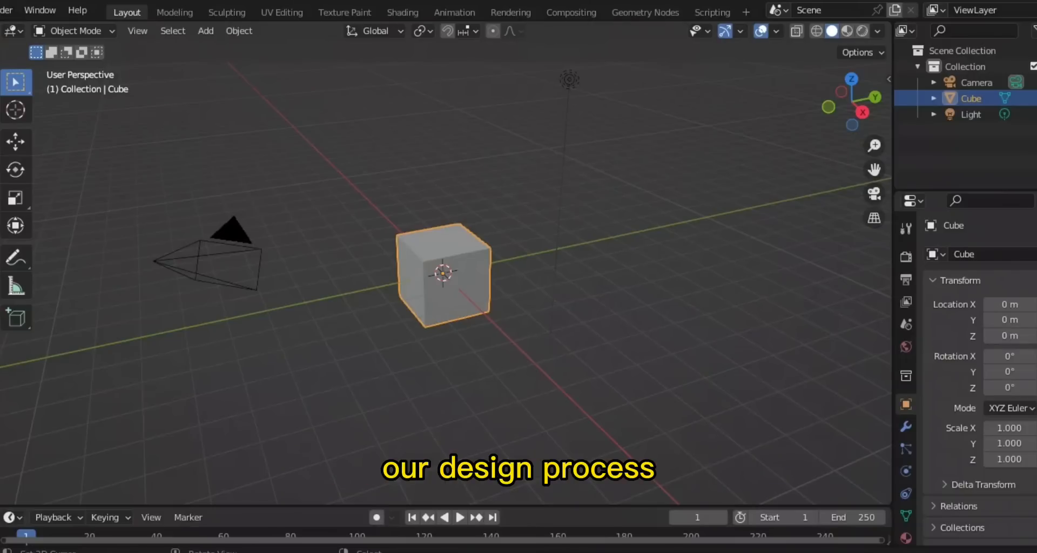
Bring the green calculator picture into the front view as a reference image and enlarge it to about twice its size.
key("KP_1")
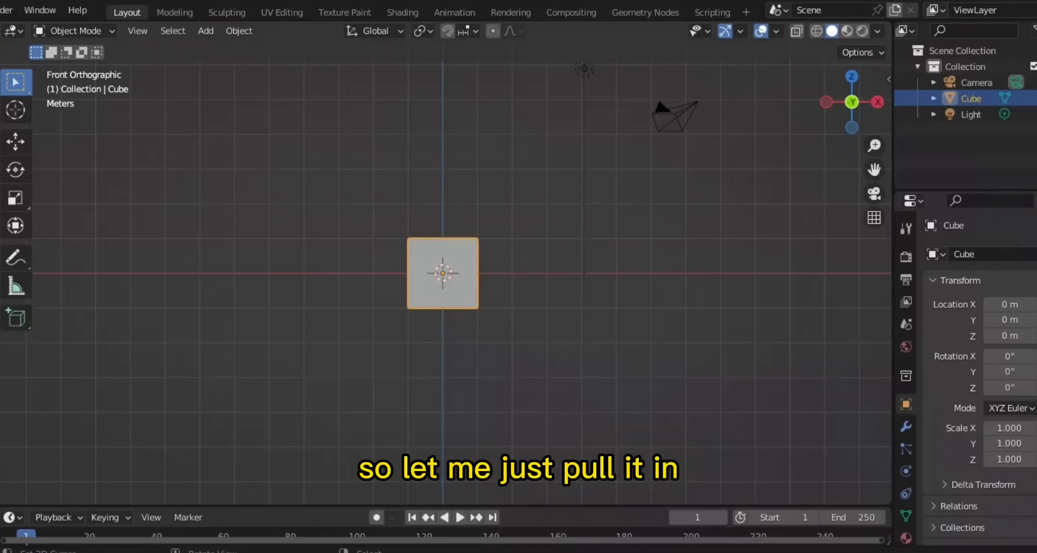
left_click_drag(319, 287, 327, 287)
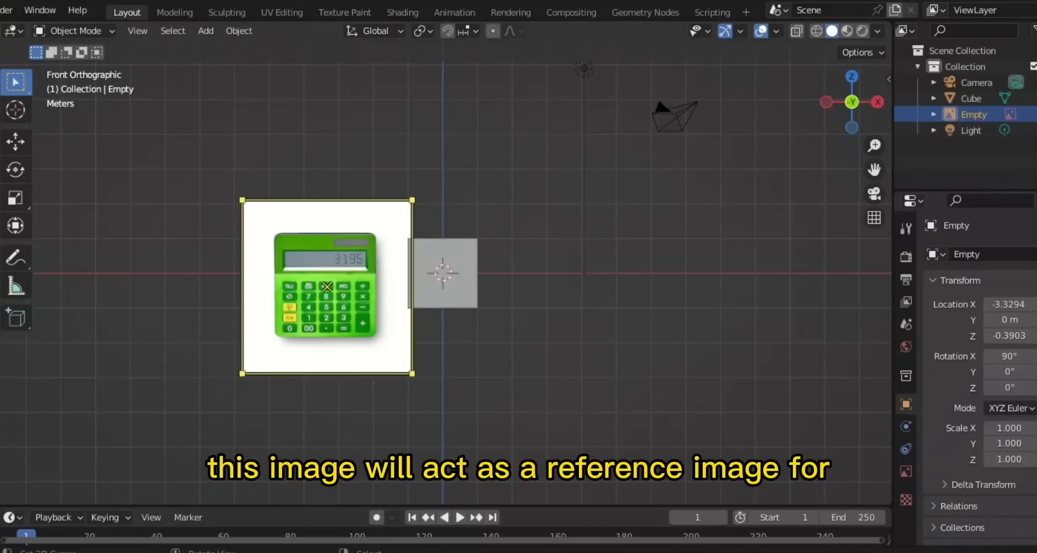
left_click_drag(412, 374, 570, 534)
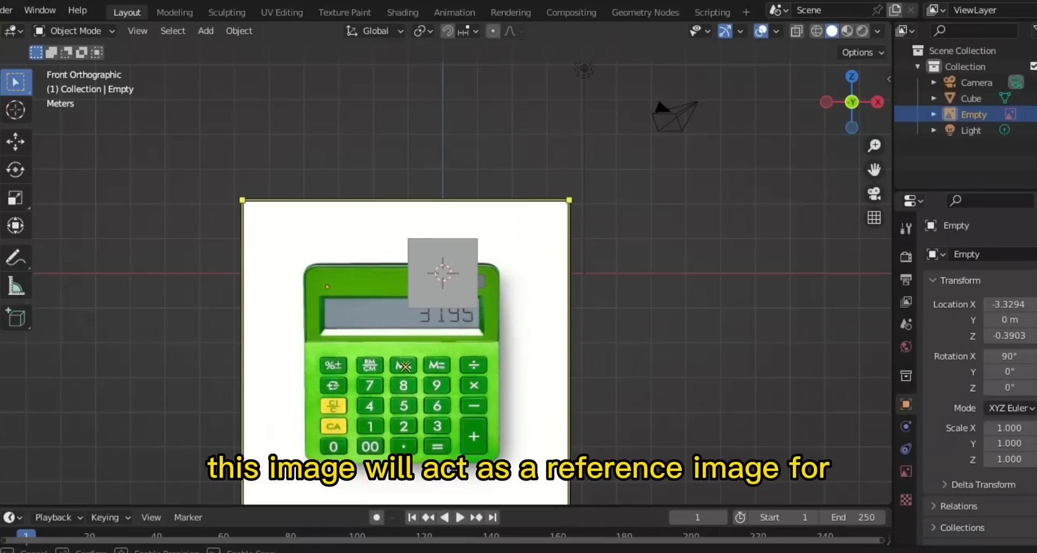
left_click_drag(550, 358, 509, 269)
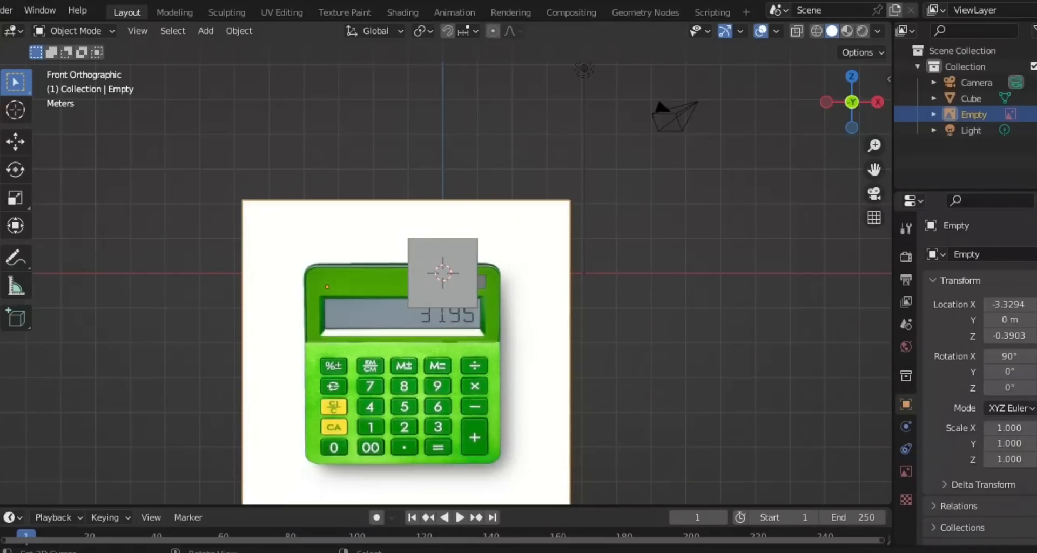
Move the reference image about 1 m along X and 2.1 m up along Z, placing the calculator behind the cube.
key("g")
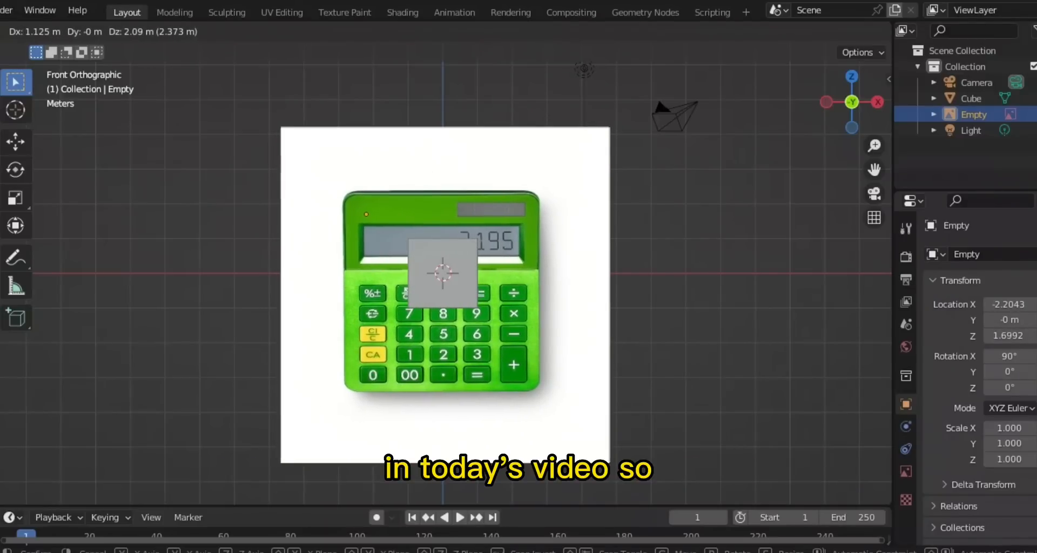
key("Return")
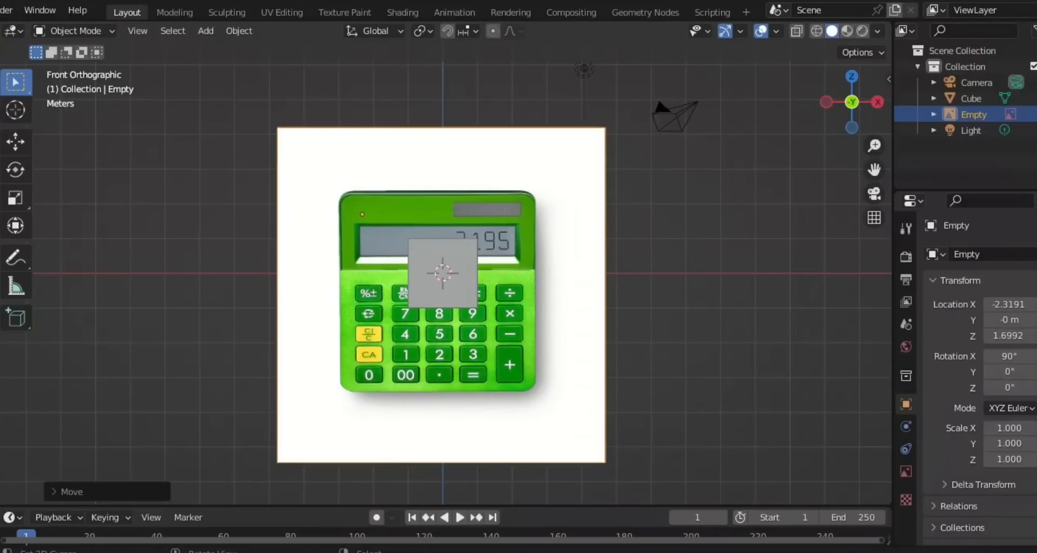
Examine from the front and from several angles how the cube sits relative to the reference image plane.
scroll(443, 272, "down", 3)
scroll(443, 272, "up", 5)
scroll(443, 273, "down", 3)
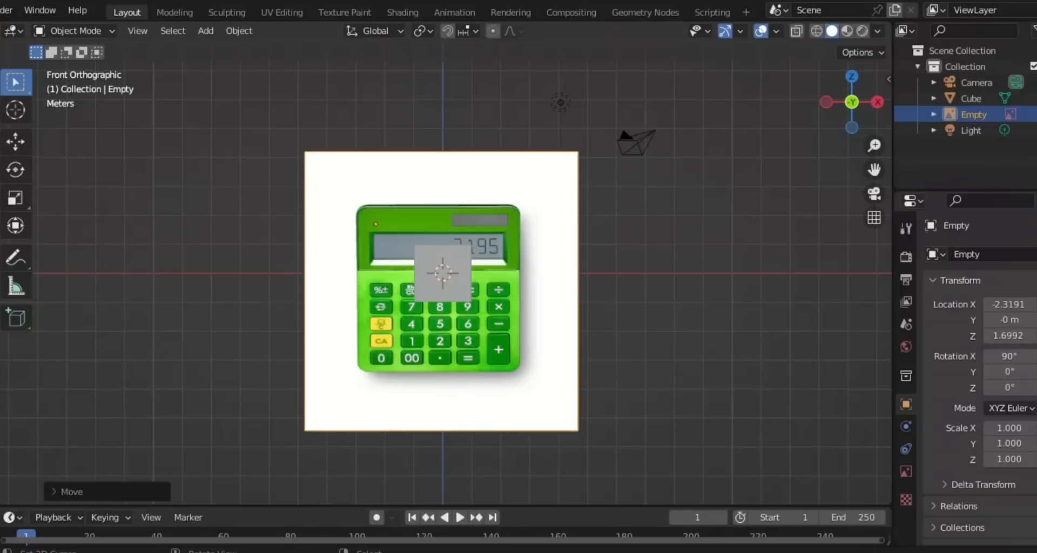
left_click(441, 291)
scroll(442, 272, "up", 3)
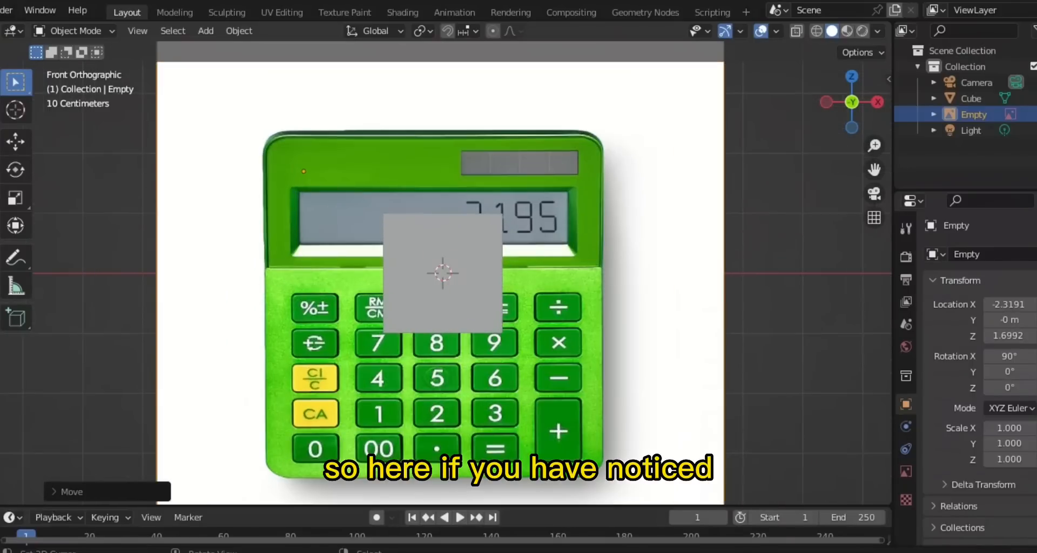
scroll(442, 273, "down", 3)
middle_click_drag(518, 270, 359, 348)
left_click(427, 291)
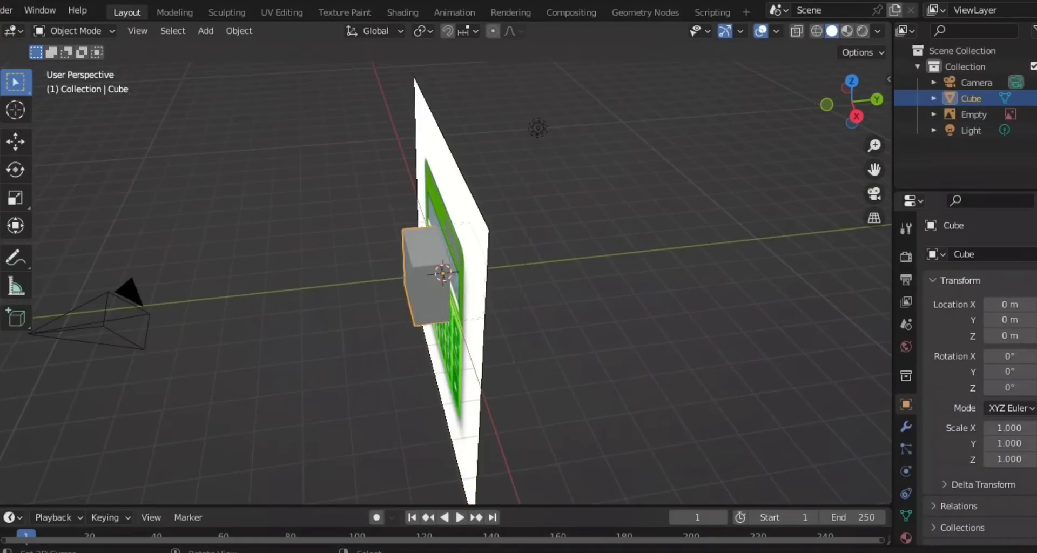
middle_click_drag(427, 292, 313, 414)
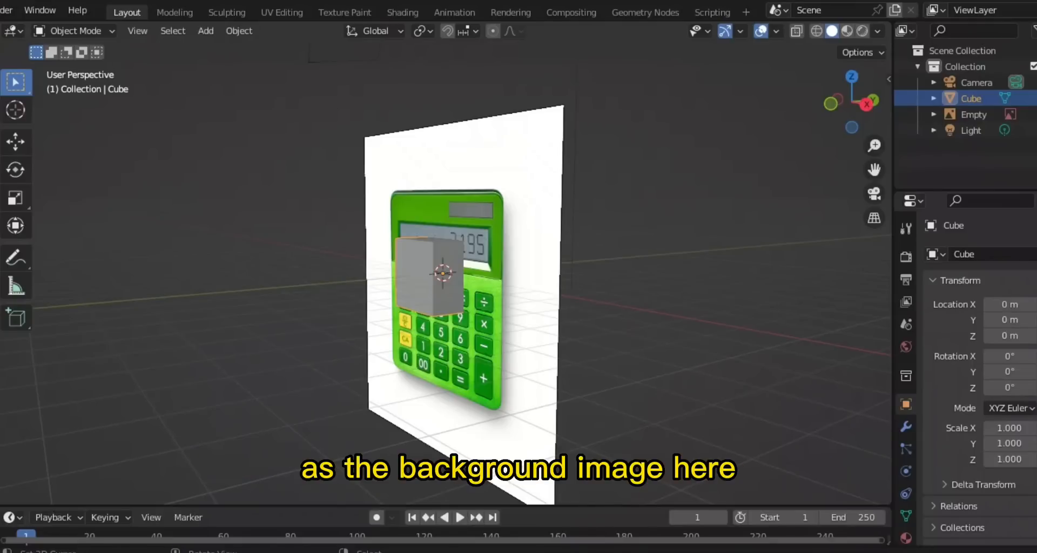
middle_click_drag(313, 400, 384, 420)
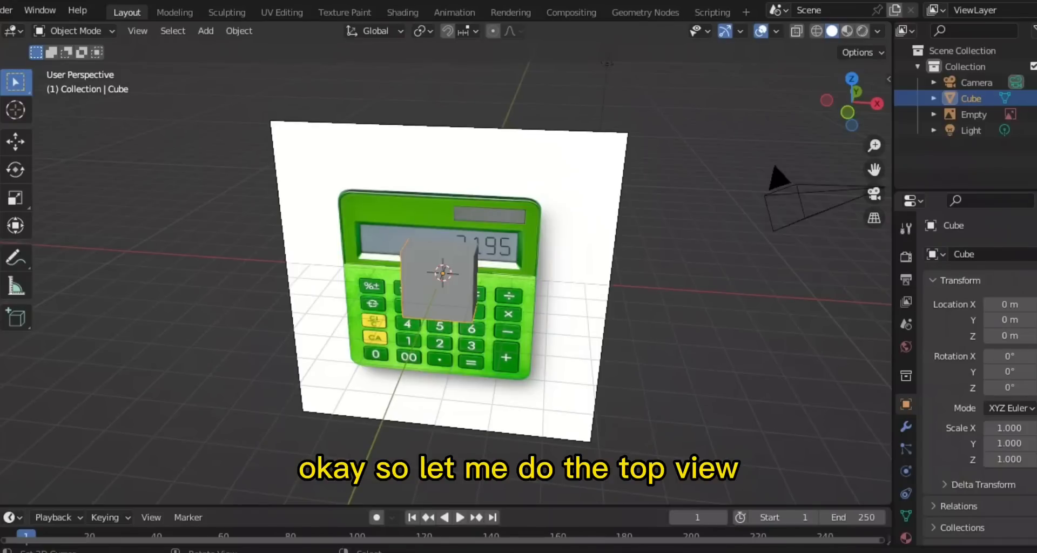
In the top orthographic view, move the reference image about 2 m back along the Y axis, clear of the cube.
key("KP_5")
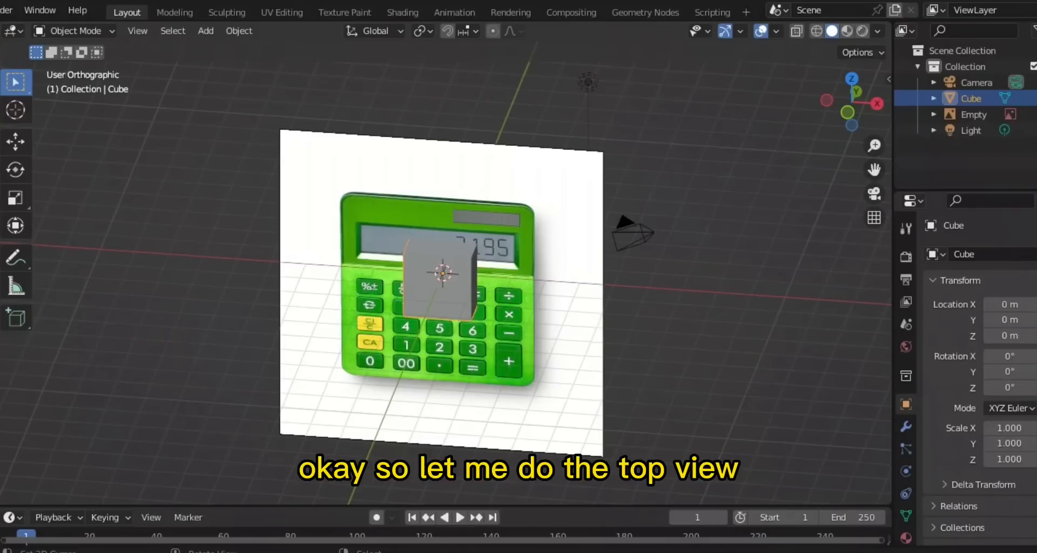
key("KP_7")
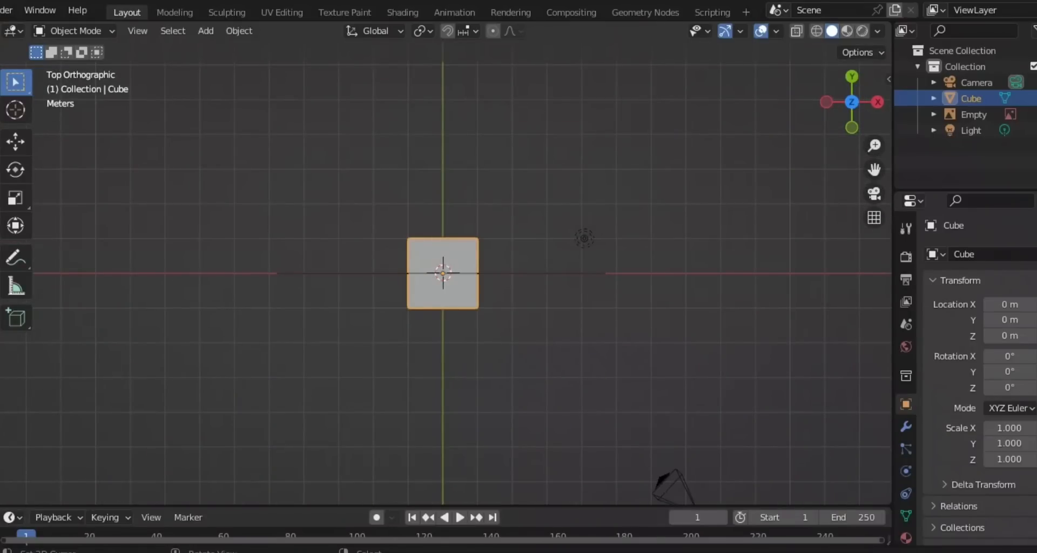
right_click(512, 273)
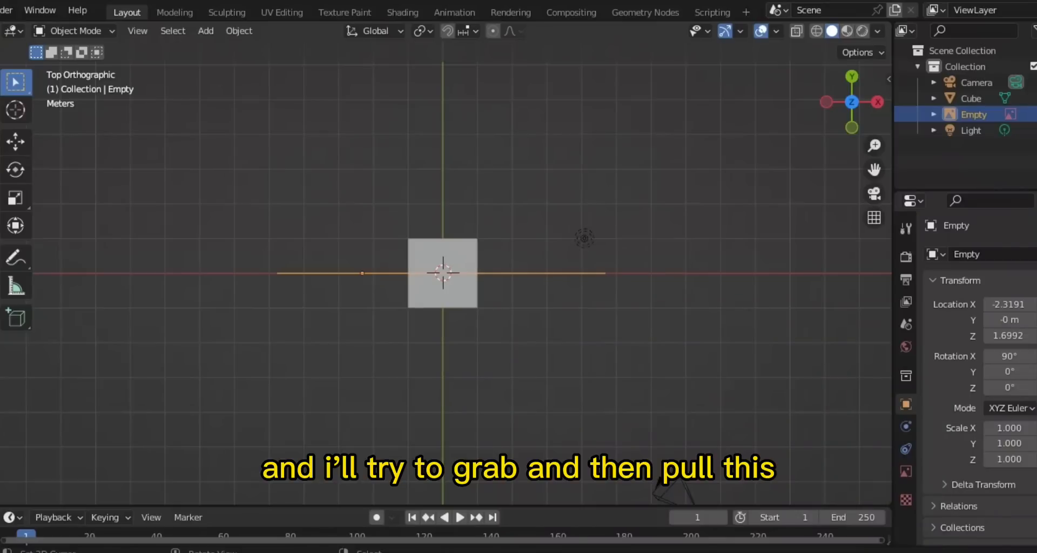
key("g")
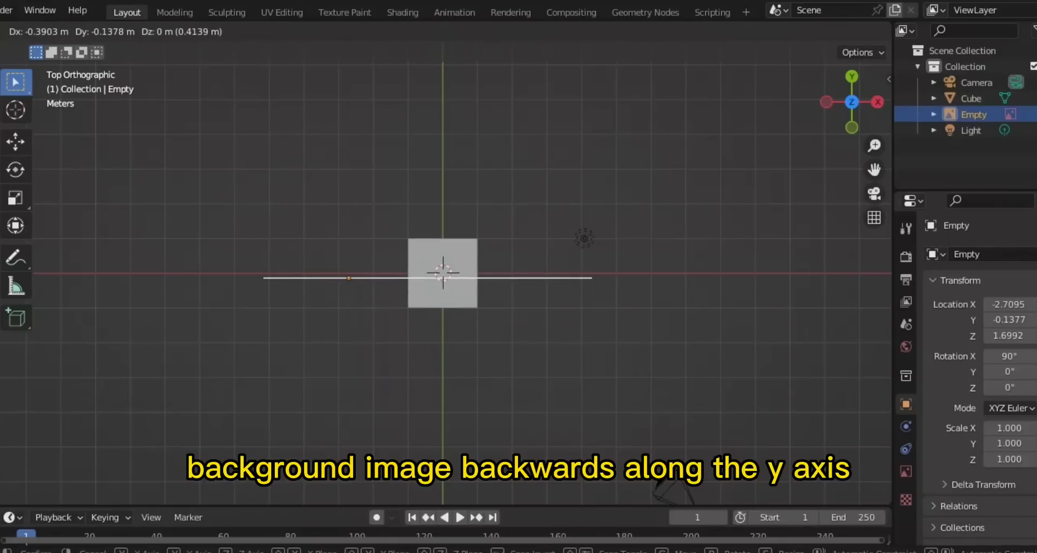
key("y")
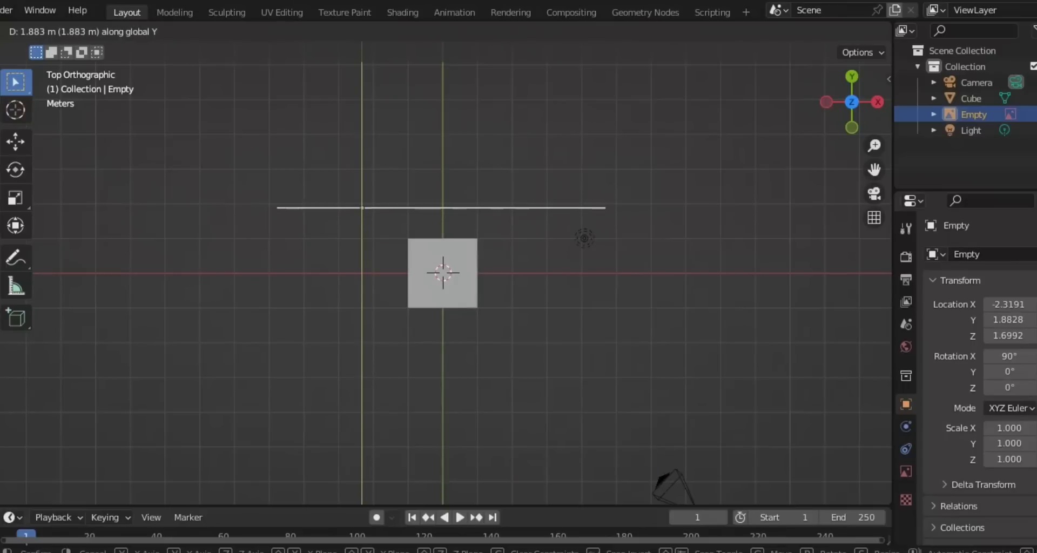
key("Return")
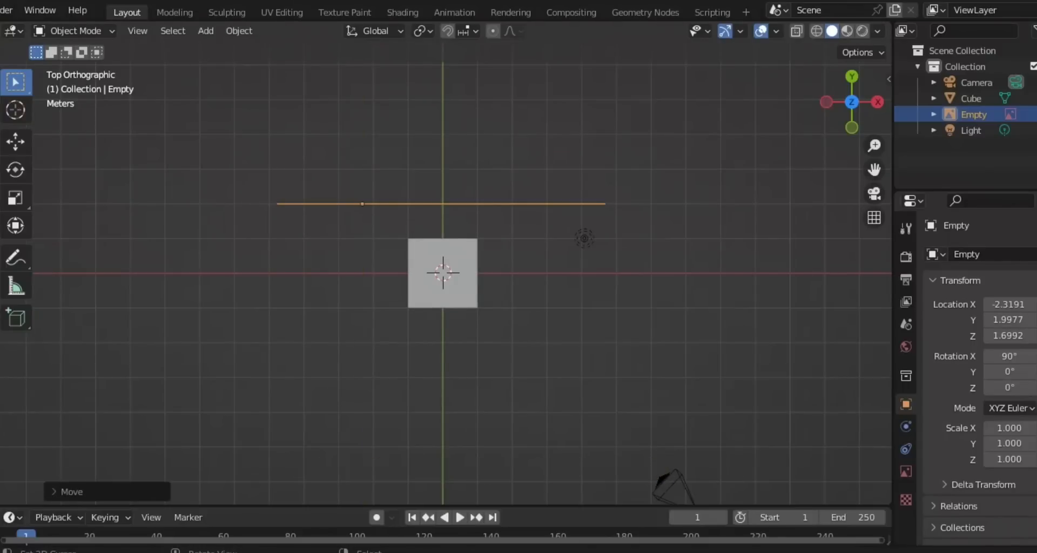
In the front view, scale the cube's mesh uniformly by 2.67 in Edit Mode to approximate the calculator's size.
key("KP_1")
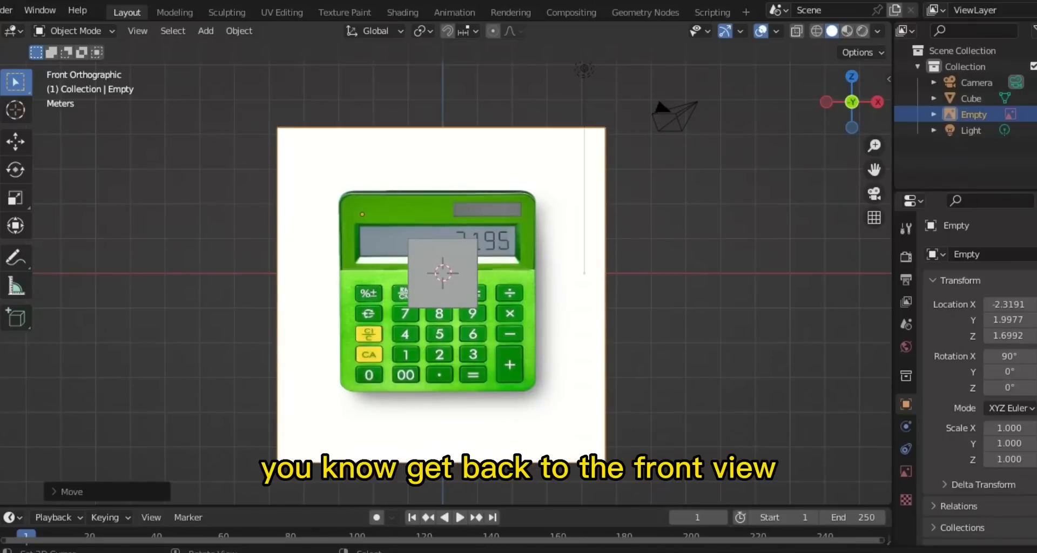
middle_click_drag(518, 281, 342, 298)
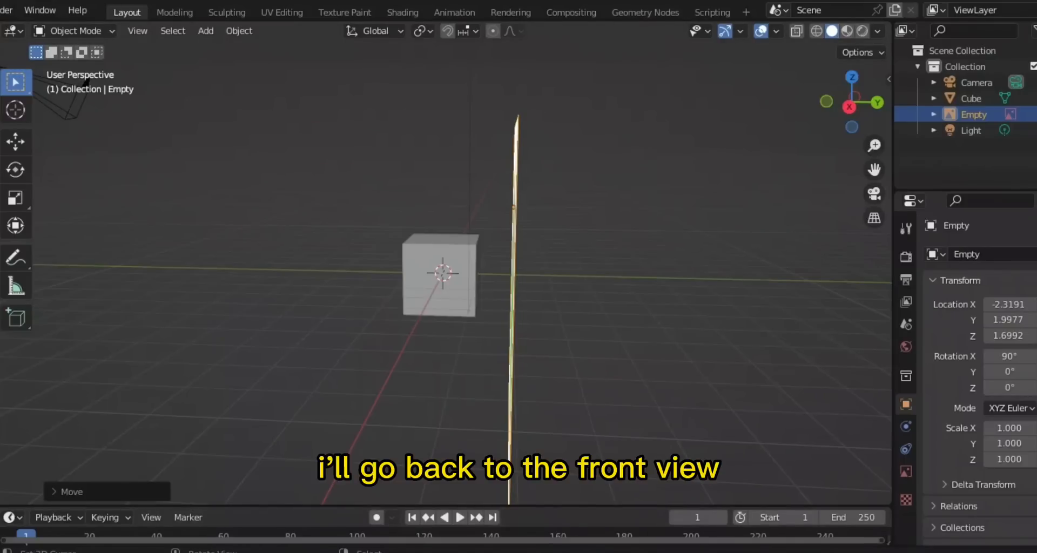
key("KP_1")
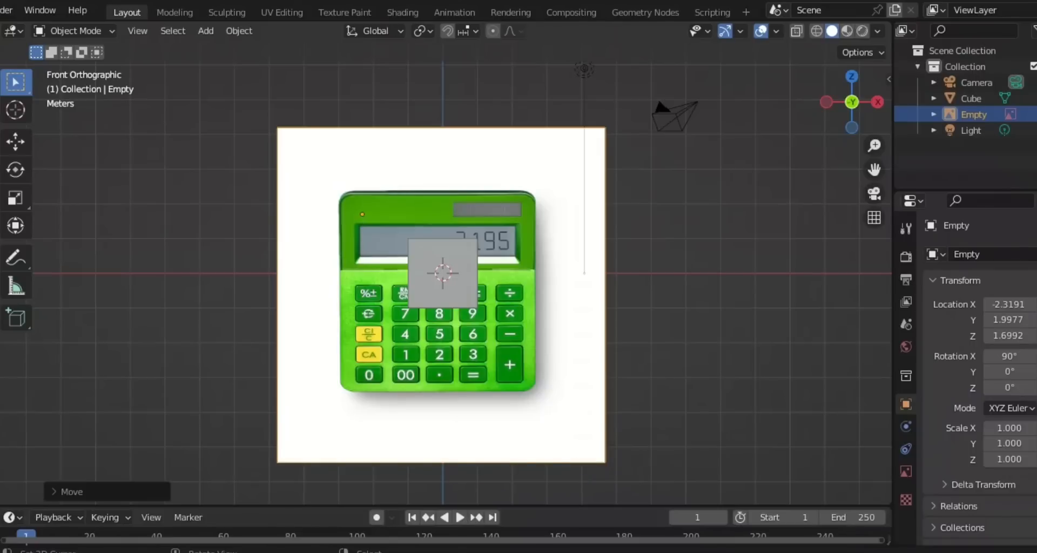
right_click(442, 273)
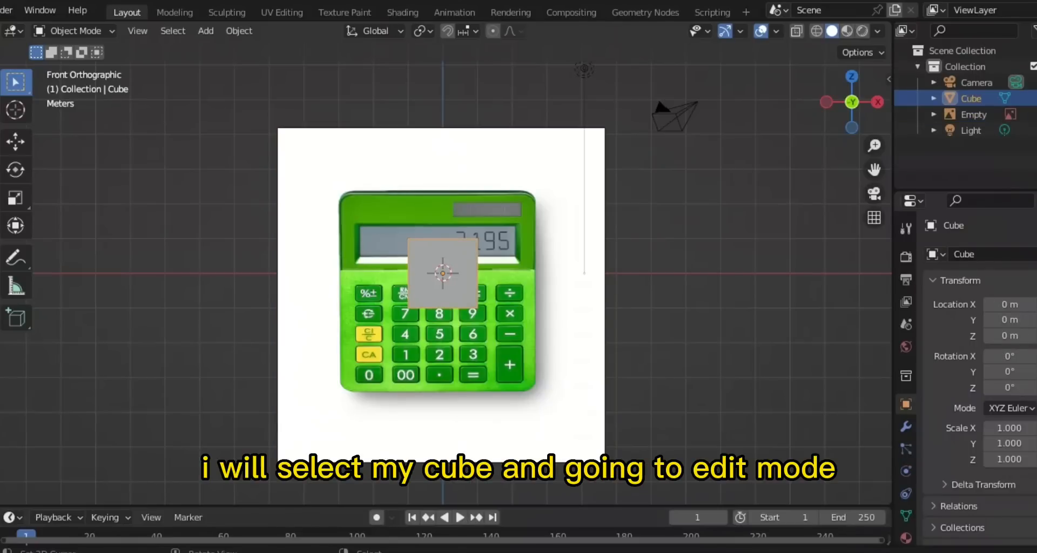
key("Tab")
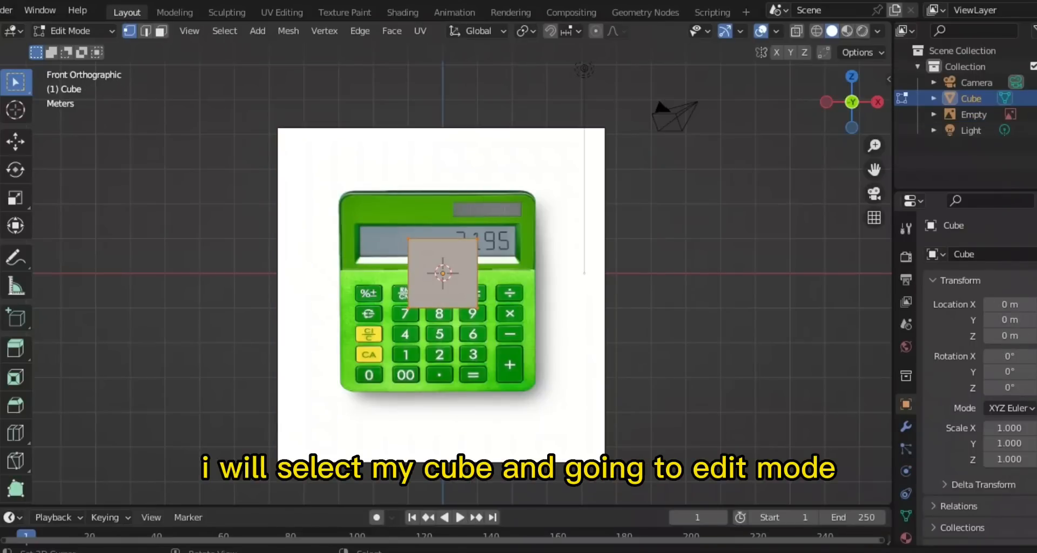
key("s")
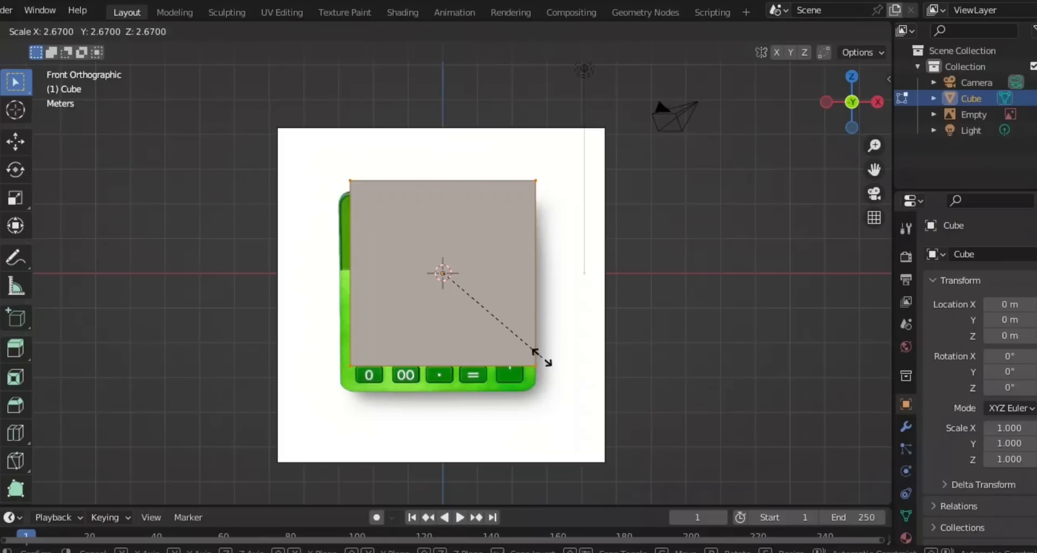
left_click(541, 357)
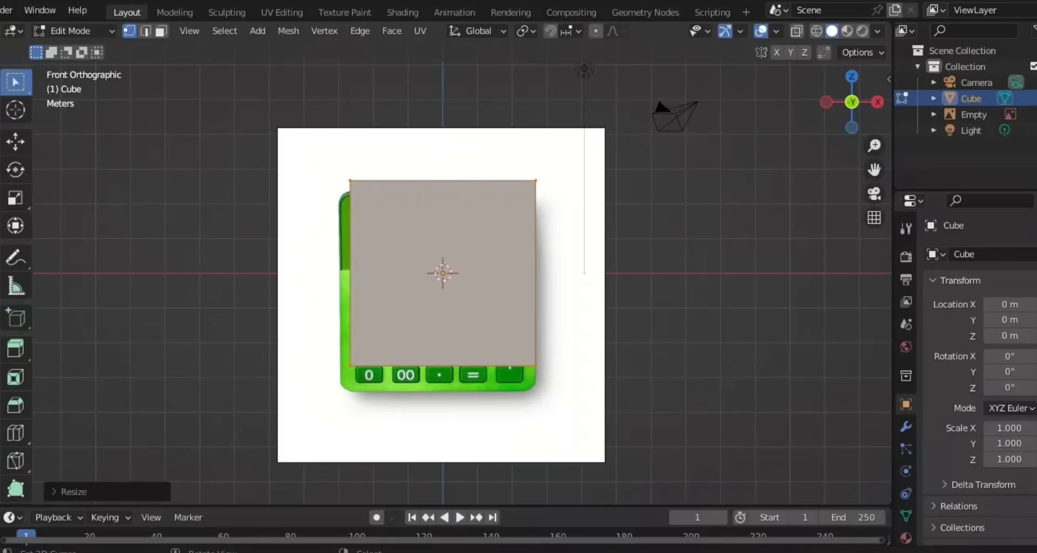
key("Tab")
Select the calculator reference image and step the timeline back to frame 0.
right_click(584, 69)
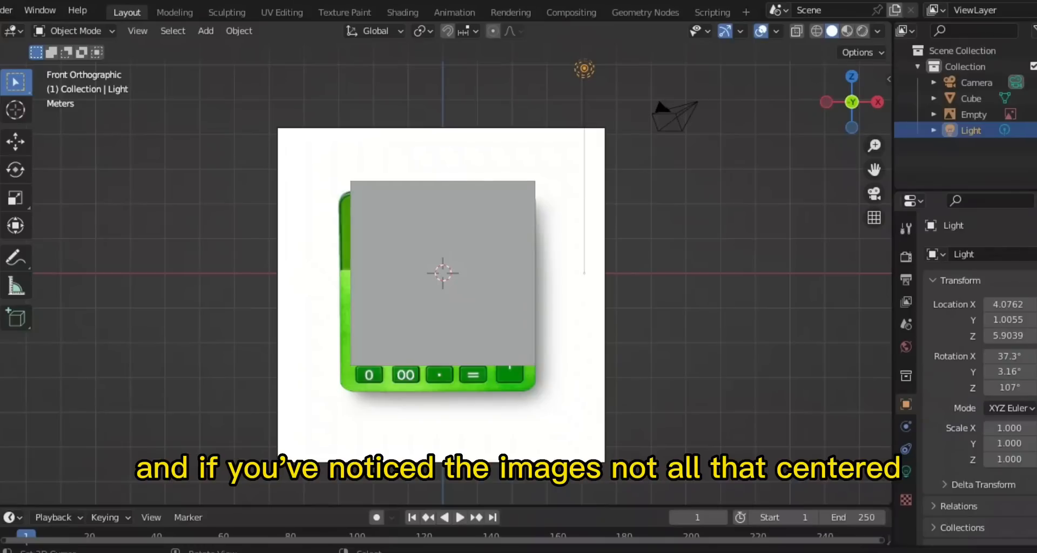
right_click(570, 183)
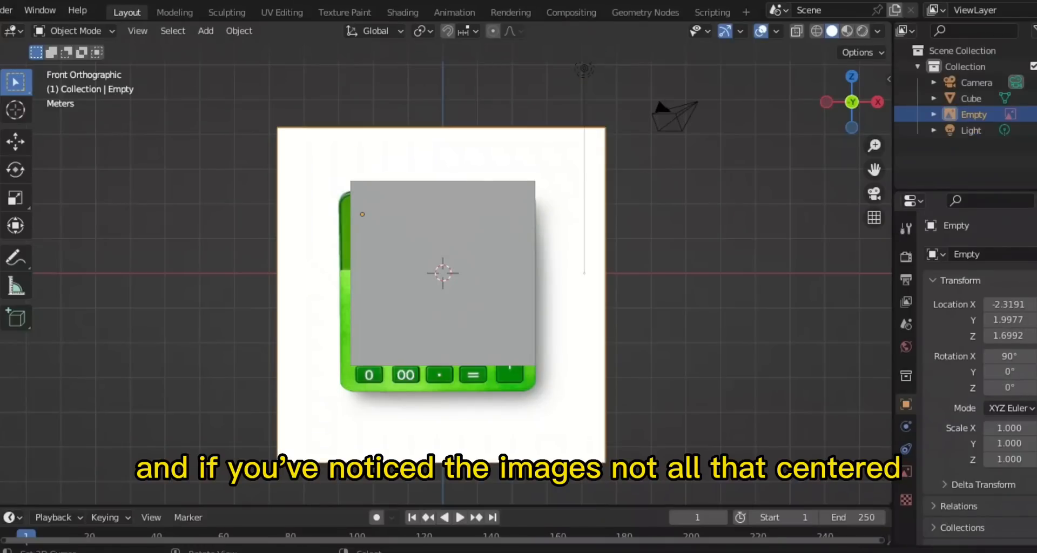
key("Right")
key("Right")
key("Right")
key("Left")
key("Left")
key("Left")
key("Left")
key("Left")
key("Left")
key("Left")
key("Left")
key("Left")
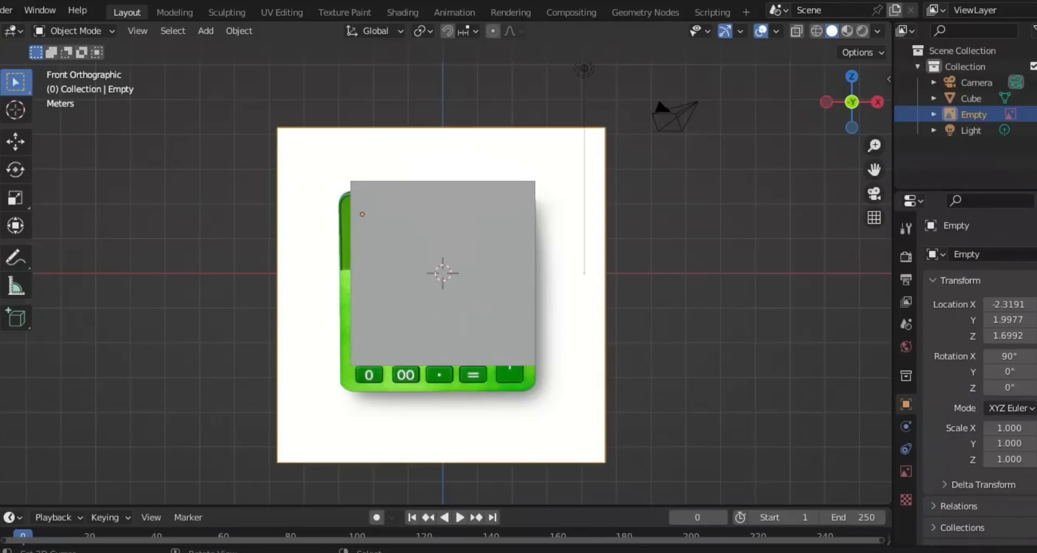
Shift the reference image about 0.16 m along X and about 0.53 m up along Z to centre the calculator on the cube.
key("g")
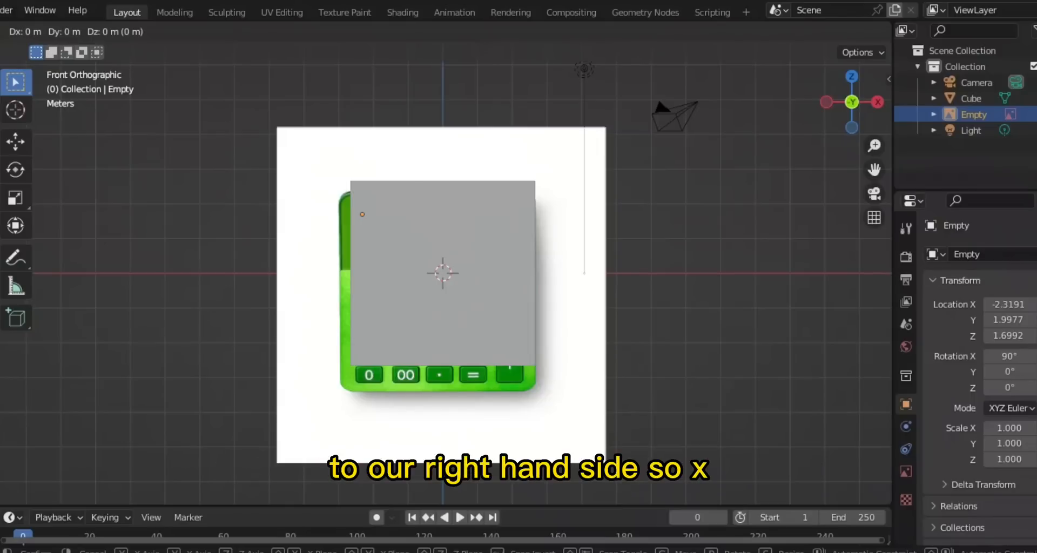
key("x")
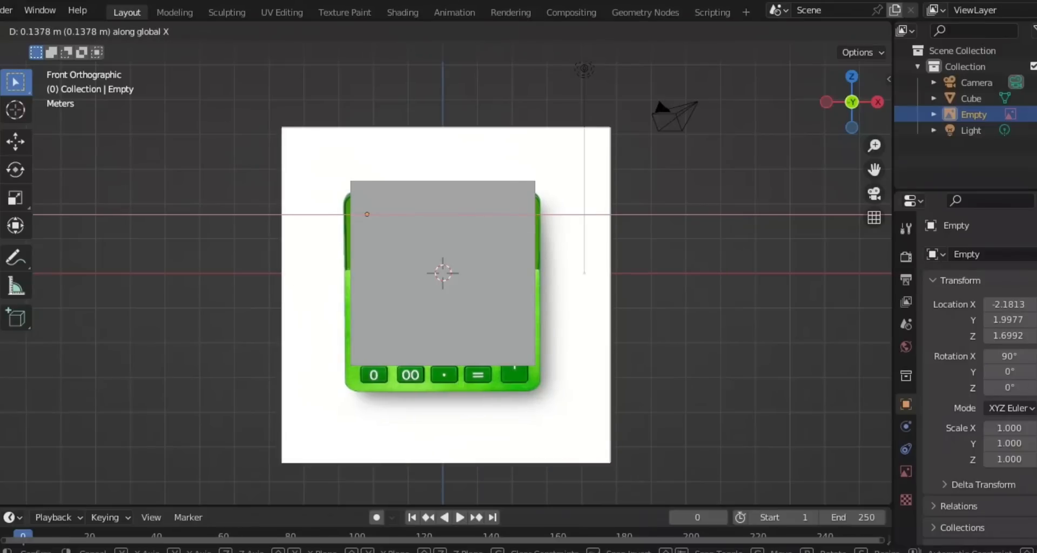
key("Return")
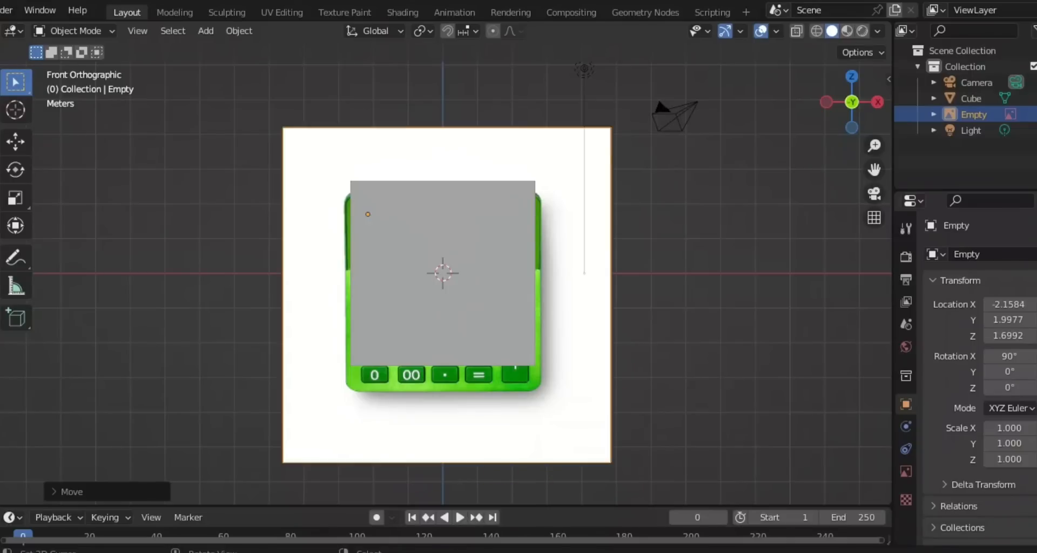
key("g")
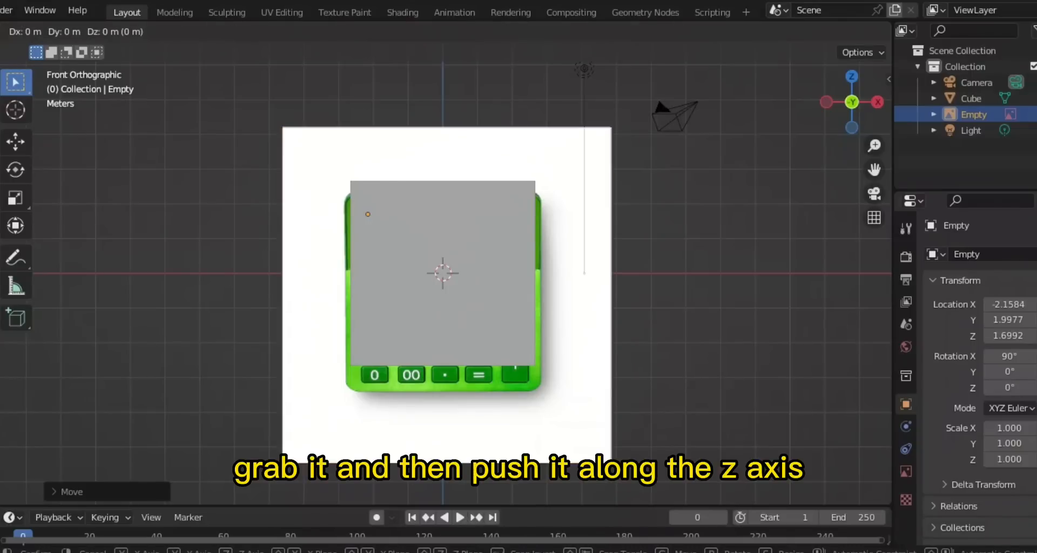
key("z")
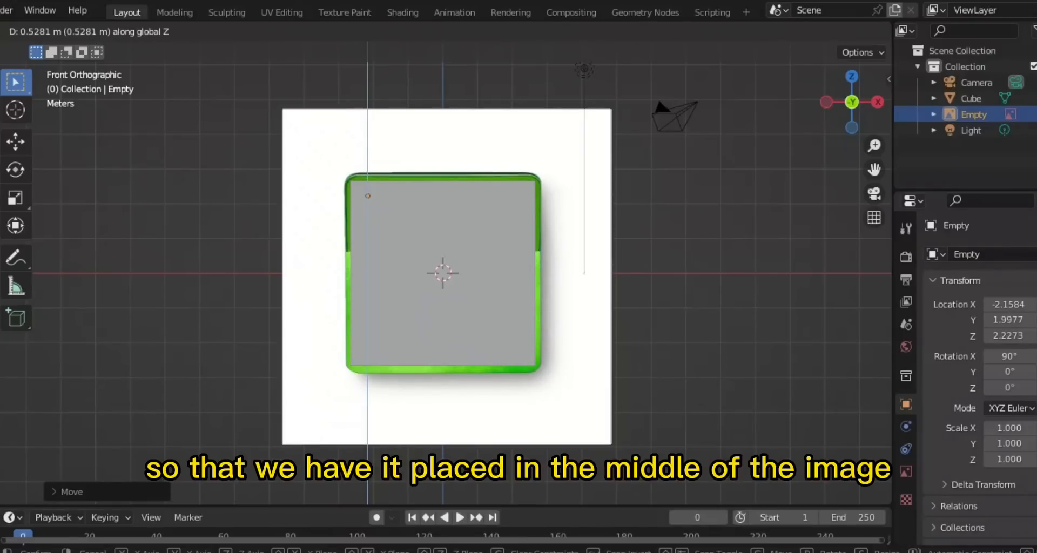
key("Return")
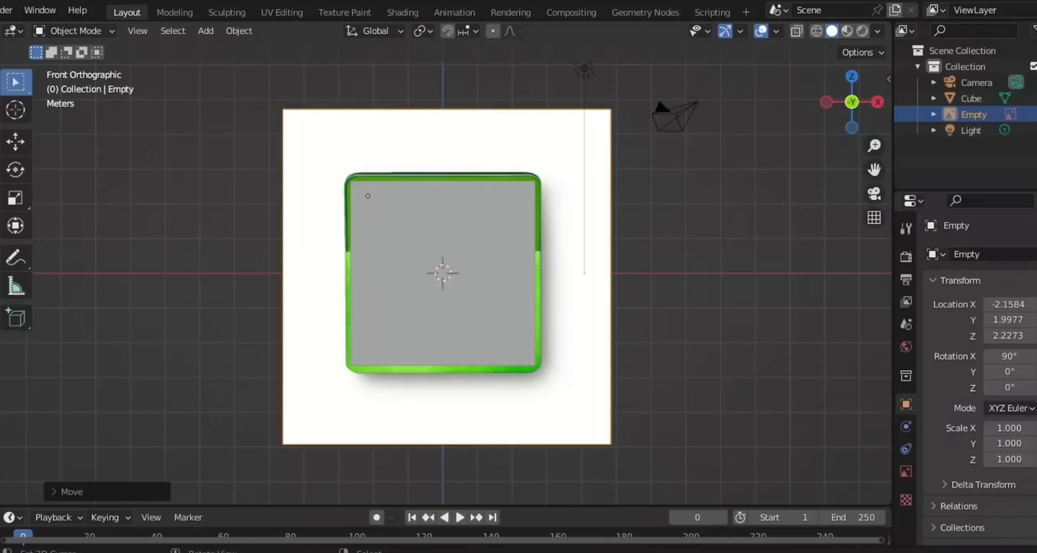
Select the cube and scale its mesh up uniformly by about 1.1 in Edit Mode so it covers the calculator outline.
right_click(443, 273)
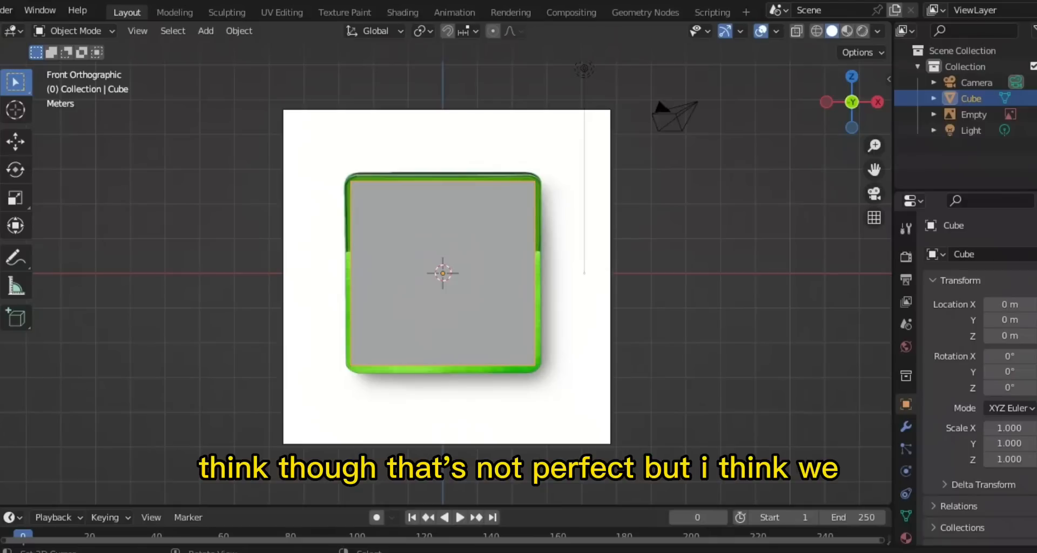
key("Tab")
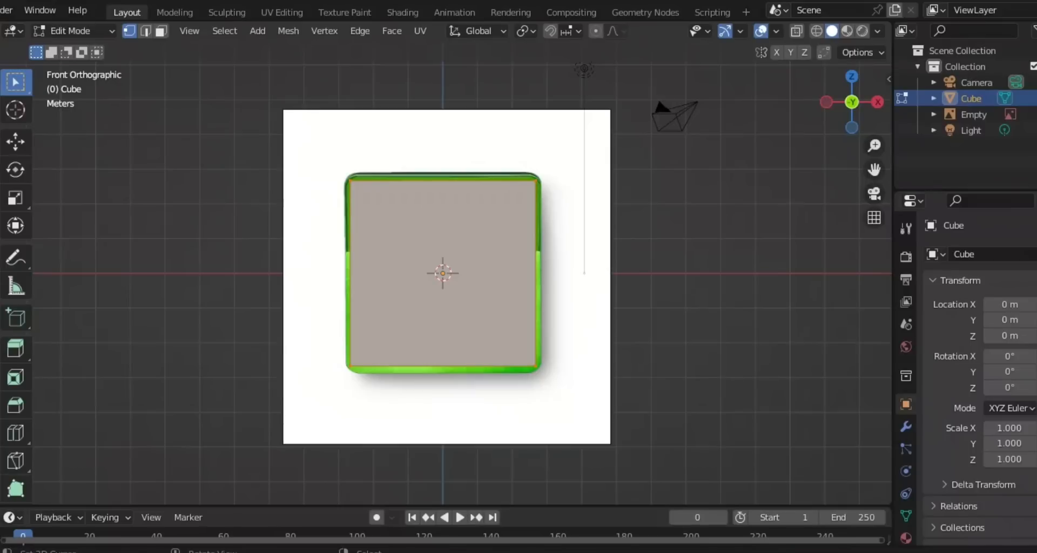
key("g")
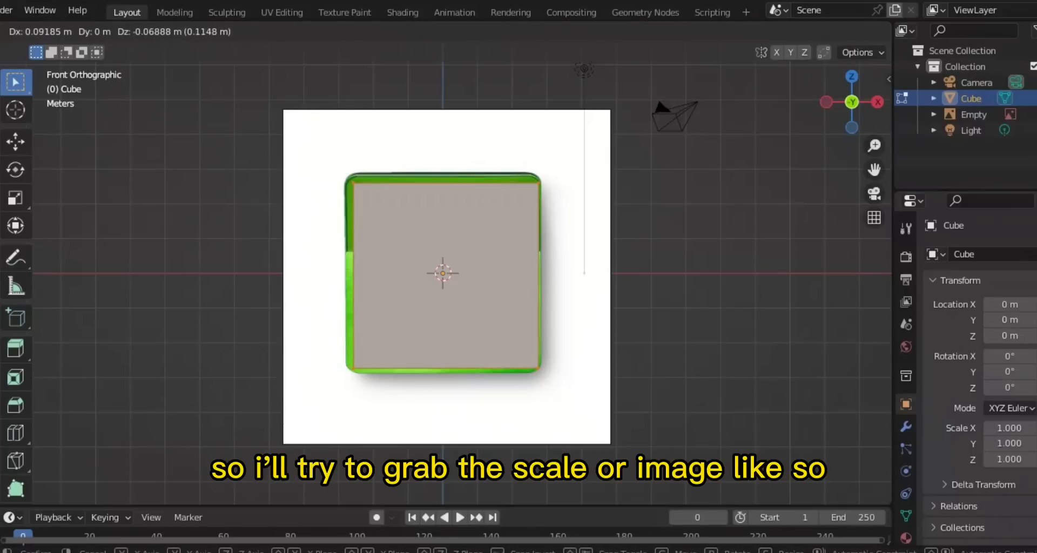
key("Escape")
key("s")
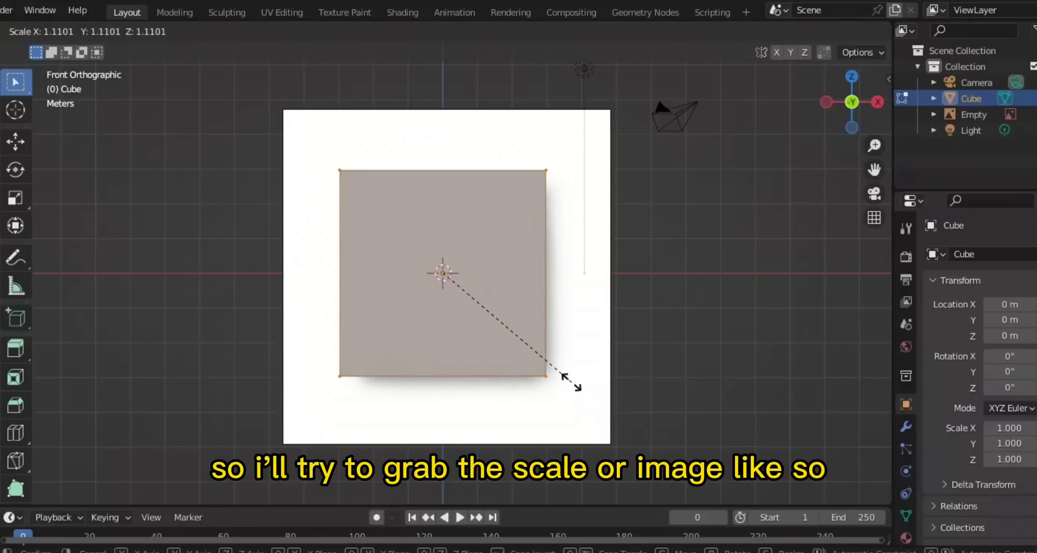
left_click(564, 378)
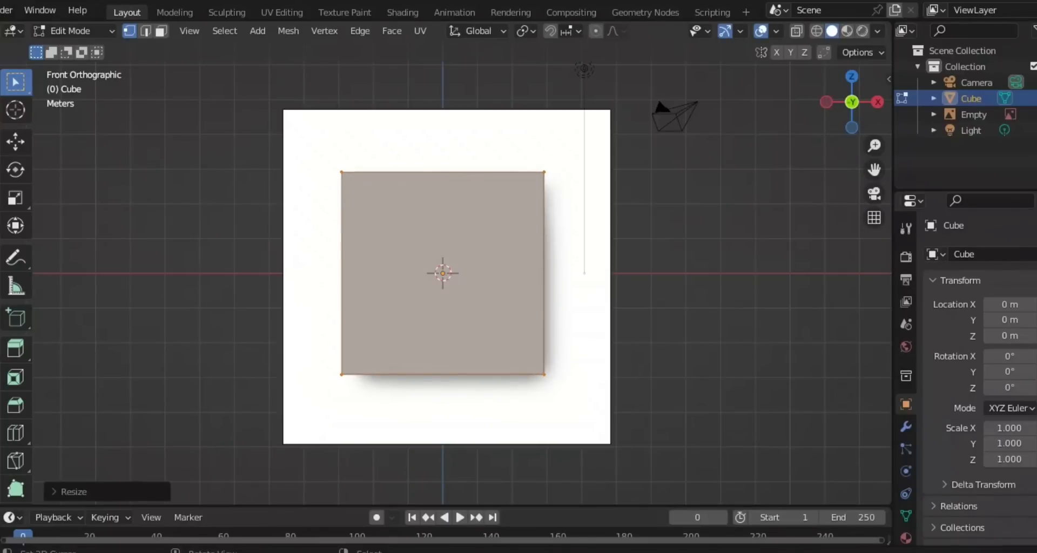
In the right orthographic view, flatten the cube's mesh along the Y axis to about a sixth of its depth.
key("KP_3")
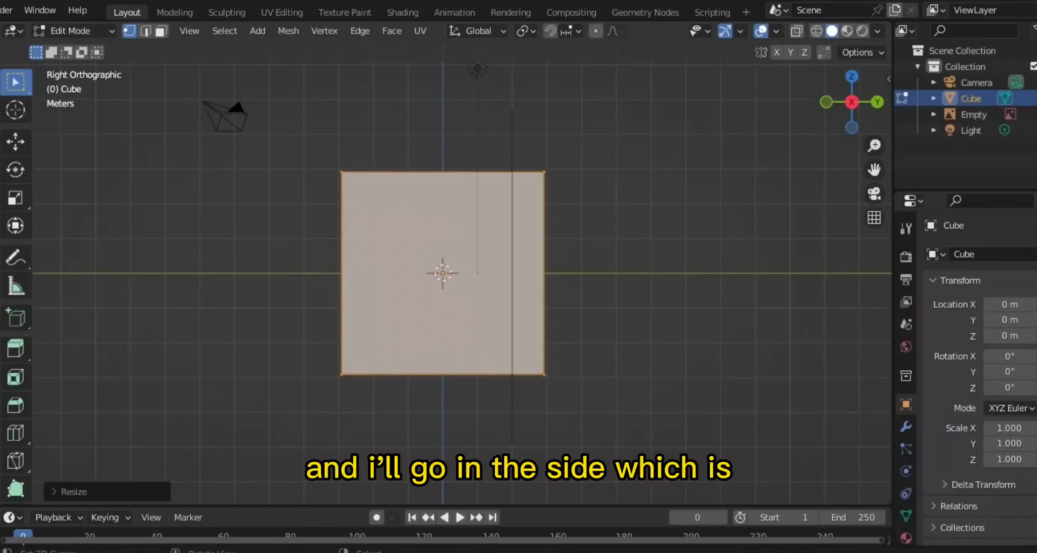
scroll(443, 273, "down", 4)
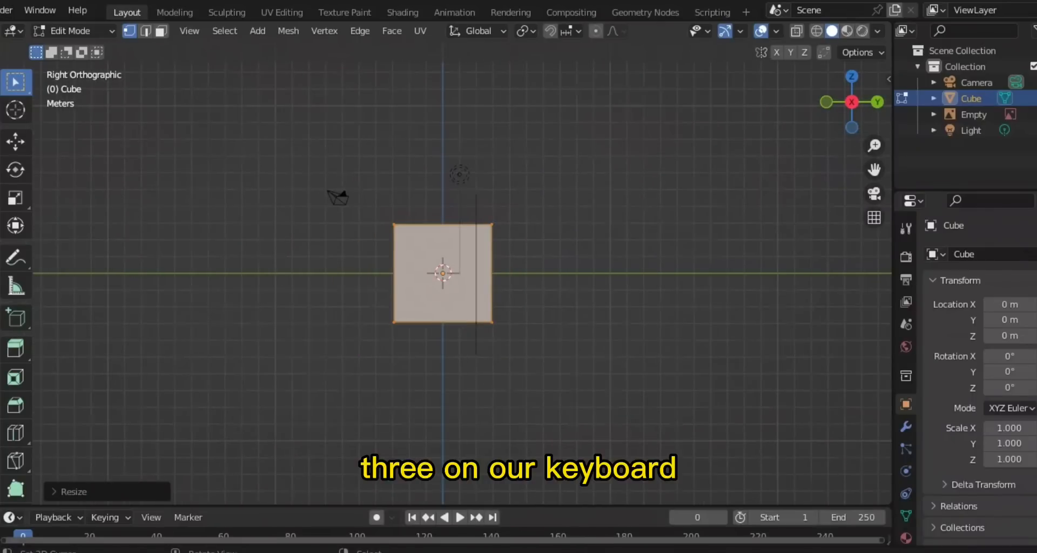
scroll(442, 273, "up", 4)
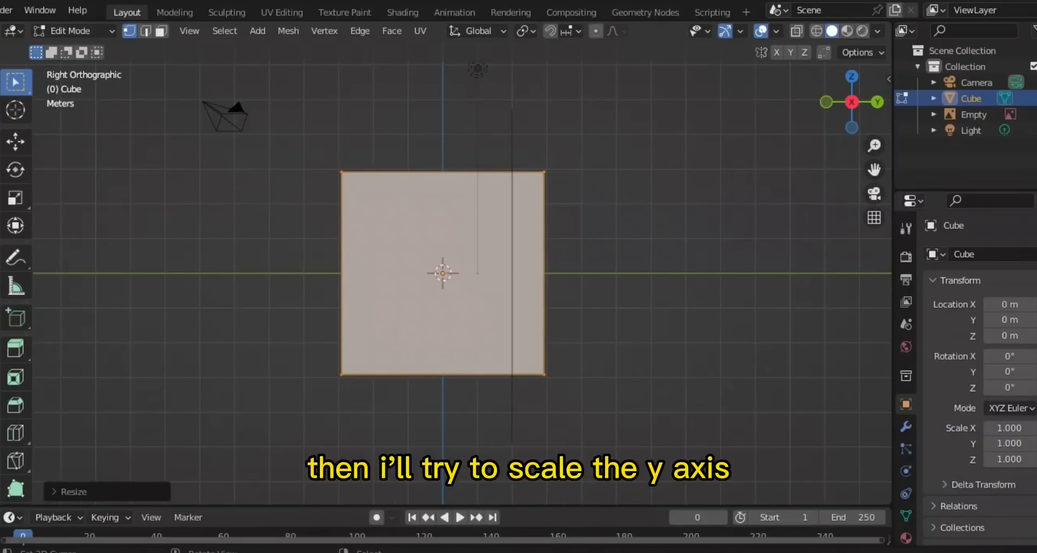
key("s")
key("y")
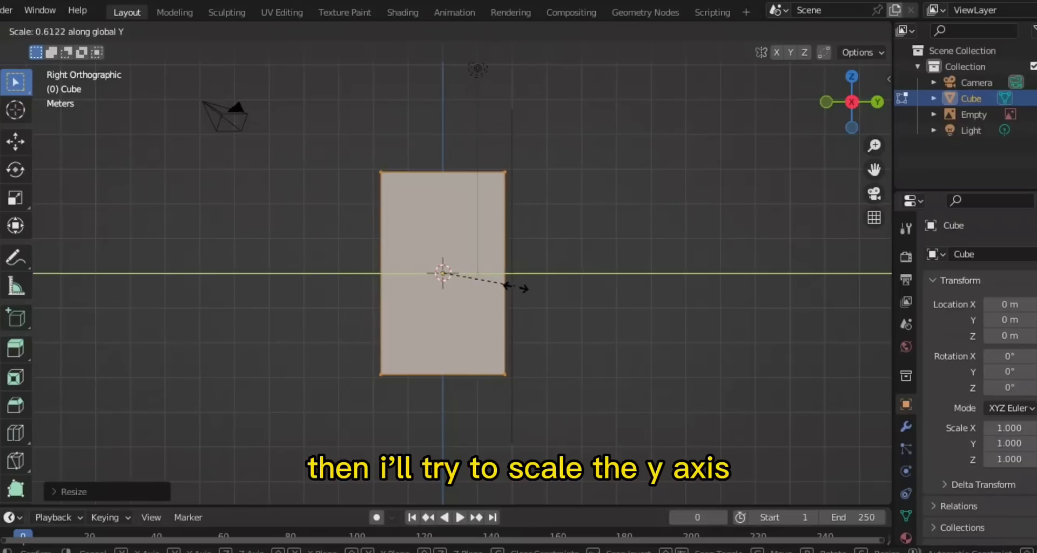
left_click(460, 278)
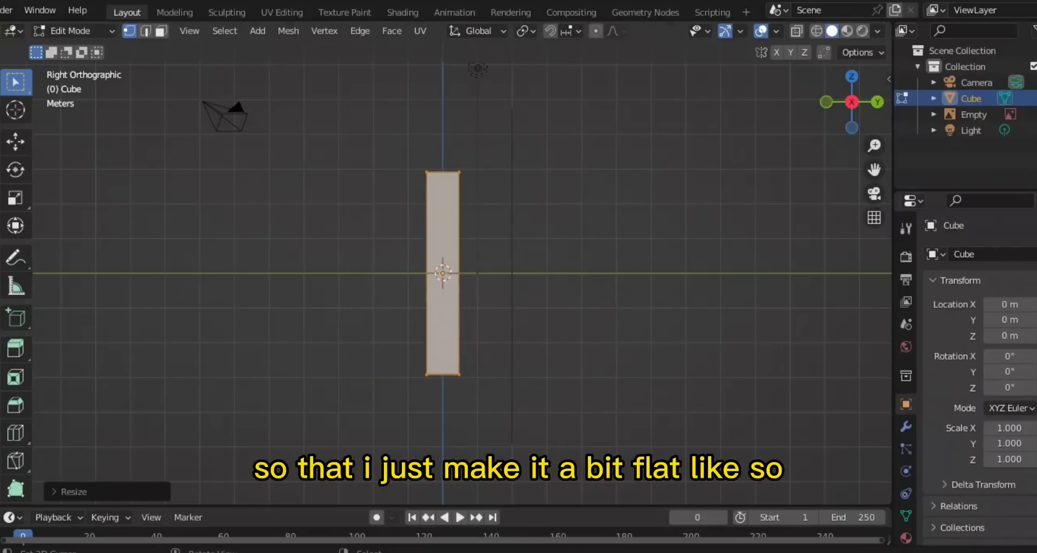
Thin the slab further along the Y axis, scaling it to about half its thickness.
middle_click_drag(460, 279, 488, 415)
key("KP_3")
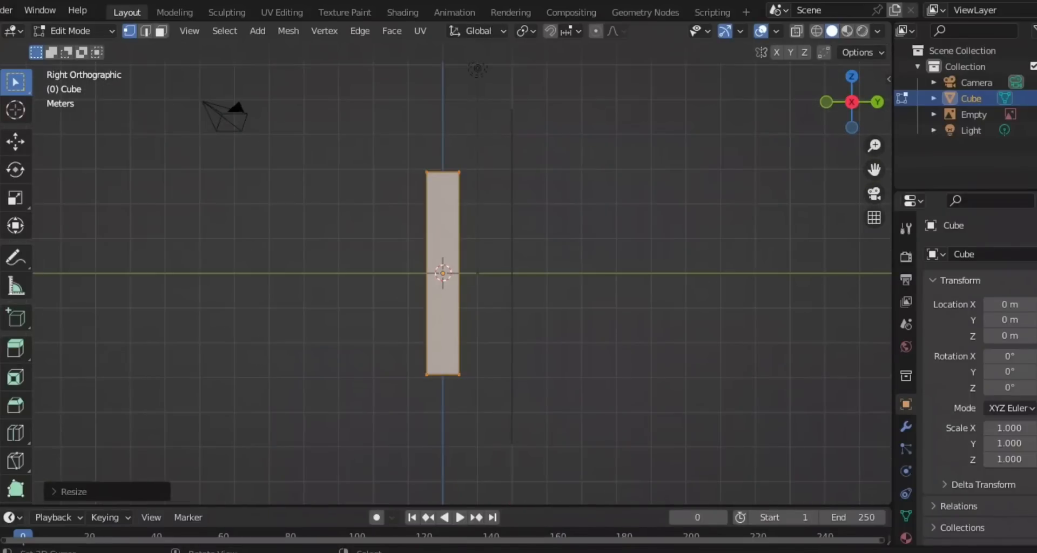
key("s")
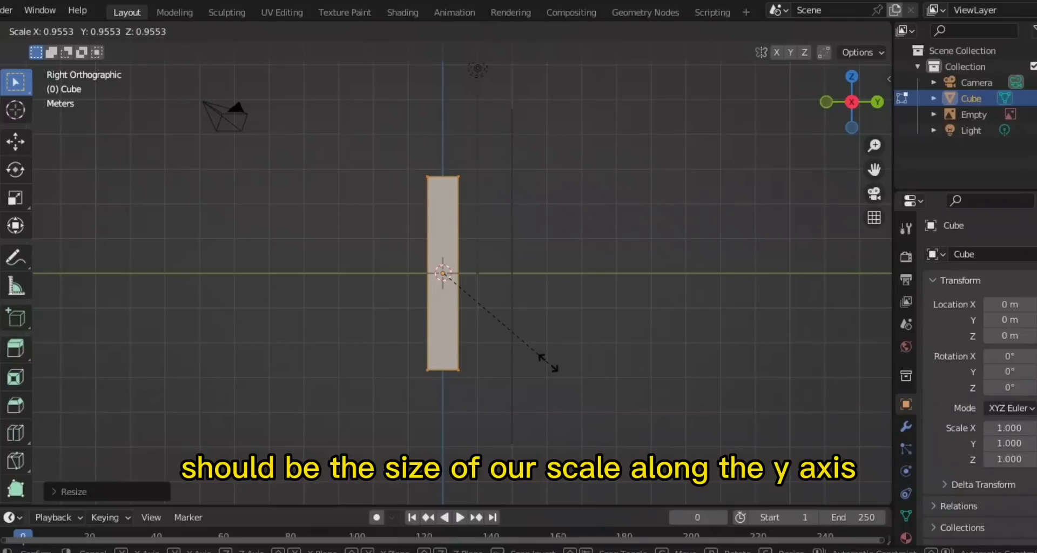
key("y")
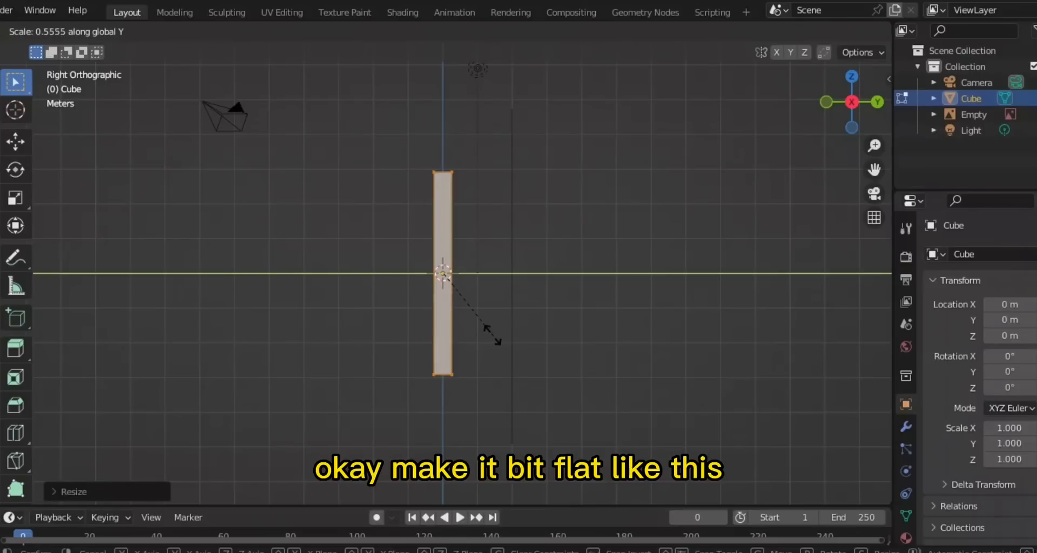
left_click(481, 324)
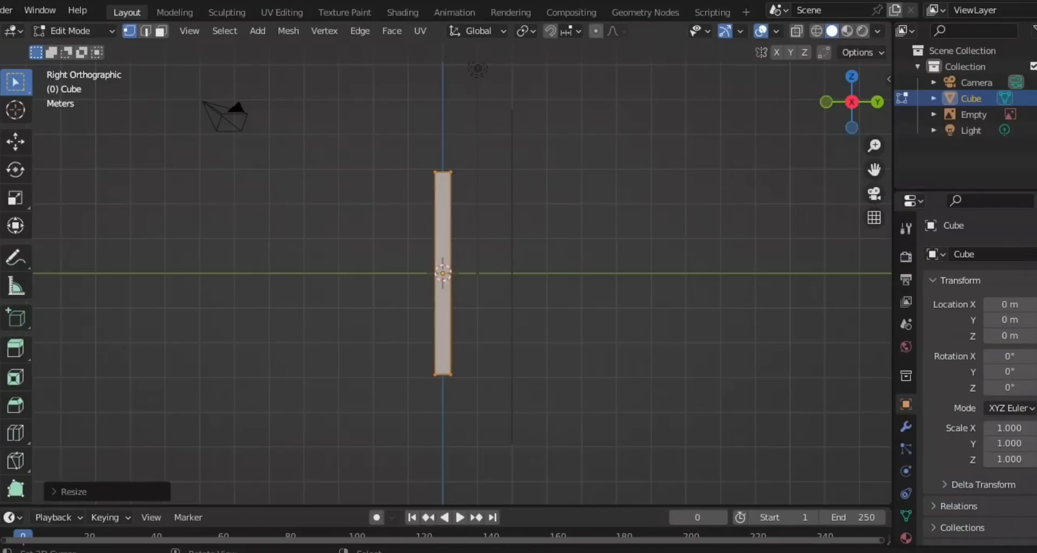
Return to the front view and add a Subdivision Surface modifier to the flattened cube.
key("KP_1")
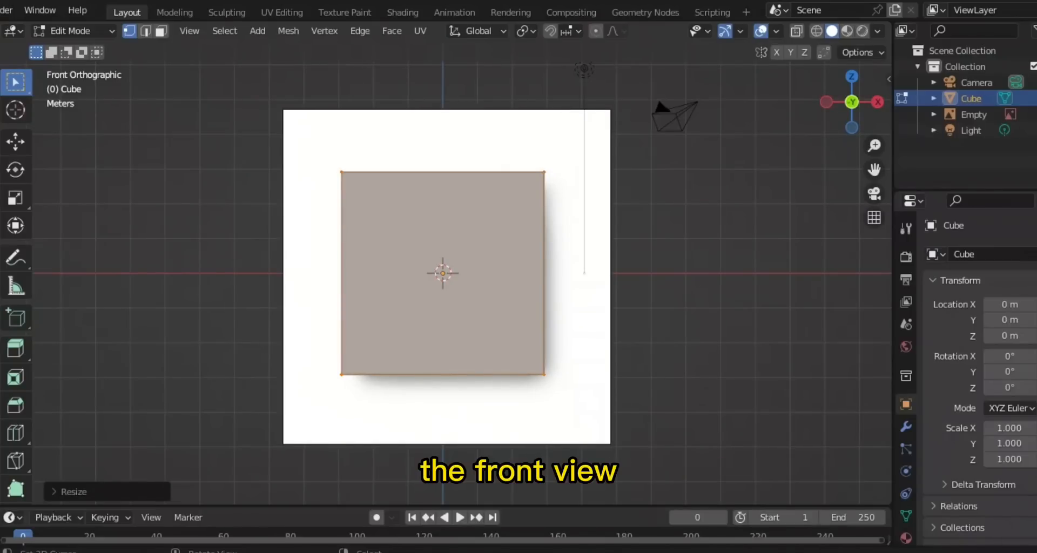
scroll(446, 277, "down", 2)
scroll(447, 277, "up", 2)
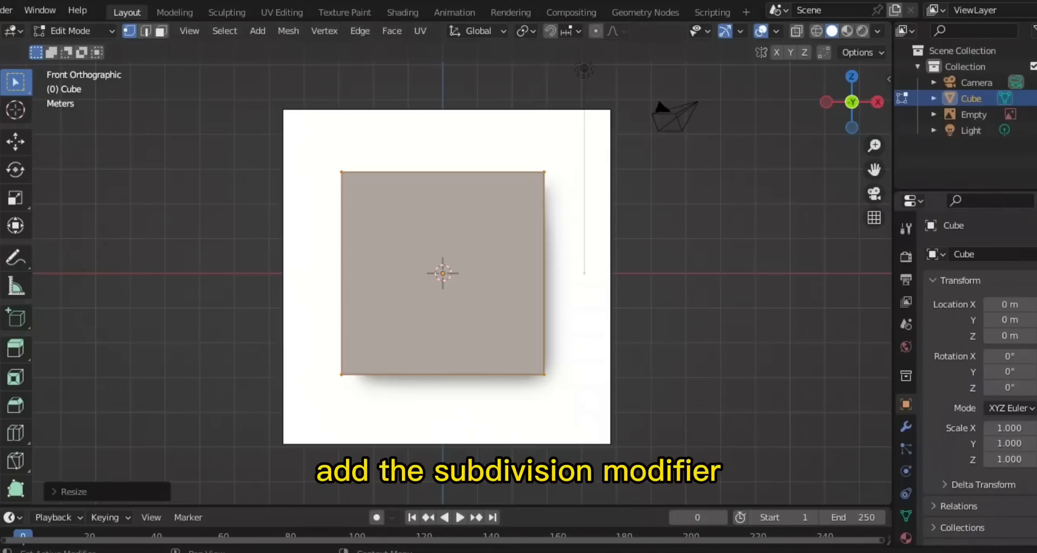
scroll(906, 432, "down", 1)
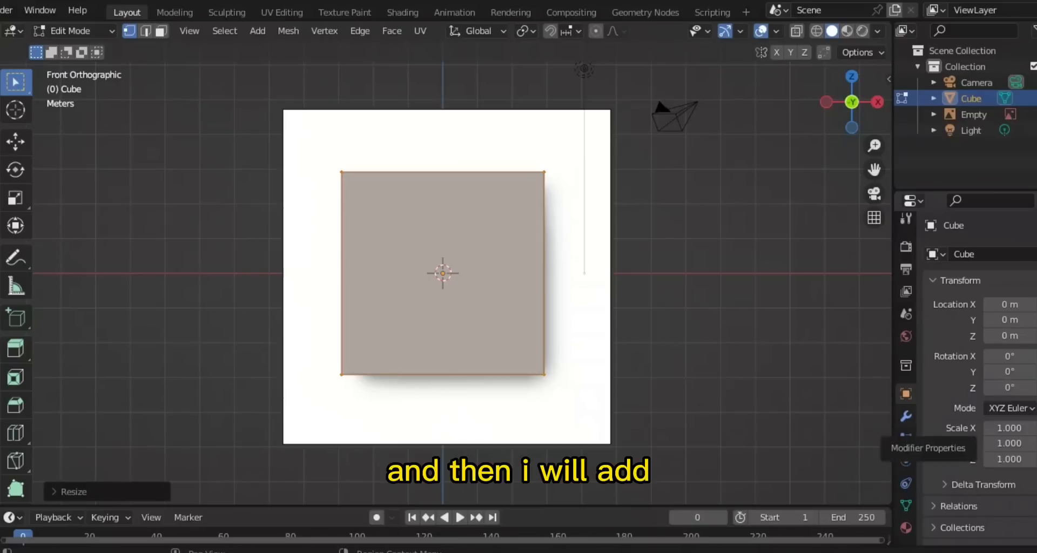
left_click(906, 416)
left_click(966, 253)
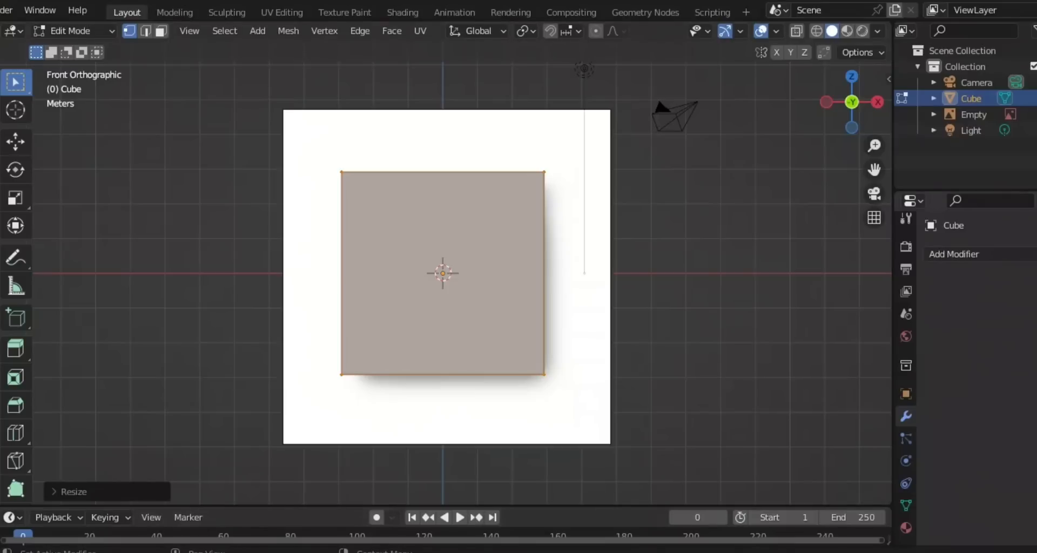
left_click(954, 254)
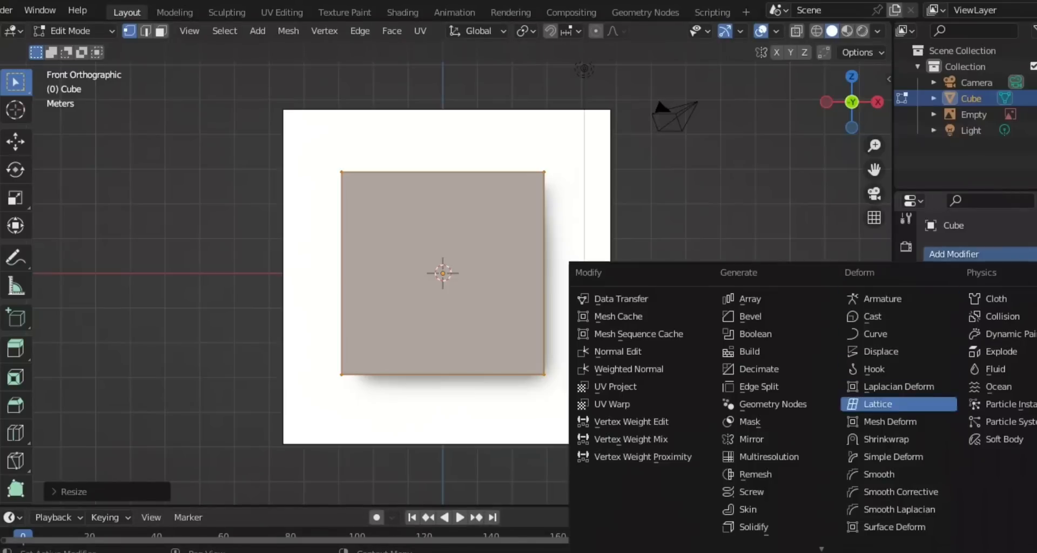
scroll(764, 489, "down", 5)
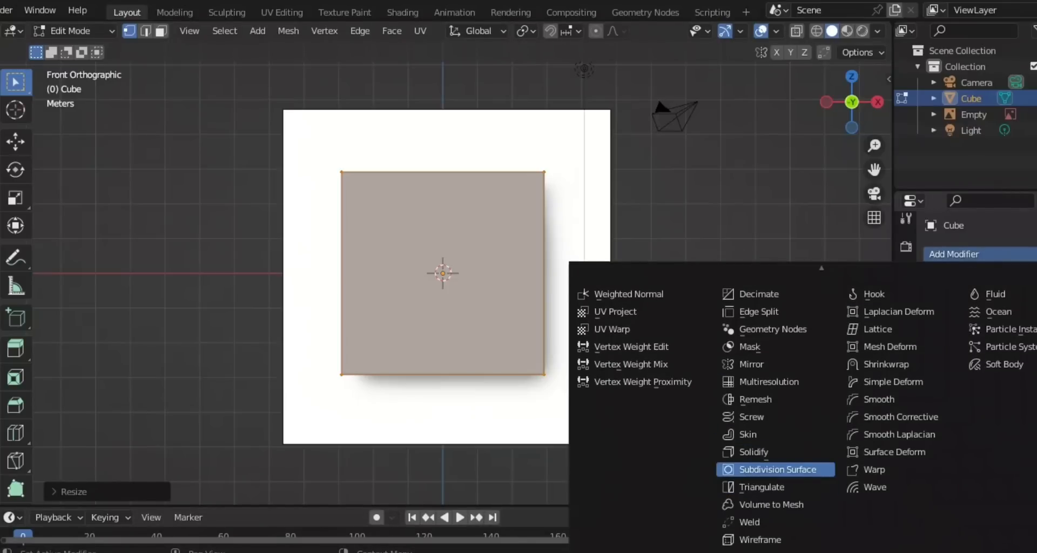
left_click(778, 469)
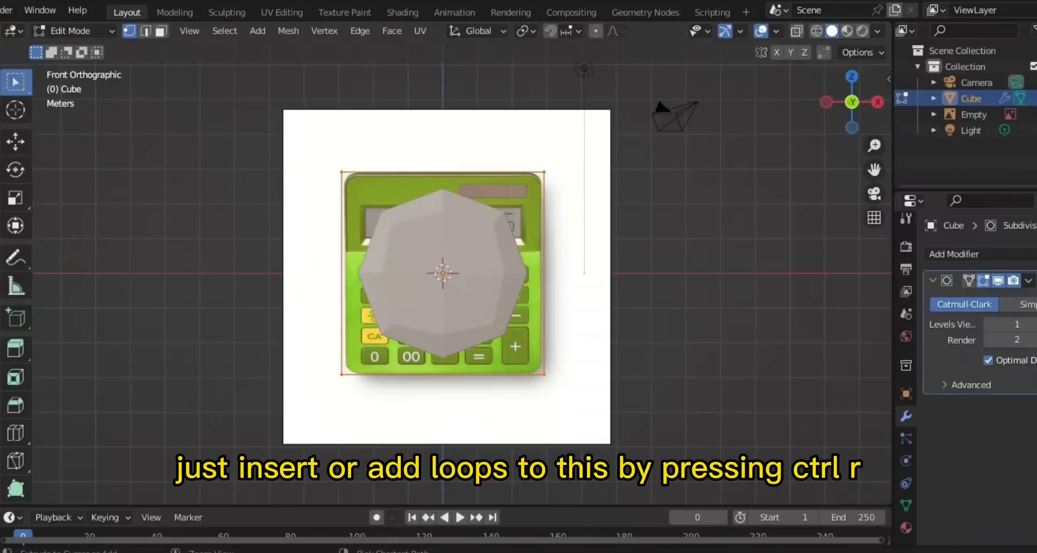
Add two vertical loop cuts to the slab, one slid close to its right edge and one close to its left edge.
key("ctrl+r")
left_click(452, 178)
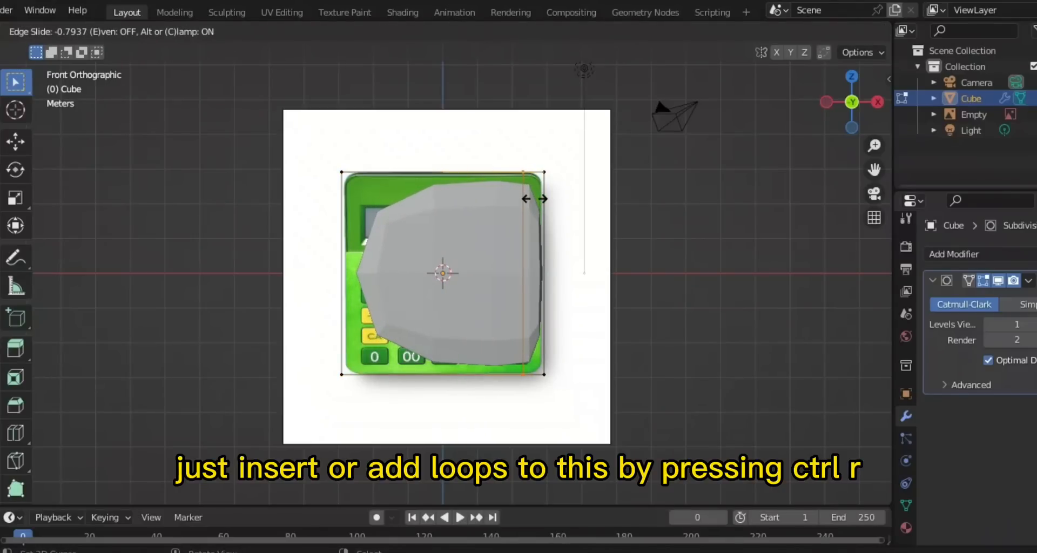
left_click(527, 198)
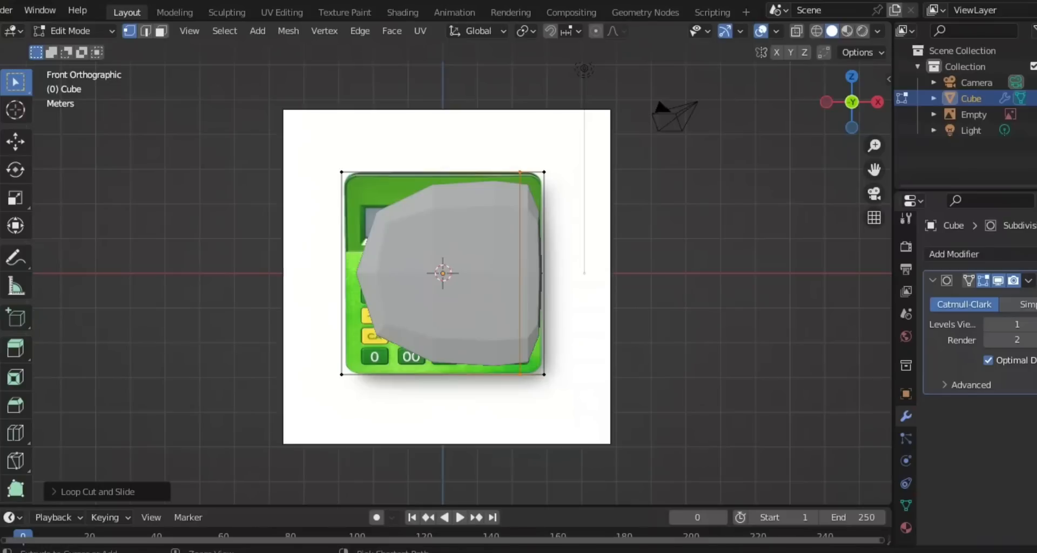
key("ctrl+r")
left_click(408, 162)
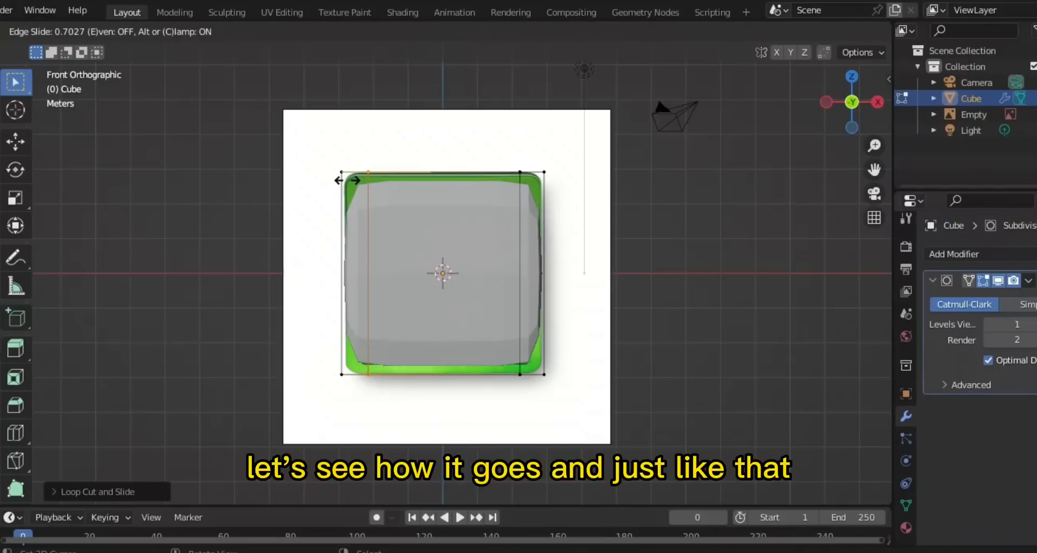
left_click(343, 178)
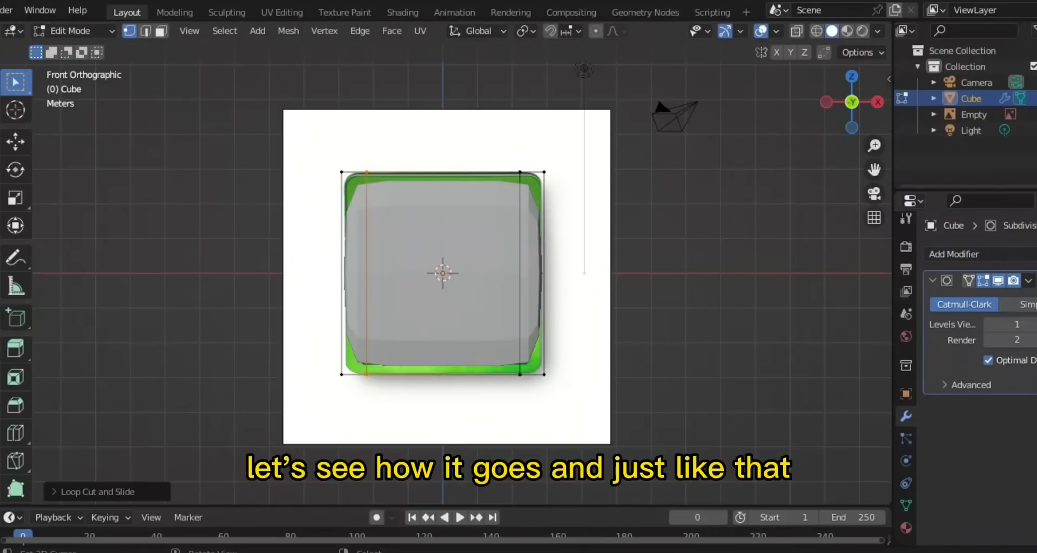
Add two horizontal loop cuts to the slab, one slid toward its upper edge and one toward its lower edge.
key("ctrl+r")
left_click(543, 271)
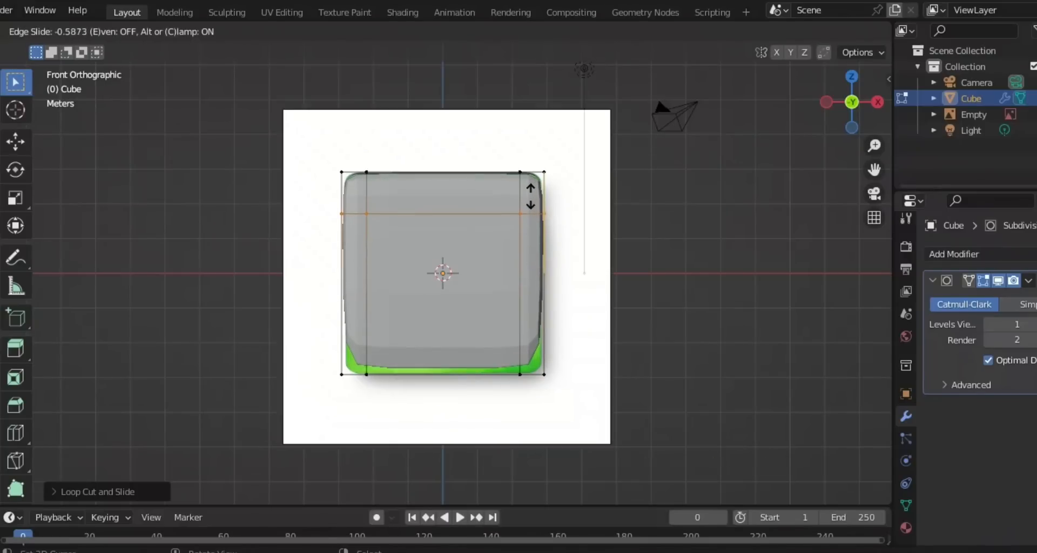
left_click(531, 190)
key("ctrl+r")
left_click(545, 277)
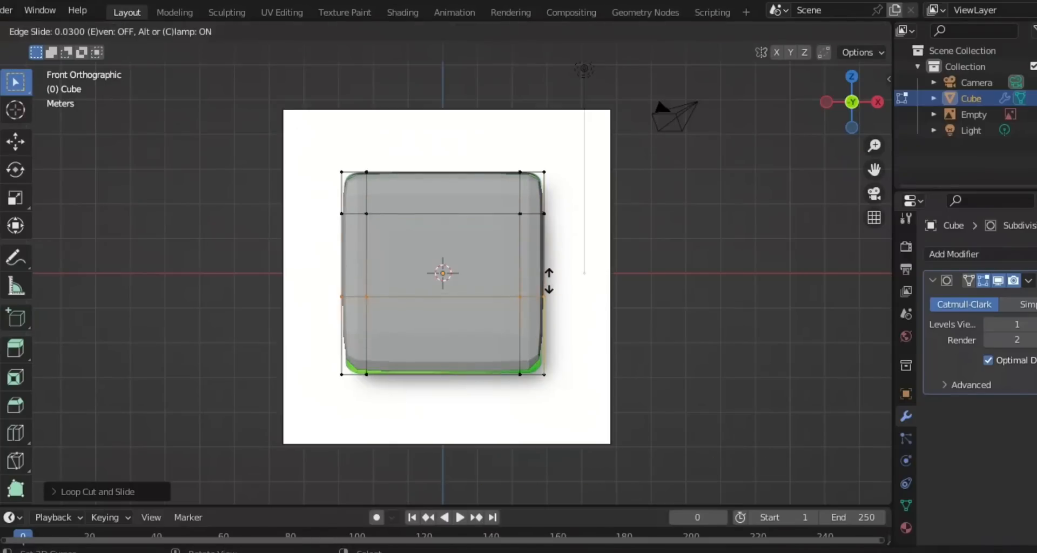
left_click(542, 323)
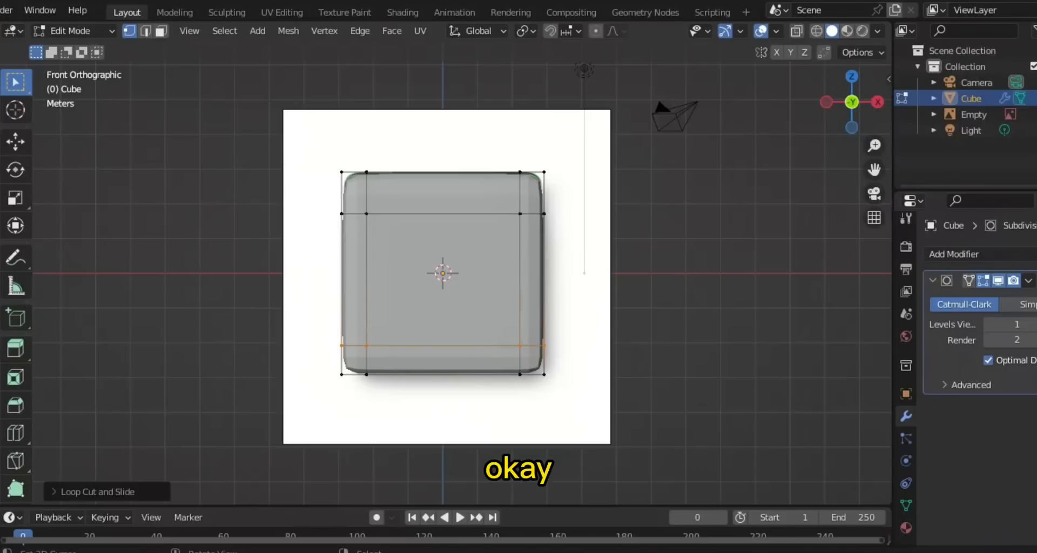
In the right orthographic view, add a loop cut around the slab's thin sides, slid about 0.4 toward the back face.
middle_click_drag(518, 270, 405, 289)
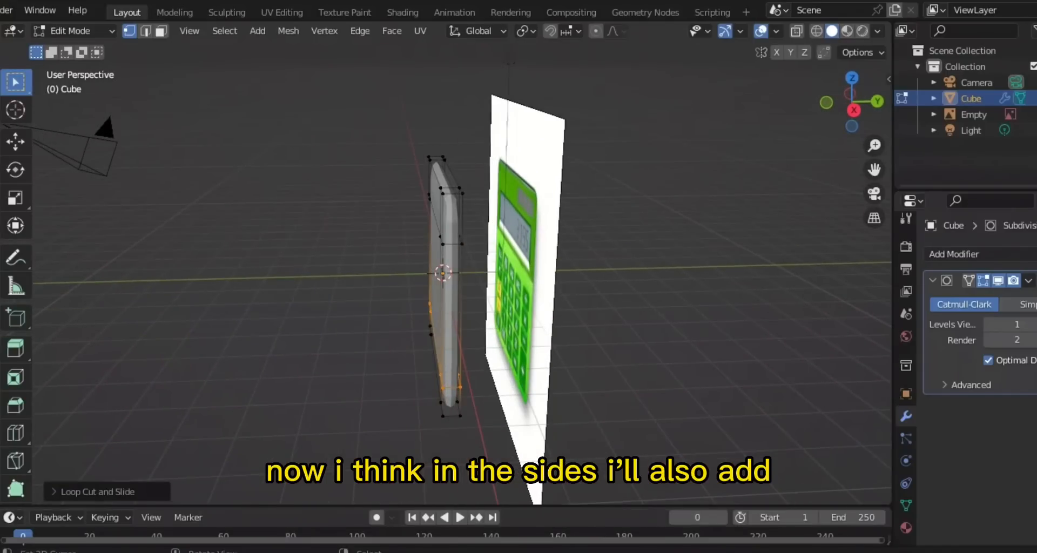
key("KP_3")
scroll(443, 272, "up", 2)
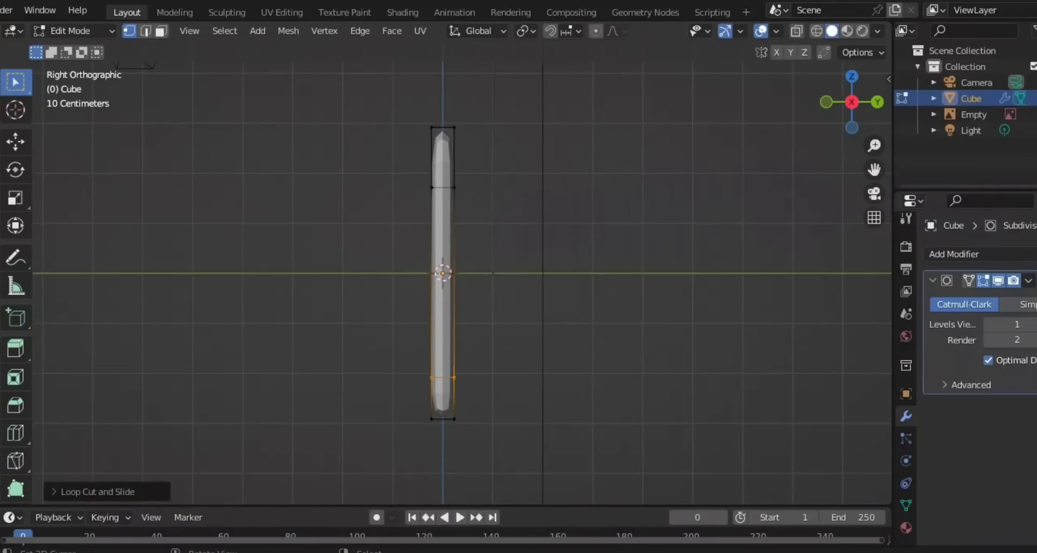
key("ctrl+r")
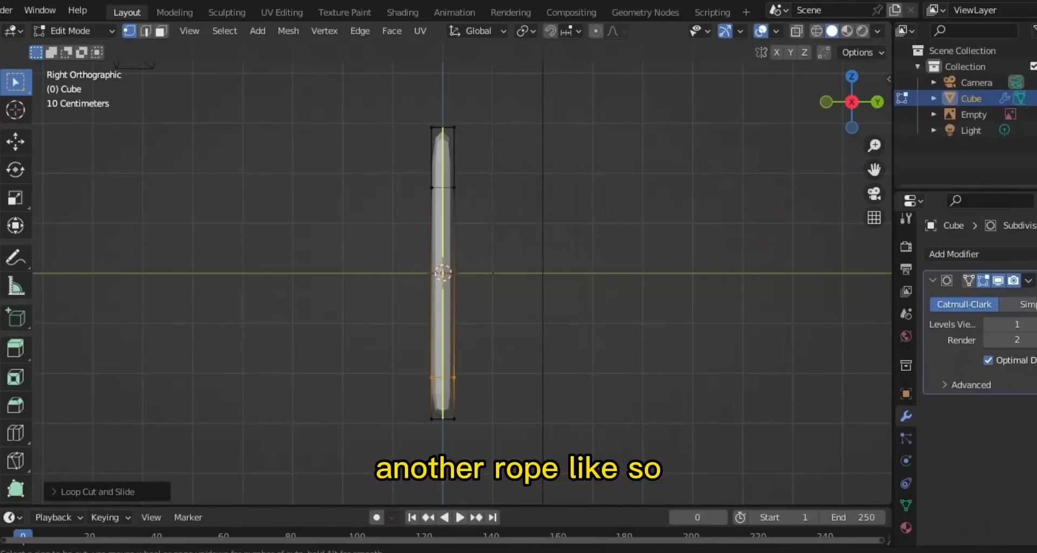
left_click(444, 126)
left_click_drag(444, 126, 451, 126)
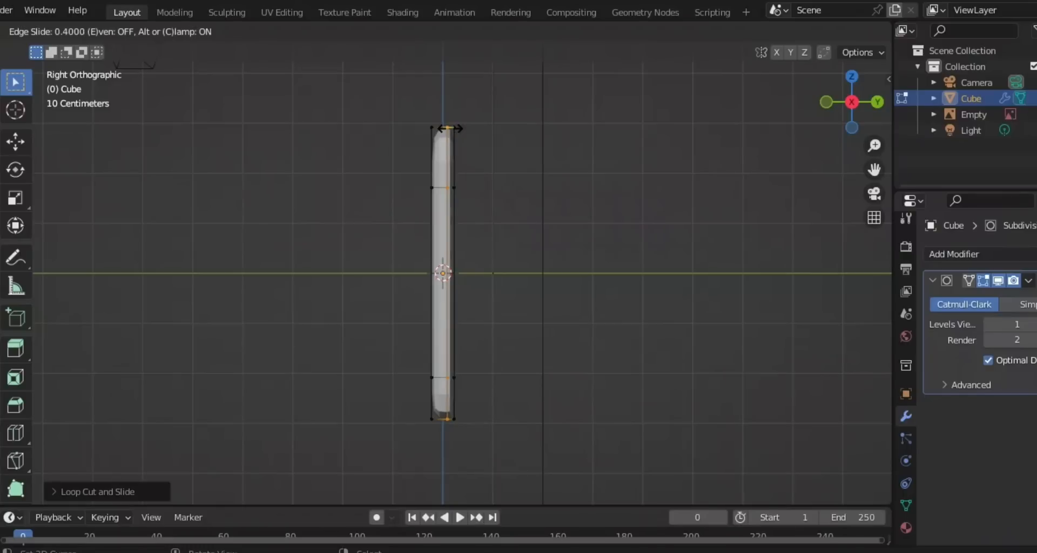
left_click(450, 128)
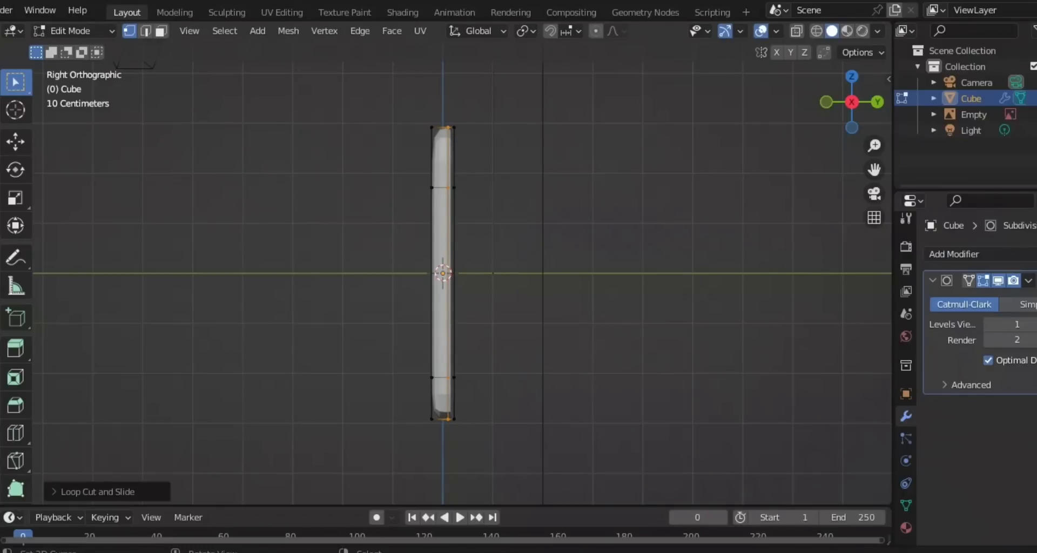
Add a second loop cut around the slab's thin sides, slid about 0.27 toward the front face.
key("ctrl+r")
left_click(435, 129)
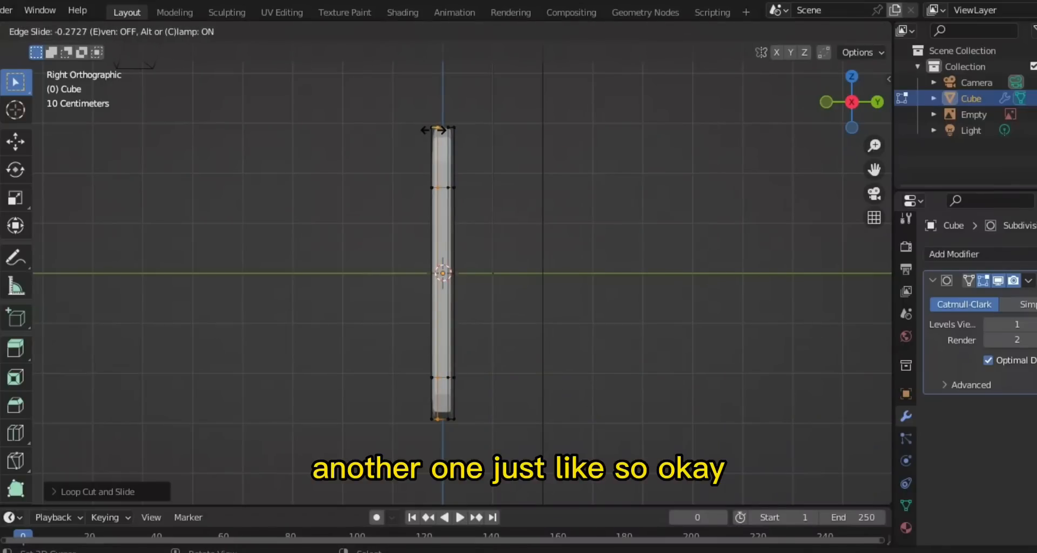
left_click(437, 130)
middle_click_drag(437, 227, 540, 251)
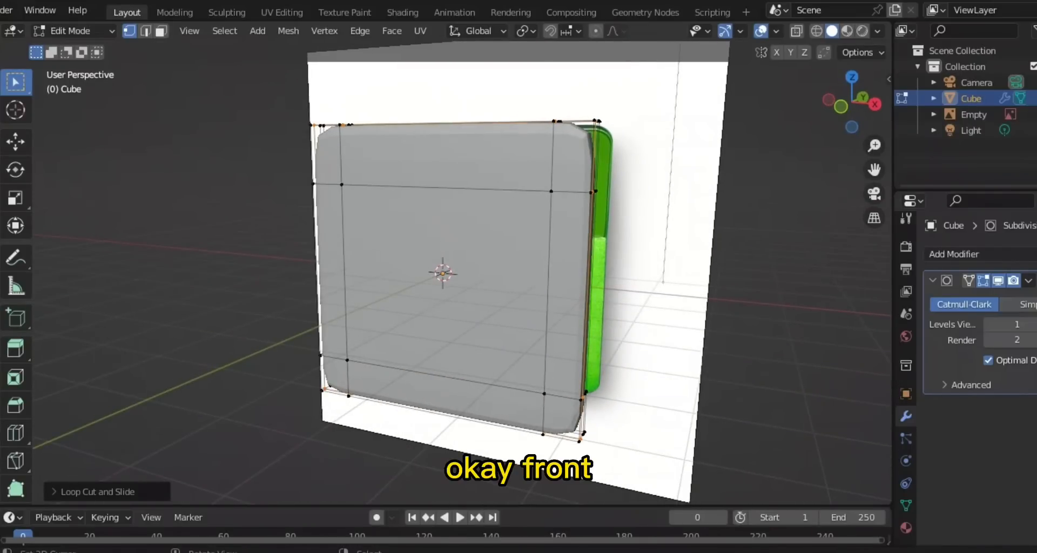
Show the slab in front orthographic view with wireframe shading so the calculator reference shows through.
key("KP_1")
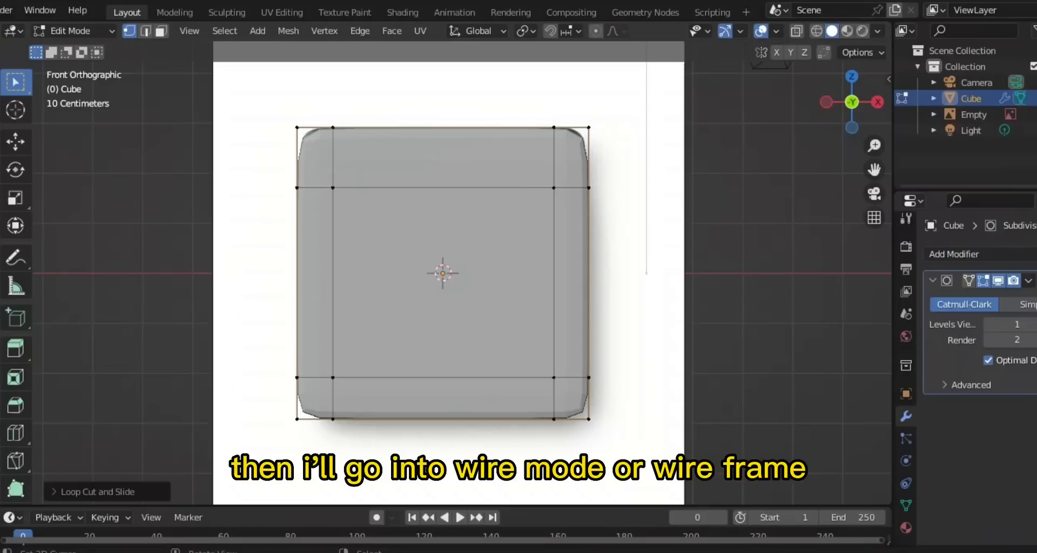
key("z")
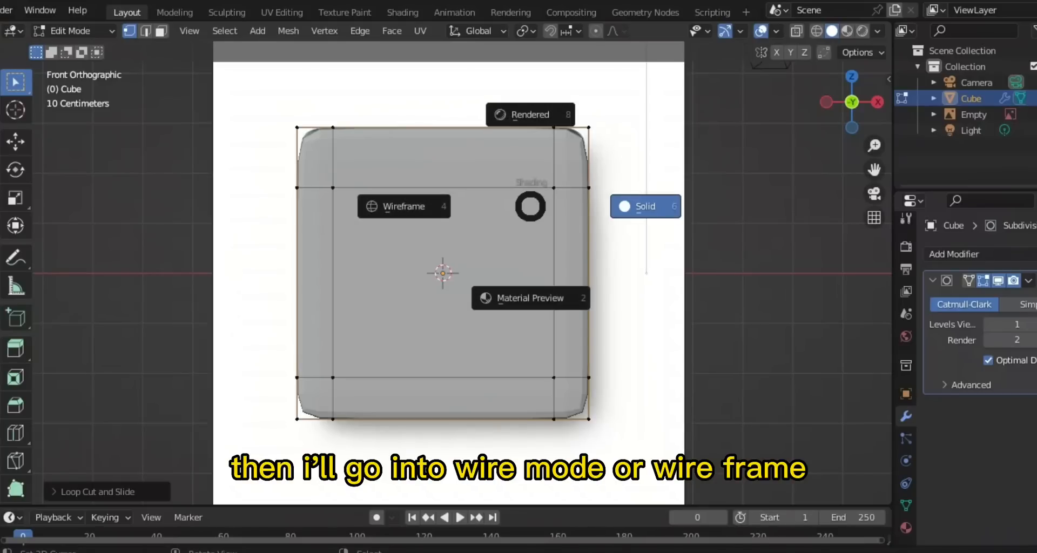
left_click(416, 205)
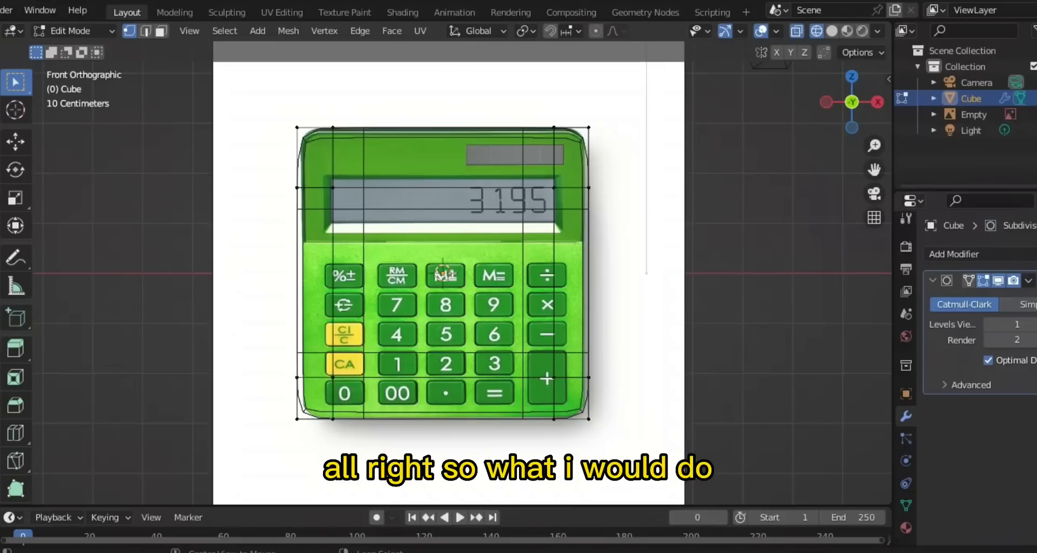
scroll(442, 273, "up", 3)
scroll(442, 273, "down", 2)
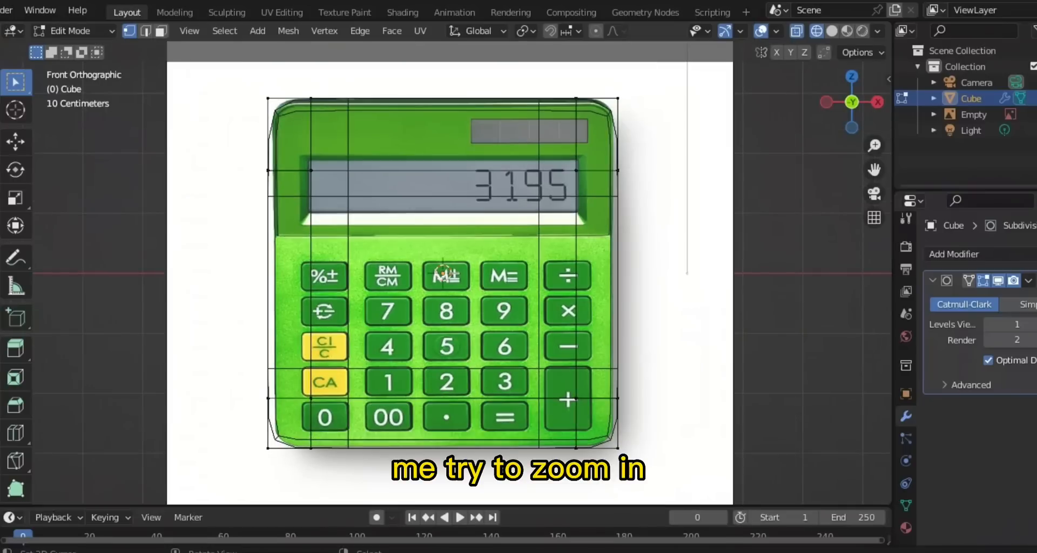
Move the right vertical edge loop about 0.27 m outward along X, toward the slab's right edge.
right_click(576, 291, "alt")
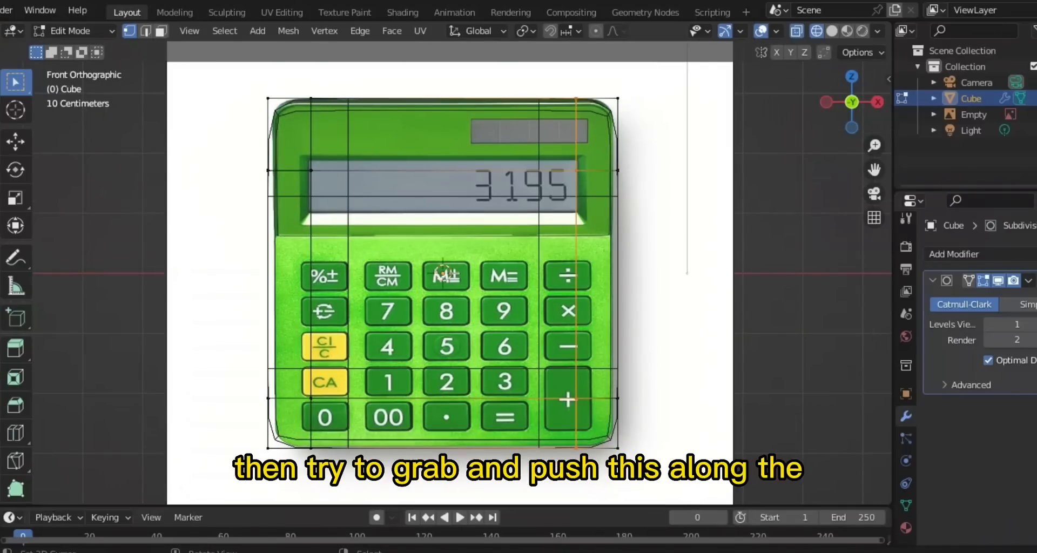
key("g")
key("x")
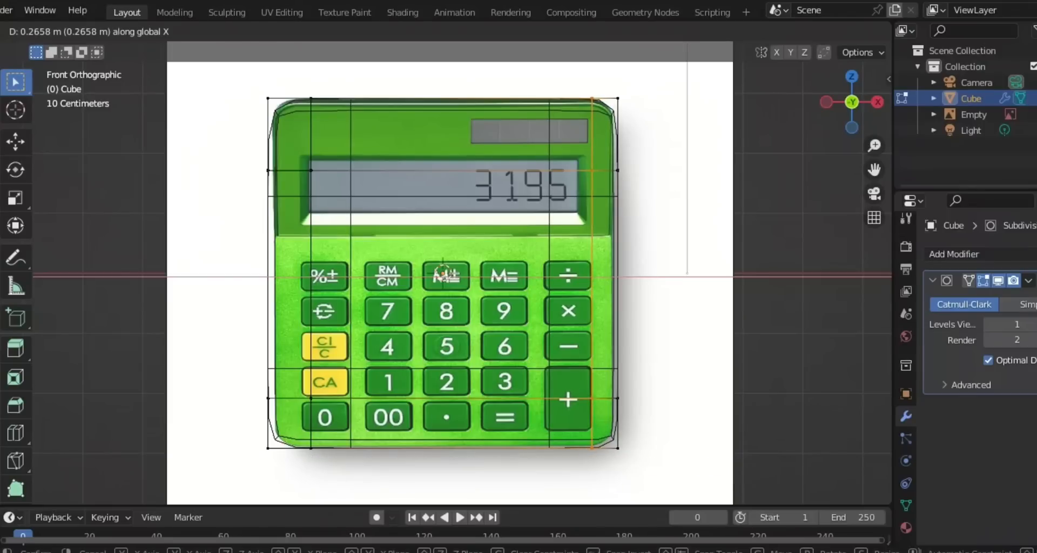
key("Return")
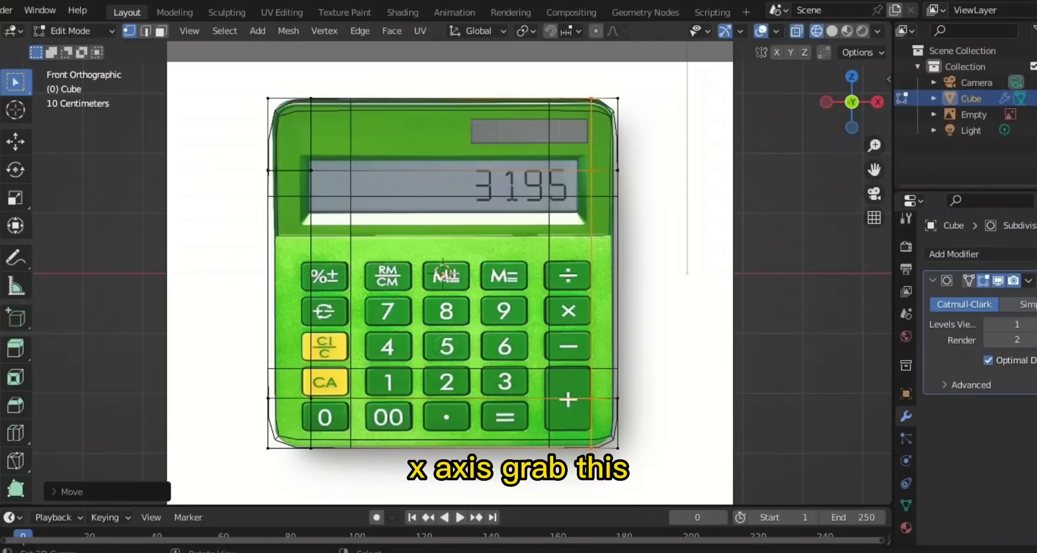
right_click(592, 302, "alt")
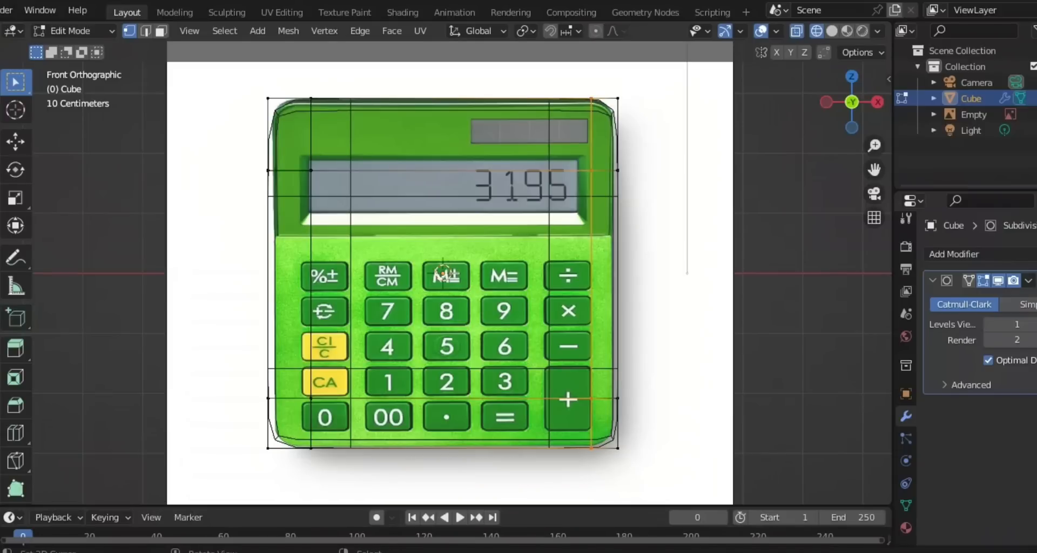
key("alt+a")
left_click(579, 170, "alt")
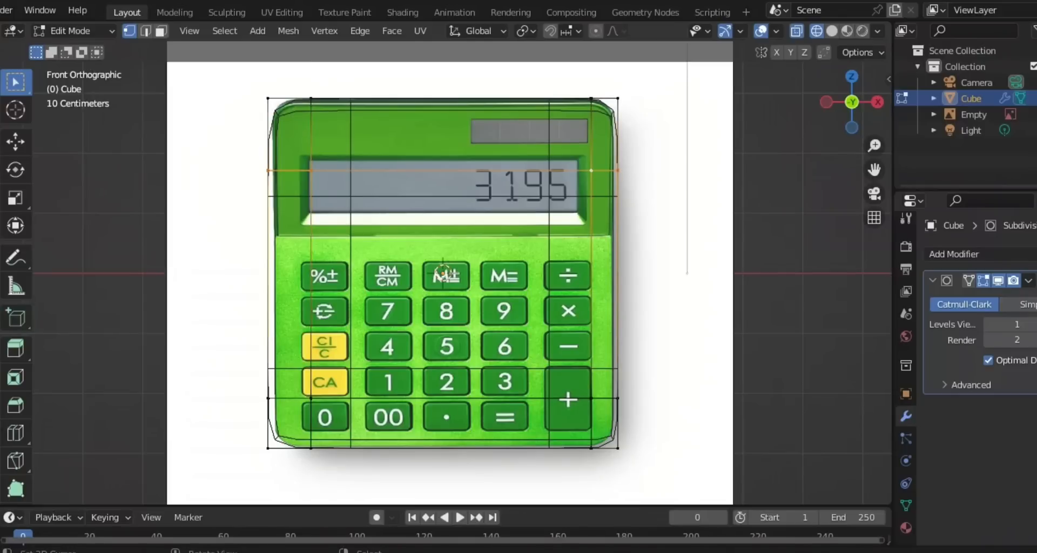
middle_click_drag(562, 216, 565, 270)
key("alt+a")
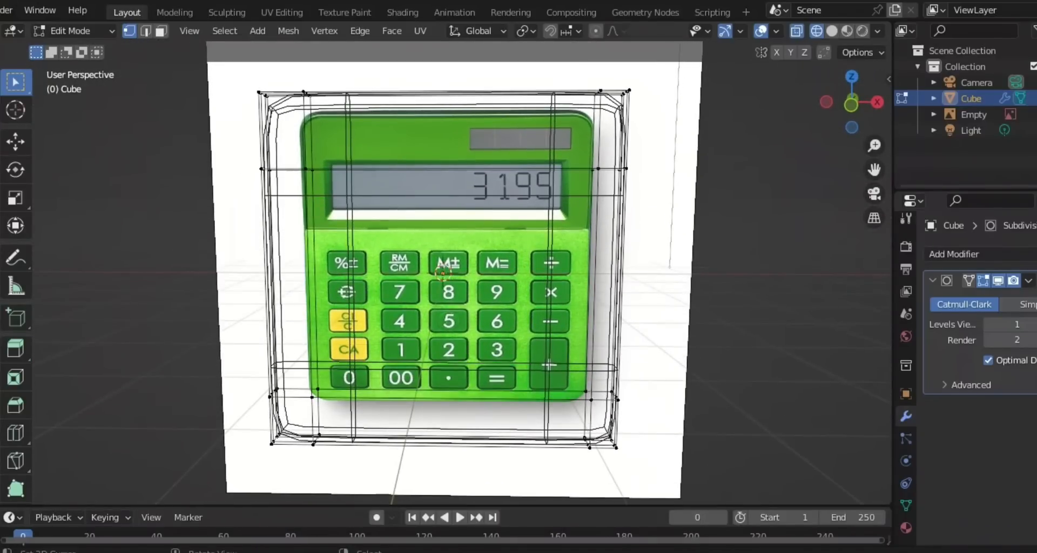
key("KP_1")
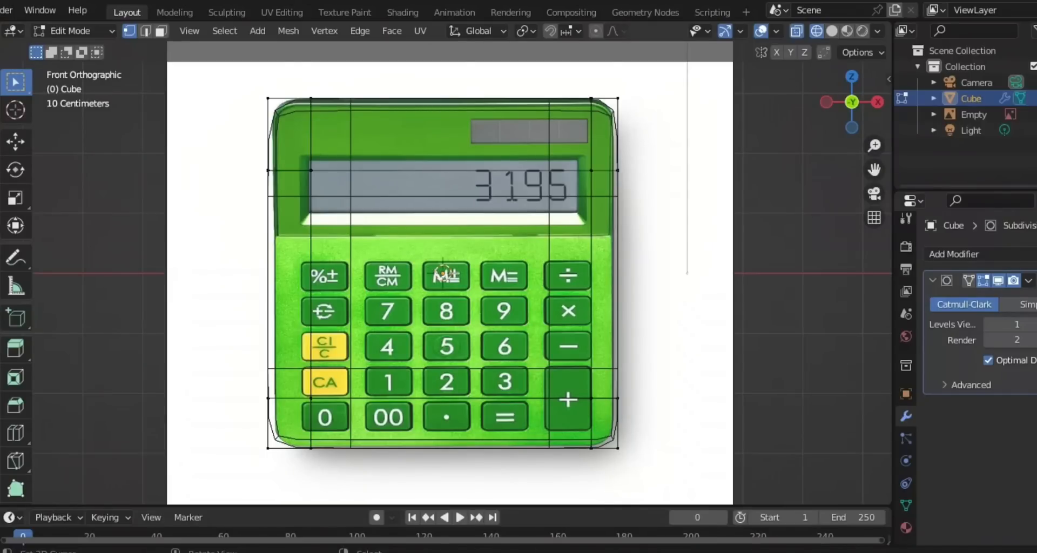
Turn on the Subdivision modifier's on-cage display and shift the left vertical edge loop slightly outward along X.
right_click(311, 281, "alt")
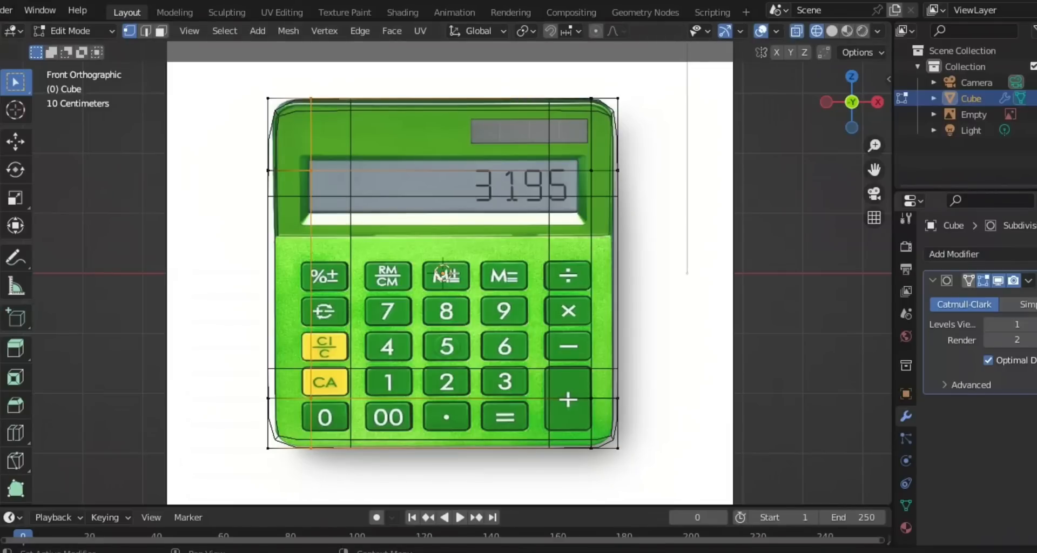
left_click(968, 281)
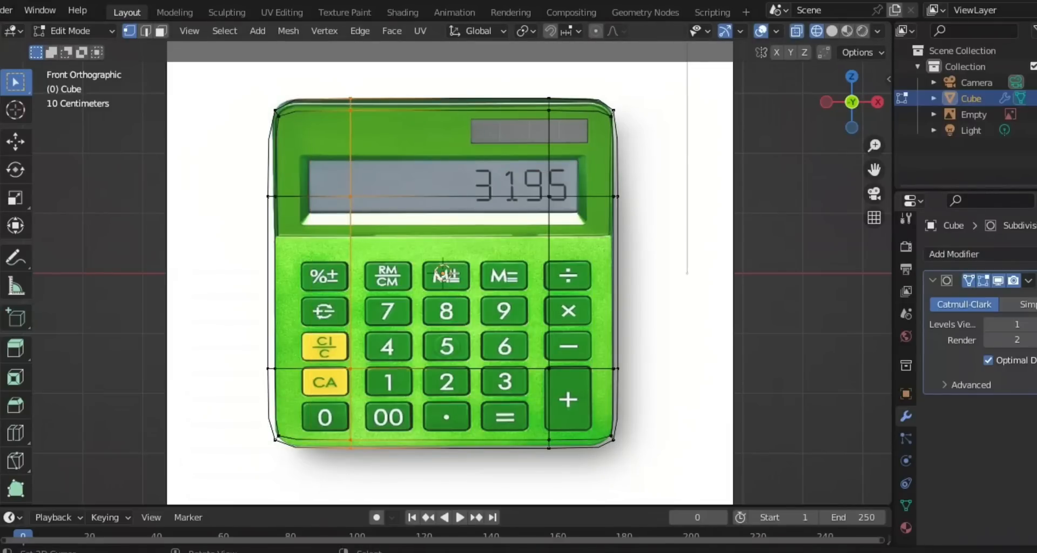
key("g")
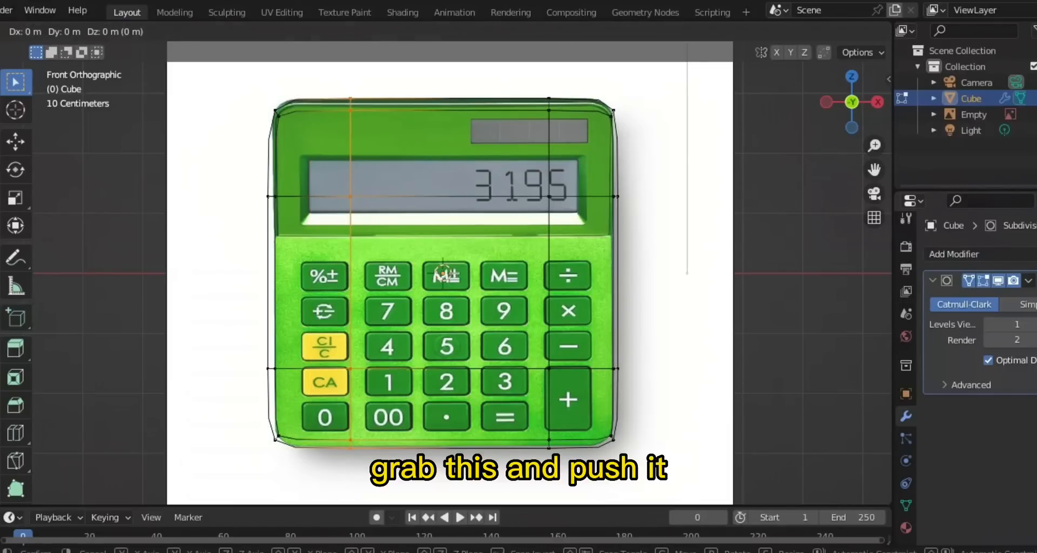
key("x")
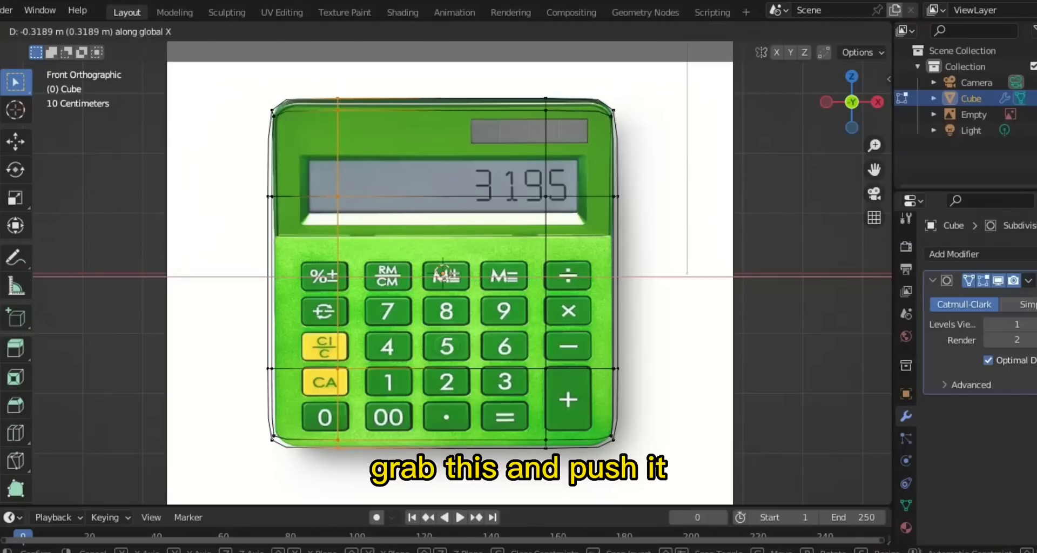
key("Return")
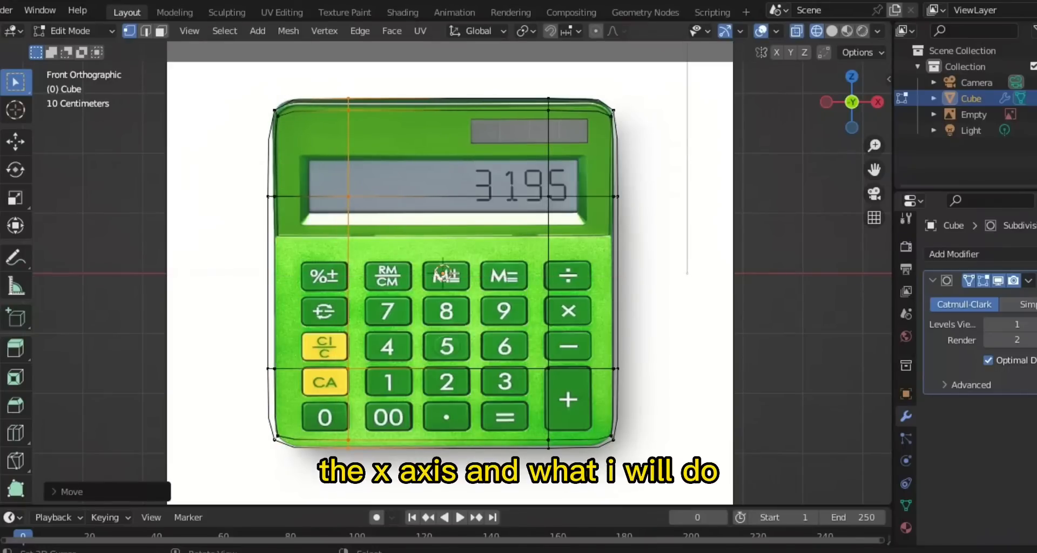
Add a vertical loop cut near the slab's left edge, slid to -1.0, and shift the inner left loop outward to the first key column's right side.
key("ctrl+r")
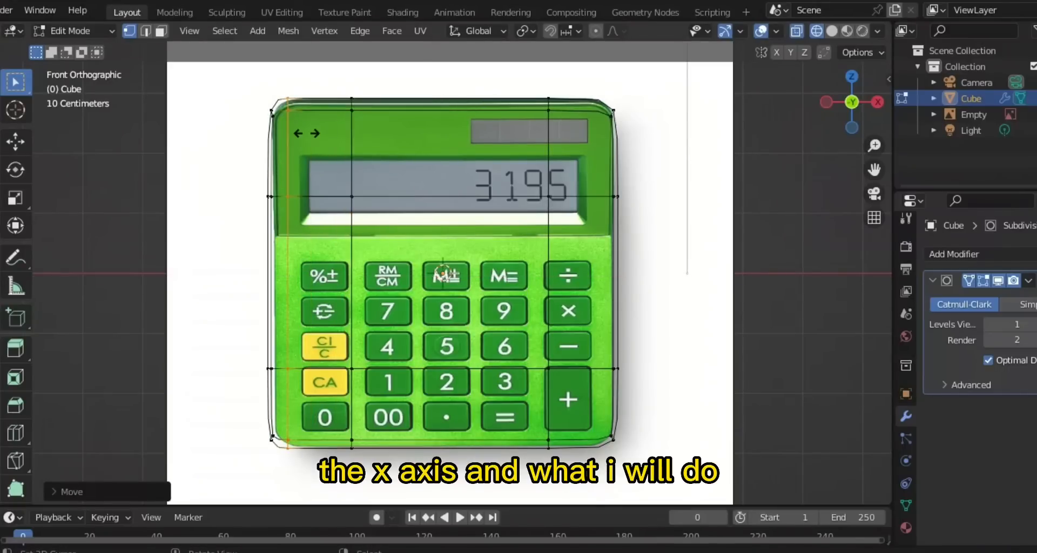
left_click(324, 135)
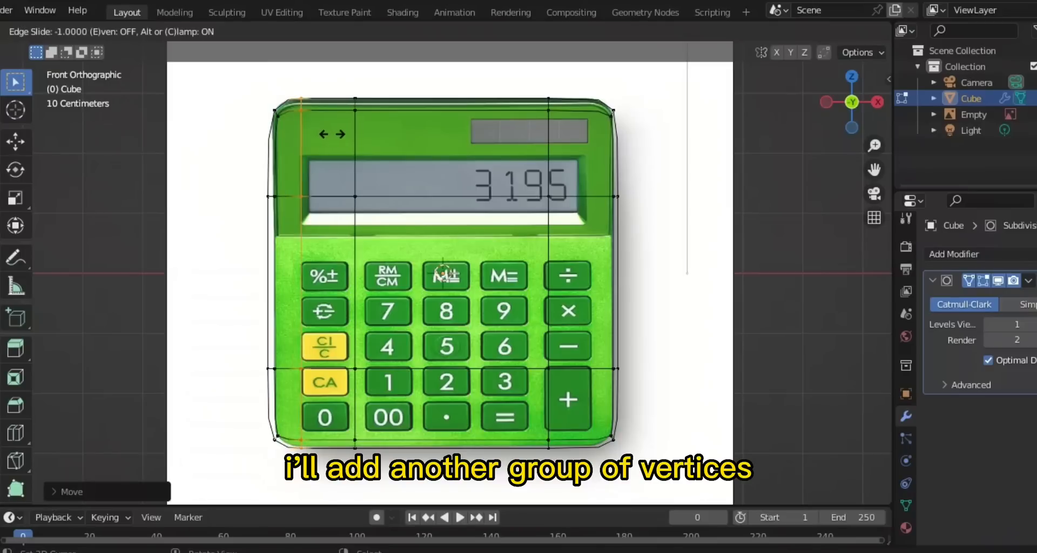
left_click(332, 134)
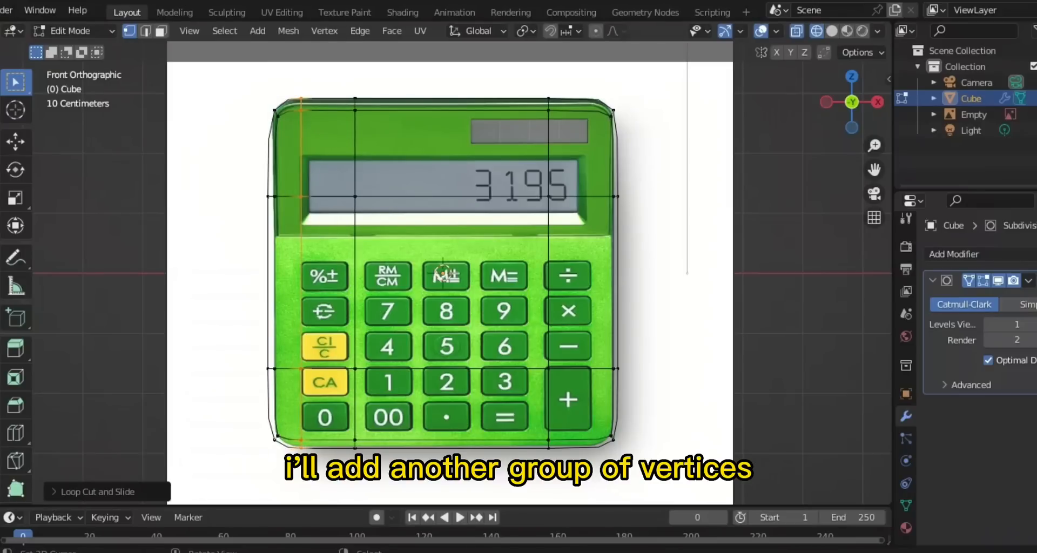
left_click(355, 145, "alt")
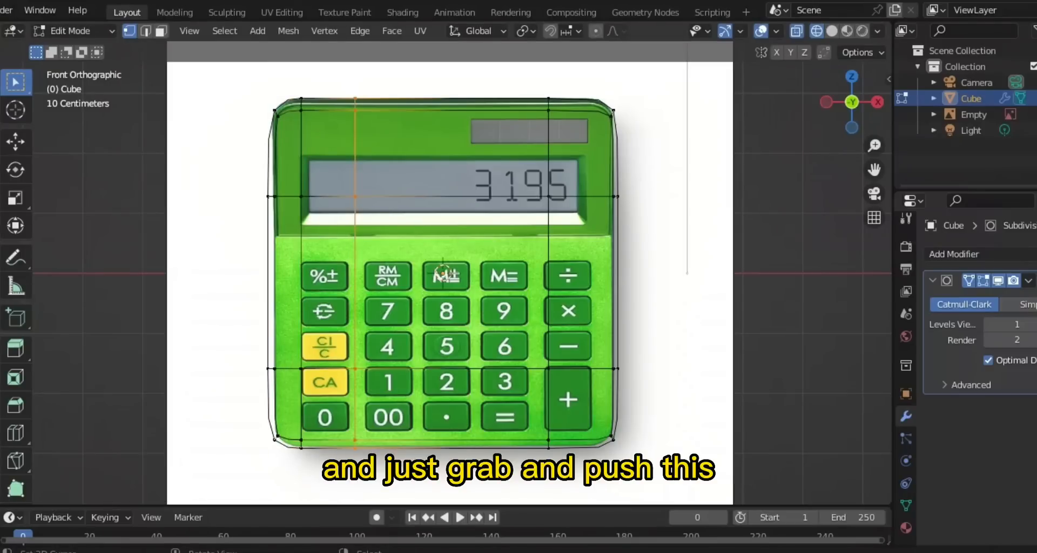
key("g")
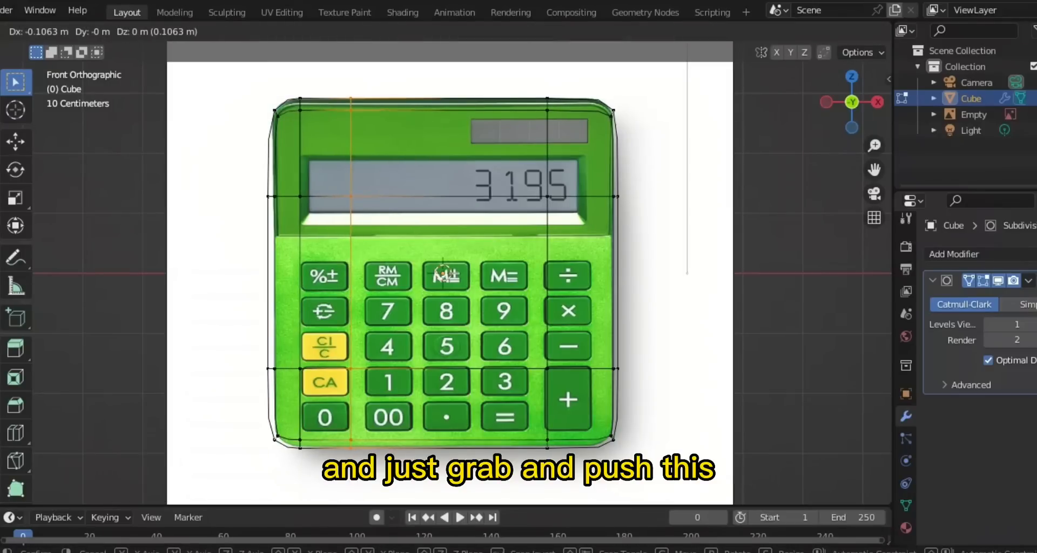
key("Return")
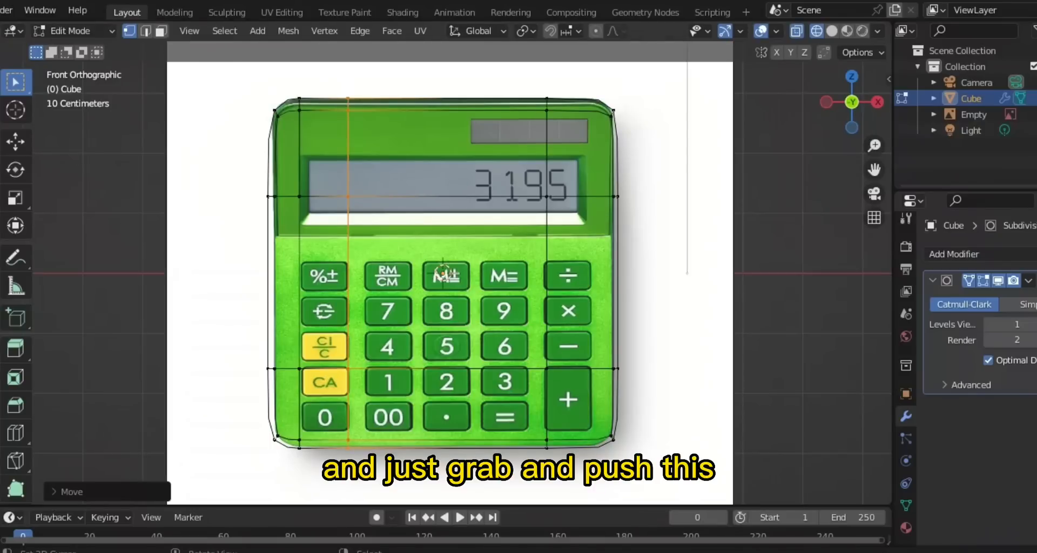
Add a vertical loop cut near the slab's right edge, slid to 1.0, and nudge it slightly inward along X.
key("ctrl+r")
left_click(594, 120)
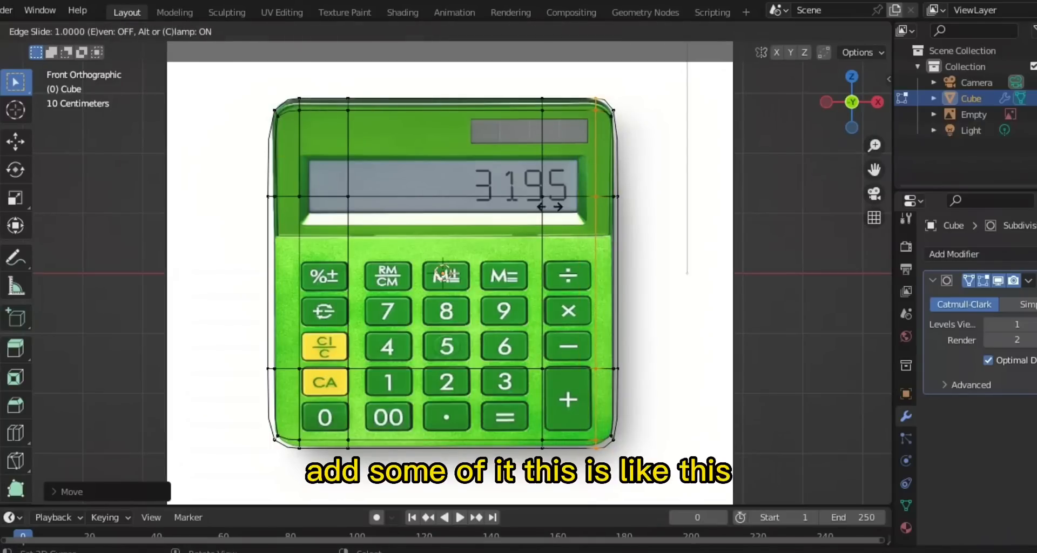
left_click(540, 244)
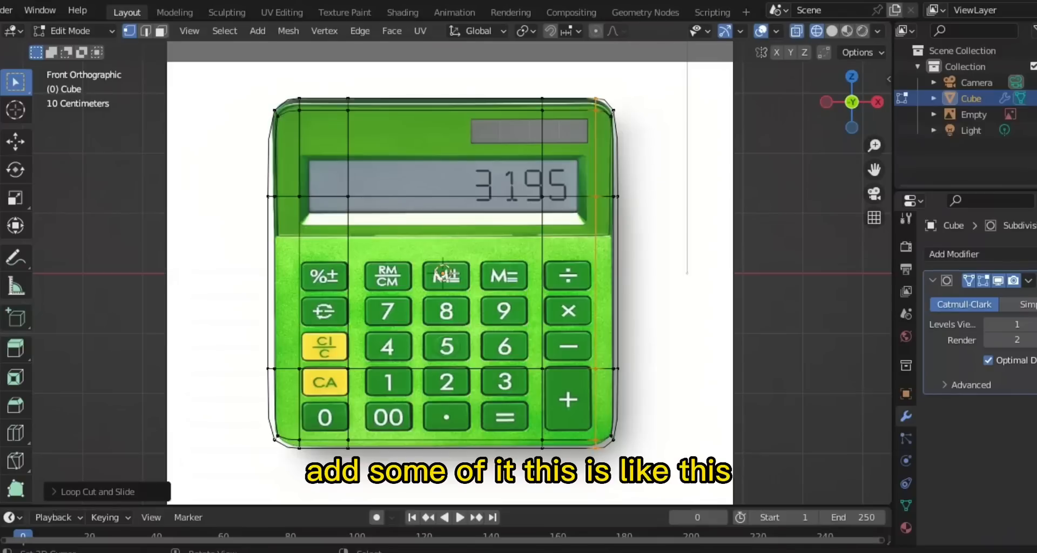
key("h")
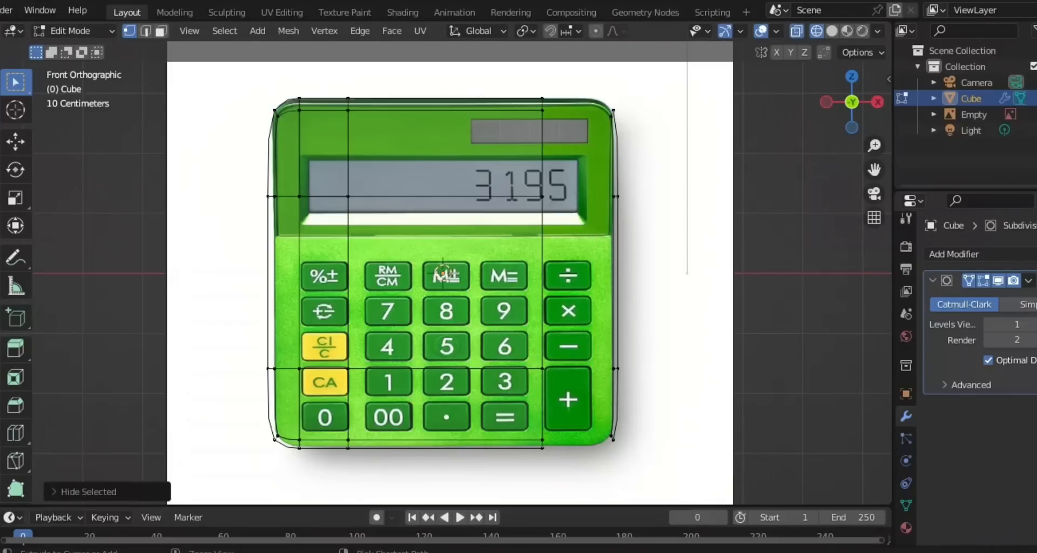
key("alt+h")
key("g")
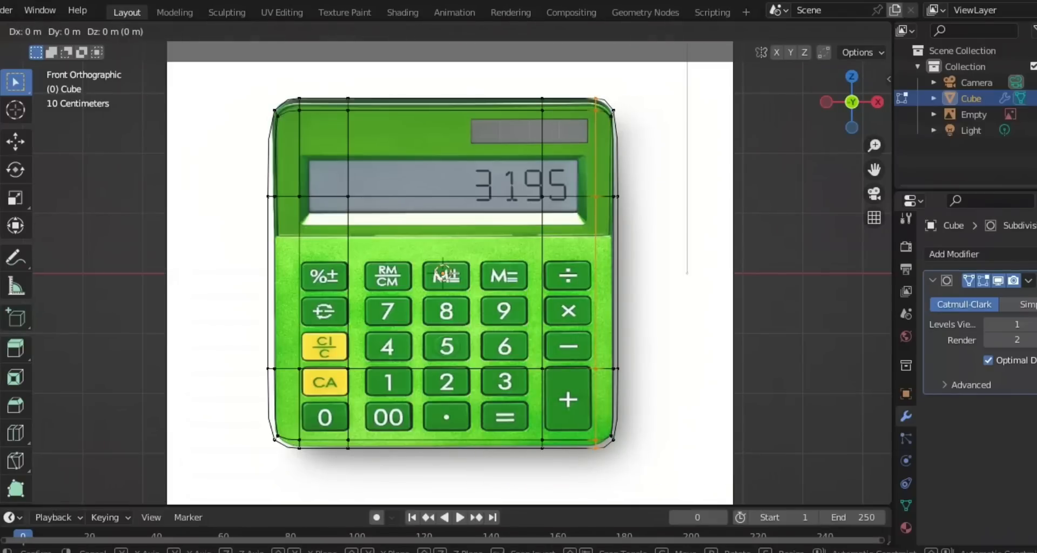
key("x")
key("Return")
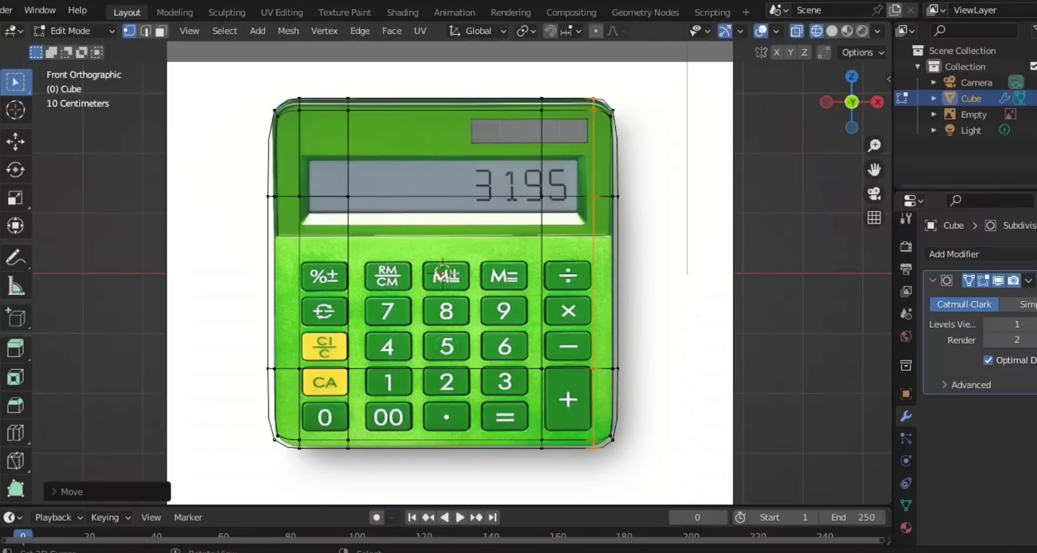
Move the upper horizontal edge loop about 0.98 m down along Z to the reference's seam below the display.
key("alt+a")
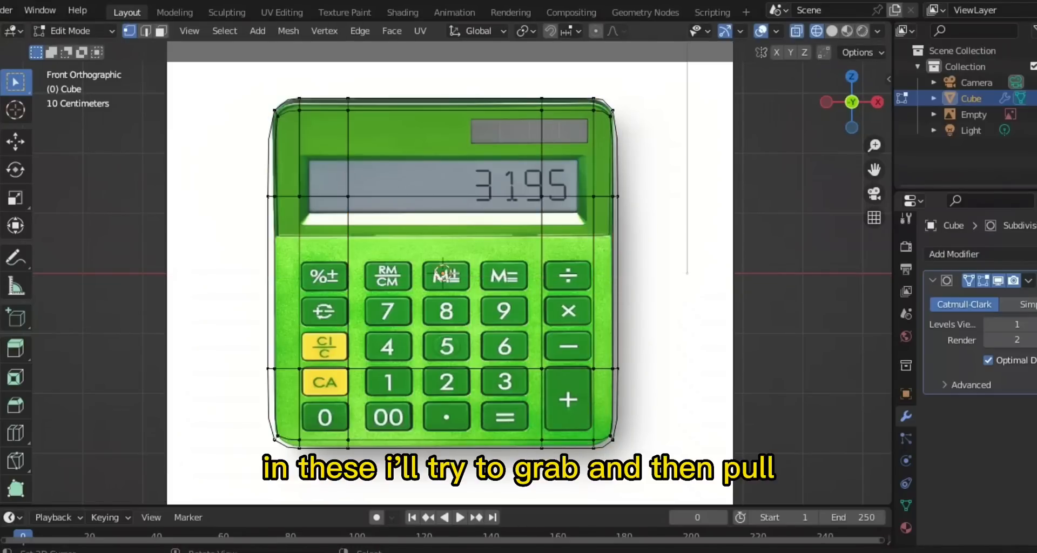
right_click(443, 197, "alt")
key("g")
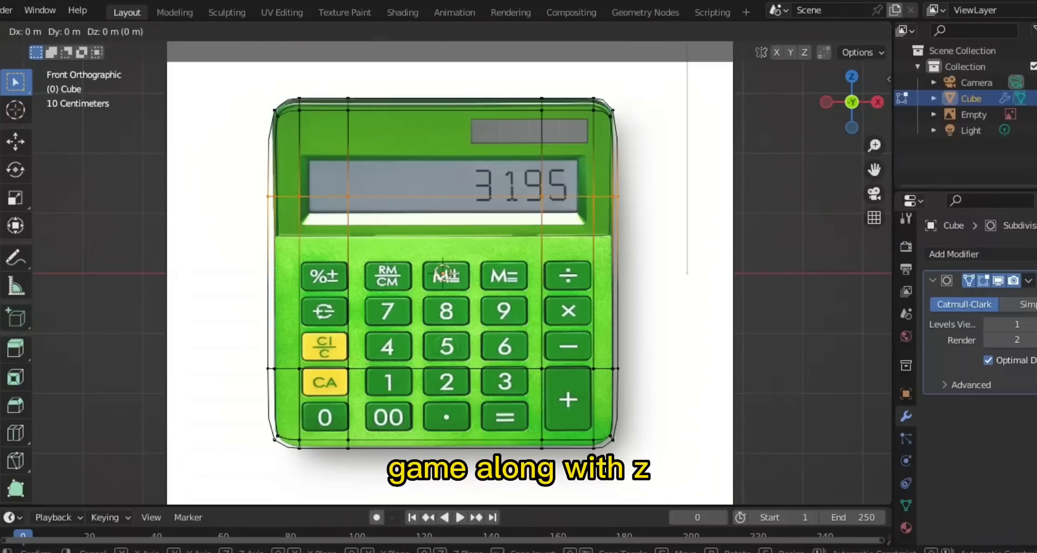
key("z")
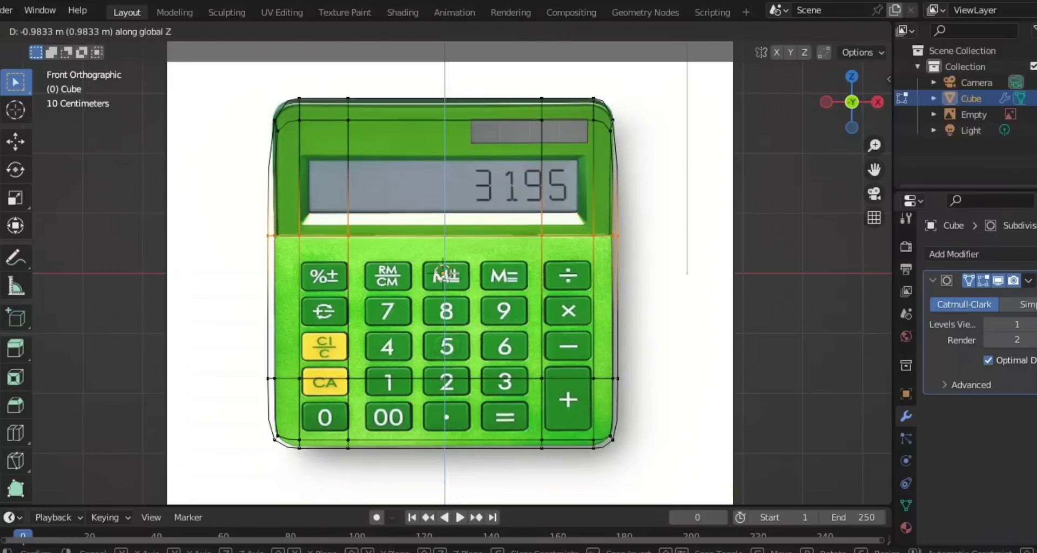
key("Return")
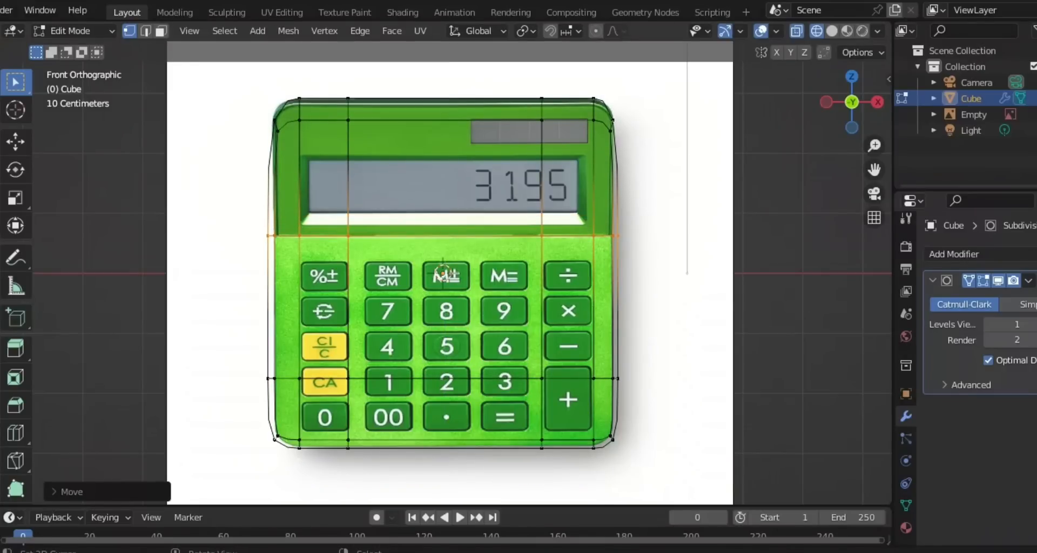
Add a horizontal loop cut above the seam loop, slid about -0.17 to match the display's upper edge.
key("ctrl+r")
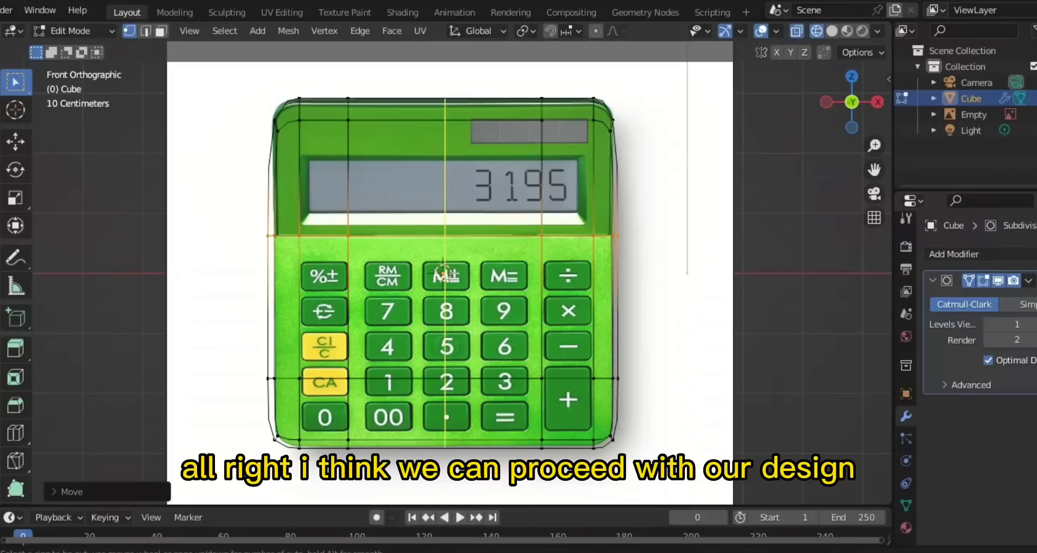
left_click(604, 163)
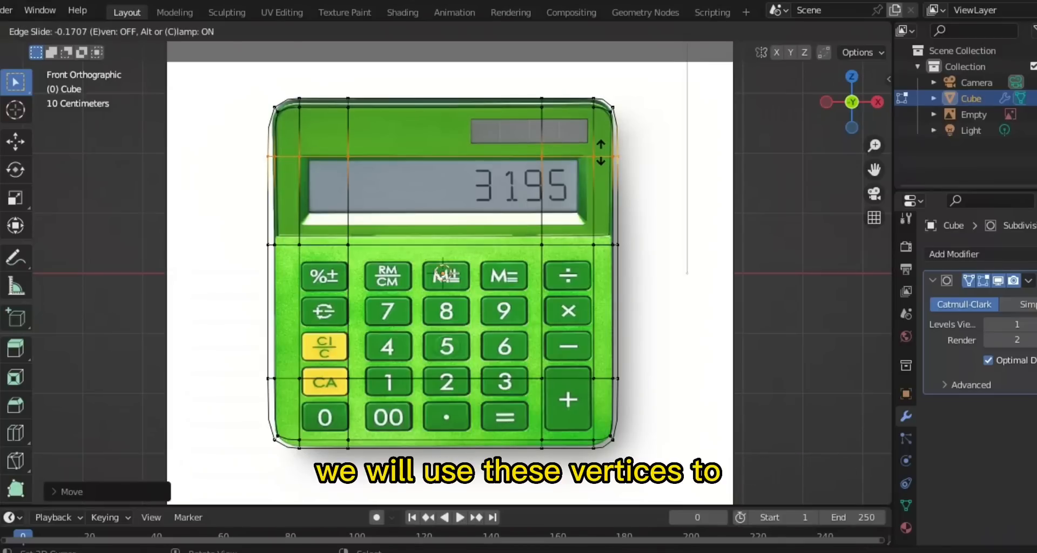
left_click(600, 152)
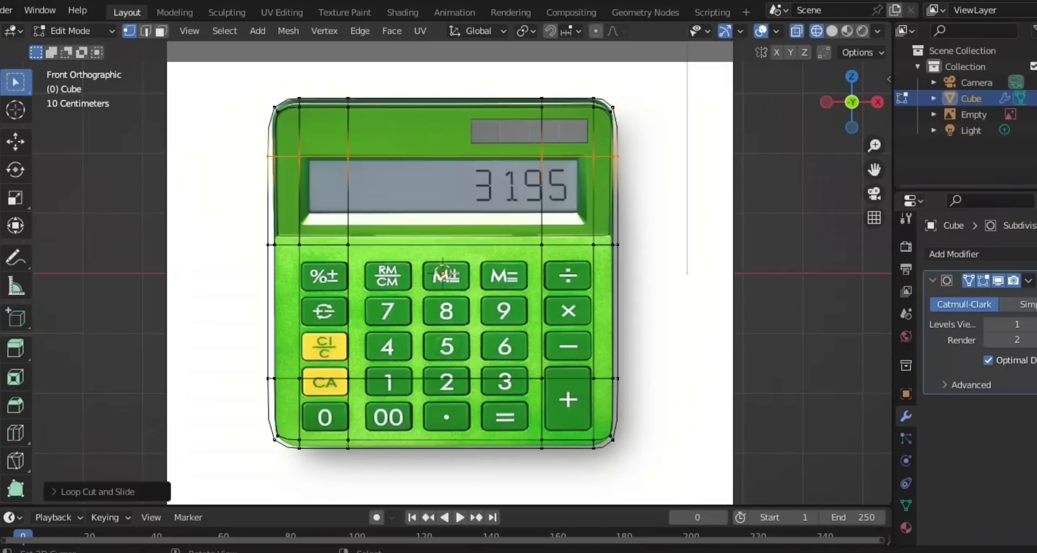
Add two horizontal loop cuts, one slid about -0.37 beneath the top key row and one slid about 0.15 to that row's upper edge.
key("ctrl+r")
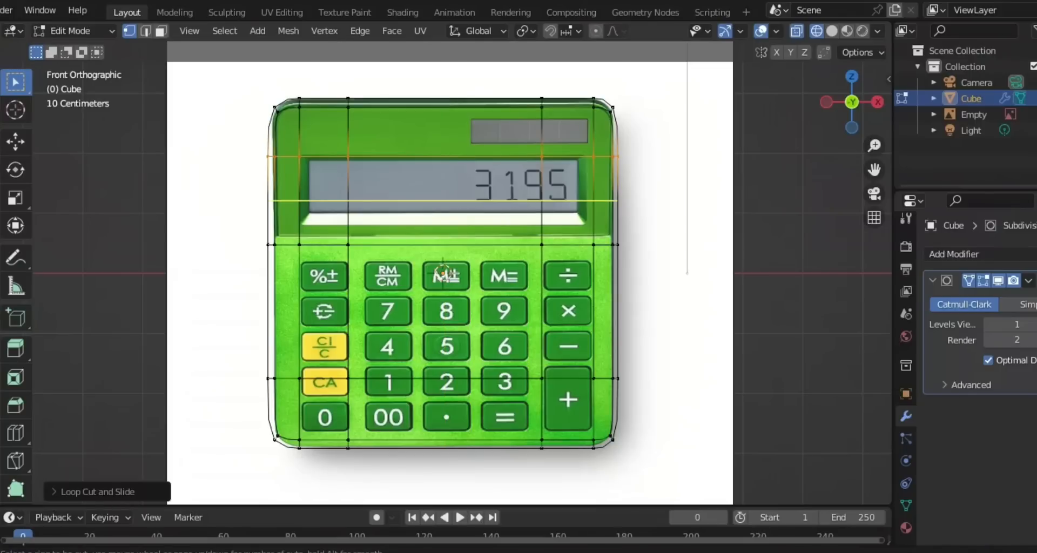
left_click(549, 311)
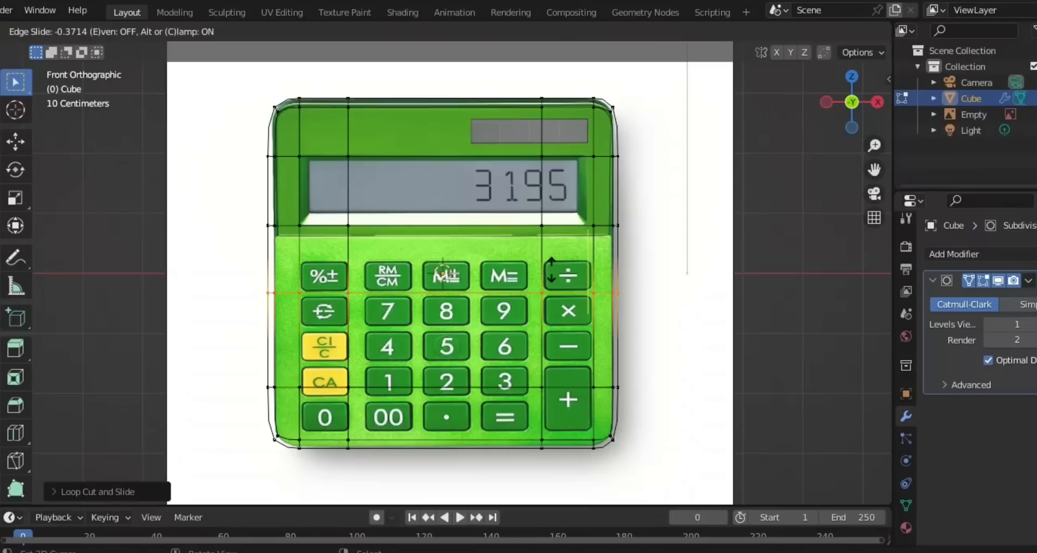
left_click(551, 270)
key("ctrl+r")
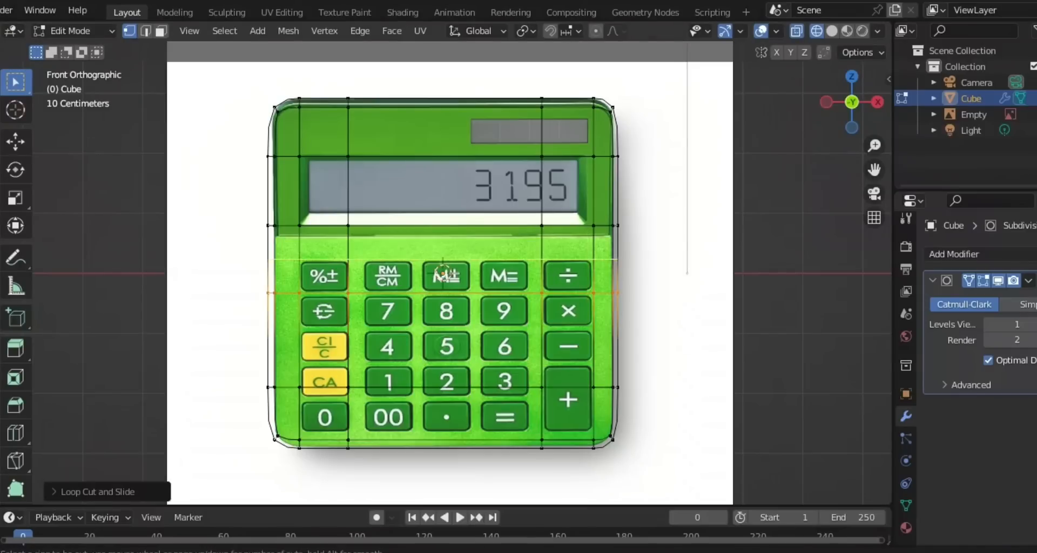
left_click(549, 265)
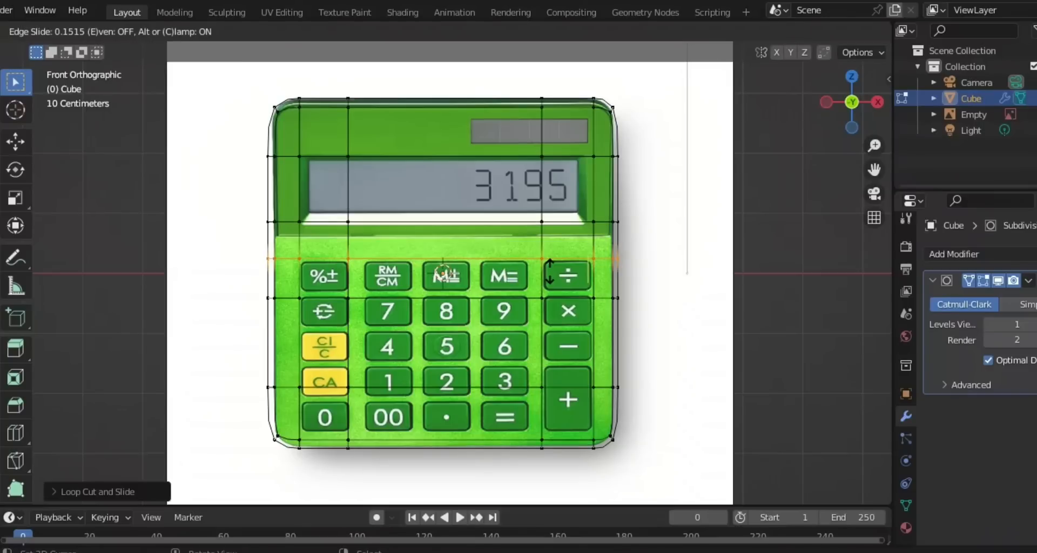
left_click(549, 273)
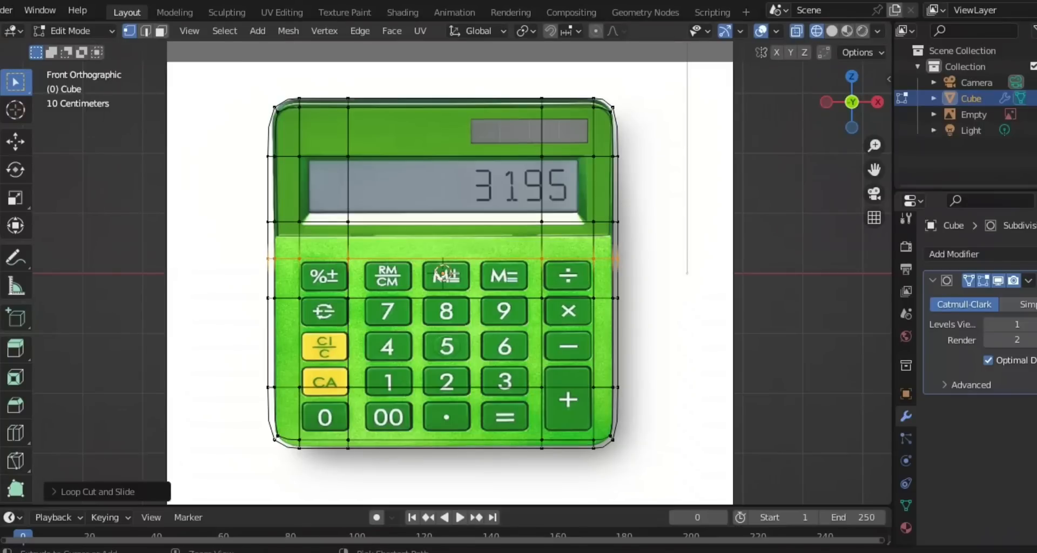
Add a horizontal loop cut slid about -0.28 to the gap between the second and third key rows.
key("ctrl+r")
left_click(544, 340)
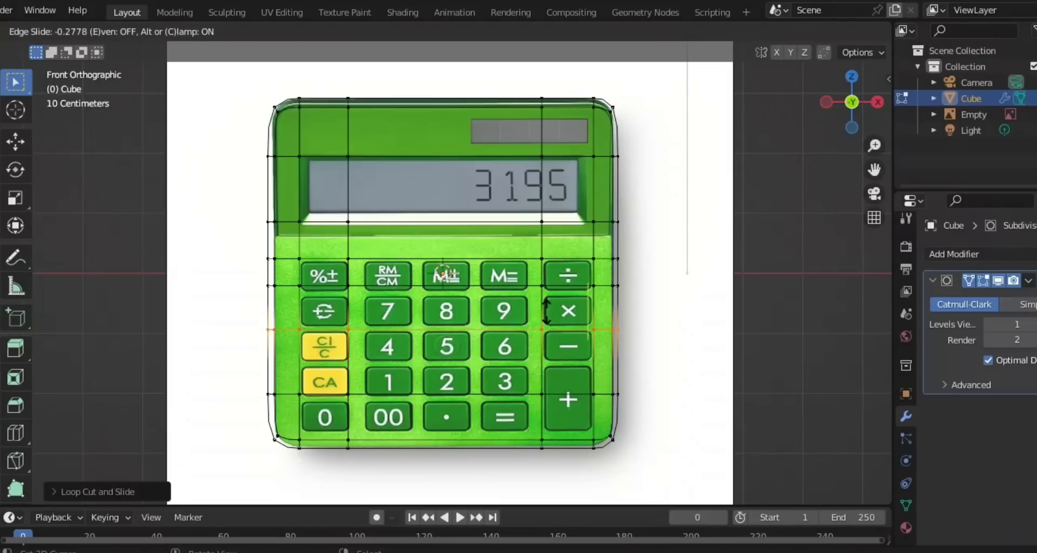
left_click(546, 310)
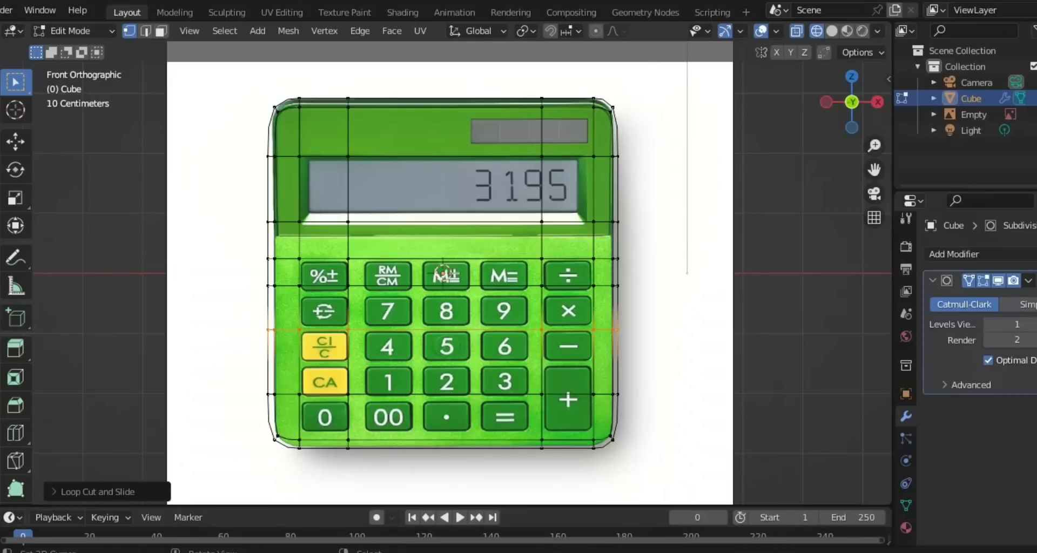
Turn off the Subdivision modifier's On Cage and Edit Mode display on the slab.
scroll(442, 273, "down", 4)
scroll(443, 274, "up", 2)
left_click(958, 254)
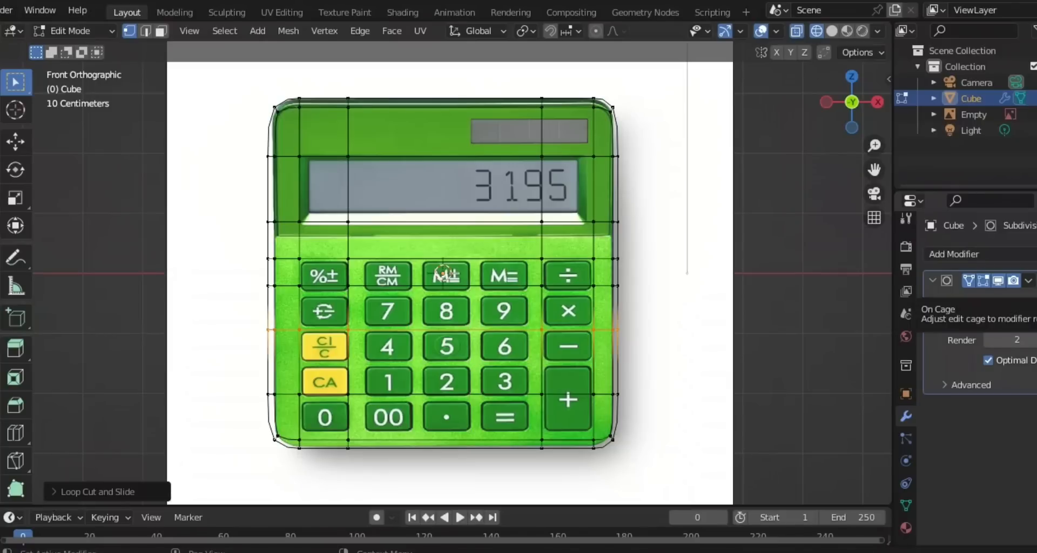
left_click(968, 280)
left_click(968, 280)
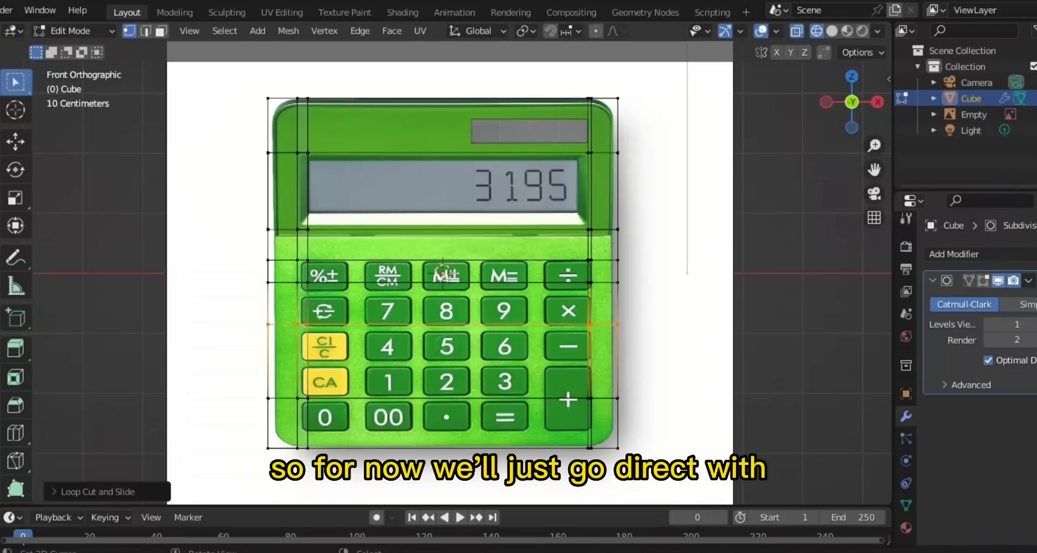
Select the inner vertical edge loop near the slab's right edge and shift it inward along X to the last key column.
left_click(587, 231, "alt")
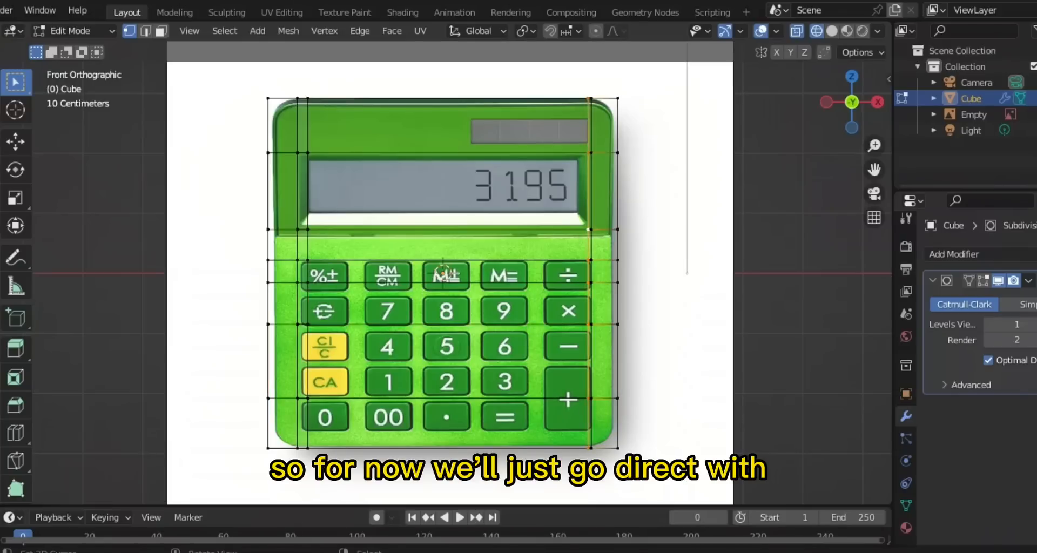
key("g")
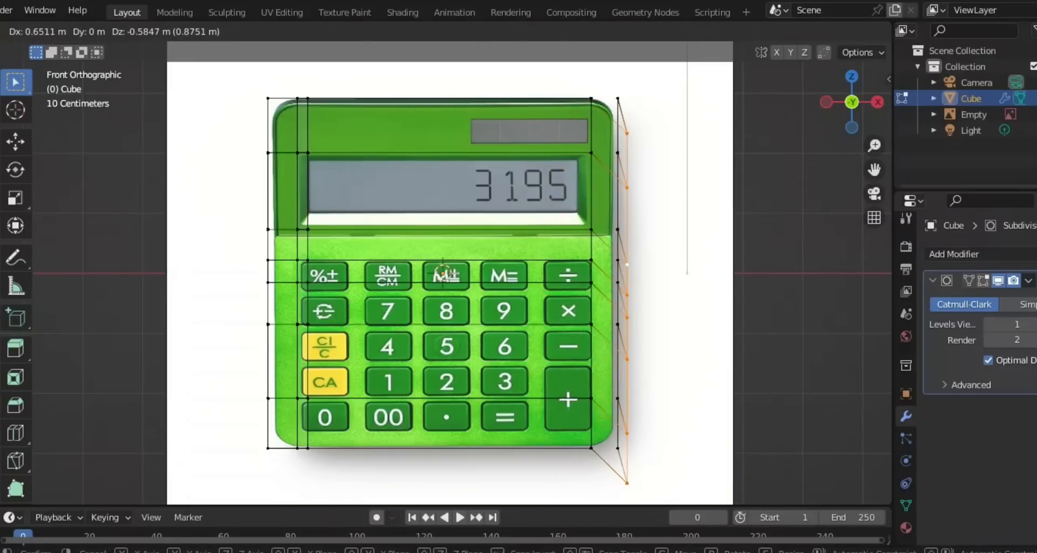
key("Escape")
middle_click_drag(629, 269, 605, 338)
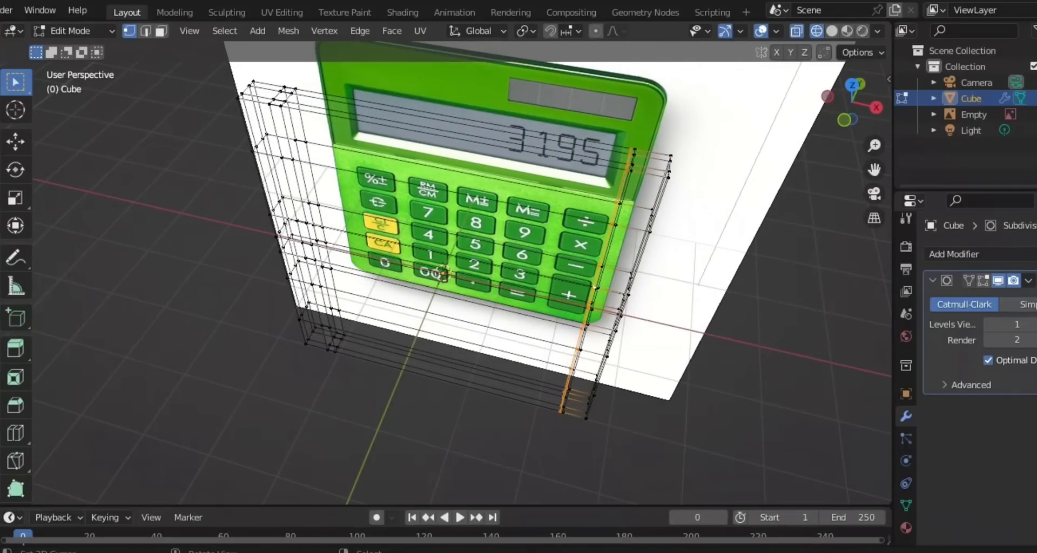
key("KP_1")
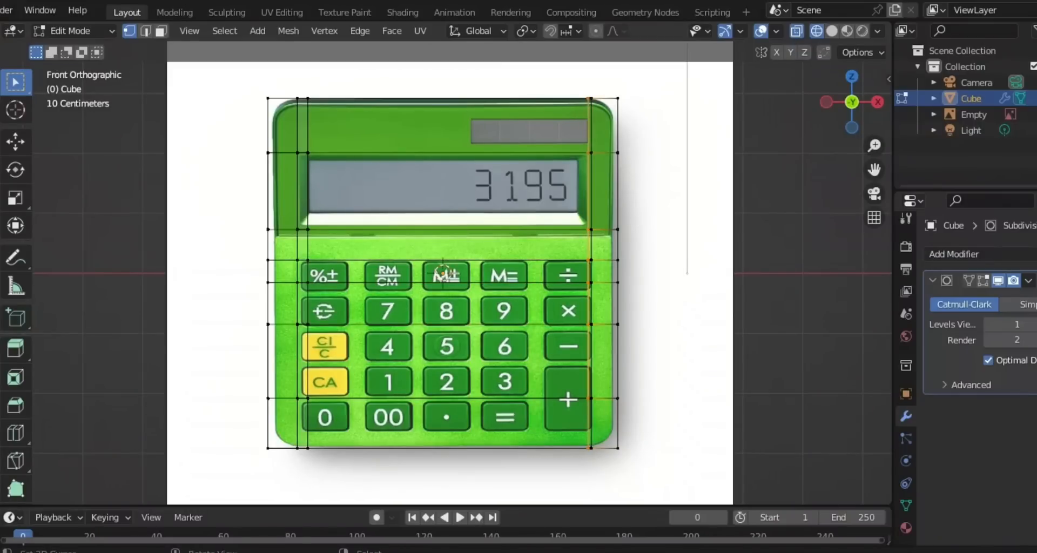
key("g")
key("x")
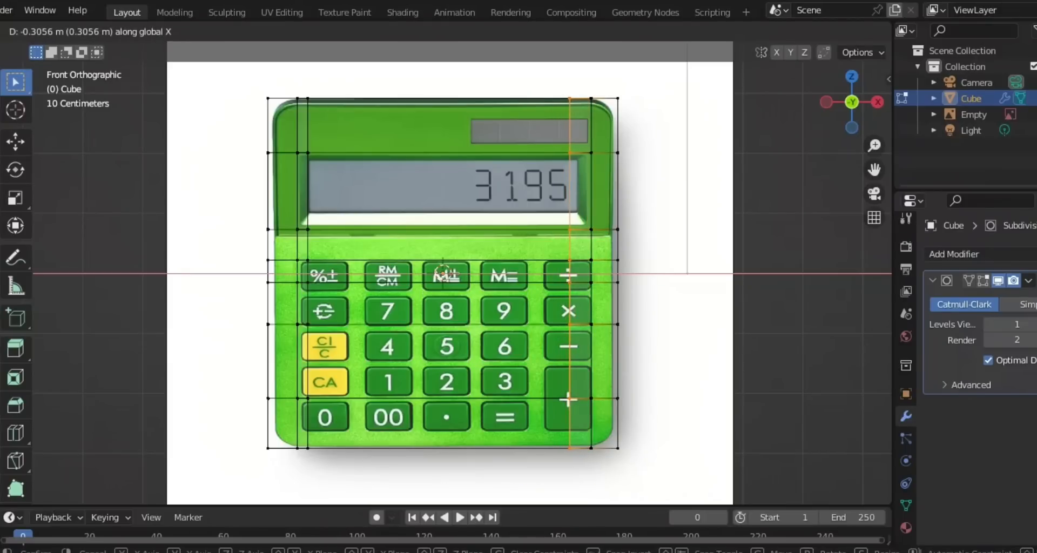
key("Return")
Select the single vertex where the right inner vertical loop crosses the loop below the display, and move it downward.
key("KP_5")
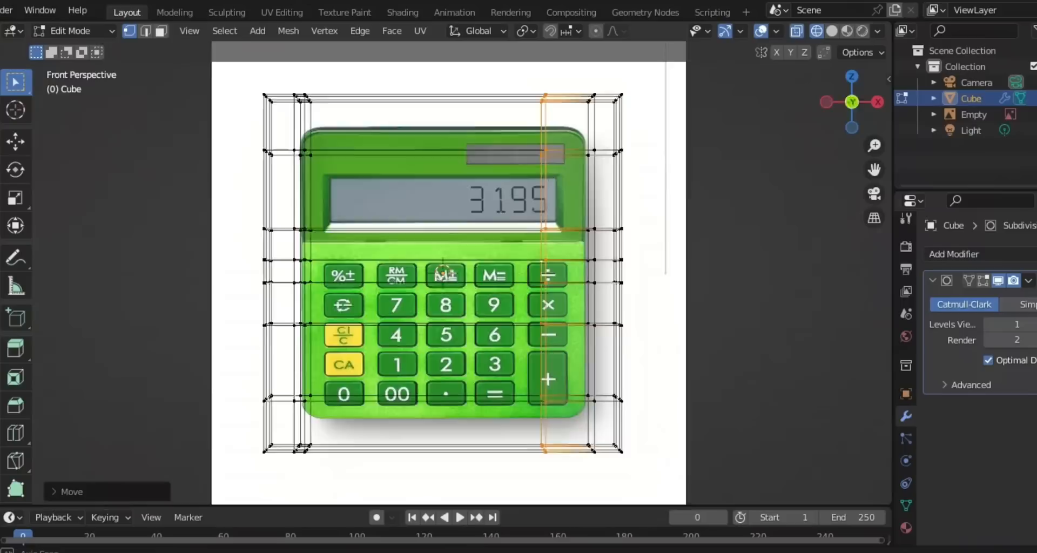
middle_click_drag(562, 216, 570, 284)
right_click(593, 222)
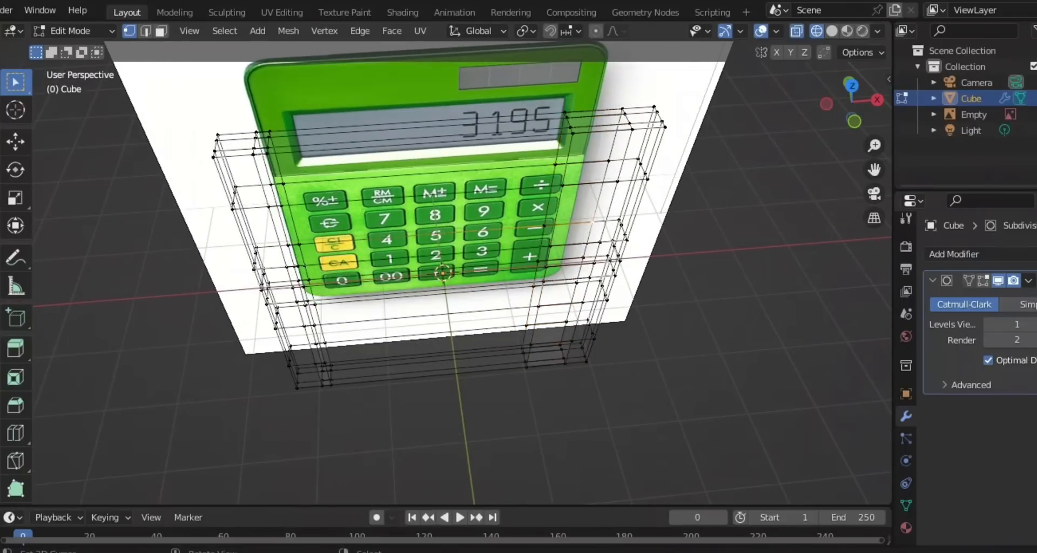
middle_click_drag(593, 222, 581, 179)
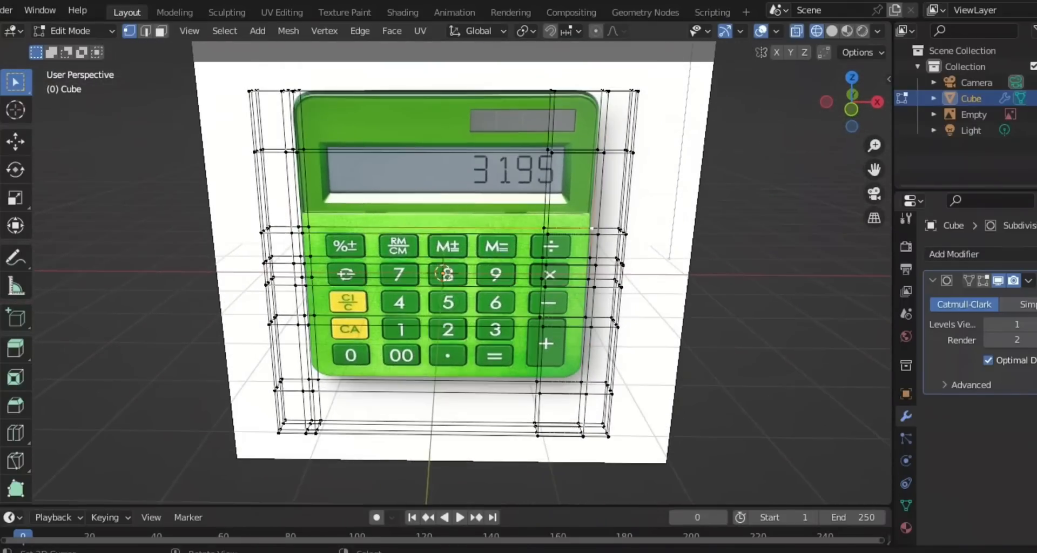
right_click(548, 234)
scroll(463, 273, "up", 4)
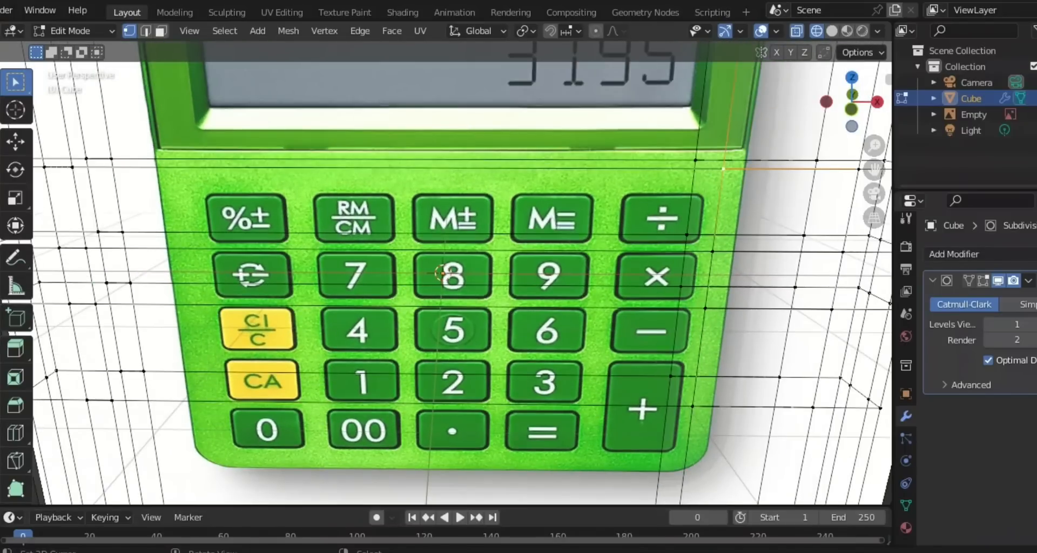
right_click(695, 160)
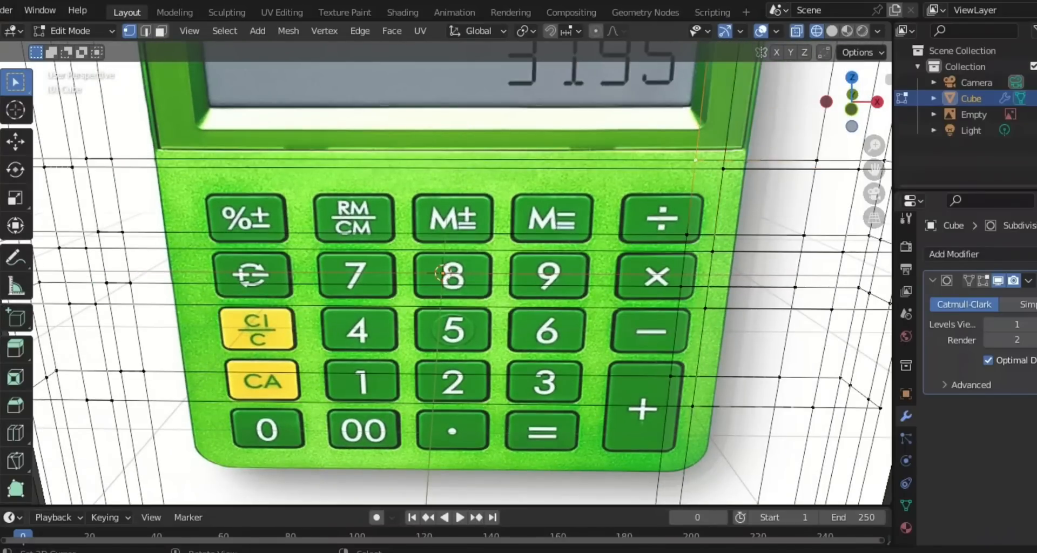
right_click(723, 169)
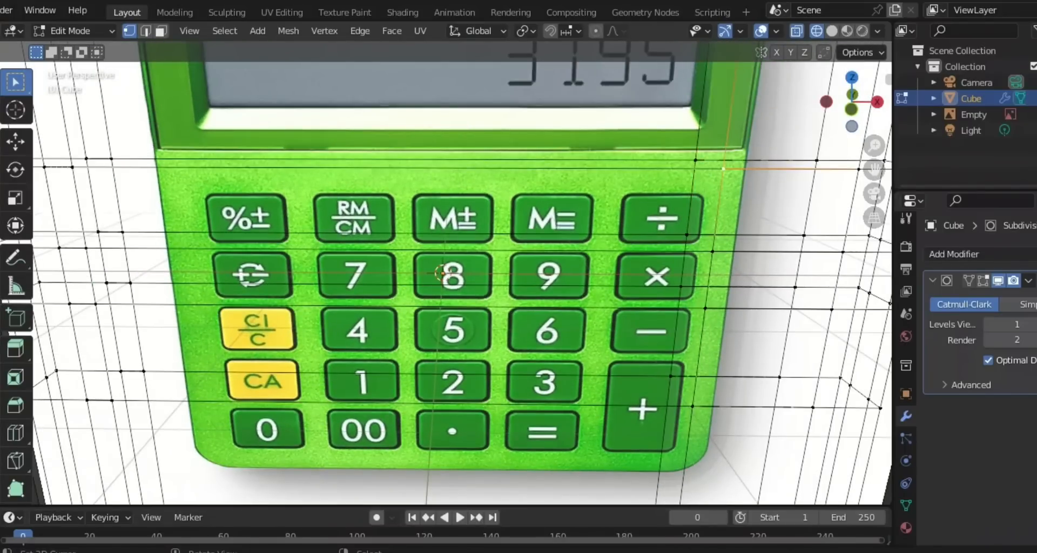
key("g")
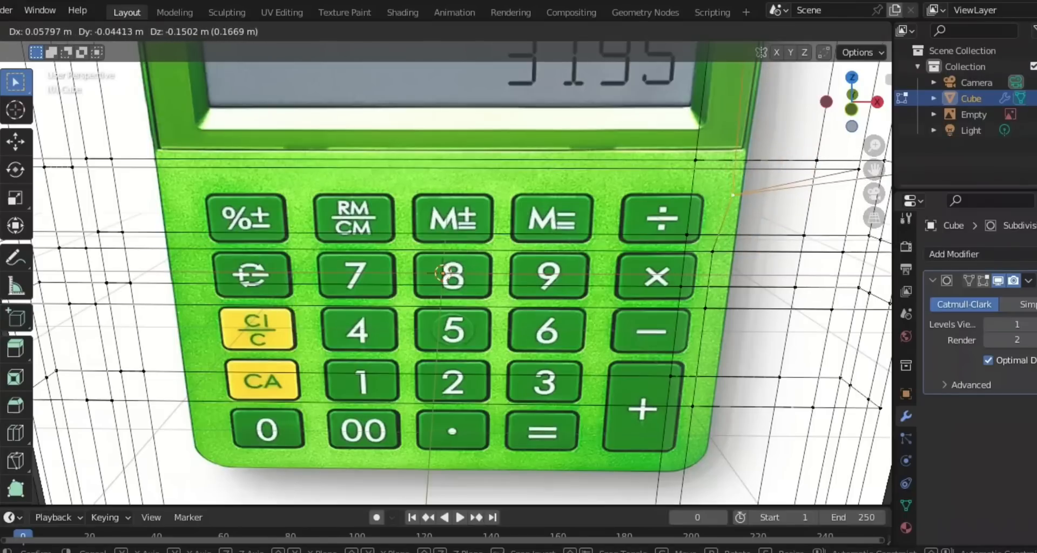
key("Return")
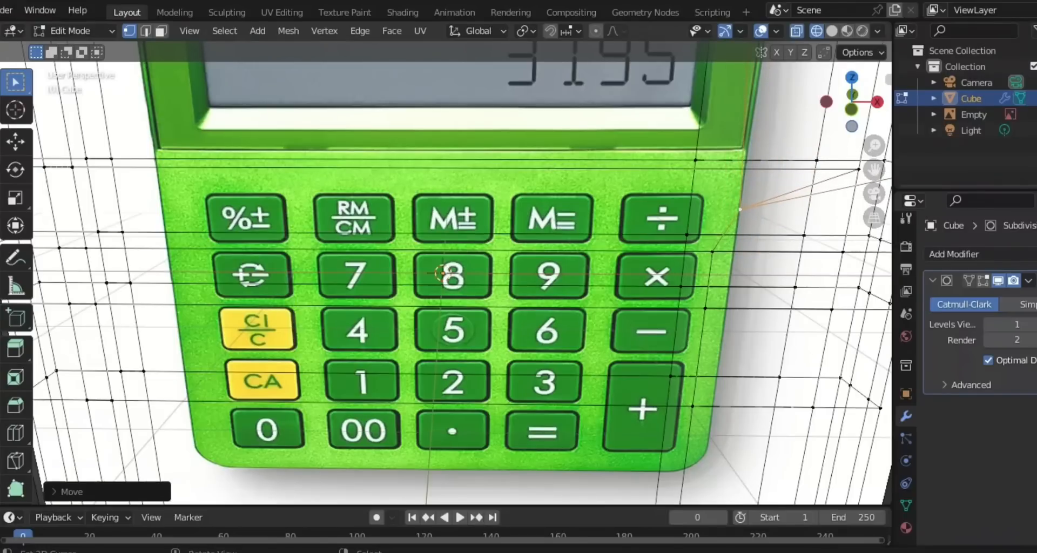
scroll(463, 272, "down", 3)
middle_click_drag(463, 238, 346, 308)
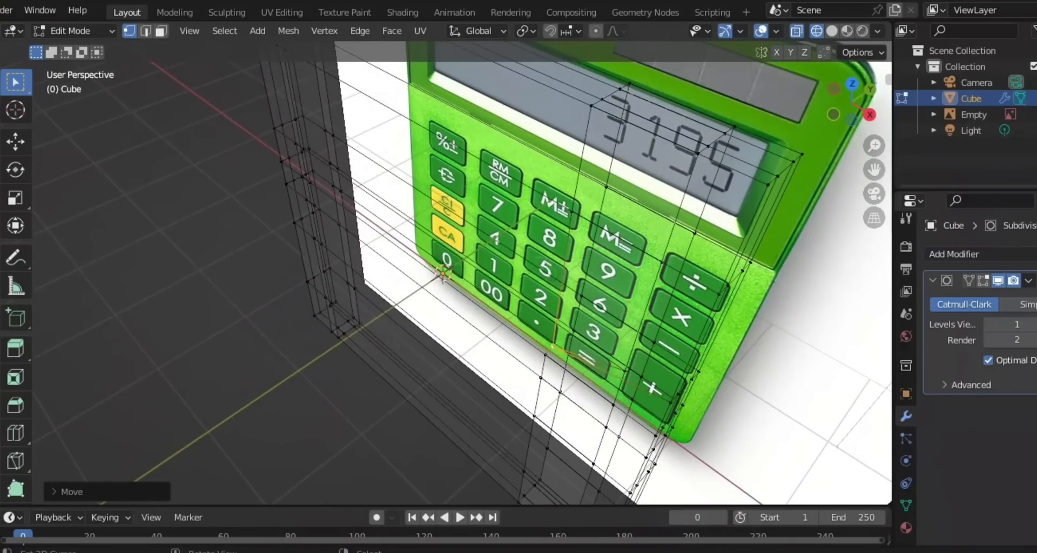
Undo the single vertex move and the inward shift of the right inner edge loop.
key("KP_1")
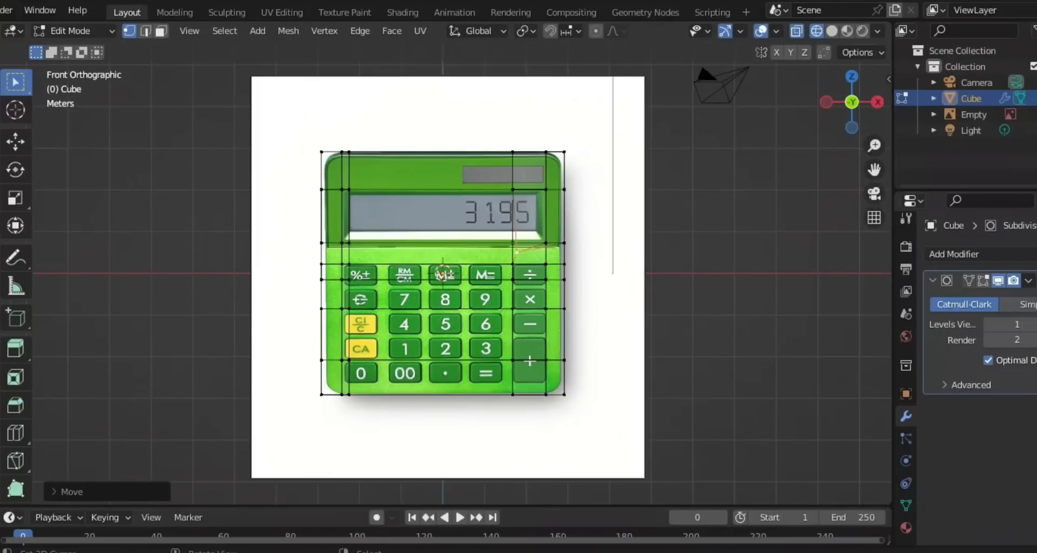
key("ctrl+z")
key("ctrl+z")
key("ctrl+z")
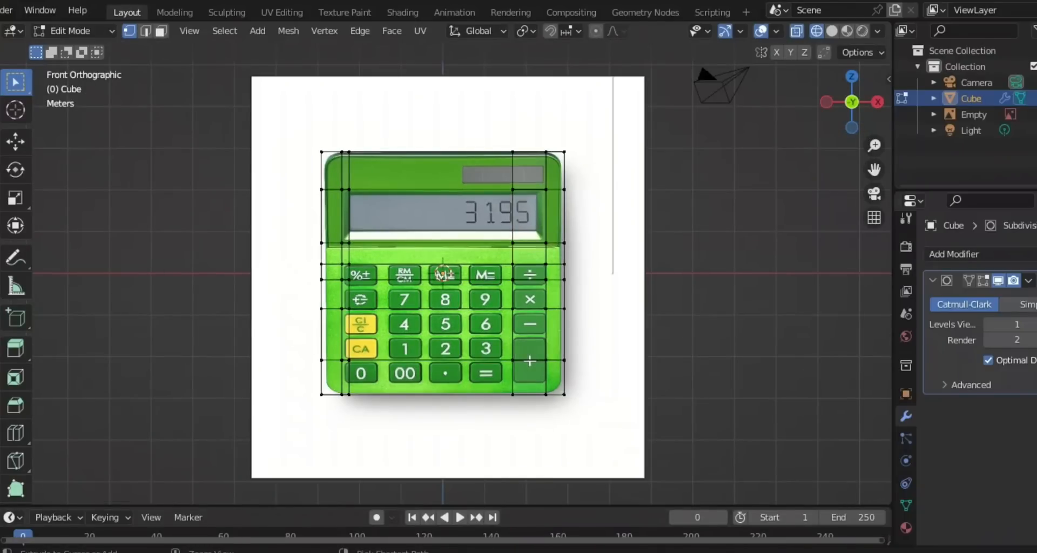
key("ctrl+z")
key("ctrl+z")
key("ctrl+z")
key("ctrl+z")
key("ctrl+z")
key("ctrl+z")
key("ctrl+z")
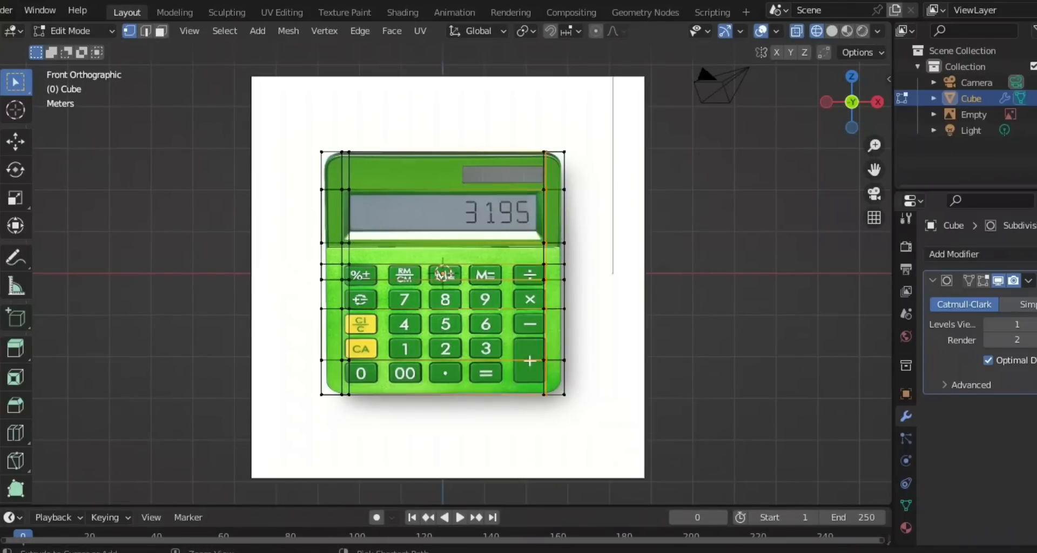
Undo the added horizontal loop cuts, the upper loop's move to the seam, and the extra vertical cuts near both side edges.
key("ctrl+z")
key("ctrl+z")
key("ctrl+z")
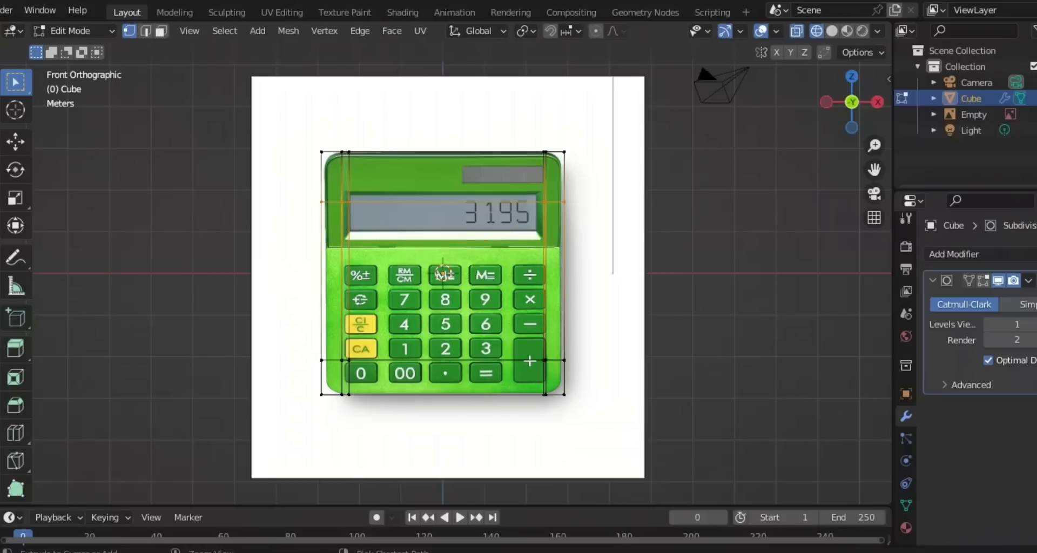
key("ctrl+z")
key("ctrl+z")
key("ctrl+z")
key("ctrl+z")
key("ctrl+z")
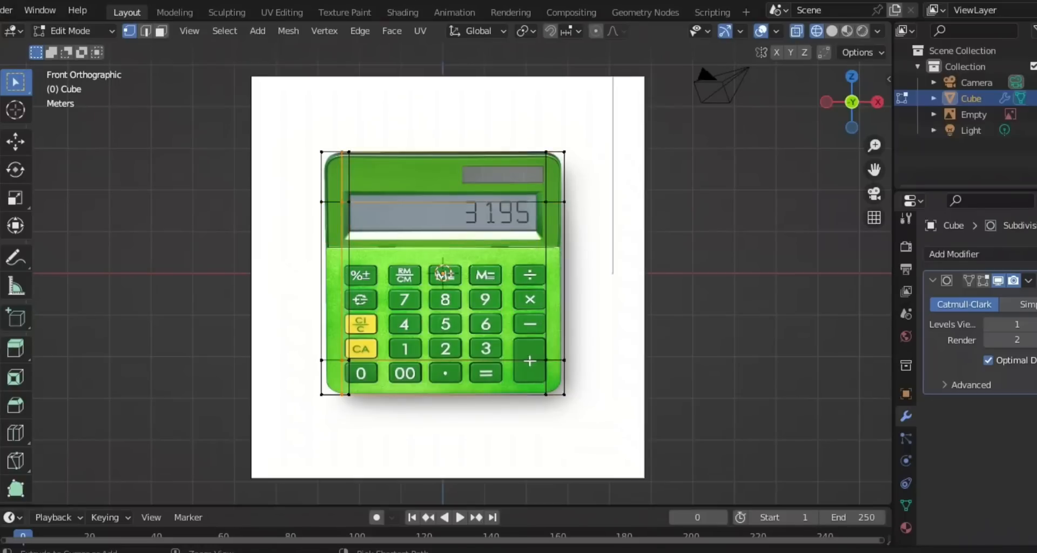
key("ctrl+z")
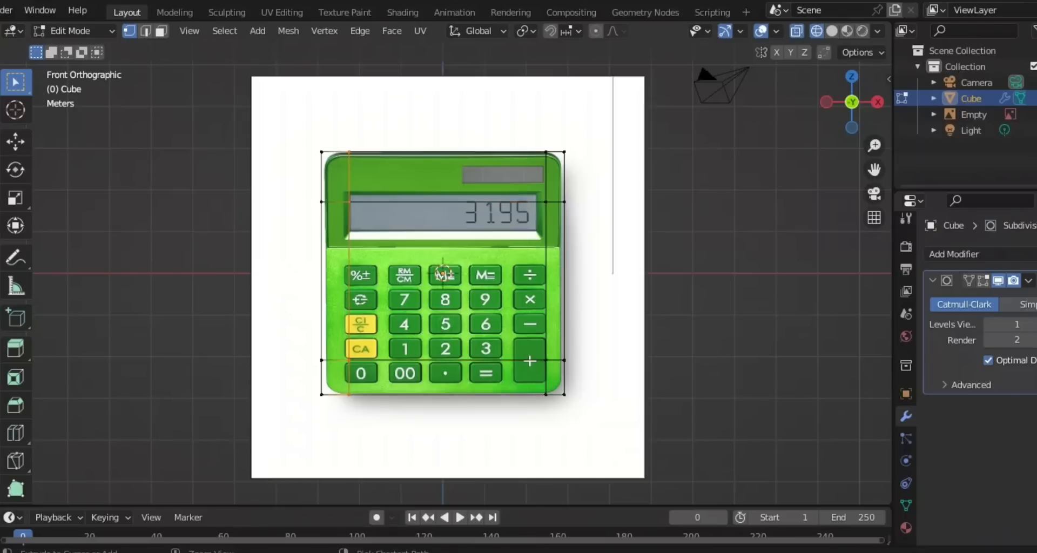
Select the vertices at the left vertical loop's lower end in the slab and try moving them freely.
middle_click_drag(443, 270, 459, 335)
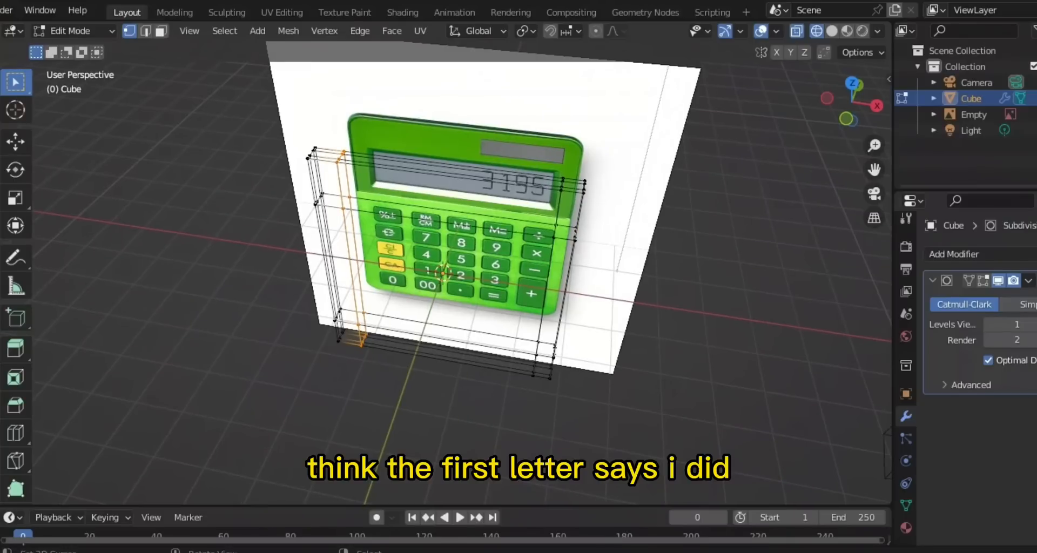
key("KP_1")
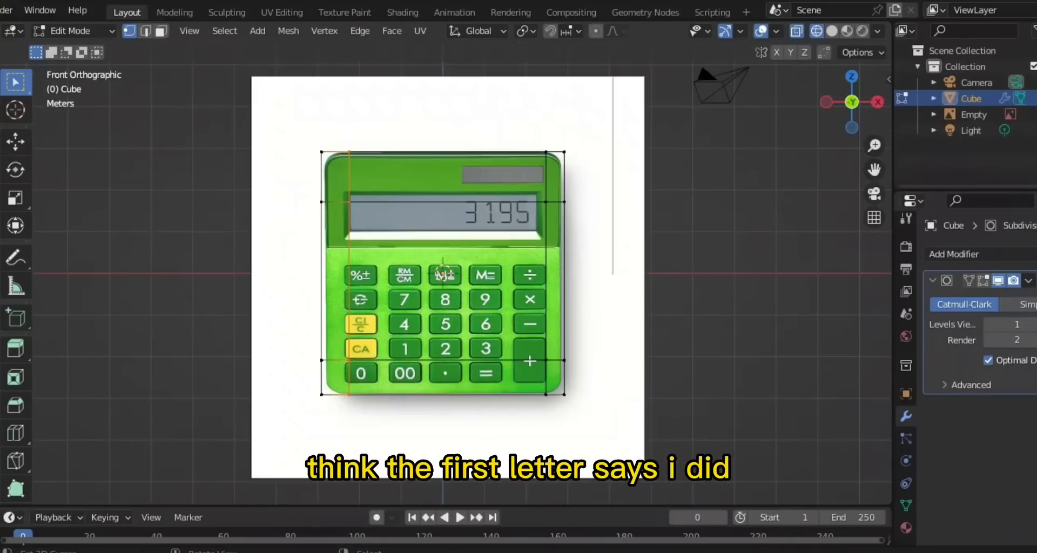
scroll(443, 272, "up", 4)
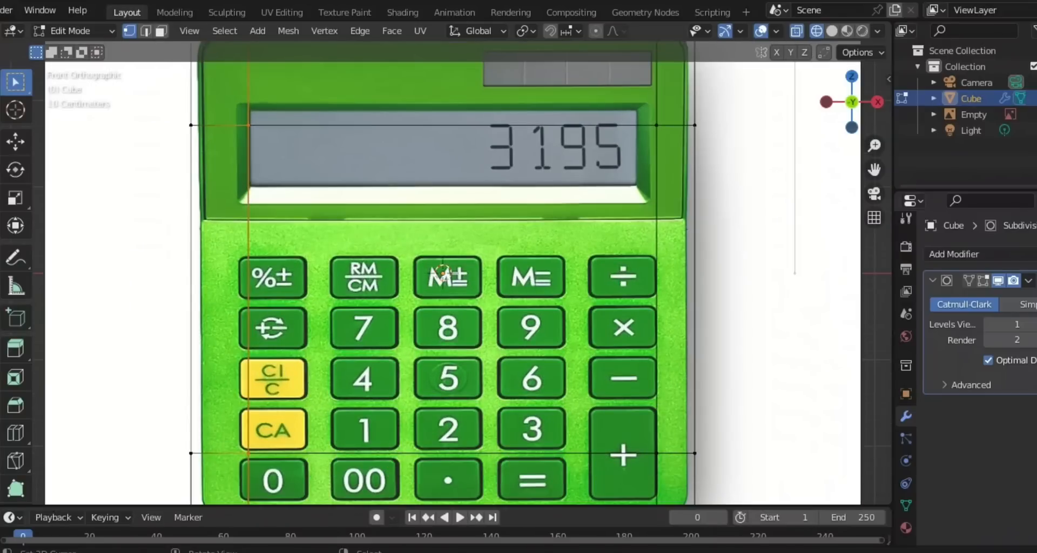
scroll(443, 273, "up", 1)
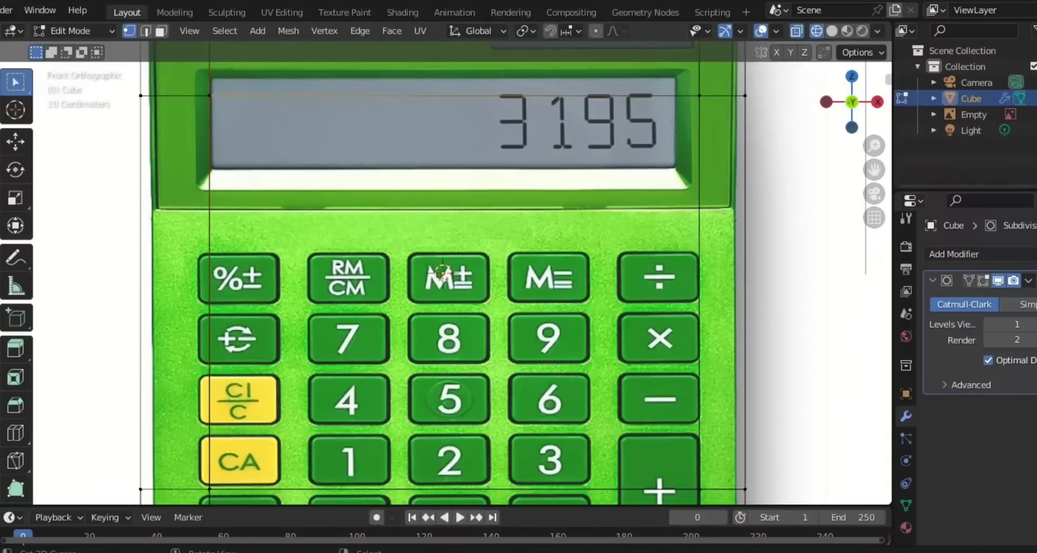
left_click_drag(186, 468, 232, 502, "shift")
middle_click_drag(254, 421, 294, 480)
key("g")
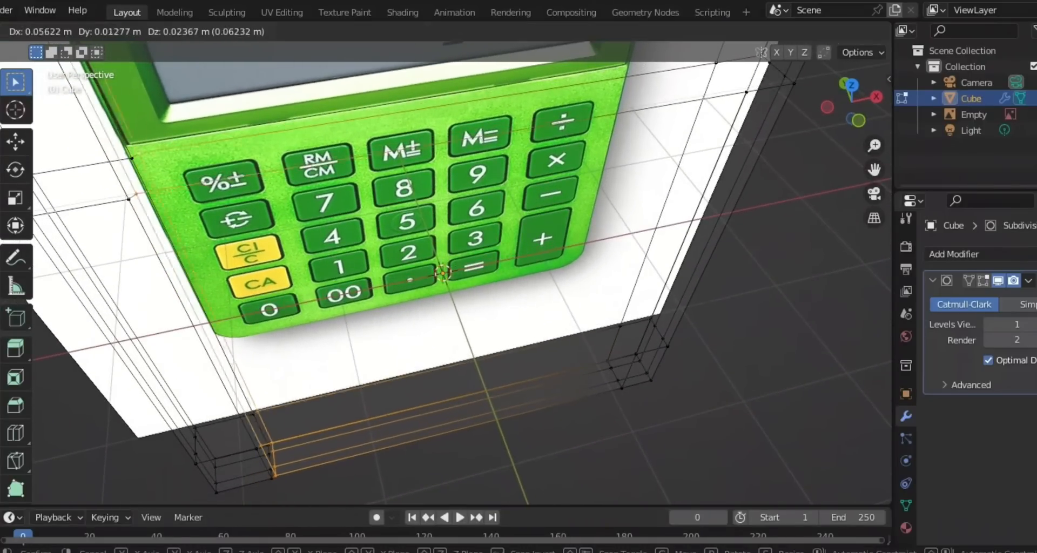
key("Escape")
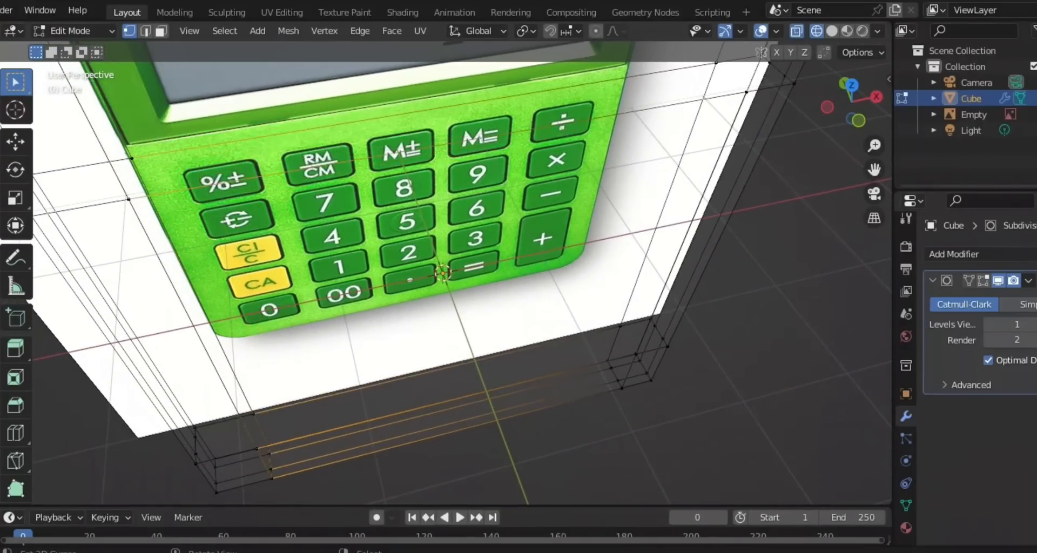
Undo the free move and the selection of the vertices at the left vertical loop's lower end.
scroll(303, 464, "down", 2)
middle_click_drag(303, 465, 302, 405)
key("ctrl+z")
key("ctrl+z")
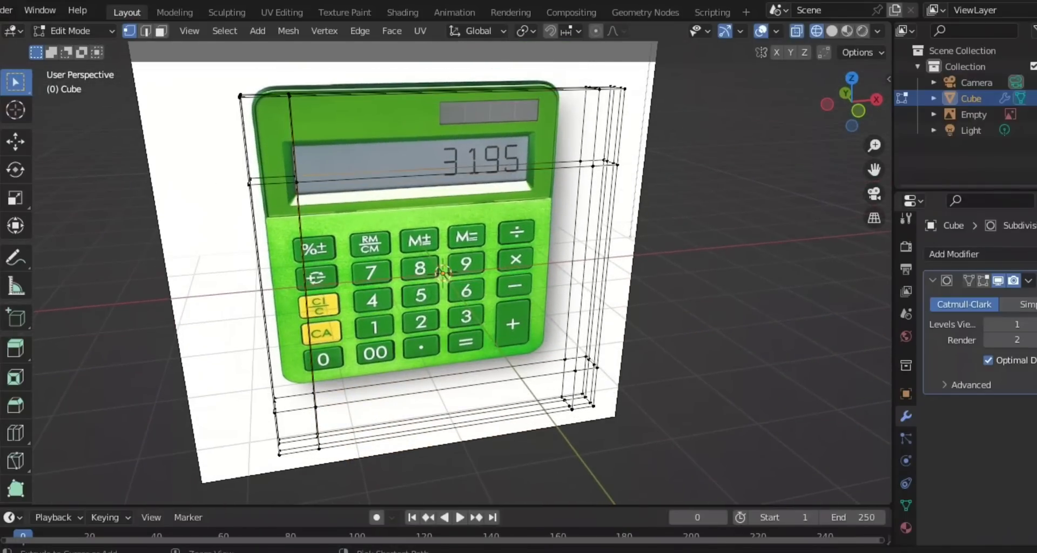
key("ctrl+z")
Examine the slab's front and back loop vertices from several angles, picking individual ones near the right and left vertical loops.
middle_click_drag(302, 405, 280, 375)
left_click(594, 170)
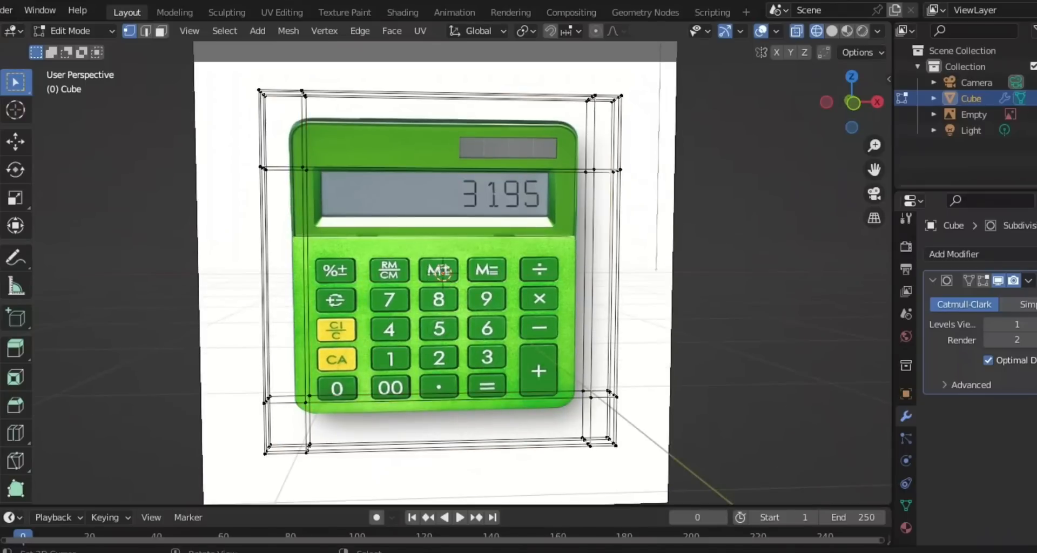
middle_click_drag(594, 170, 578, 208)
right_click(604, 175)
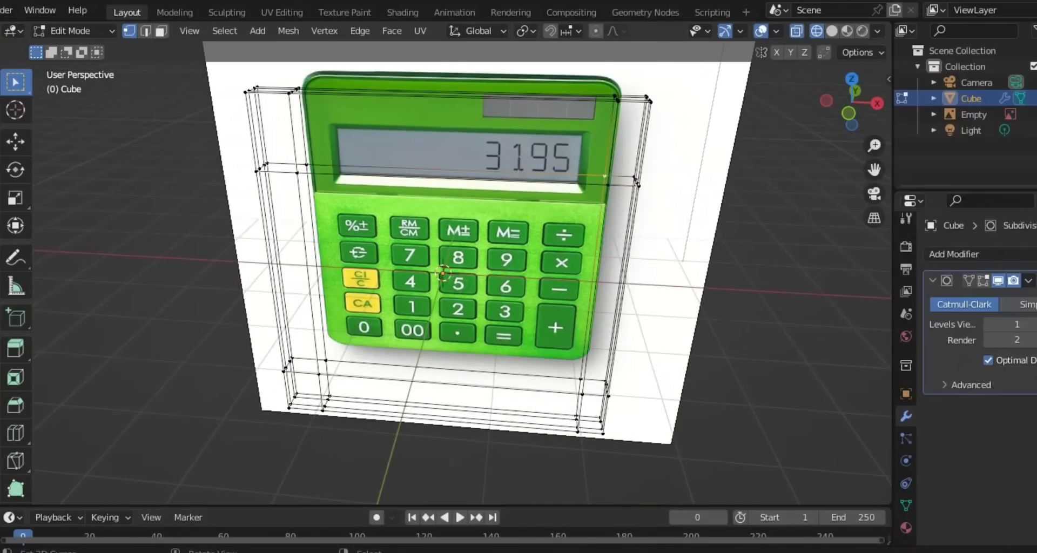
right_click(581, 379)
right_click(582, 395)
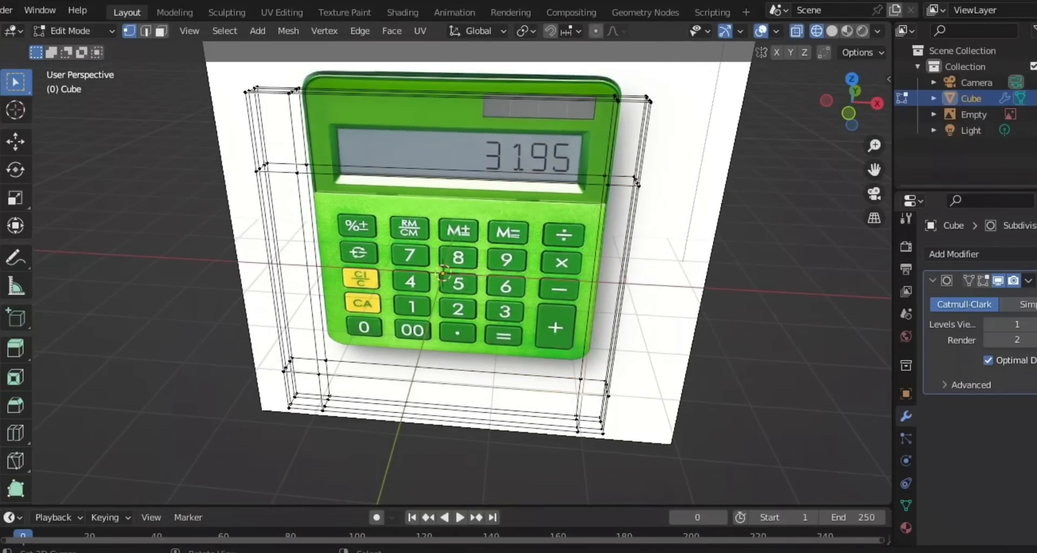
middle_click_drag(582, 395, 596, 455)
right_click(267, 145)
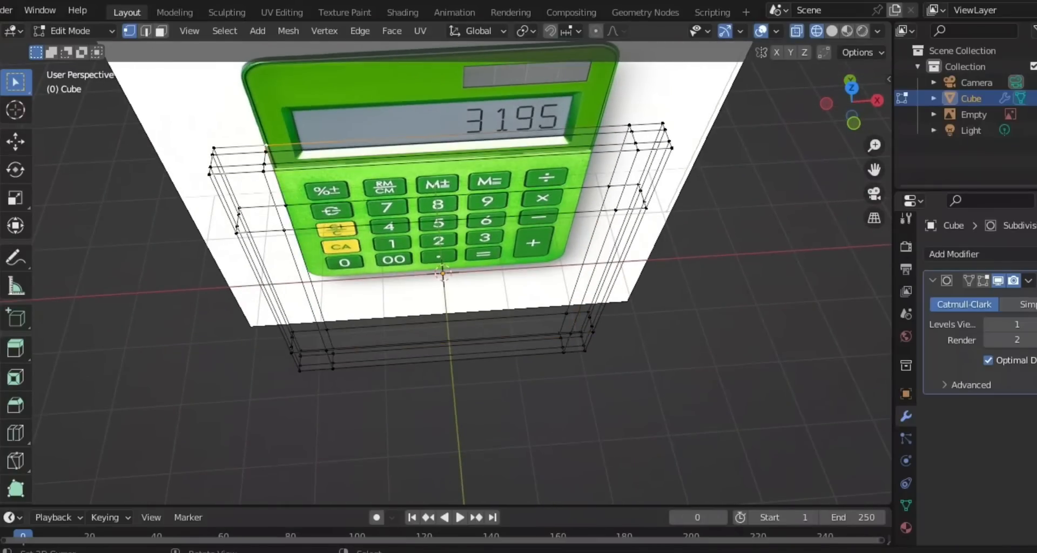
right_click(267, 152)
right_click(263, 172)
right_click(264, 164)
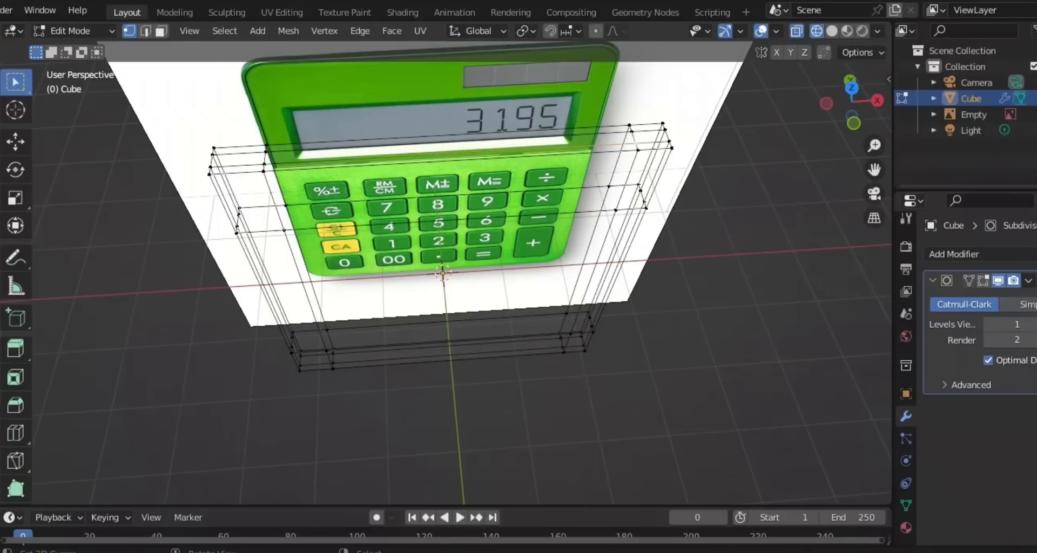
middle_click_drag(664, 131, 533, 89)
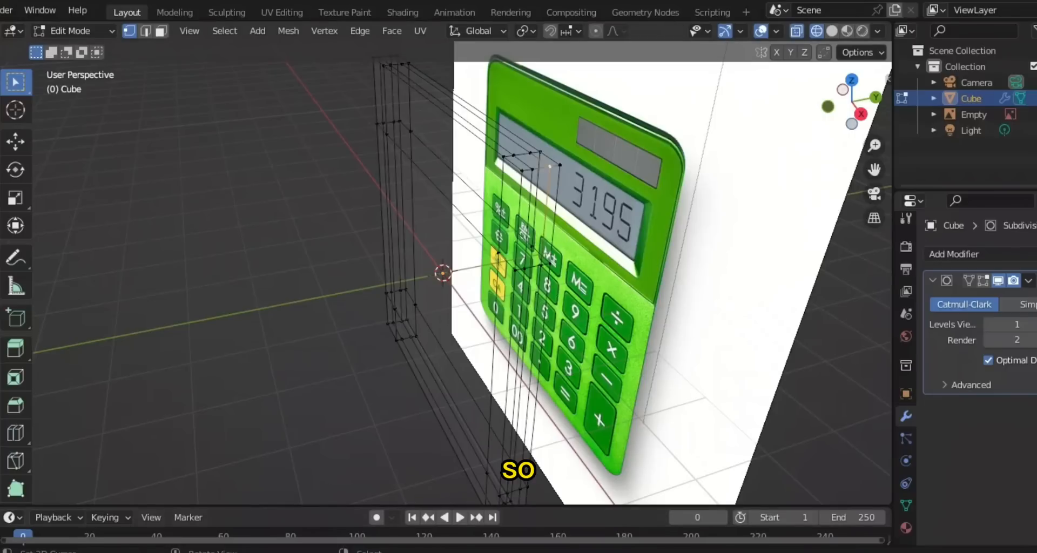
Move the upper horizontal edge loop up about 0.27 m along Z to the display recess's upper edge.
middle_click_drag(464, 281, 386, 316)
scroll(436, 285, "down", 5)
scroll(436, 285, "up", 1)
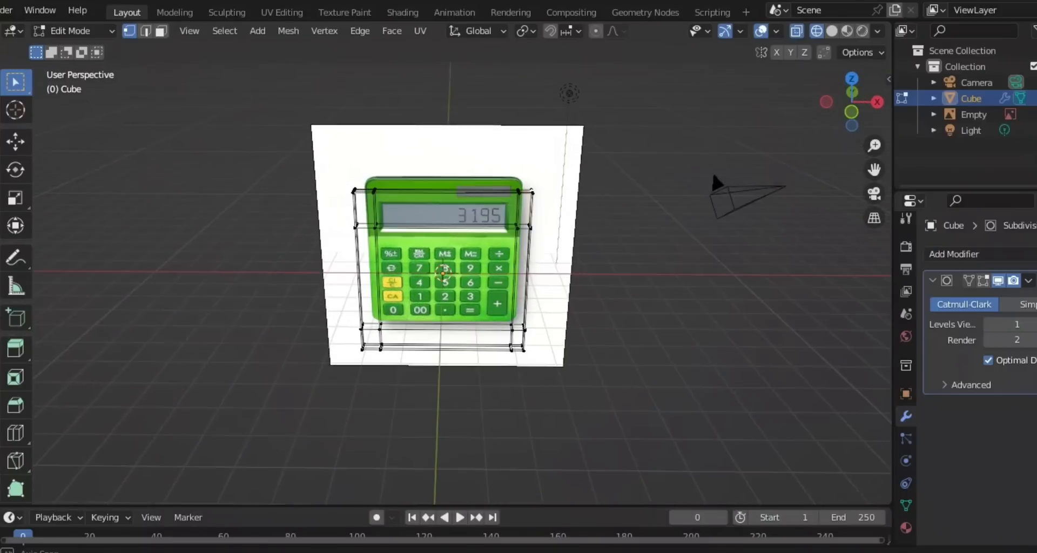
scroll(453, 242, "up", 3)
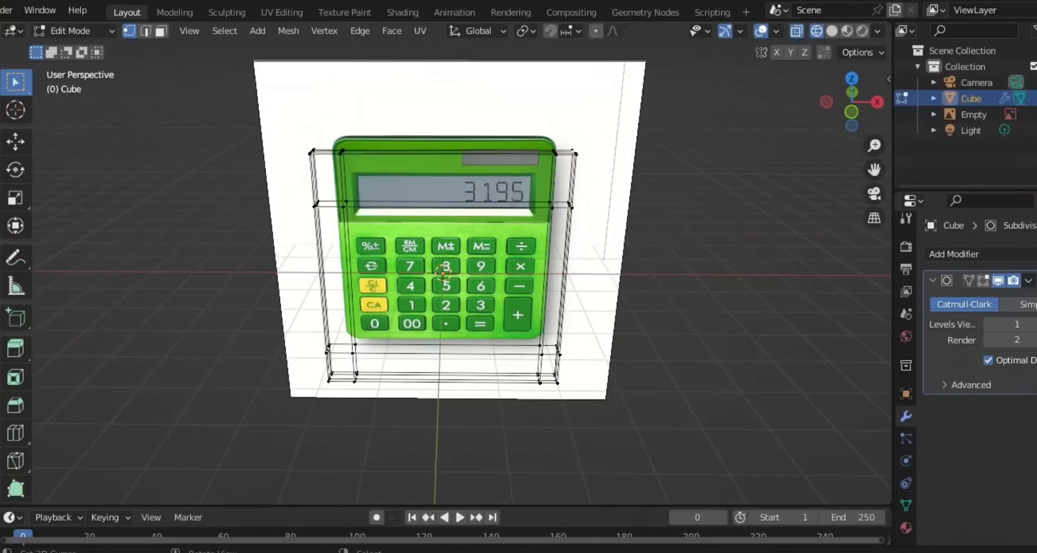
scroll(443, 273, "up", 2)
right_click(672, 121)
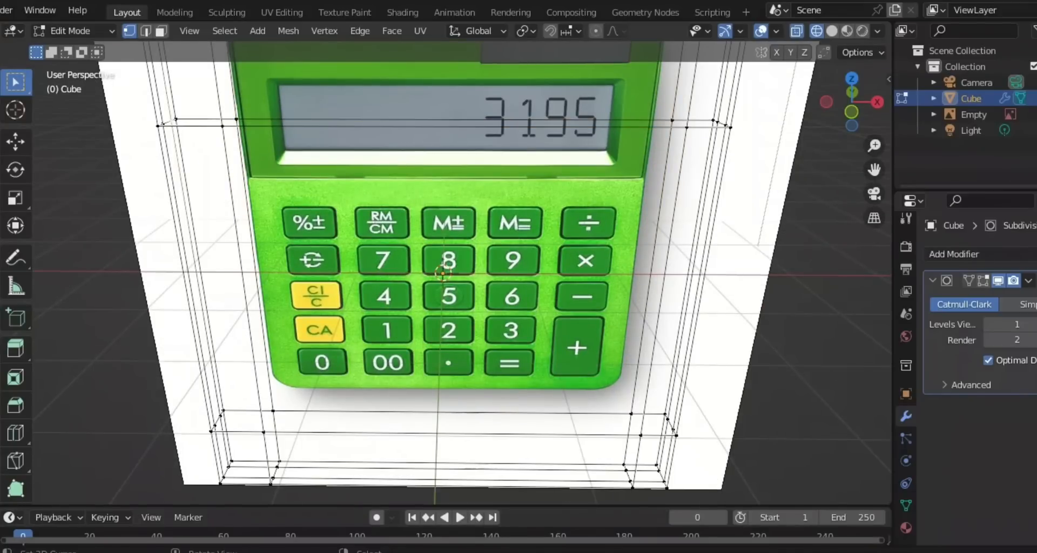
key("KP_1")
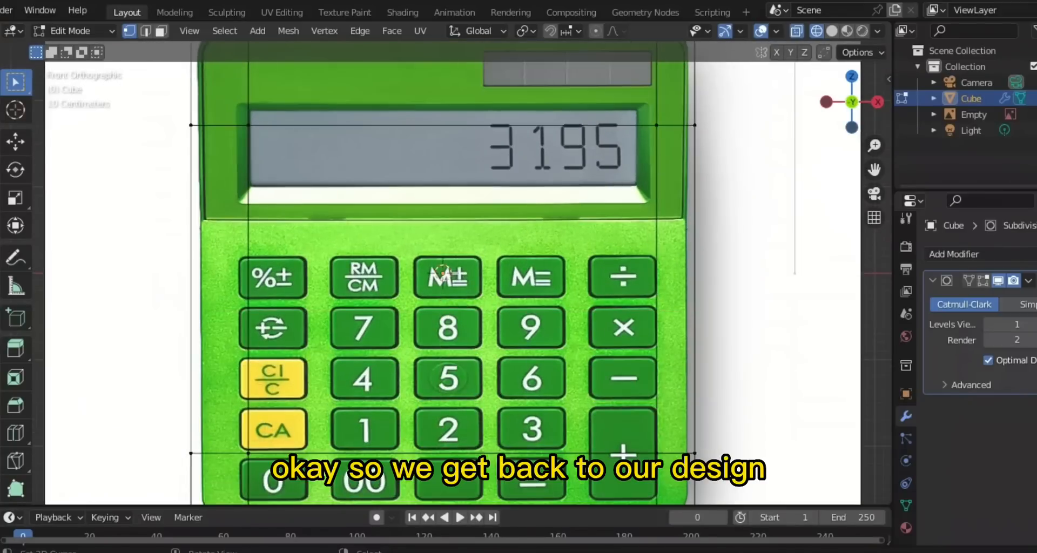
scroll(443, 273, "down", 5)
scroll(443, 274, "up", 1)
scroll(443, 273, "up", 1)
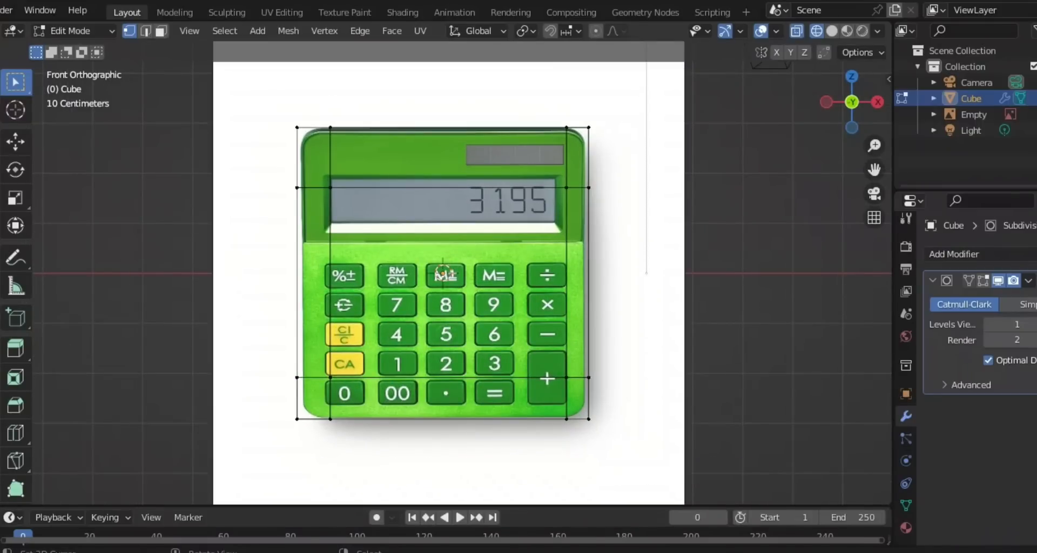
right_click(368, 188, "alt")
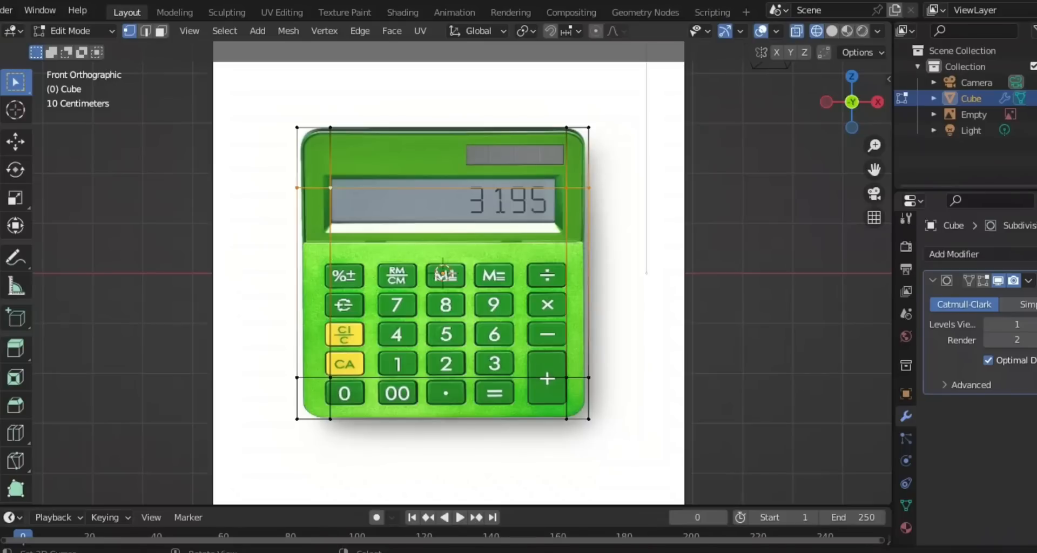
key("g")
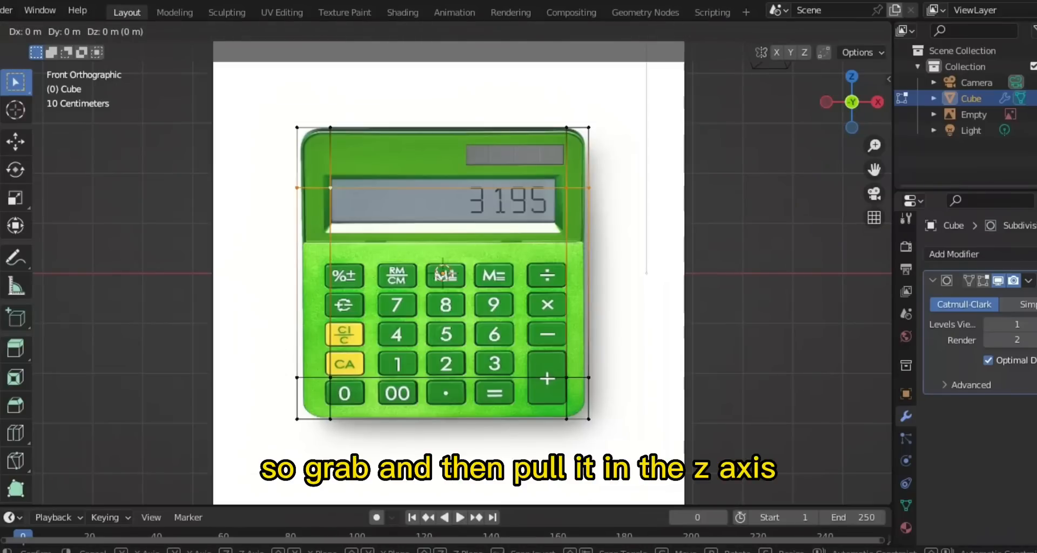
key("z")
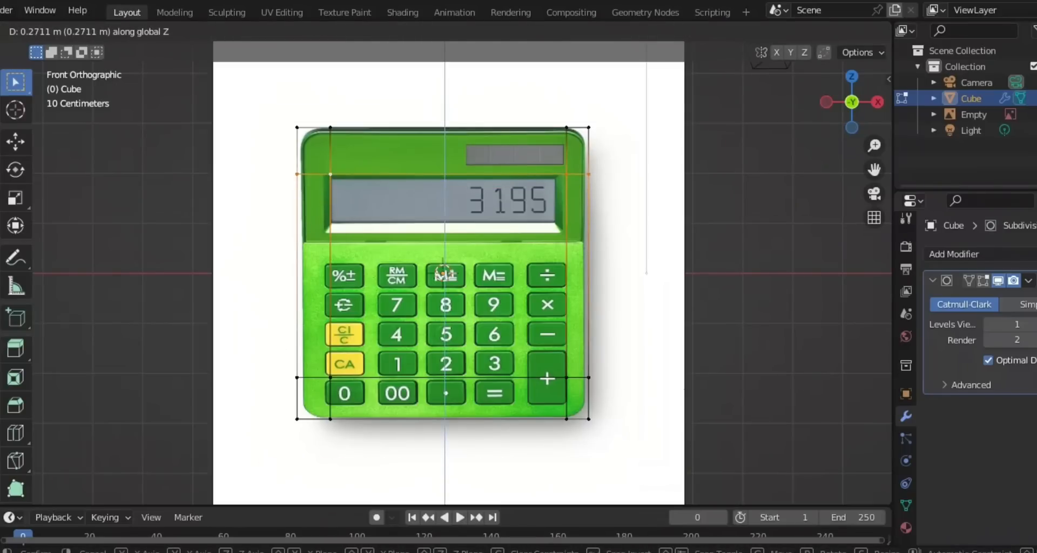
key("Return")
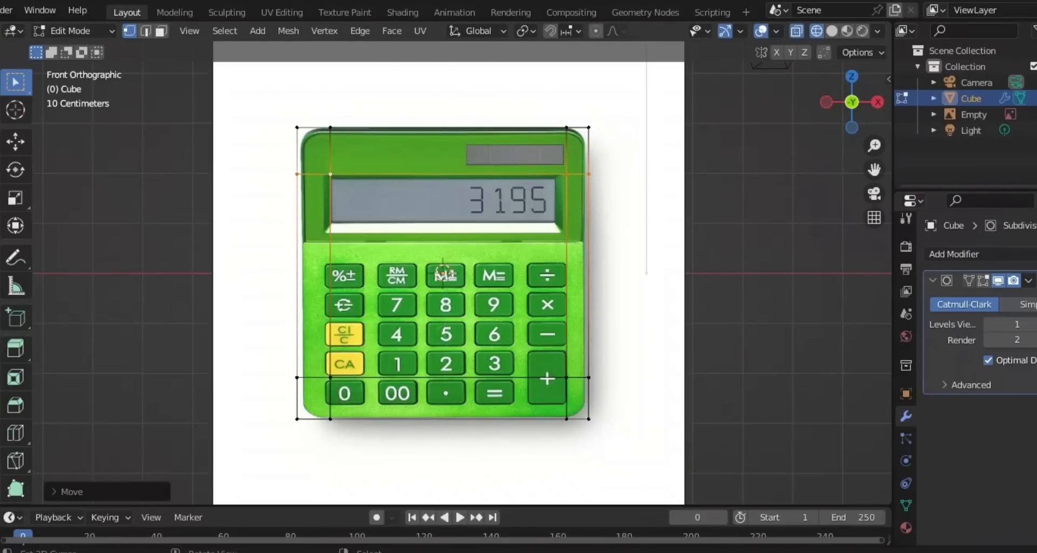
Shift the right vertical edge loop slightly inward along X to the display recess's right edge and clear the selection.
right_click(566, 276, "alt")
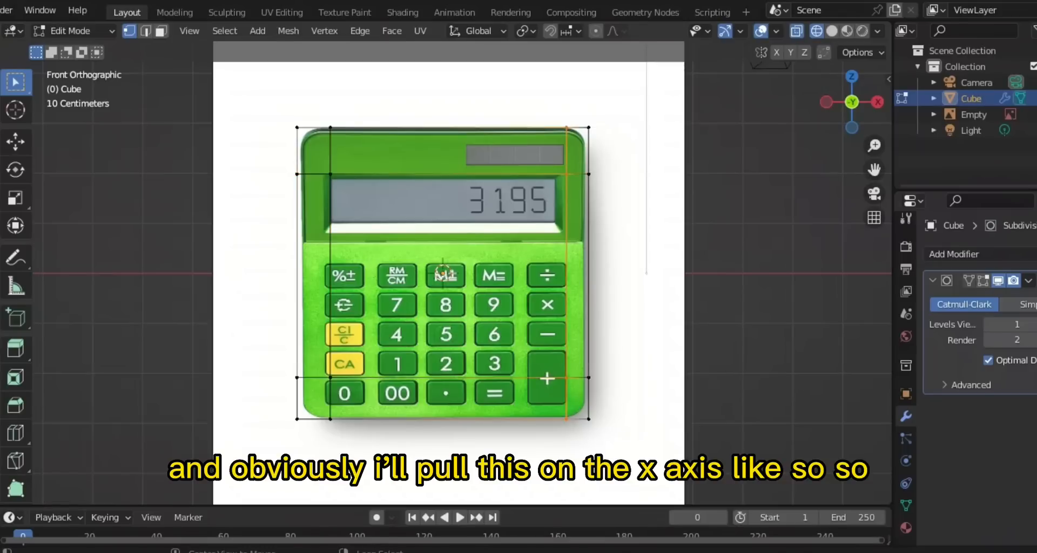
key("g")
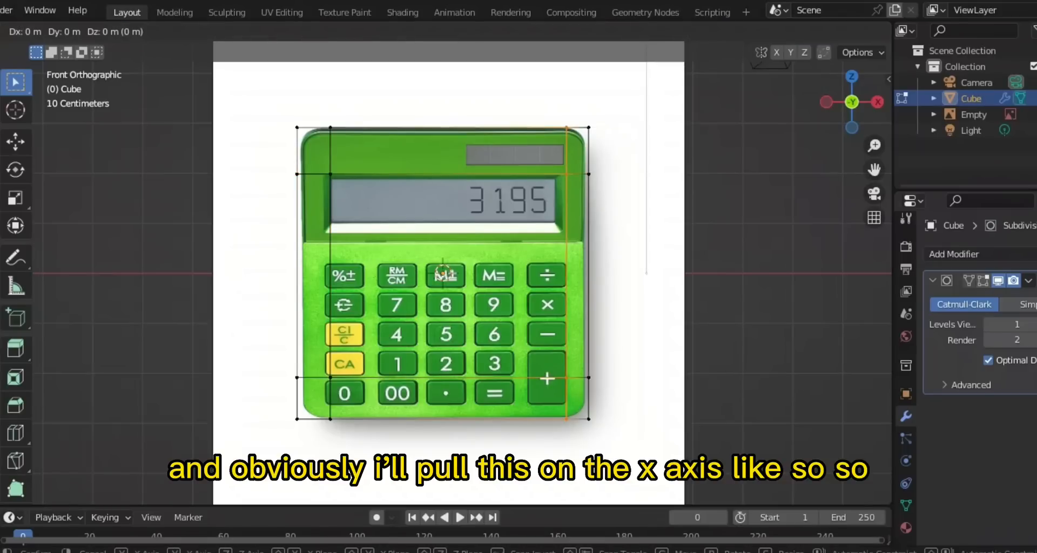
key("x")
key("Return")
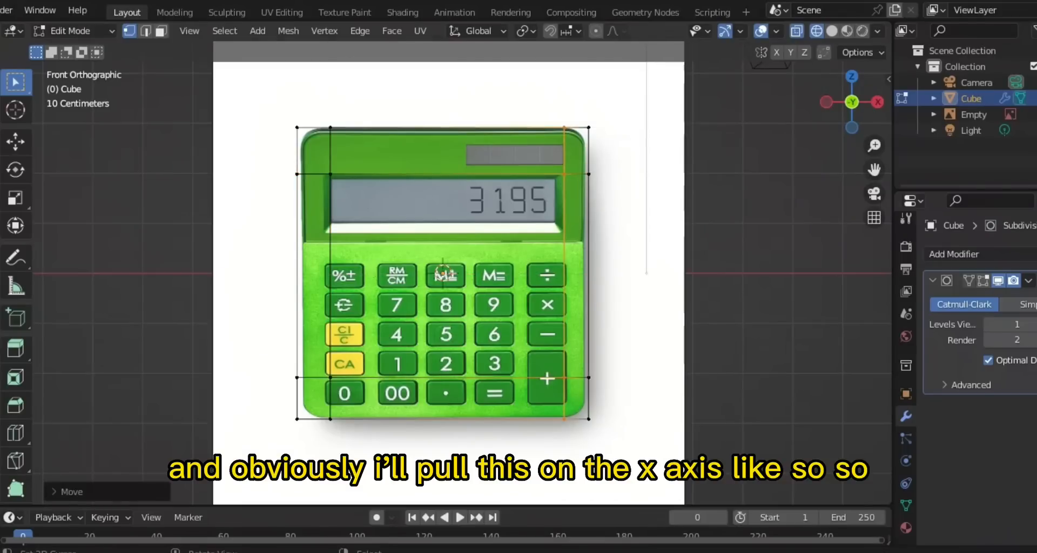
key("alt+a")
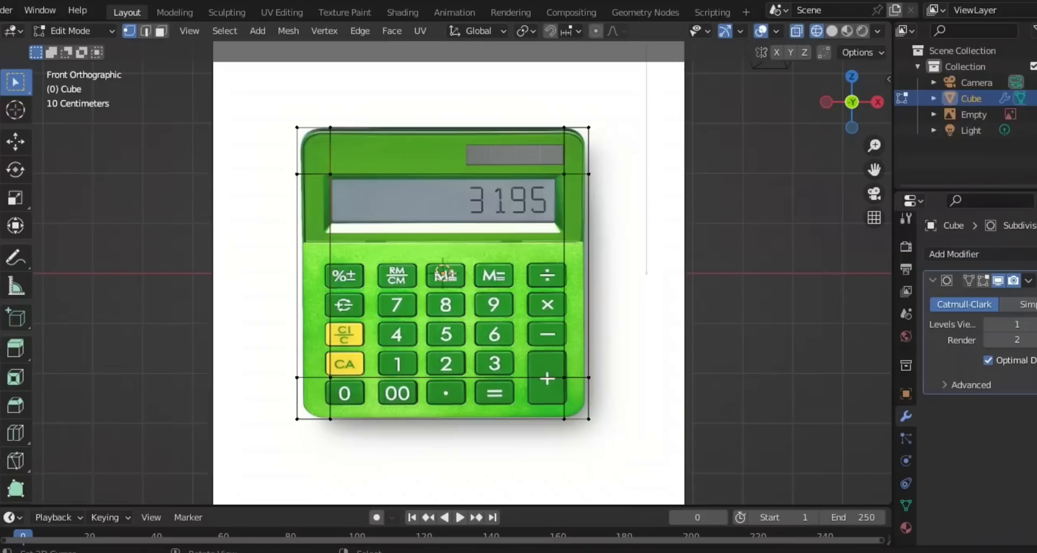
Move the left vertical edge loop outward about 0.11 m along X to the display recess's left edge.
right_click(330, 275, "alt")
key("g")
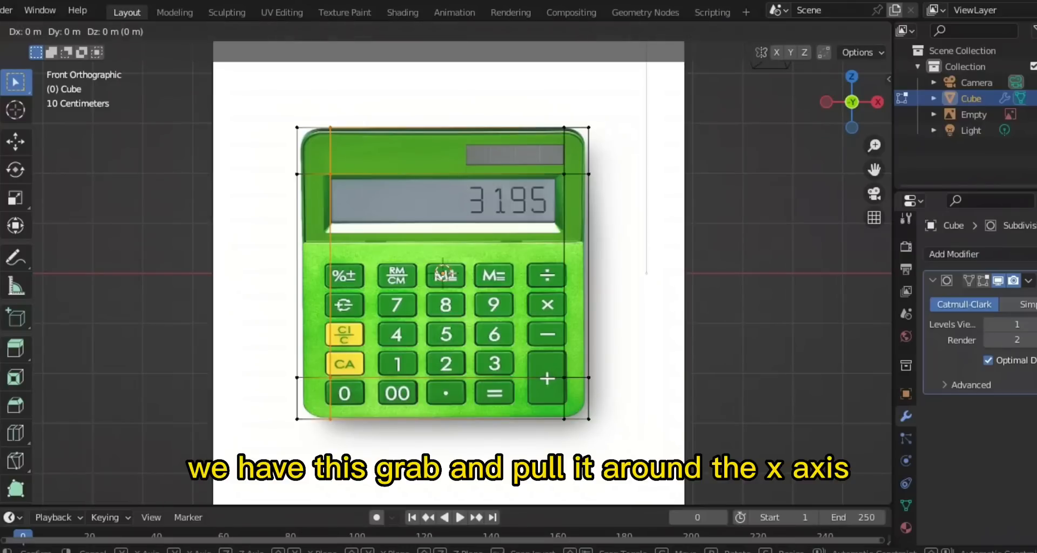
key("x")
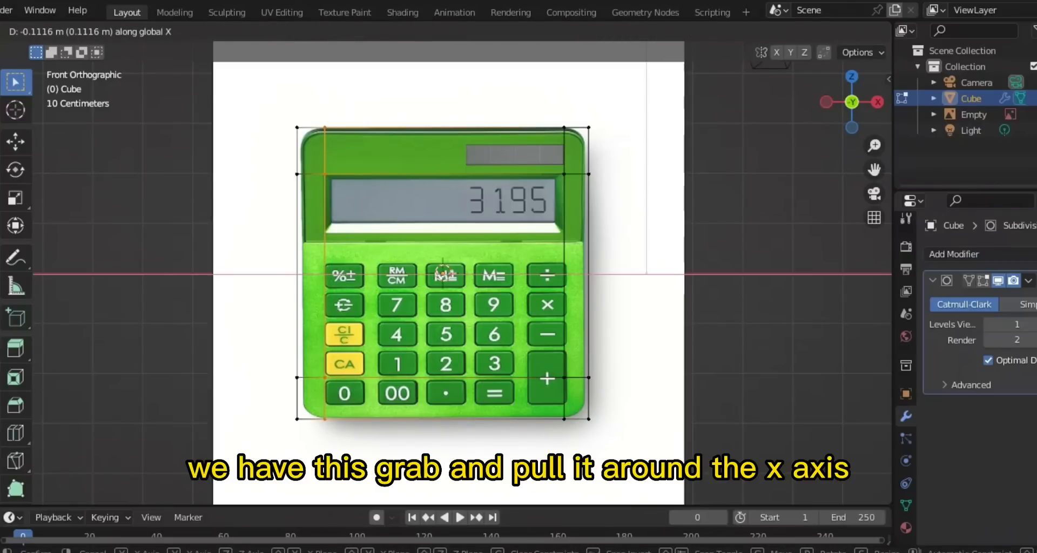
key("Return")
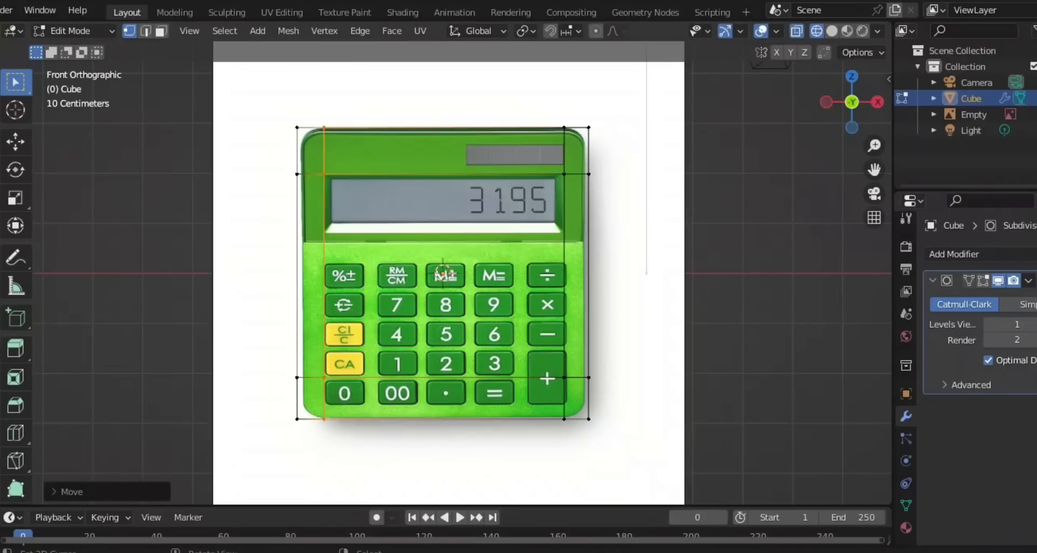
Add two horizontal loop cuts, one at the seam above the keypad and one at the display recess's lower edge.
key("ctrl+r")
left_click(297, 238)
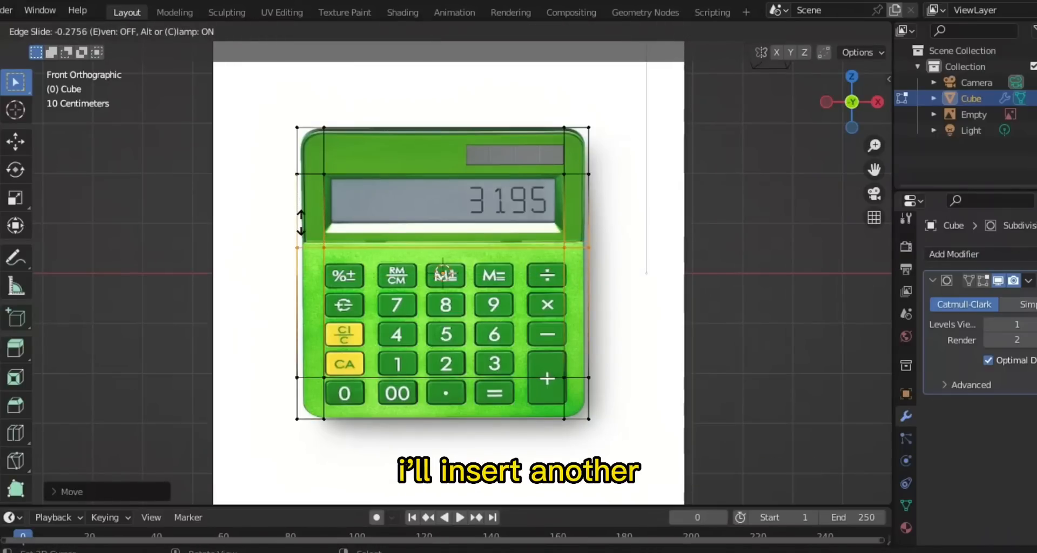
left_click(300, 216)
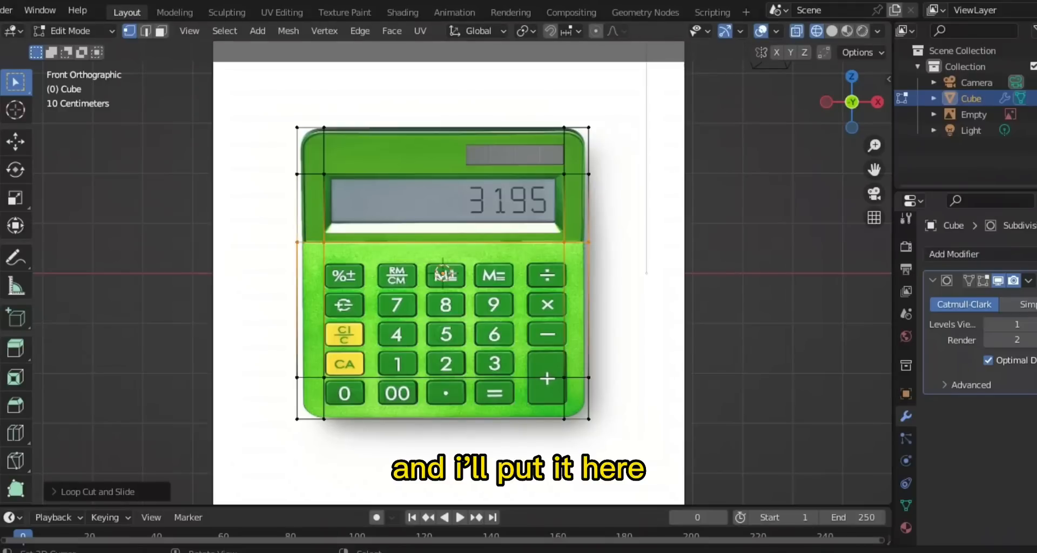
key("ctrl+r")
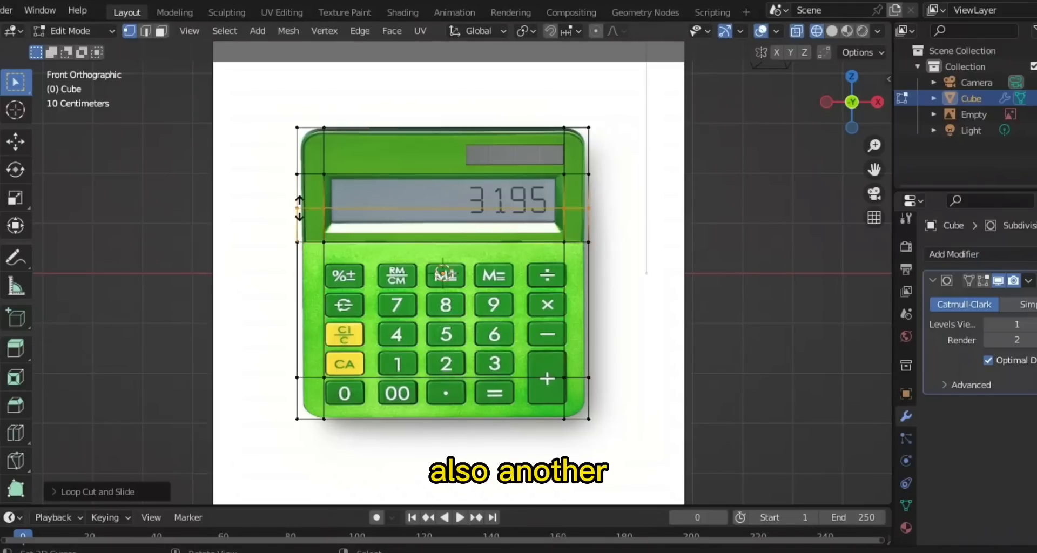
left_click(297, 230)
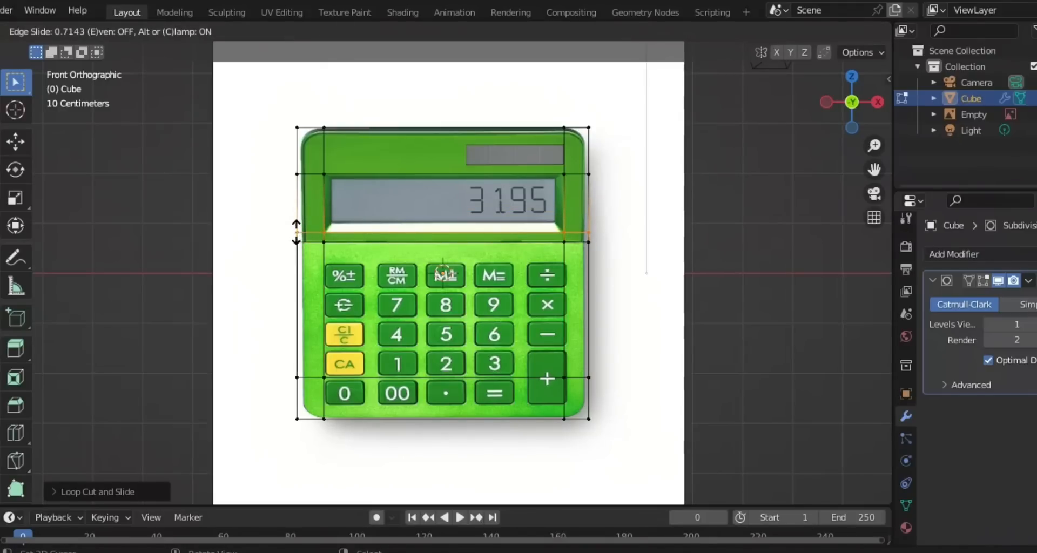
left_click(297, 232)
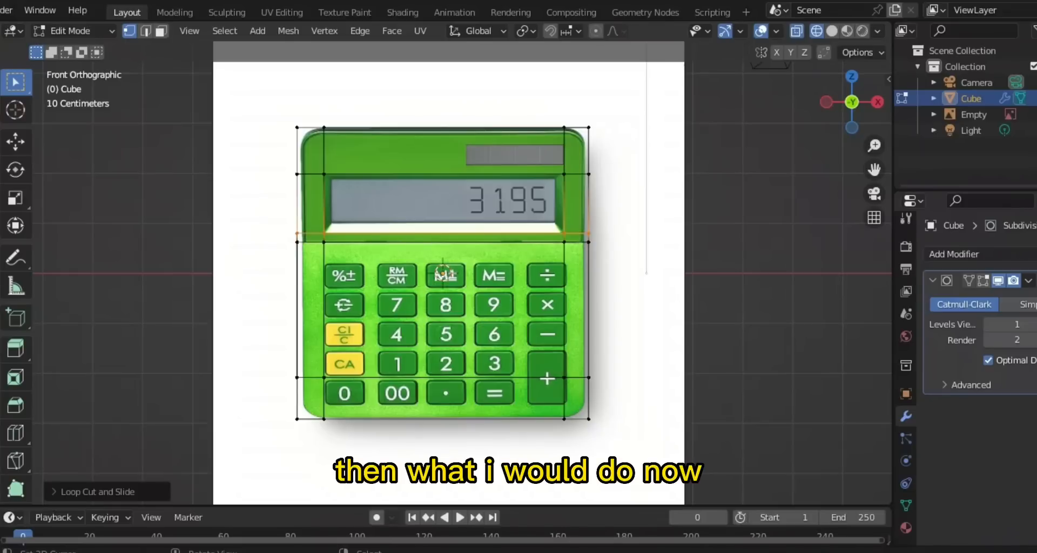
Add two vertical loop cuts, one along the leftmost key column's right edge and one along the rightmost key column's left edge.
key("ctrl+r")
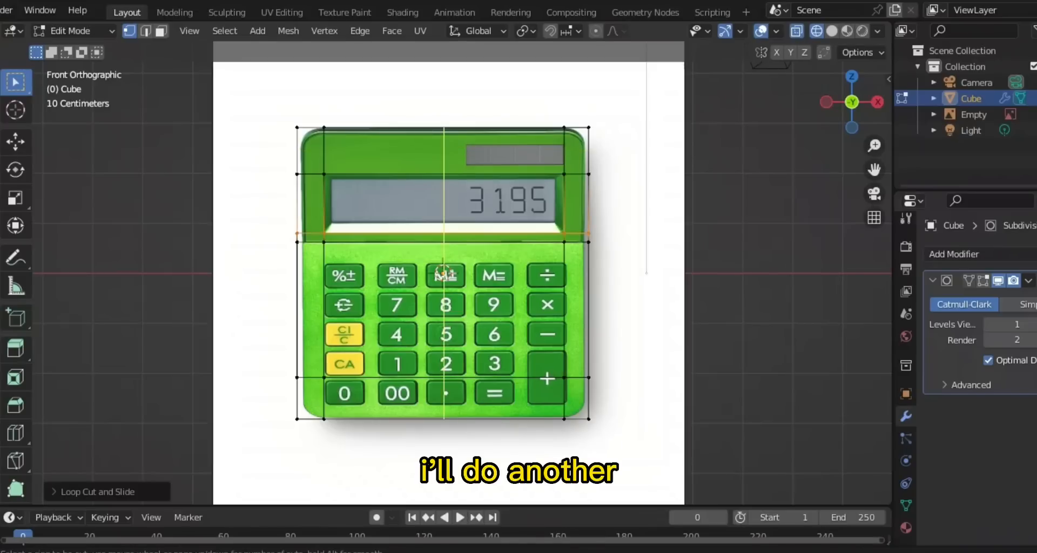
left_click(443, 270)
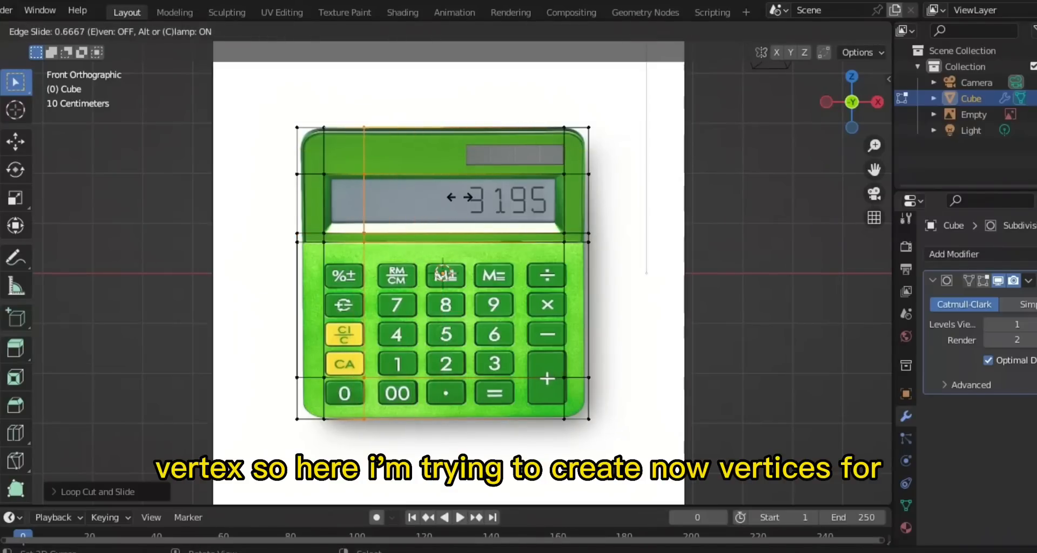
left_click(459, 197)
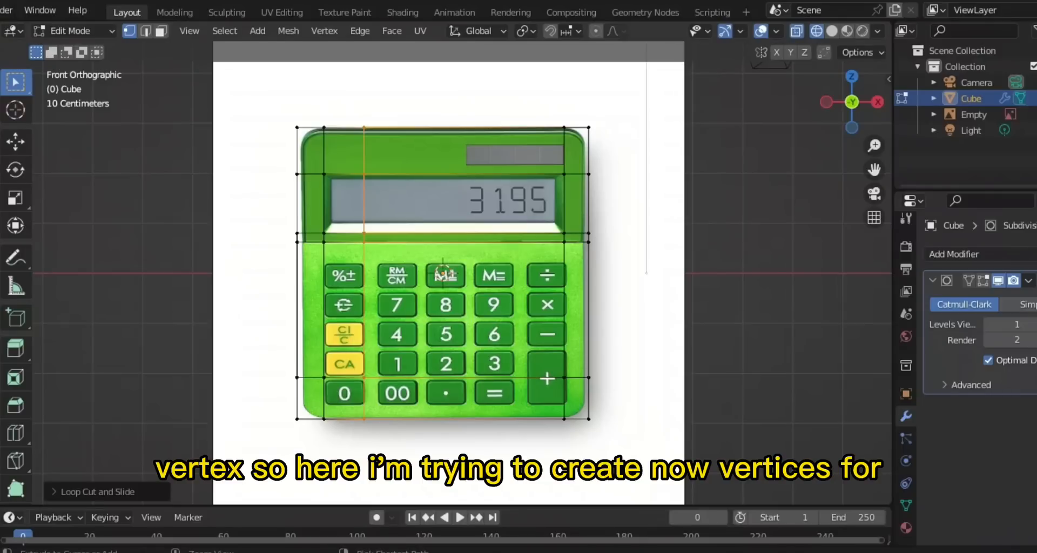
key("ctrl+r")
left_click(465, 197)
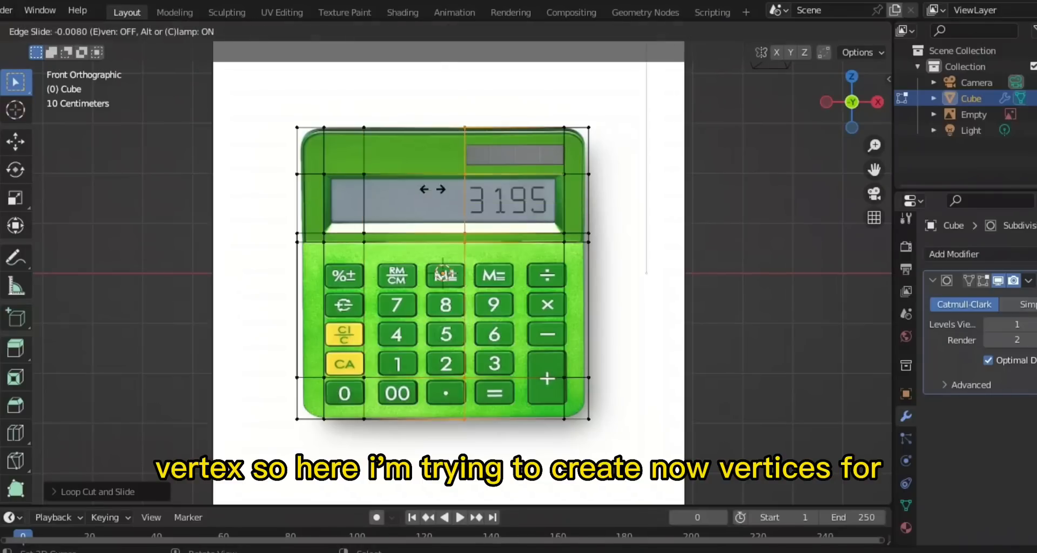
left_click(466, 197)
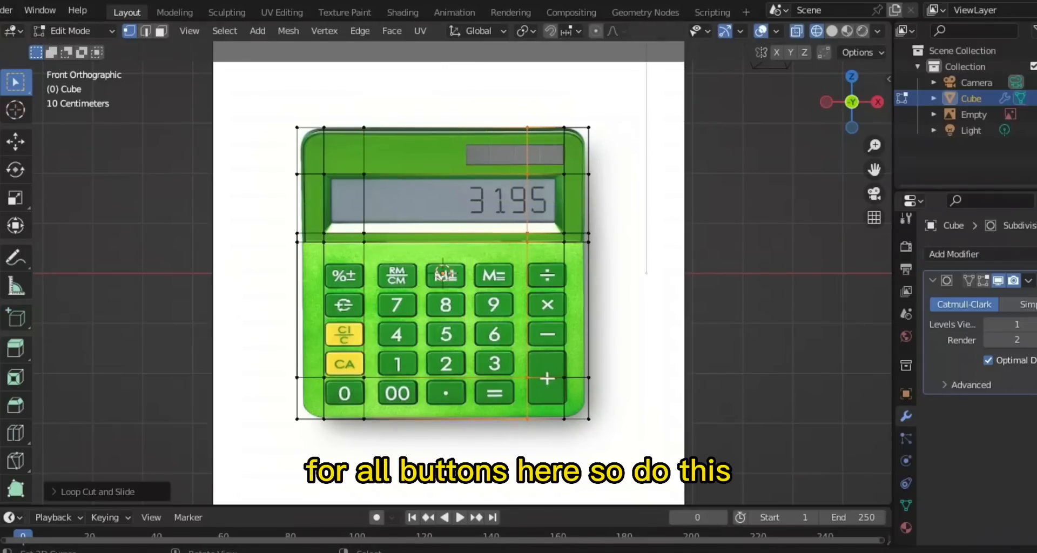
Add a vertical loop cut along the right edge of the key column containing M=, 9, 6 and 3.
key("ctrl+r")
left_click(458, 159)
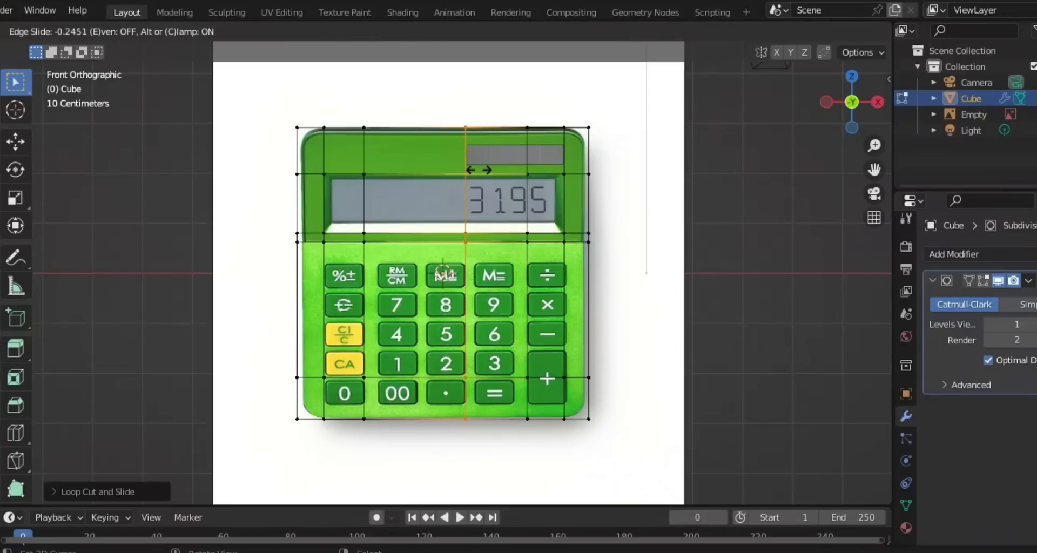
left_click(524, 187)
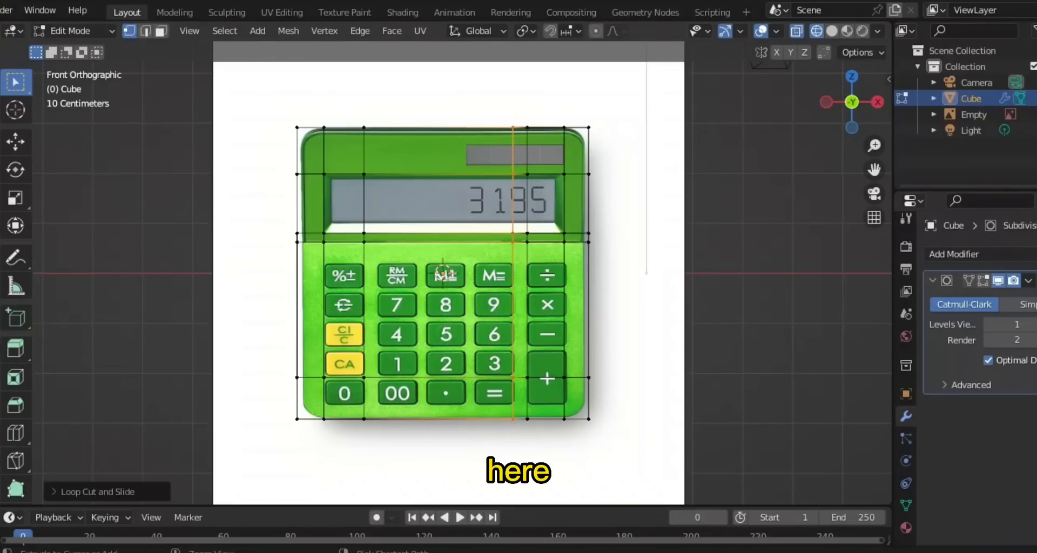
Add a vertical loop cut along the left edge of the key column containing M=, 9, 6 and 3.
key("ctrl+r")
left_click(440, 175)
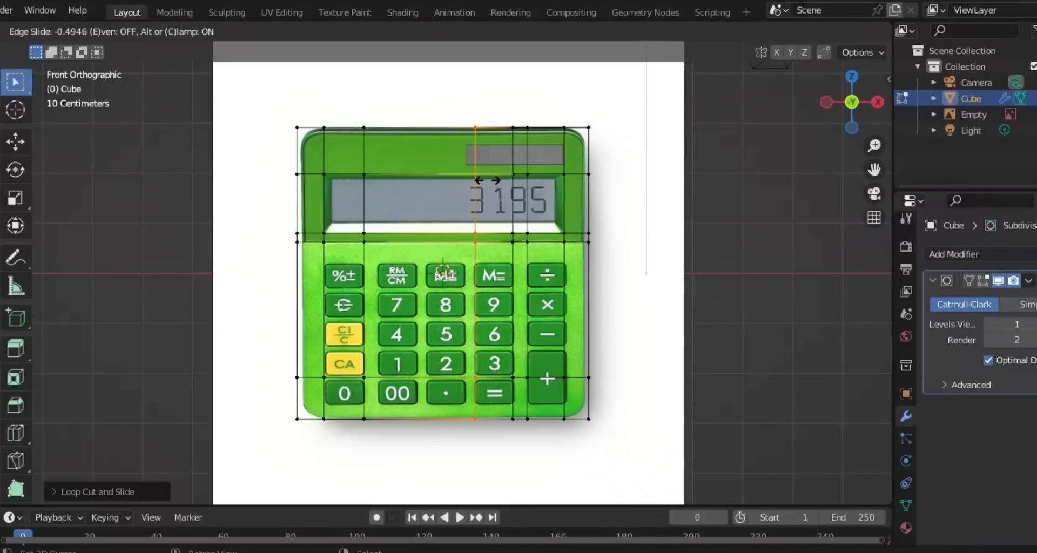
left_click(487, 180)
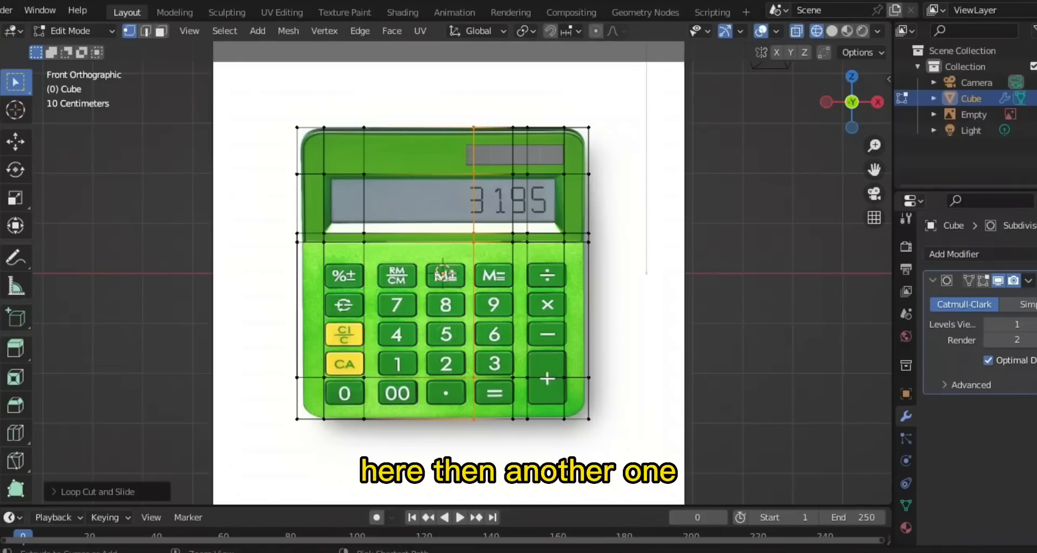
Add two vertical loop cuts along the left and right edges of the key column containing RM/CM, 7, 4 and 1.
key("ctrl+r")
left_click(419, 183)
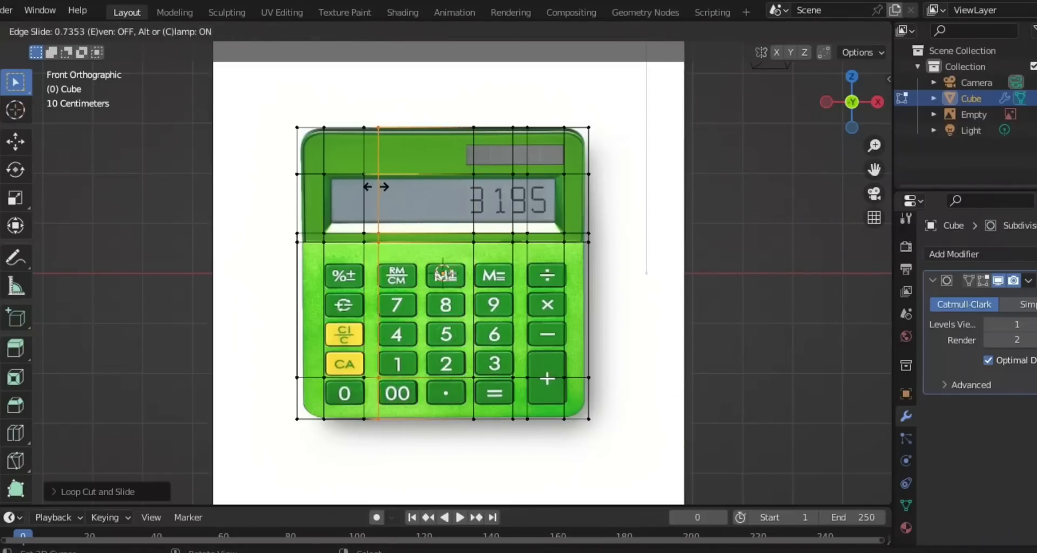
left_click(379, 186)
key("ctrl+r")
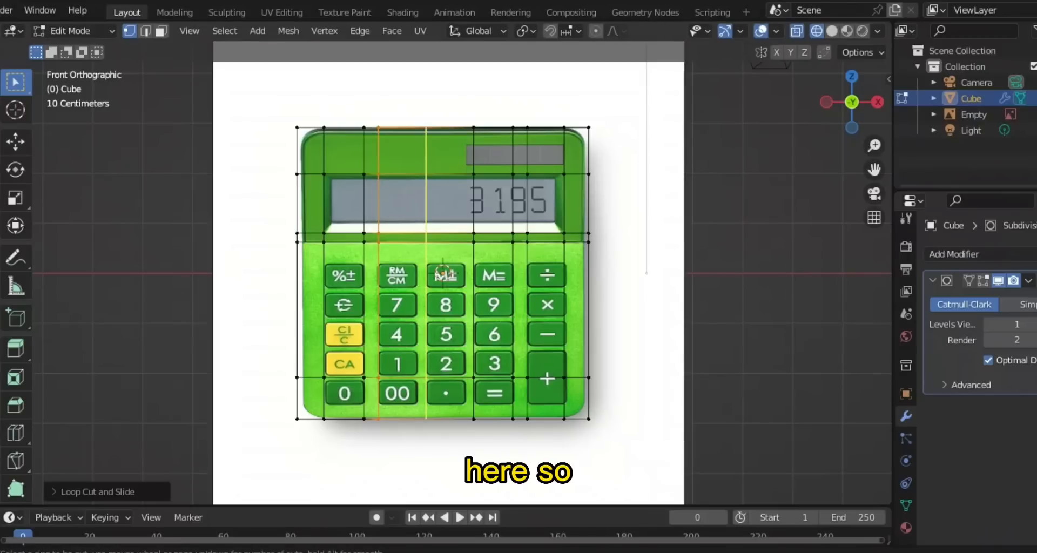
left_click(416, 165)
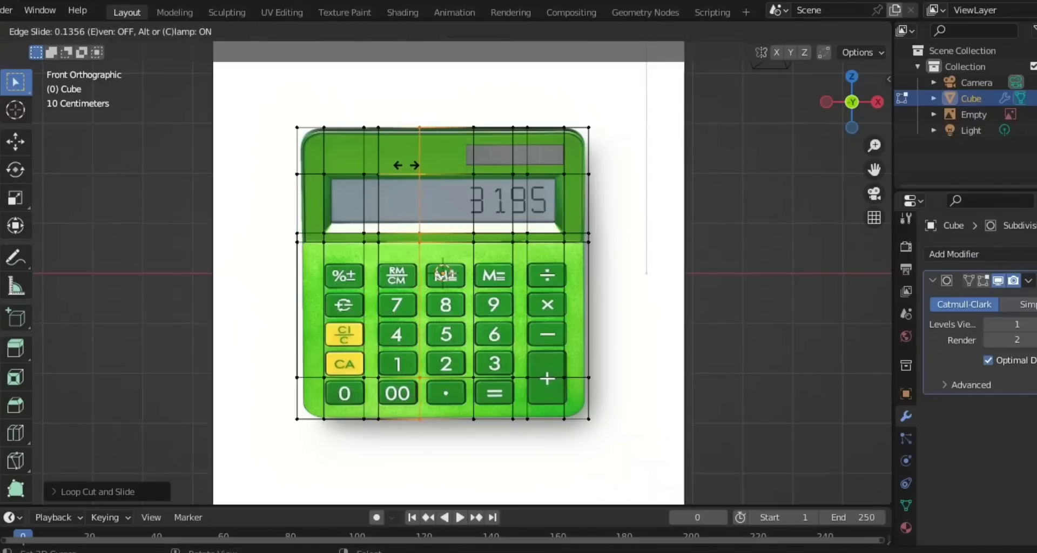
left_click(406, 165)
key("ctrl+r")
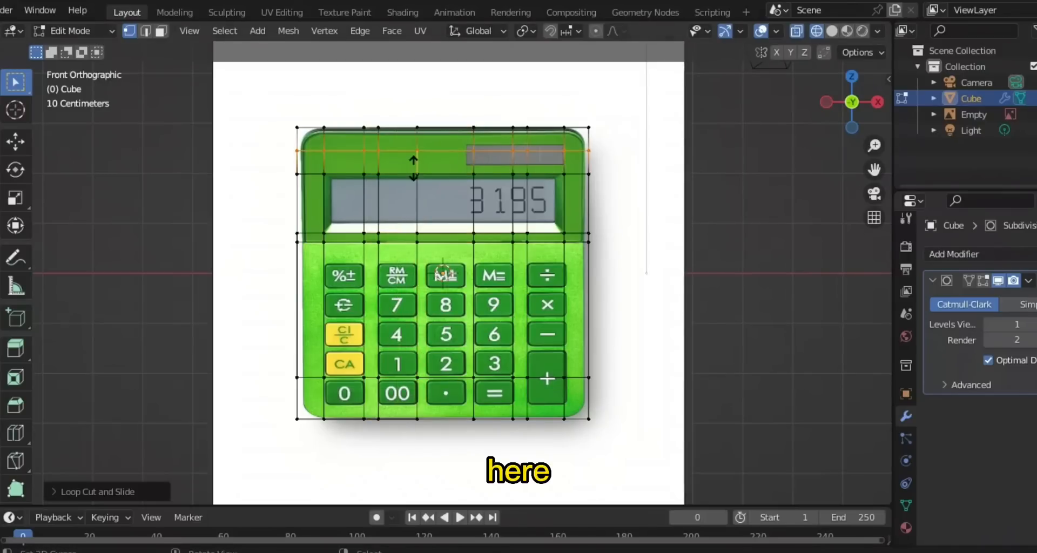
left_click(424, 165)
left_click(440, 170)
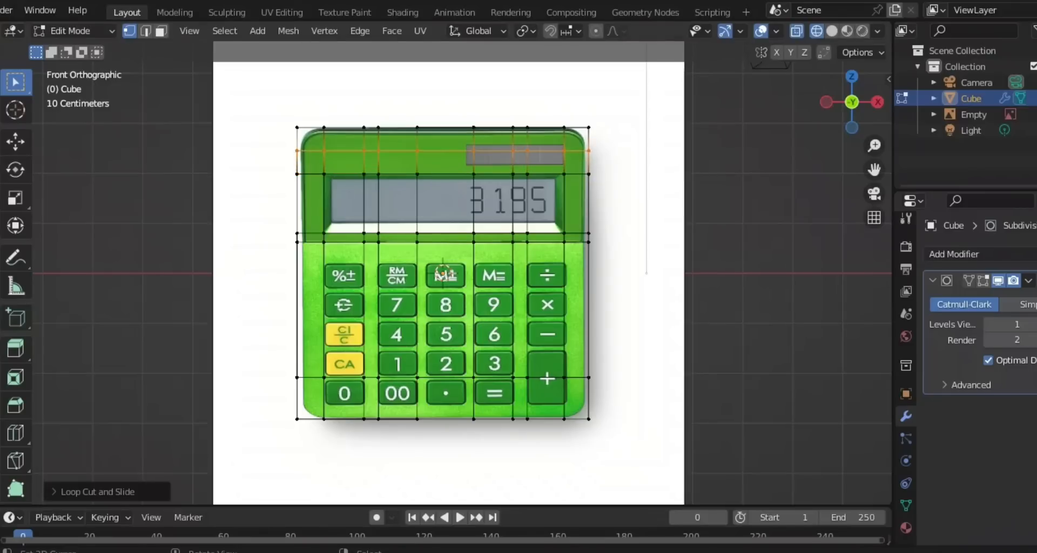
key("ctrl+z")
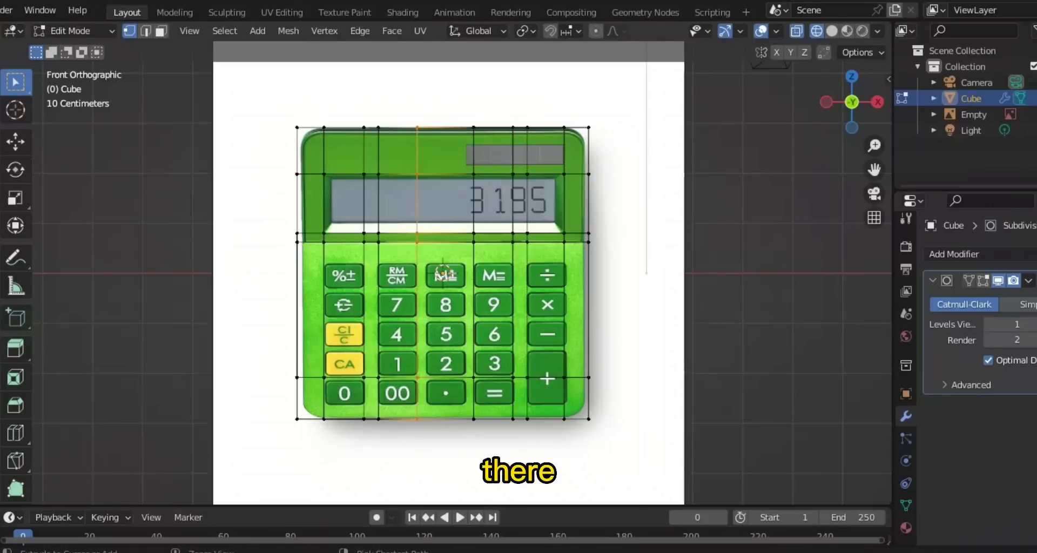
Add two vertical loop cuts along the left and right edges of the key column containing 8, 5 and 2.
key("ctrl+r")
left_click(444, 271)
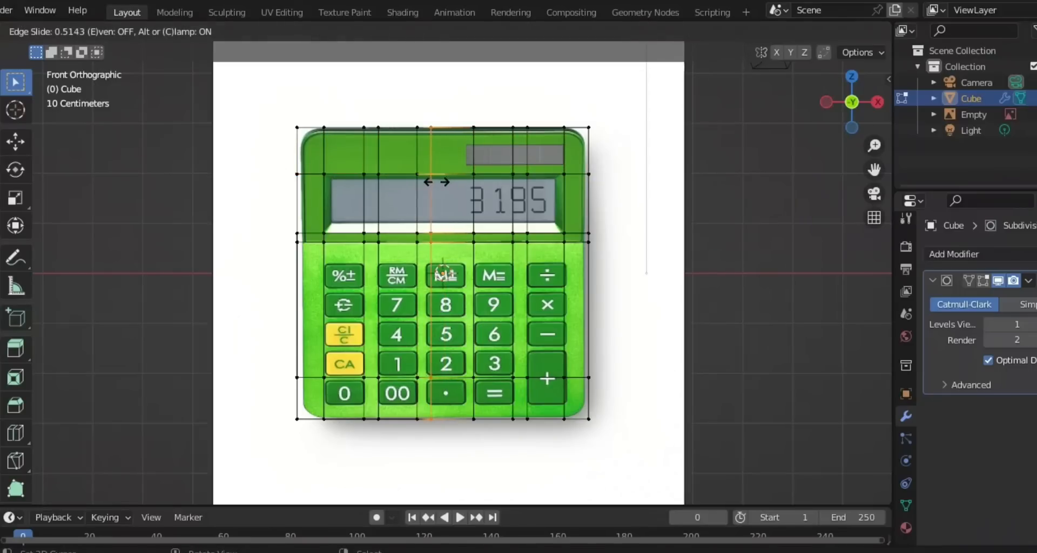
left_click(432, 182)
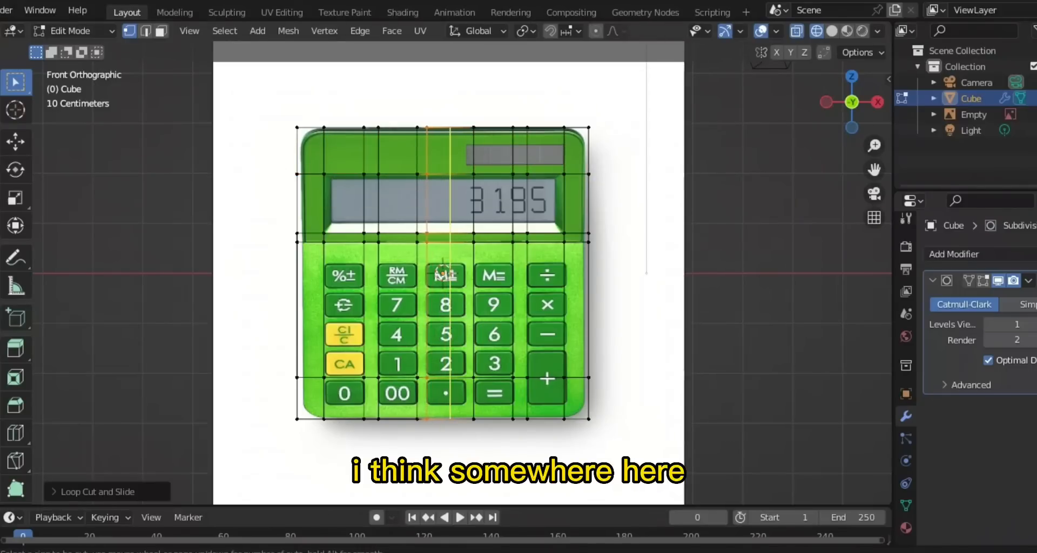
key("g")
key("g")
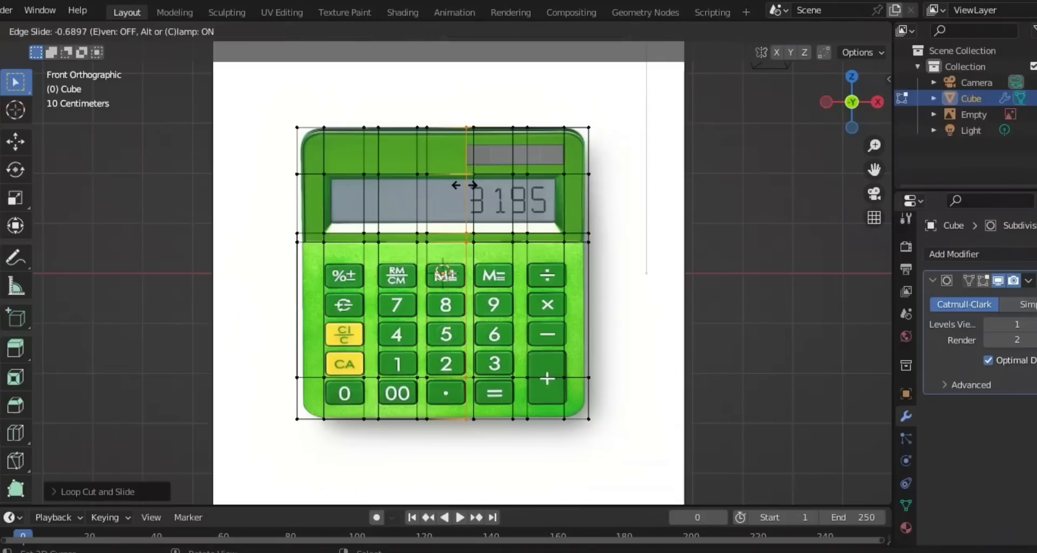
left_click(470, 183)
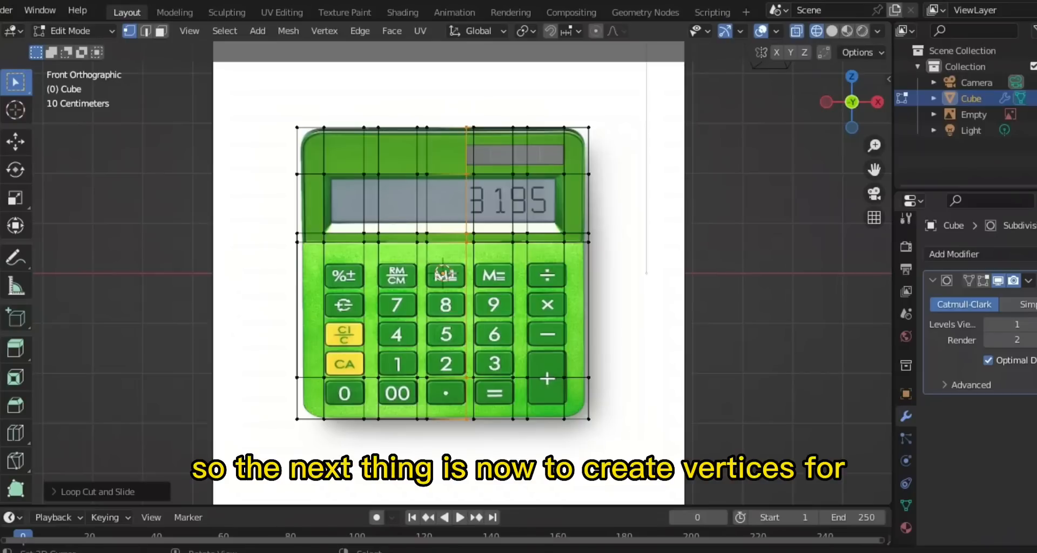
Add a horizontal loop cut along the upper edge of the top key row.
key("ctrl+r")
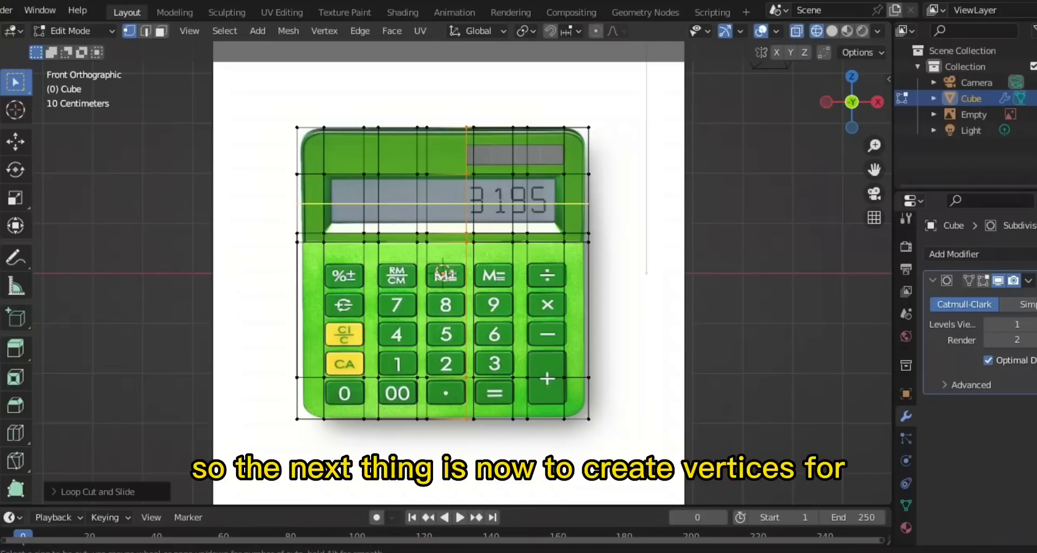
left_click(589, 237)
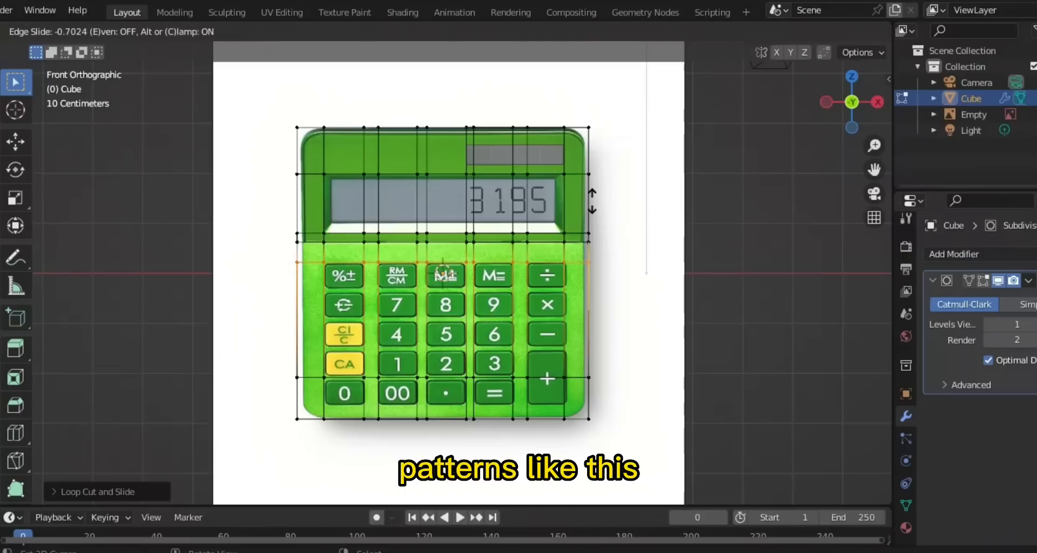
left_click(592, 201)
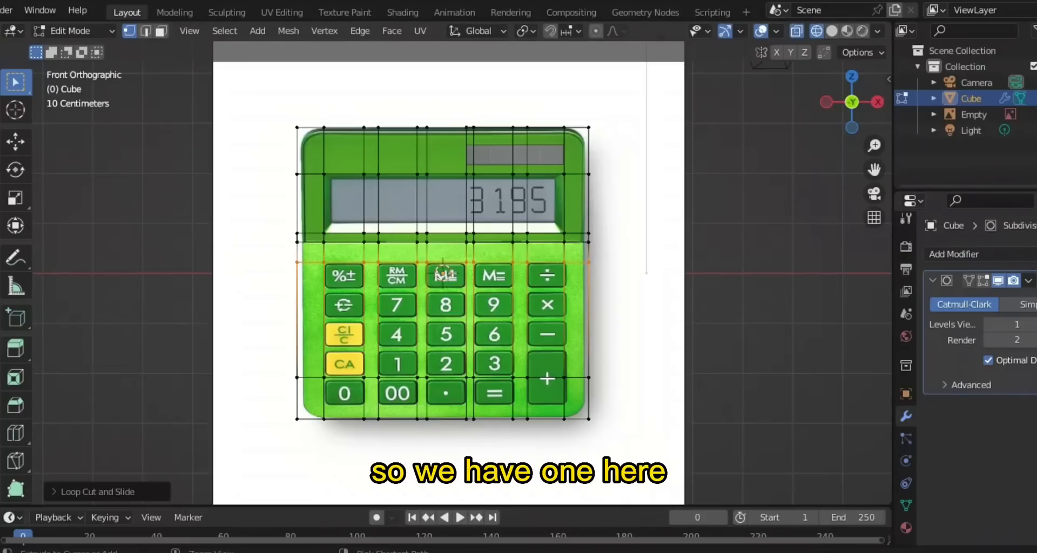
key("ctrl+r")
left_click(589, 203)
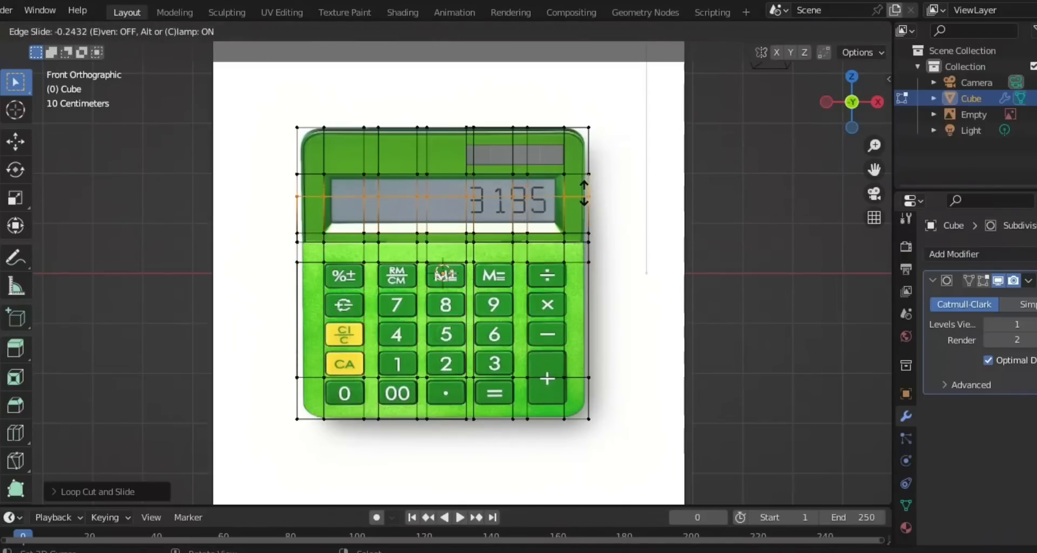
key("Escape")
key("ctrl+z")
Add a horizontal loop cut along the lower edge of the top key row.
key("ctrl+r")
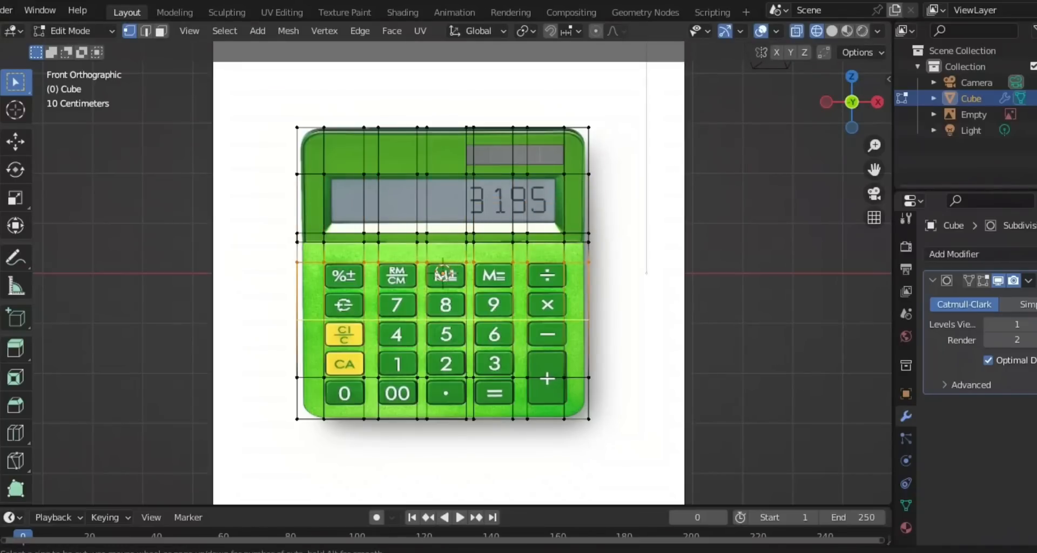
left_click(441, 267)
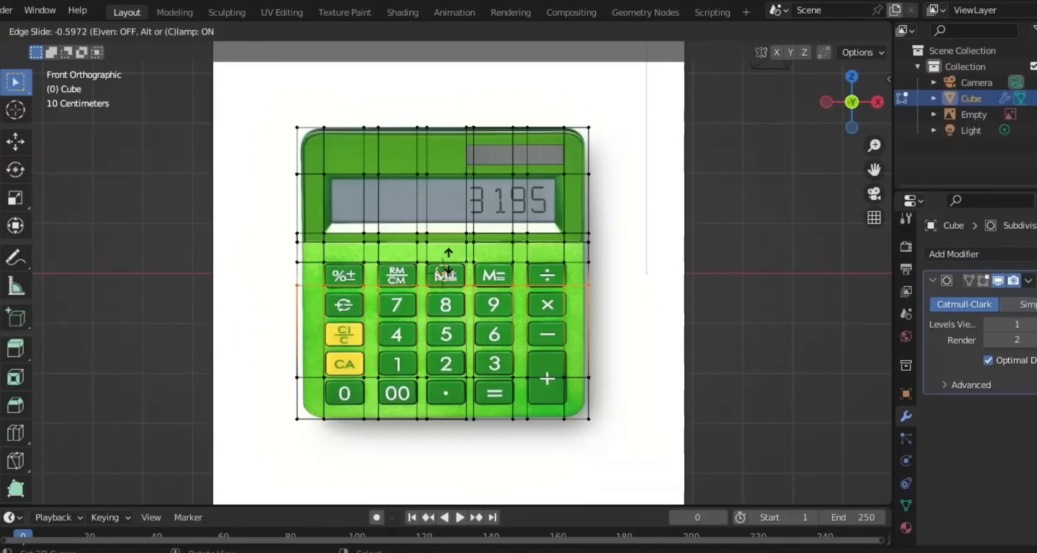
left_click(445, 268)
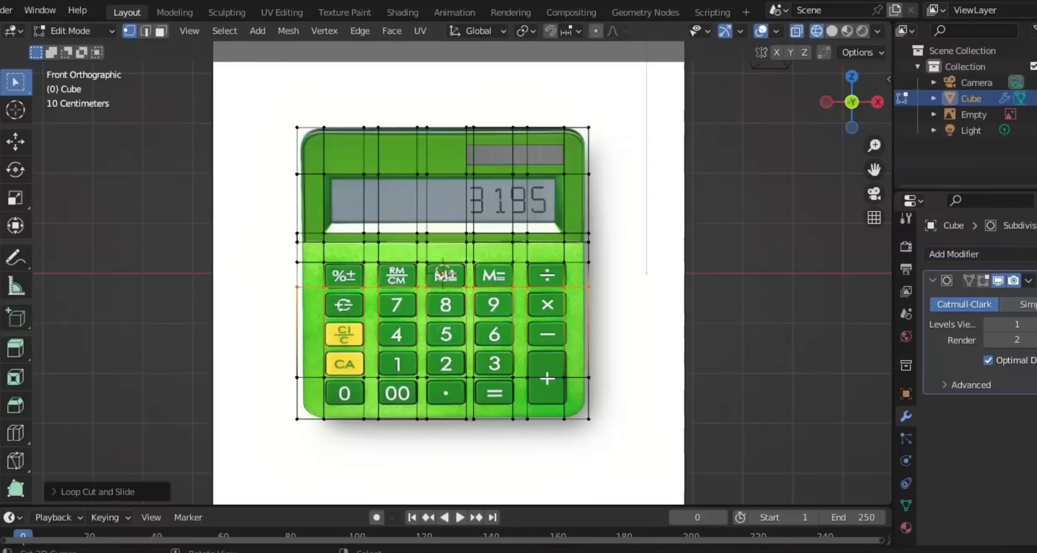
Add two horizontal loop cuts along the upper and lower edges of the key row containing 7, 8 and 9.
key("ctrl+r")
left_click(474, 302)
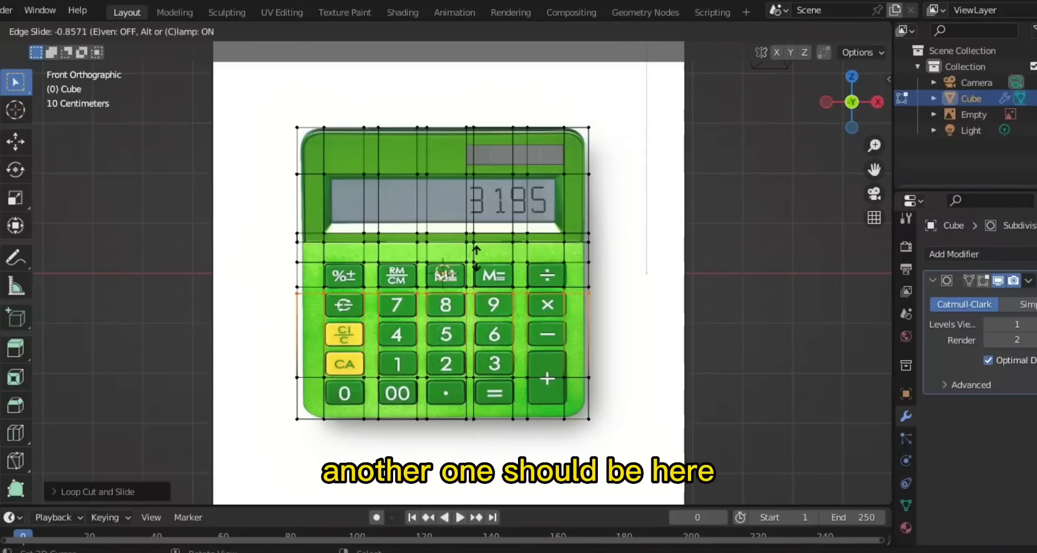
left_click(476, 259)
key("ctrl+t")
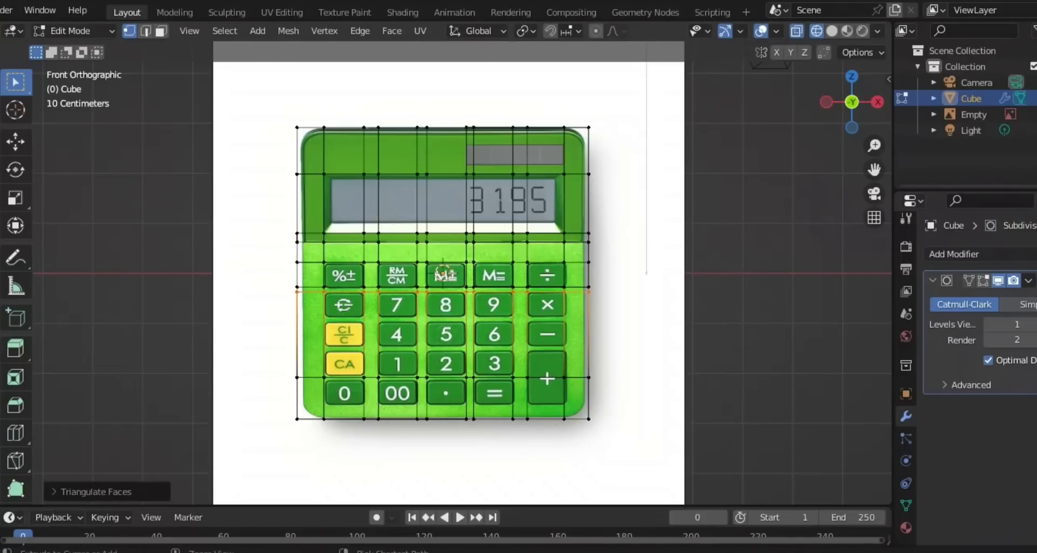
key("g")
key("g")
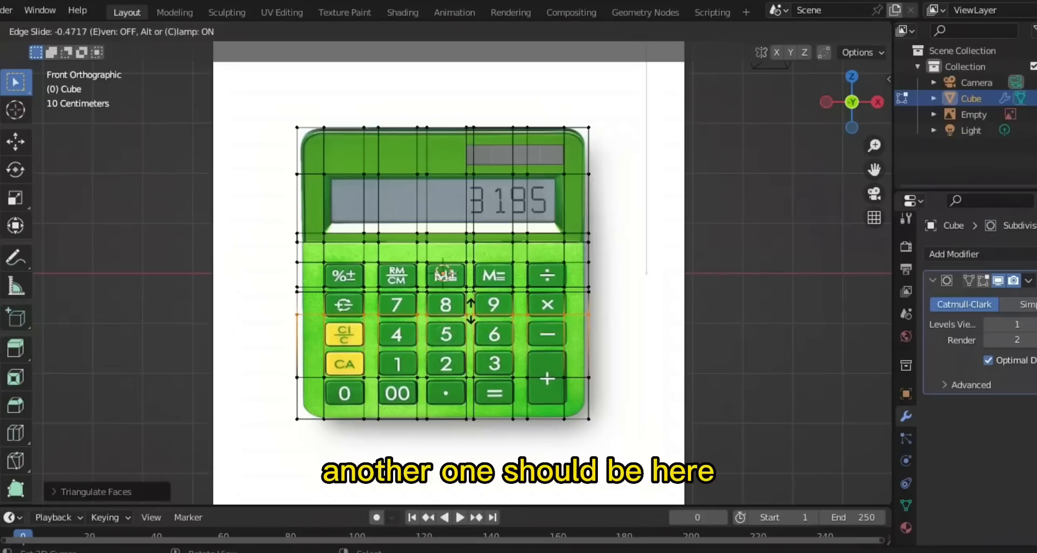
left_click(471, 314)
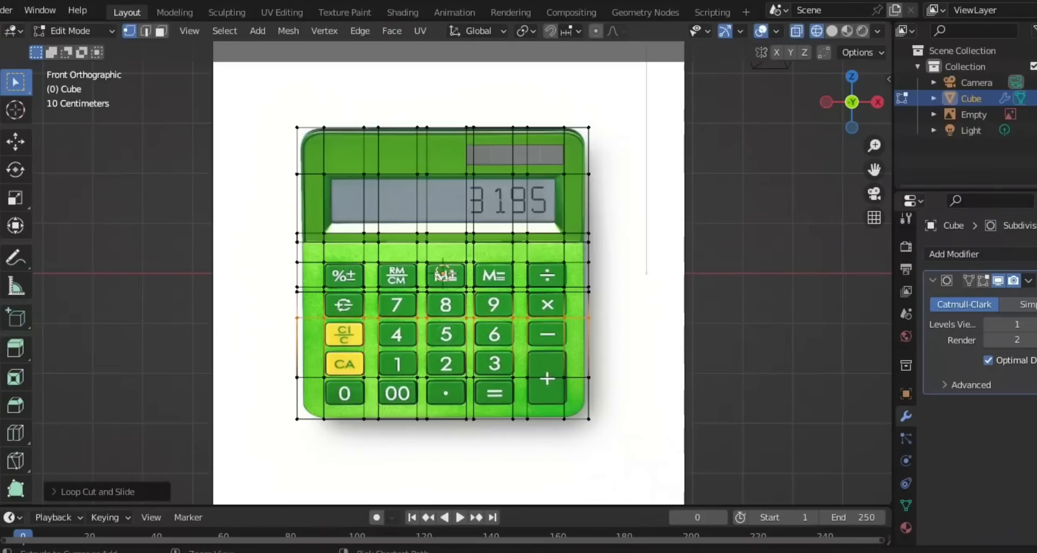
Add two horizontal loop cuts along the upper and lower edges of the key row containing 4, 5 and 6.
key("ctrl+r")
left_click(465, 329)
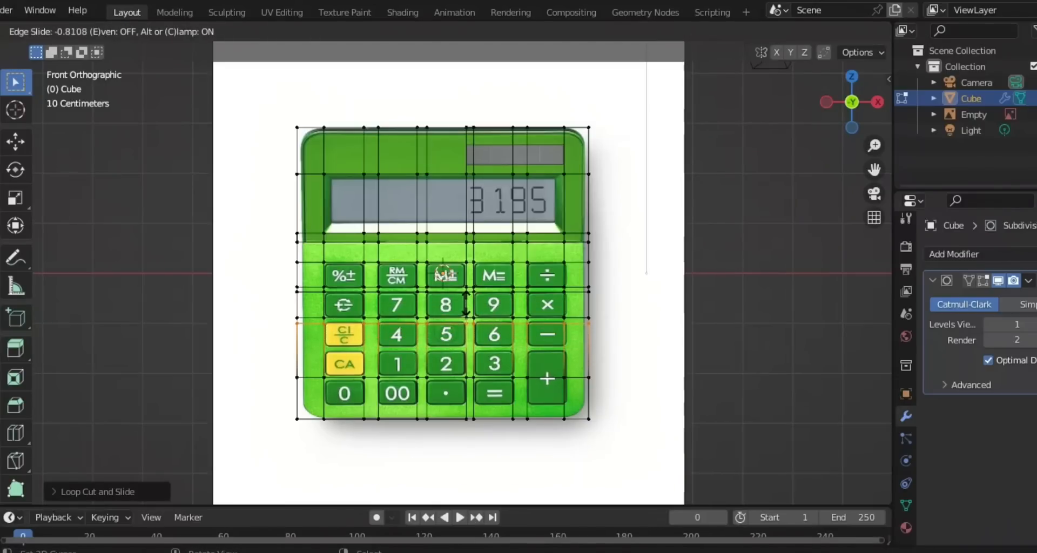
left_click(465, 304)
key("ctrl+r")
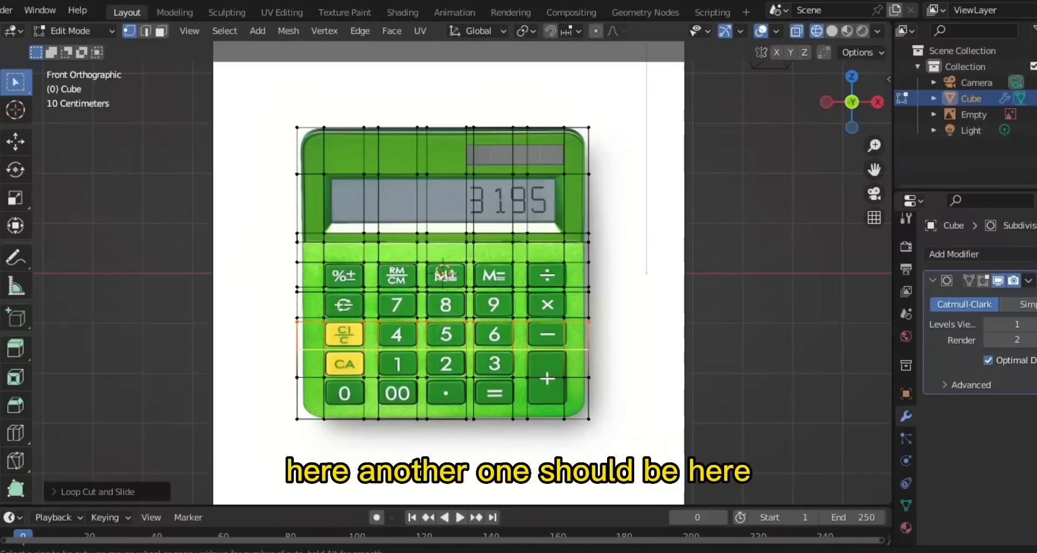
left_click(467, 345)
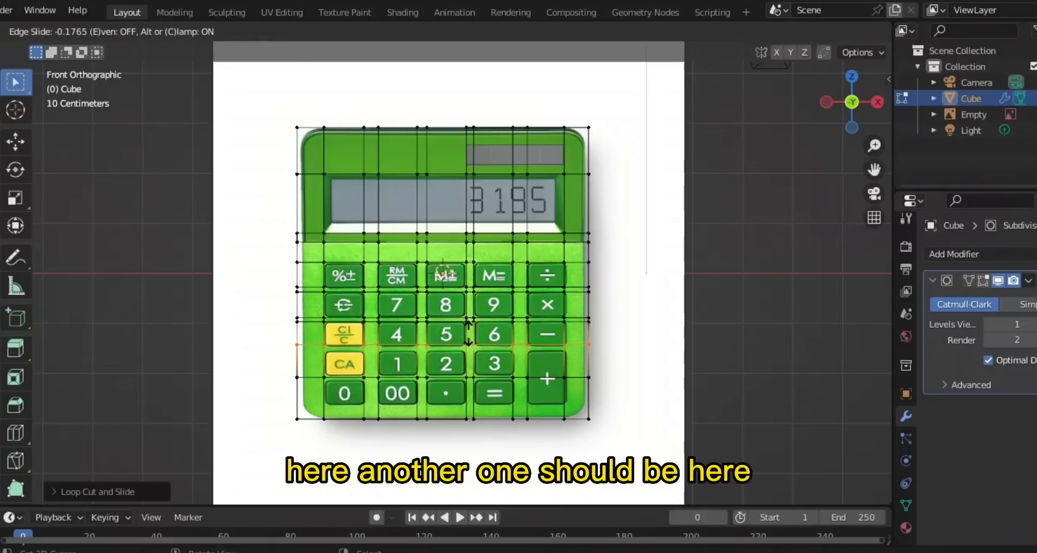
left_click(467, 336)
Add a horizontal loop cut along the upper edge of the key row containing 1, 2 and 3.
key("ctrl+r")
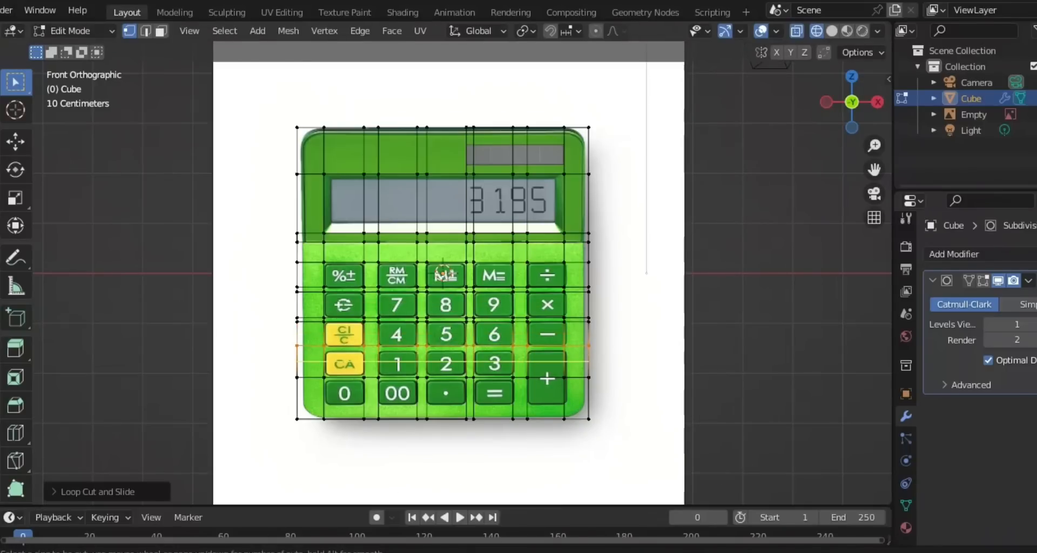
left_click(466, 361)
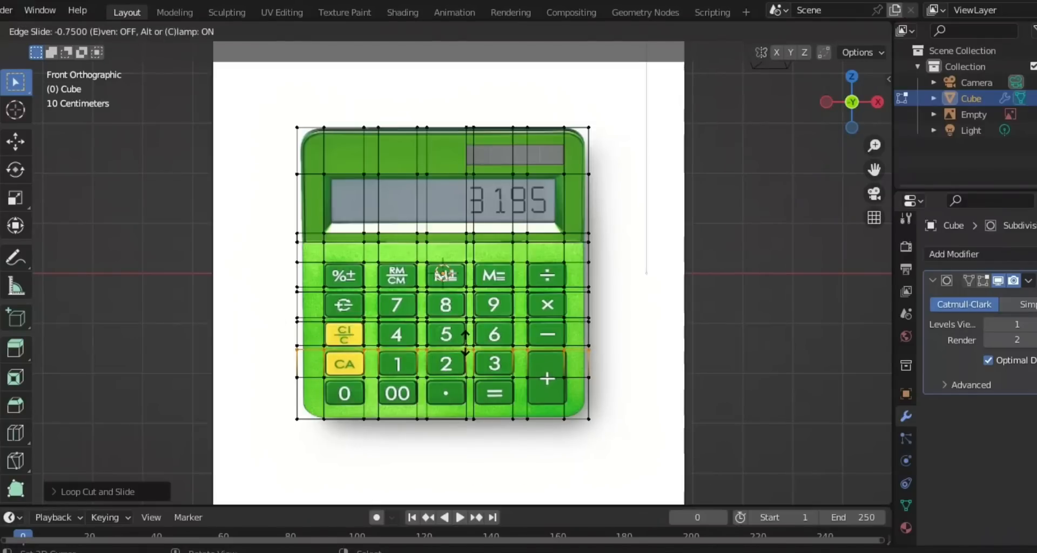
left_click(466, 348)
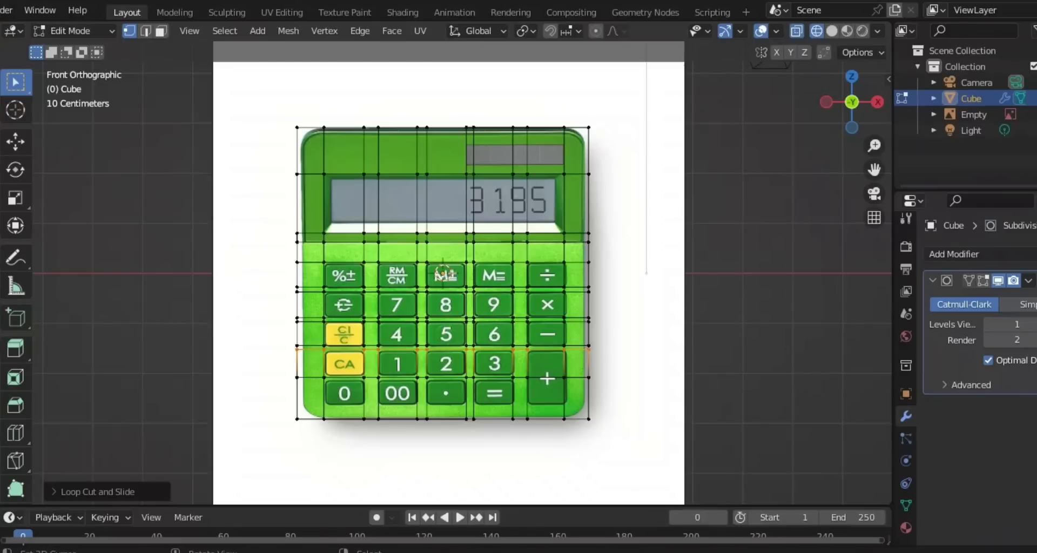
Move the horizontal edge loop below the 1, 2 and 3 keys up about 0.05 m along Z to the row's lower edge.
left_click(463, 377, "alt")
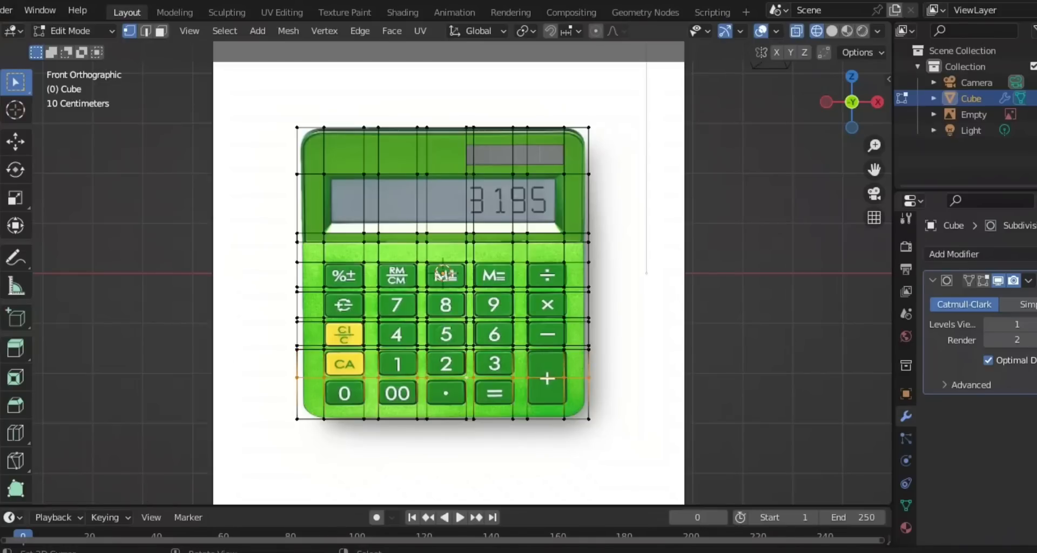
key("g")
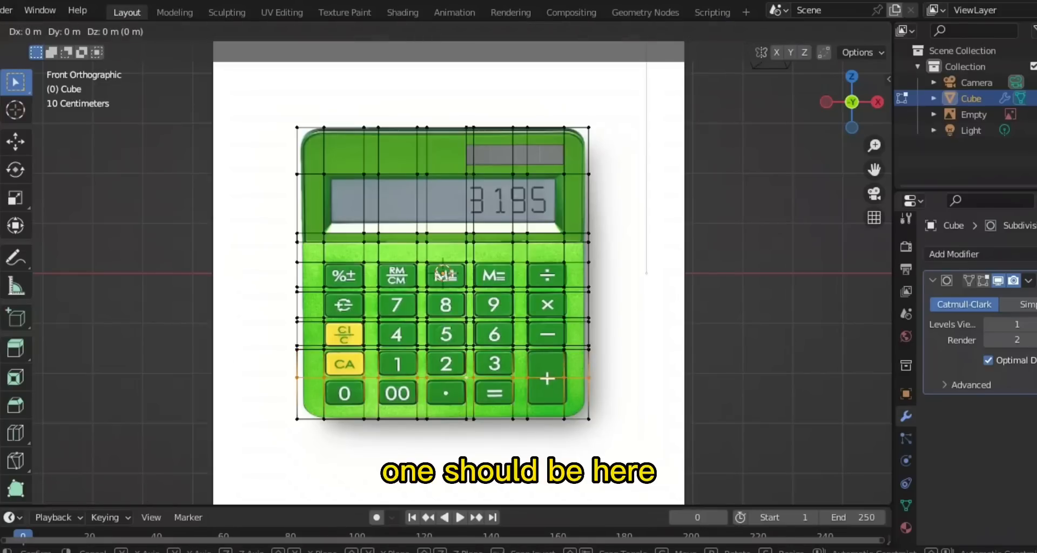
key("z")
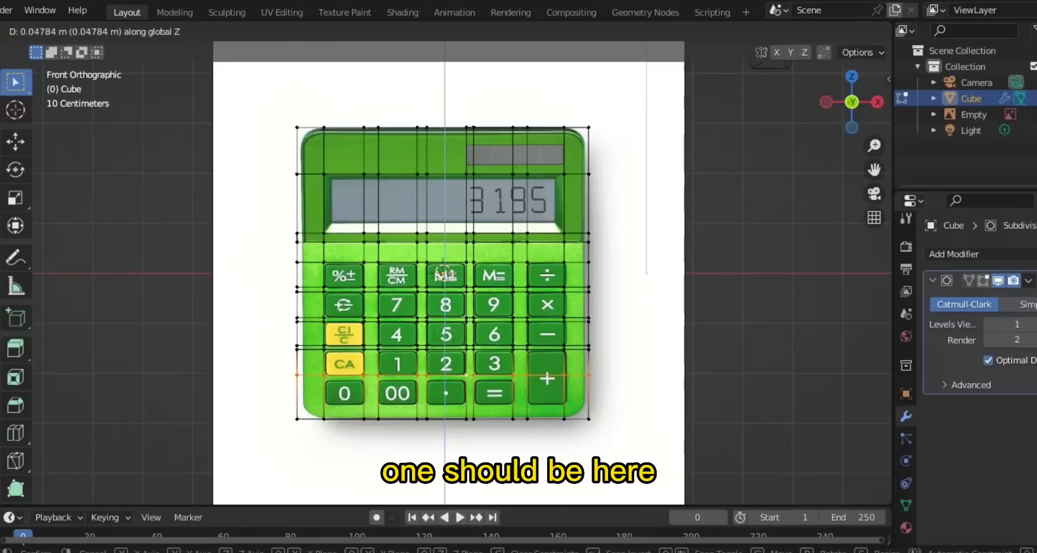
key("Return")
Add two horizontal loop cuts along the upper and lower edges of the bottom key row containing 0 and 00.
key("ctrl+r")
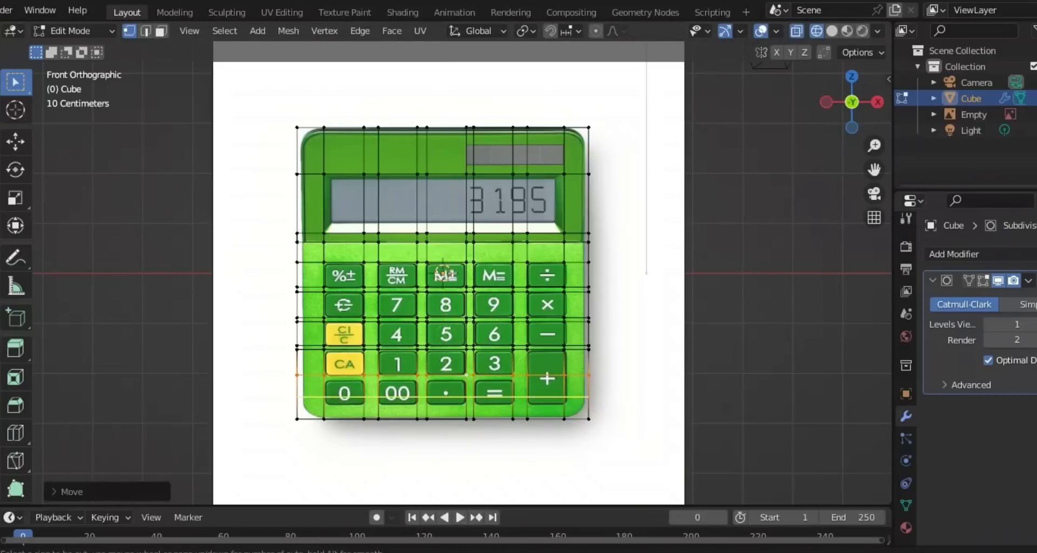
left_click(476, 384)
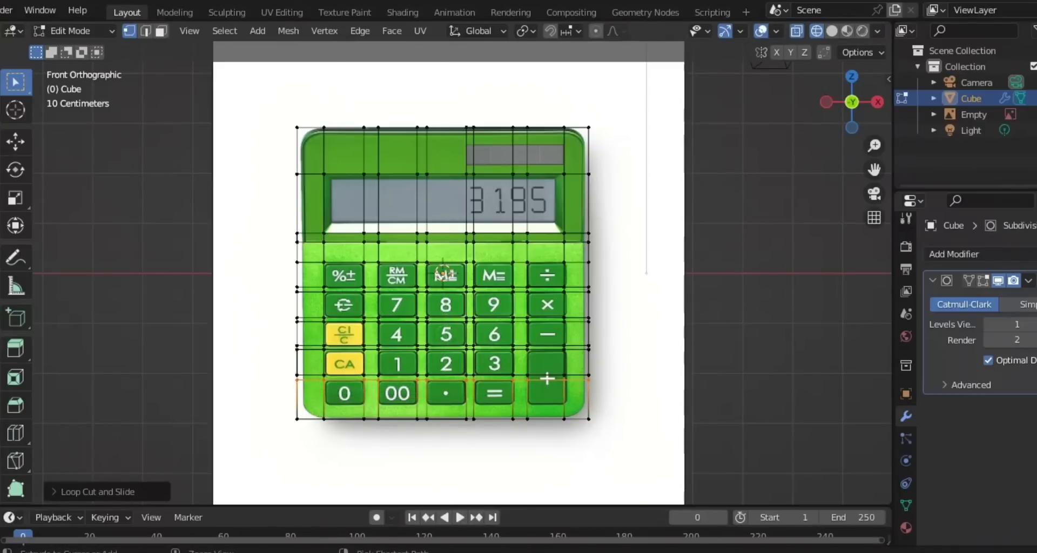
left_click(466, 397)
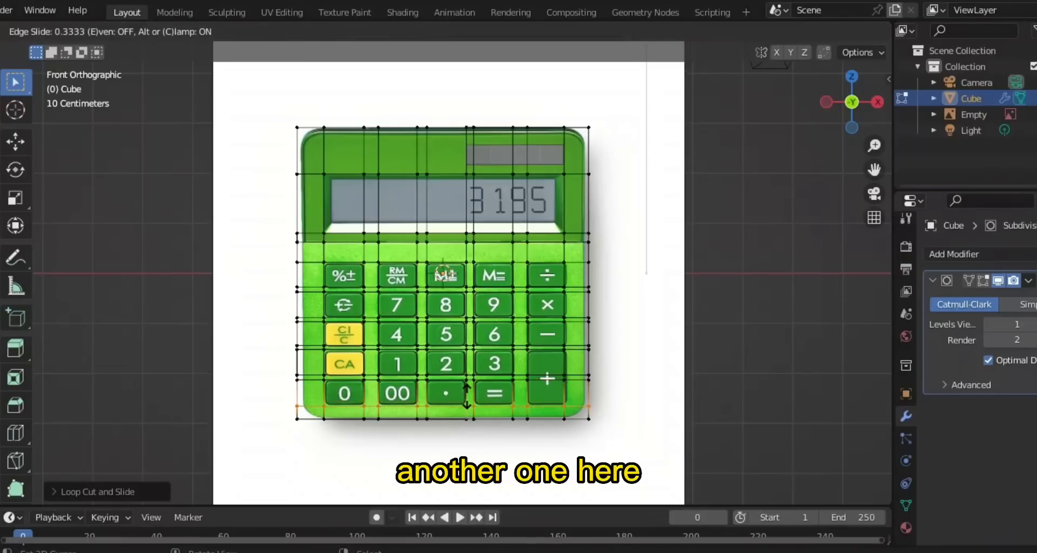
left_click(466, 394)
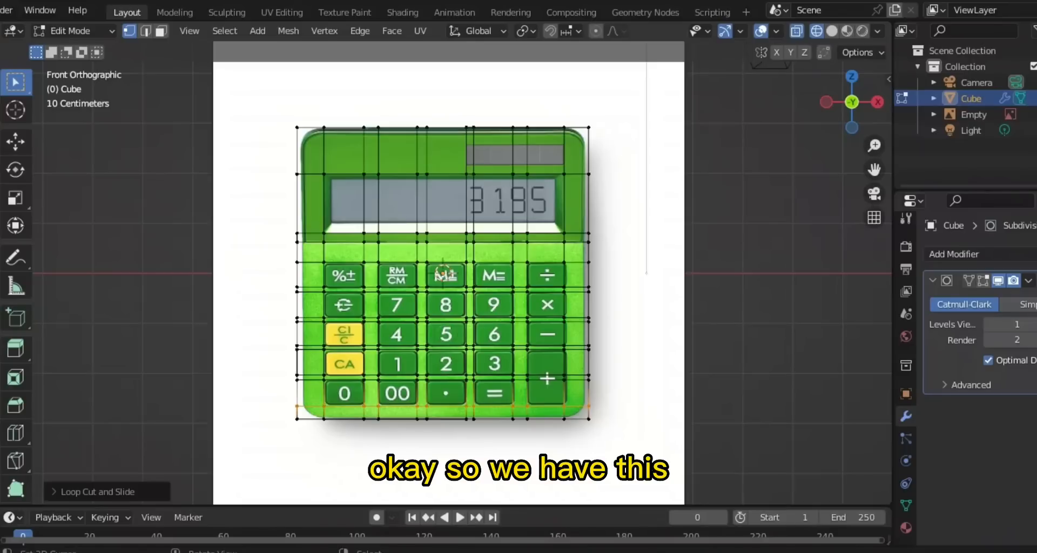
Move the vertical edge loop at the outer edge of the ÷ key column about 0.06 m along X.
right_click(564, 276, "alt")
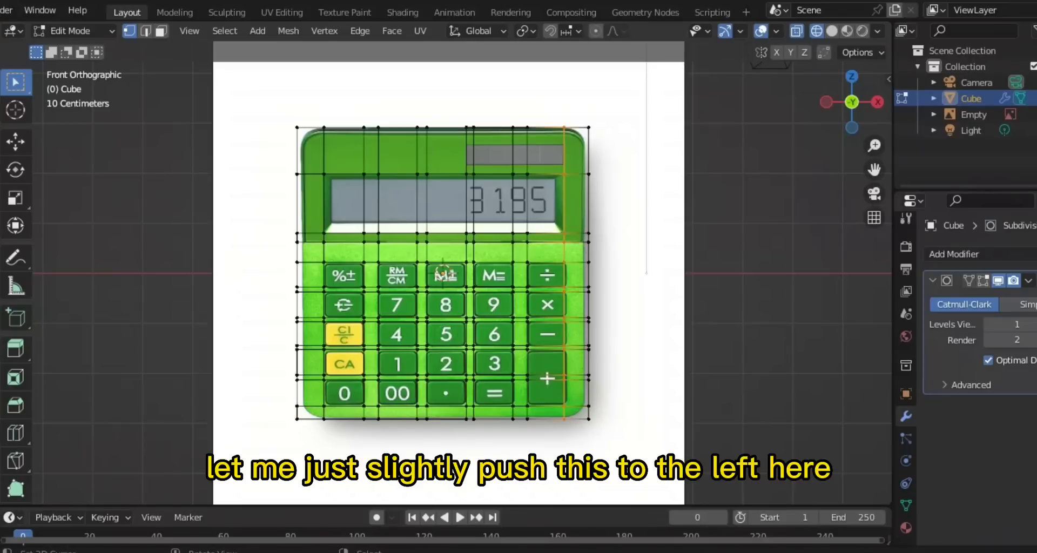
key("g")
key("x")
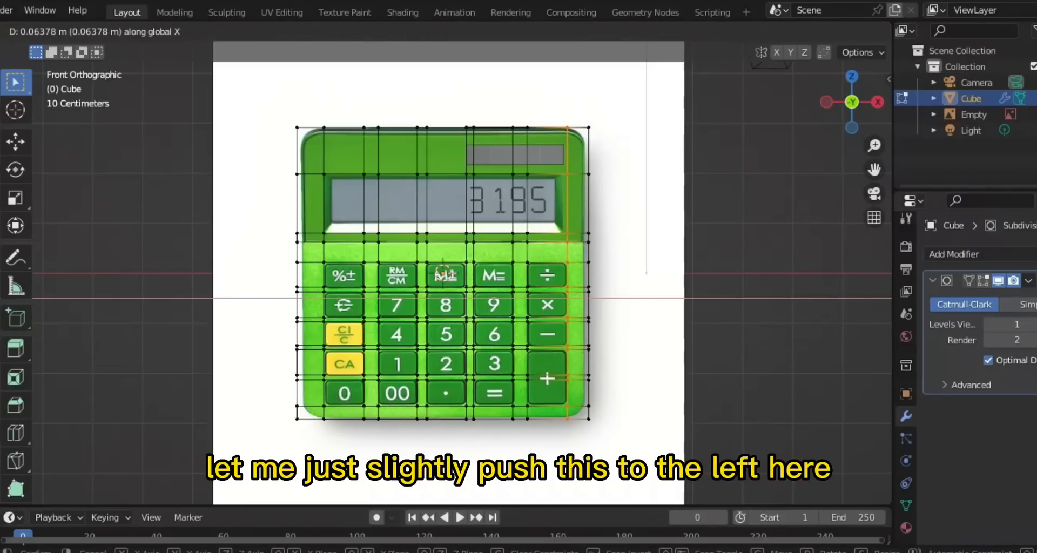
key("Return")
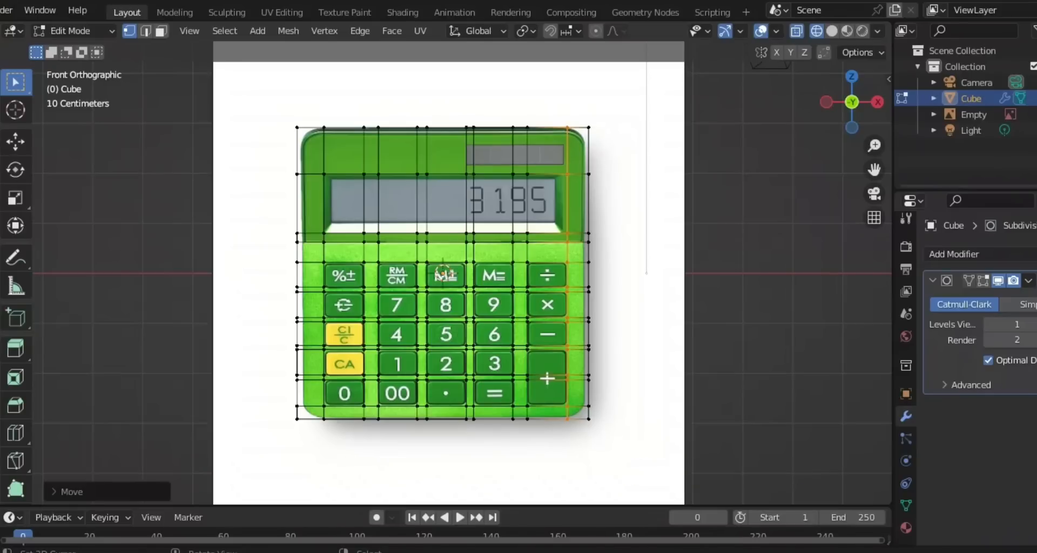
Move the mesh's rightmost vertices about -0.1 m along X to meet the calculator body's right edge.
key("alt+a")
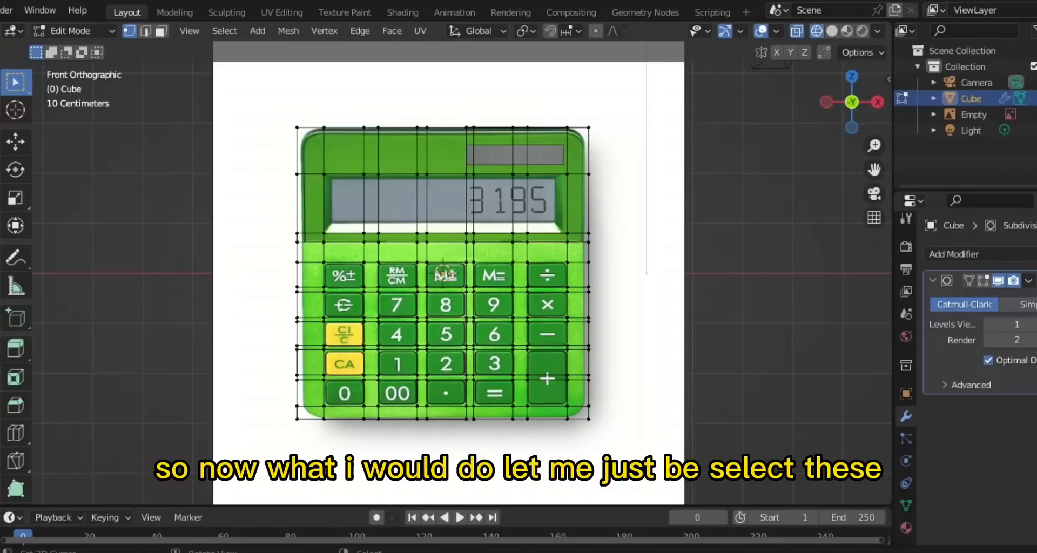
left_click_drag(612, 72, 585, 456)
key("g")
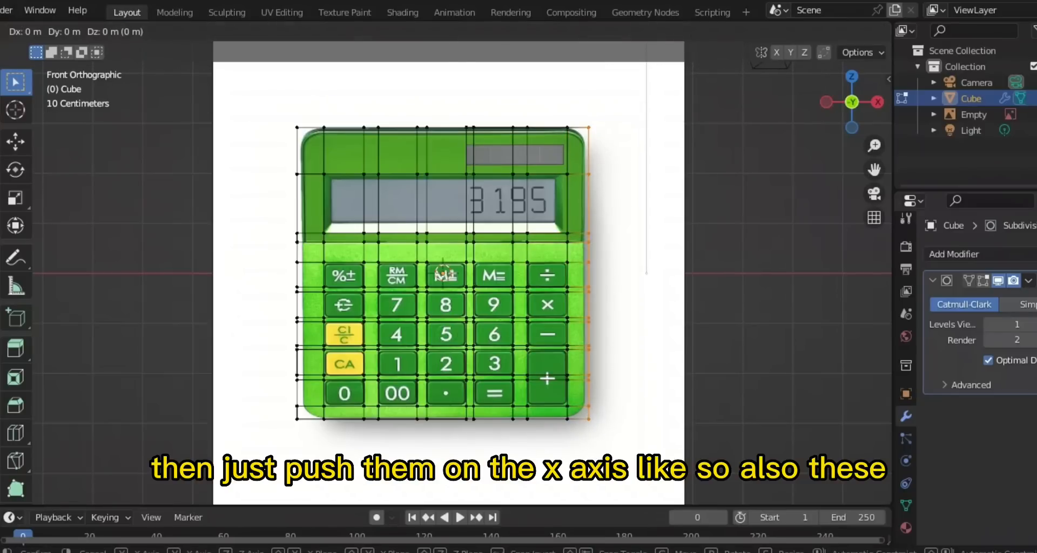
key("x")
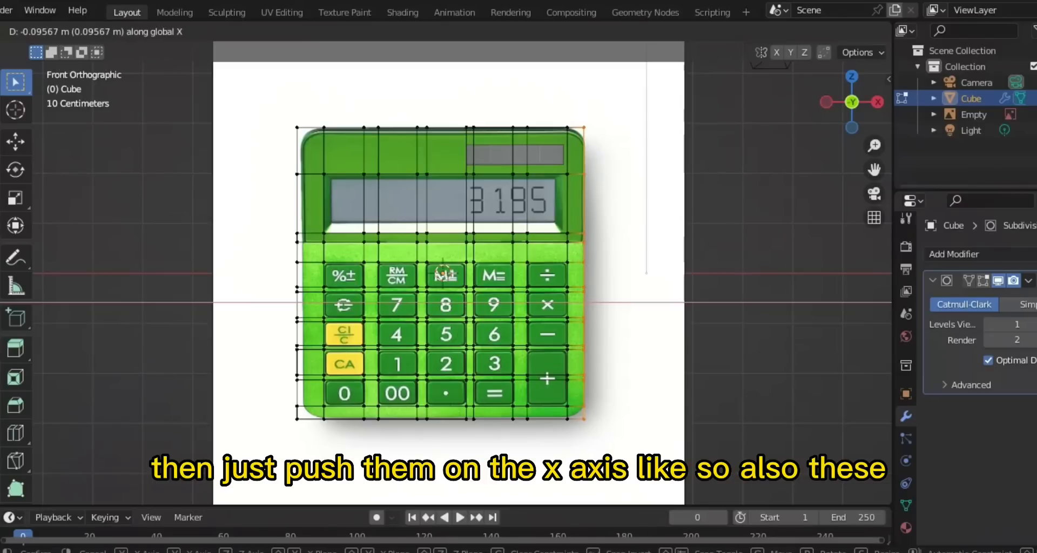
left_click(443, 270)
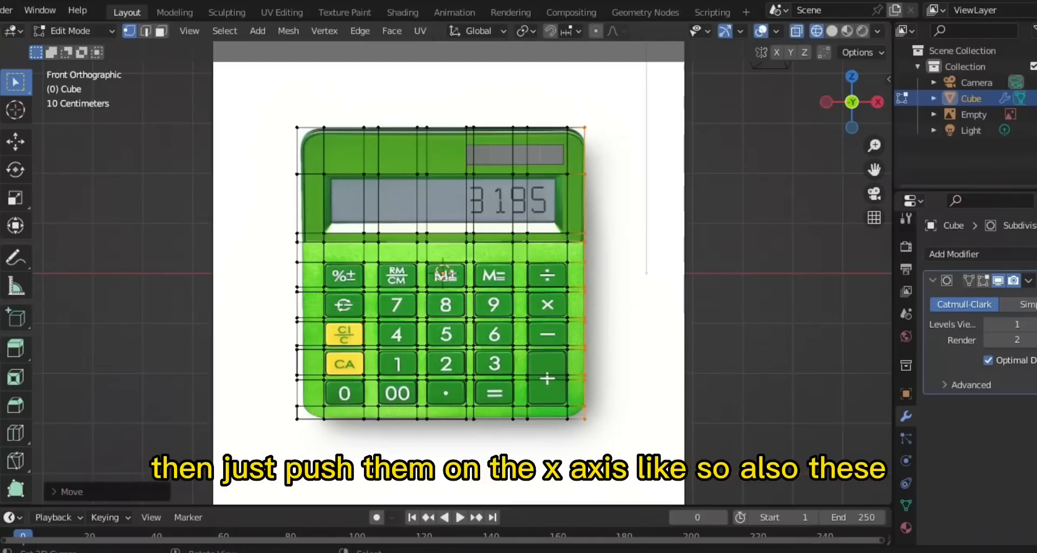
left_click(443, 270)
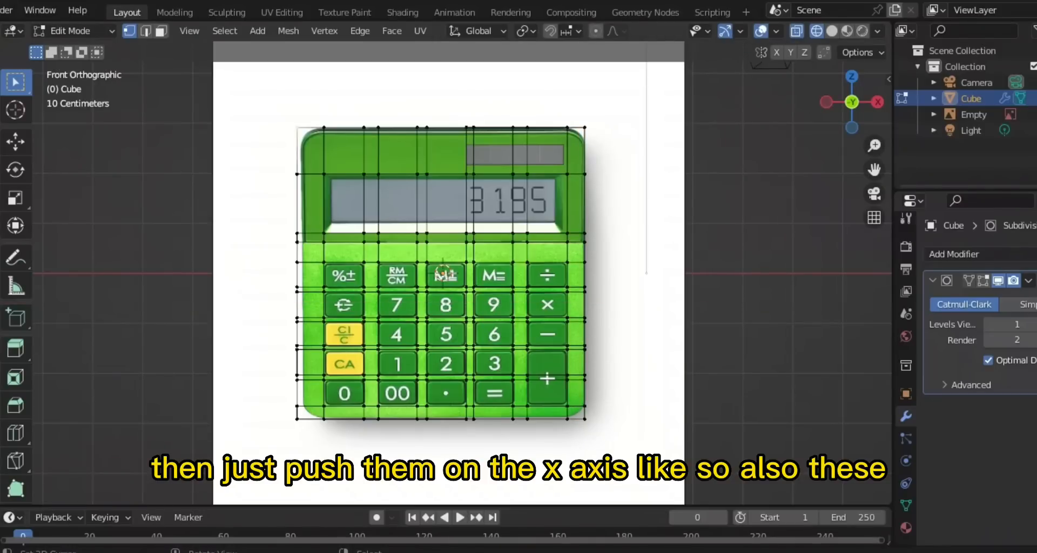
Move the mesh's leftmost vertices inward along X to meet the calculator body's left edge.
left_click_drag(265, 116, 304, 440)
key("g")
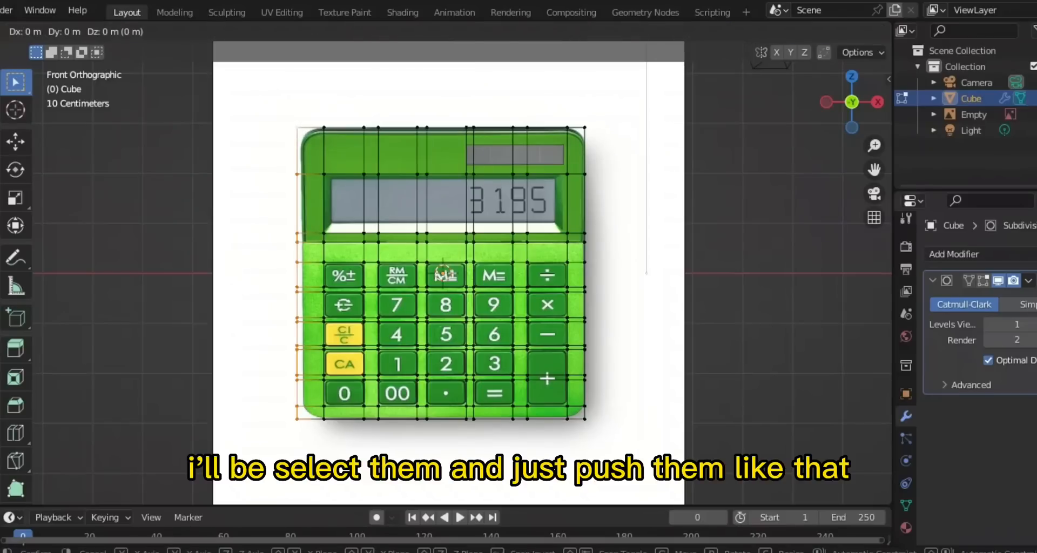
key("x")
left_click(444, 270)
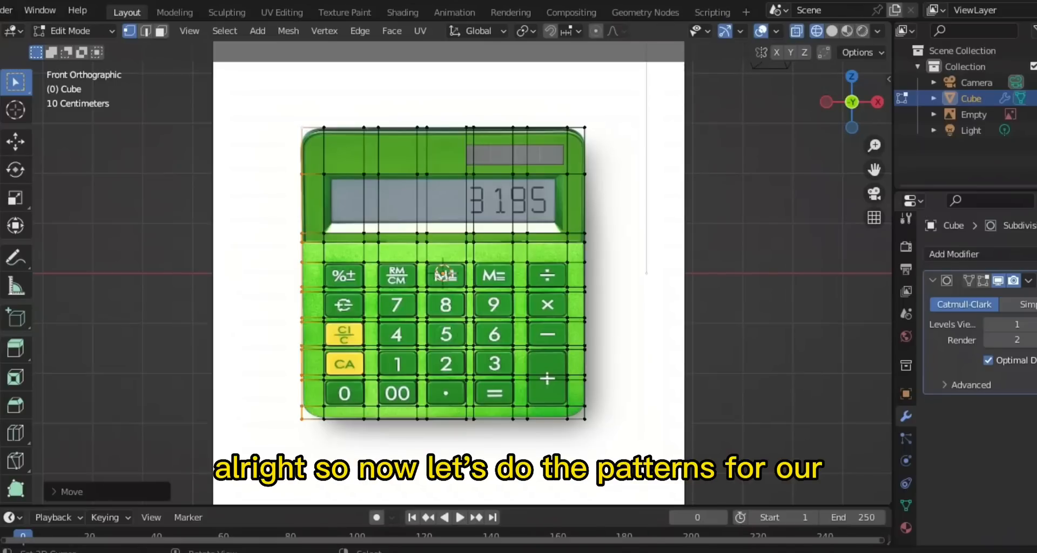
Clear the selection and examine how the edge-loop grid lines up with the reference's keys and display.
scroll(442, 272, "down", 2)
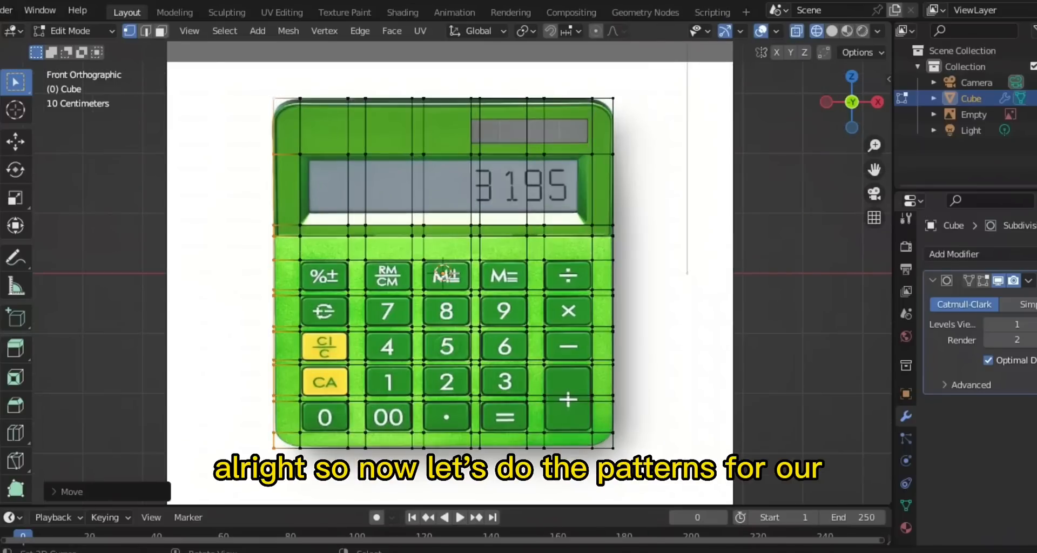
scroll(443, 273, "up", 1)
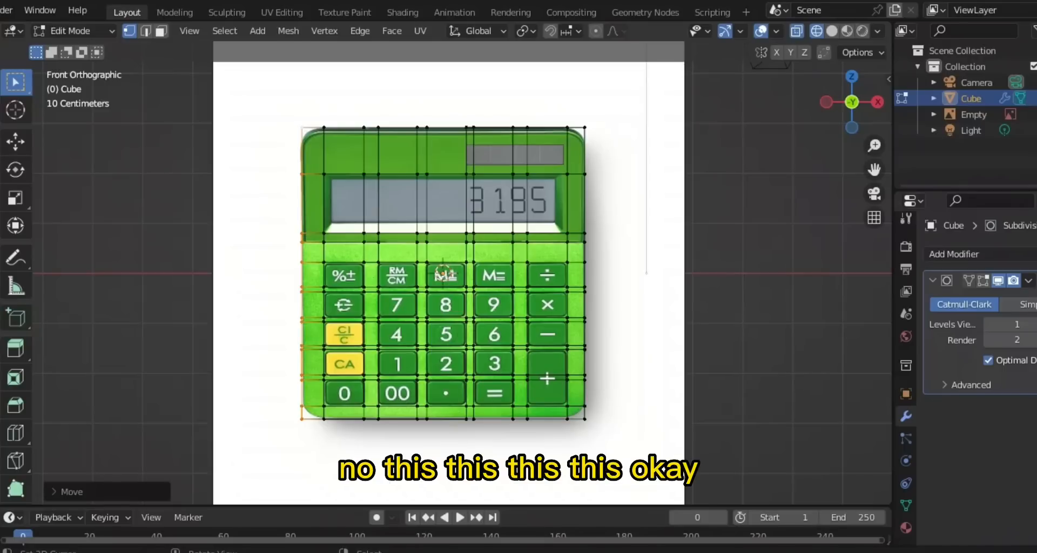
scroll(448, 276, "up", 3)
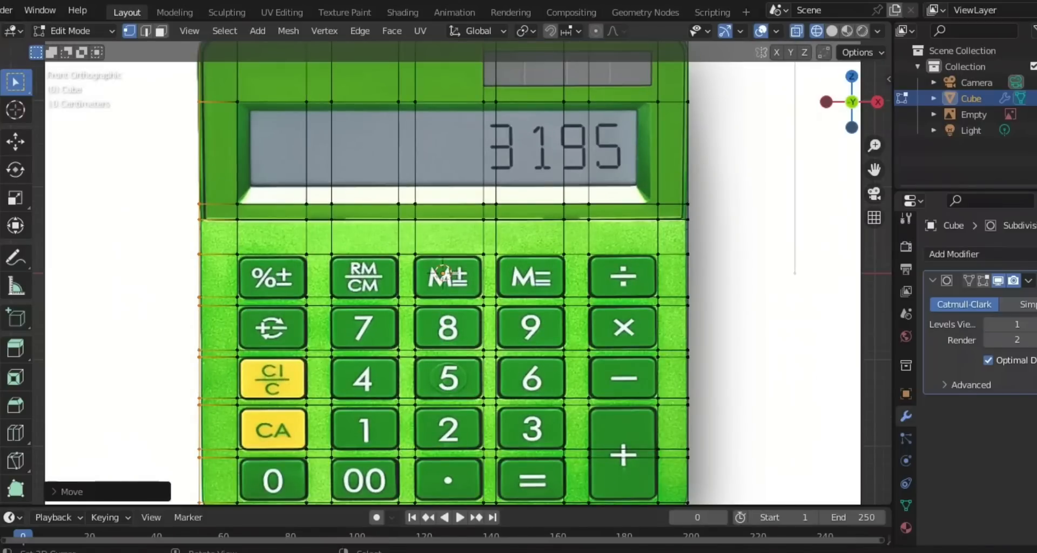
key("alt+a")
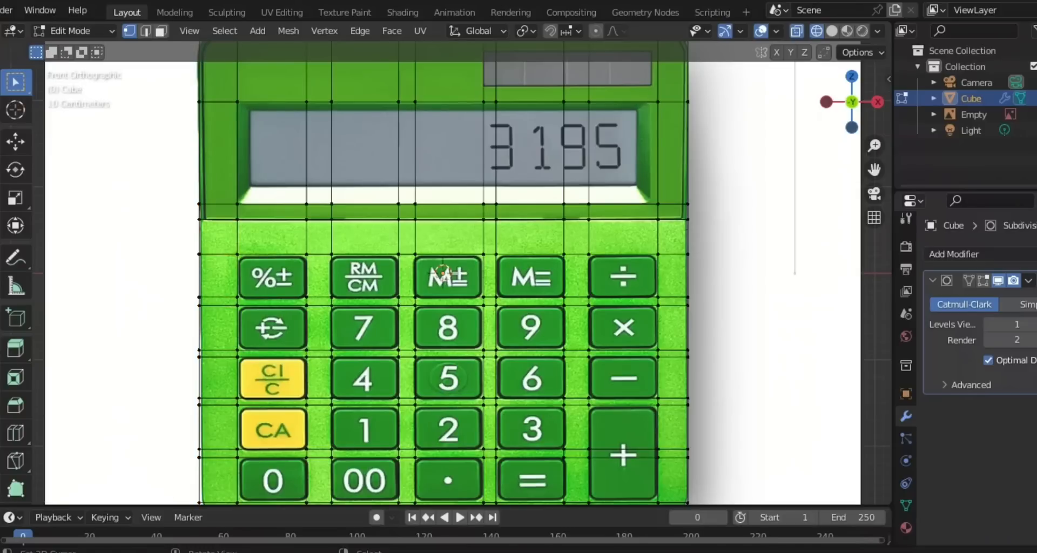
scroll(448, 276, "down", 2)
scroll(443, 273, "up", 1)
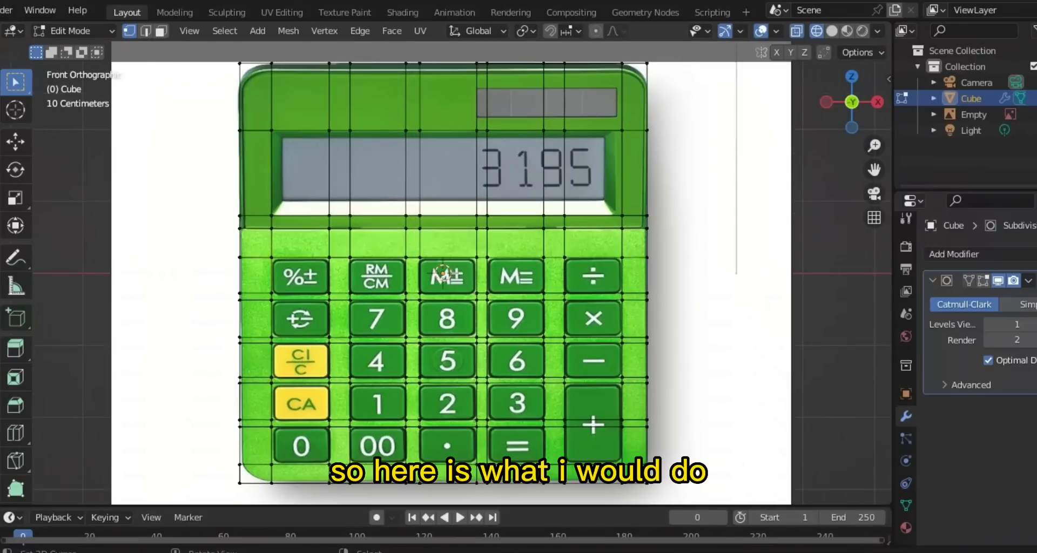
scroll(444, 273, "down", 3)
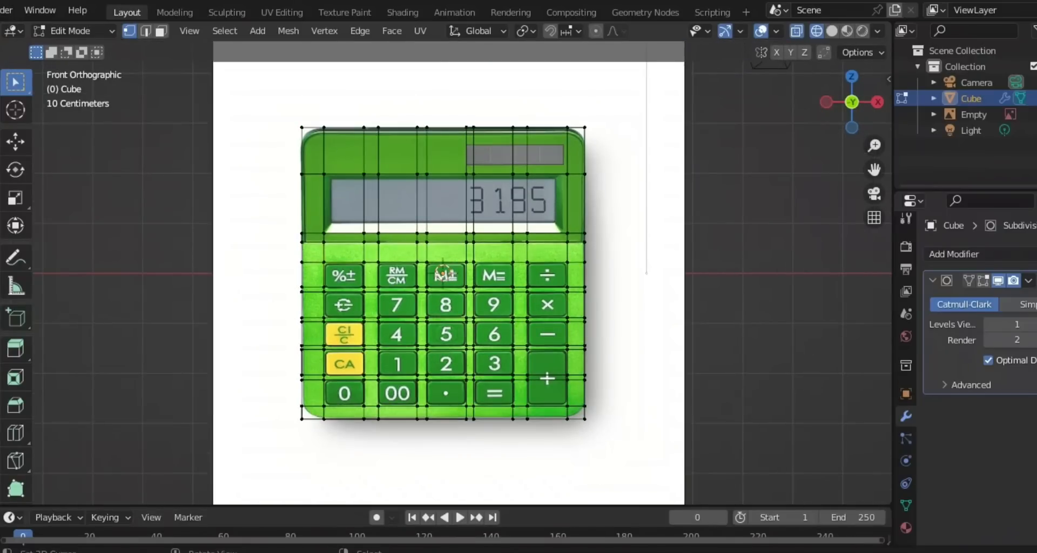
scroll(444, 272, "down", 2)
scroll(447, 277, "up", 1)
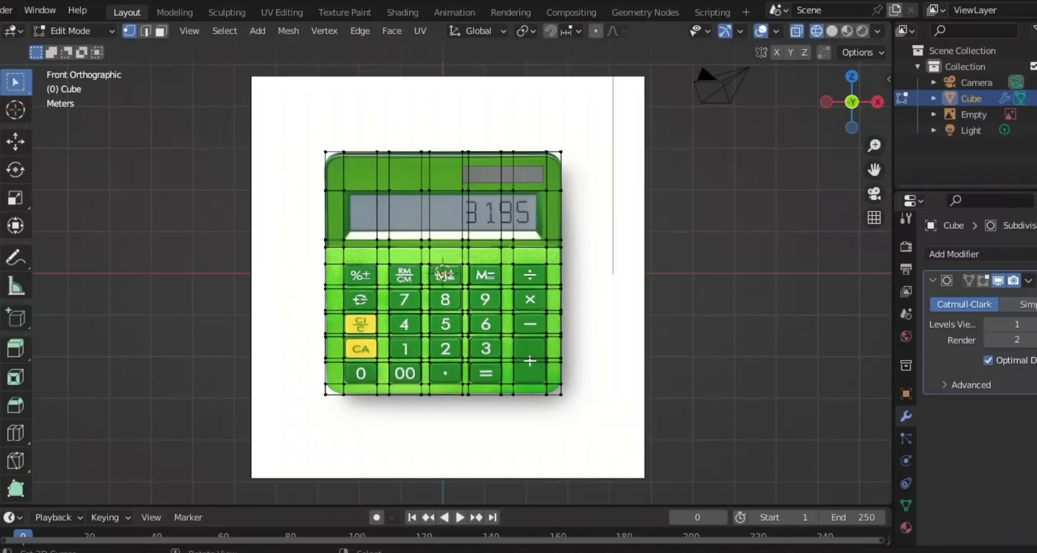
Hide the calculator reference image from the viewport and return to editing the cube mesh on its own.
key("Tab")
right_click(593, 330)
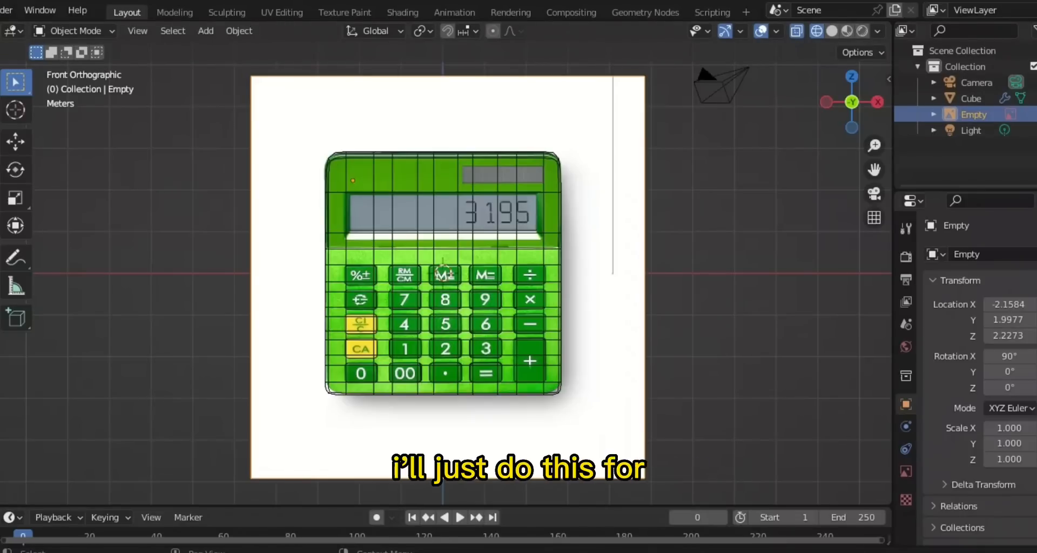
key("h")
key("alt+h")
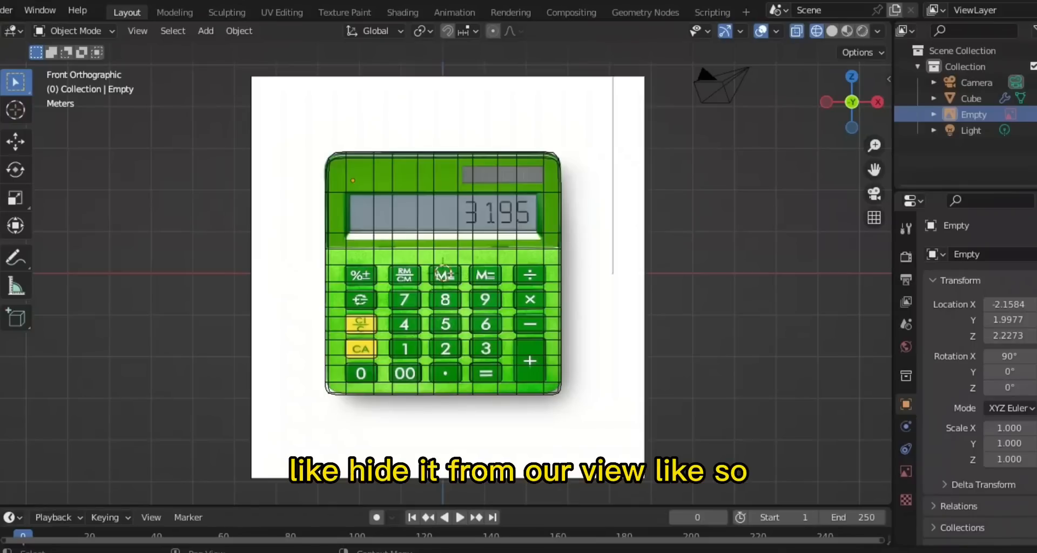
key("h")
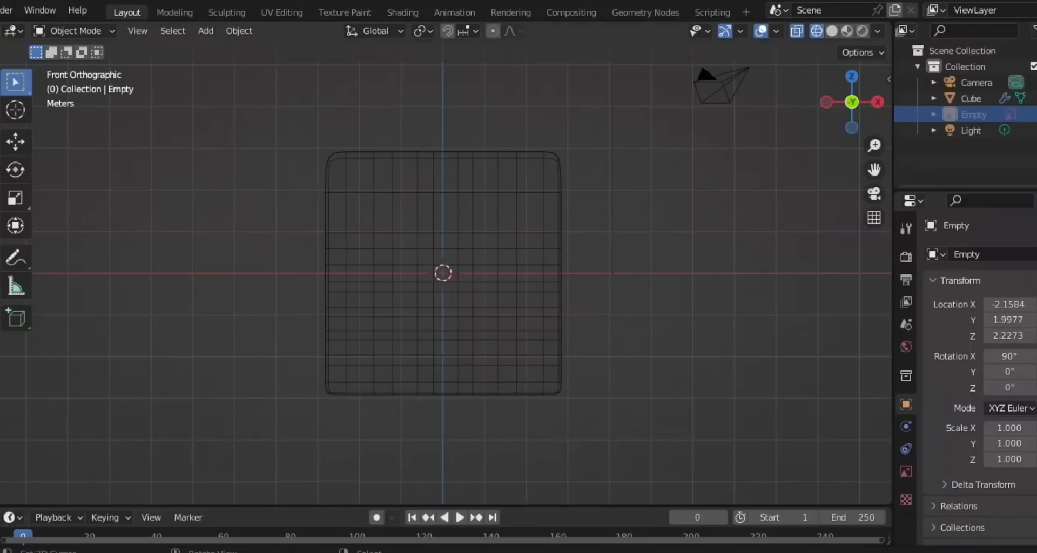
right_click(443, 273)
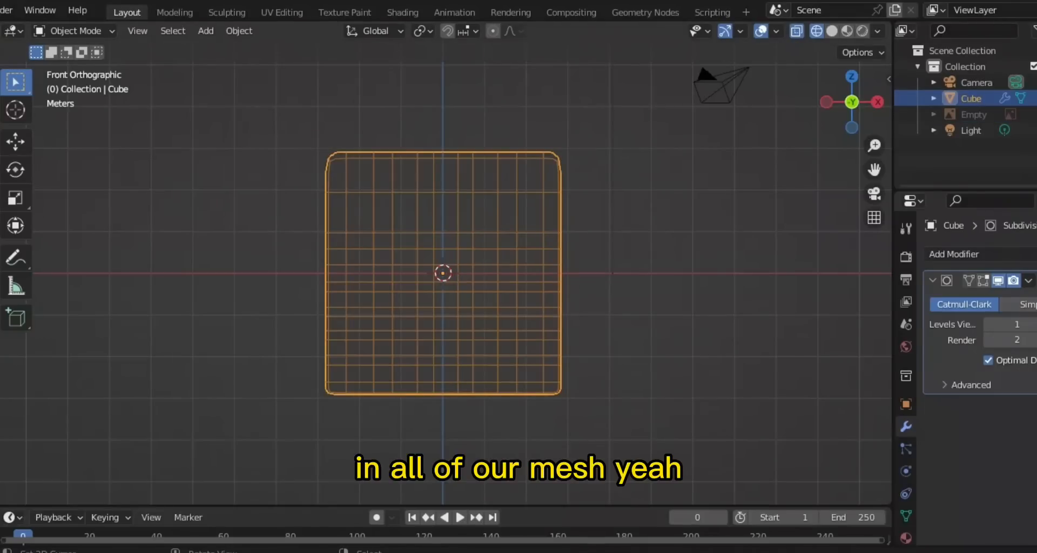
key("Tab")
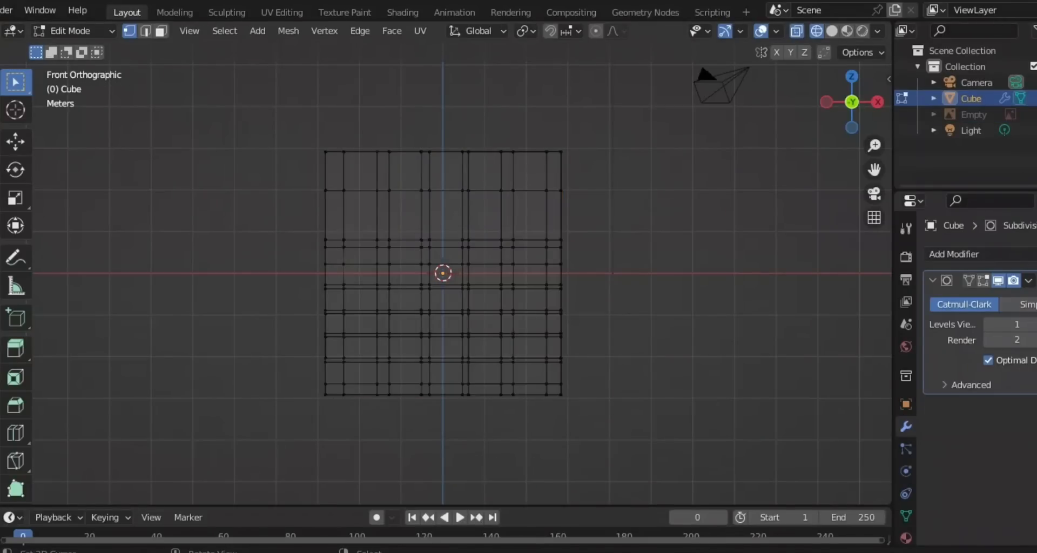
left_click(1036, 115)
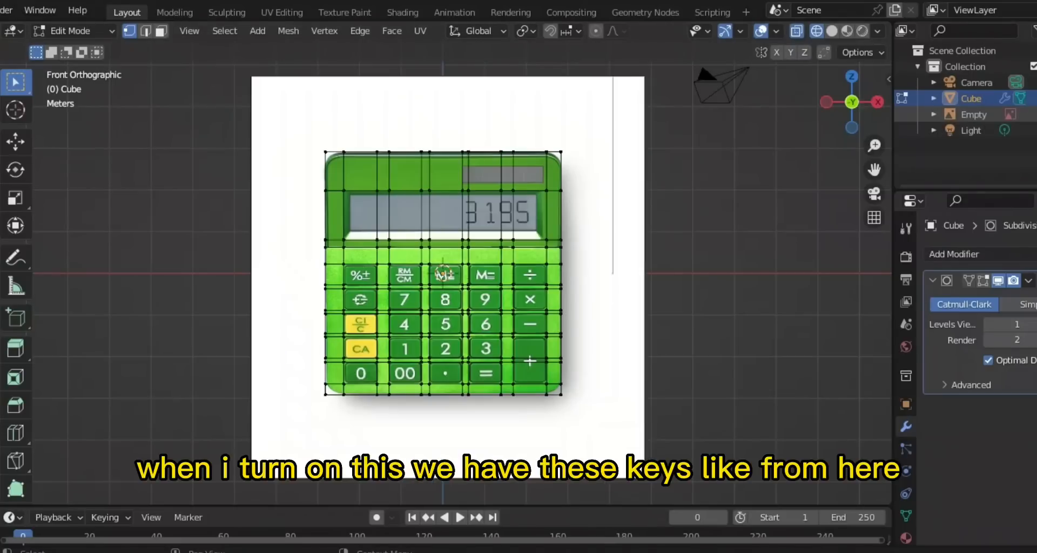
left_click(1035, 115)
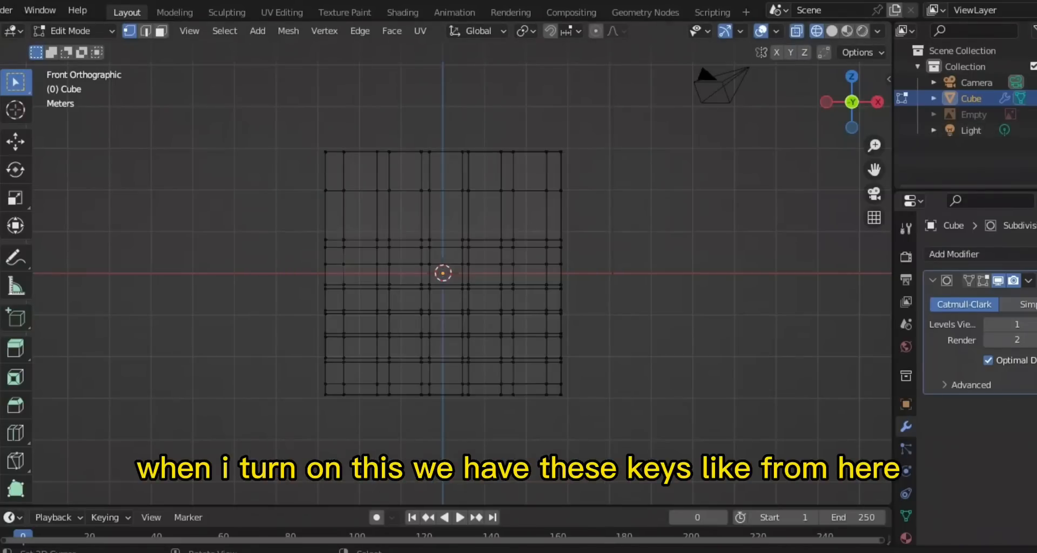
Switch the cube mesh to face selection mode and inspect its face grid at an angle.
mouse_move(343, 264)
middle_mouse_down()
mouse_move(398, 243)
mouse_move(342, 265)
middle_mouse_up()
middle_click_drag(443, 273, 426, 289)
scroll(443, 273, "up", 4)
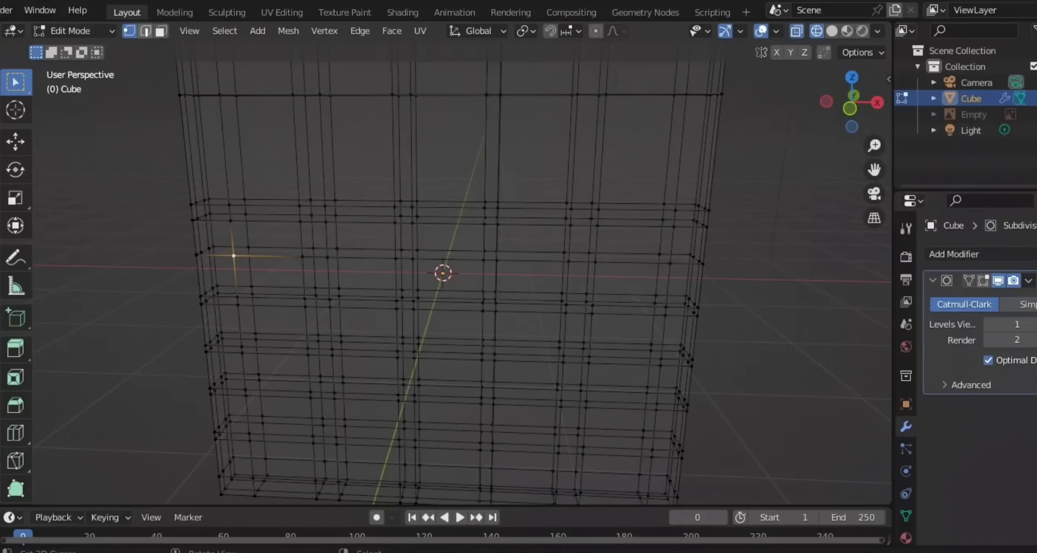
key("3")
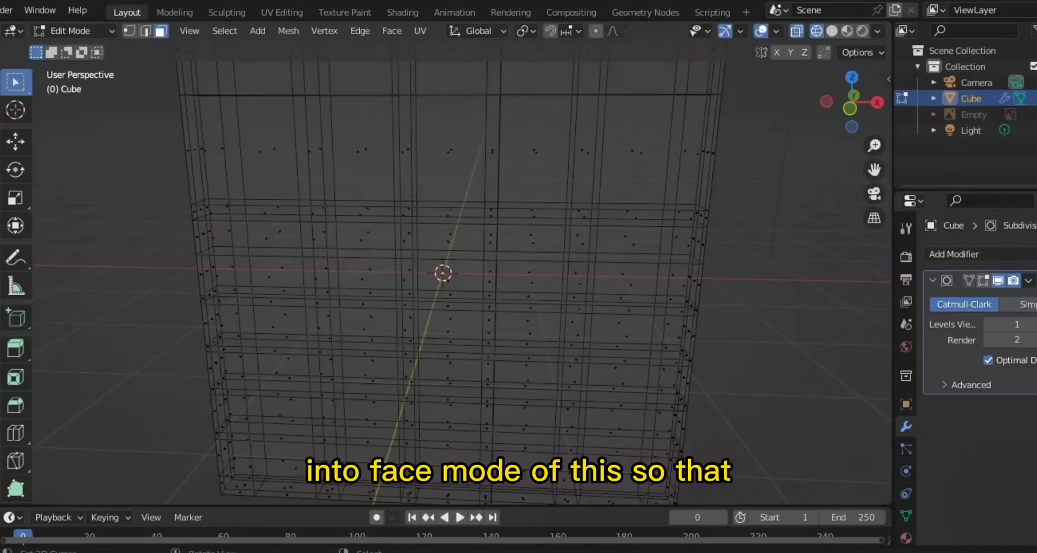
middle_click_drag(442, 303, 635, 279)
scroll(635, 278, "up", 4)
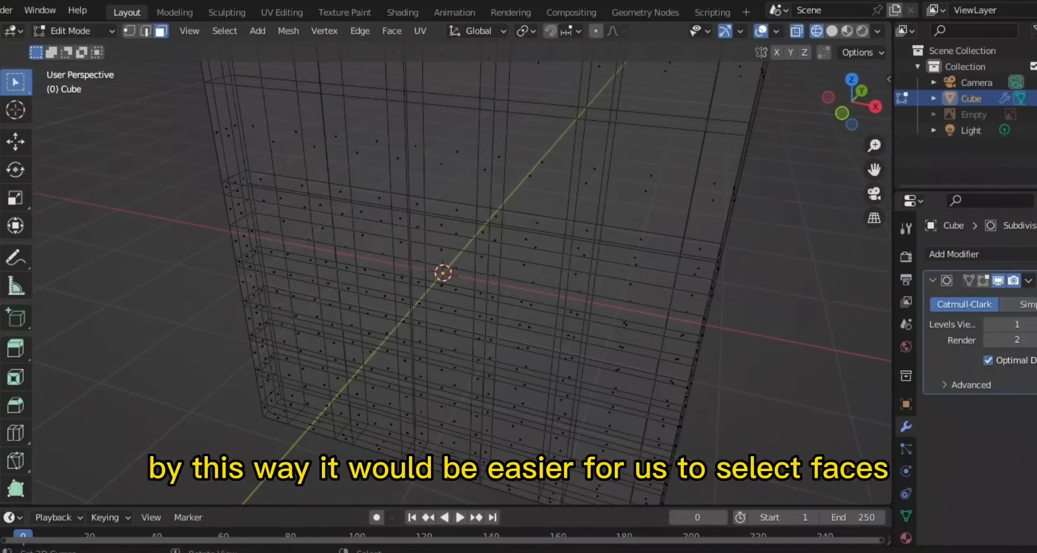
middle_click_drag(486, 302, 516, 276)
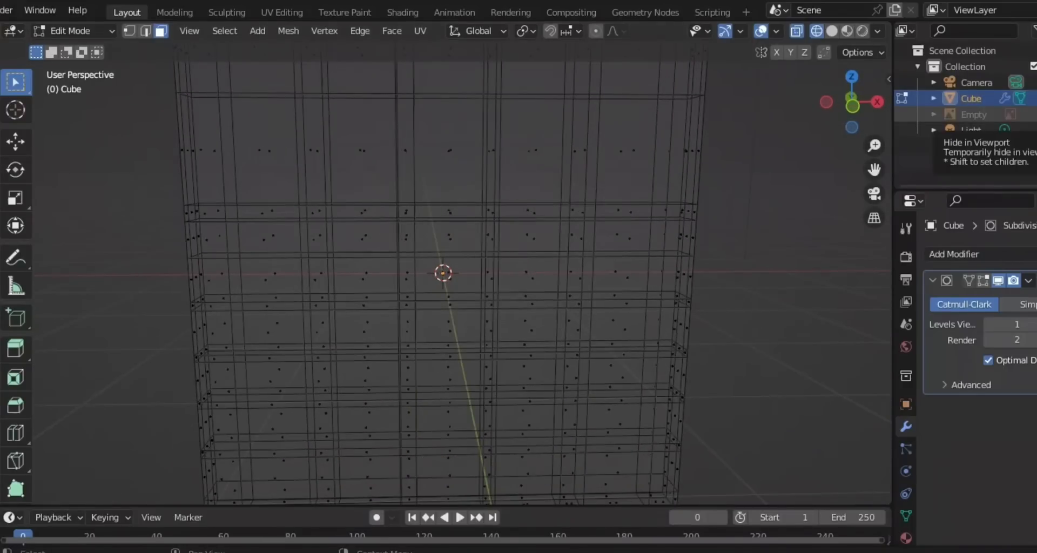
Show the calculator reference image again and select the mesh face over the %± key in front view.
left_click(1034, 114)
mouse_move(486, 270)
middle_mouse_down()
mouse_move(518, 291)
mouse_move(496, 260)
middle_mouse_up()
key("KP_1")
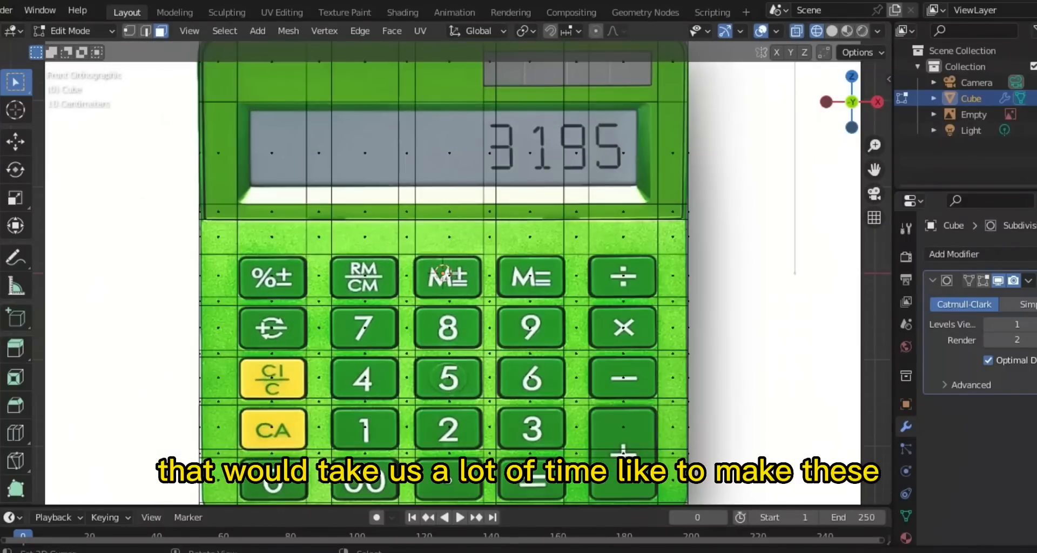
scroll(443, 273, "down", 2)
scroll(443, 273, "up", 5)
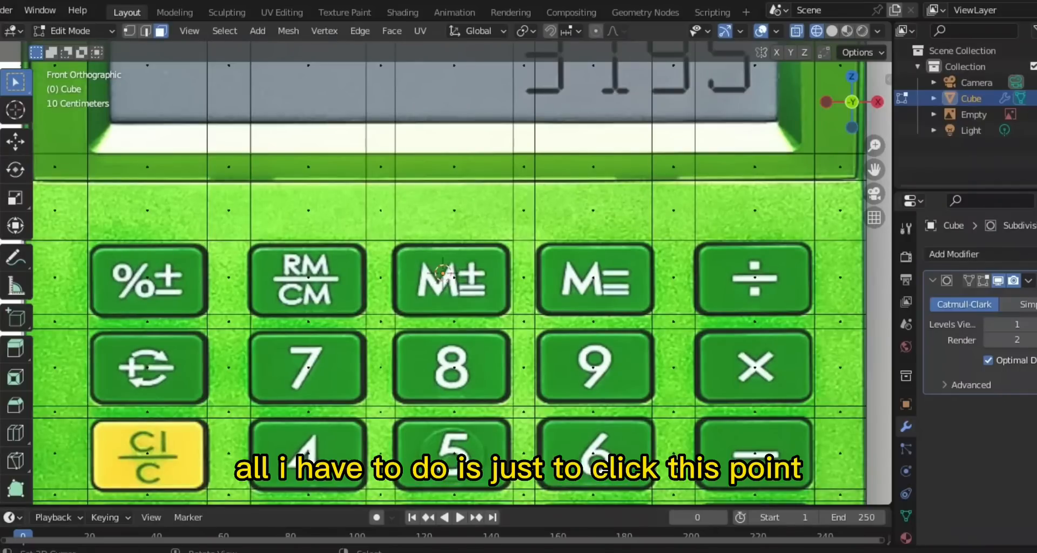
right_click(147, 277)
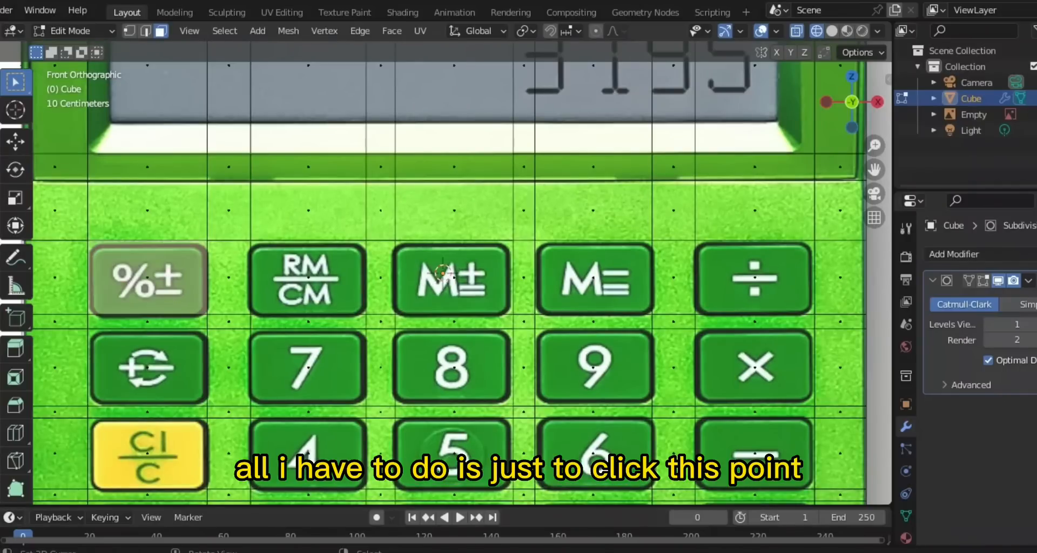
Examine the selected %± key face from an angle, from the front and from the right side.
middle_click_drag(335, 276, 432, 291)
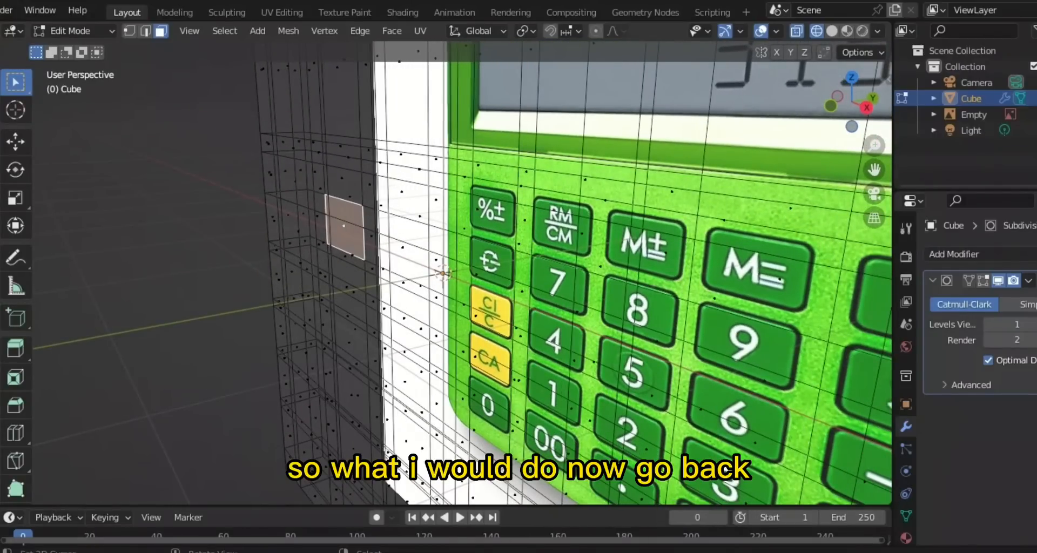
key("KP_1")
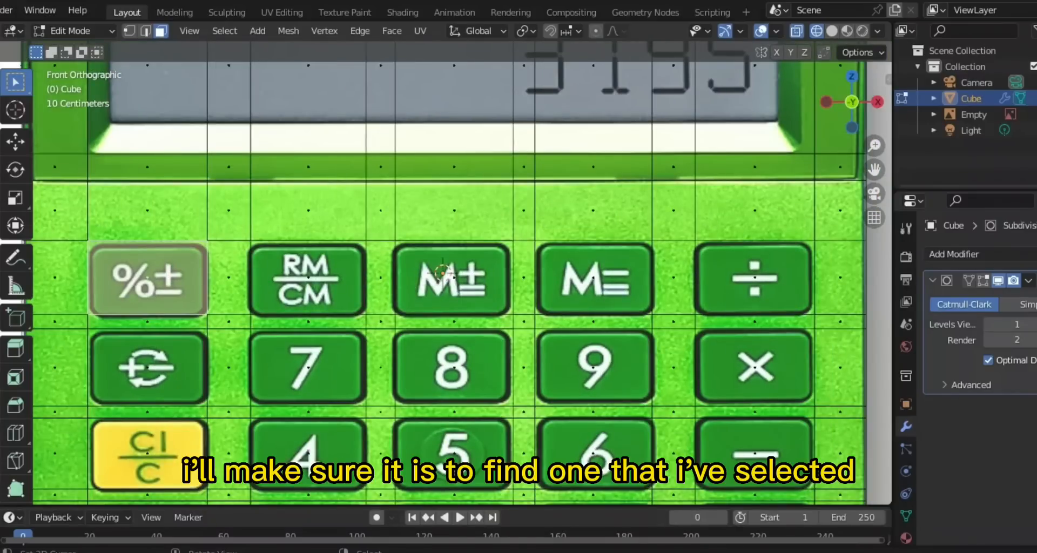
middle_click_drag(486, 270, 362, 293)
scroll(443, 273, "down", 2)
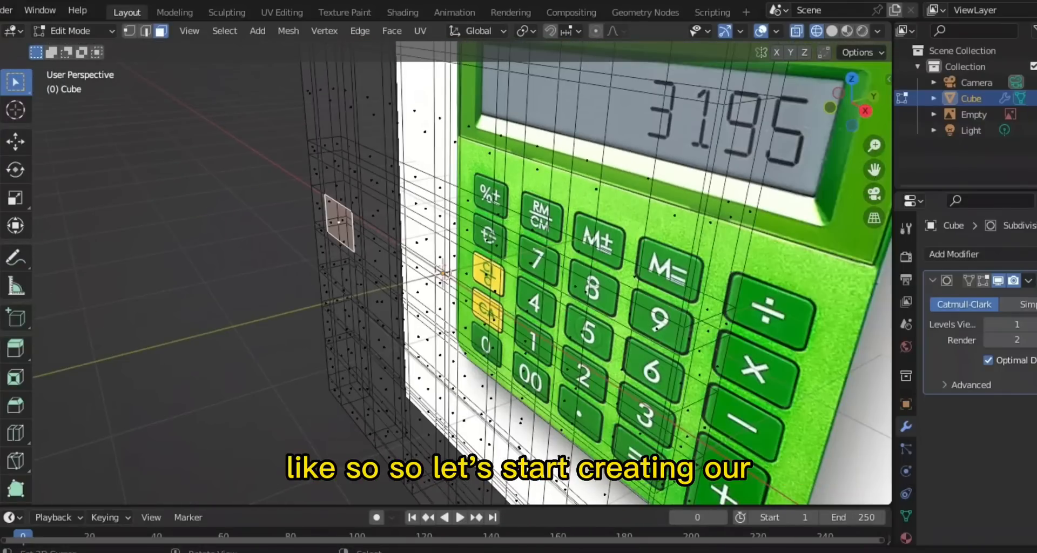
key("KP_1")
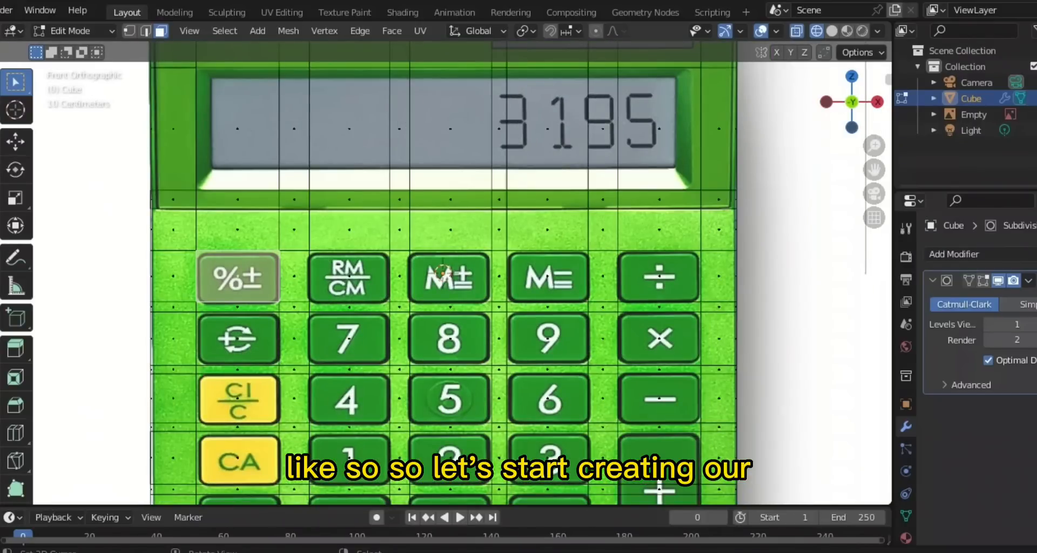
scroll(442, 273, "down", 3)
scroll(443, 273, "up", 3)
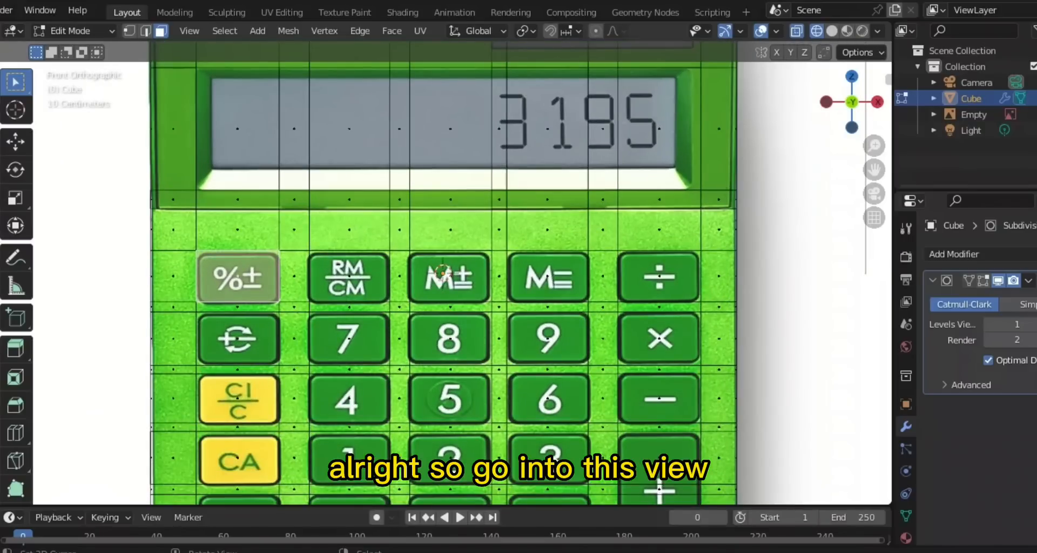
key("KP_3")
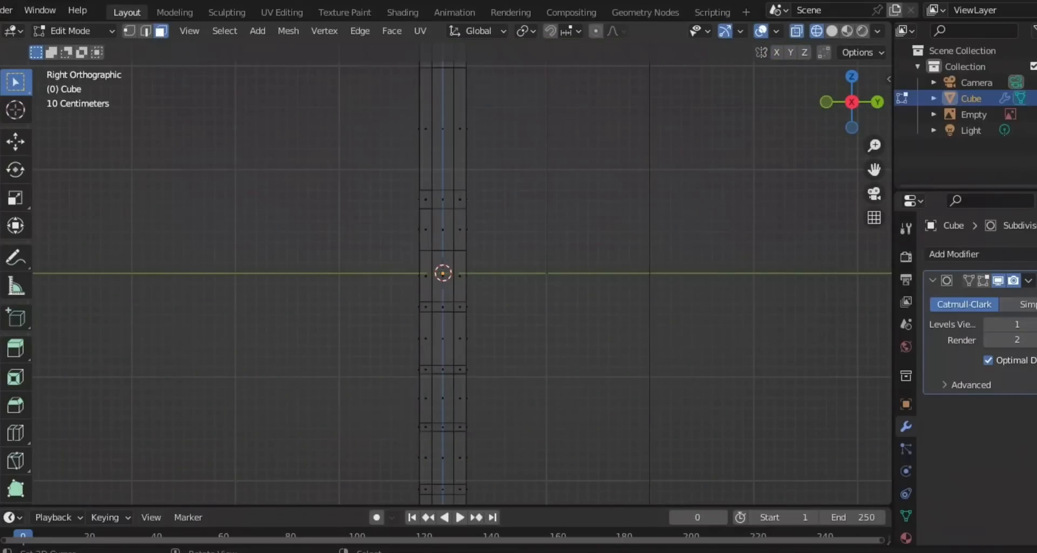
key("KP_1")
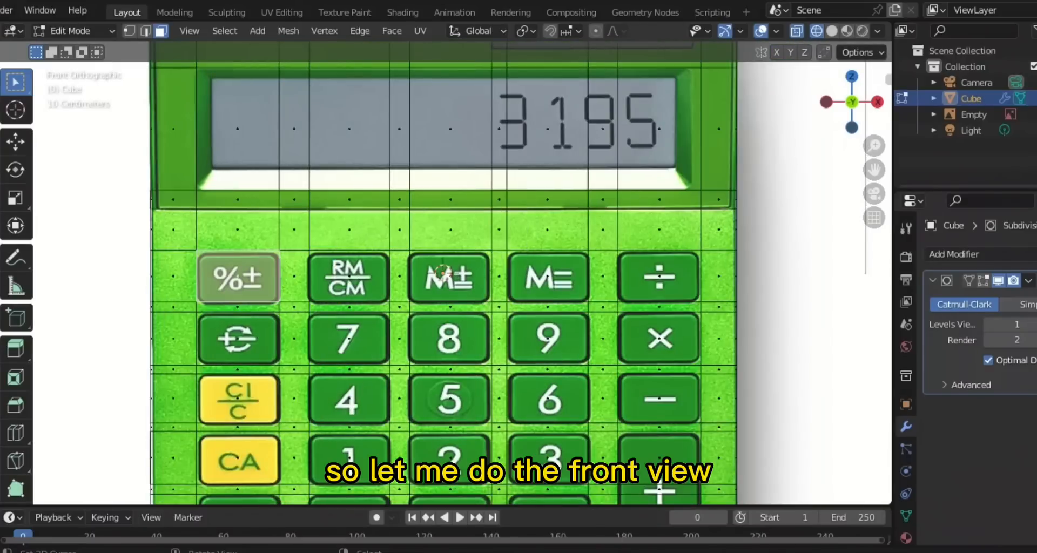
scroll(462, 273, "up", 3)
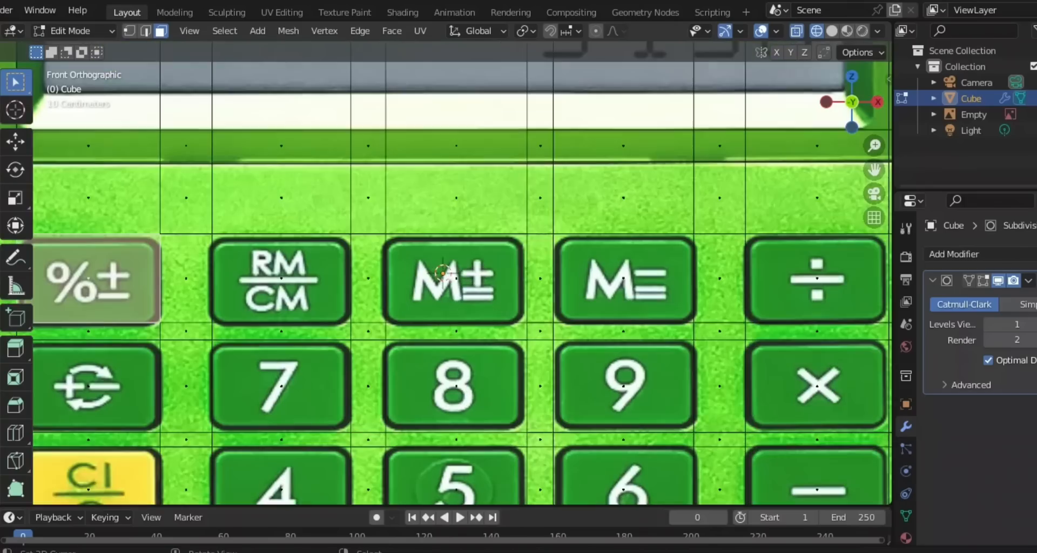
Display the mesh in solid shading and view its front face grid in perspective.
middle_click_drag(462, 273, 411, 291)
scroll(474, 291, "down", 2)
scroll(497, 303, "down", 3)
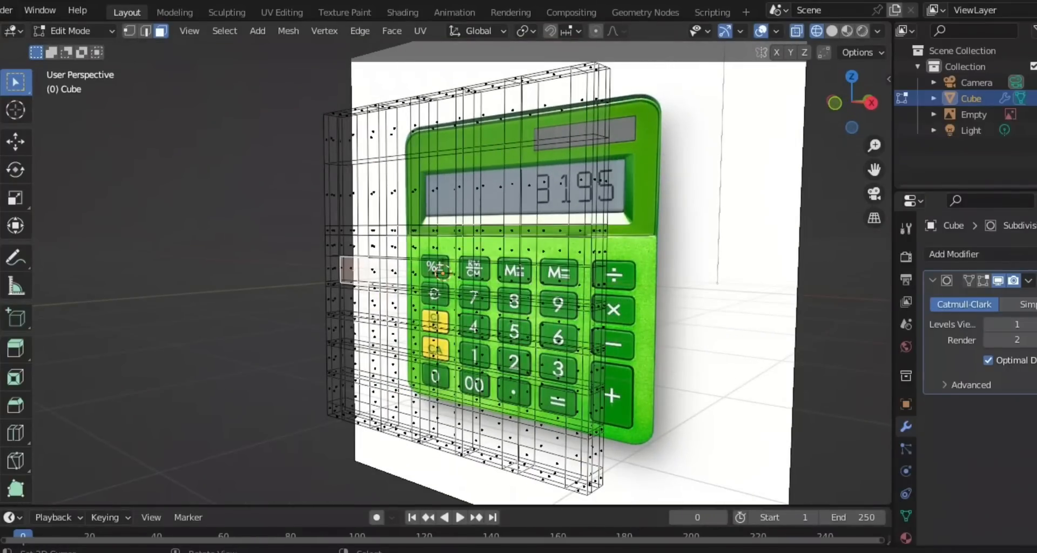
key("z")
left_click(464, 288)
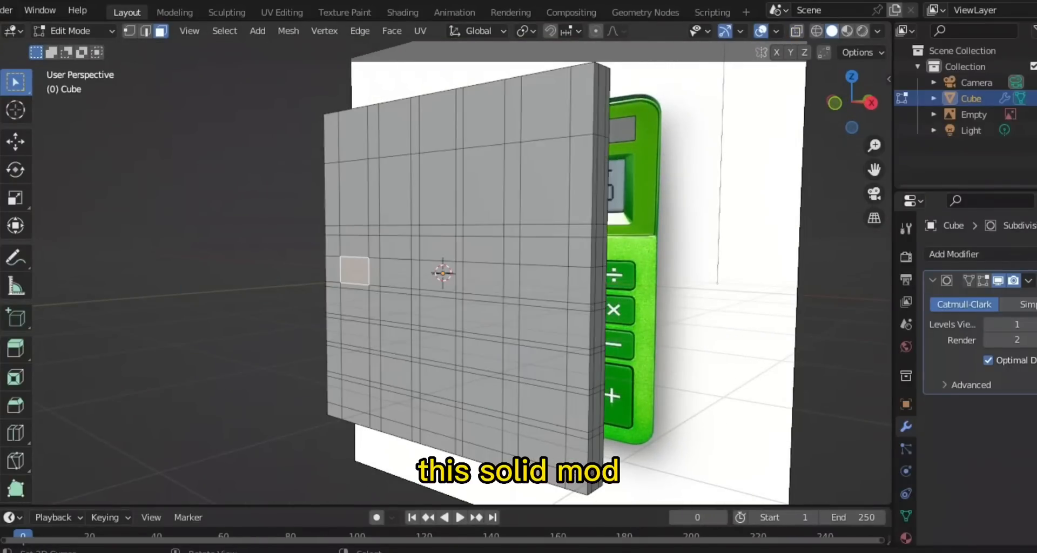
middle_click_drag(464, 292, 514, 292)
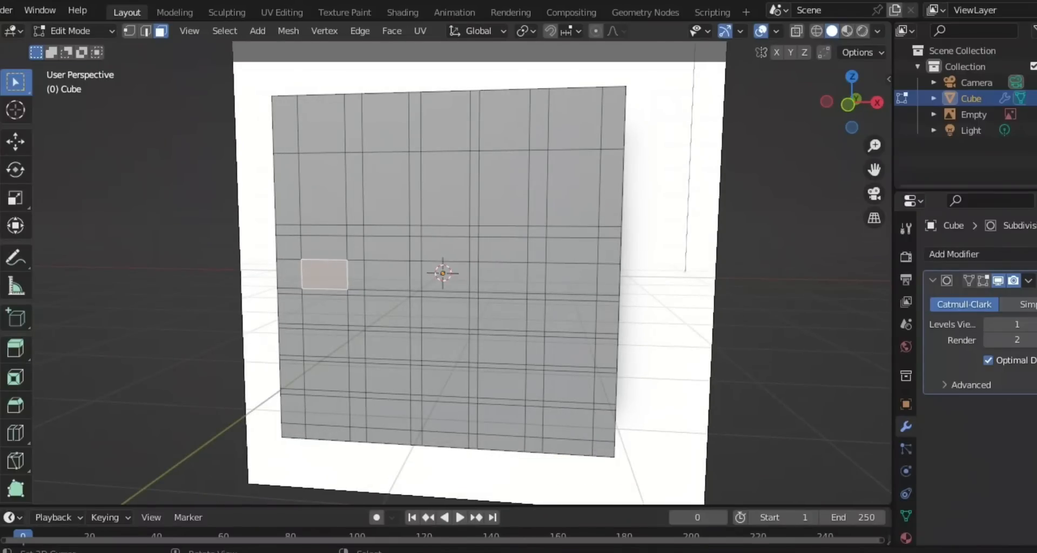
Select the front faces of the first four keys in the top key row: %±, RM/CM, M± and M=.
right_click(387, 275)
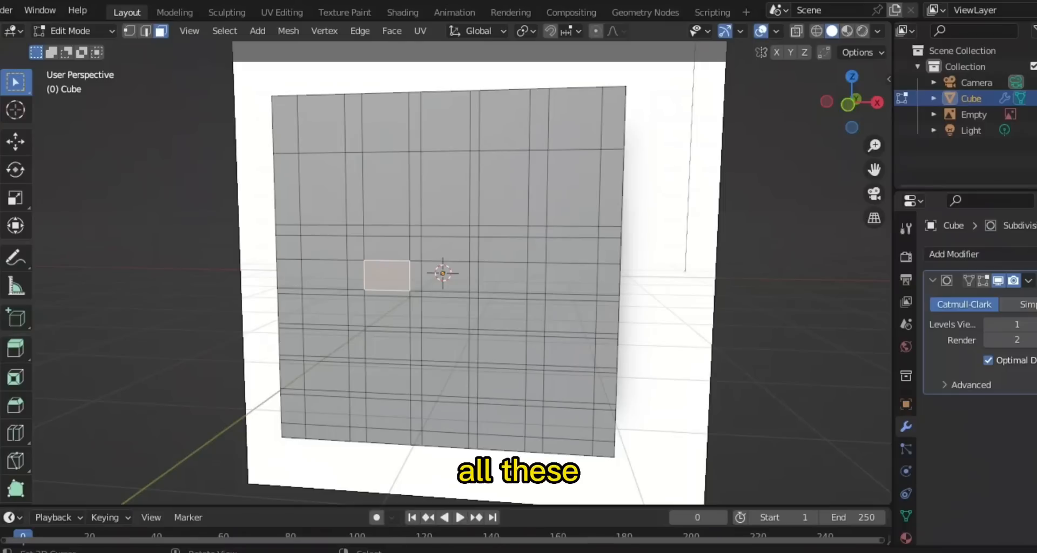
right_click(324, 275, "shift")
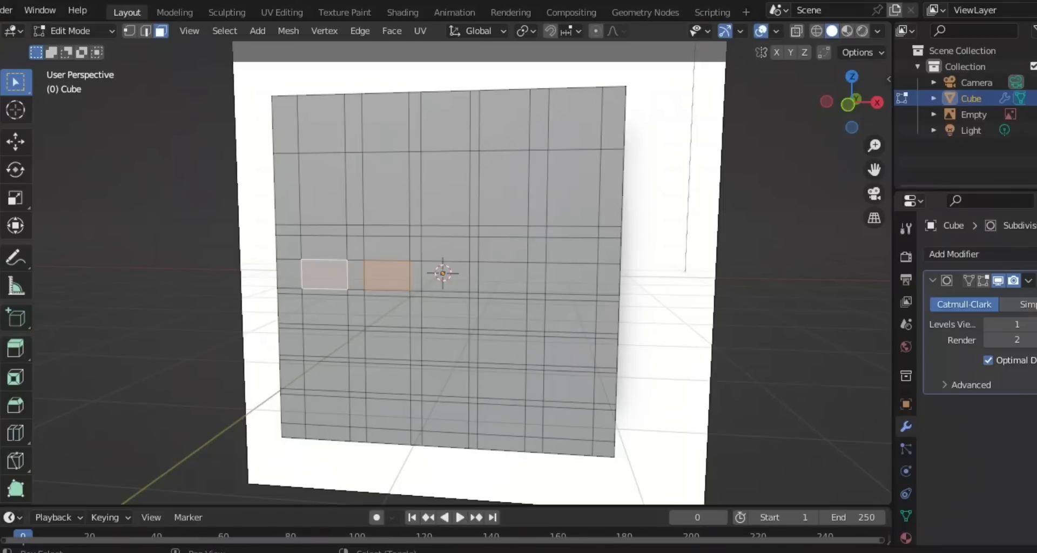
middle_click_drag(324, 275, 401, 303)
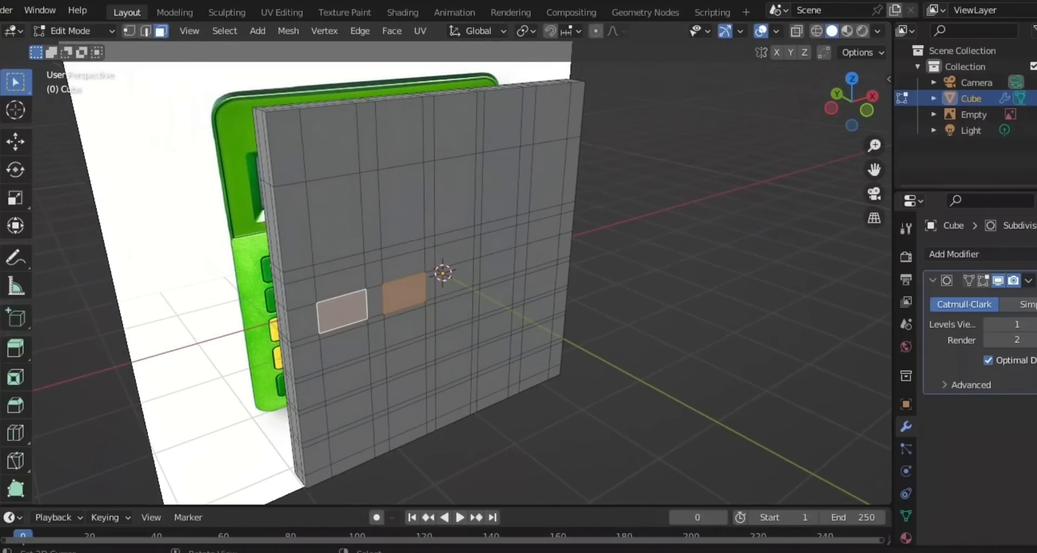
right_click(453, 277, "shift")
right_click(497, 265, "shift")
middle_click_drag(497, 265, 462, 247)
Add the first four key faces of both the second and third key rows to the selection.
right_click(325, 322, "shift")
right_click(327, 357, "shift")
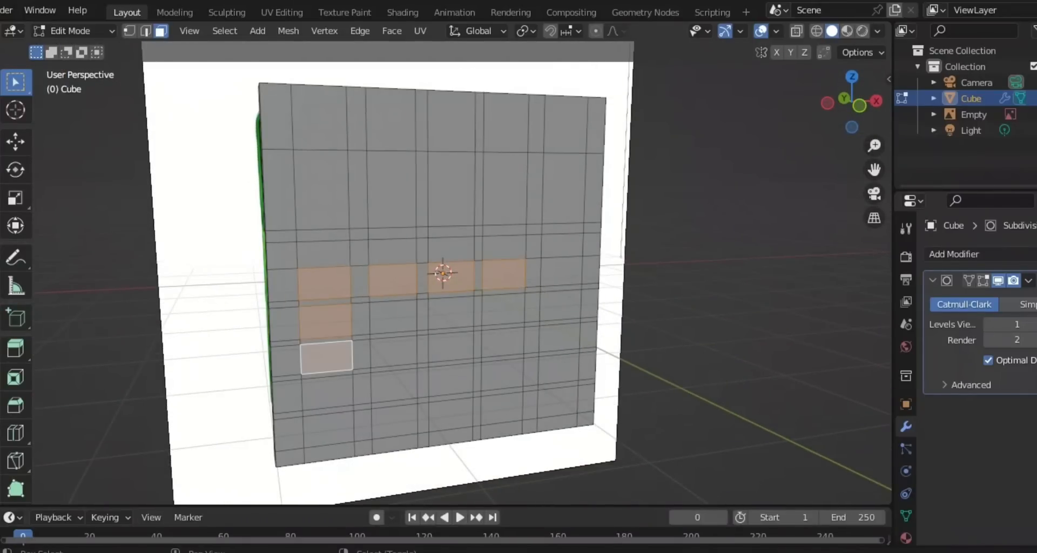
right_click(393, 352, "shift")
right_click(392, 316, "shift")
right_click(451, 313, "shift")
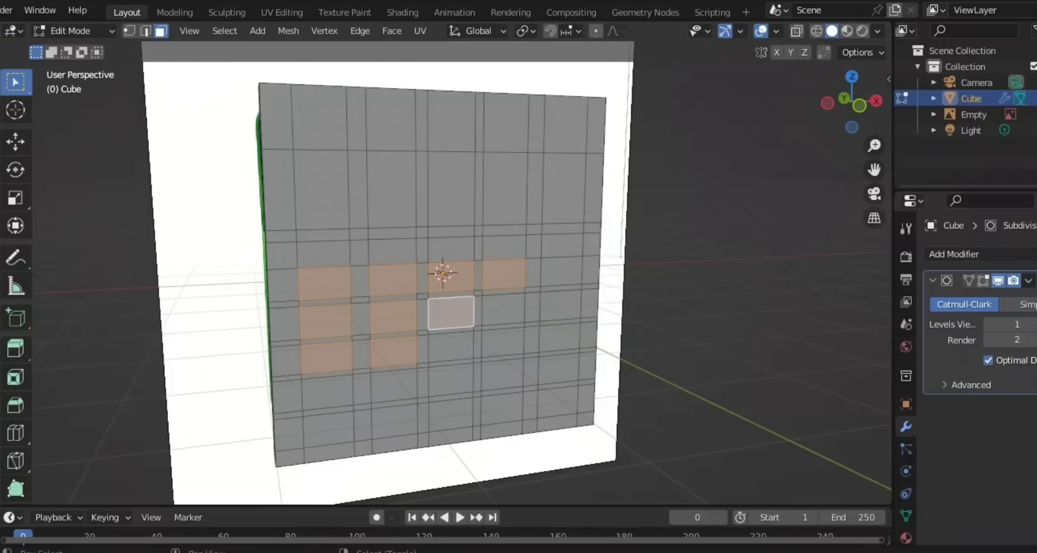
right_click(503, 309, "shift")
right_click(503, 342, "shift")
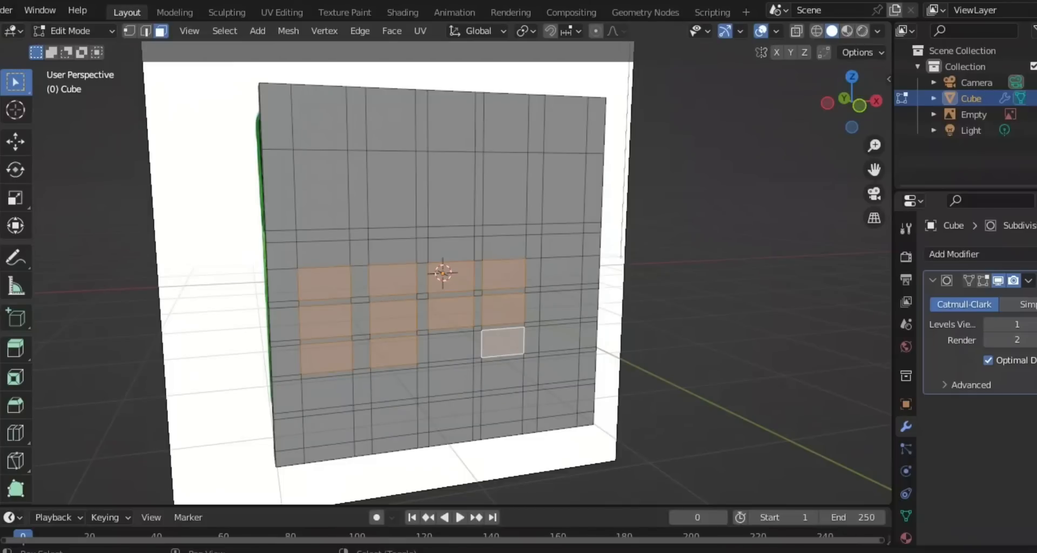
right_click(451, 346, "shift")
Add the first four key faces of the fourth key row, CA, 1, 2 and 3, to the selection.
middle_click_drag(451, 346, 350, 354)
right_click(349, 354, "shift")
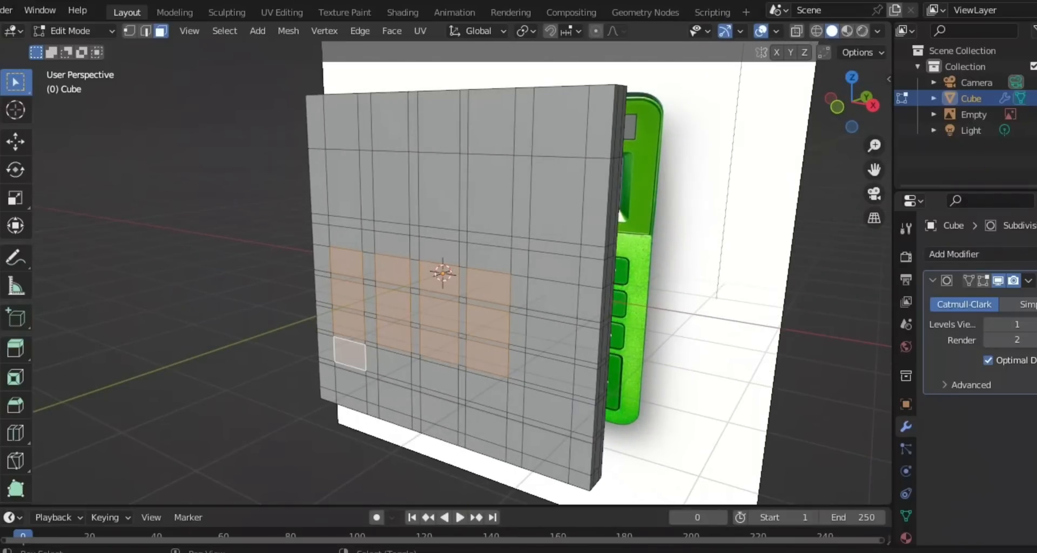
right_click(395, 366, "shift")
right_click(439, 378, "shift")
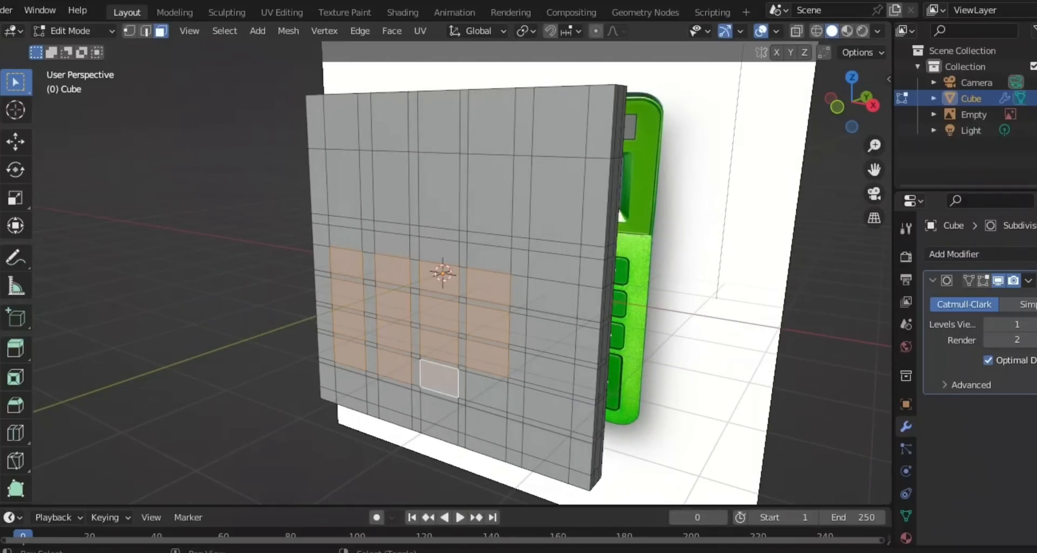
right_click(487, 391, "shift")
middle_click_drag(488, 391, 577, 391)
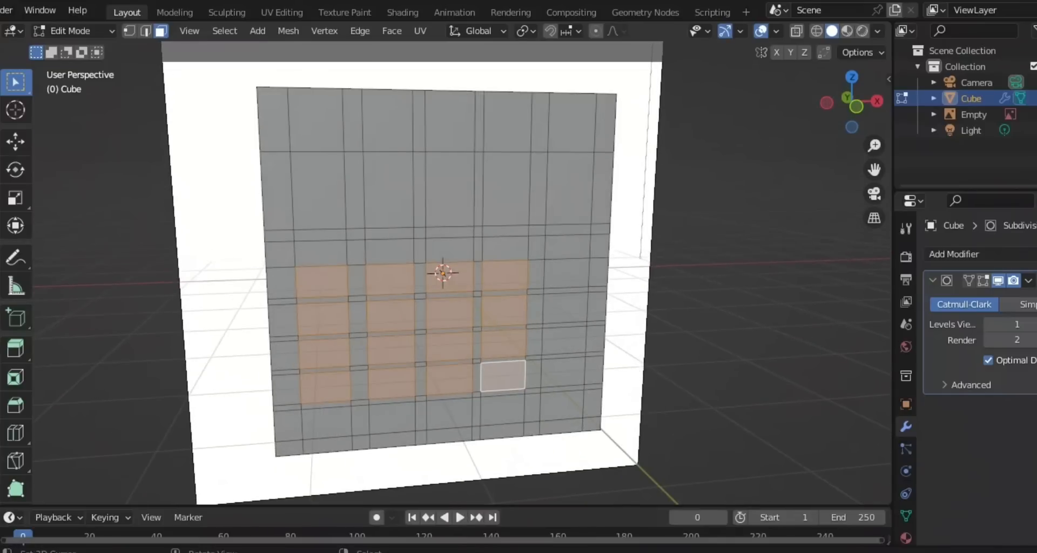
Add the 0, 00, decimal point and = key faces of the lowest key row, leaving the + key's face unselected.
right_click(327, 423, "shift")
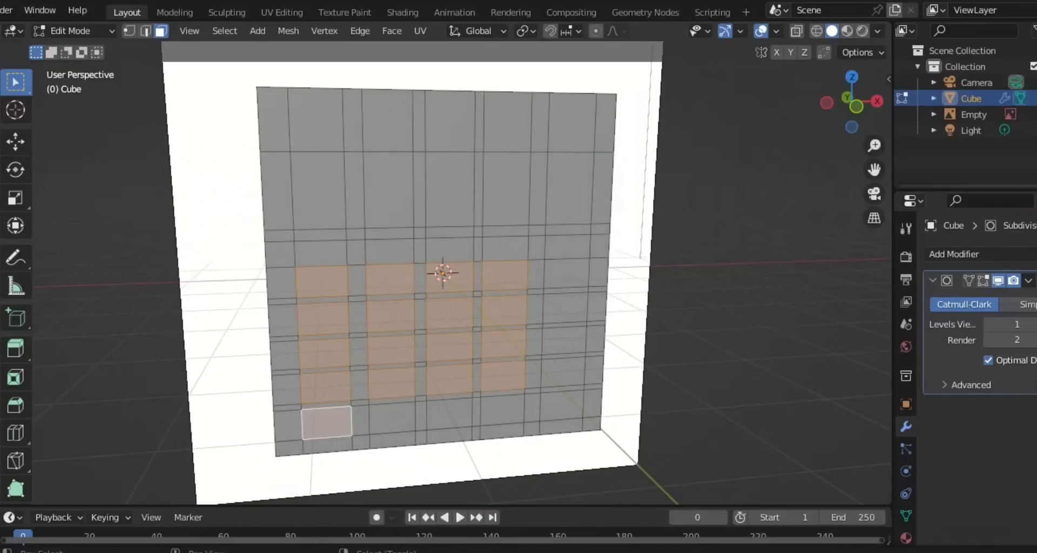
right_click(388, 418, "shift")
right_click(449, 413, "shift")
right_click(502, 408, "shift")
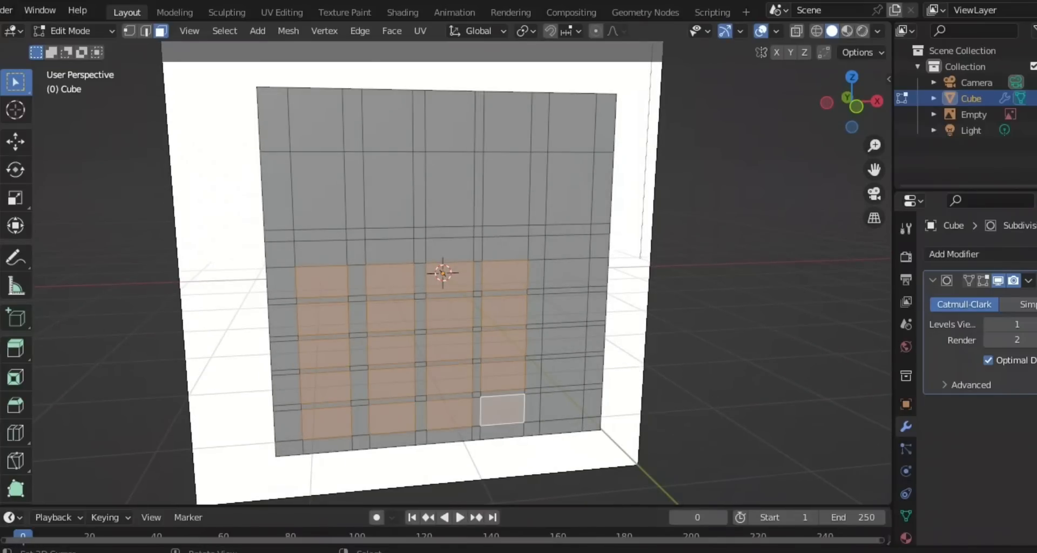
right_click(562, 405, "shift")
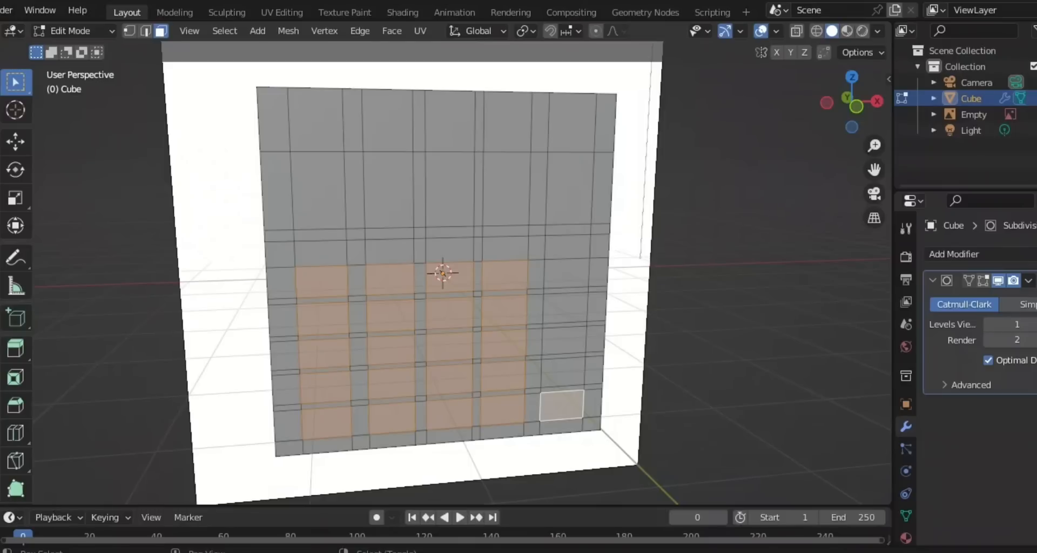
right_click(562, 406, "shift")
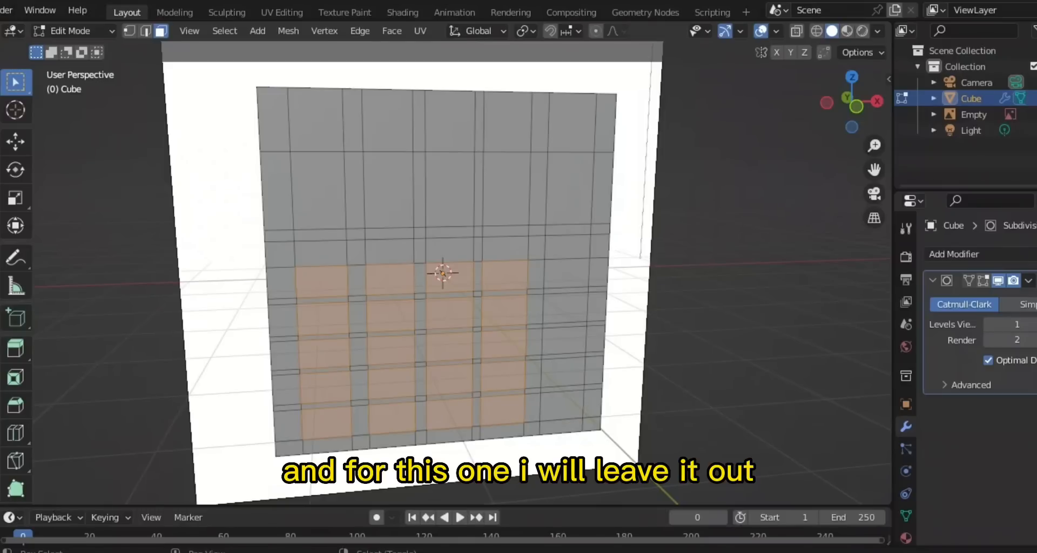
Add the −, × and ÷ key faces in the last key column to the selection.
right_click(563, 340, "shift")
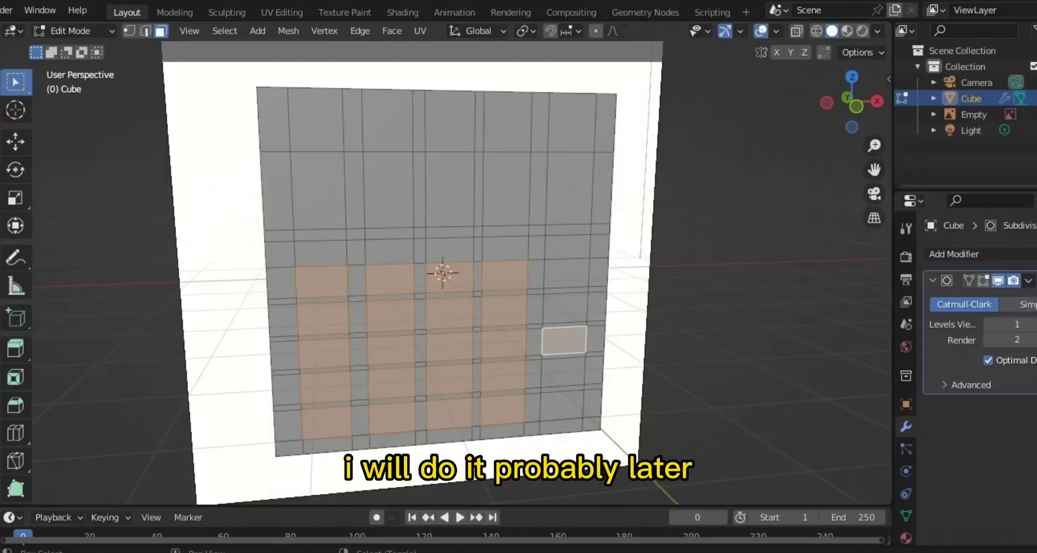
right_click(565, 308, "shift")
right_click(565, 277, "shift")
middle_click_drag(565, 276, 474, 275)
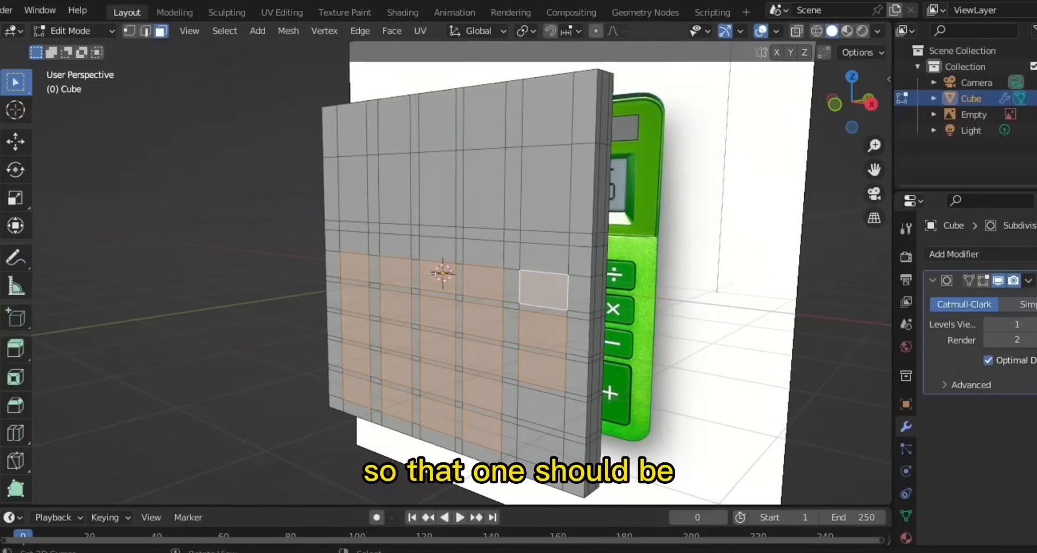
Display the mesh in wireframe from the front to compare the selected faces with the reference's keys.
key("KP_1")
key("Tab")
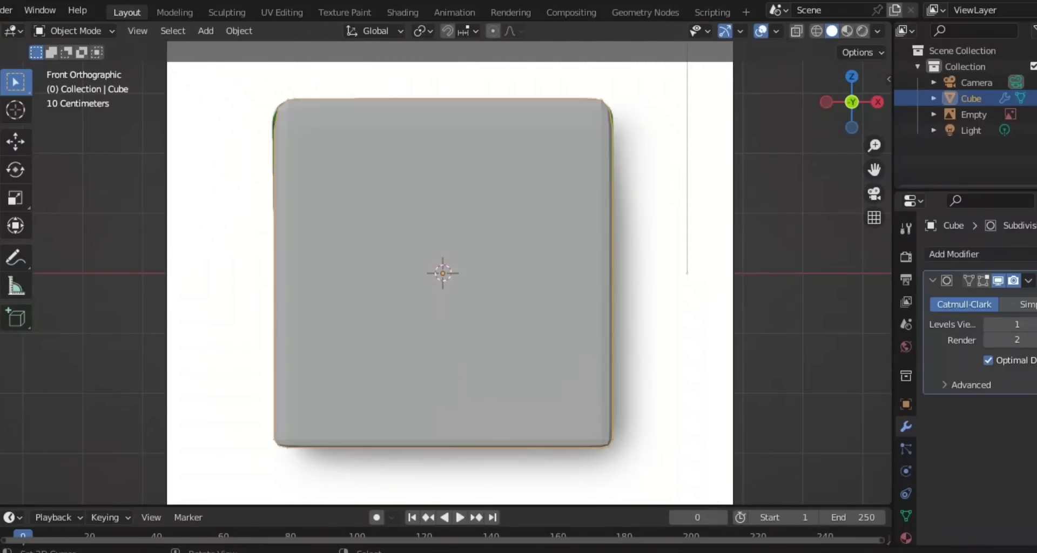
key("Tab")
key("z")
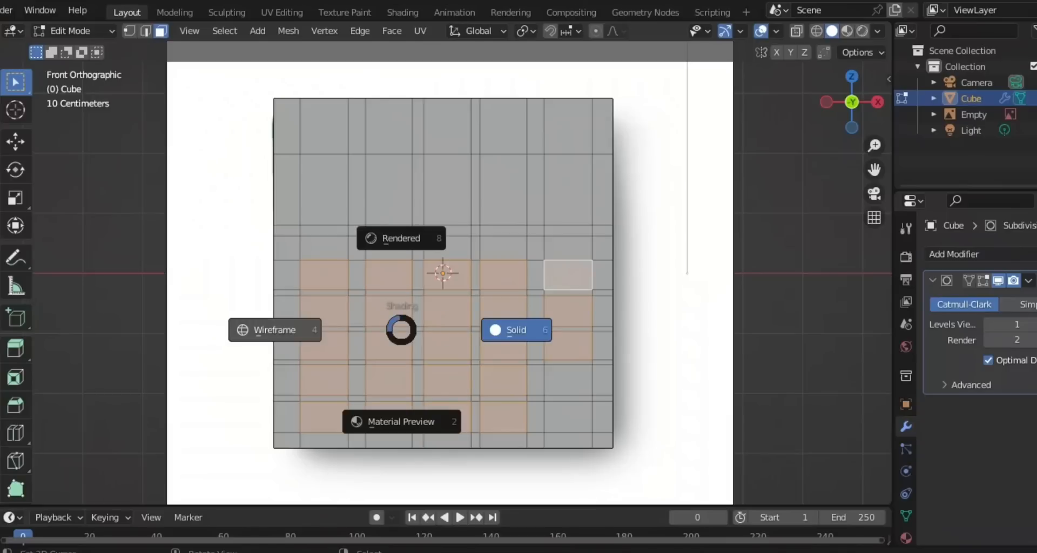
left_click(274, 329)
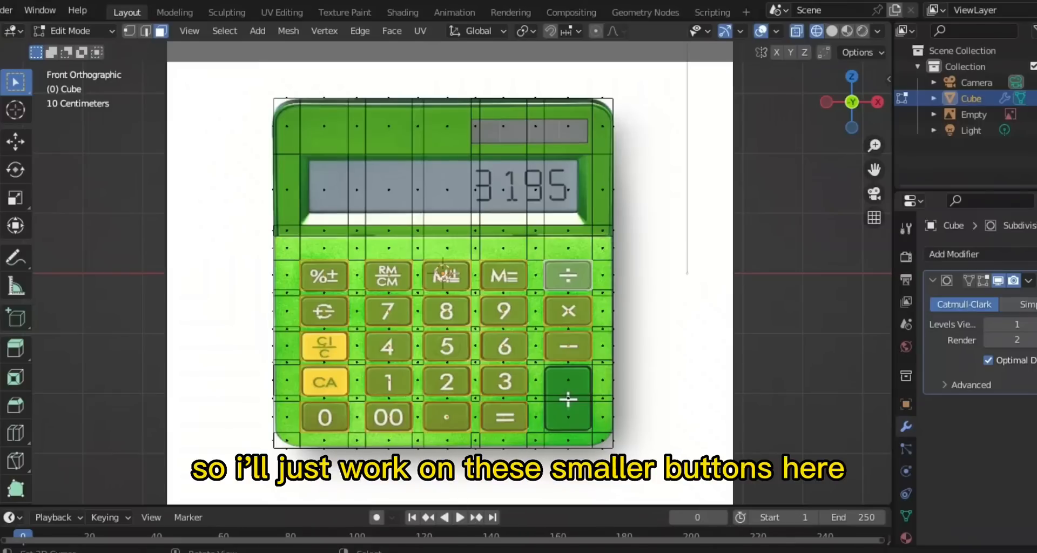
Extrude the selected key faces inward along the Y axis by about 0.08 m to recess them into the body.
key("KP_3")
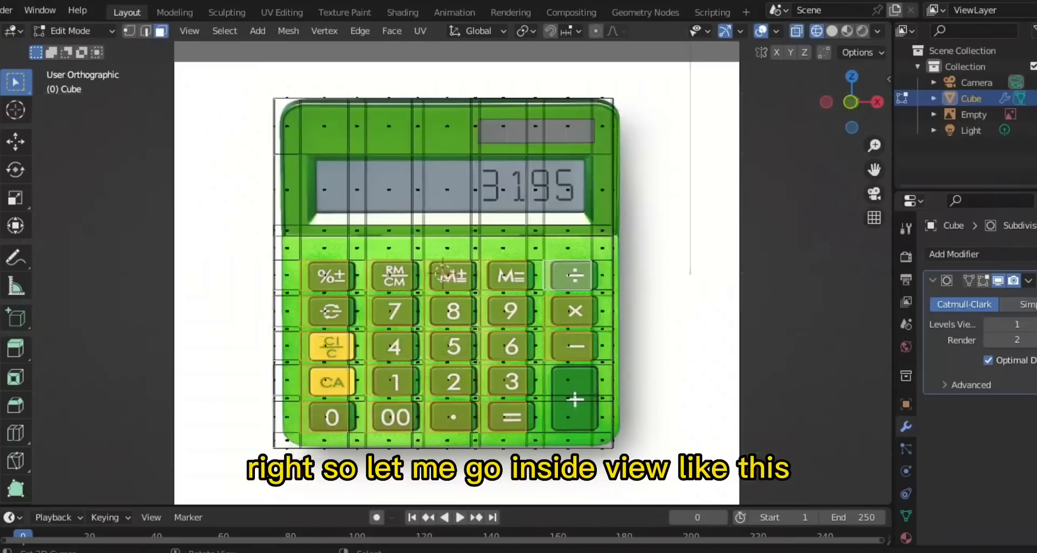
scroll(443, 272, "up", 2)
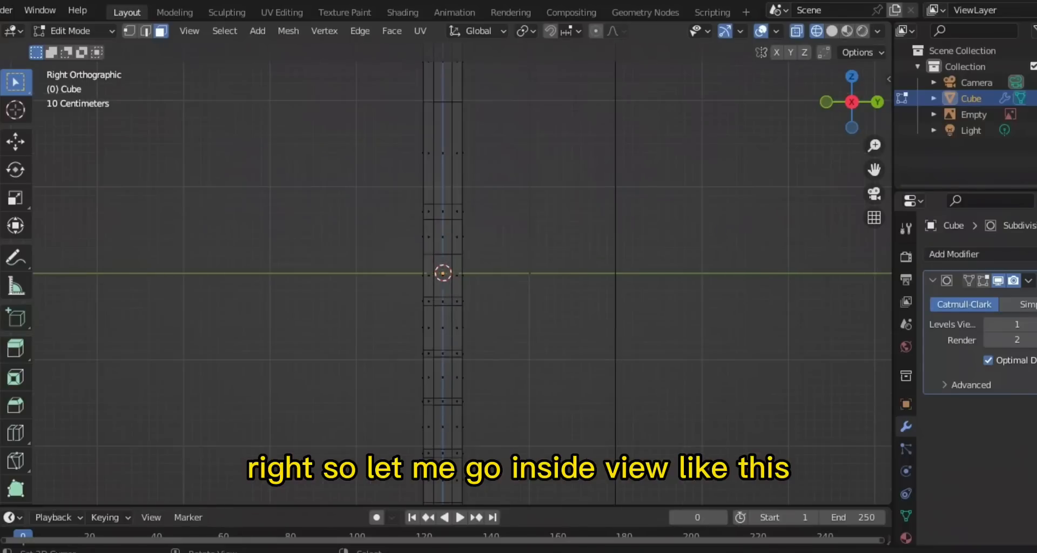
middle_click_drag(443, 273, 544, 205, "shift")
scroll(462, 284, "up", 2)
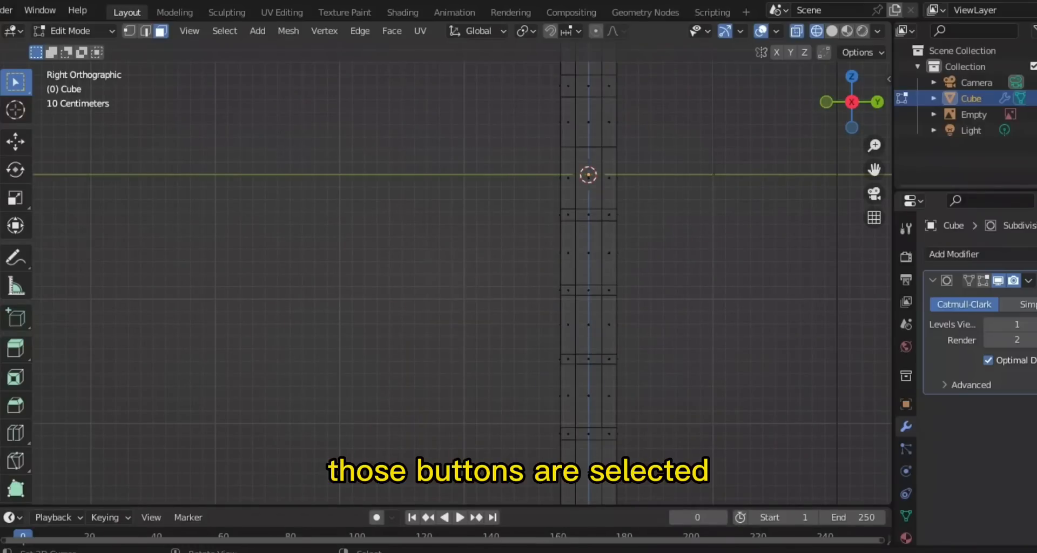
key("e")
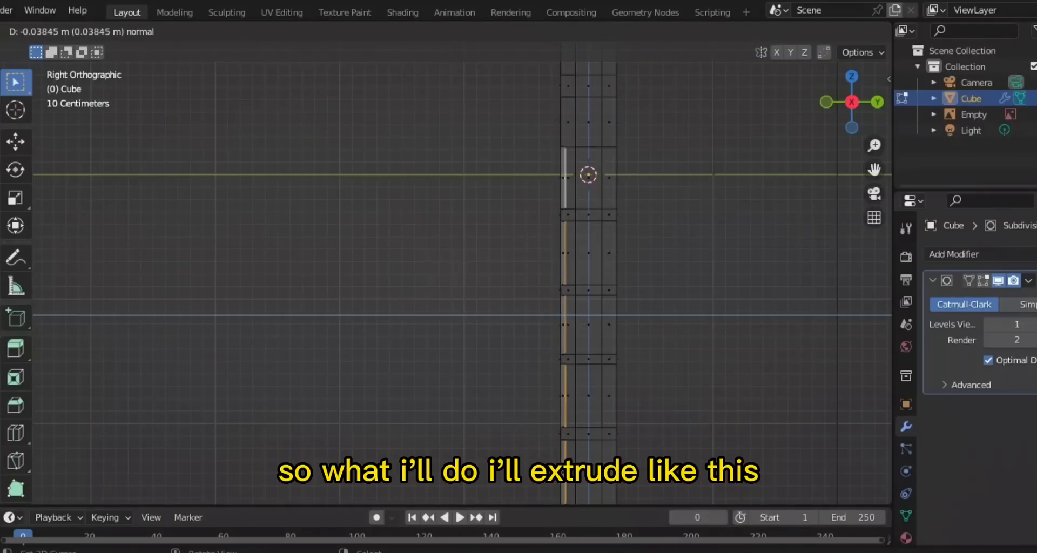
key("Escape")
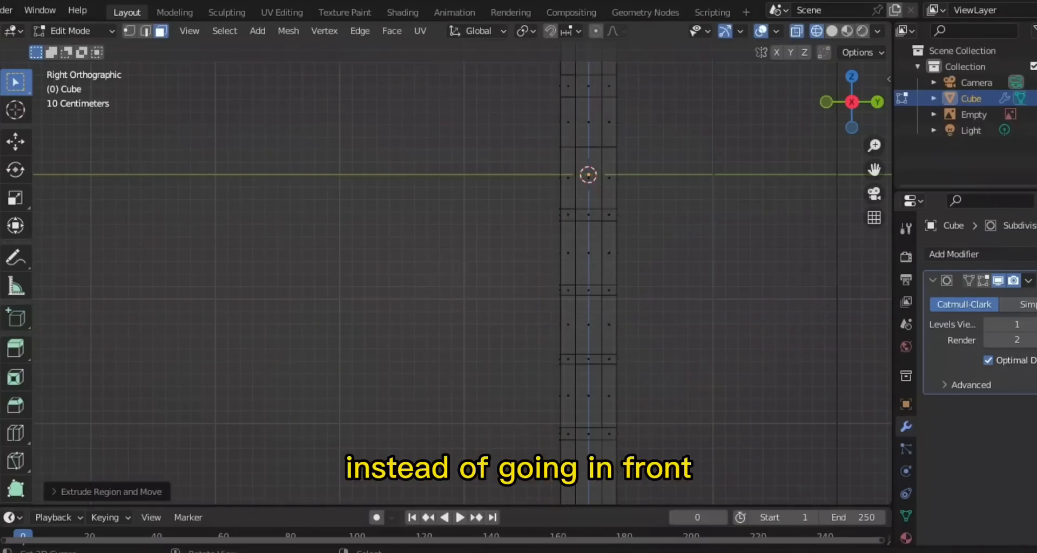
key("g")
key("y")
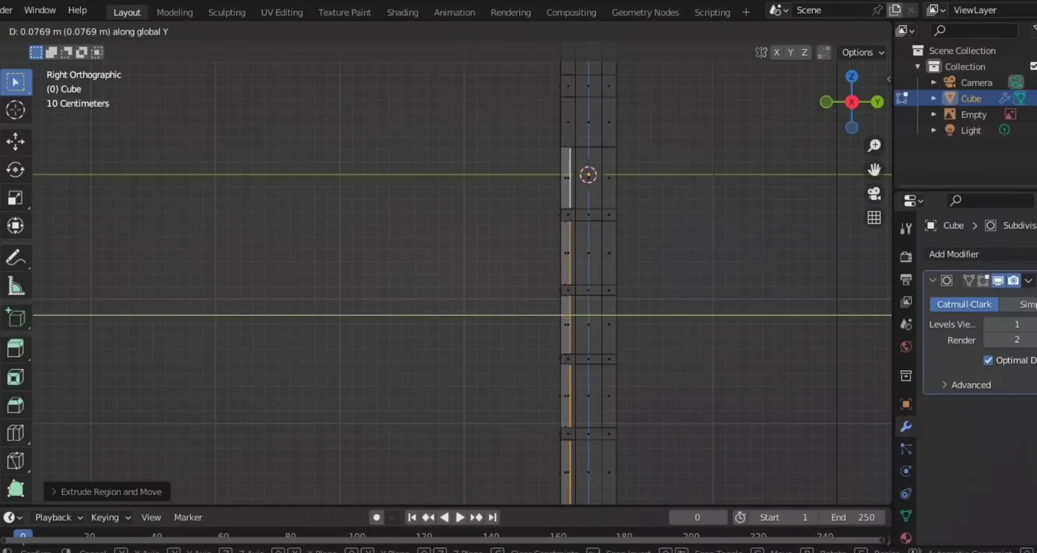
key("Return")
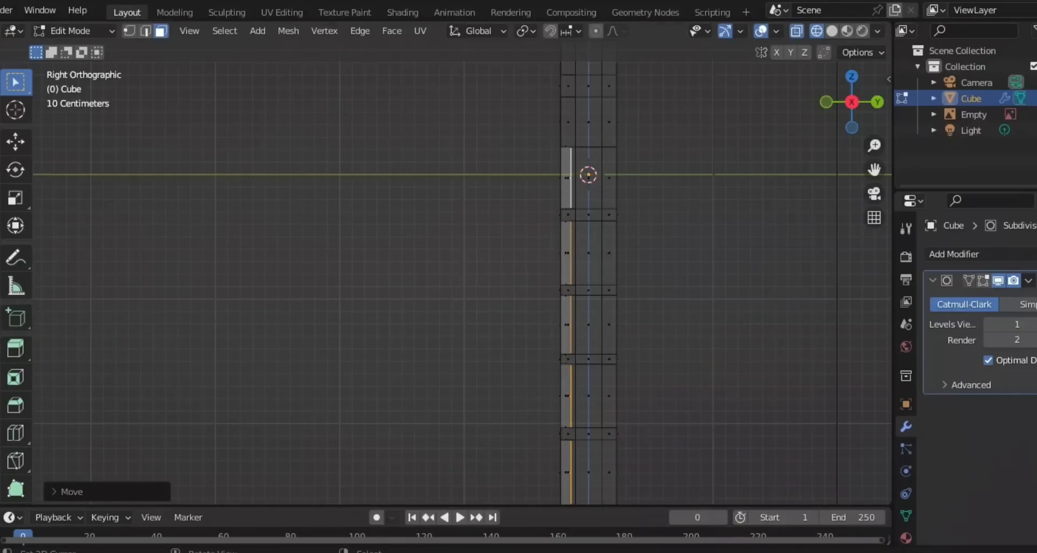
key("KP_1")
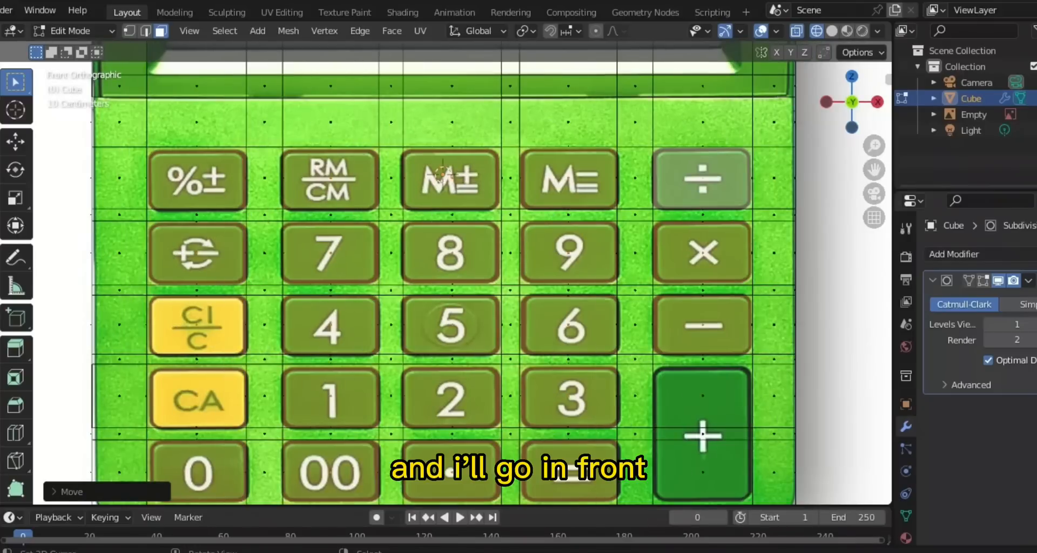
key("s")
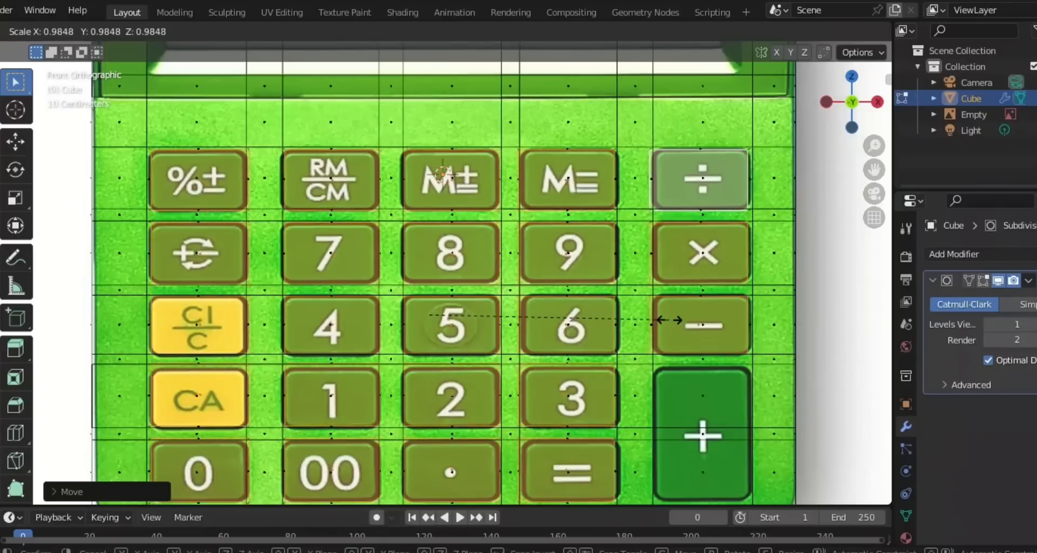
left_click(659, 320)
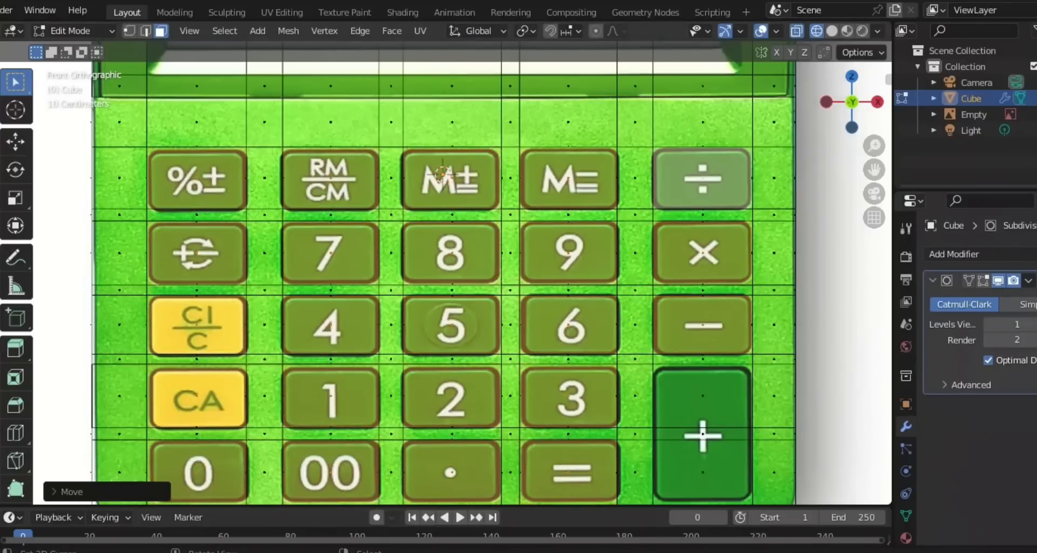
scroll(442, 273, "down", 3)
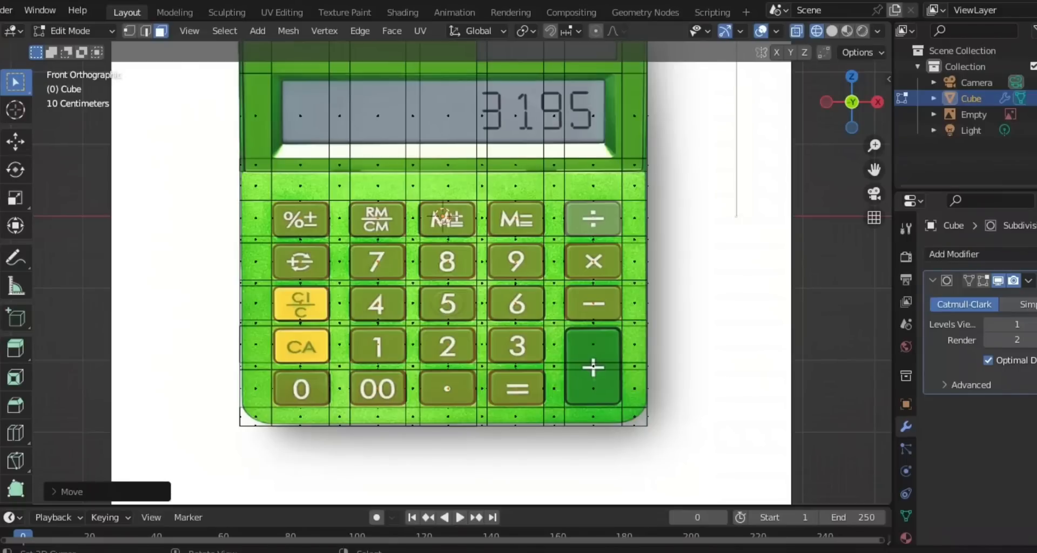
Display the mesh in solid shading and select only the recessed face of the %± key in the first key row.
middle_click_drag(447, 304, 514, 330)
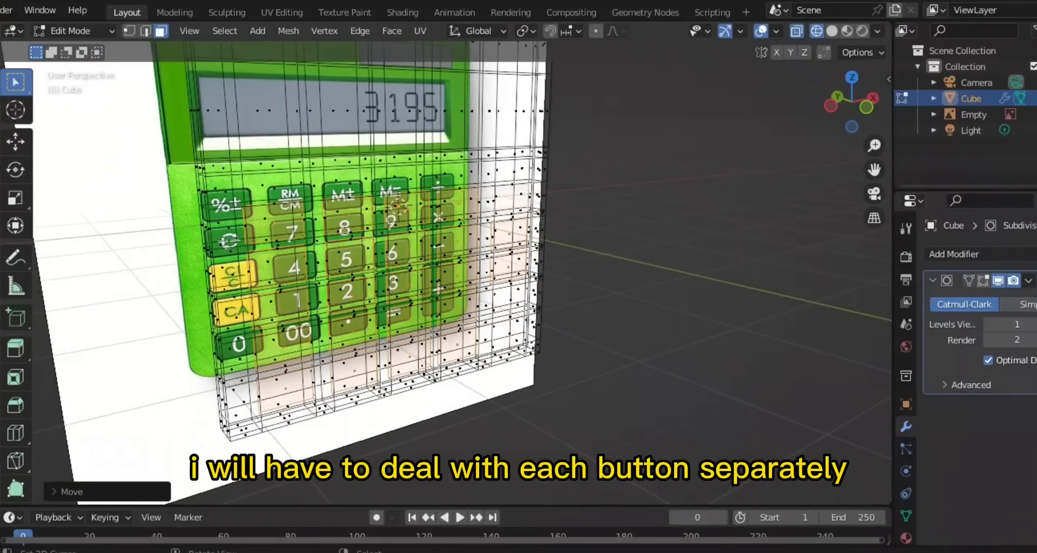
key("z")
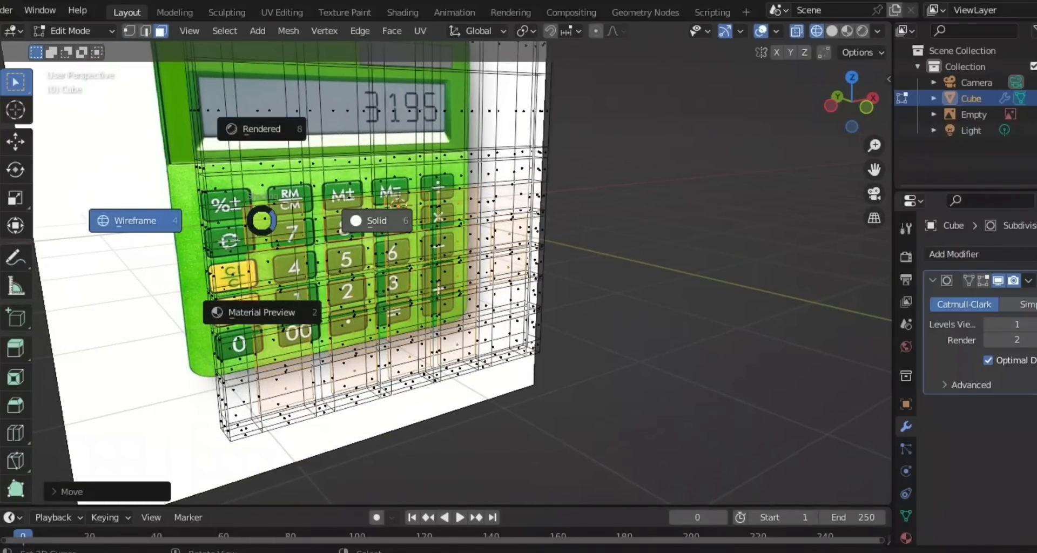
left_click(377, 220)
mouse_move(377, 227)
middle_mouse_down()
mouse_move(259, 246)
mouse_move(223, 230)
mouse_move(231, 226)
middle_mouse_up()
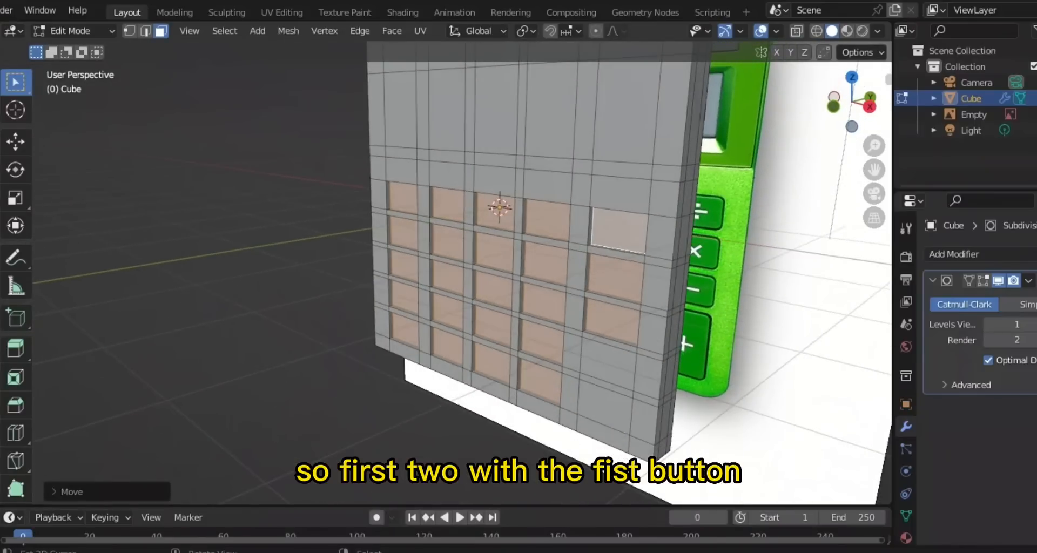
right_click(403, 198)
middle_click_drag(403, 199, 324, 205)
middle_click_drag(519, 208, 405, 208)
In a wireframe side view, extrude the %± key's recessed face in place and scale it to about 0.74.
key("KP_3")
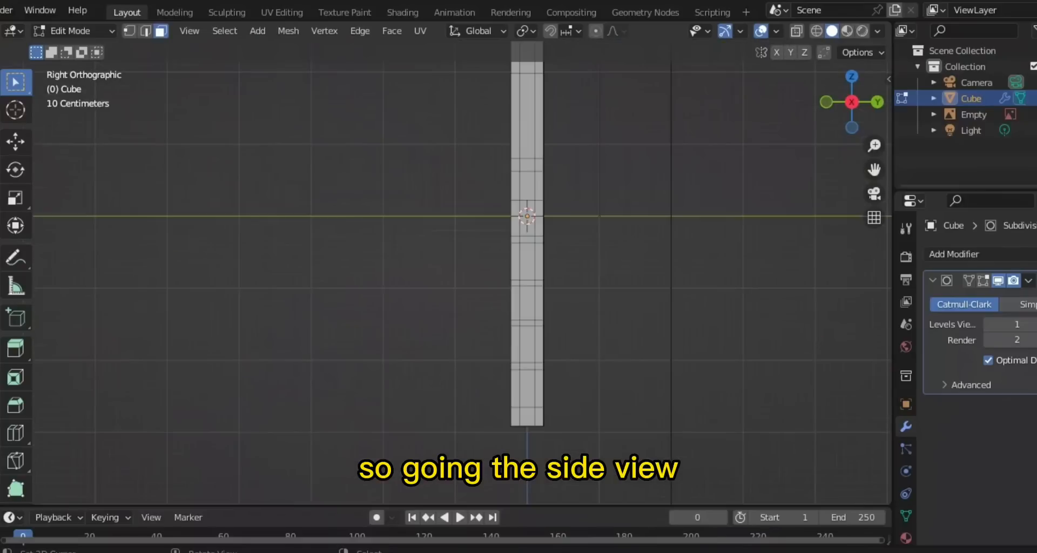
scroll(518, 202, "up", 2)
key("z")
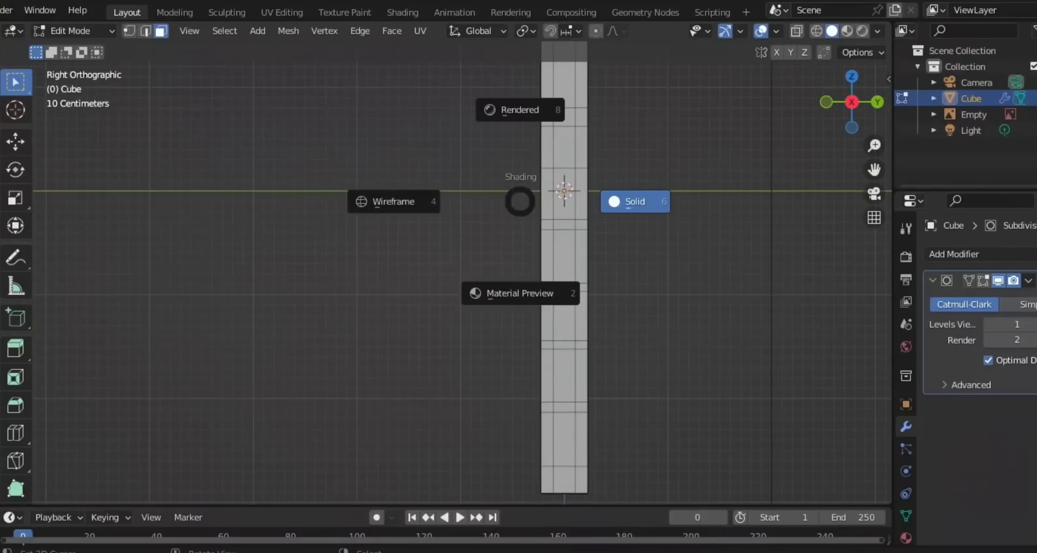
left_click(394, 202)
scroll(446, 274, "up", 4)
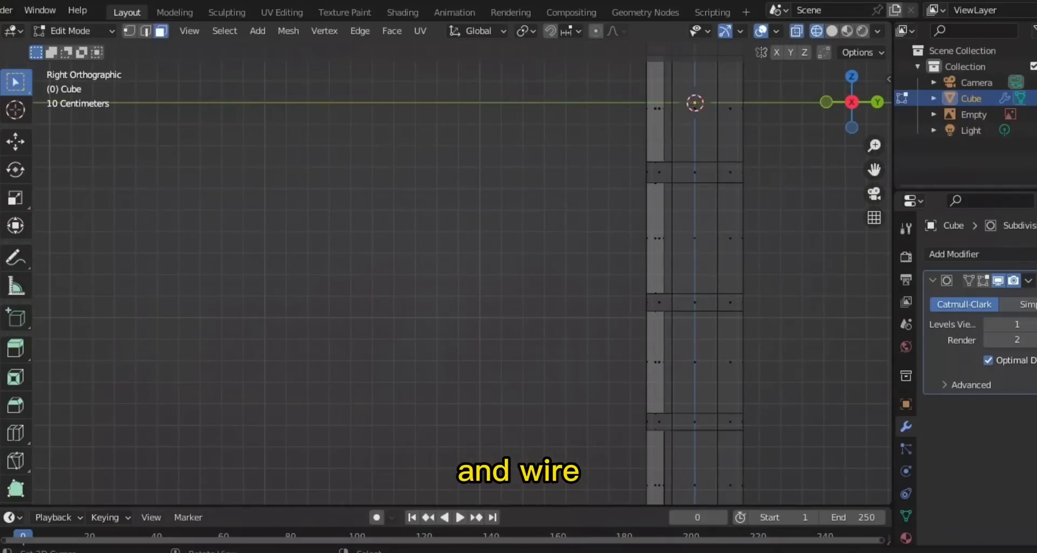
scroll(445, 273, "down", 1)
middle_click_drag(445, 273, 356, 310, "shift")
key("e")
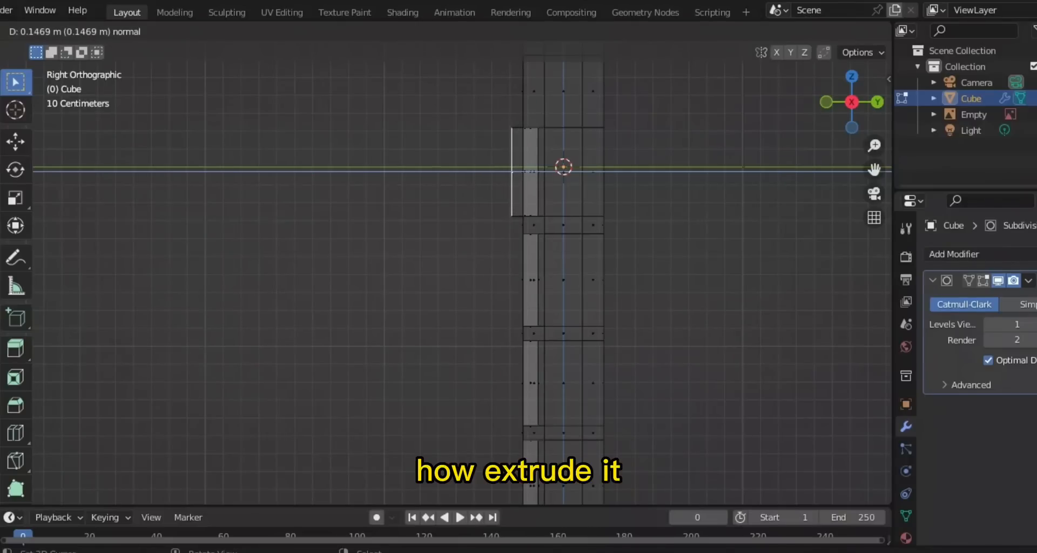
key("Escape")
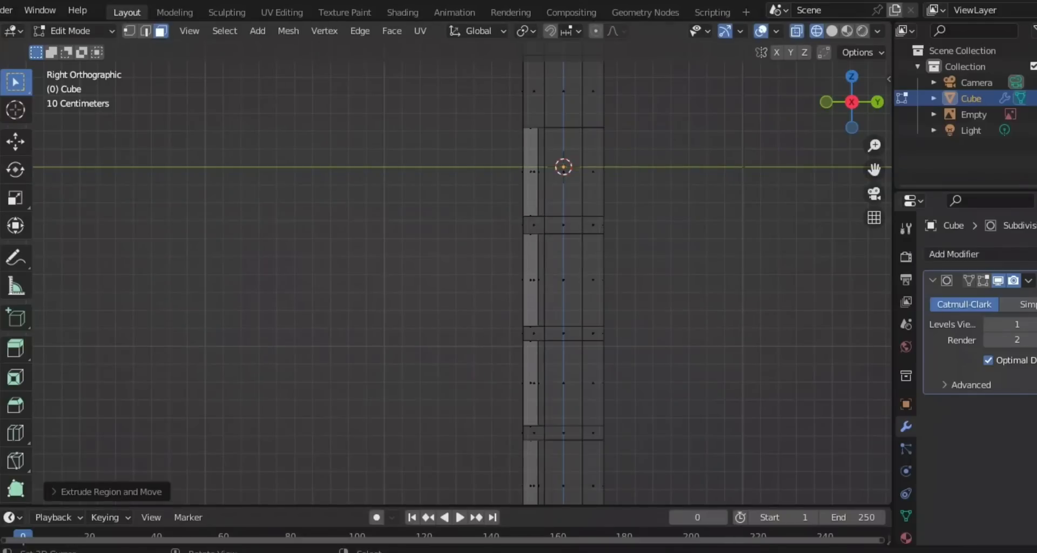
key("s")
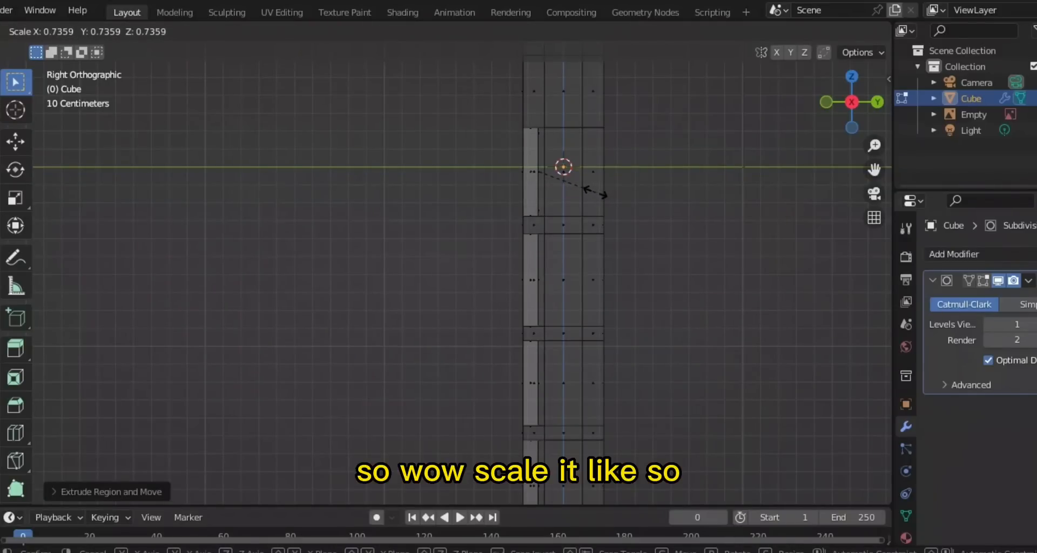
left_click(594, 193)
Try to extrude the %± key's scaled face outward by about 0.16 m.
key("e")
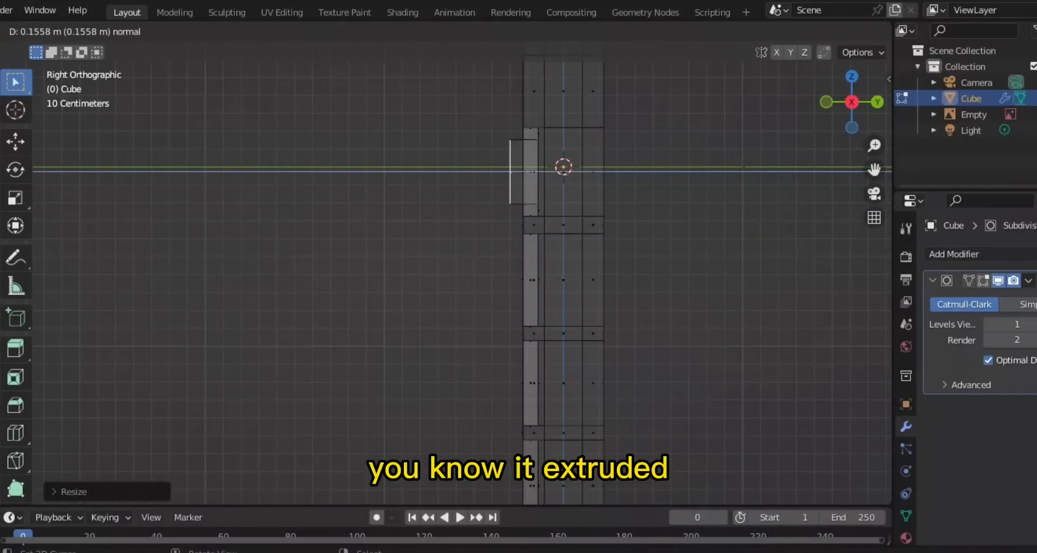
key("Escape")
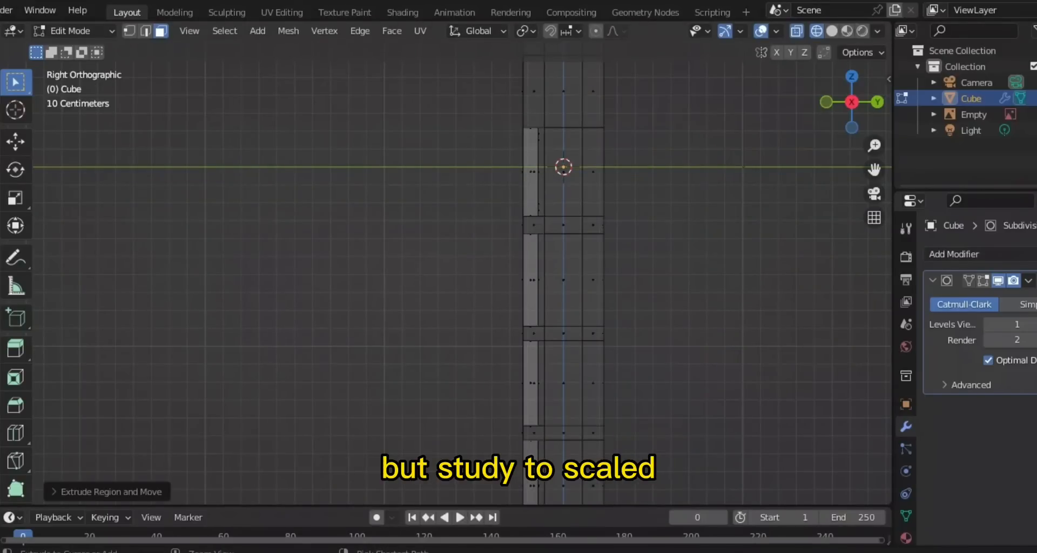
key("ctrl+z")
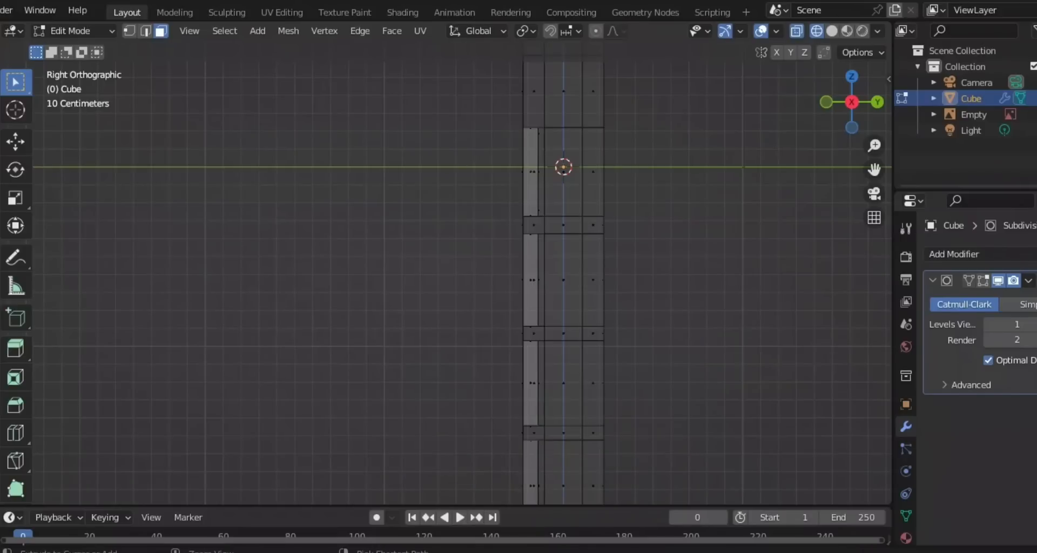
Scale the recessed face of the first button in the top row uniformly to about 0.98.
key("e")
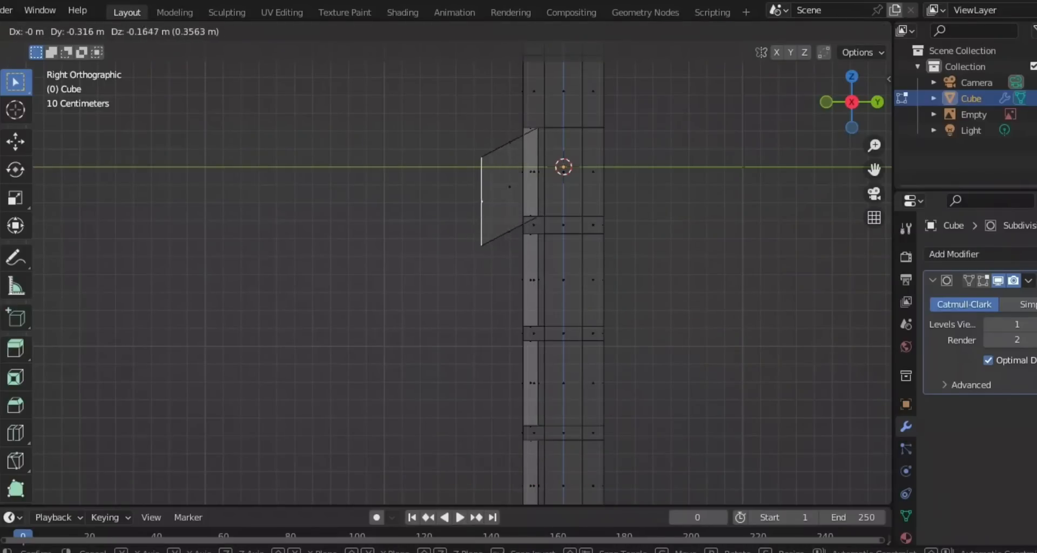
key("Escape")
scroll(446, 270, "up", 3)
key("s")
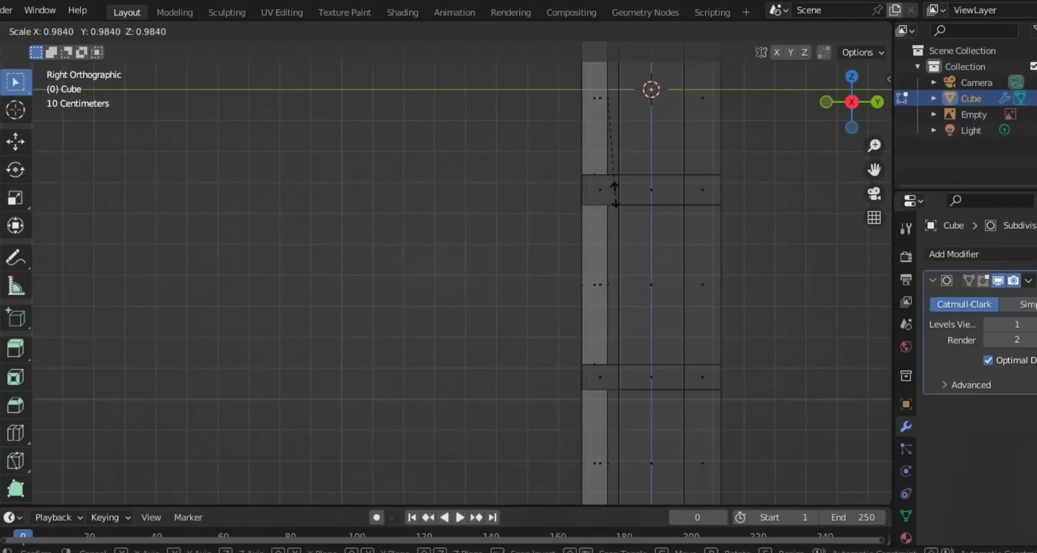
left_click(610, 190)
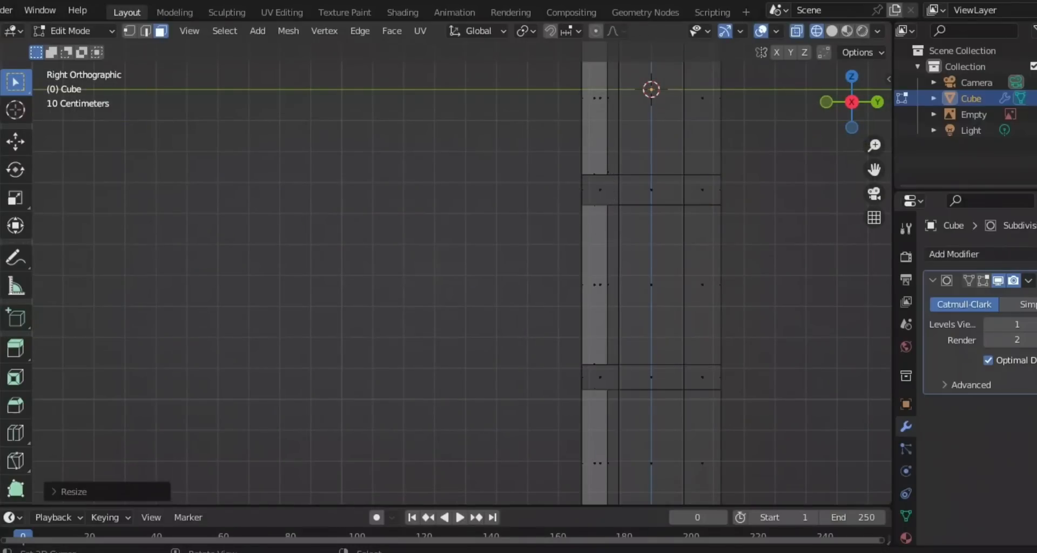
Extrude the scaled first button face about 0.13 m outward along its normal.
key("e")
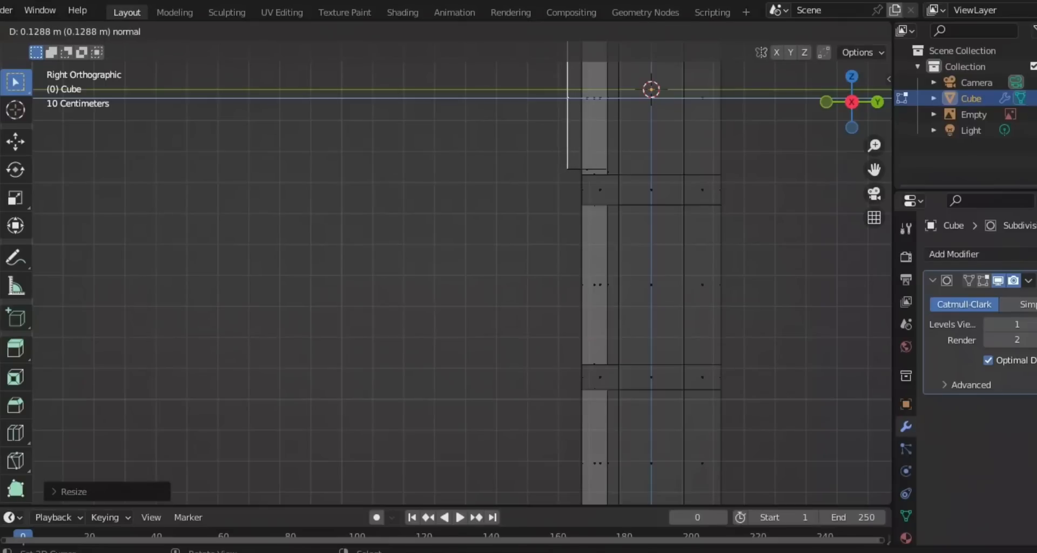
key("Return")
scroll(461, 273, "down", 3)
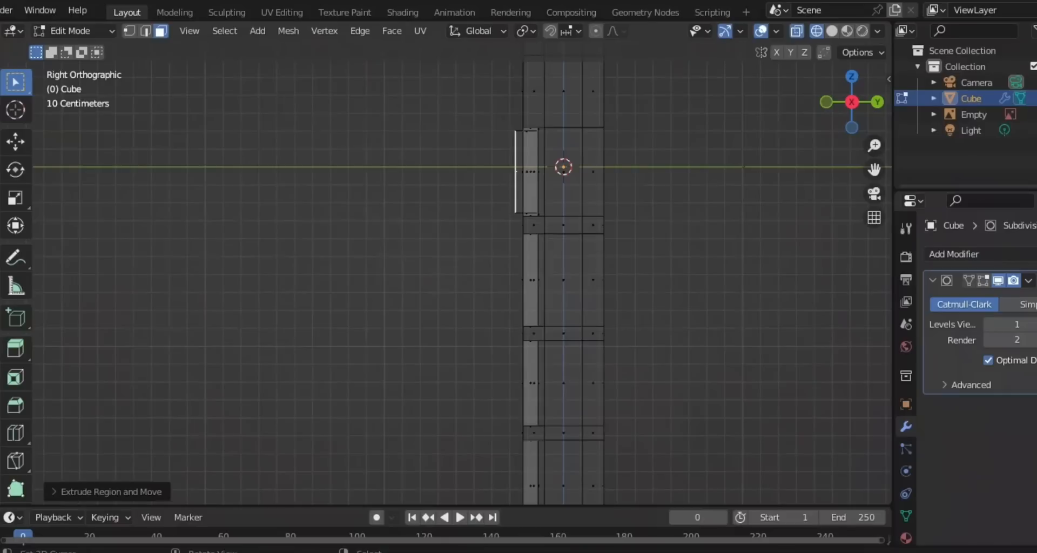
Move the extruded button face slightly farther out of the calculator body along the global Y axis.
scroll(462, 275, "up", 2)
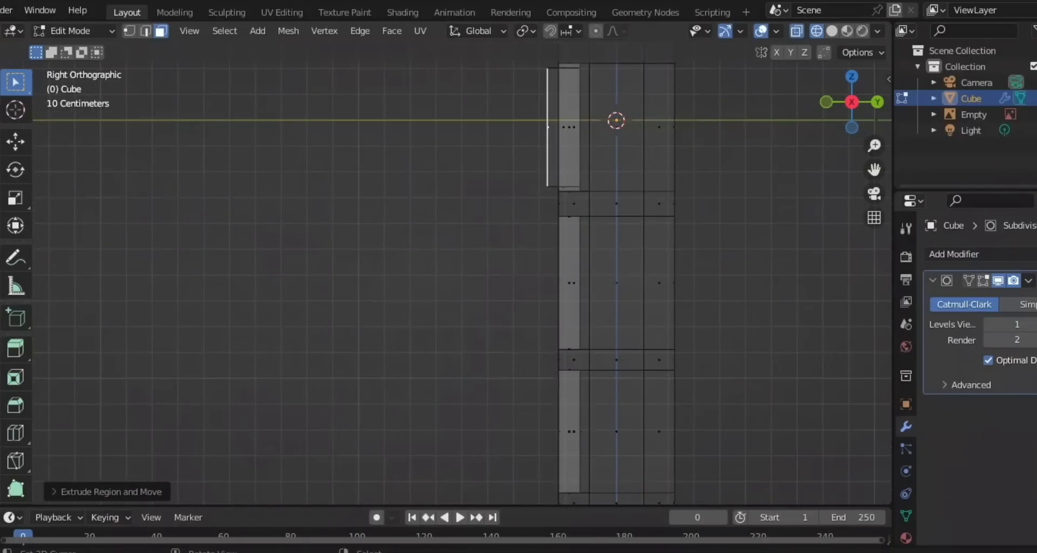
scroll(461, 276, "down", 1)
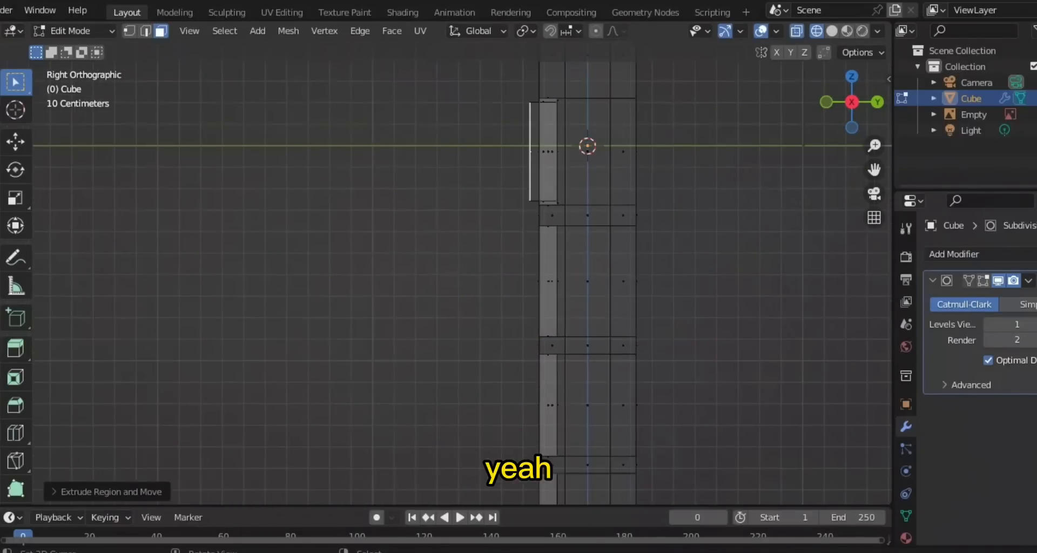
key("g")
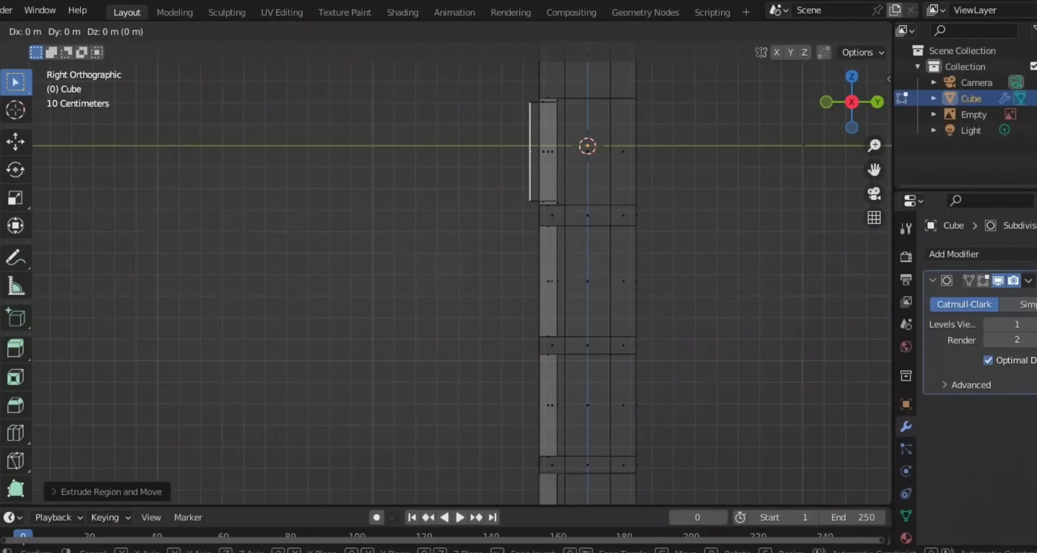
key("y")
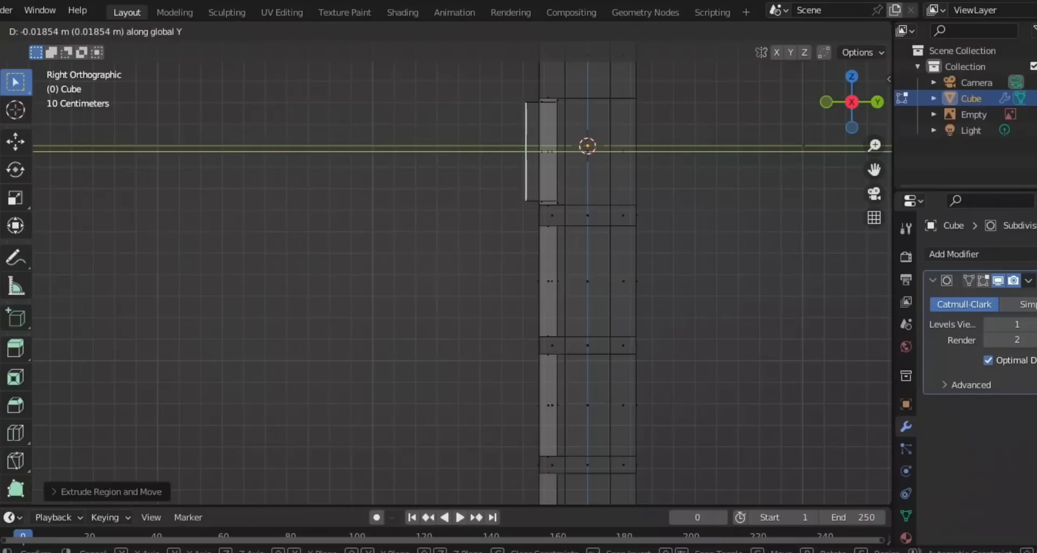
key("Return")
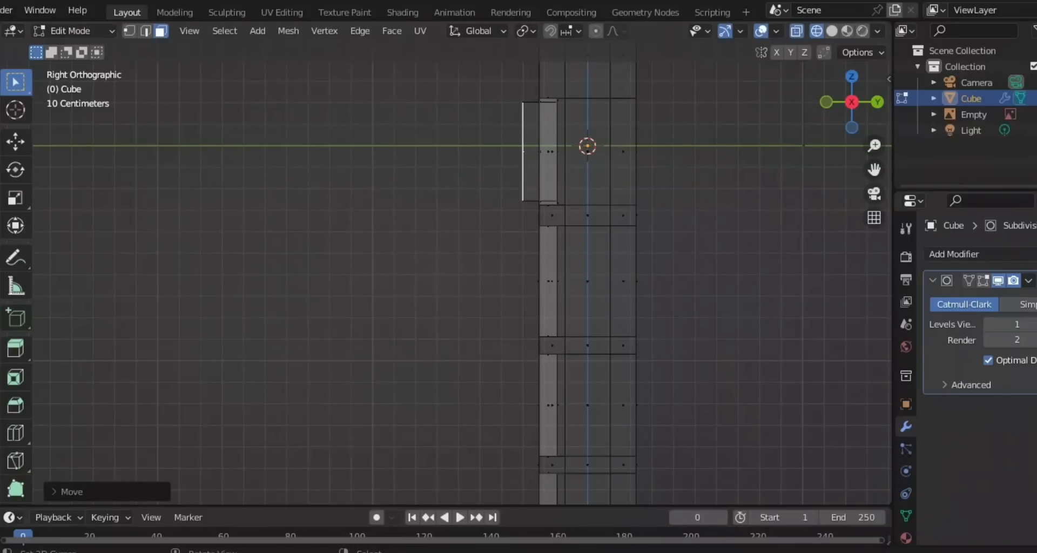
Switch the viewport to solid shading and inspect the raised first button from the front of the calculator.
scroll(462, 273, "up", 2)
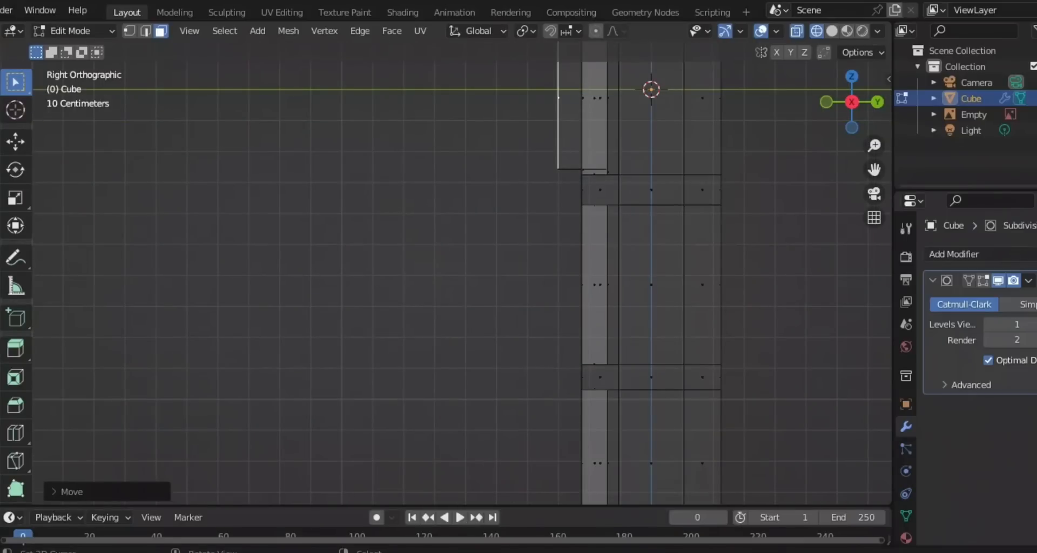
middle_click_drag(461, 272, 527, 277)
scroll(462, 273, "down", 5)
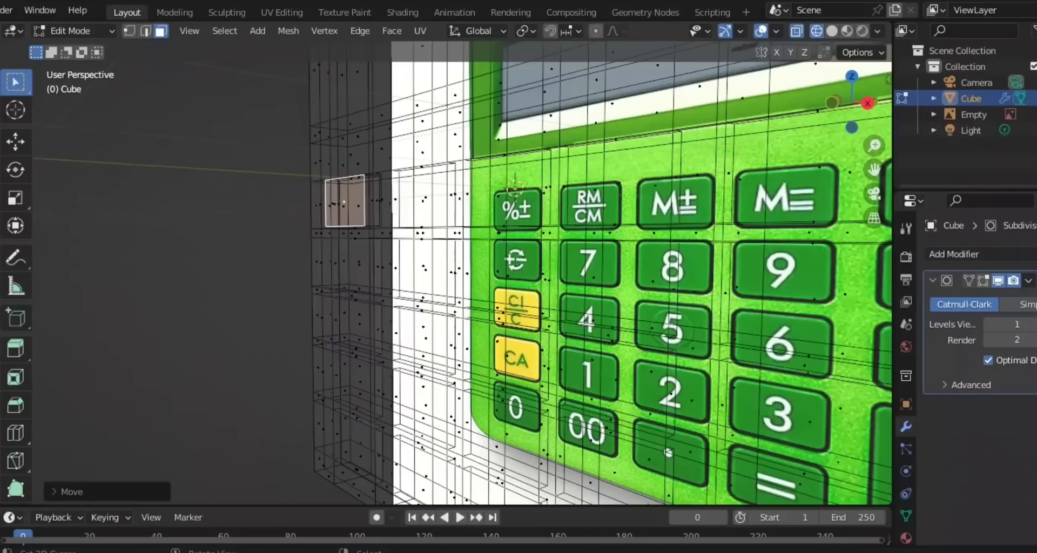
key("z")
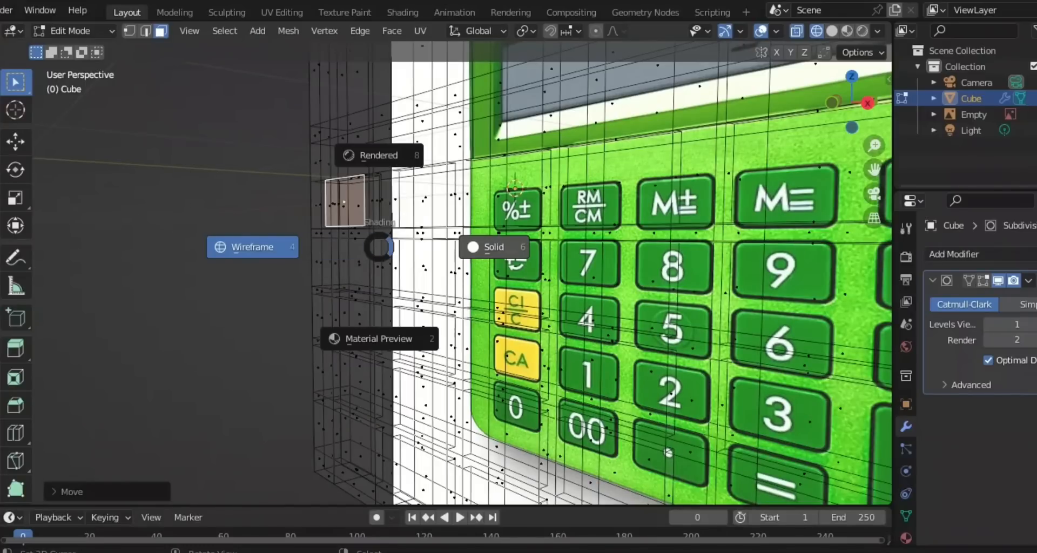
left_click(492, 247)
scroll(462, 273, "down", 4)
middle_click_drag(462, 273, 667, 246)
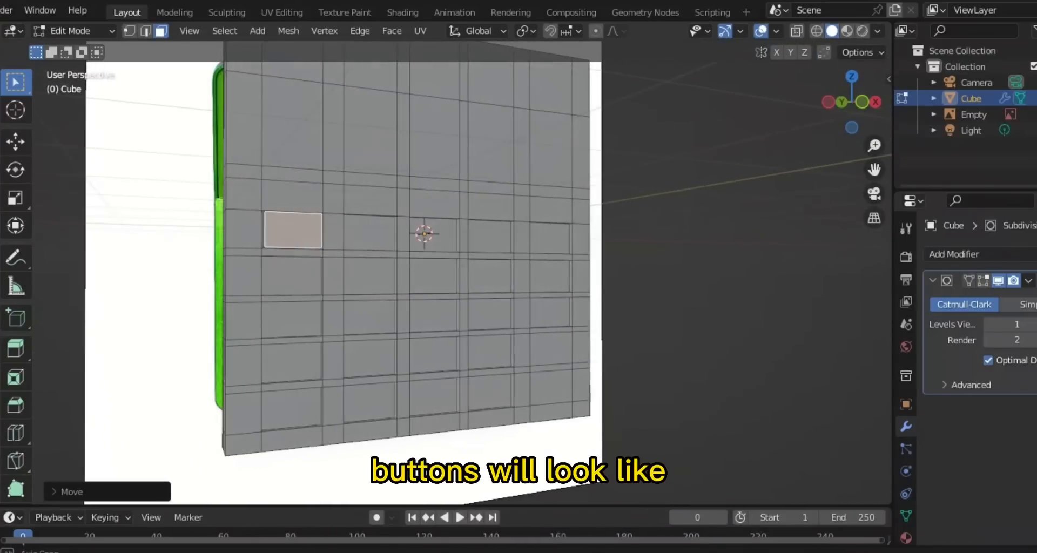
Select the recessed button face directly below the raised button and inspect it against the calculator body from an angle.
left_click(289, 275)
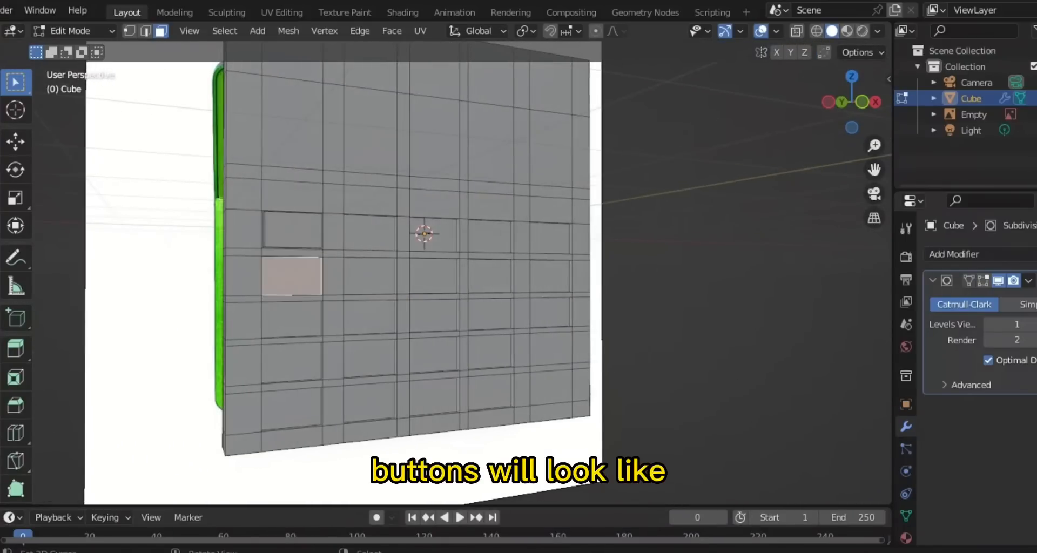
left_click(289, 340)
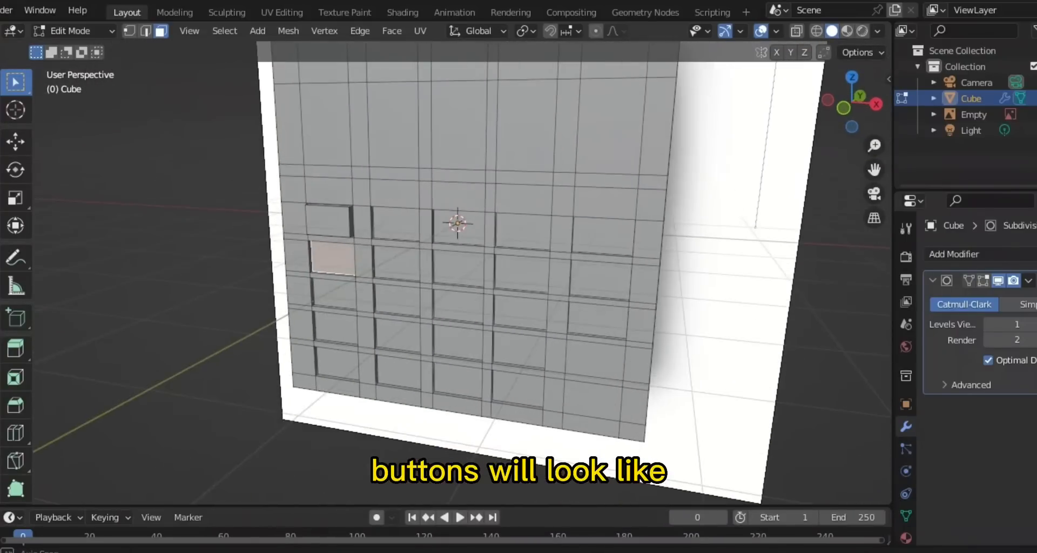
middle_click_drag(459, 275, 405, 247)
scroll(465, 249, "down", 4)
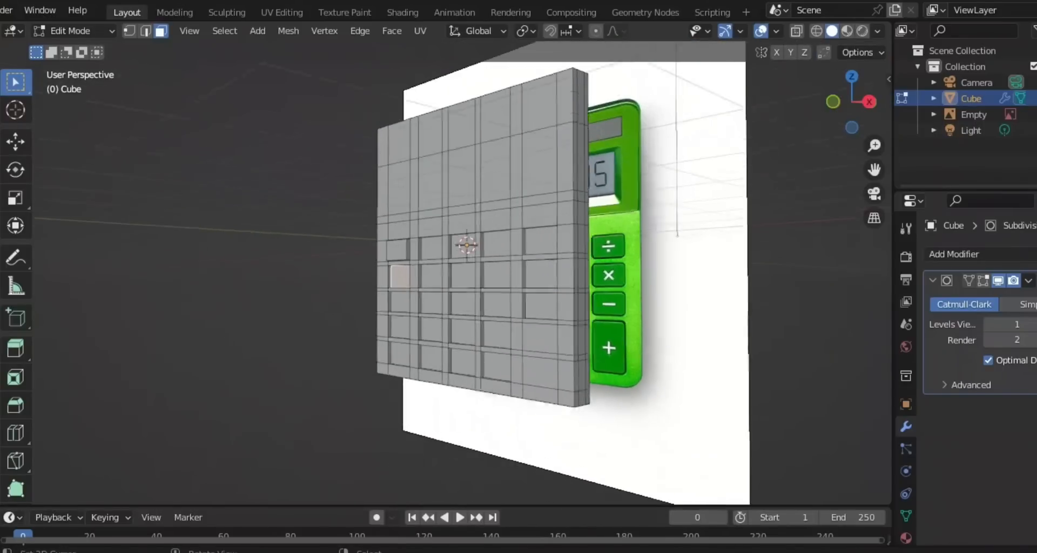
scroll(465, 248, "up", 3)
middle_click_drag(465, 248, 428, 243)
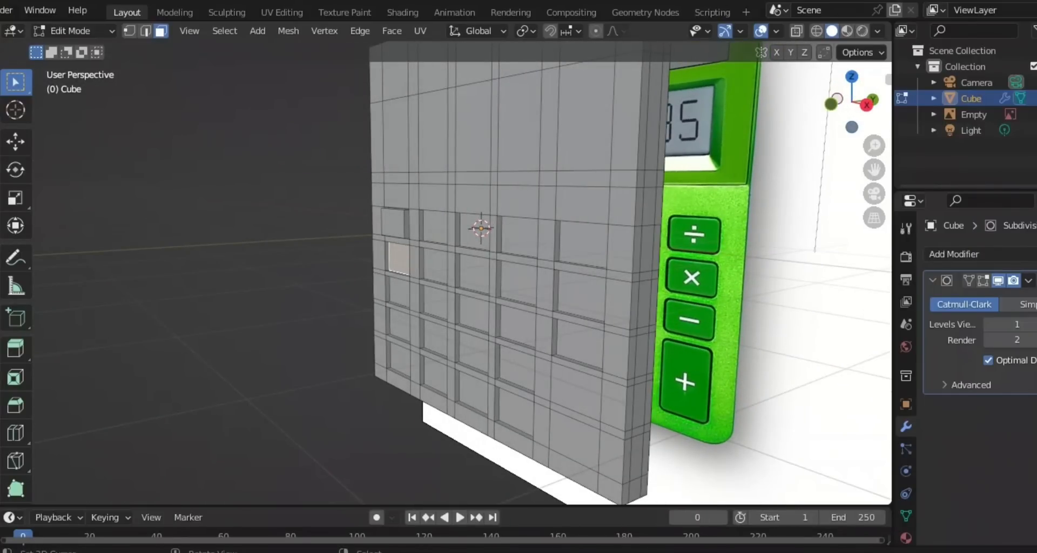
scroll(434, 12, "up", 4)
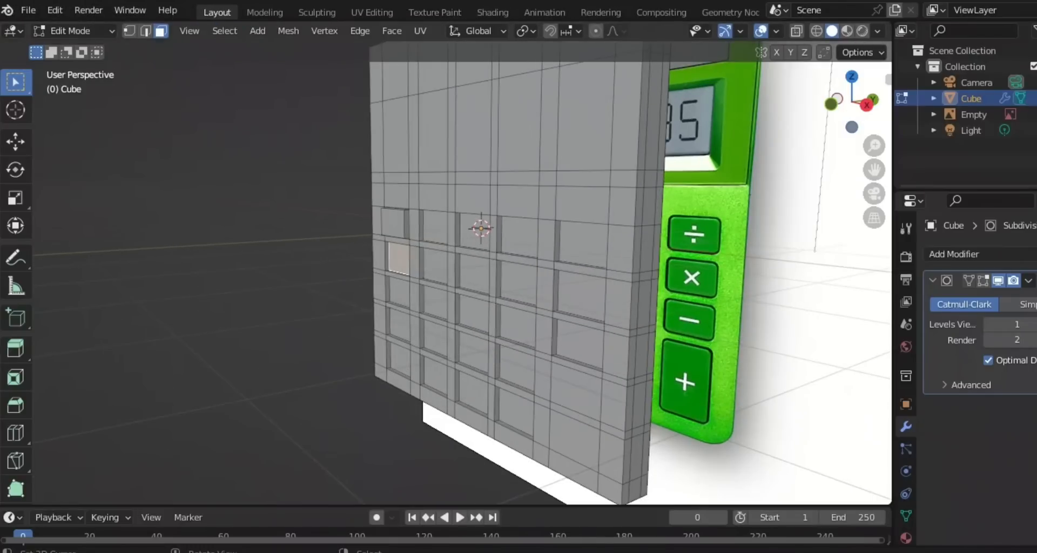
Show the model in wireframe in the right orthographic view, close up on the button recesses.
key("KP_3")
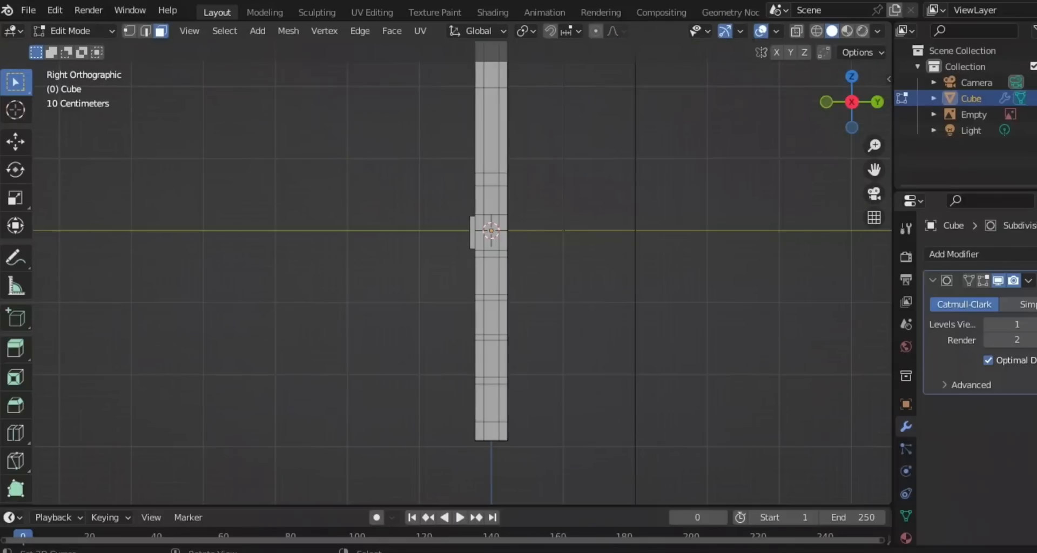
key("z")
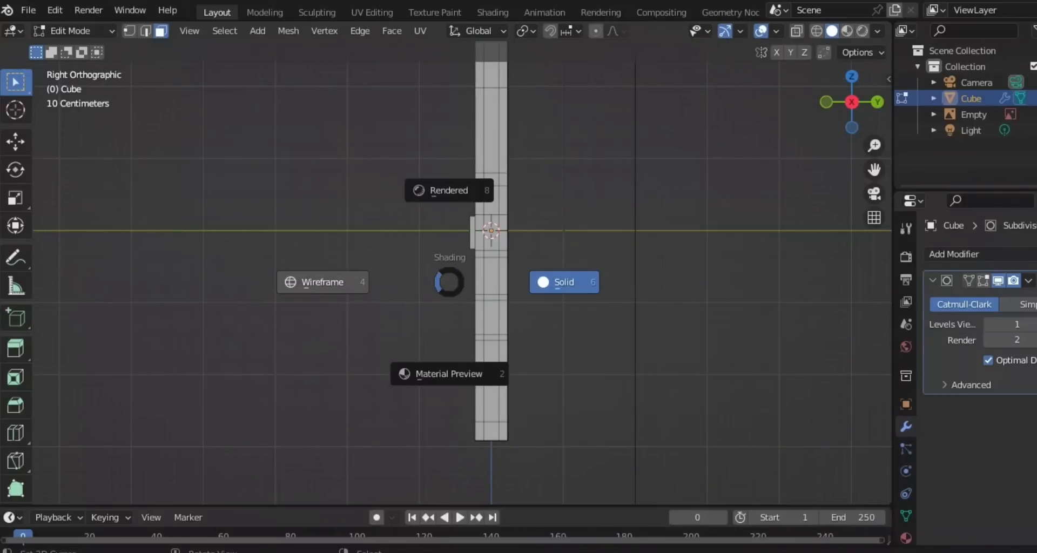
scroll(441, 273, "up", 8)
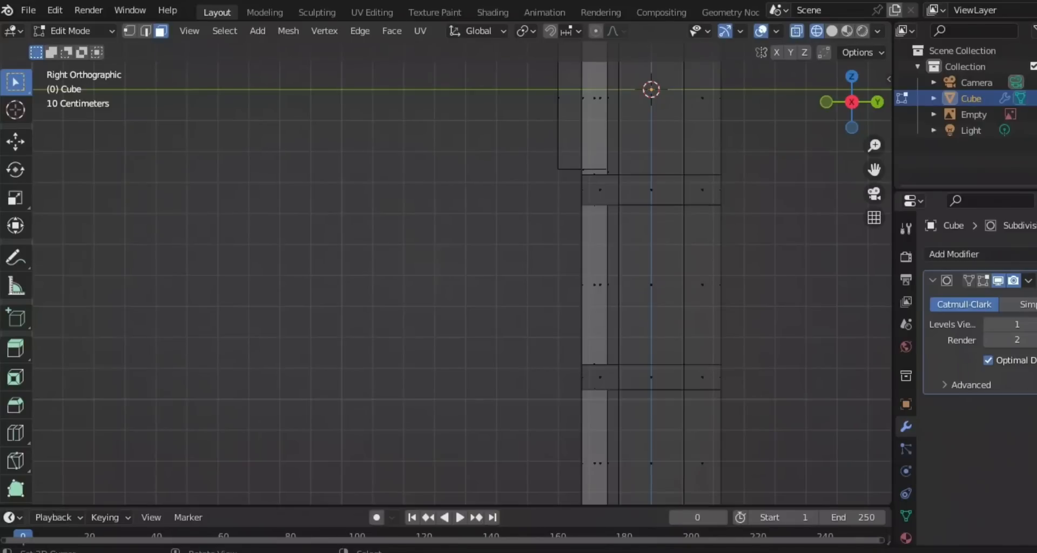
key("s")
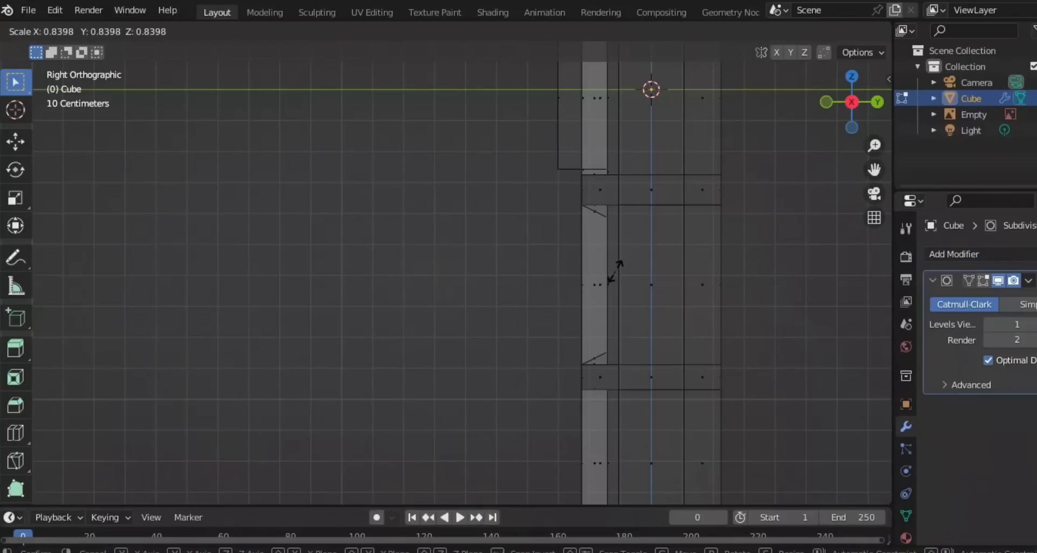
key("Escape")
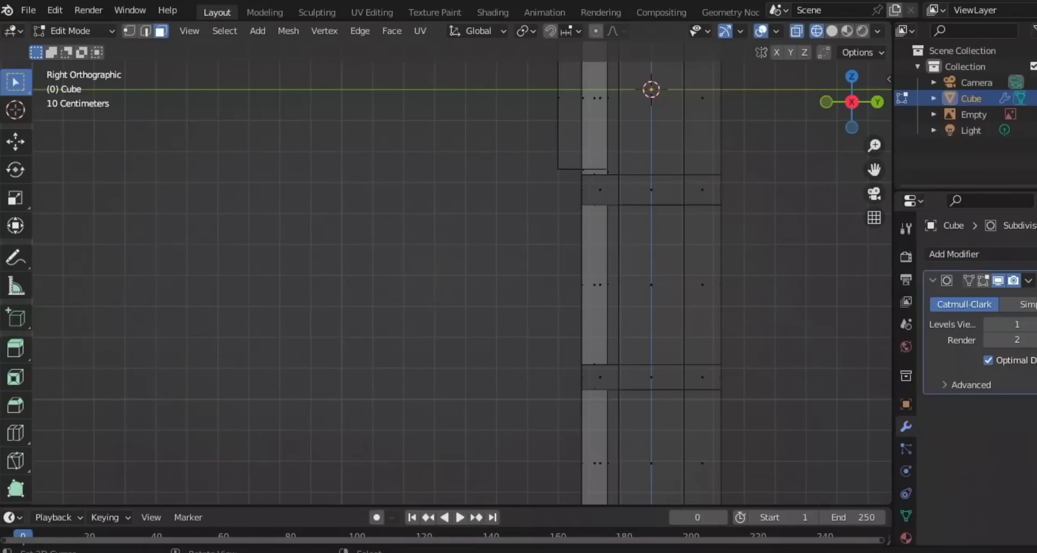
scroll(462, 273, "down", 1)
middle_click_drag(463, 273, 553, 369)
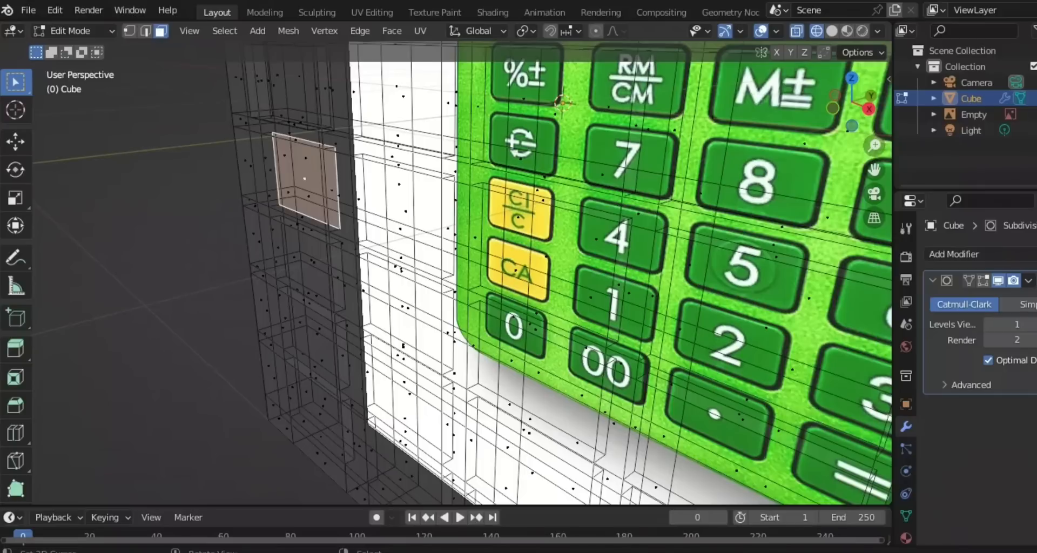
key("s")
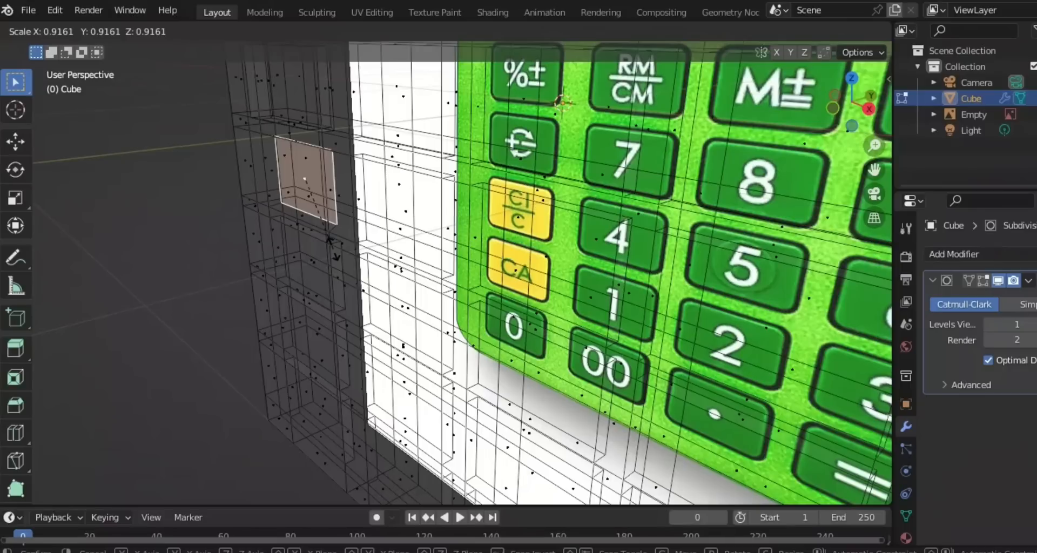
left_click(331, 244)
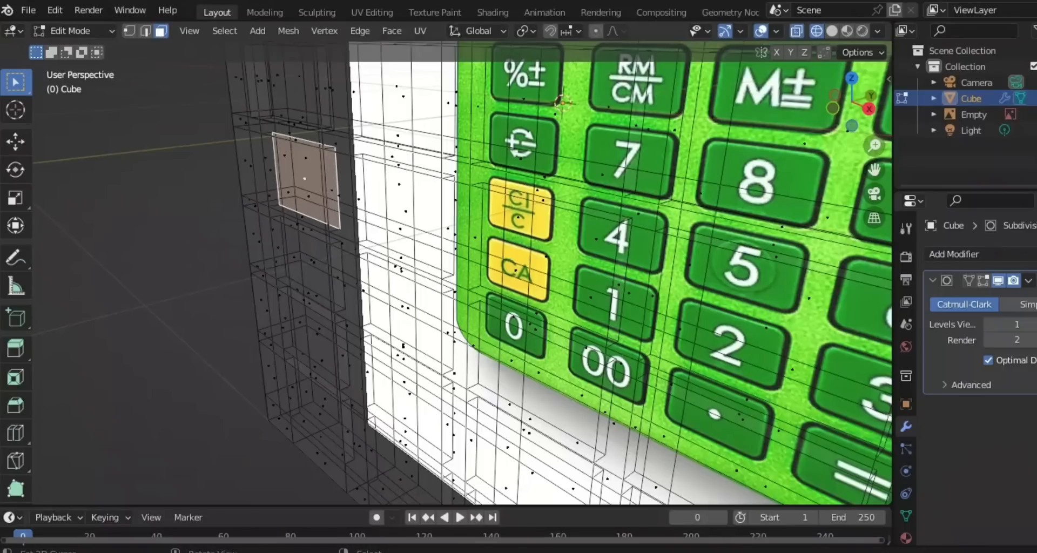
In the right orthographic view, scale the second button face to about 0.91 and extrude it outward about 0.15 m.
key("KP_3")
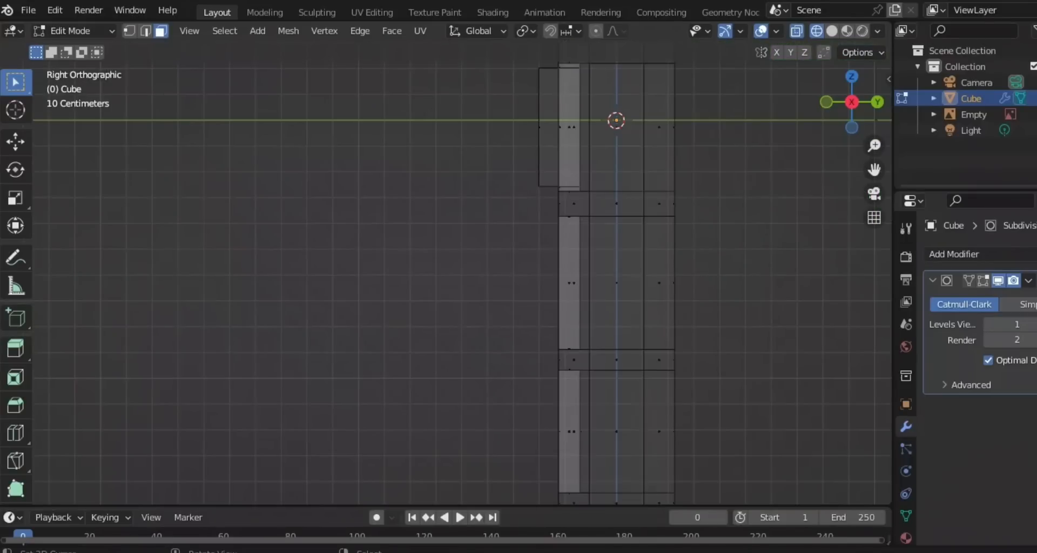
scroll(462, 273, "up", 1)
key("s")
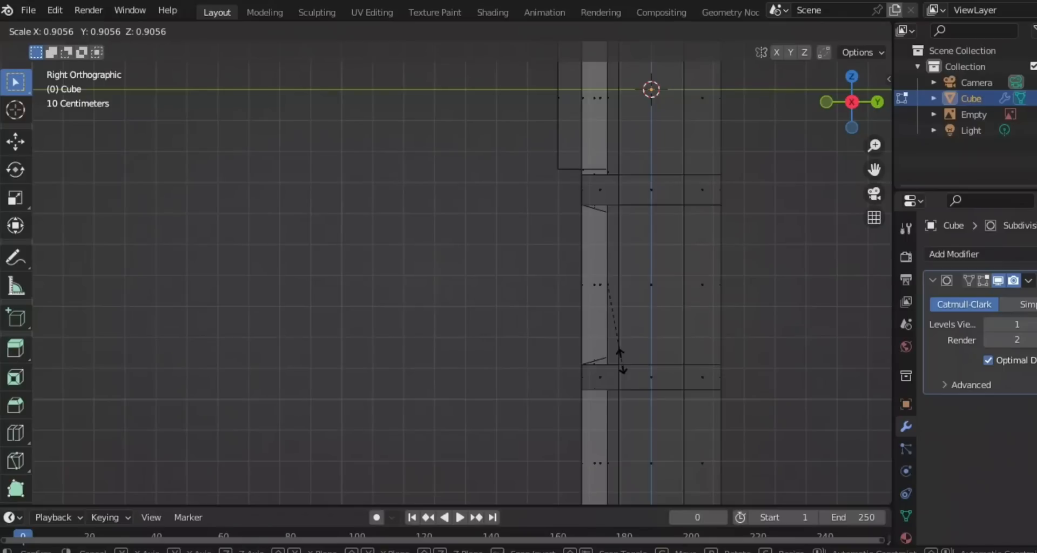
left_click(621, 360)
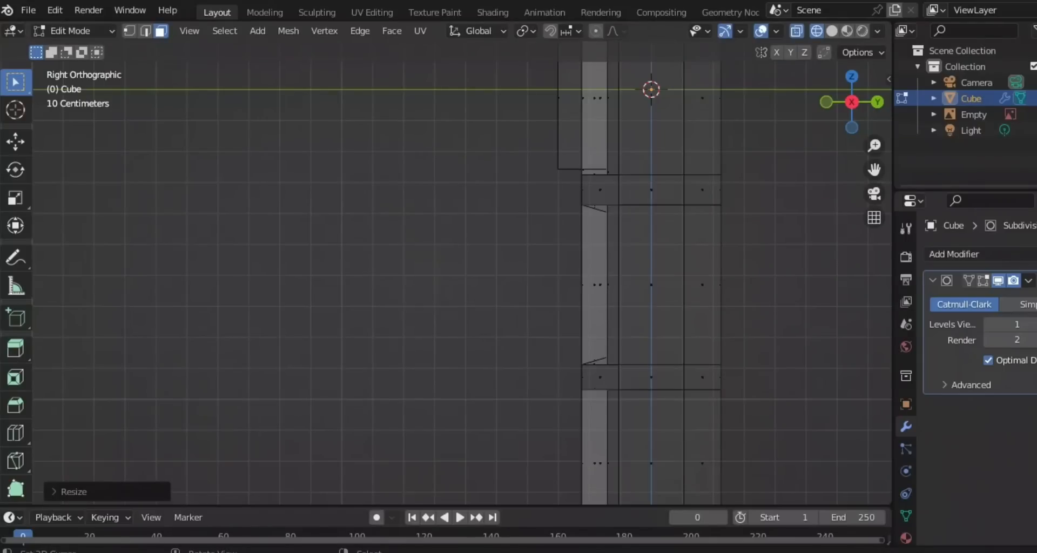
key("e")
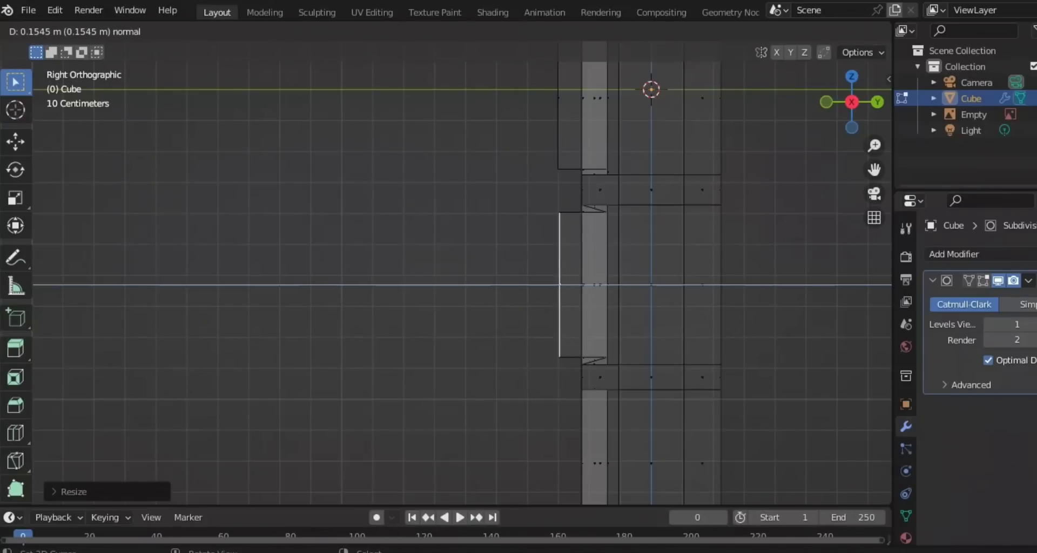
key("Return")
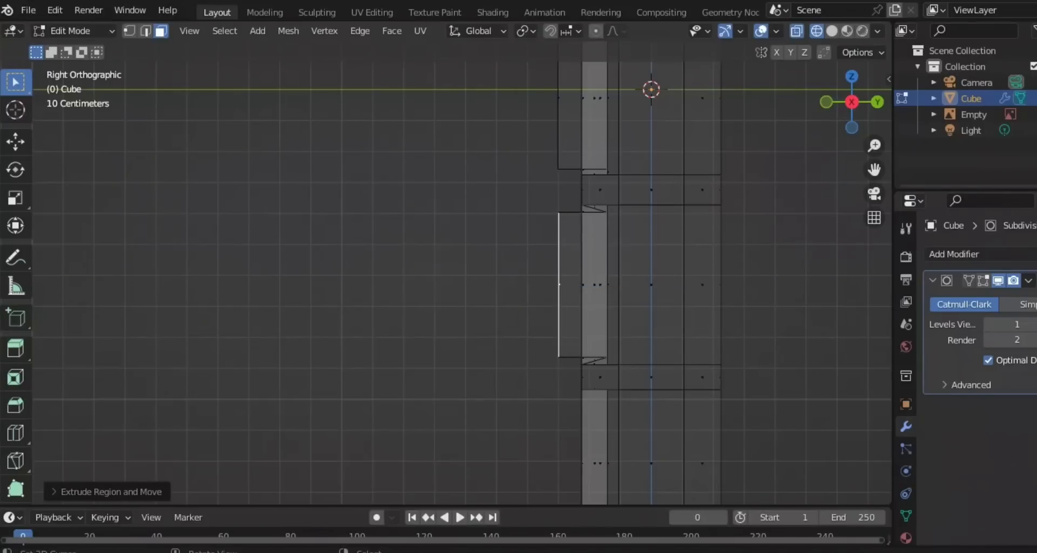
Return the viewport to solid shading and compare the two raised buttons in the first column from the front.
scroll(462, 273, "down", 4)
middle_click_drag(462, 273, 626, 263)
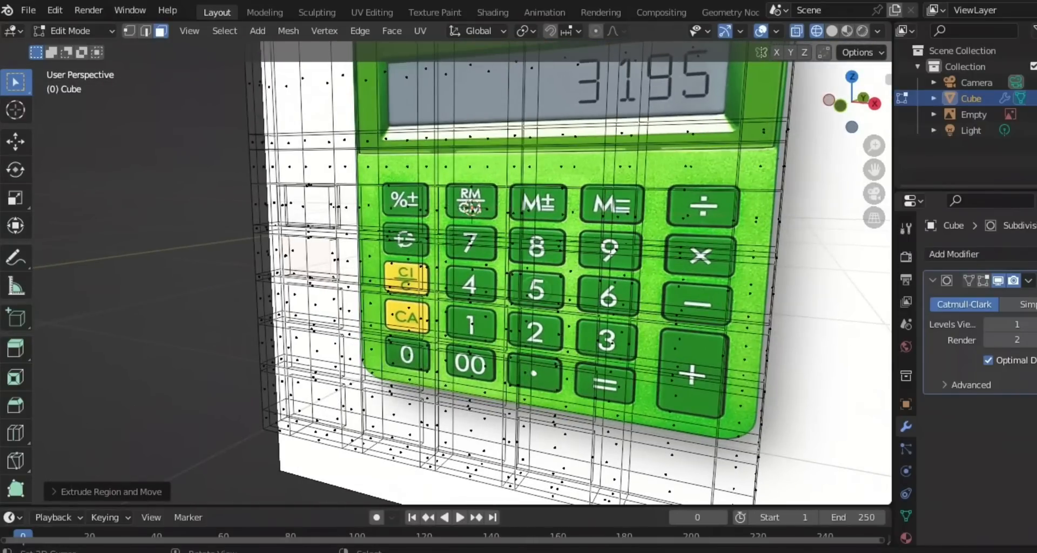
key("z")
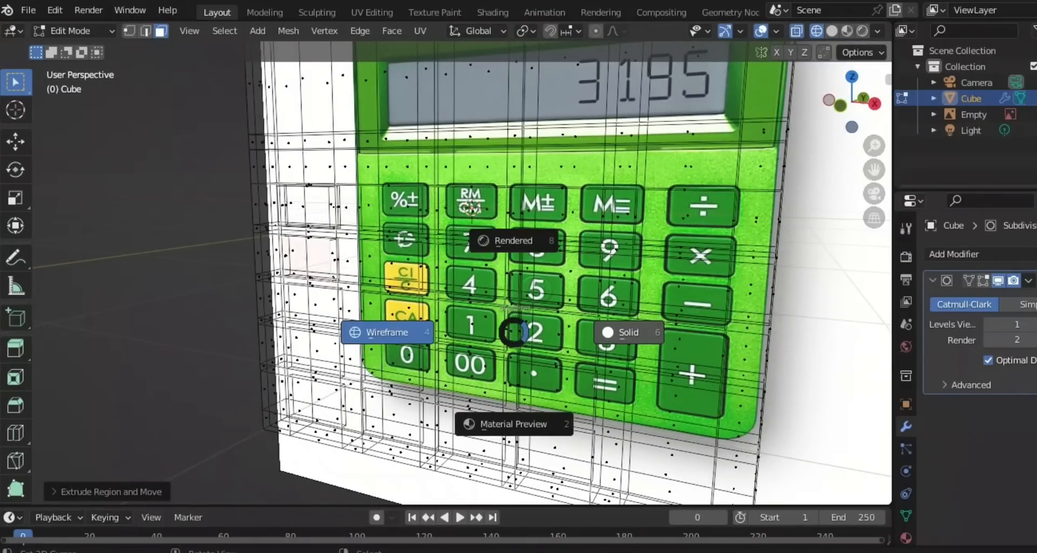
left_click(626, 332)
scroll(594, 324, "down", 3)
mouse_move(567, 324)
middle_mouse_down()
mouse_move(621, 297)
mouse_move(670, 303)
mouse_move(695, 413)
mouse_move(696, 346)
mouse_move(718, 327)
mouse_move(705, 330)
middle_mouse_up()
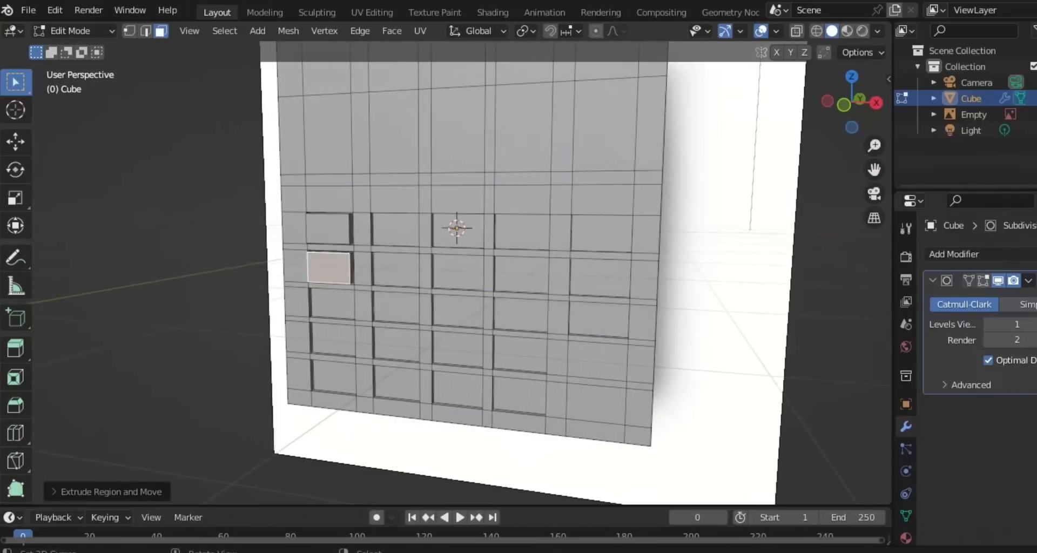
Select the third button face in the first column and show it close up in wireframe in the right orthographic view.
right_click(332, 304)
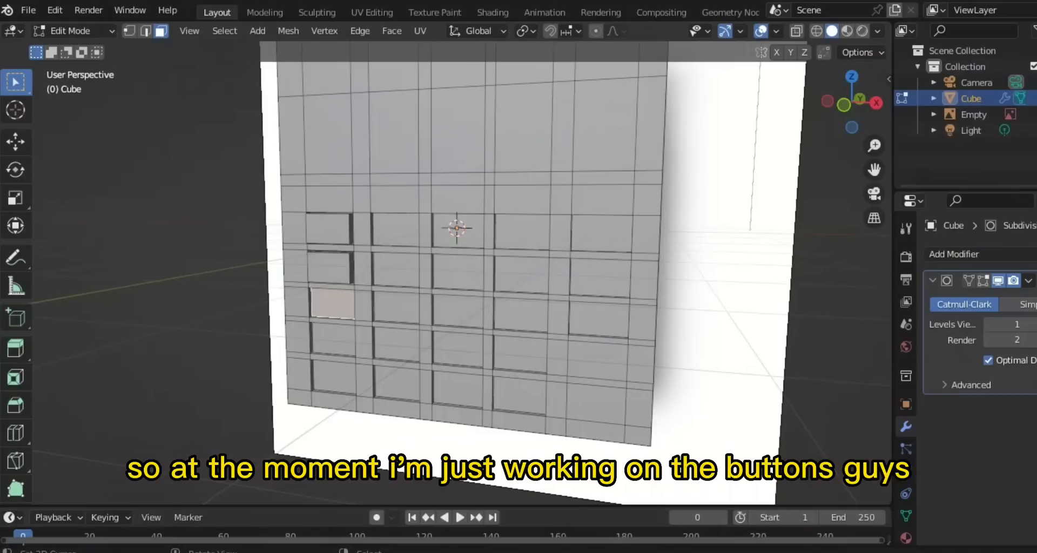
key("KP_3")
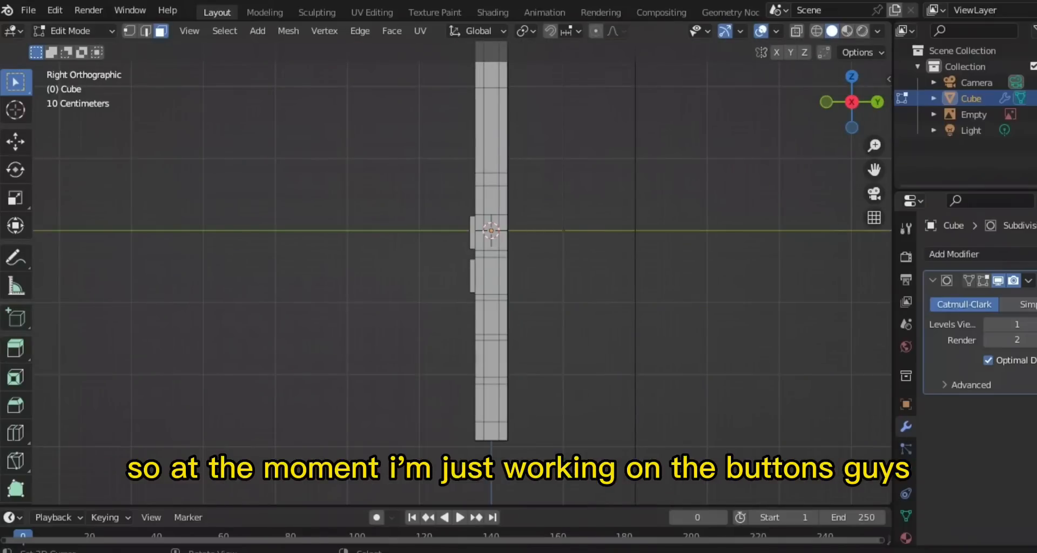
key("z")
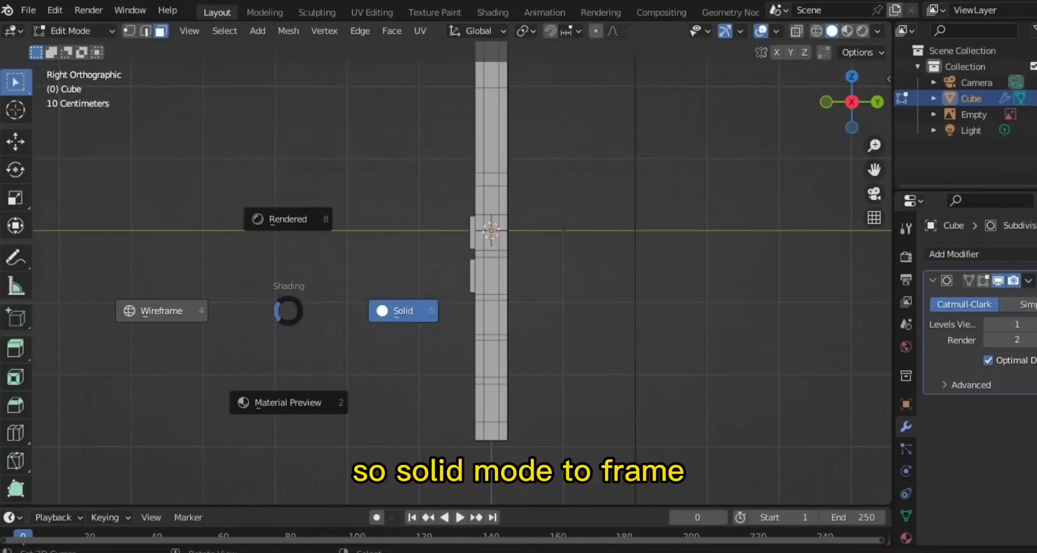
left_click(162, 311)
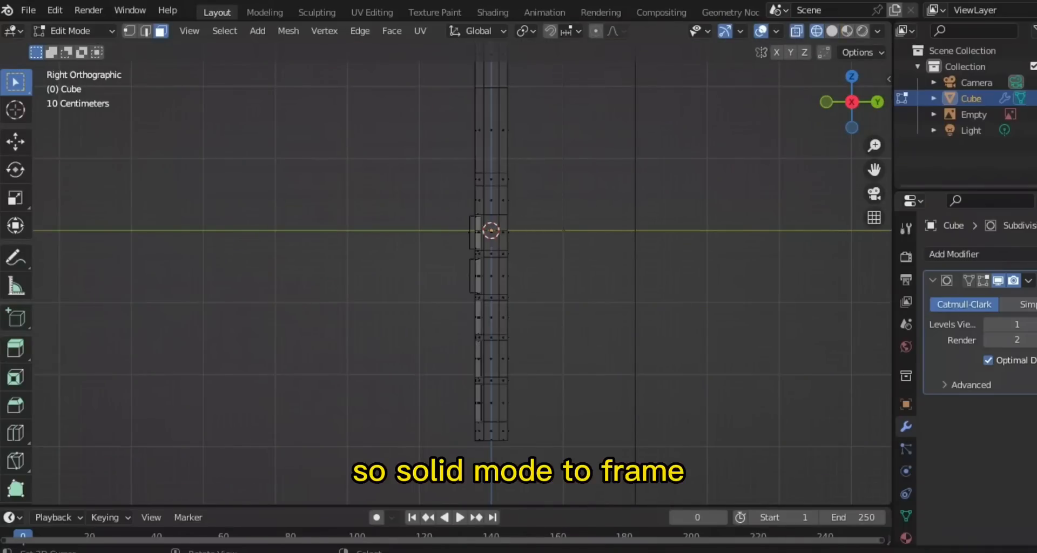
scroll(447, 272, "up", 2)
middle_click_drag(447, 273, 457, 186, "shift")
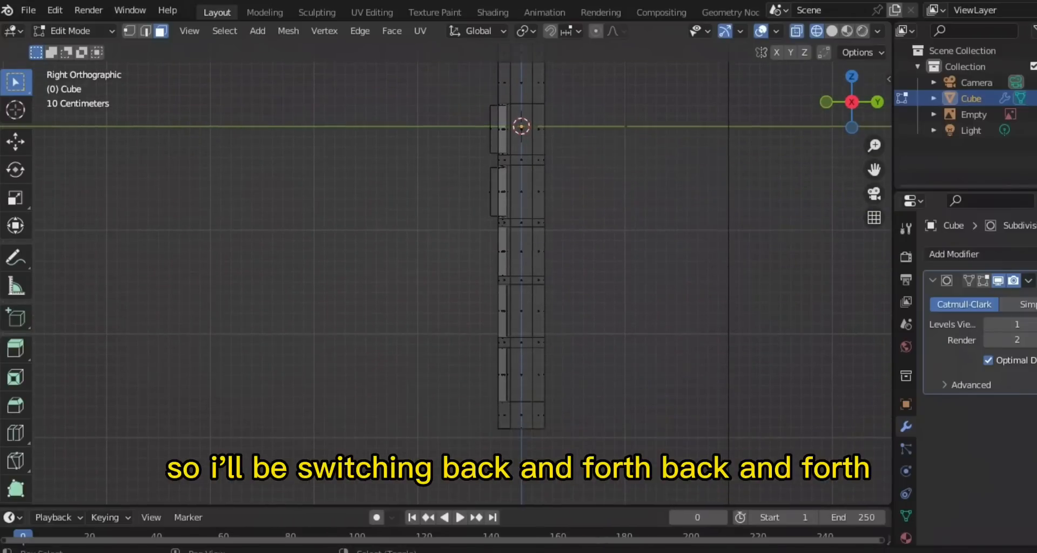
scroll(458, 186, "up", 3)
middle_click_drag(447, 273, 445, 270, "shift")
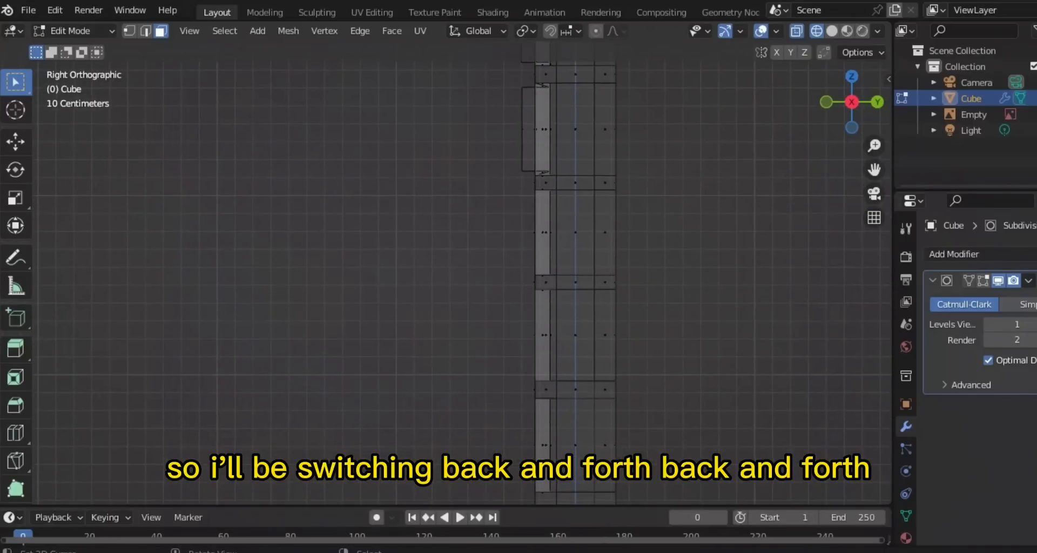
scroll(445, 270, "up", 3)
middle_click_drag(667, 241, 640, 265, "shift")
Scale the third button face to about 0.91 and extrude it outward about 0.15 m.
key("s")
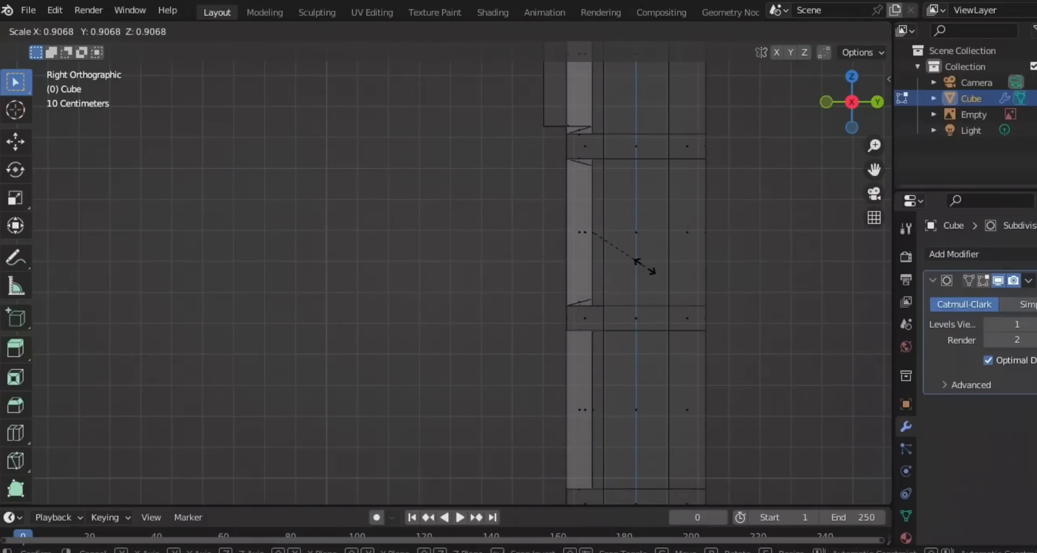
left_click(642, 264)
key("e")
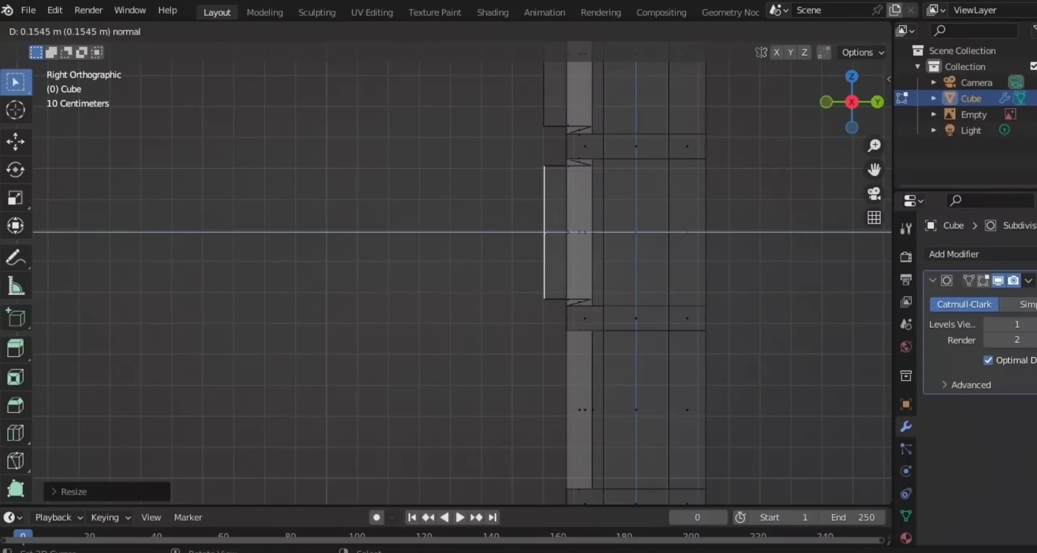
key("Return")
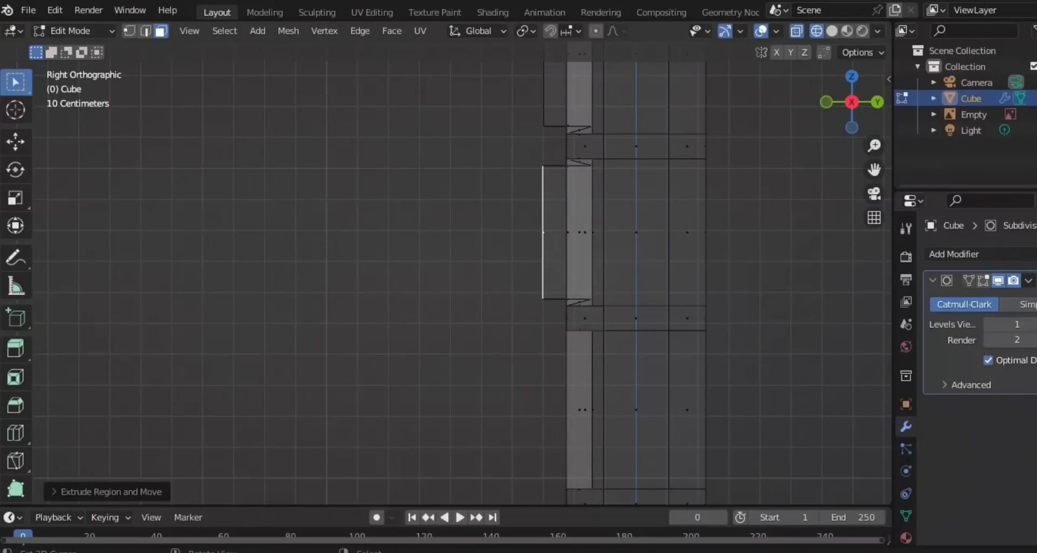
scroll(459, 270, "down", 6)
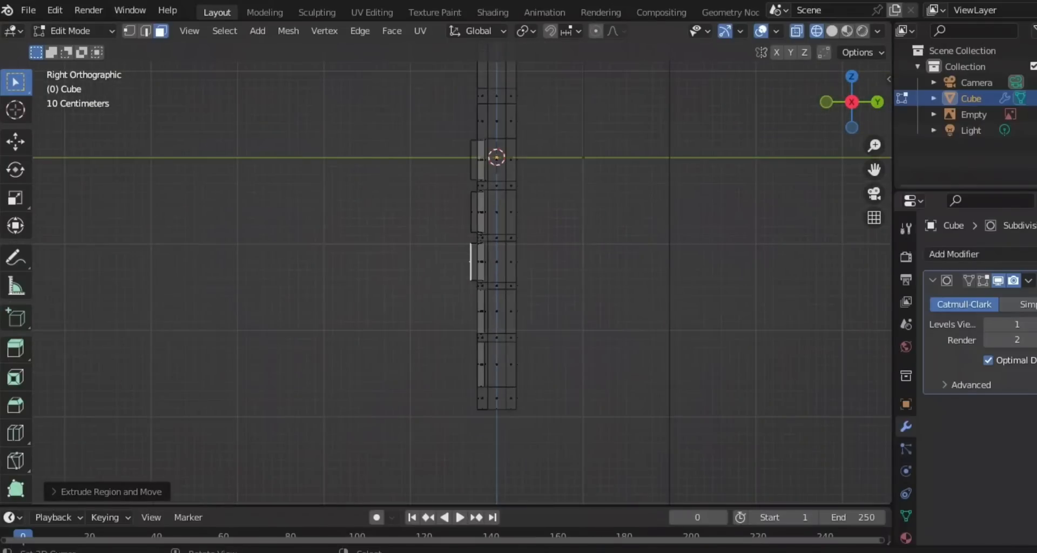
Return the viewport to solid shading and select the fourth recessed button face in the first column.
key("z")
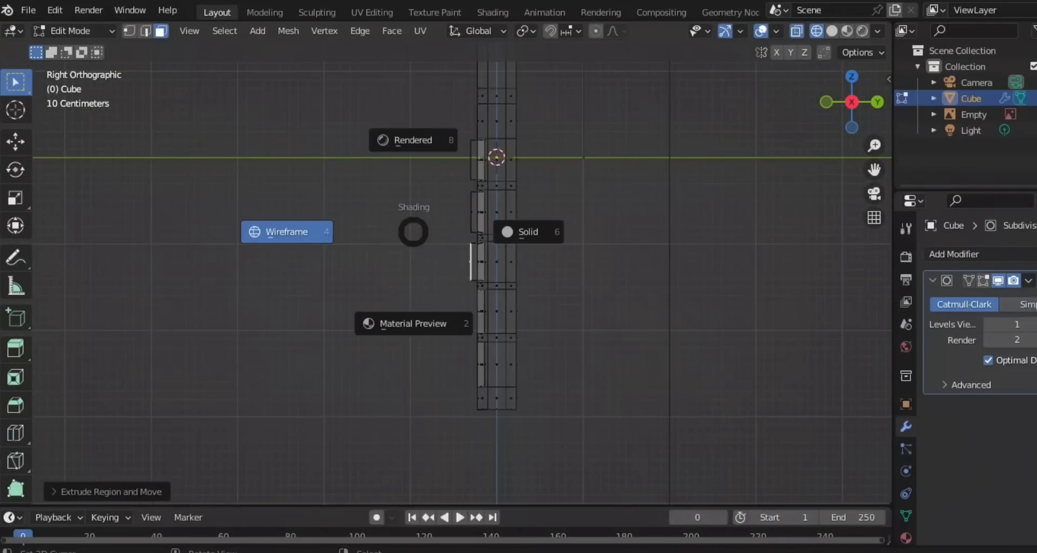
left_click(528, 232)
mouse_move(528, 234)
middle_mouse_down()
mouse_move(642, 245)
mouse_move(656, 256)
mouse_move(654, 286)
mouse_move(643, 264)
middle_mouse_up()
scroll(643, 263, "down", 5)
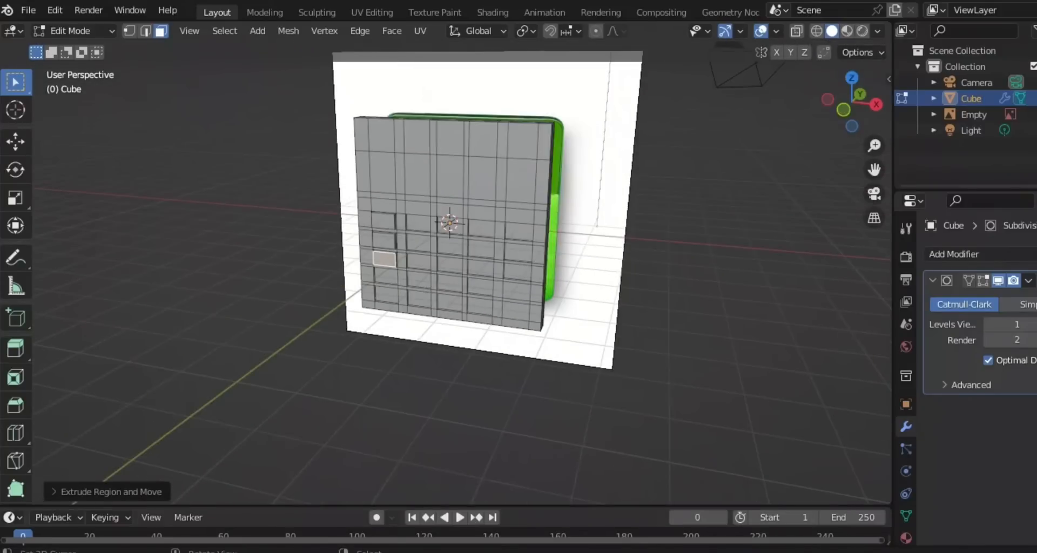
scroll(462, 273, "up", 5)
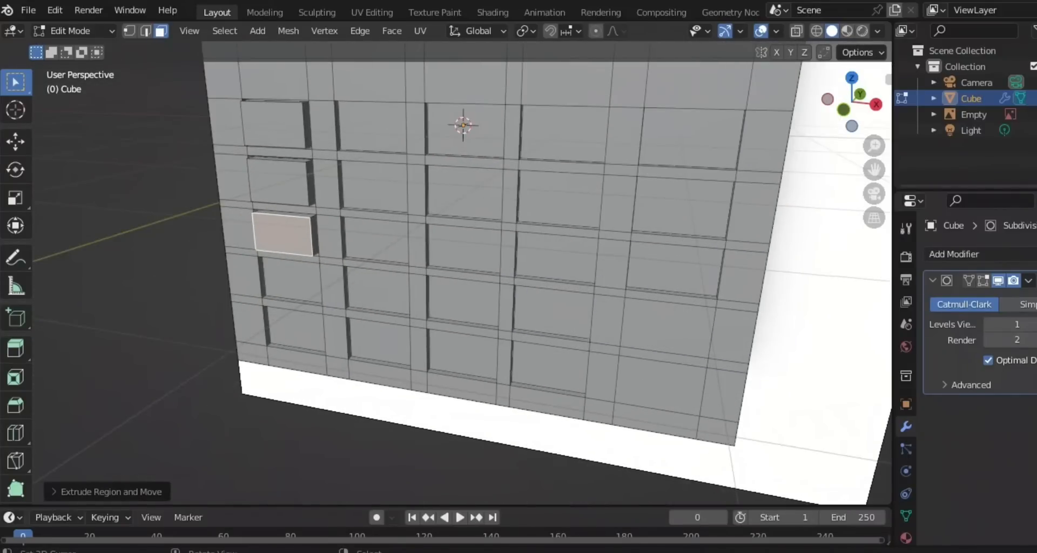
right_click(292, 279)
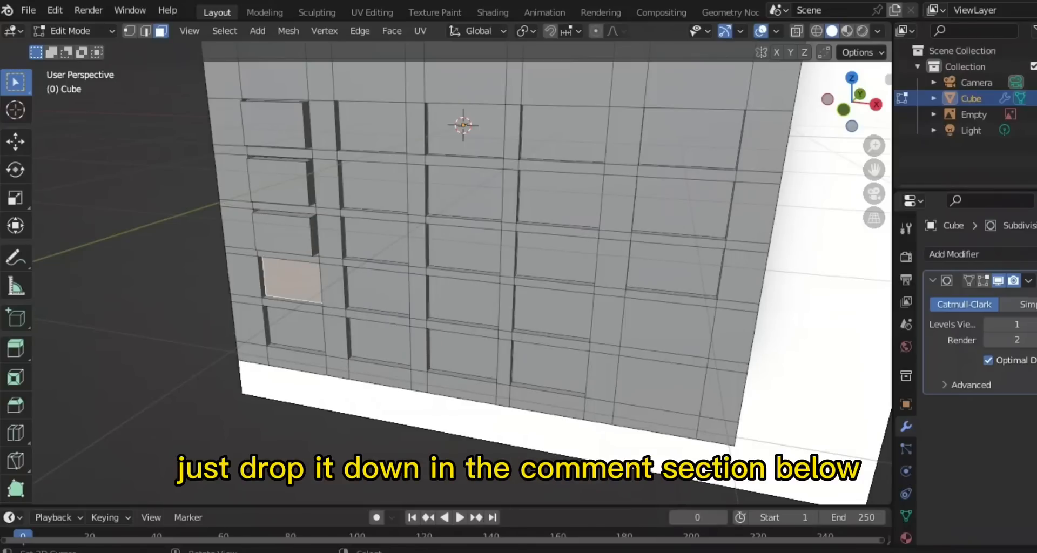
Show the model in wireframe in the right orthographic view, close up on the fourth button recess.
key("KP_3")
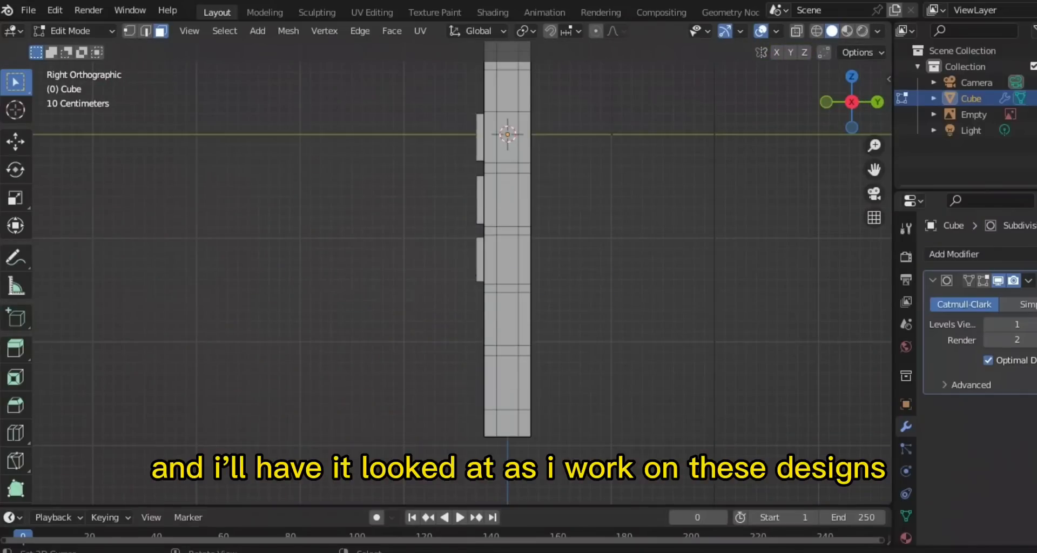
key("z")
left_click(436, 290)
key("z")
left_click(490, 292)
key("z")
left_click(363, 293)
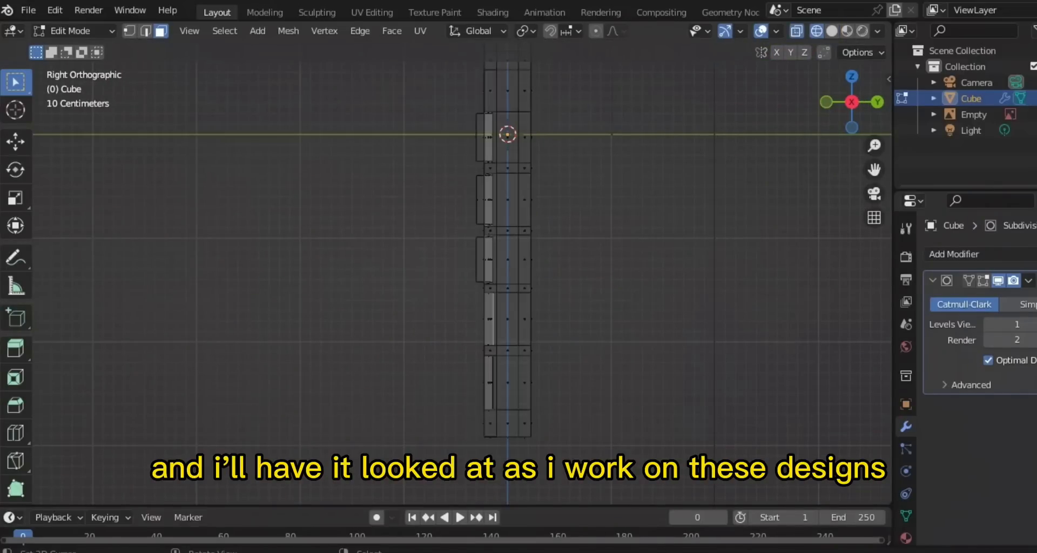
scroll(363, 292, "up", 6)
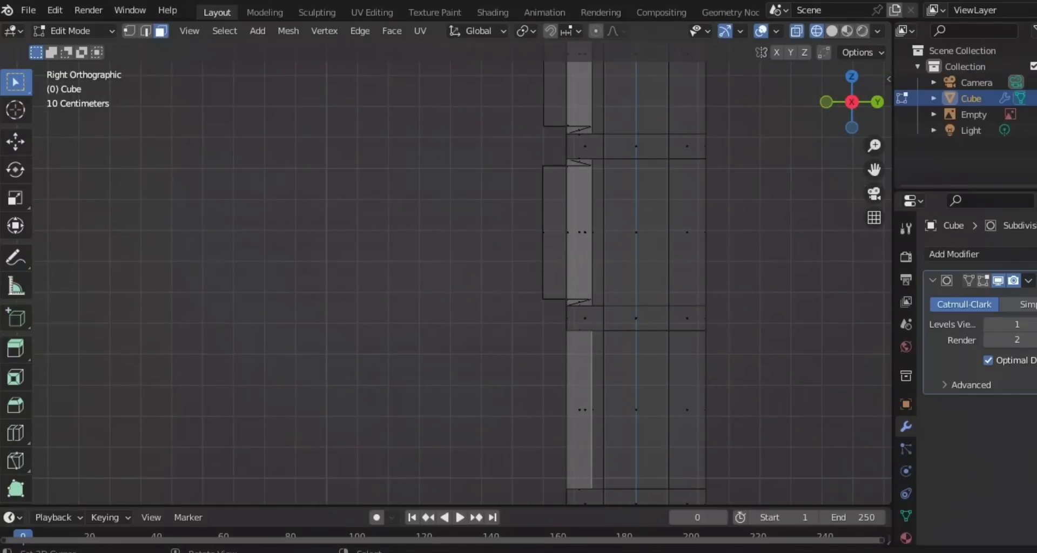
Scale the fourth button face to about 0.91 and extrude it outward about 0.16 m.
key("s")
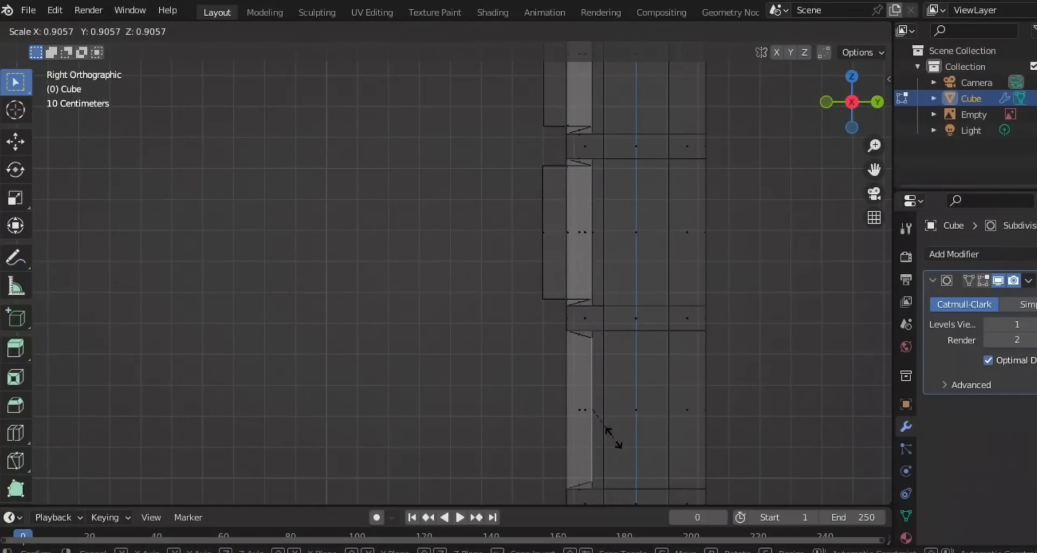
left_click(610, 435)
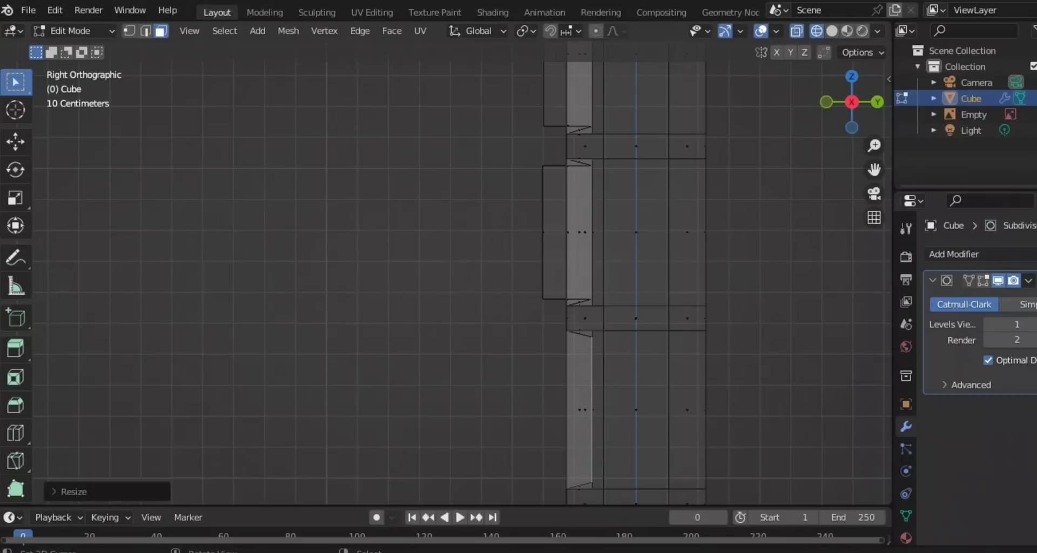
key("e")
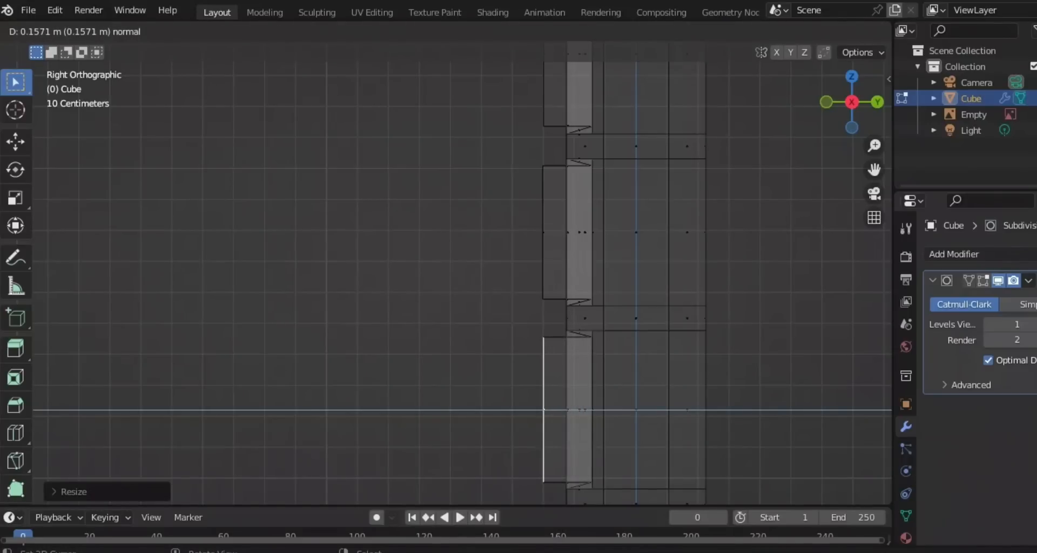
key("Return")
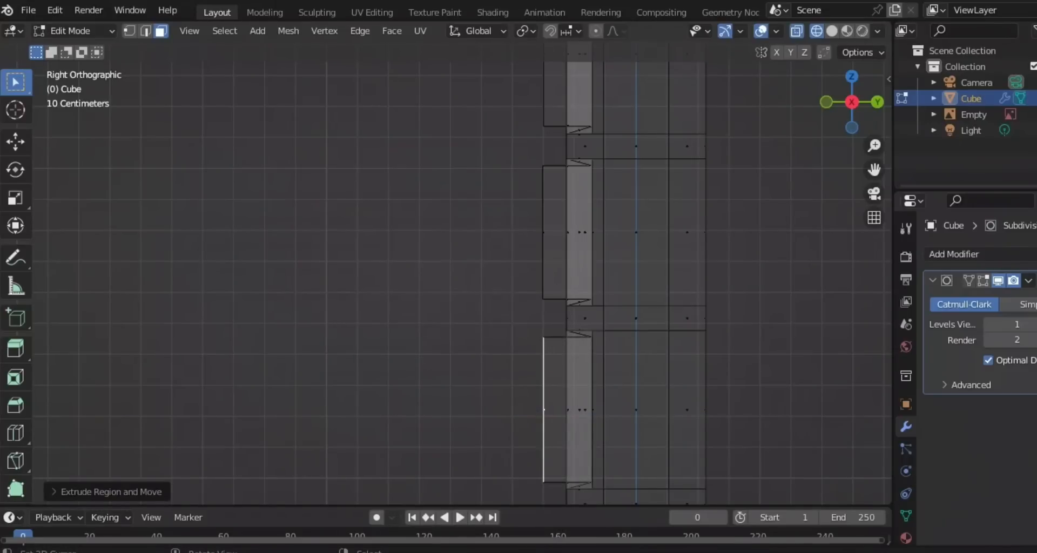
scroll(461, 274, "down", 4)
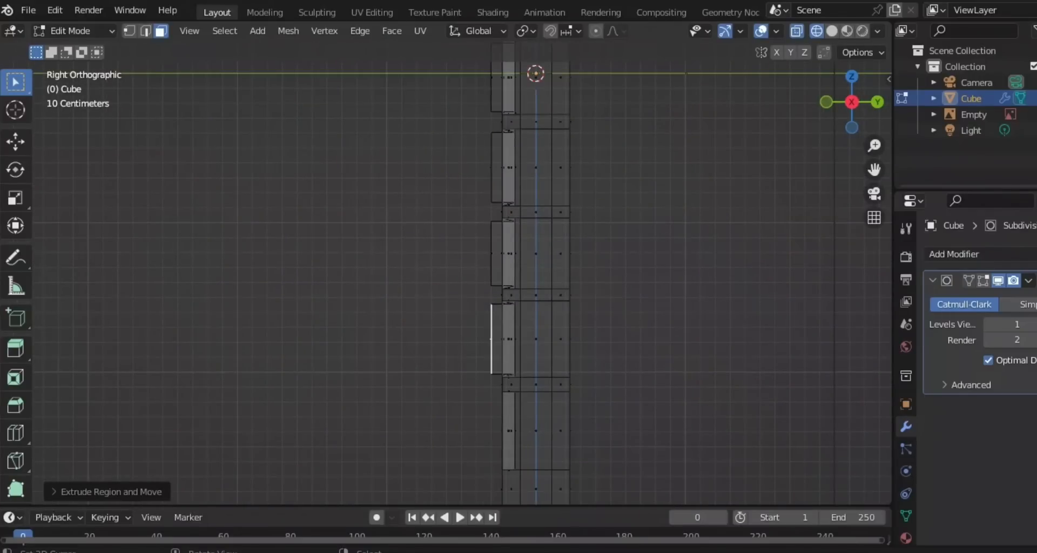
From the front view in solid shading, select the bottom button face of the first column and inspect it at an angle.
key("KP_1")
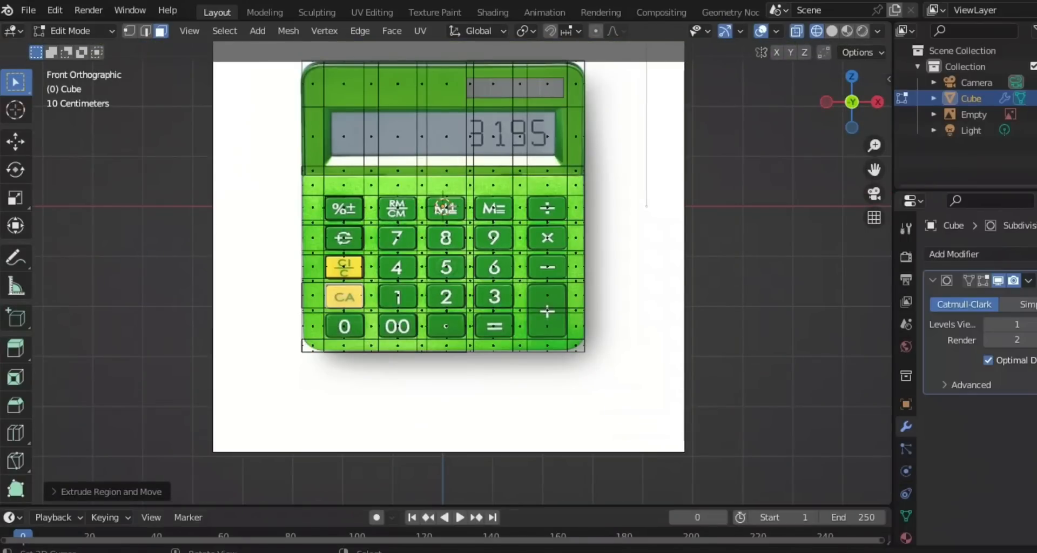
key("z")
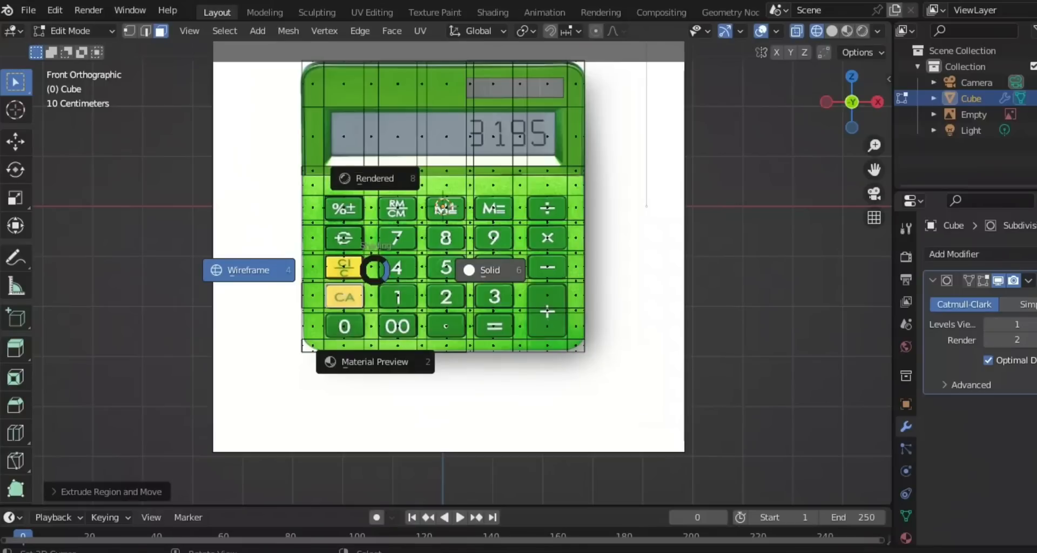
left_click(478, 269)
right_click(344, 326)
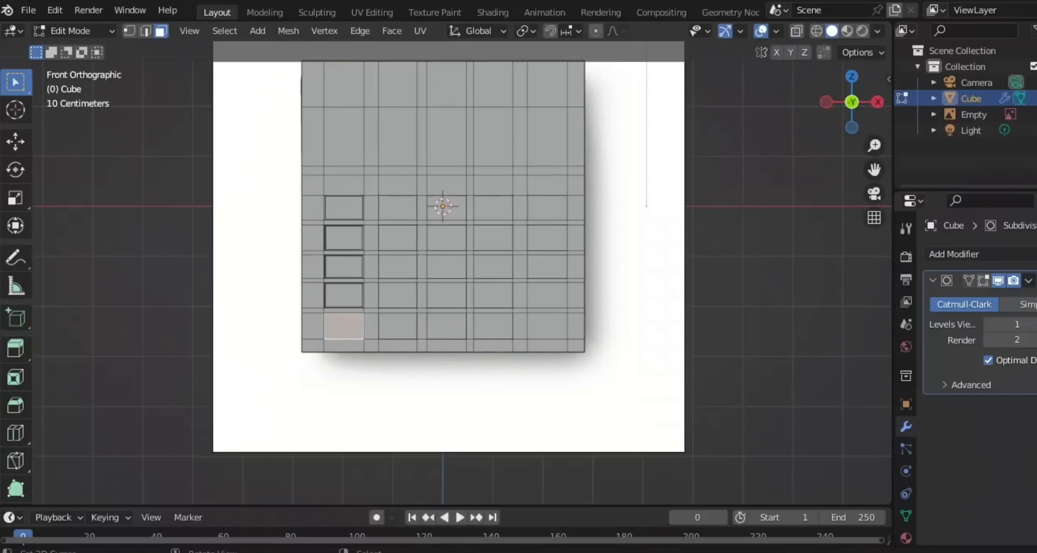
middle_click_drag(344, 326, 303, 329)
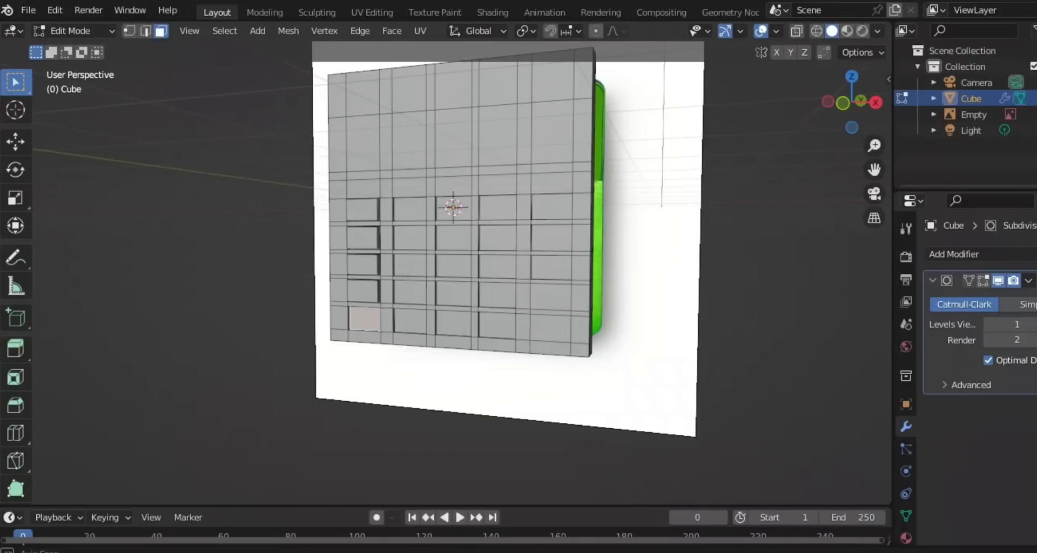
scroll(486, 237, "down", 2)
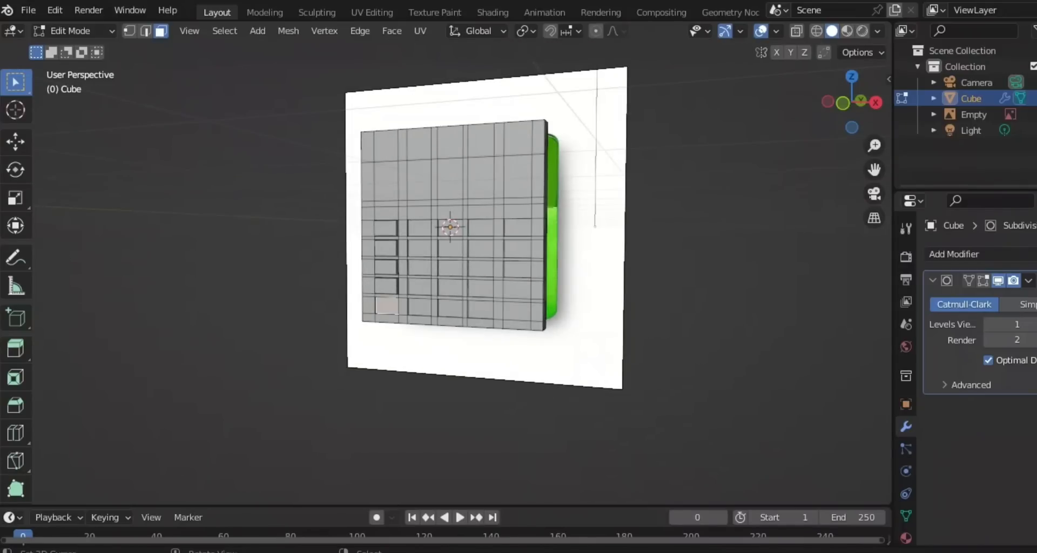
scroll(459, 259, "up", 2)
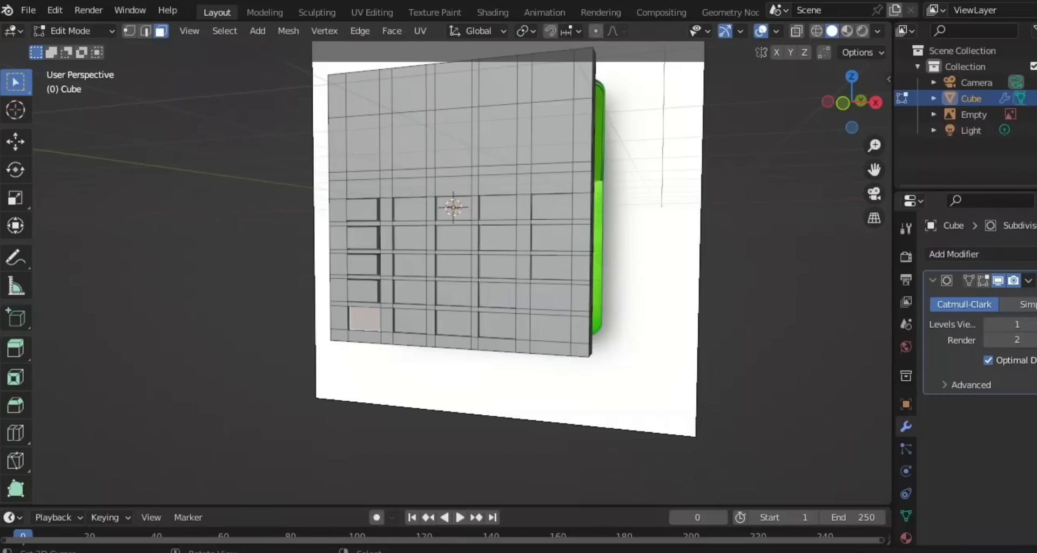
scroll(446, 273, "up", 4)
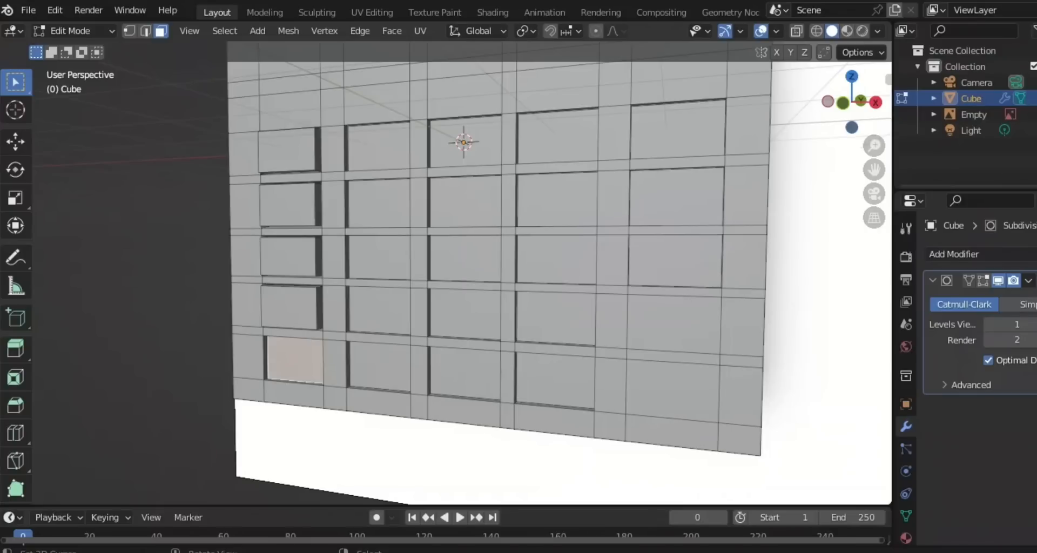
middle_click_drag(410, 324, 359, 324)
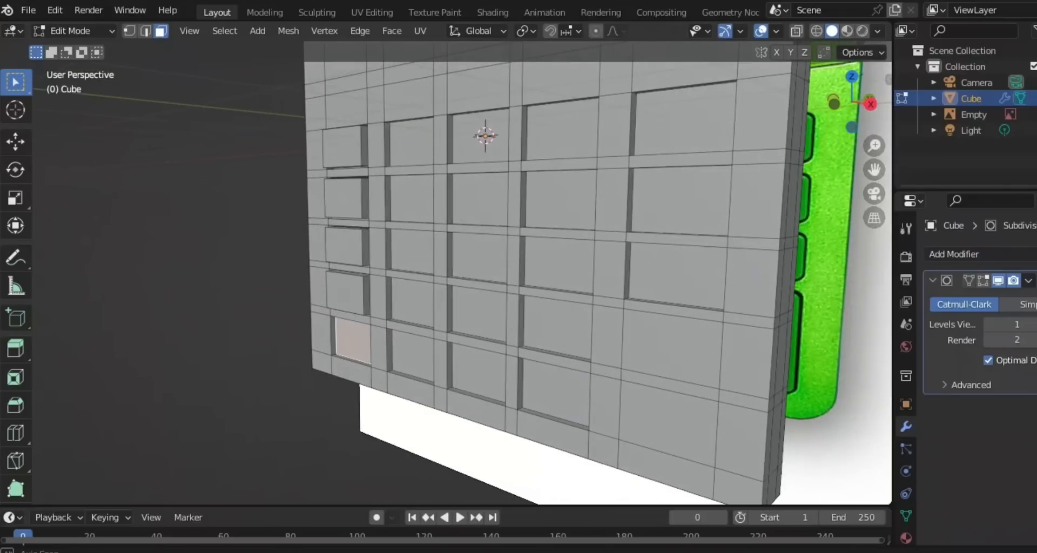
In the right orthographic view with wireframe shading, scale the bottom button face of the first column to about 0.94.
key("KP_3")
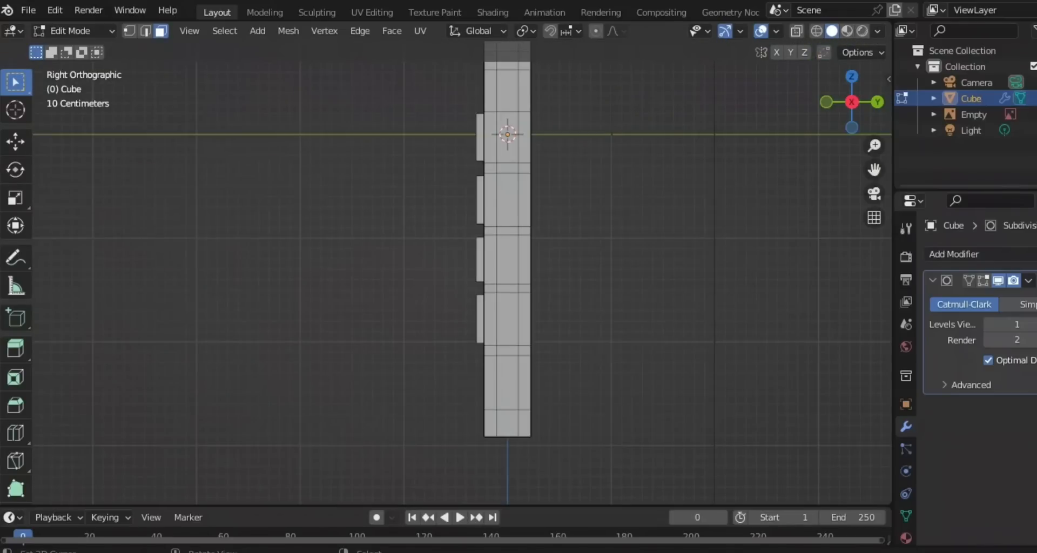
scroll(443, 271, "up", 3)
middle_click_drag(443, 271, 417, 94, "shift")
key("z")
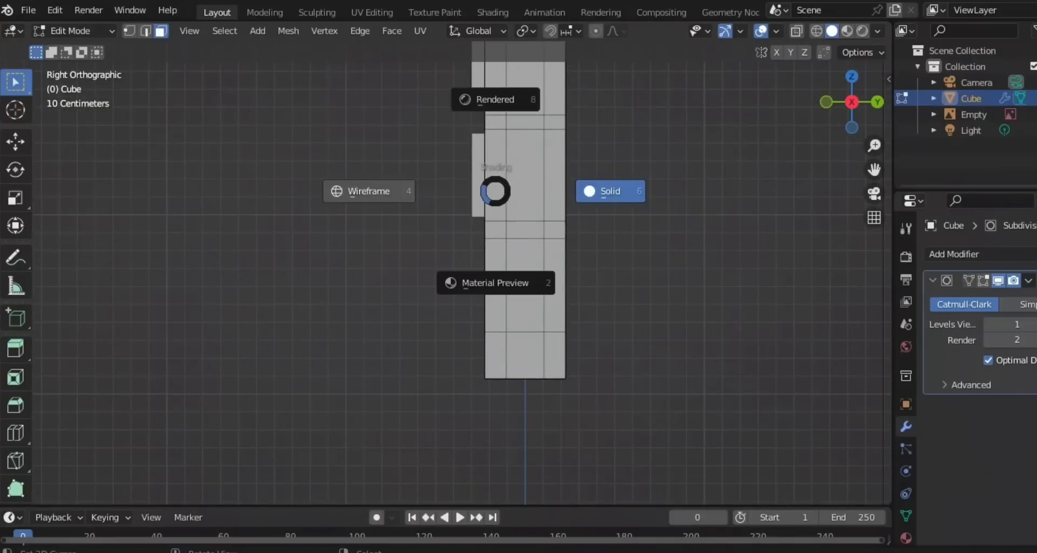
key("4")
scroll(443, 271, "up", 5)
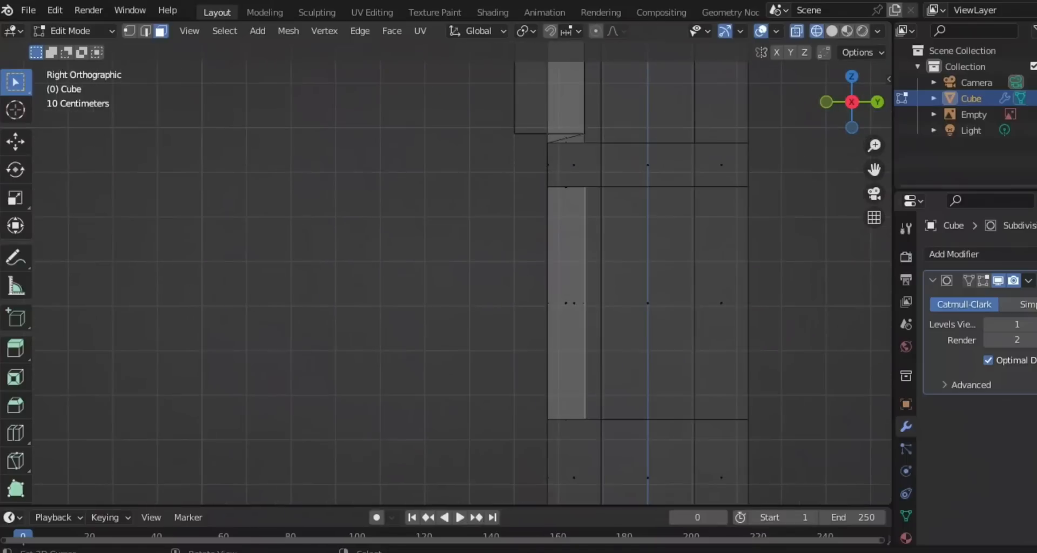
key("s")
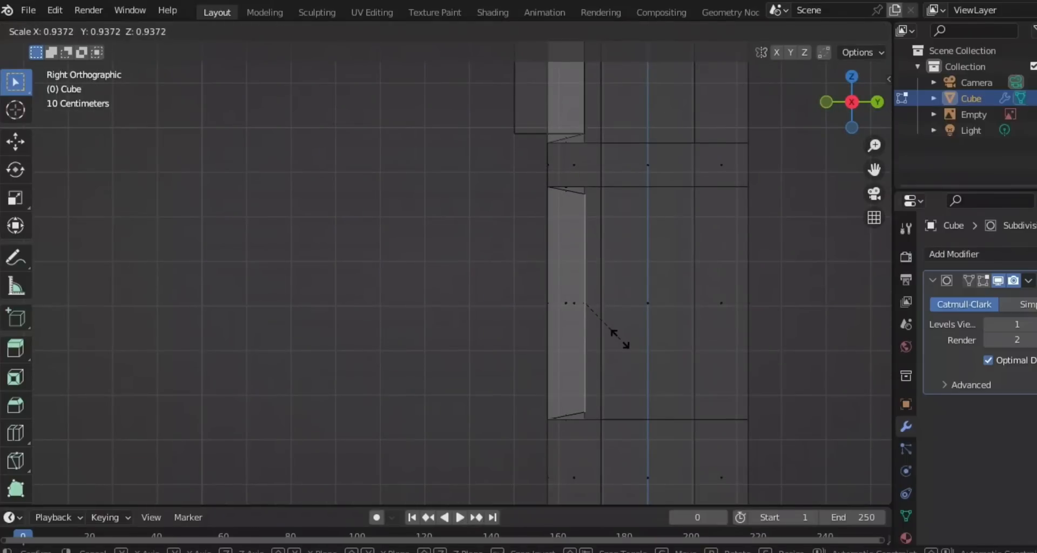
left_click(613, 335)
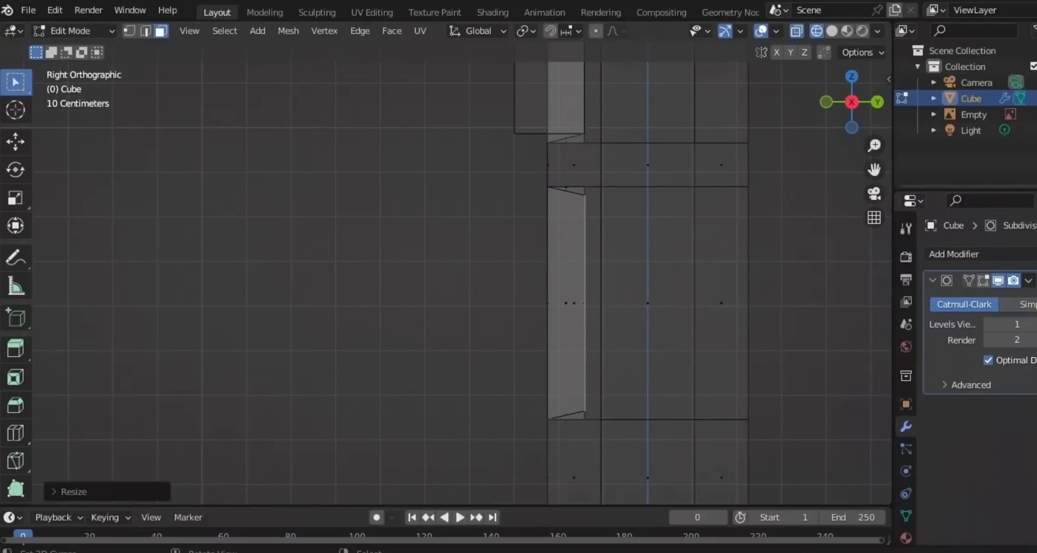
Extrude the bottom button face of the first column outward about 0.16 m and view the model at an angle in solid shading.
key("e")
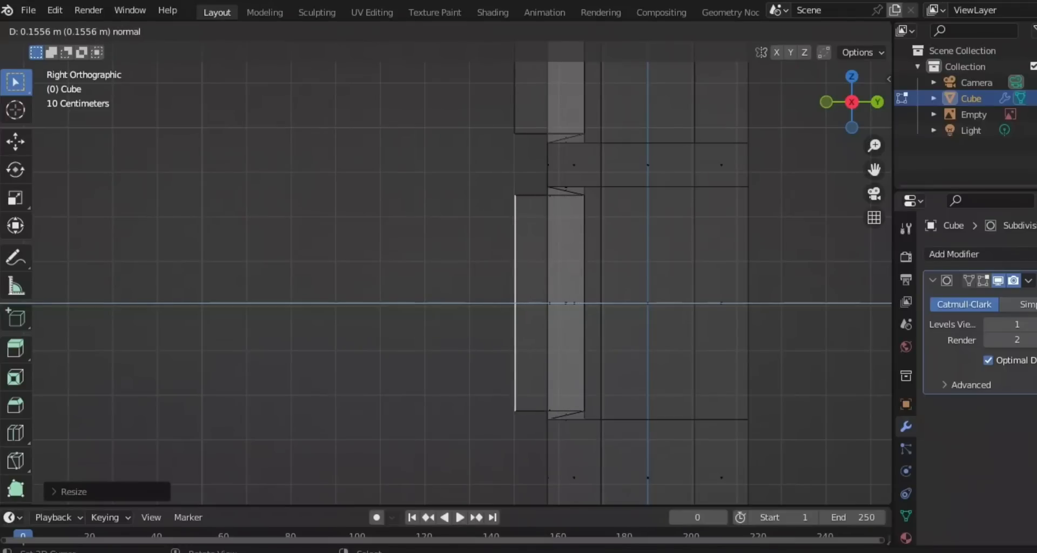
key("Return")
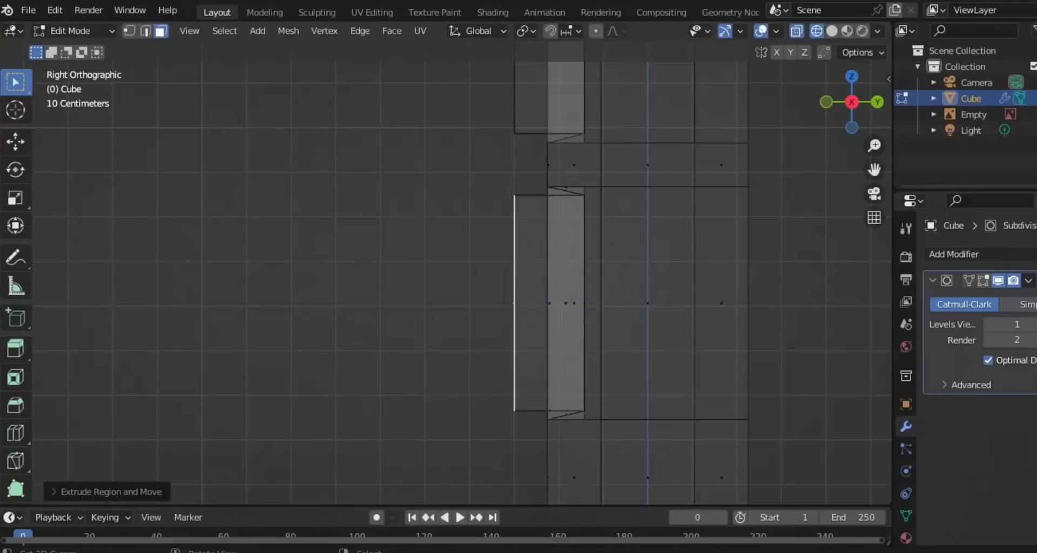
scroll(447, 273, "down", 9)
middle_click_drag(447, 273, 513, 273)
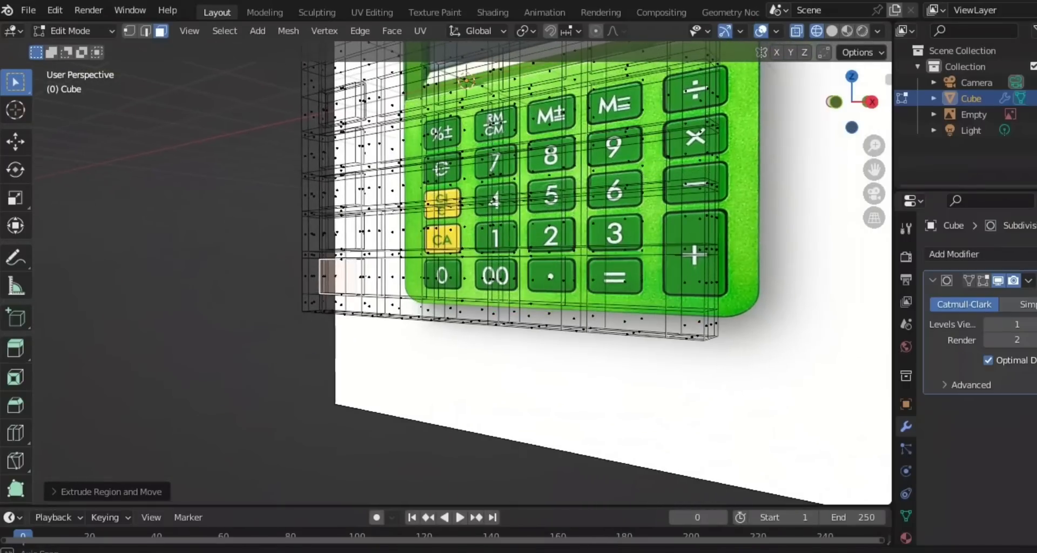
key("z")
left_click(594, 293)
mouse_move(594, 294)
middle_mouse_down()
mouse_move(583, 294)
mouse_move(606, 290)
mouse_move(592, 316)
middle_mouse_up()
scroll(600, 288, "down", 3)
scroll(600, 288, "up", 1)
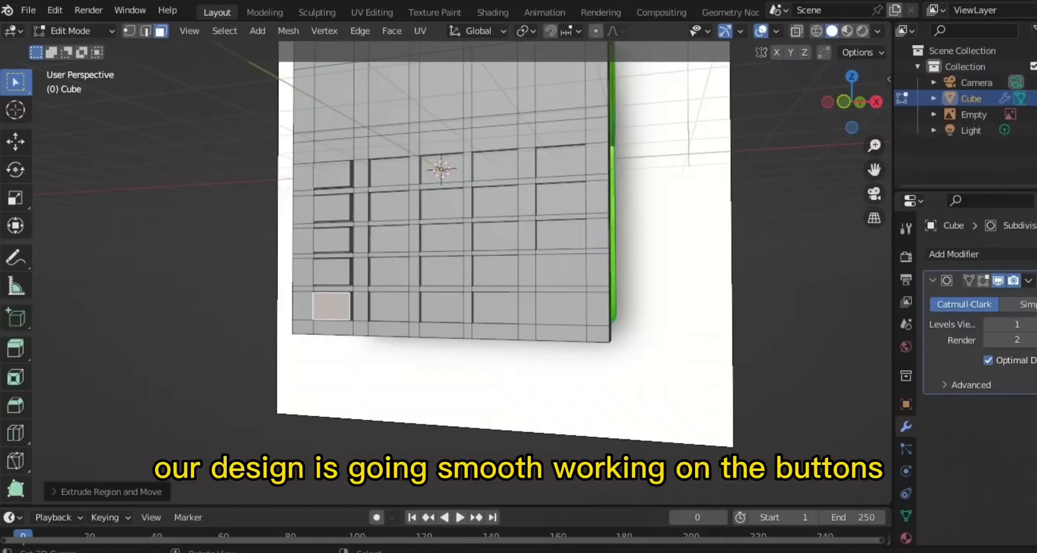
Select the top button face of the second column and show it in wireframe in the right orthographic view.
right_click(389, 172)
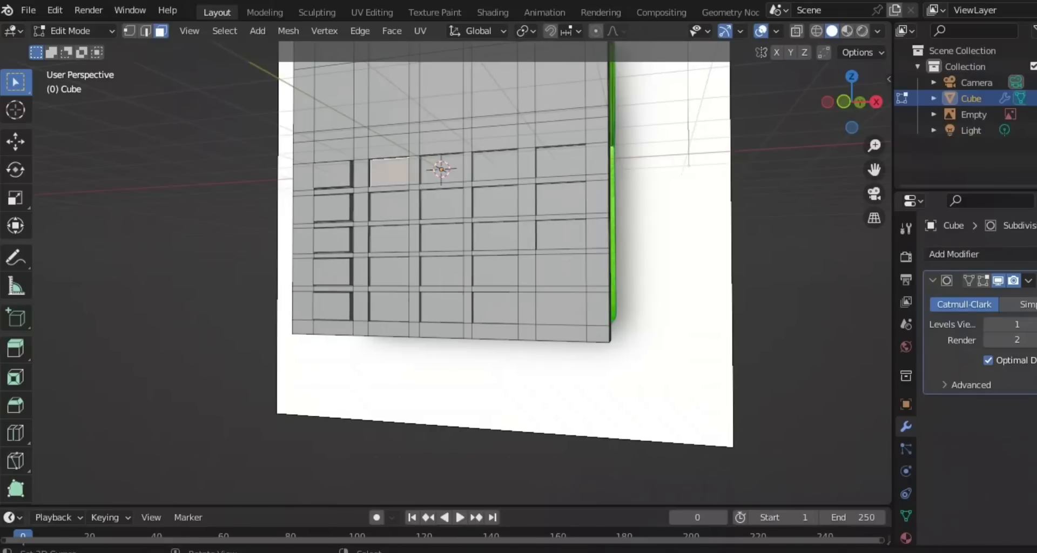
key("KP_3")
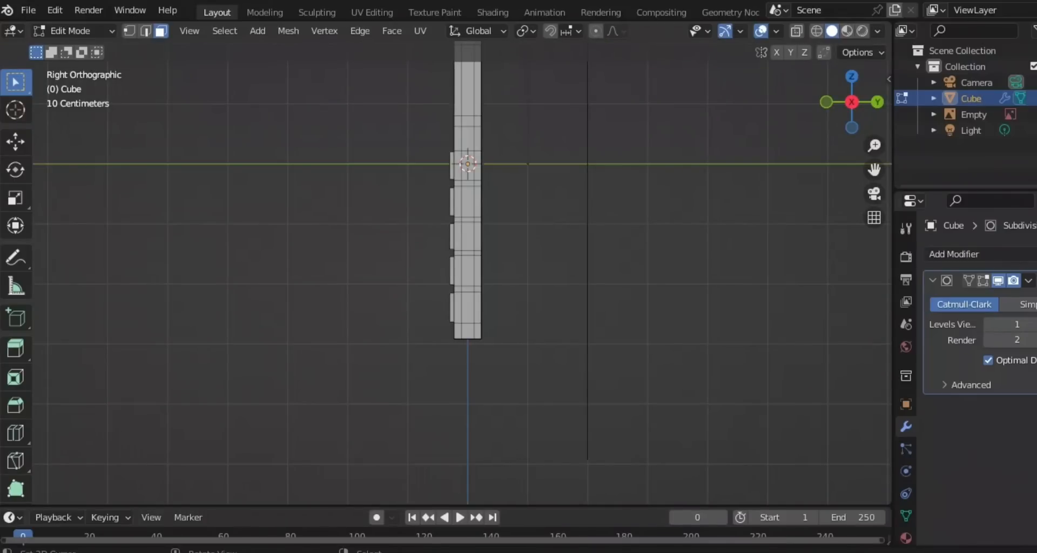
scroll(462, 272, "up", 2)
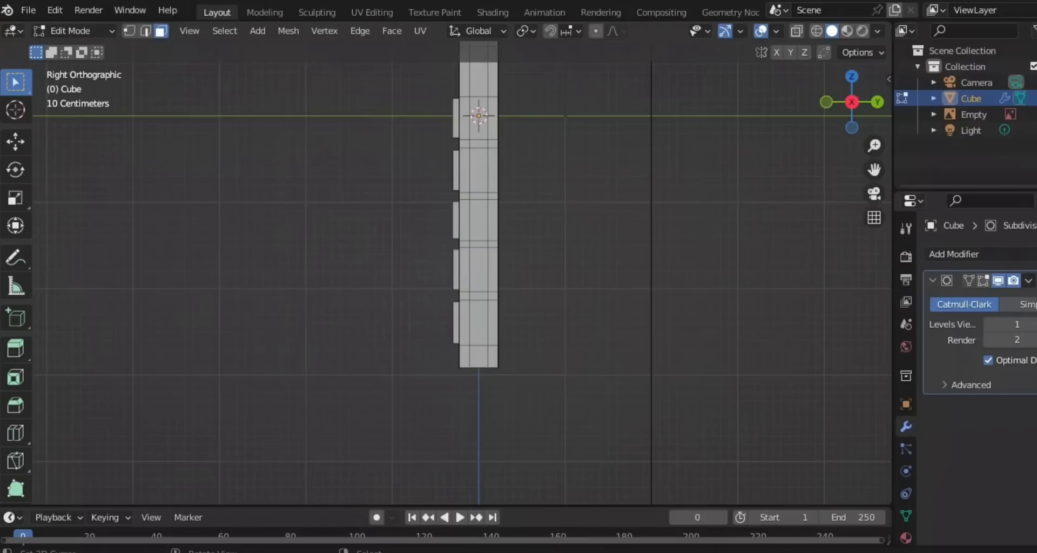
key("z")
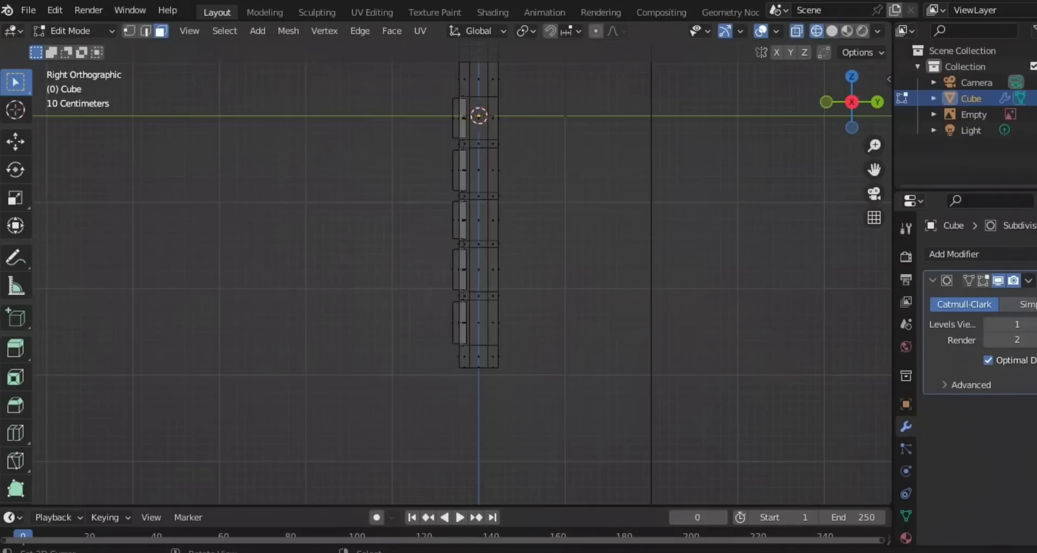
middle_click_drag(461, 273, 460, 380, "shift")
scroll(460, 380, "up", 3)
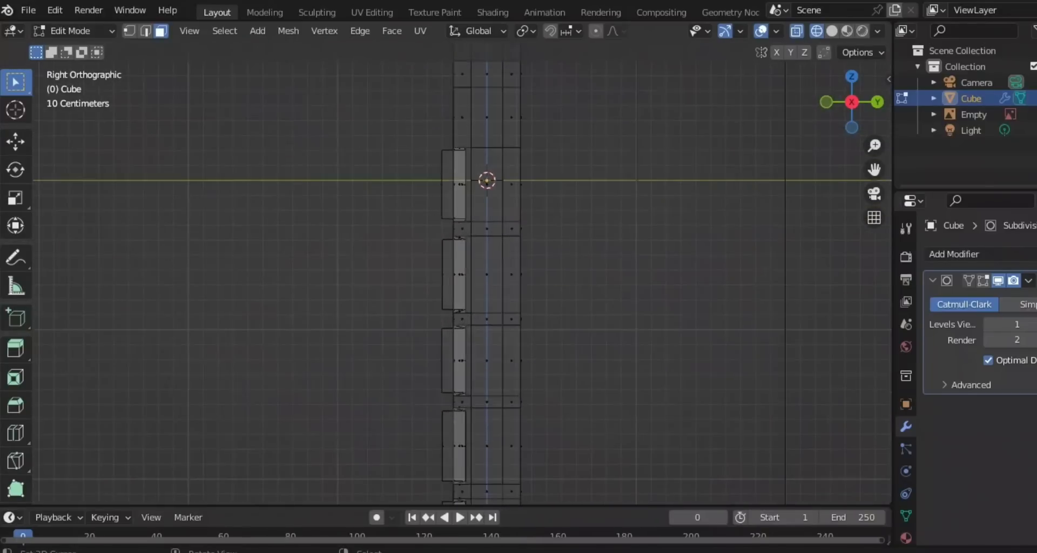
scroll(459, 380, "up", 1)
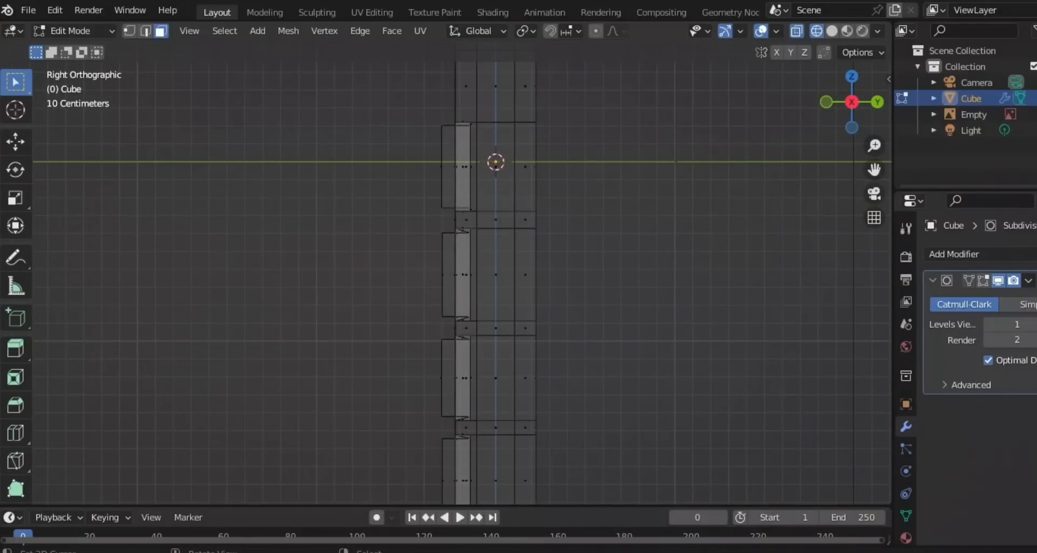
Scale the top button face of the second column to about 0.92 and extrude it outward about 0.16 m.
key("s")
key("Escape")
middle_click_drag(460, 272, 445, 383, "shift")
scroll(457, 314, "up", 5)
middle_click_drag(567, 222, 557, 277, "shift")
key("s")
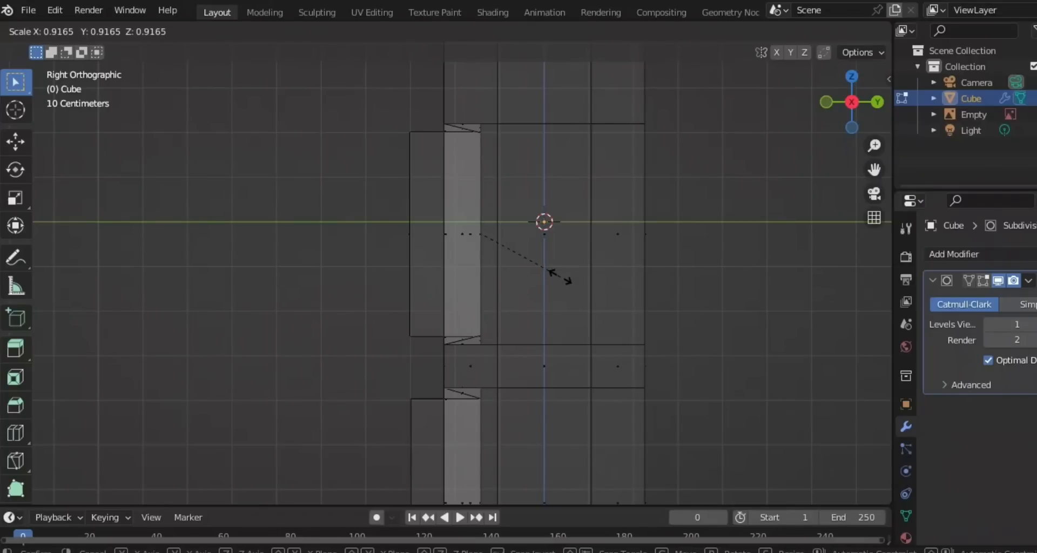
left_click(560, 276)
key("e")
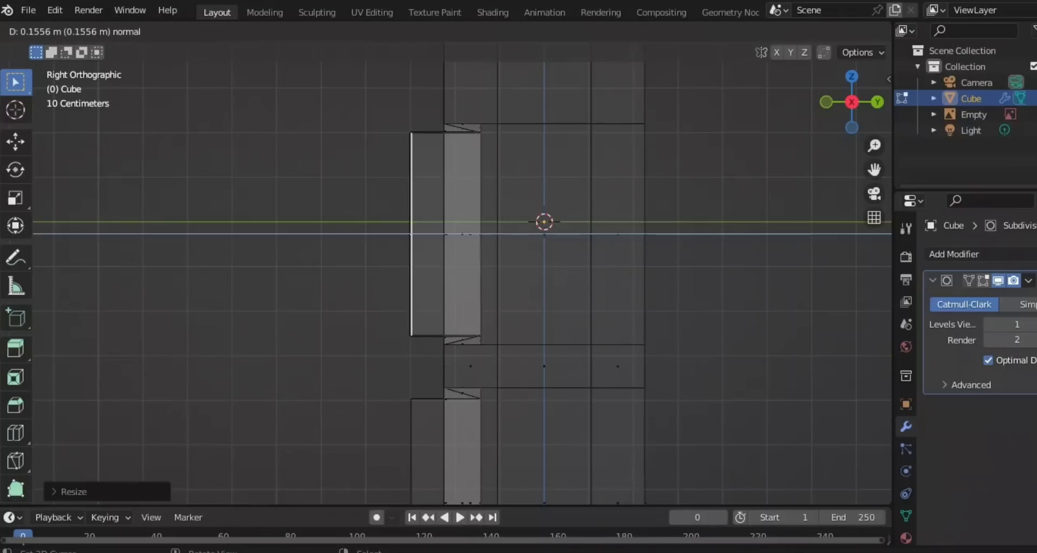
key("Return")
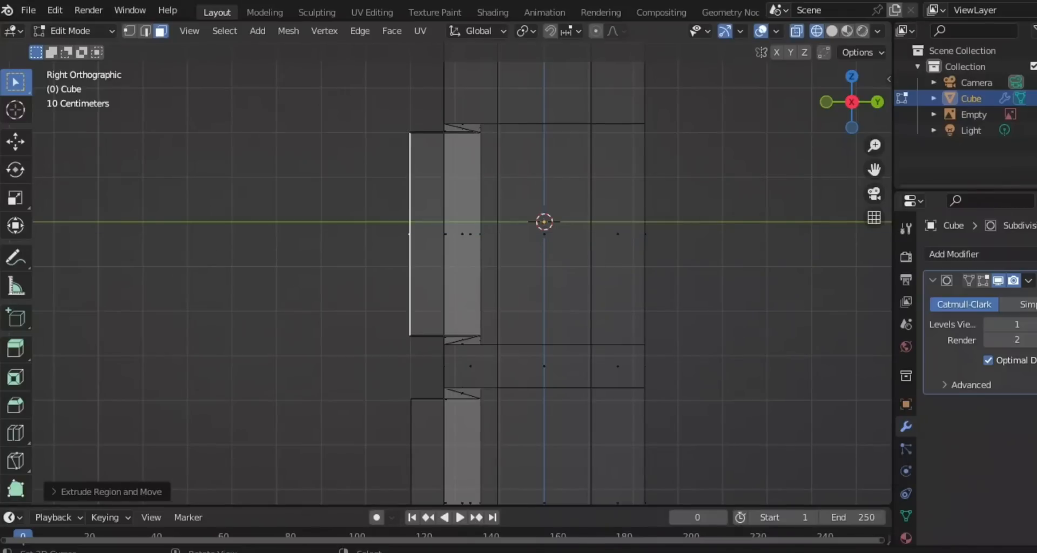
Return to solid shading, view the button grid from the front at an angle, and select the second button face of the second column.
scroll(462, 282, "down", 4)
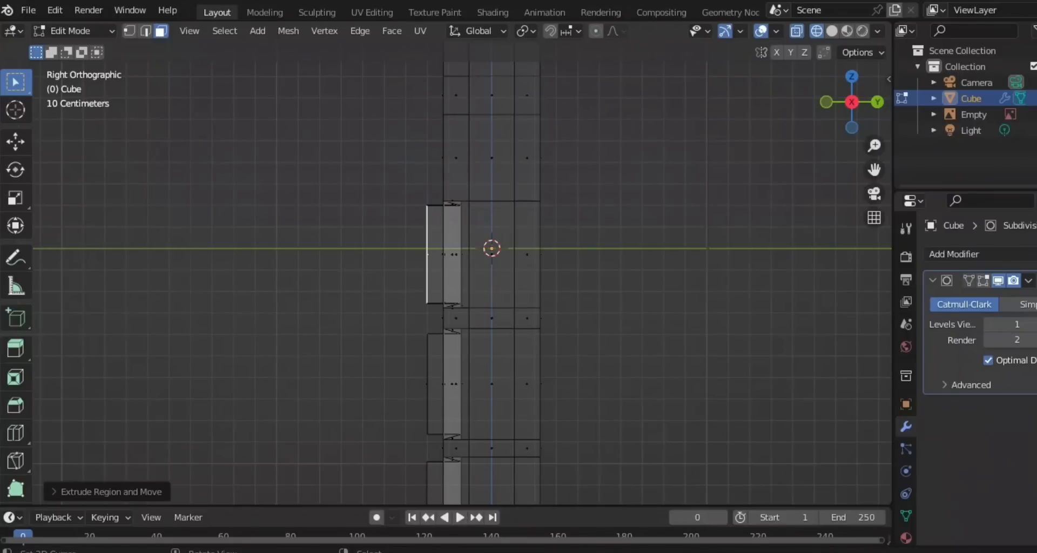
key("z")
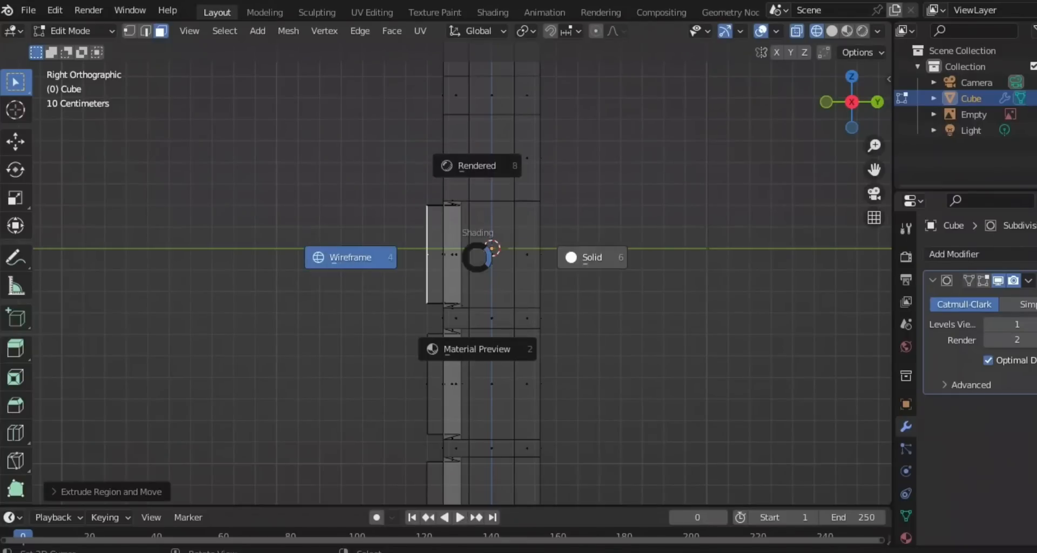
left_click(592, 257)
middle_click_drag(518, 259, 639, 276)
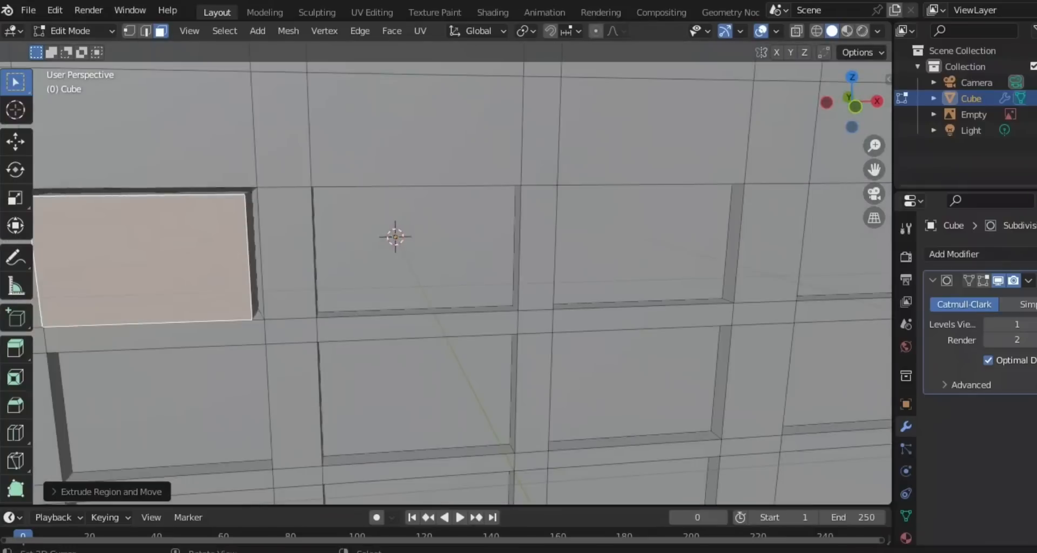
scroll(463, 273, "down", 6)
scroll(463, 273, "down", 1)
middle_click_drag(462, 273, 442, 245)
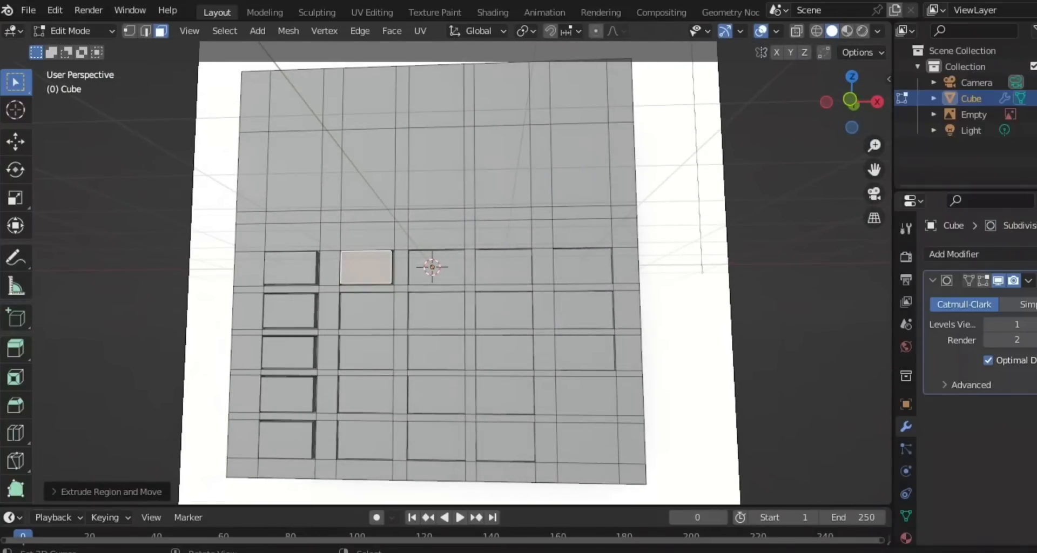
right_click(367, 311)
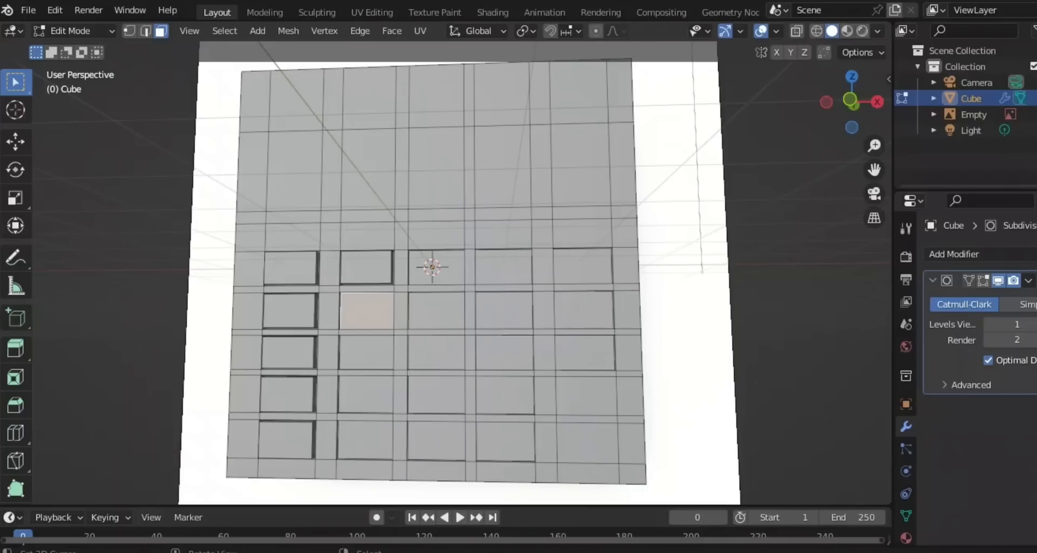
Show the model in wireframe in the right orthographic view, close up on the second button row.
key("KP_3")
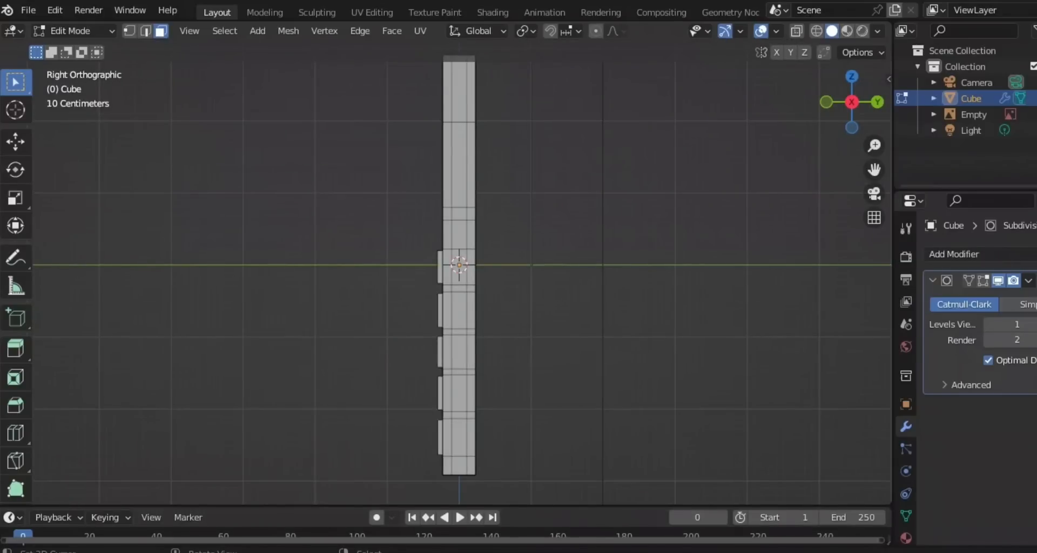
scroll(459, 265, "up", 5)
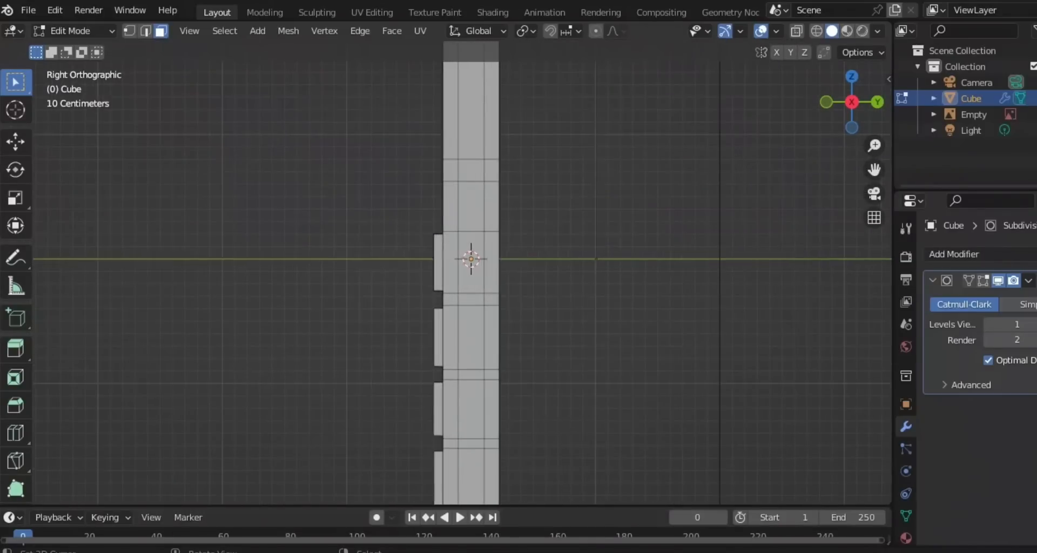
middle_click_drag(459, 265, 478, 214, "shift")
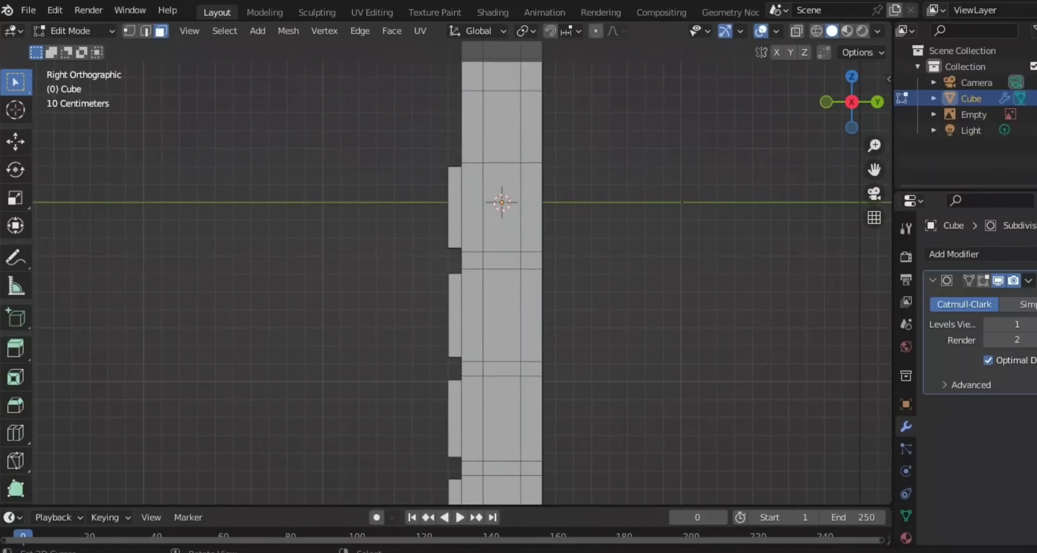
key("z")
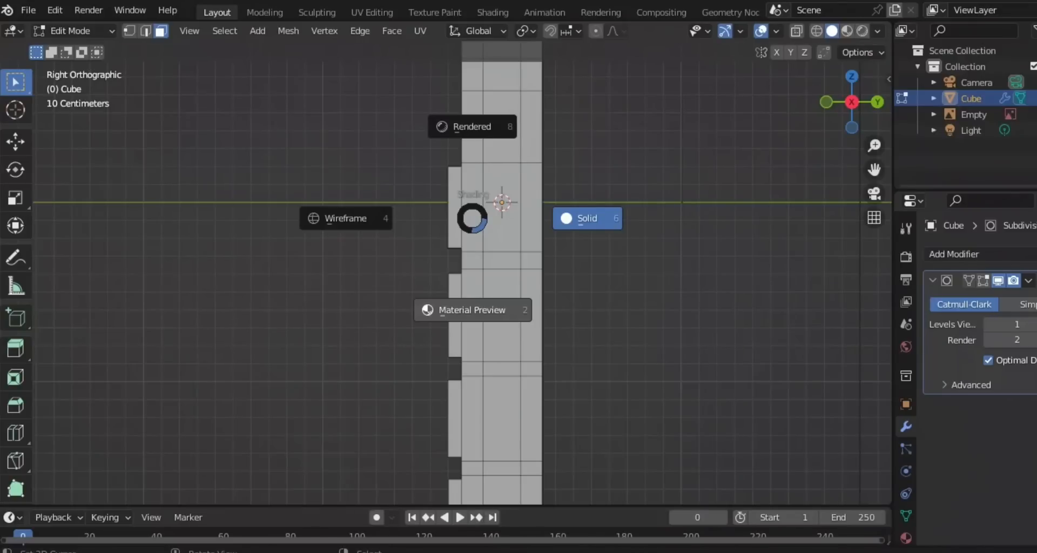
key("2")
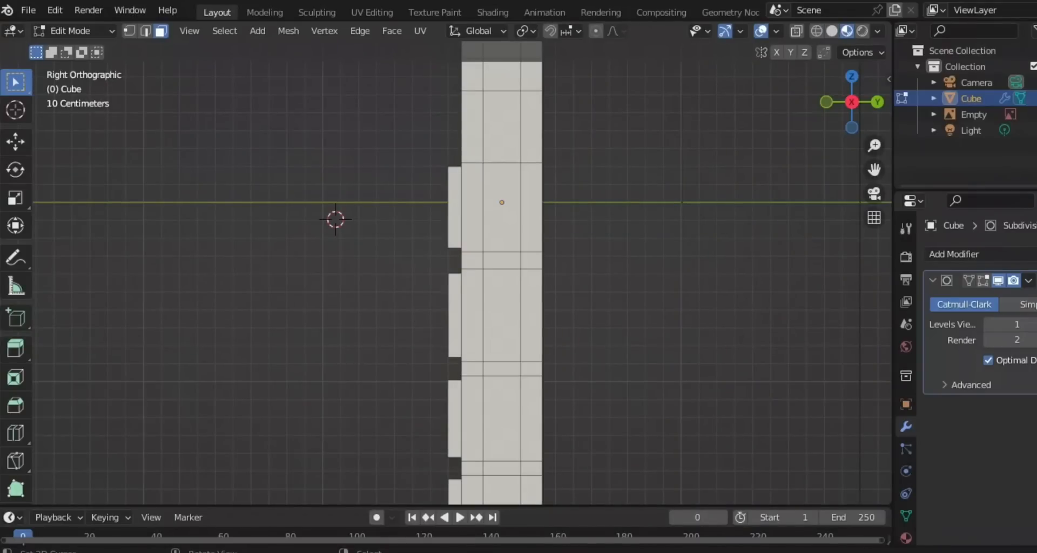
key("z")
left_click(359, 241)
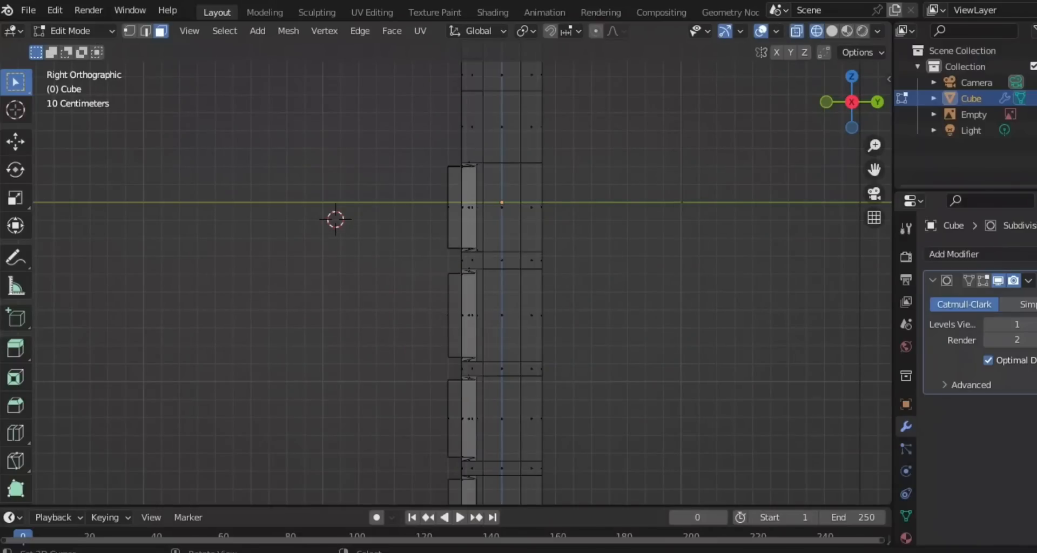
Scale the second button face of the second column to about 0.94 and extrude it outward about 0.16 m.
key("s")
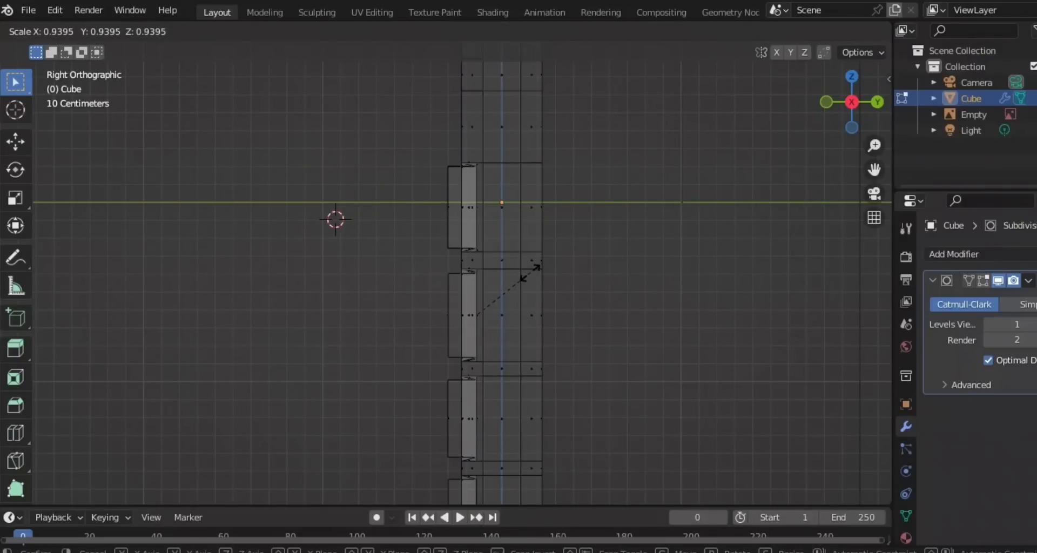
left_click(534, 268)
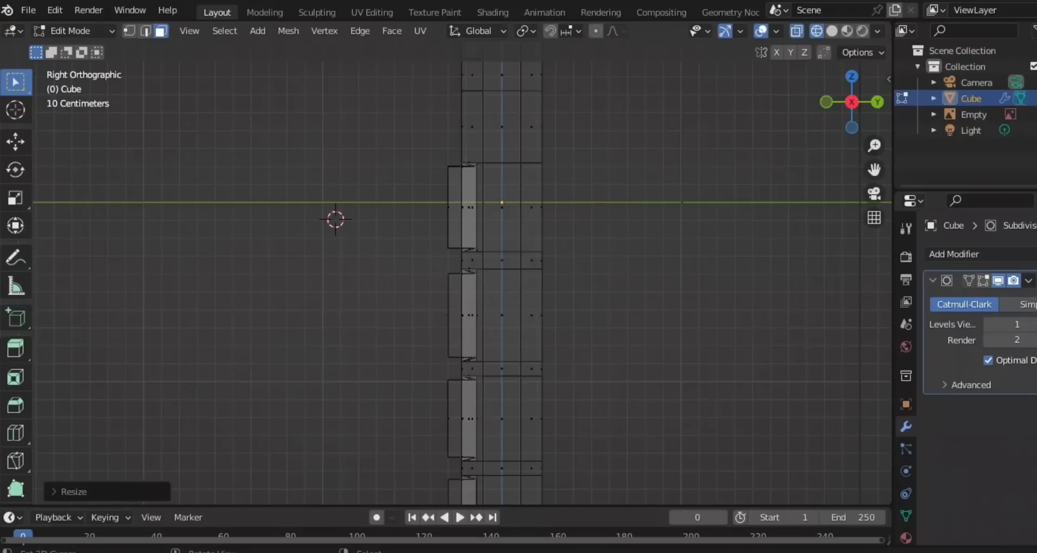
scroll(444, 335, "up", 4)
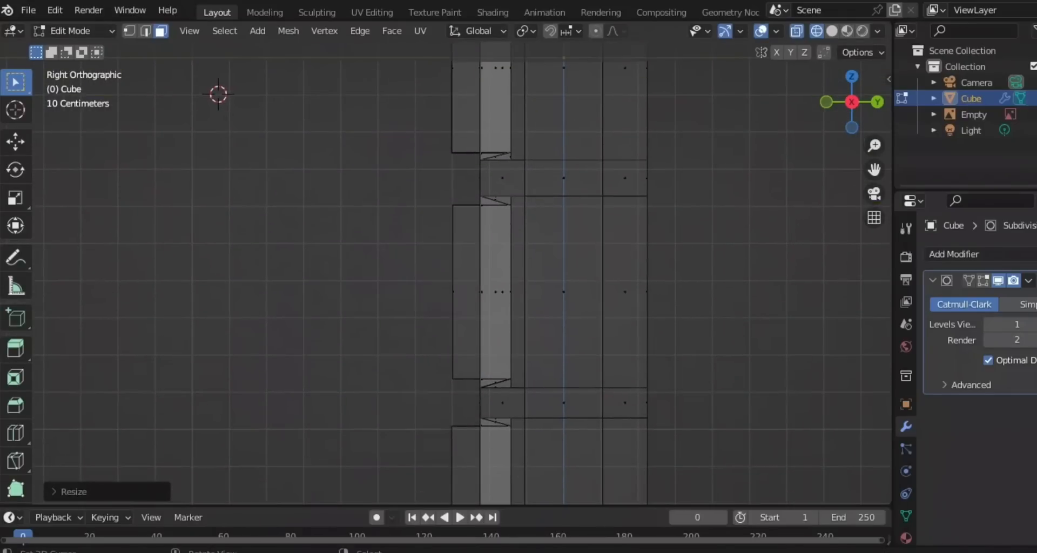
key("e")
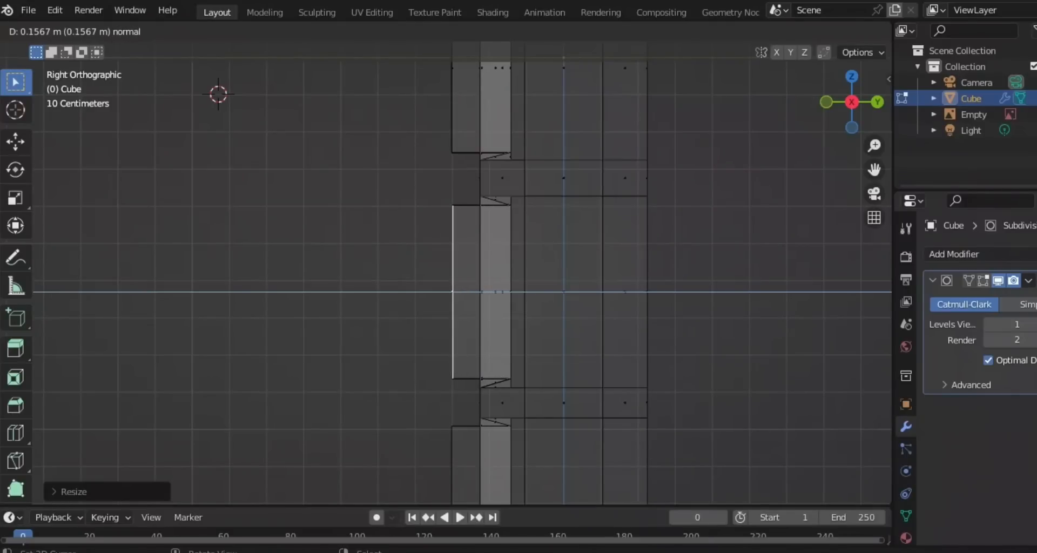
key("Return")
From the front view in solid shading, select the third button face of the second column and switch to the right orthographic view.
scroll(445, 273, "down", 6)
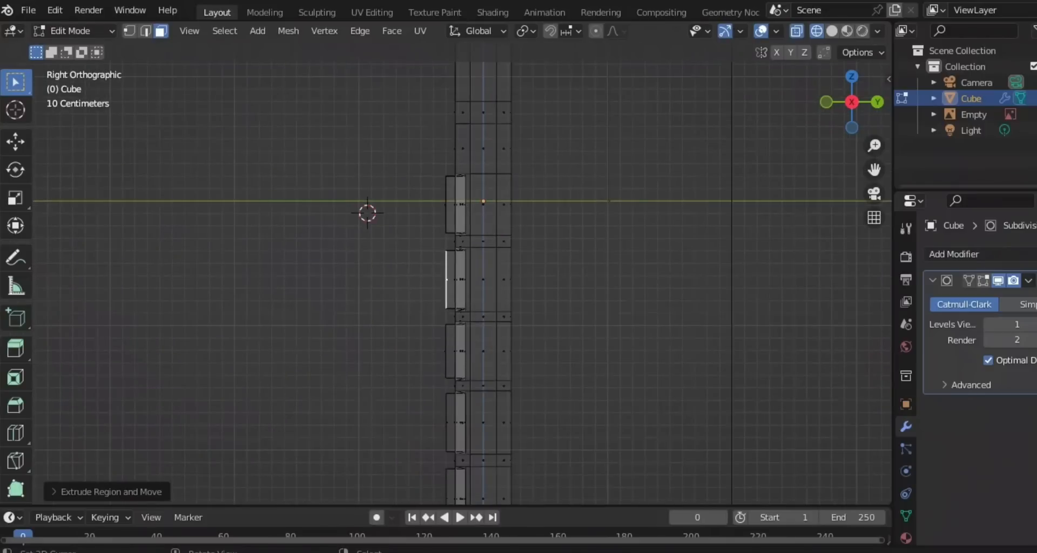
middle_click_drag(446, 273, 429, 245, "shift")
scroll(465, 174, "up", 4)
middle_click_drag(270, 234, 288, 202, "shift")
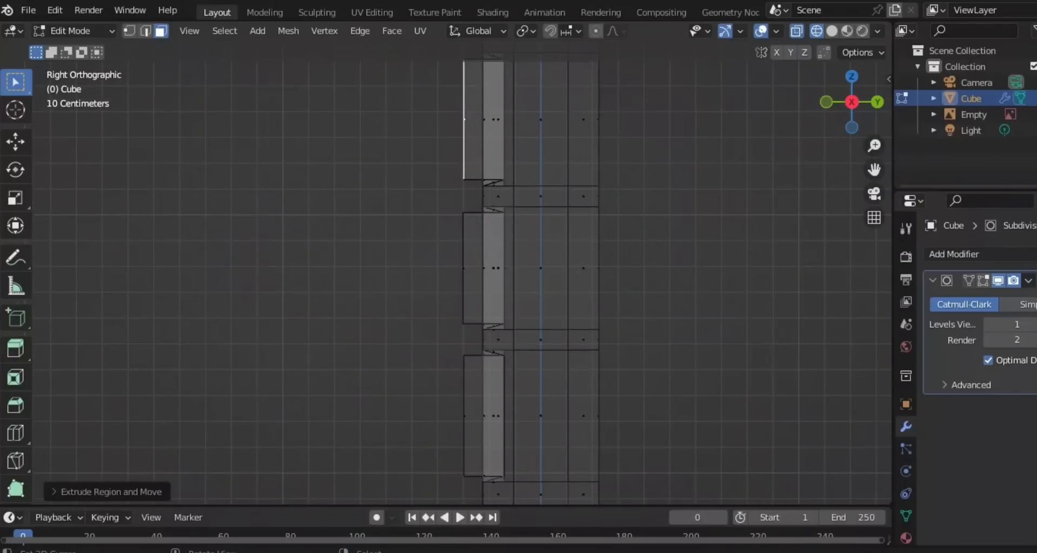
key("z")
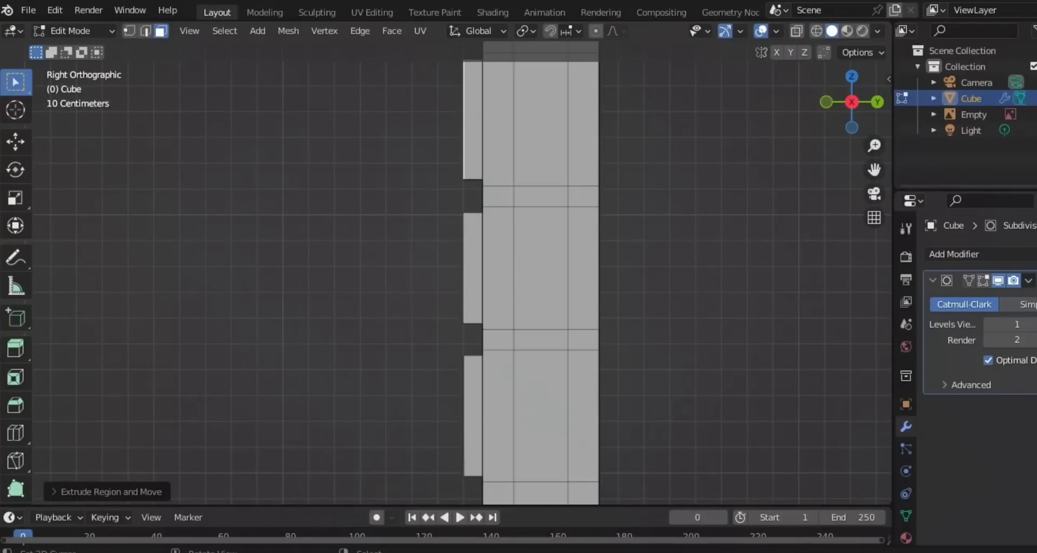
key("KP_1")
scroll(446, 273, "down", 4)
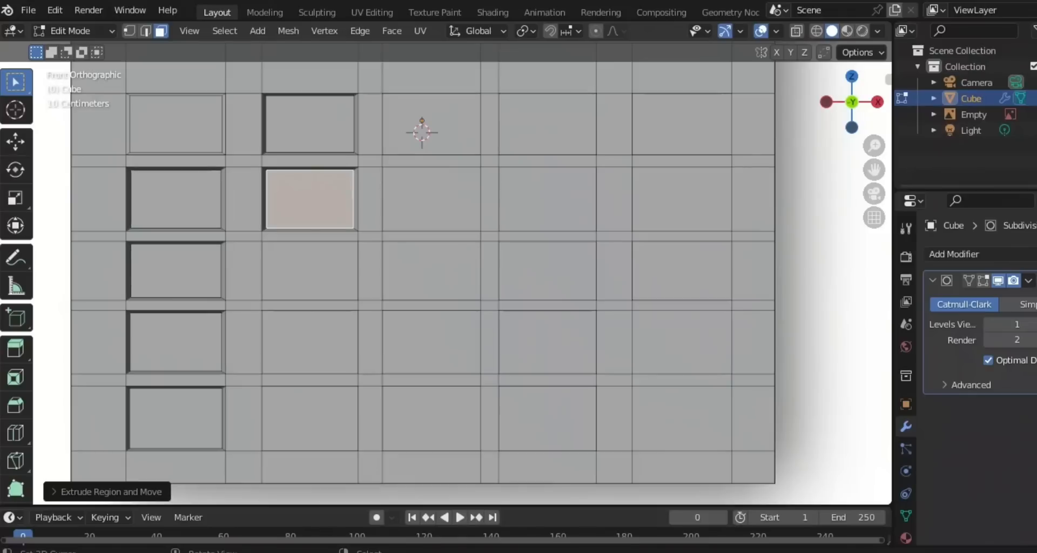
scroll(454, 273, "down", 2)
scroll(453, 272, "up", 2)
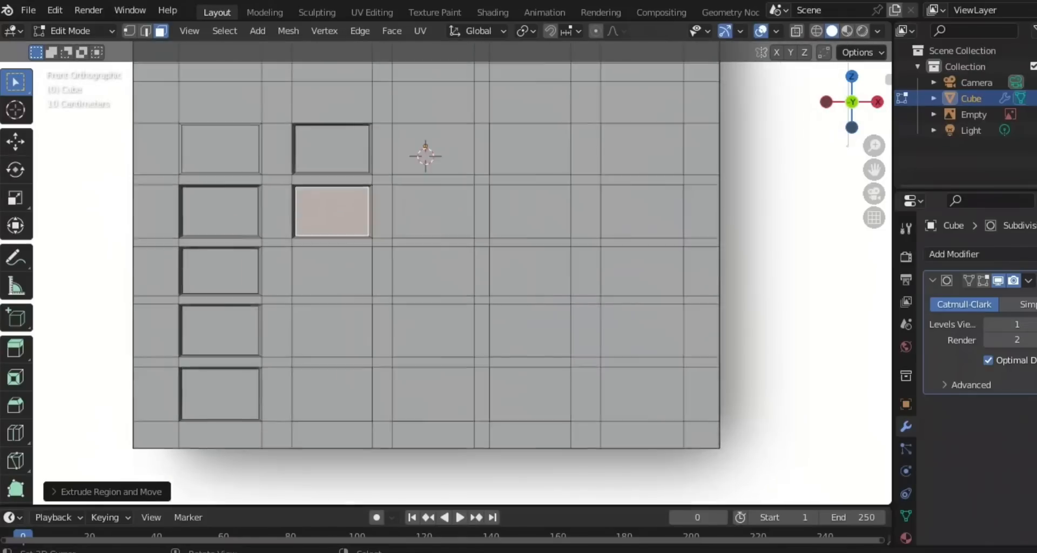
right_click(310, 271)
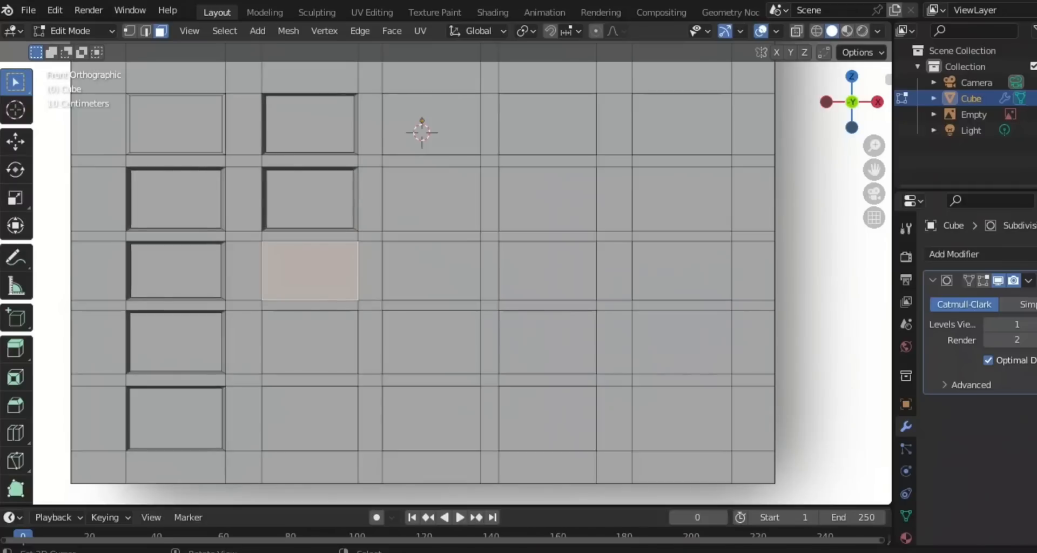
key("KP_3")
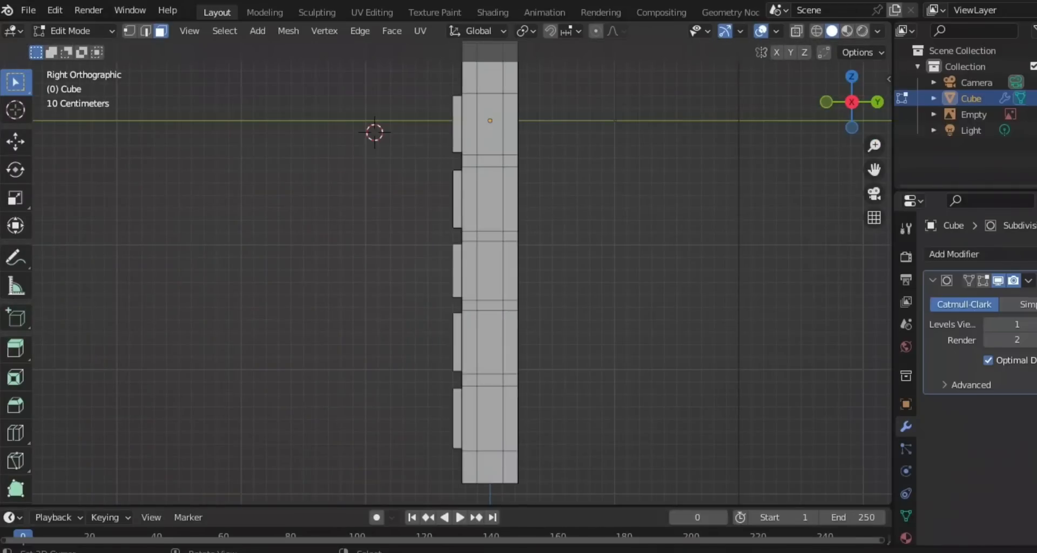
Try to scale the third button face of the second column and extrude it outward about 0.14 m in right-view wireframe.
key("z")
left_click(360, 255)
scroll(442, 273, "up", 4)
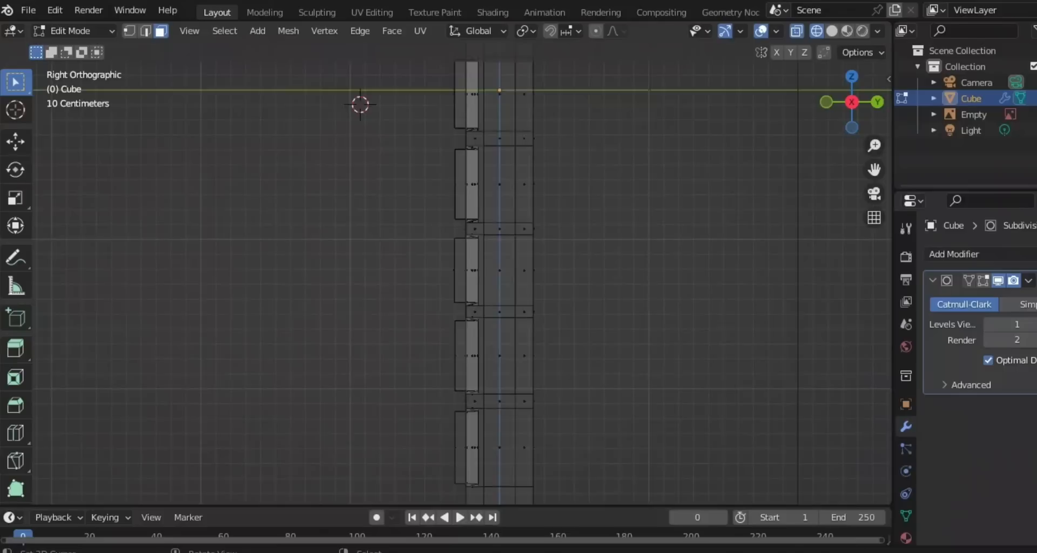
mouse_move(442, 273)
middle_mouse_down("shift")
mouse_move(431, 211)
mouse_move(485, 184)
middle_mouse_up("shift")
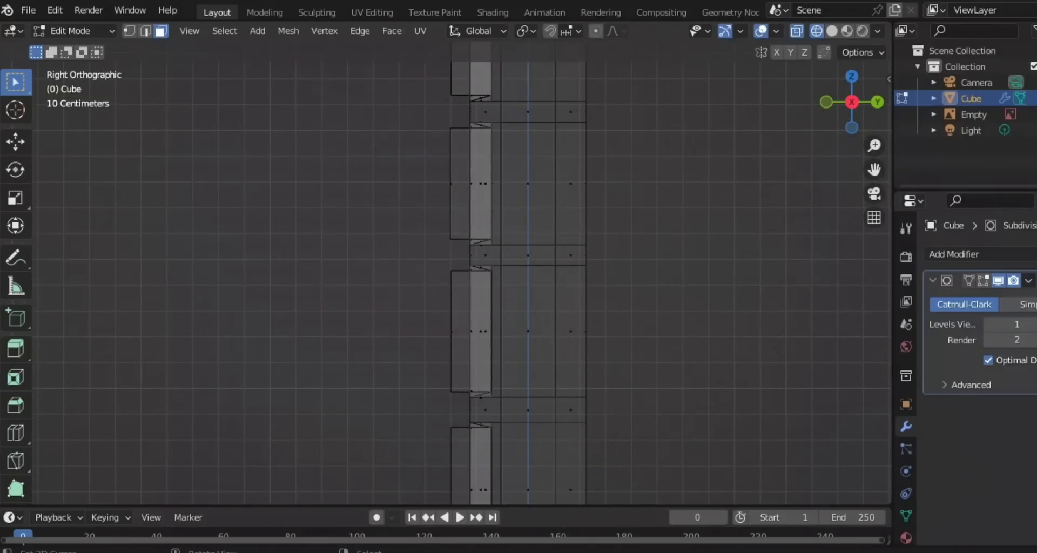
key("s")
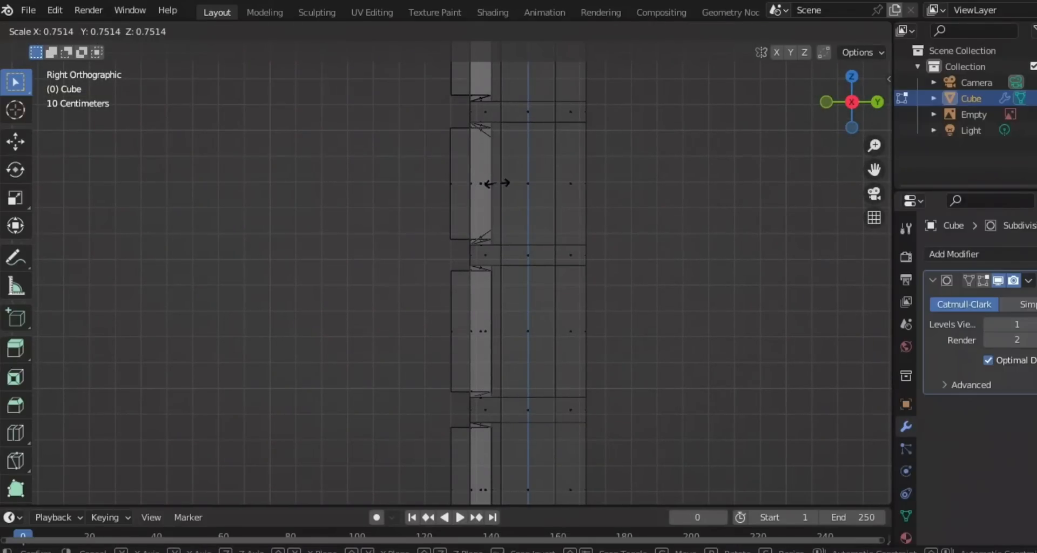
left_click(495, 184)
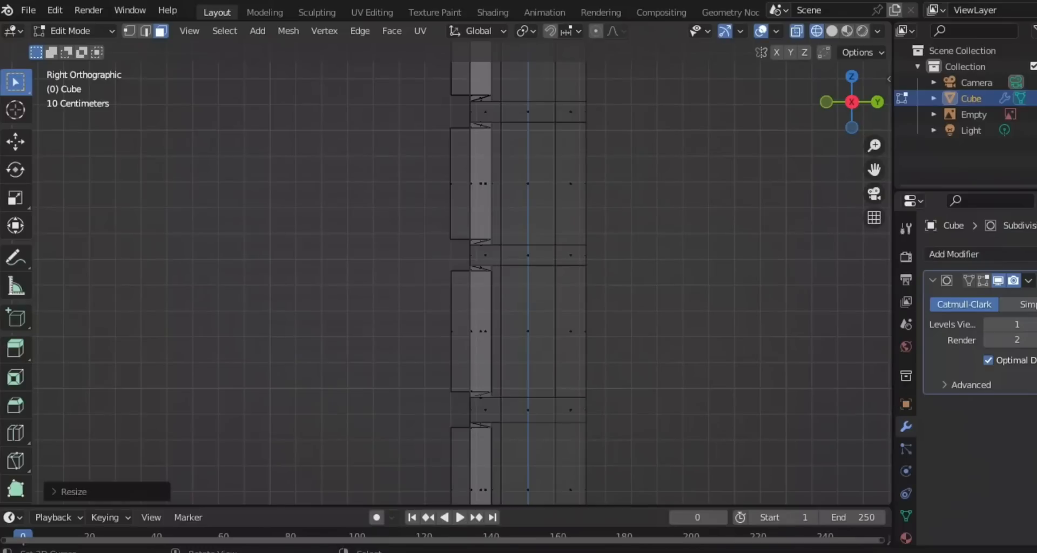
key("e")
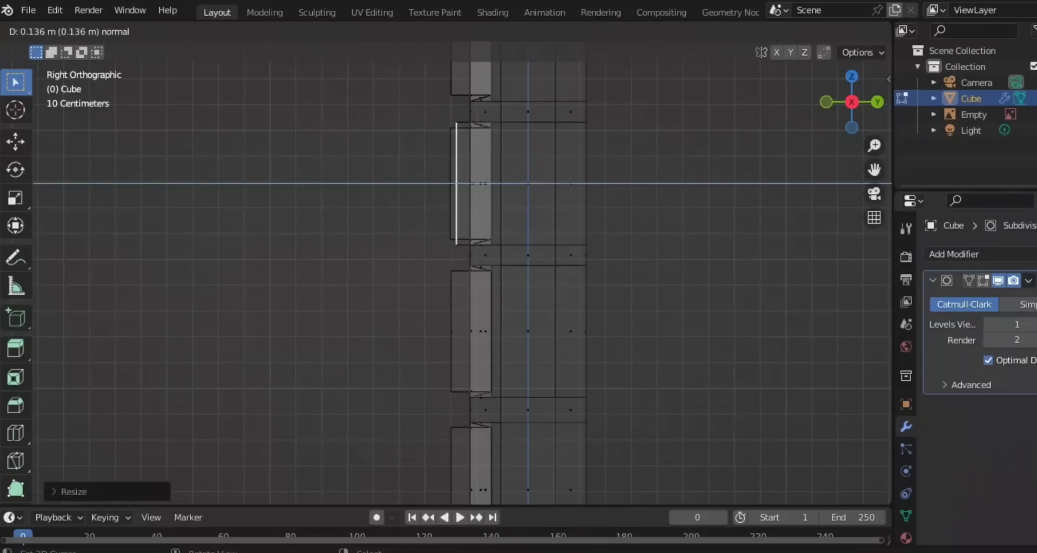
key("Escape")
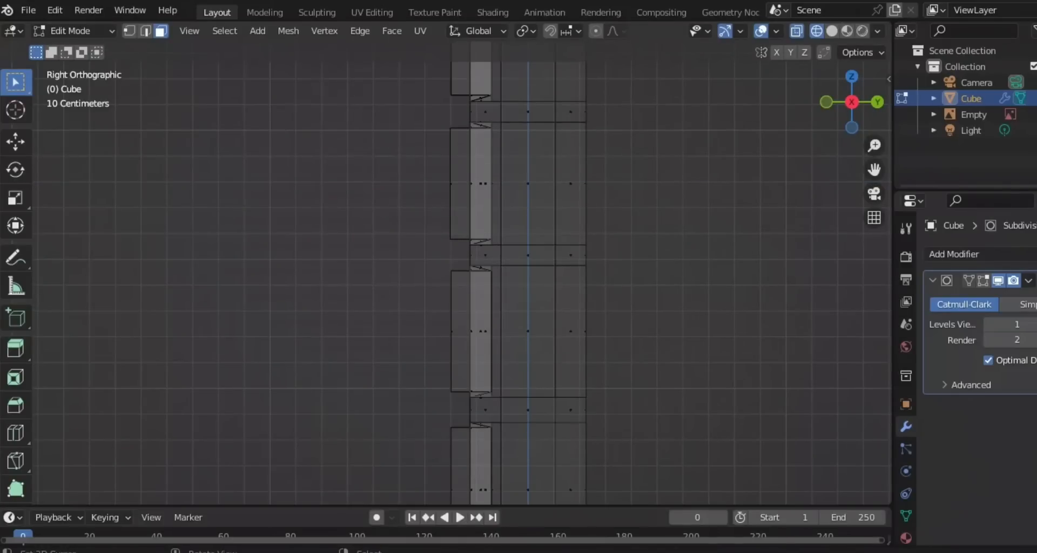
scroll(446, 274, "down", 4)
scroll(446, 275, "up", 3)
key("g")
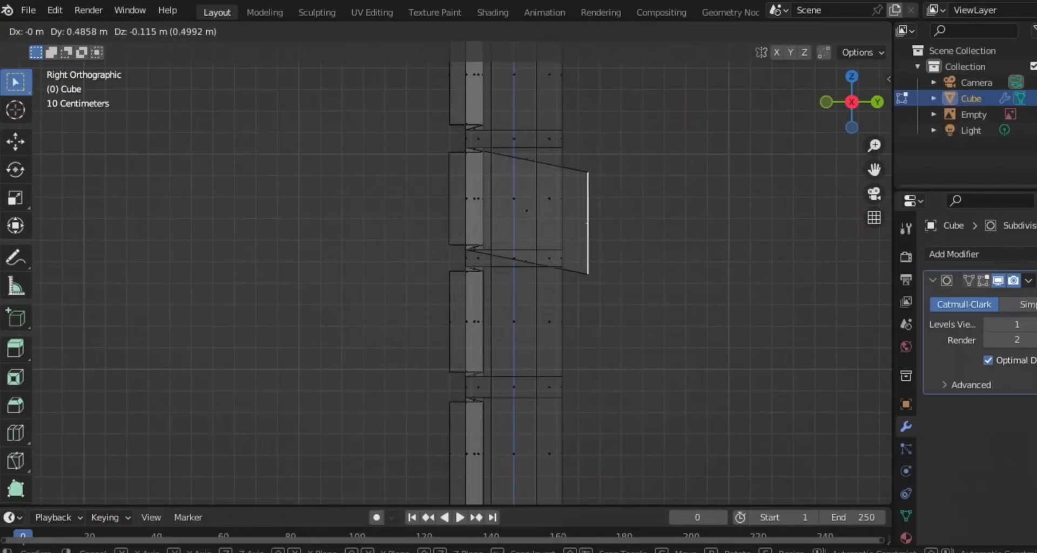
key("Escape")
key("g")
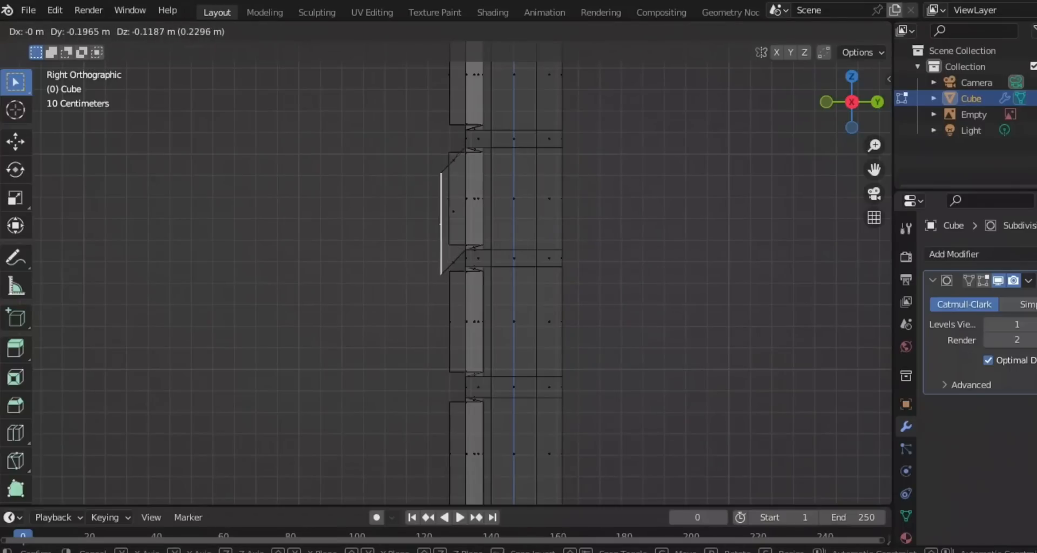
key("Escape")
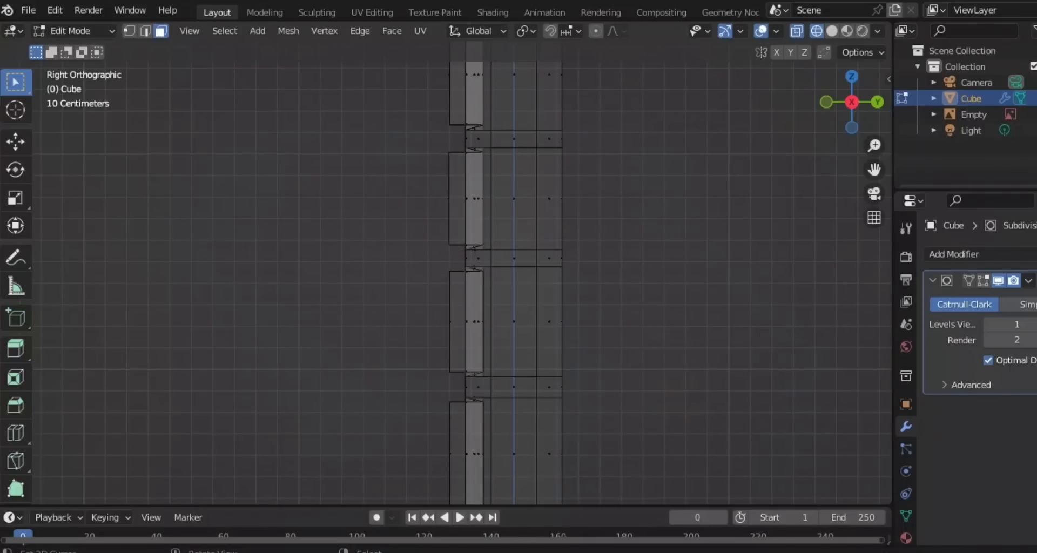
Show the button grid from the front in solid shading.
scroll(464, 273, "down", 2)
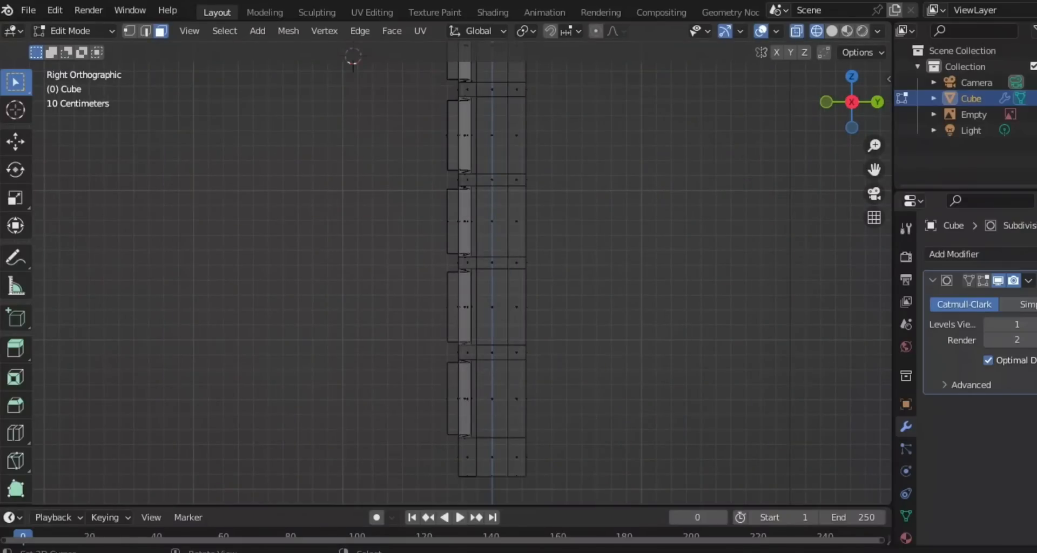
key("KP_1")
scroll(461, 273, "down", 4)
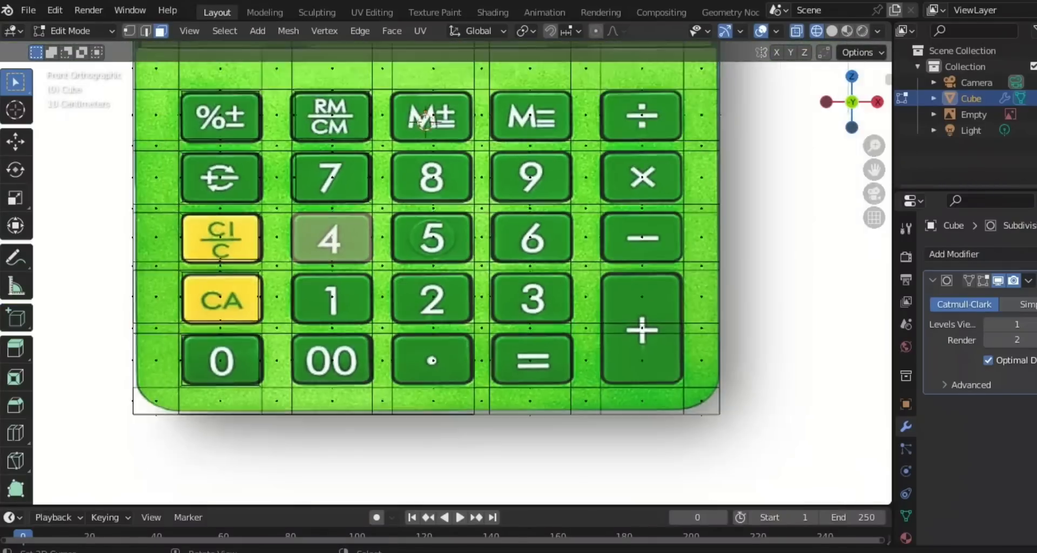
scroll(461, 273, "up", 2)
key("z")
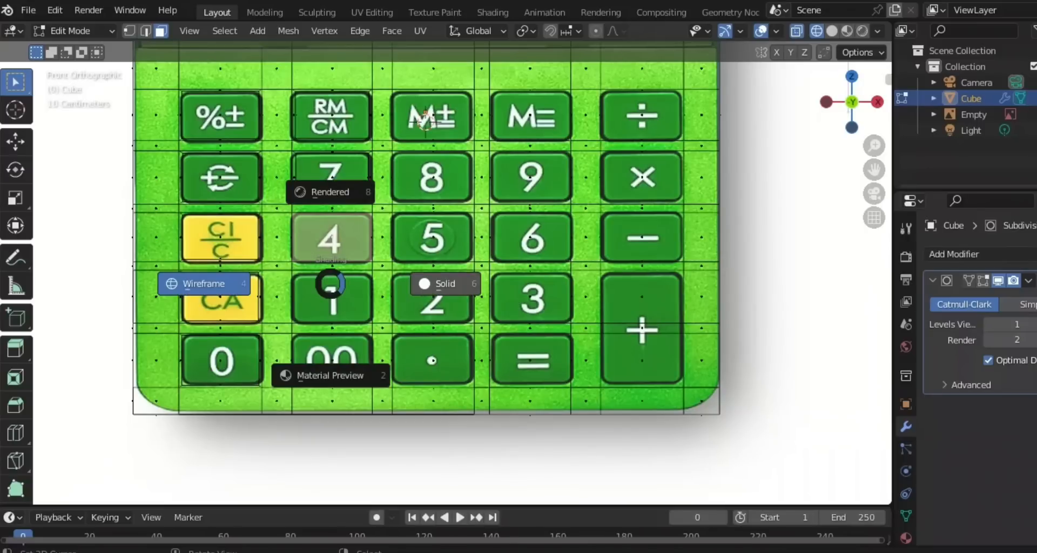
left_click(444, 282)
Select the recessed third button face of the second column again in an angled close-up view.
middle_click_drag(443, 282, 342, 291)
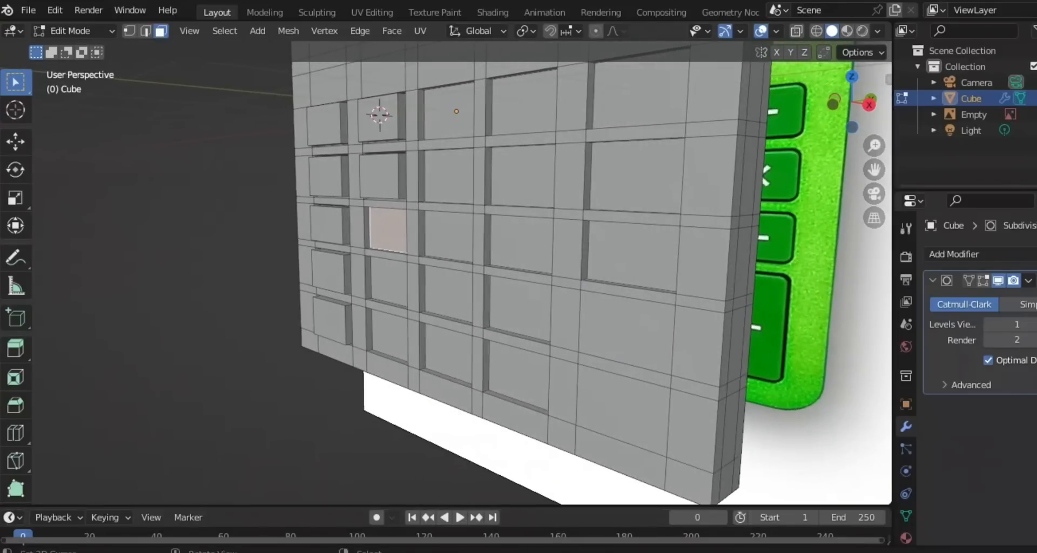
scroll(446, 226, "up", 4)
left_click(468, 164)
left_click(314, 168)
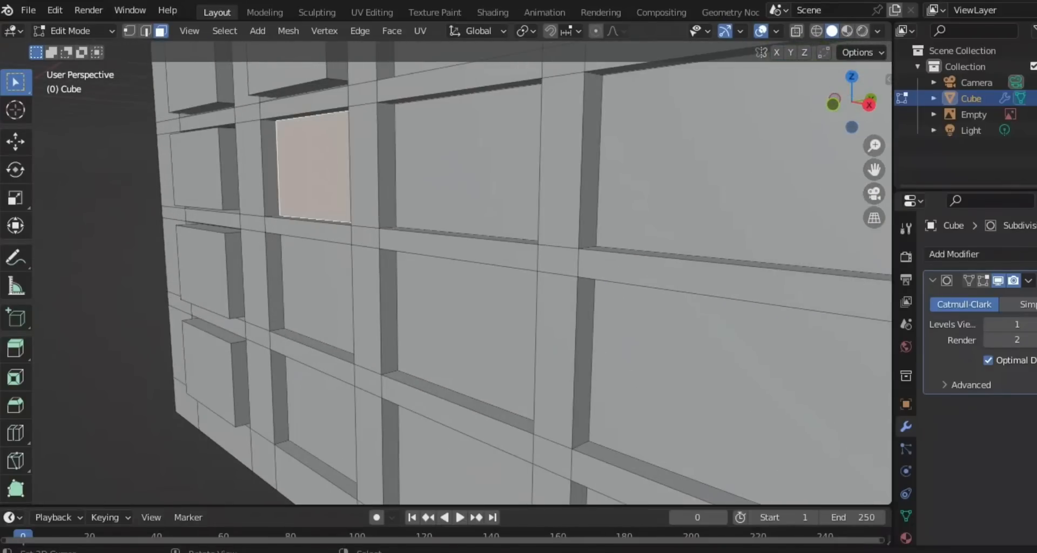
middle_click_drag(319, 173, 294, 252)
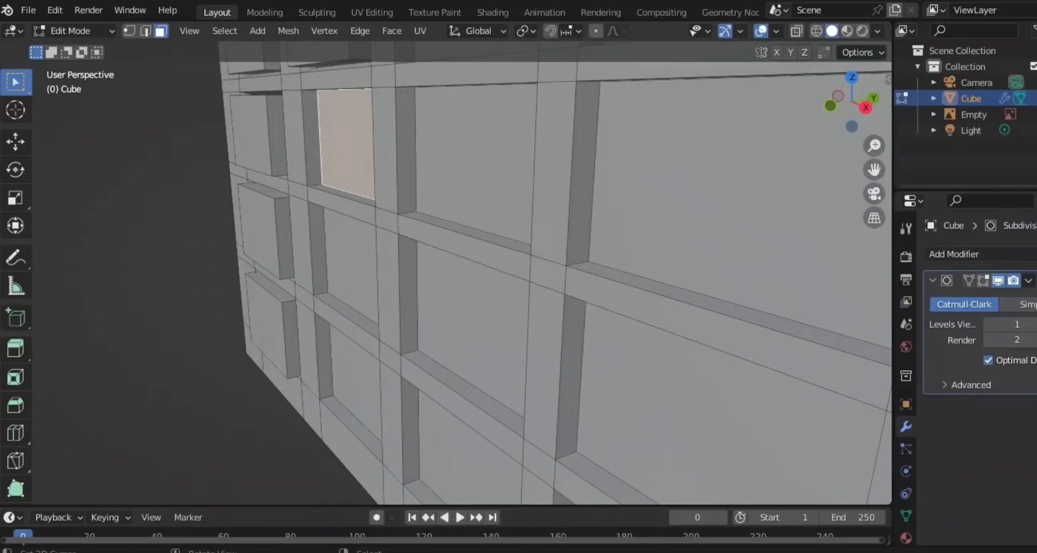
scroll(540, 270, "down", 2)
middle_click_drag(373, 243, 469, 203)
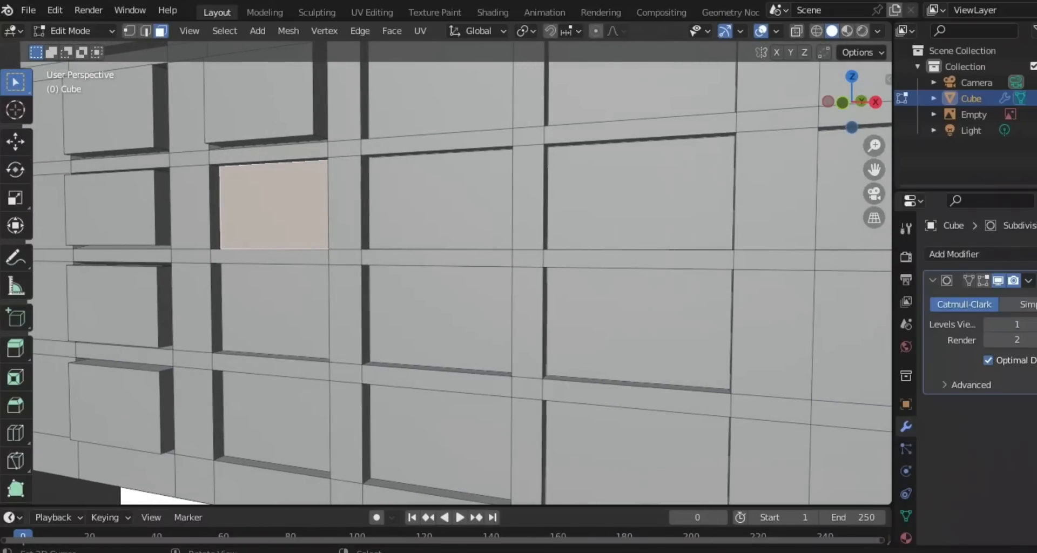
In right orthographic wireframe, scale the third button face of the second column to about 0.89 and extrude it outward about 0.15 m.
key("KP_3")
key("z")
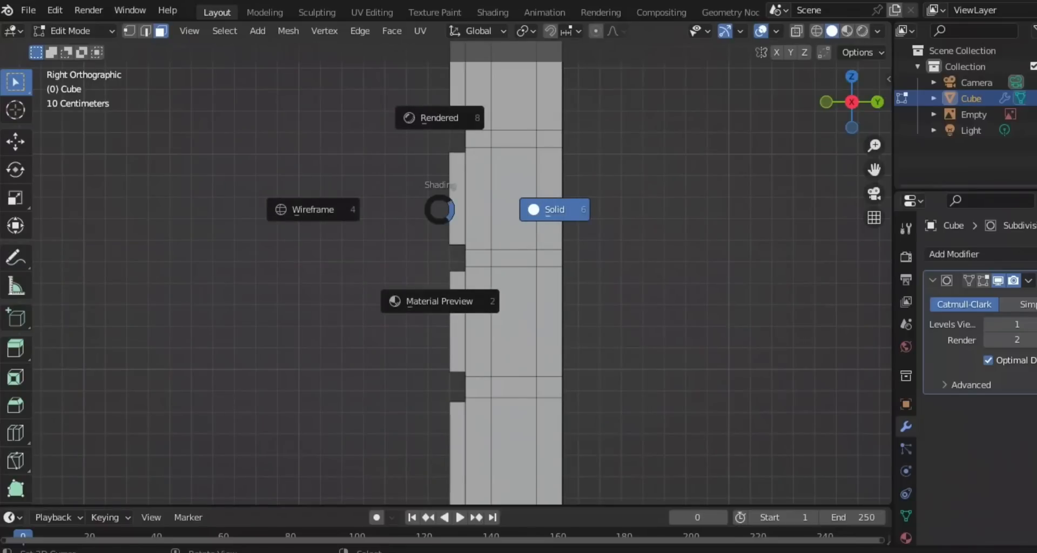
left_click(432, 209)
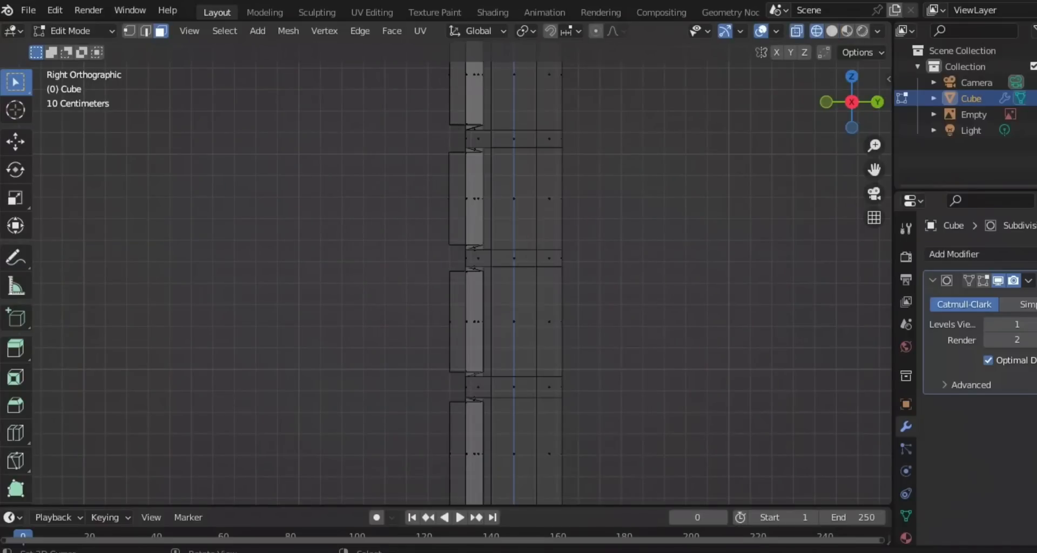
scroll(535, 236, "up", 3)
key("s")
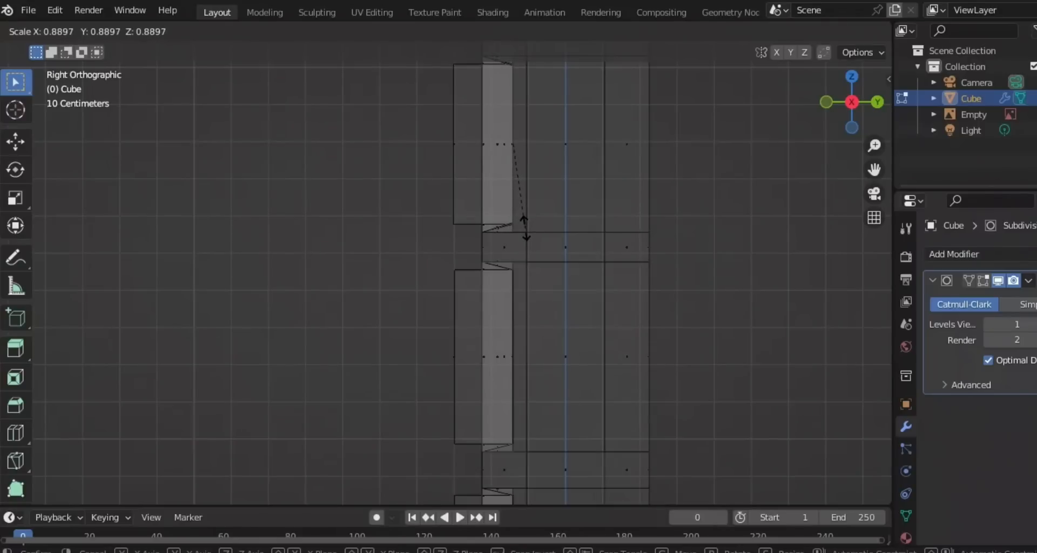
left_click(525, 225)
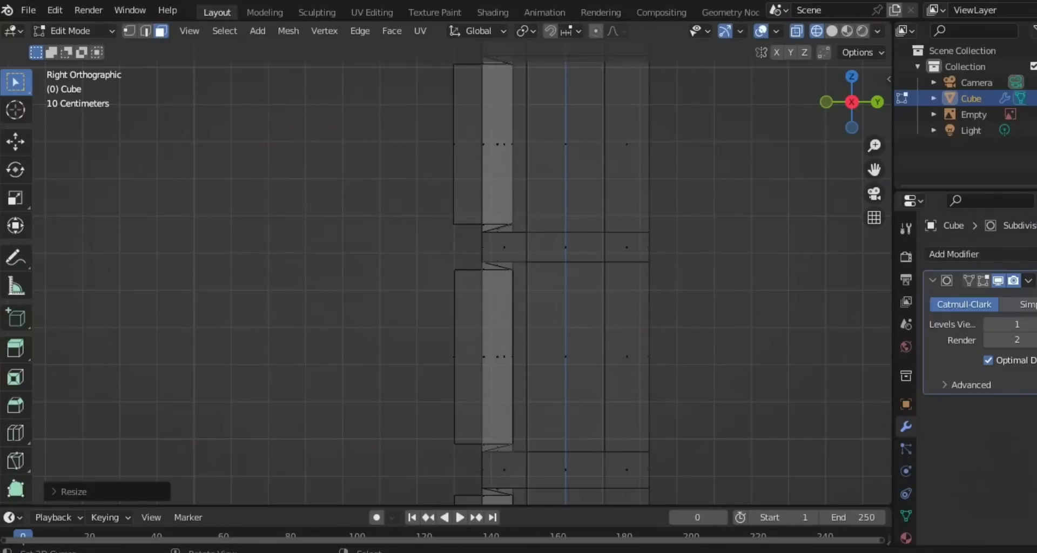
key("e")
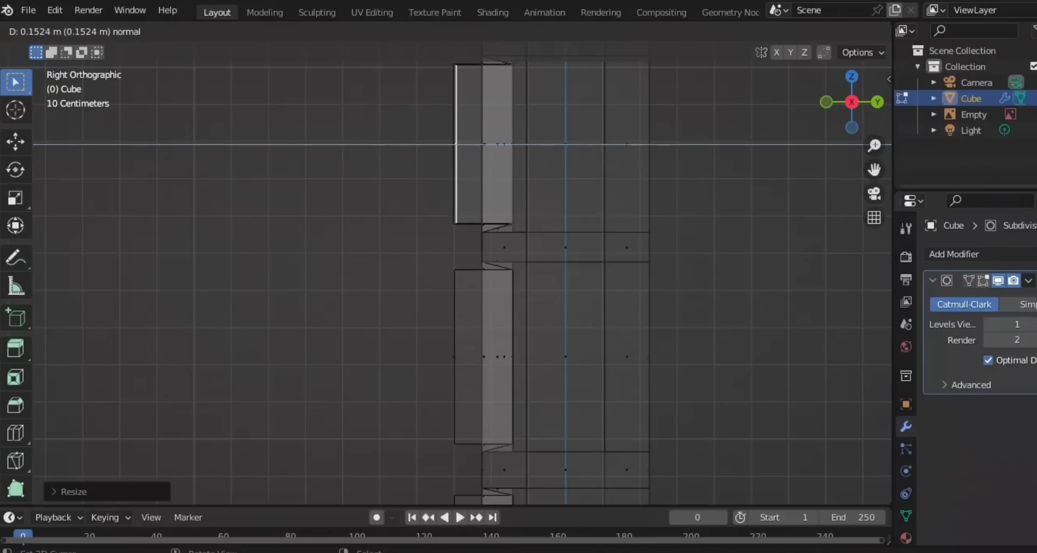
key("Return")
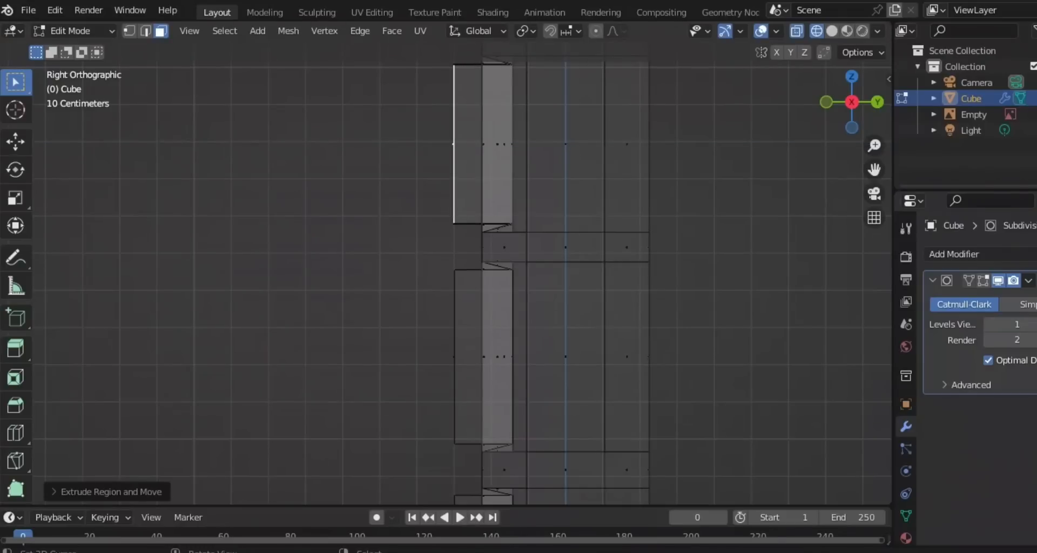
scroll(441, 129, "down", 5)
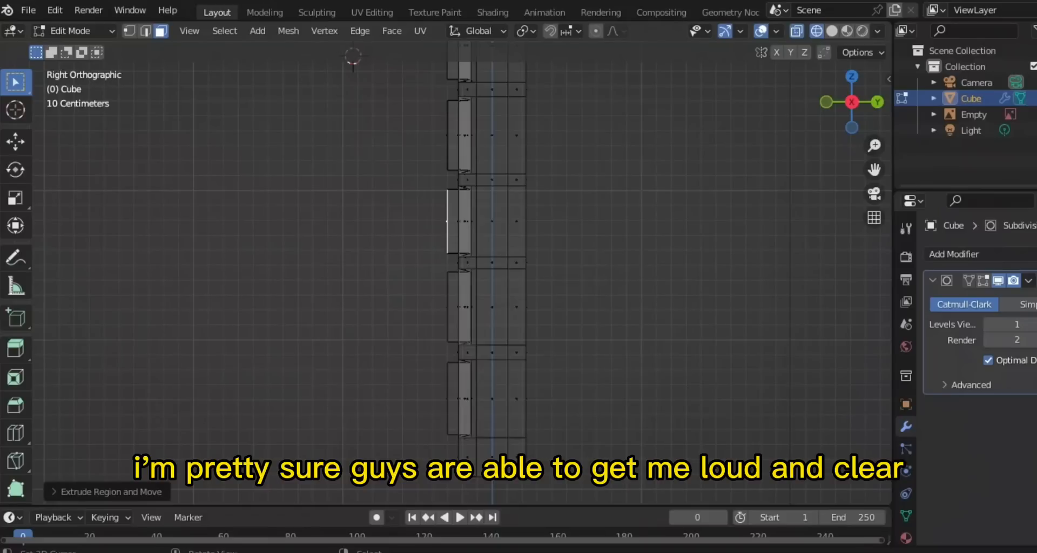
middle_click_drag(459, 270, 464, 204, "shift")
scroll(446, 272, "up", 2)
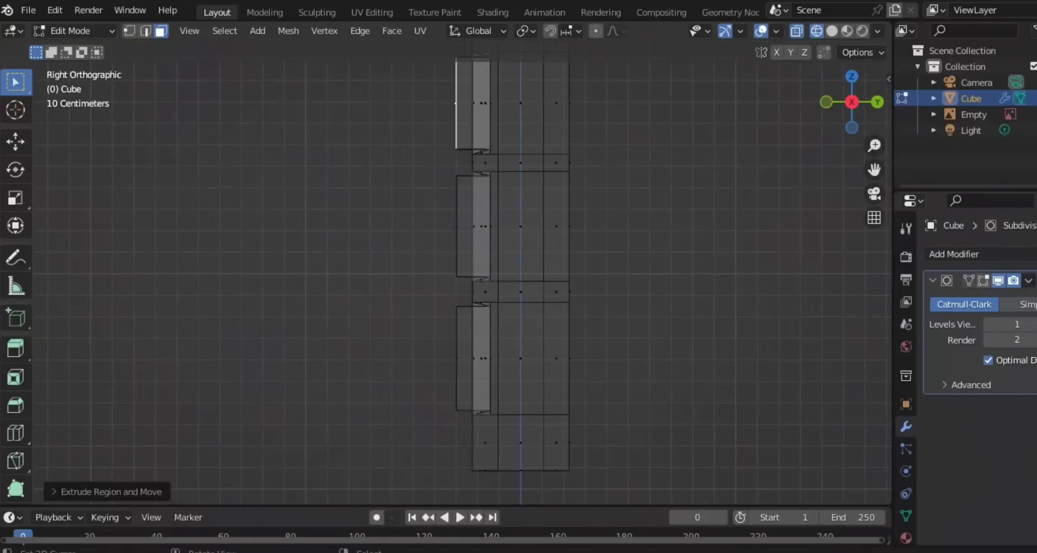
scroll(446, 273, "down", 2)
scroll(446, 273, "up", 2)
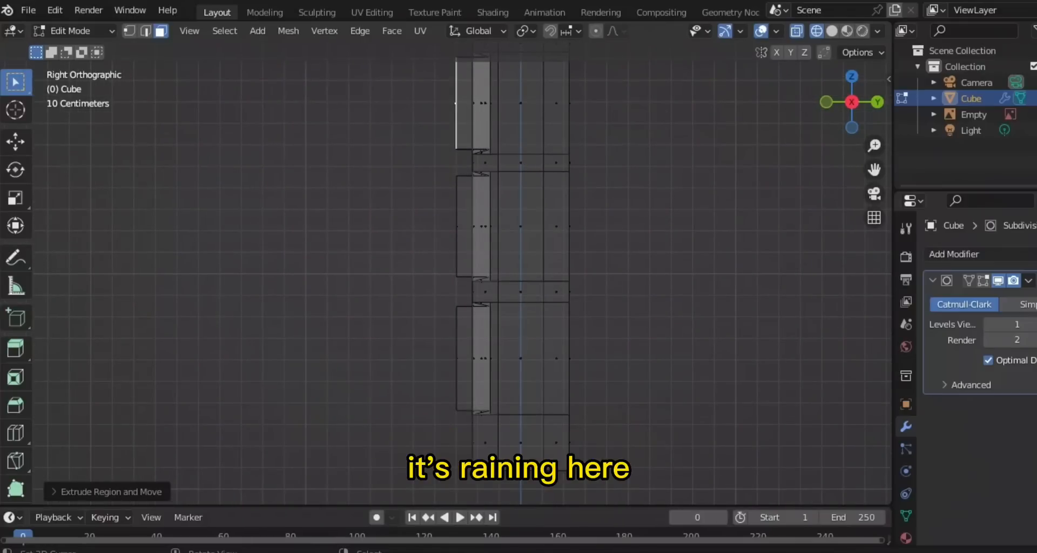
middle_click_drag(465, 273, 401, 319, "shift")
scroll(444, 272, "up", 1)
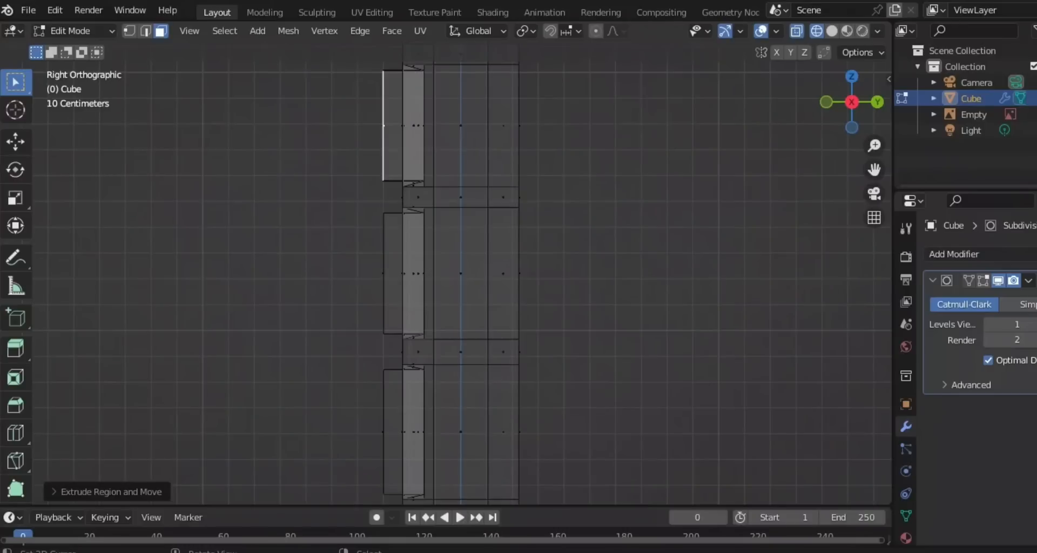
scroll(443, 273, "up", 1)
scroll(443, 273, "down", 4)
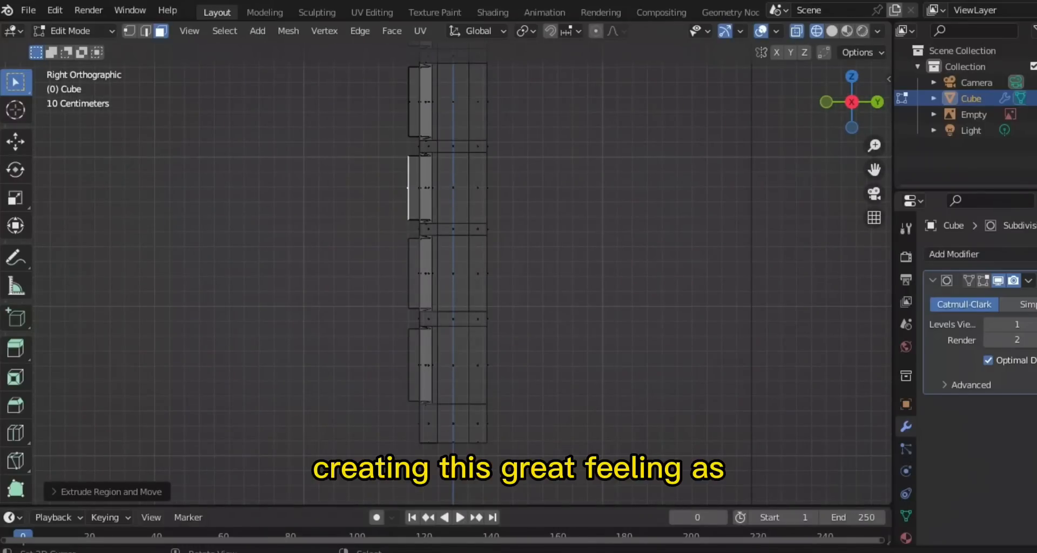
From the front view in solid shading, select the fourth button face of the second column.
middle_click_drag(443, 273, 567, 283)
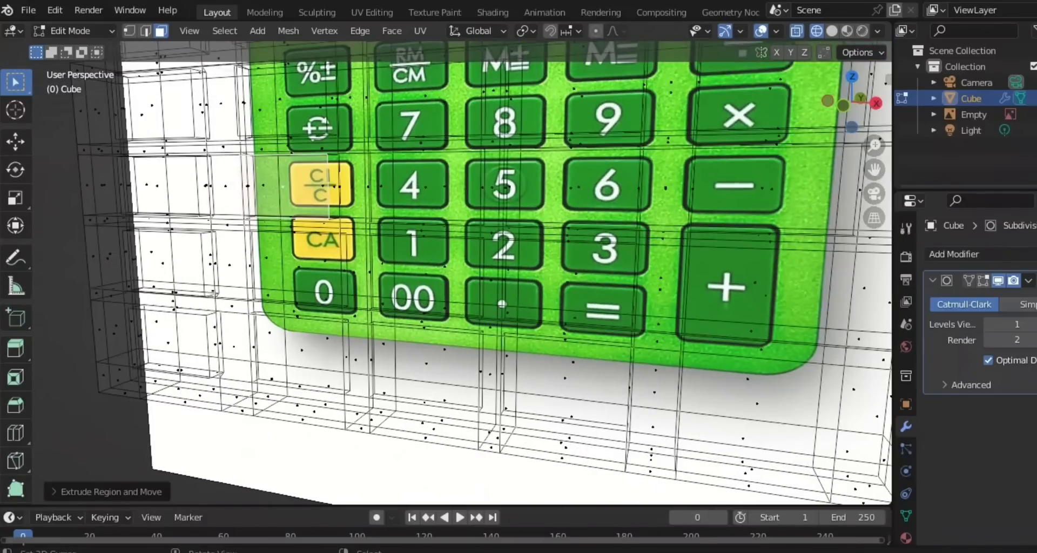
key("KP_1")
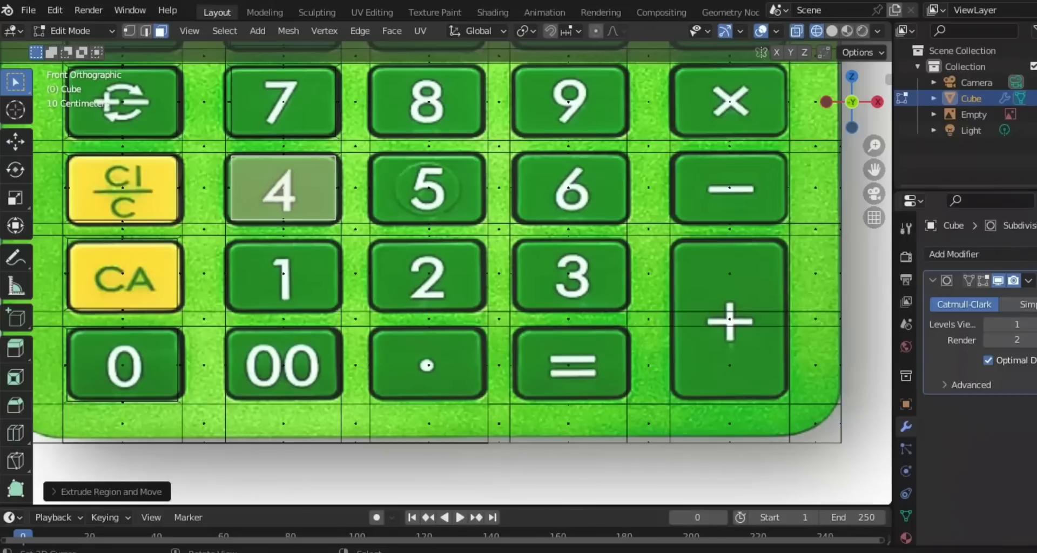
key("z")
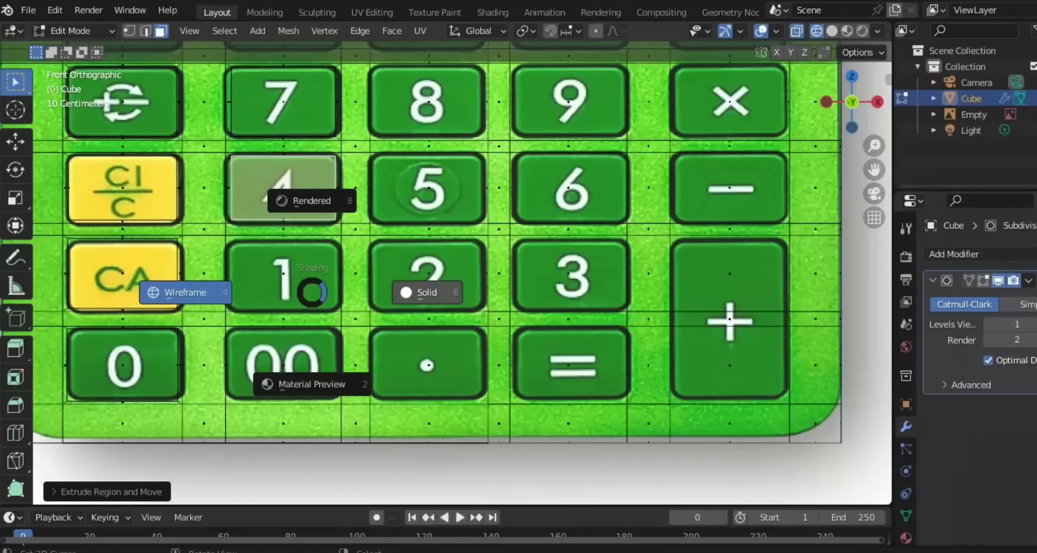
left_click(417, 292)
right_click(283, 274)
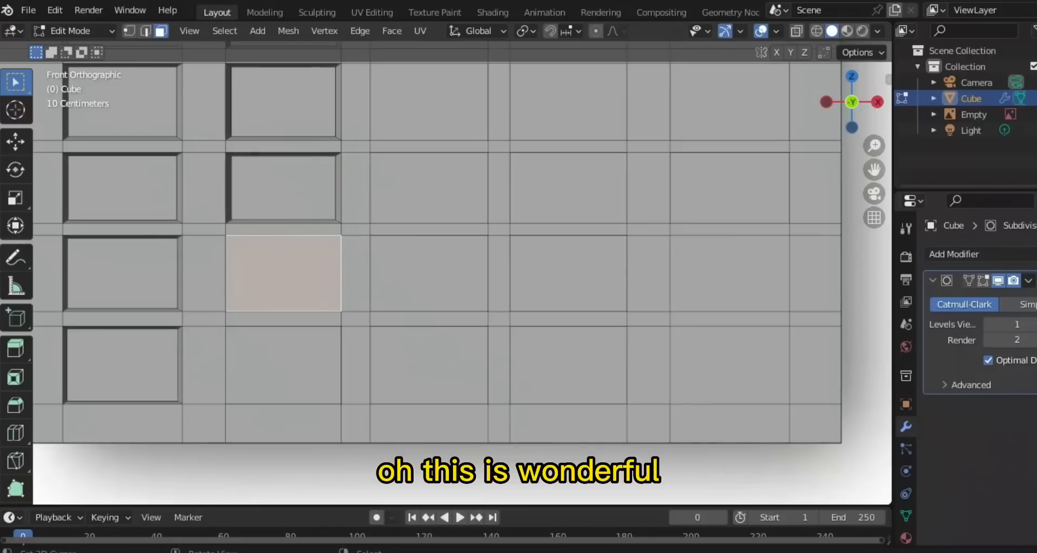
Scale the fourth button face of the second column to about 0.89 in the front view.
scroll(283, 273, "down", 1)
scroll(442, 272, "down", 5)
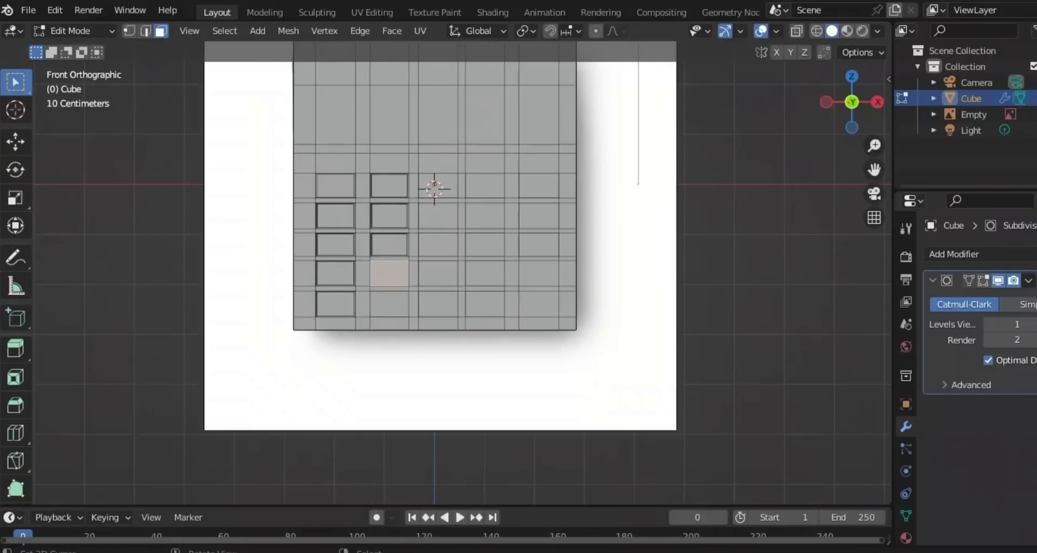
scroll(442, 273, "up", 2)
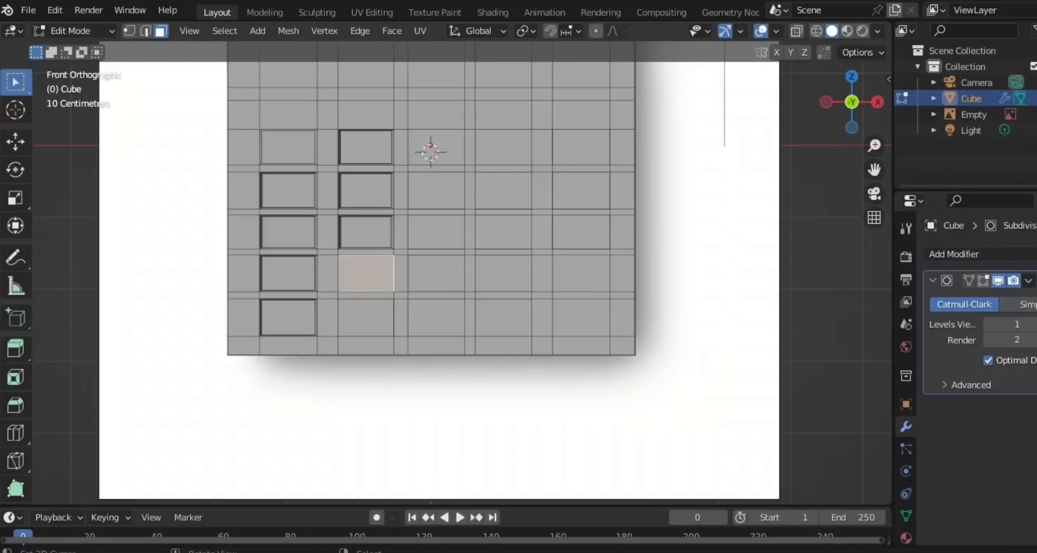
scroll(394, 274, "up", 6)
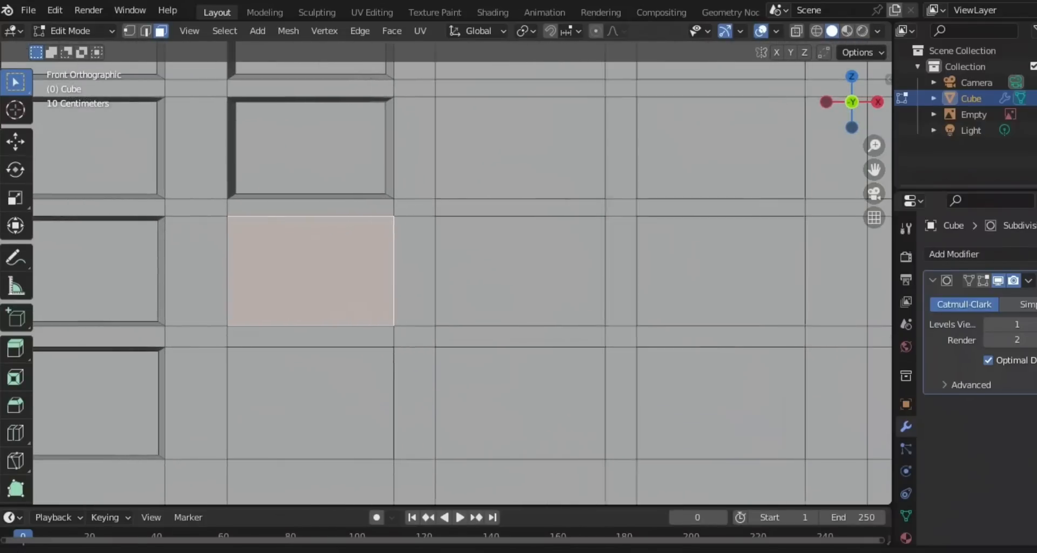
middle_click_drag(394, 274, 403, 275, "shift")
key("e")
key("s")
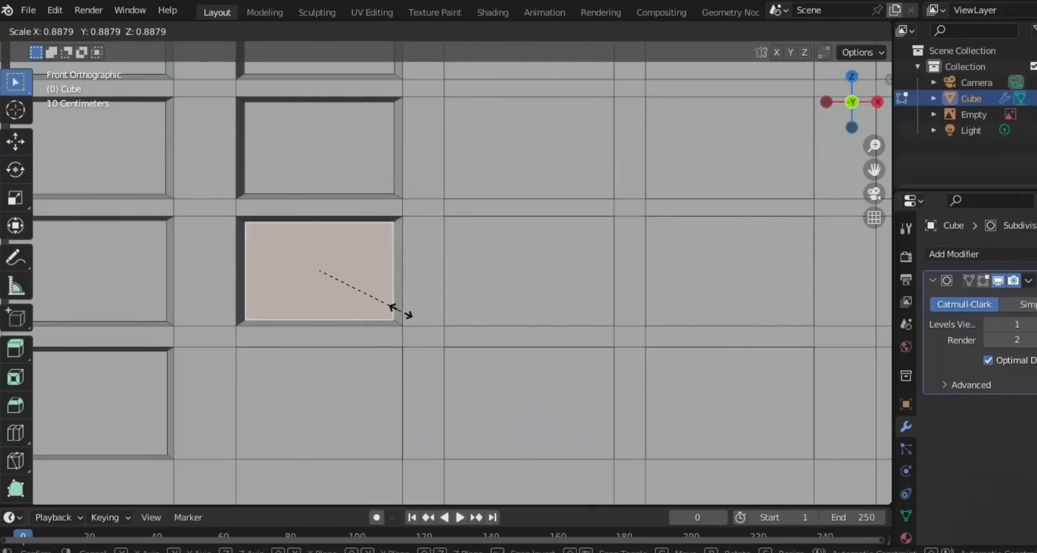
left_click(401, 310)
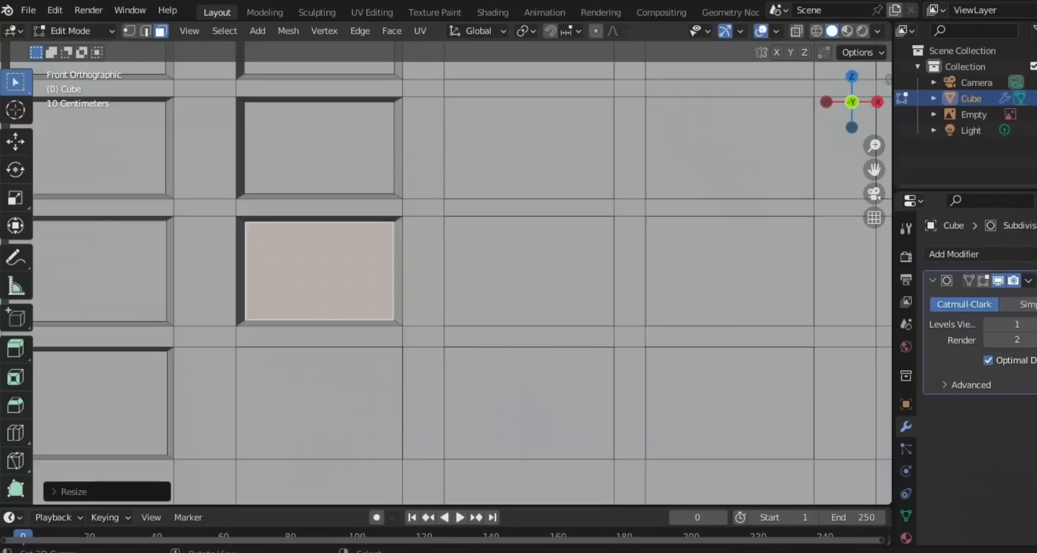
right_click(319, 403)
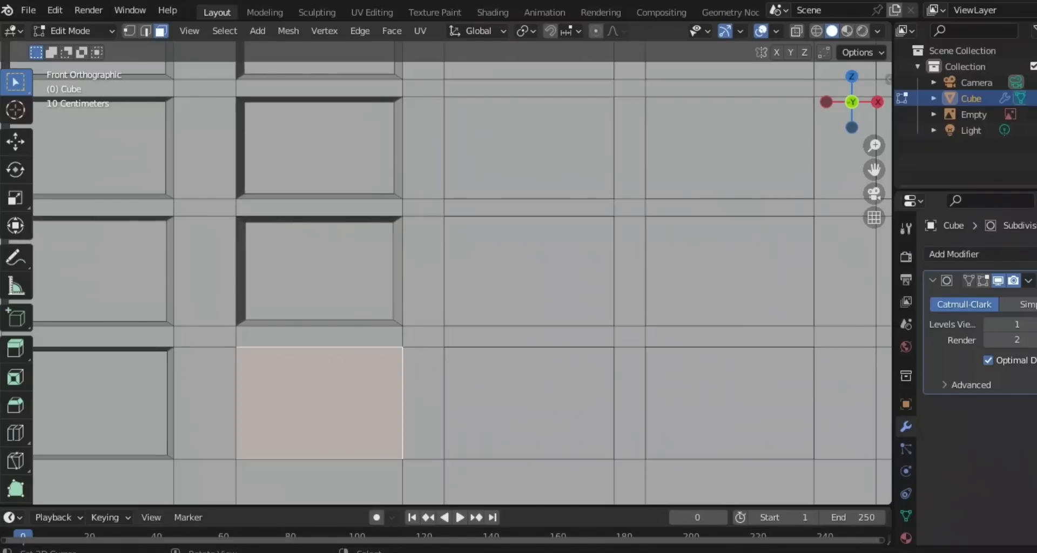
key("ctrl+z")
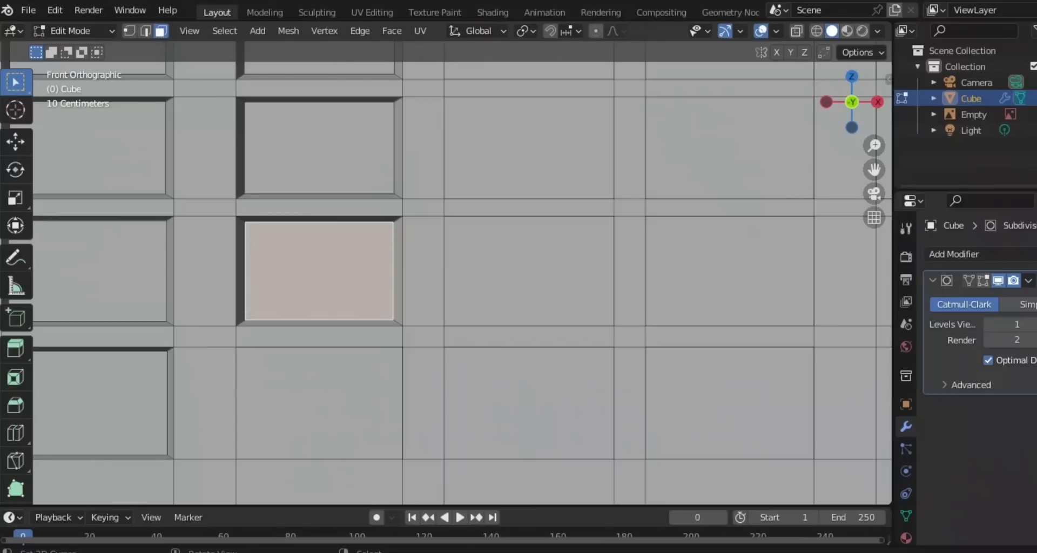
In right orthographic wireframe, extrude the fourth button face of the second column outward, level with the neighbouring raised buttons.
key("KP_3")
key("z")
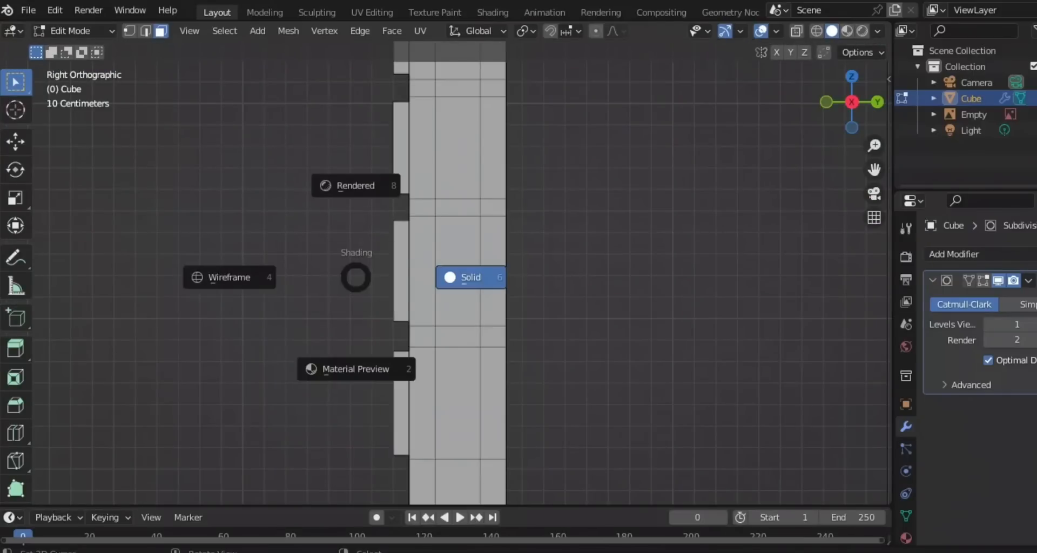
left_click(224, 278)
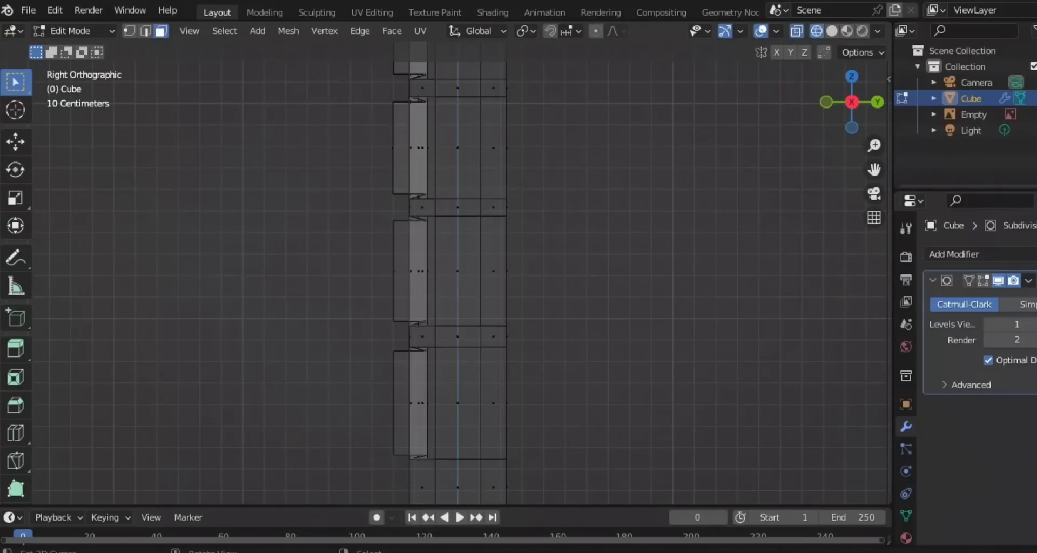
middle_click_drag(432, 324, 432, 286, "shift")
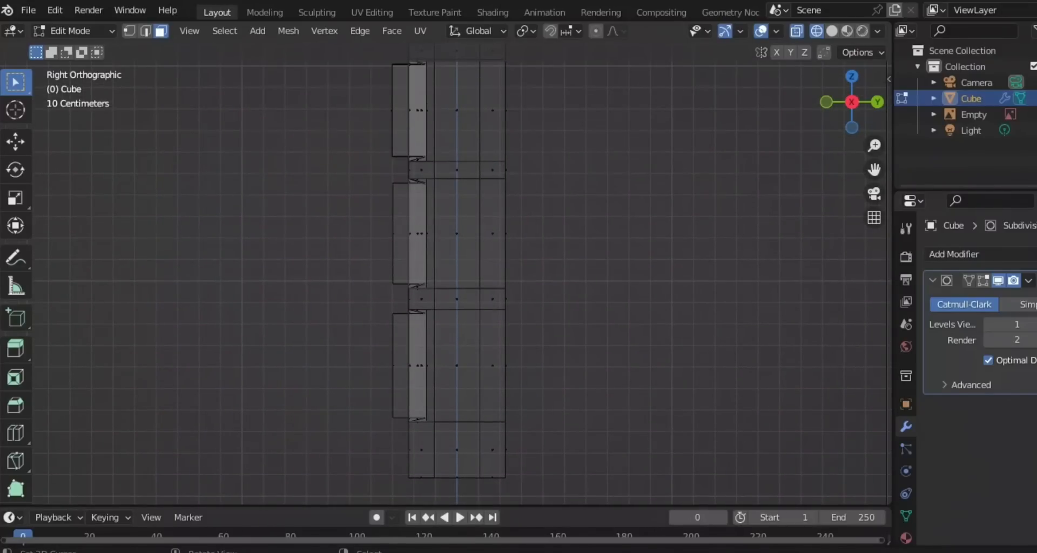
key("e")
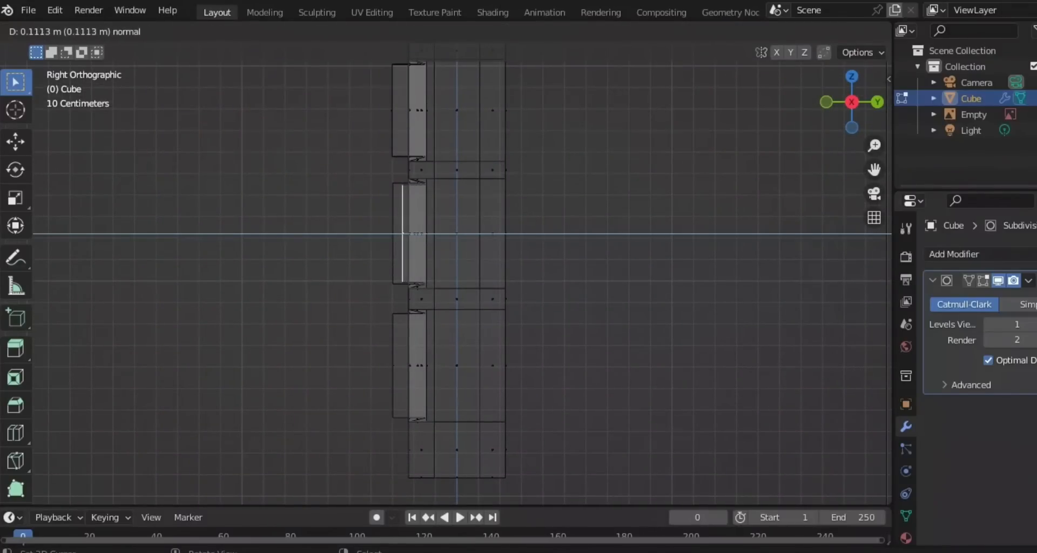
left_click(401, 246)
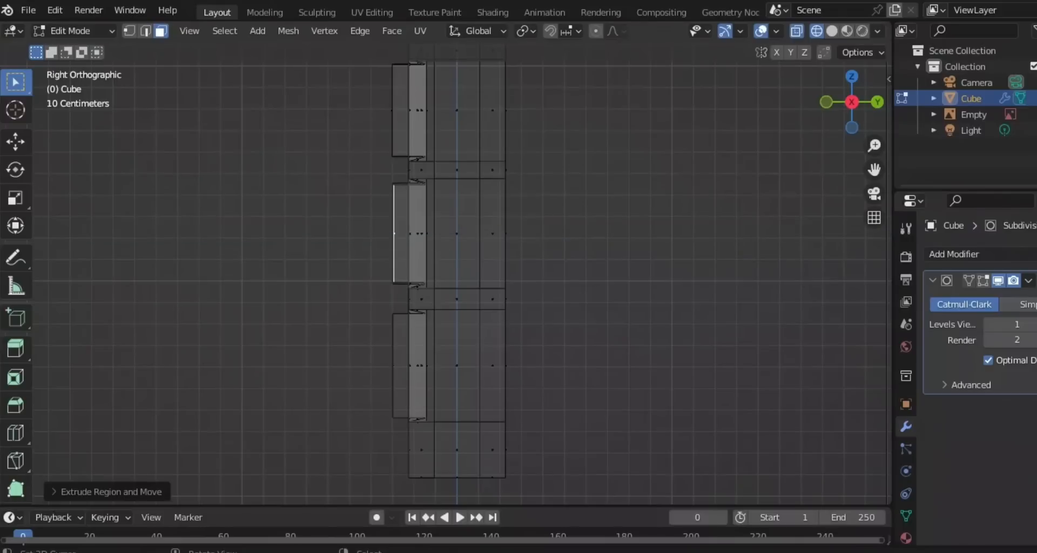
Return to solid shading in the front view and select the fifth button face of the second column.
middle_click_drag(401, 245, 400, 214, "shift")
scroll(401, 214, "up", 3)
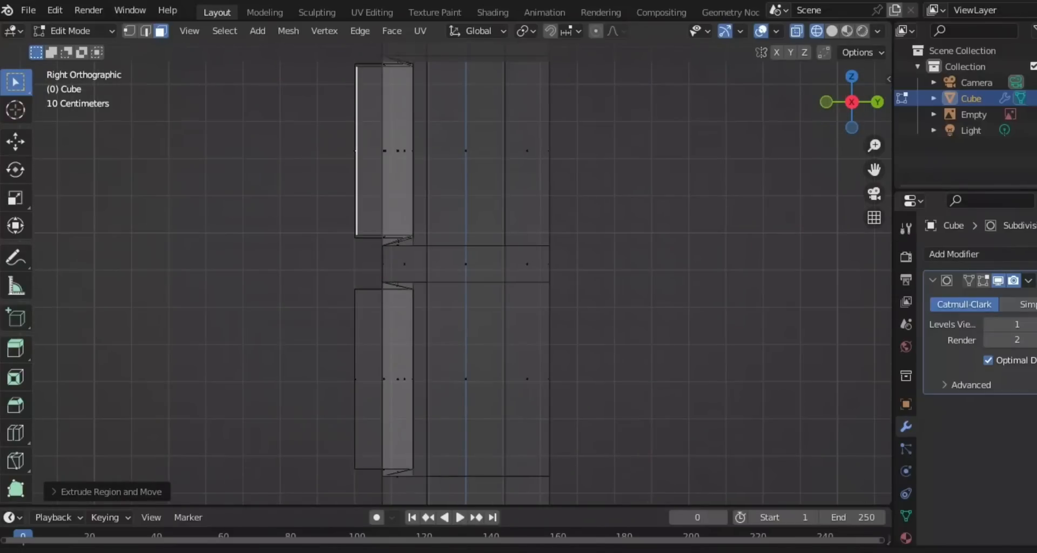
middle_click_drag(445, 273, 451, 222, "shift")
scroll(451, 222, "down", 3)
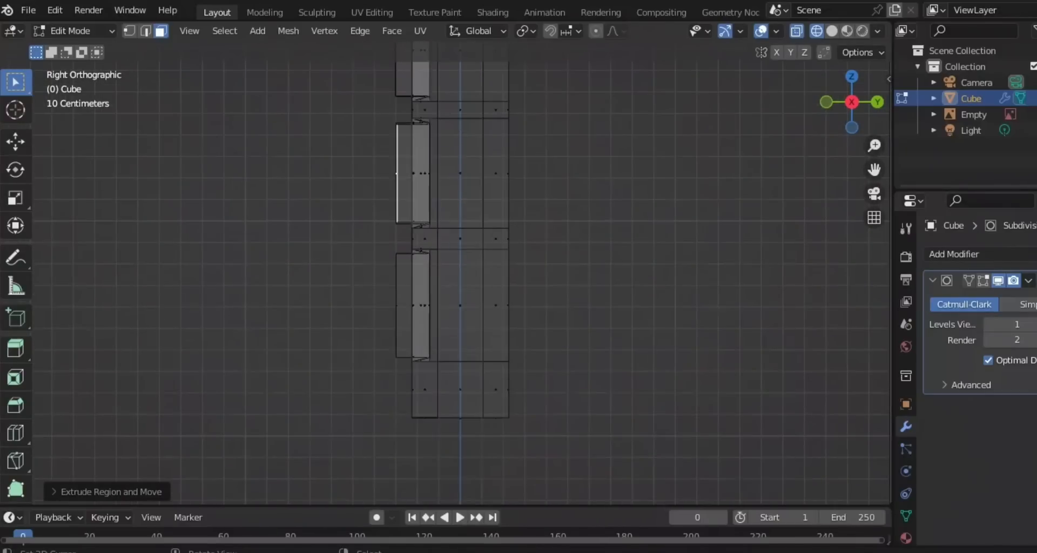
middle_click_drag(403, 259, 480, 273)
key("z")
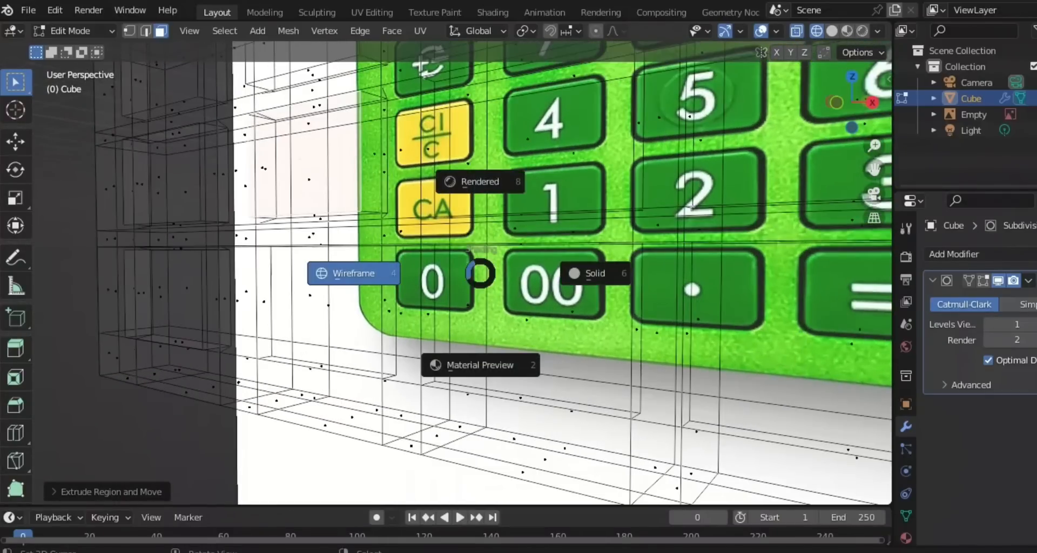
left_click(591, 273)
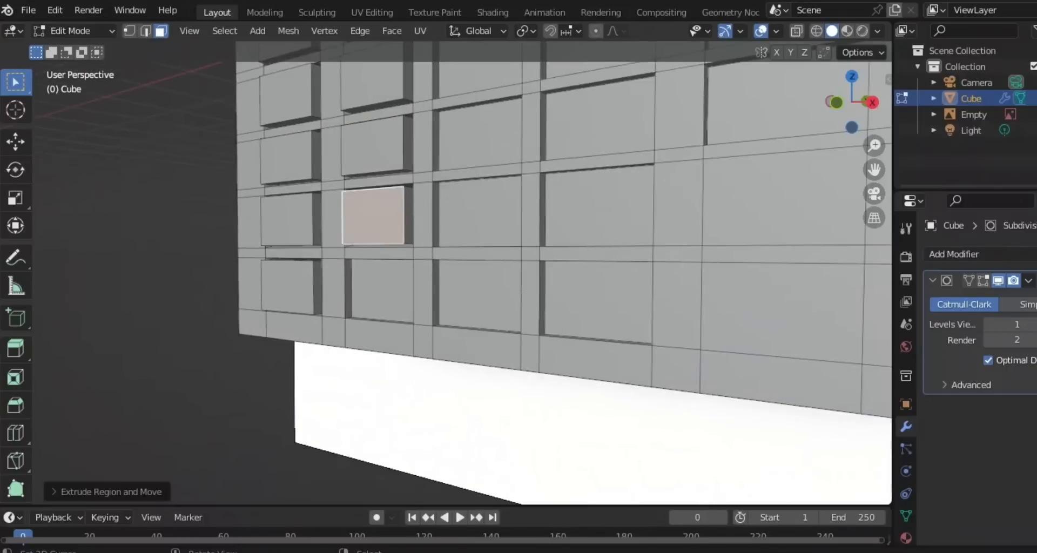
mouse_move(591, 274)
middle_mouse_down()
mouse_move(750, 300)
mouse_move(683, 300)
mouse_move(610, 269)
middle_mouse_up()
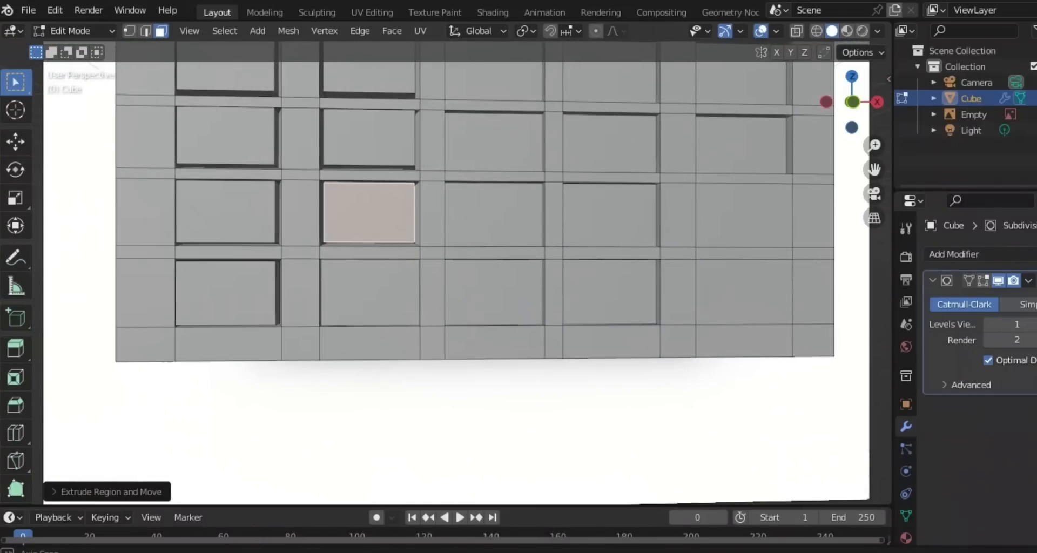
key("KP_1")
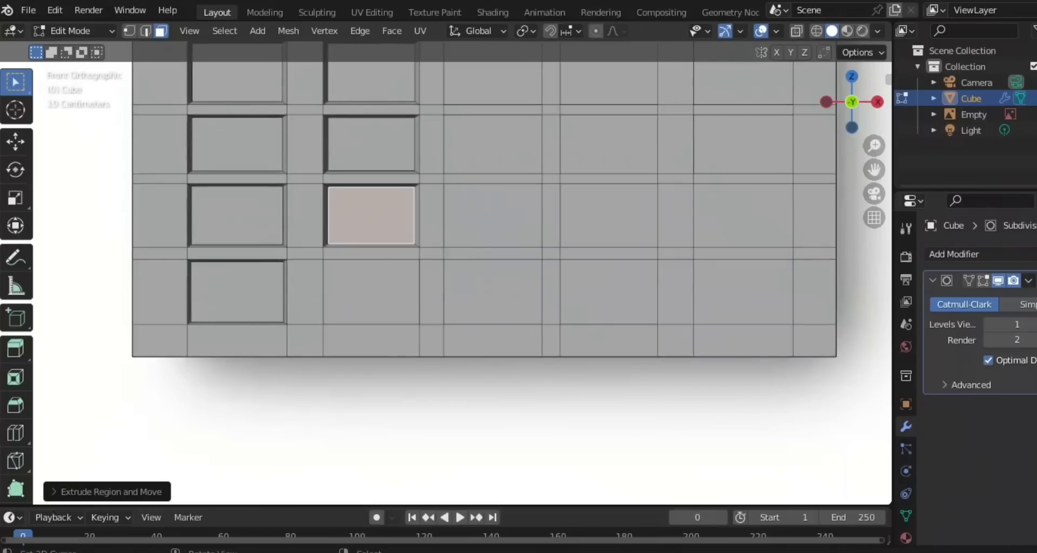
right_click(371, 292)
scroll(441, 273, "down", 4)
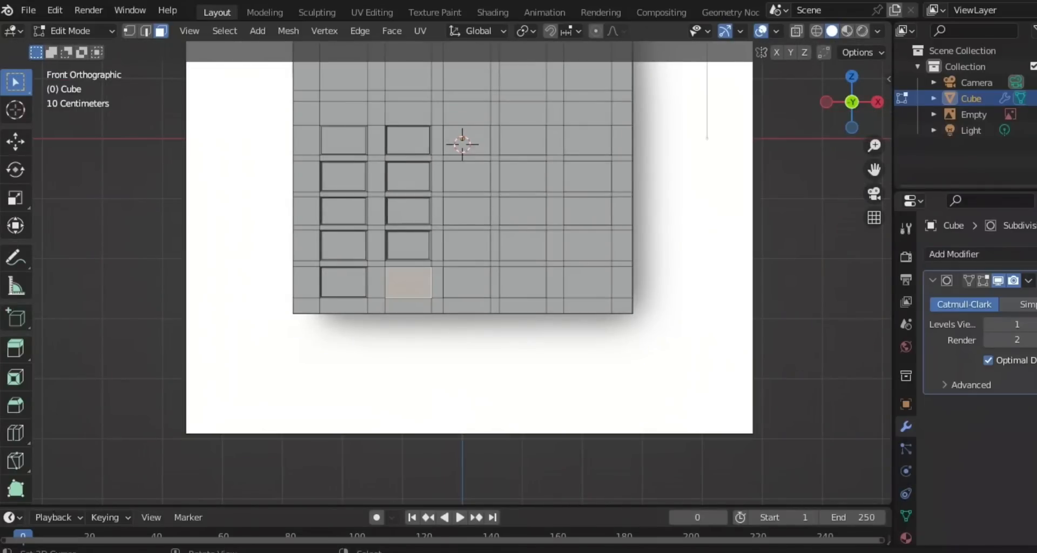
scroll(443, 273, "up", 1)
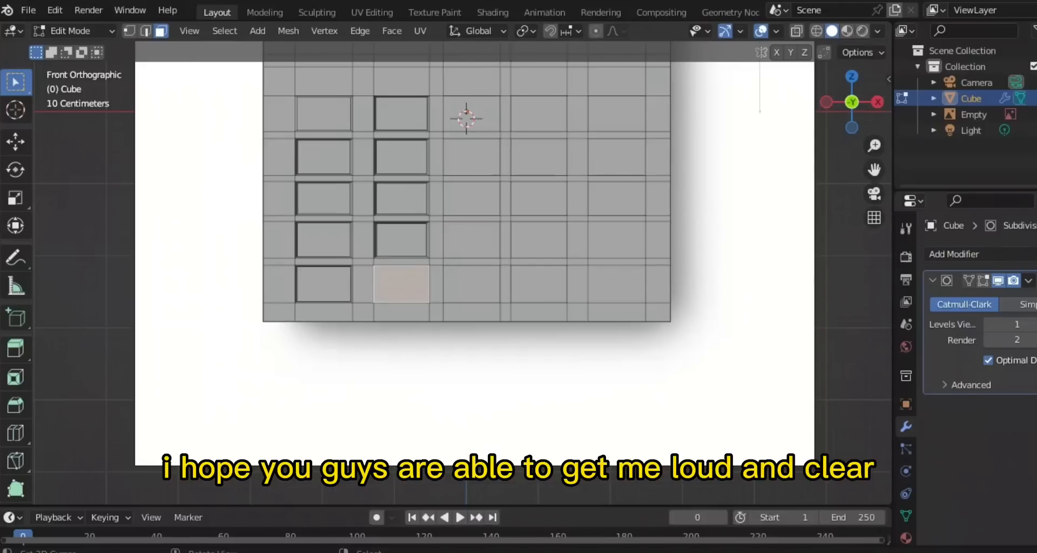
scroll(453, 270, "up", 1)
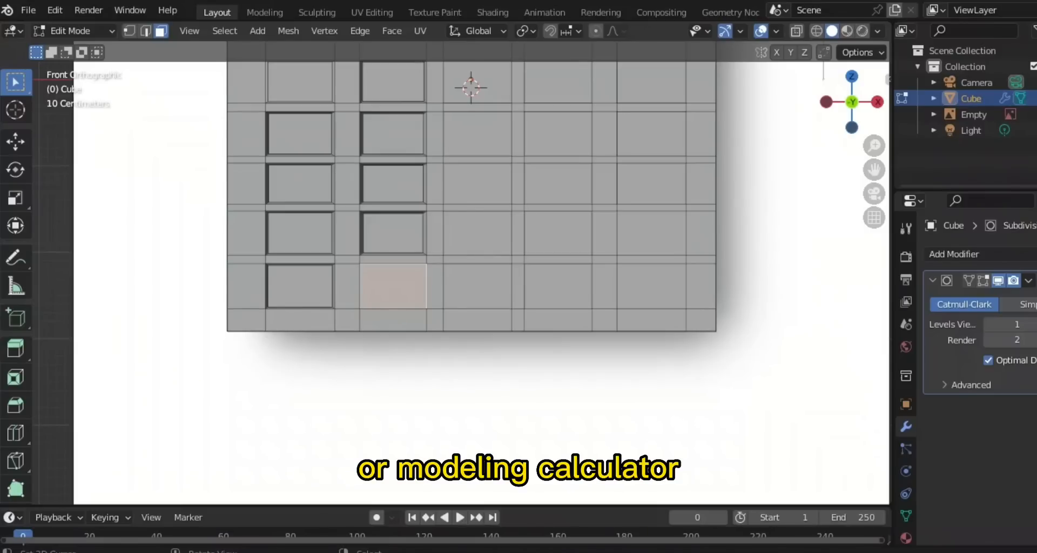
Show the lowest button row up close in right orthographic wireframe.
key("KP_3")
key("z")
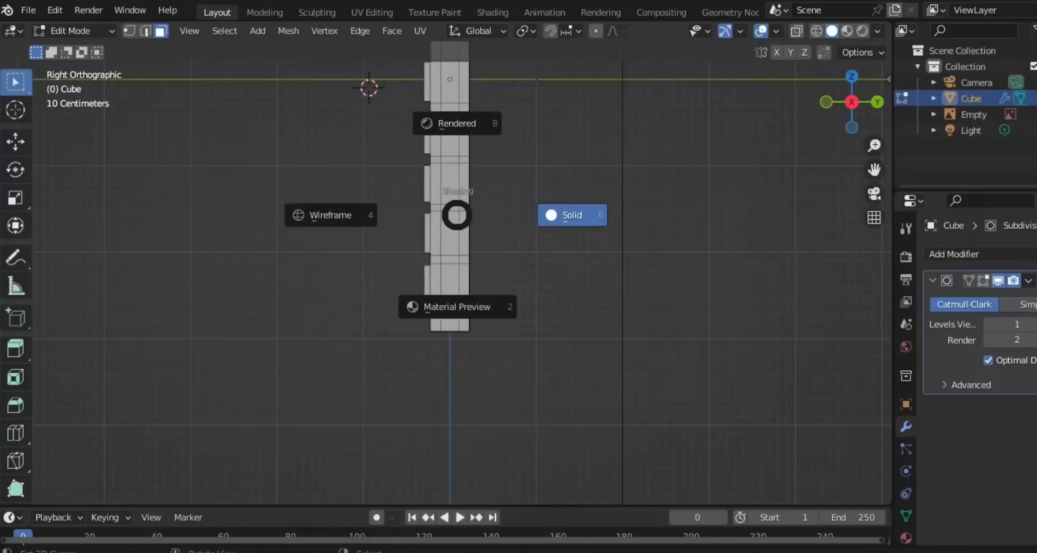
key("4")
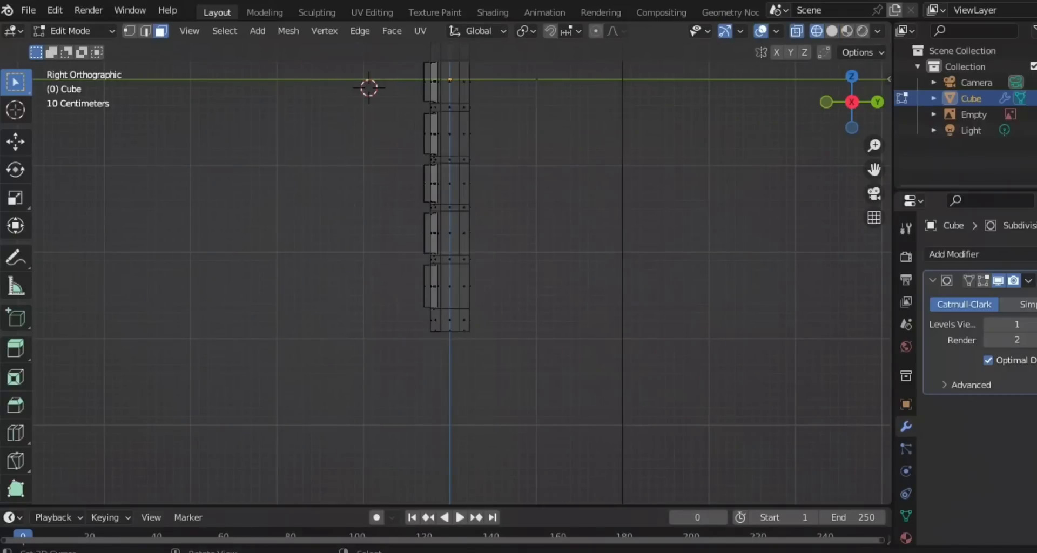
scroll(446, 270, "up", 4)
middle_click_drag(445, 287, 450, 200, "shift")
scroll(446, 216, "up", 1)
left_click(435, 200)
key("e")
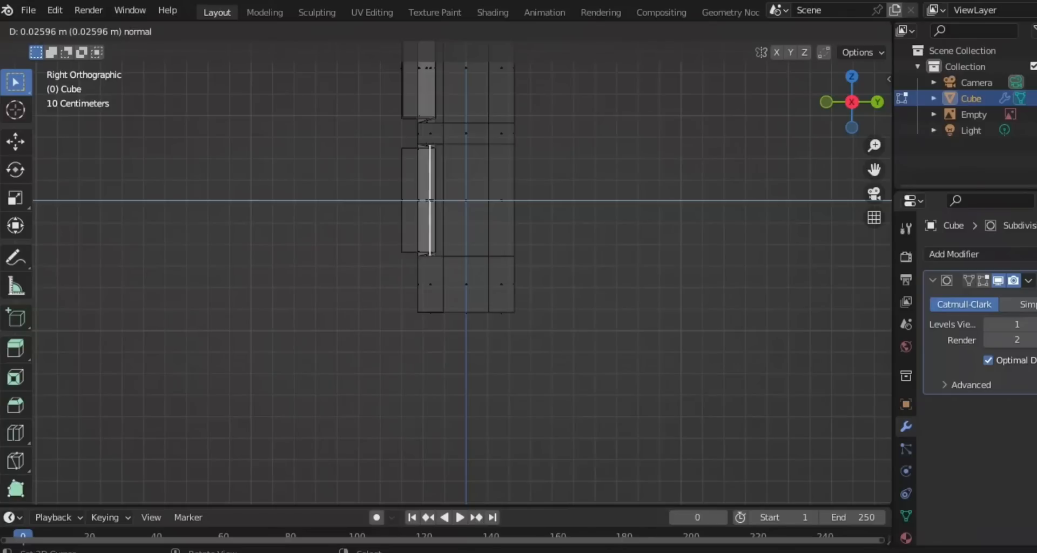
key("Escape")
key("ctrl+z")
key("ctrl+z")
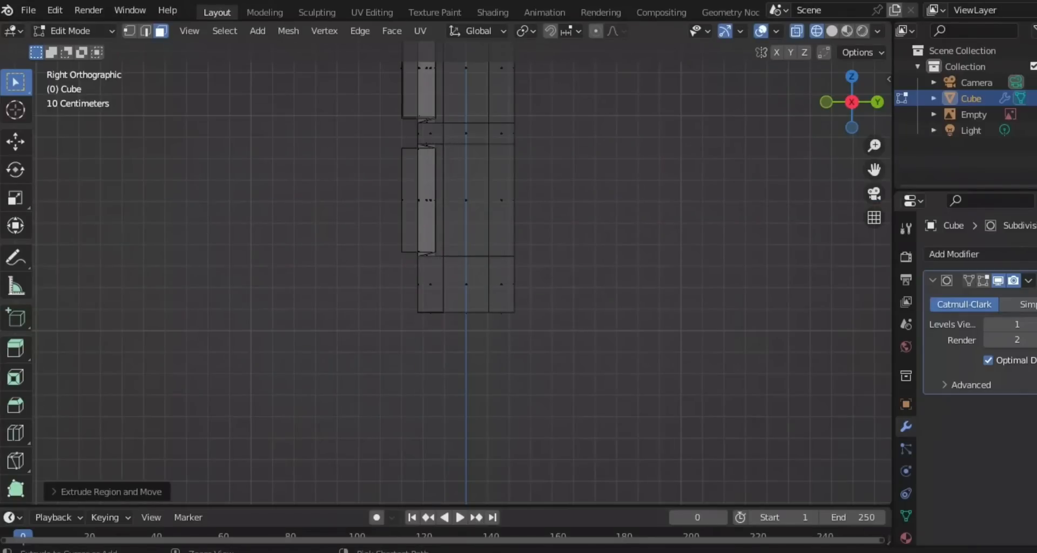
key("g")
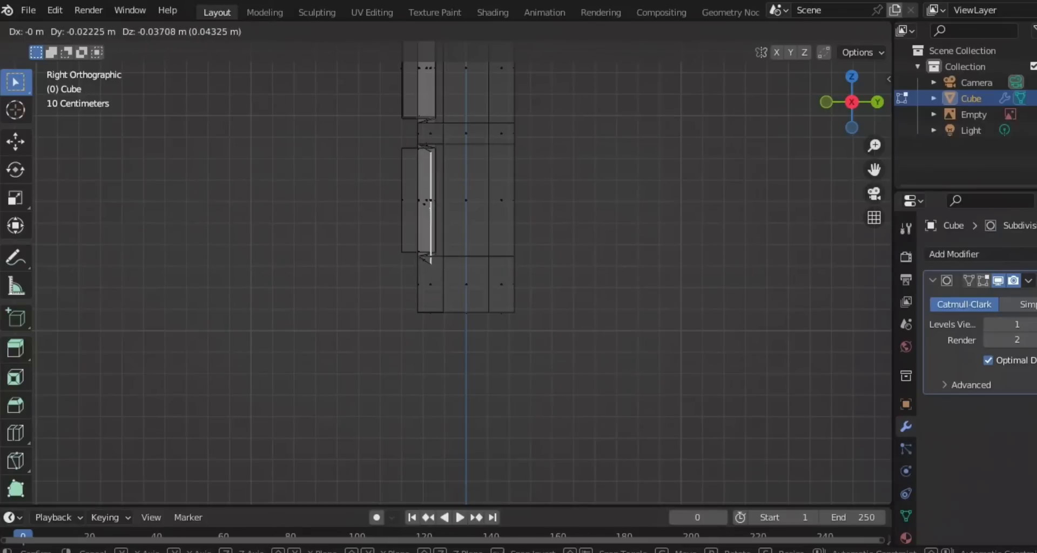
key("Escape")
key("ctrl+z")
Scale the fifth button face of the second column to about 0.91 and extrude it outward about 0.15 m.
scroll(444, 273, "up", 2)
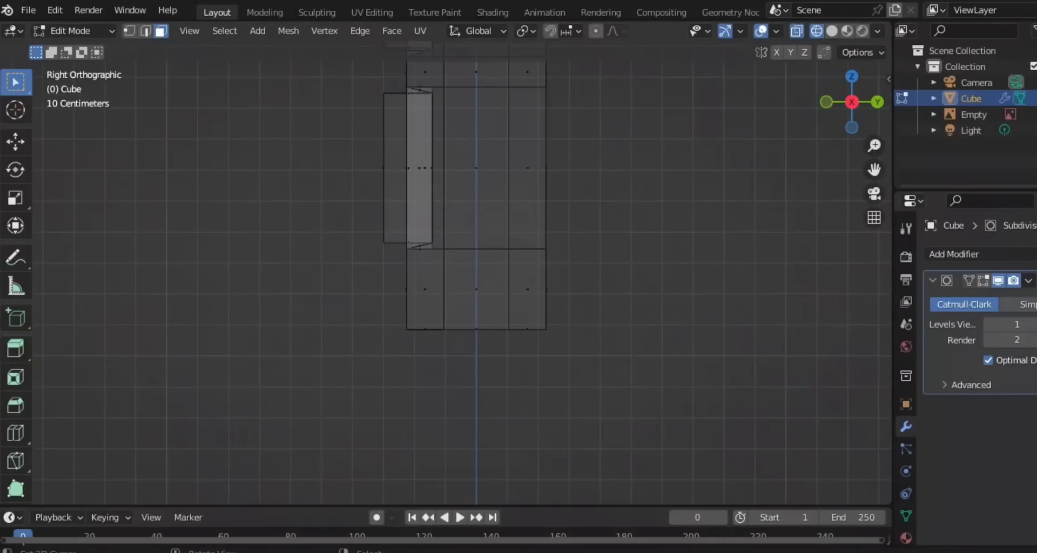
key("s")
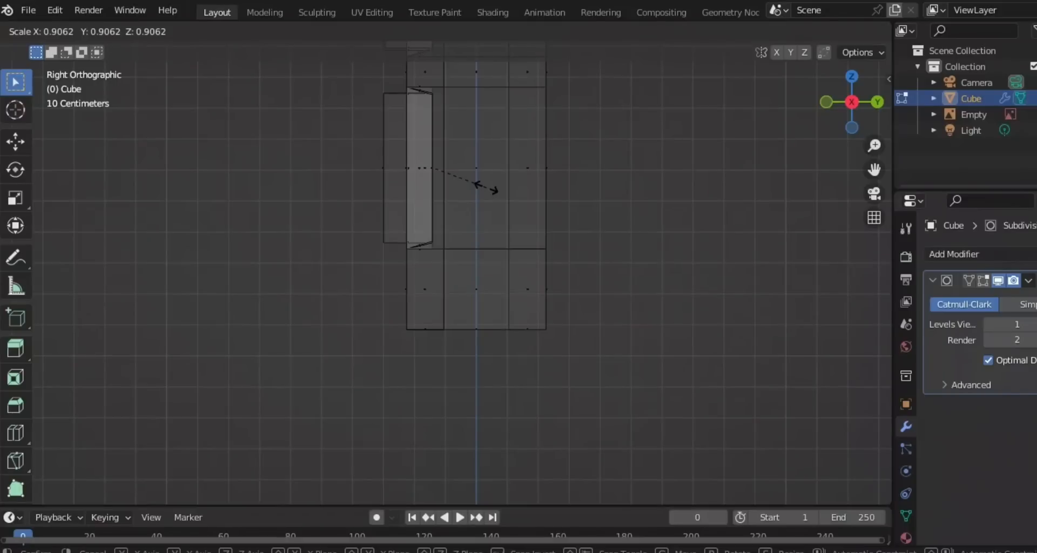
left_click(488, 187)
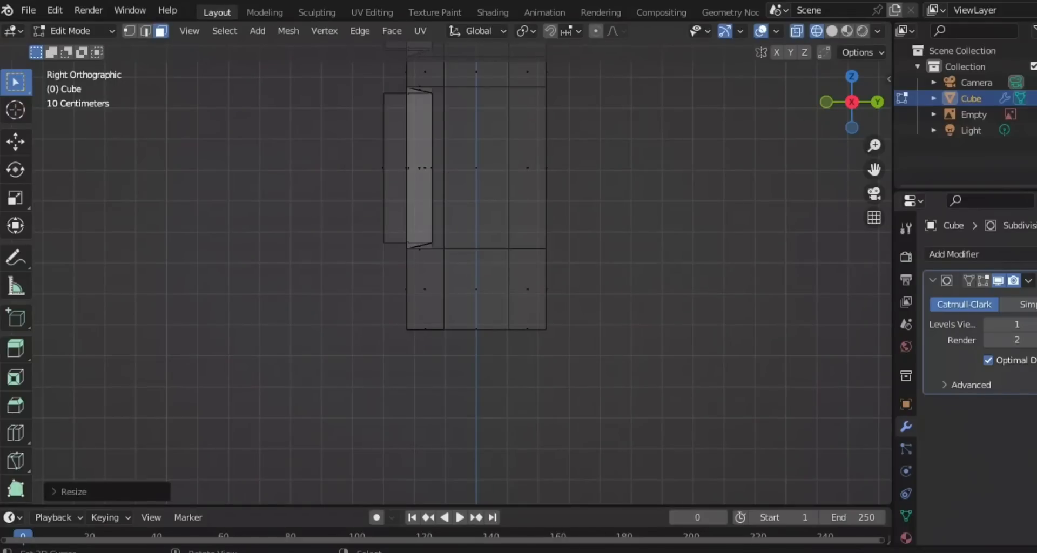
key("e")
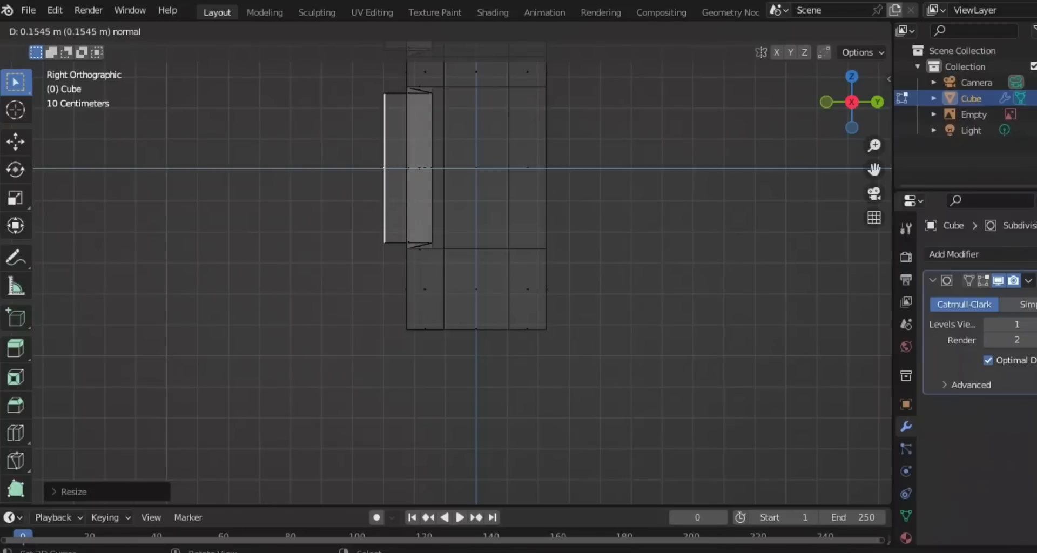
key("Return")
Examine the raised buttons of the first two columns in solid shading from angled perspective views.
scroll(443, 273, "down", 10)
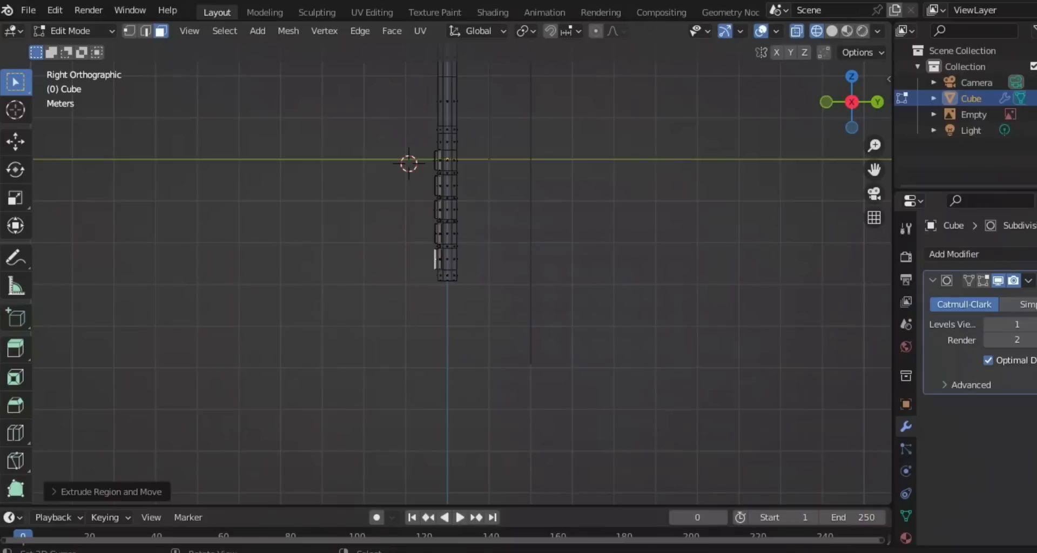
key("z")
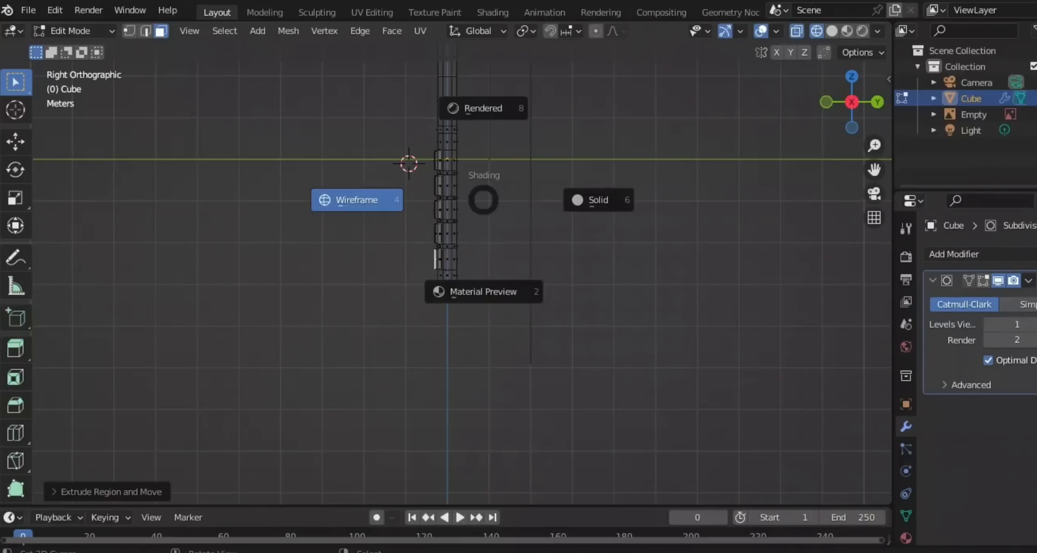
left_click(589, 198)
middle_click_drag(421, 232, 572, 238)
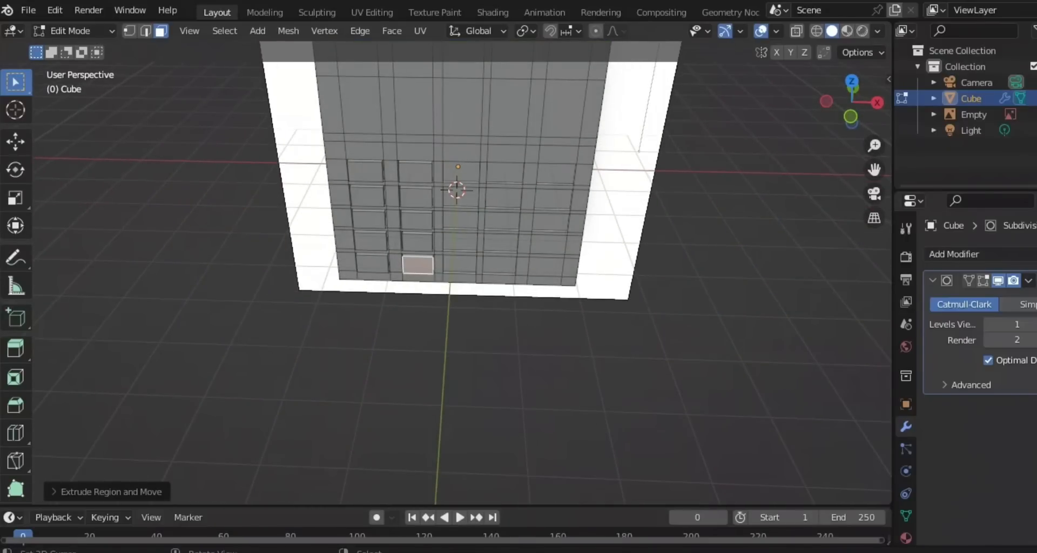
scroll(441, 274, "up", 1)
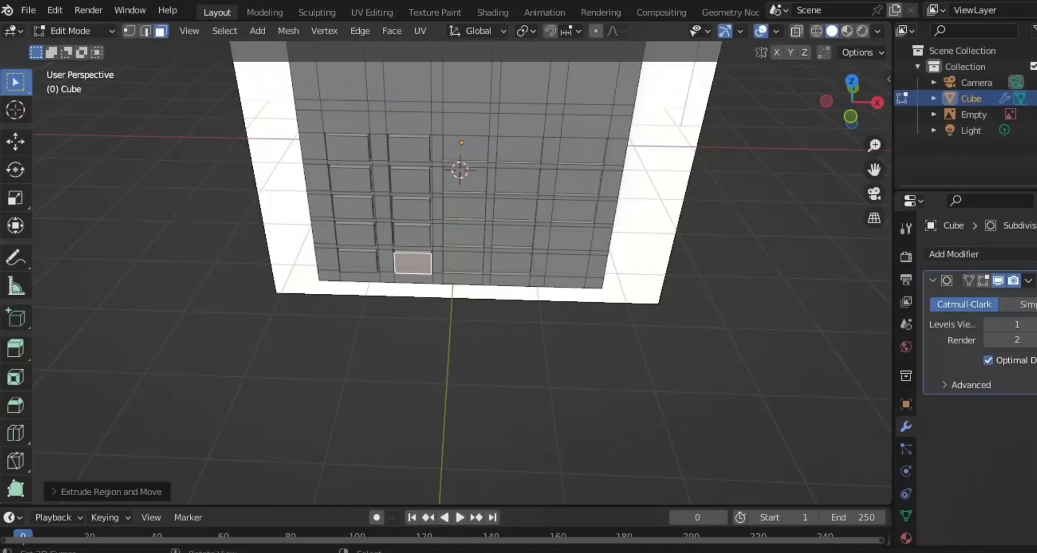
middle_click_drag(415, 270, 352, 236)
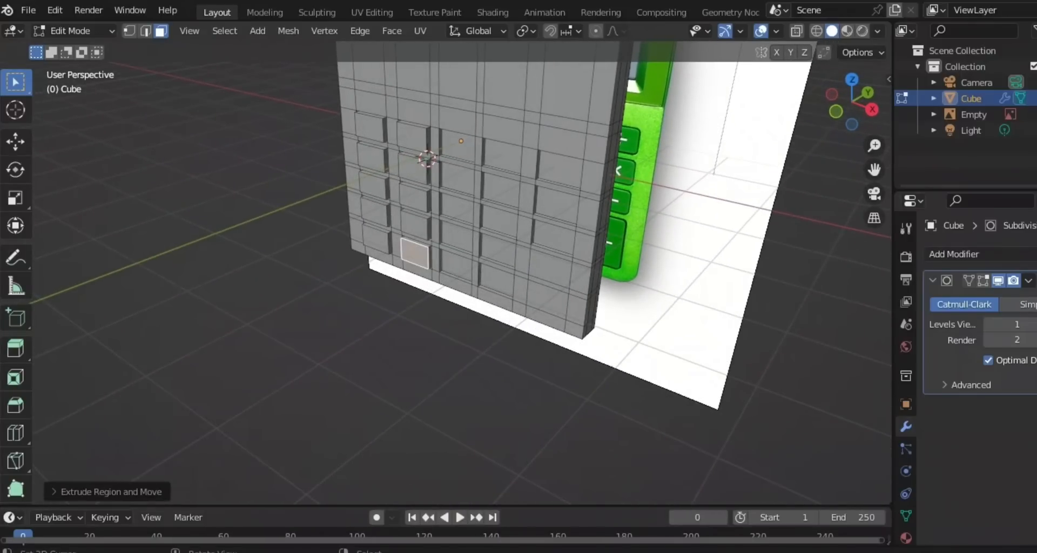
Select the top button face of the third column and show its row up close in right orthographic wireframe.
left_click(458, 145)
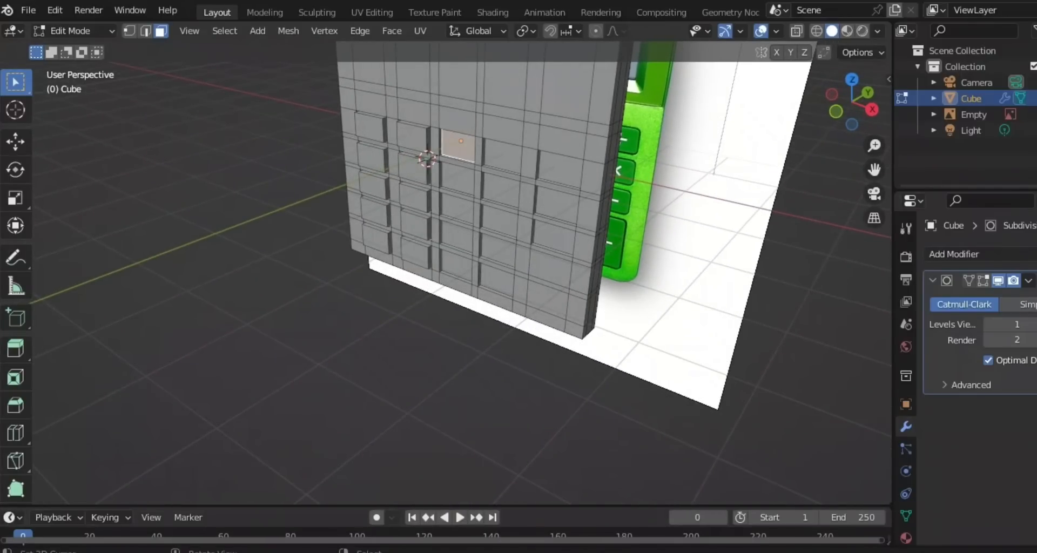
middle_click_drag(458, 145, 476, 132)
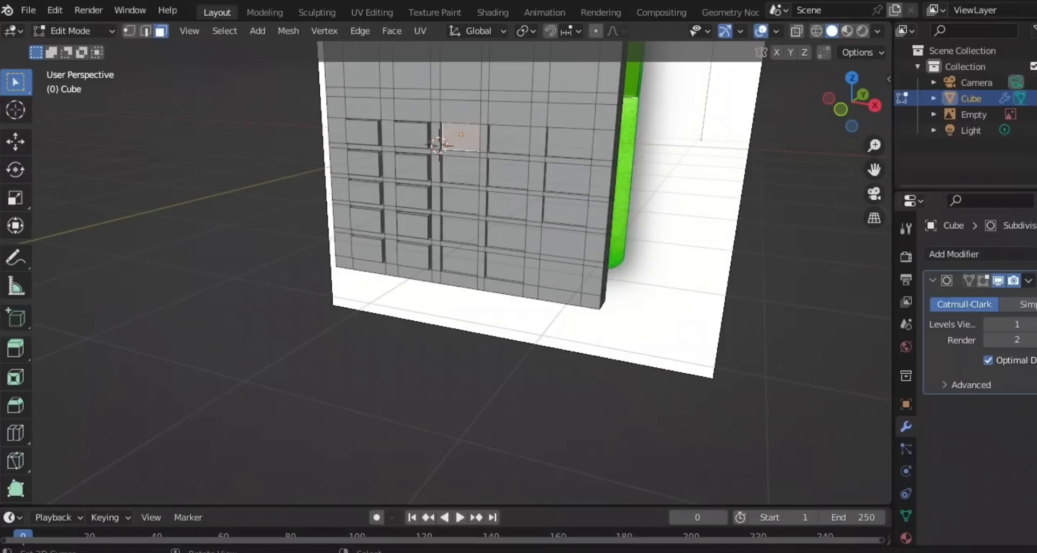
key("KP_3")
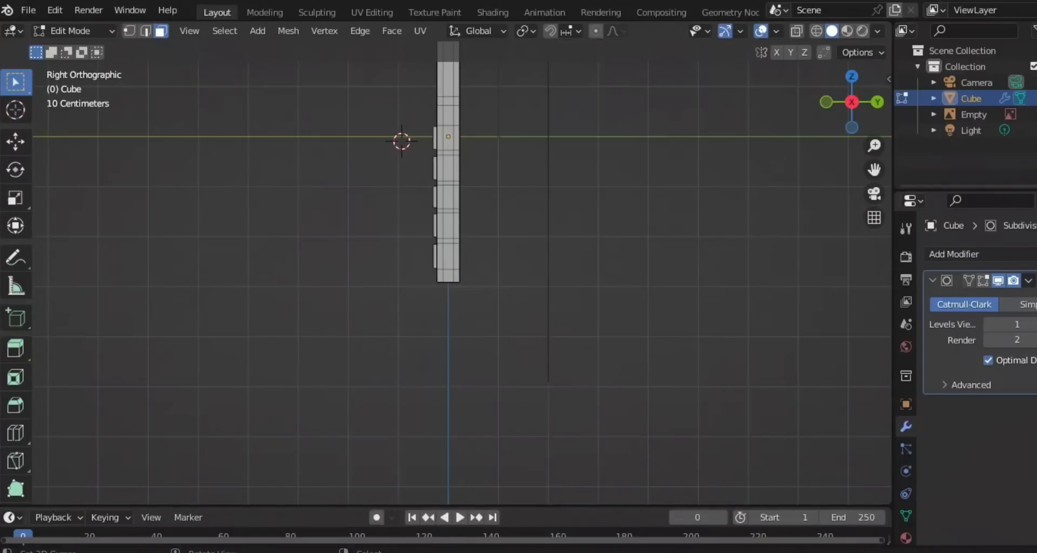
scroll(445, 272, "up", 4)
middle_click_drag(448, 194, 446, 350, "shift")
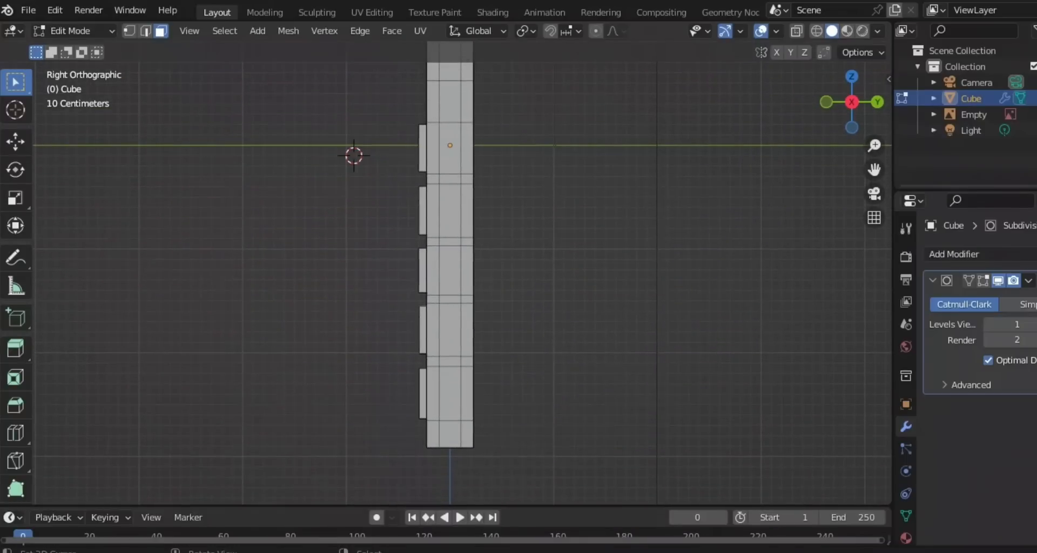
key("z")
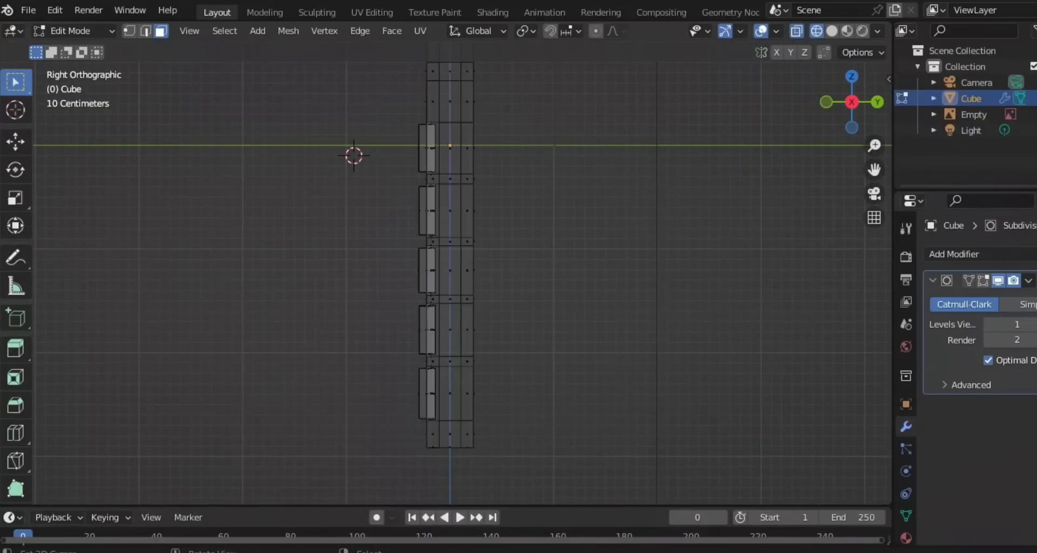
scroll(444, 348, "up", 2)
middle_click_drag(444, 349, 458, 476, "shift")
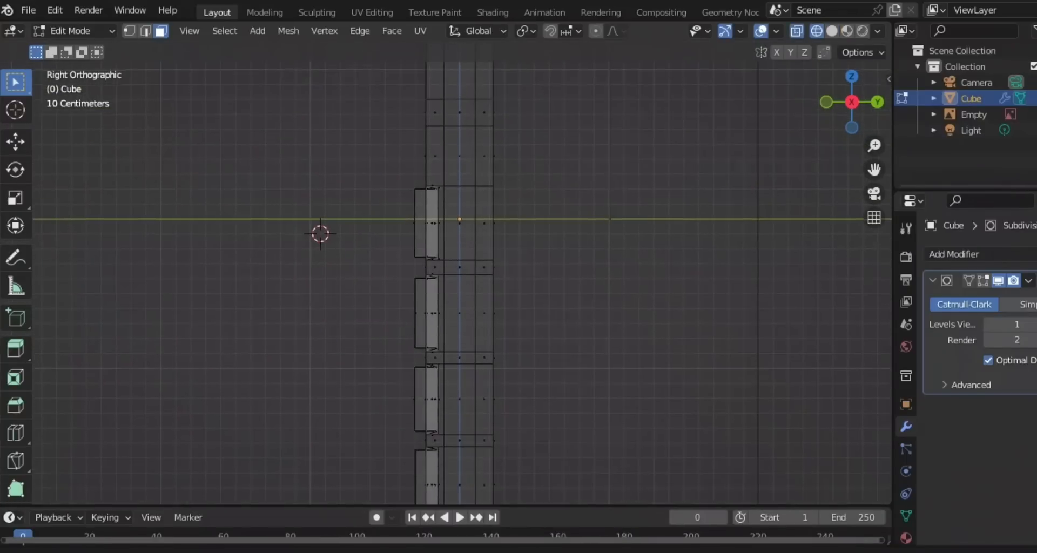
scroll(457, 475, "up", 4)
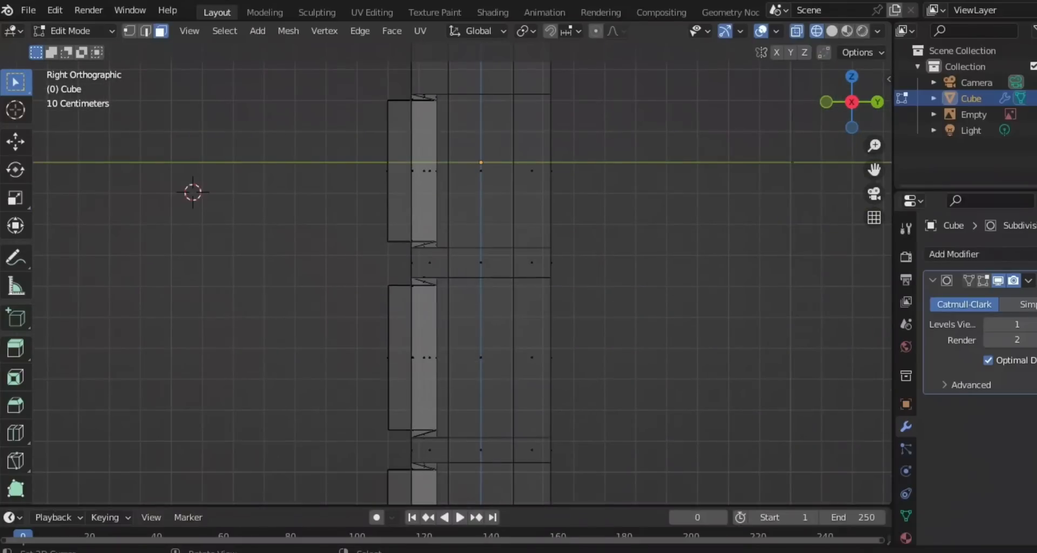
Scale the top button face of the third column to about 0.92 and extrude it outward level with the raised buttons beside it.
key("s")
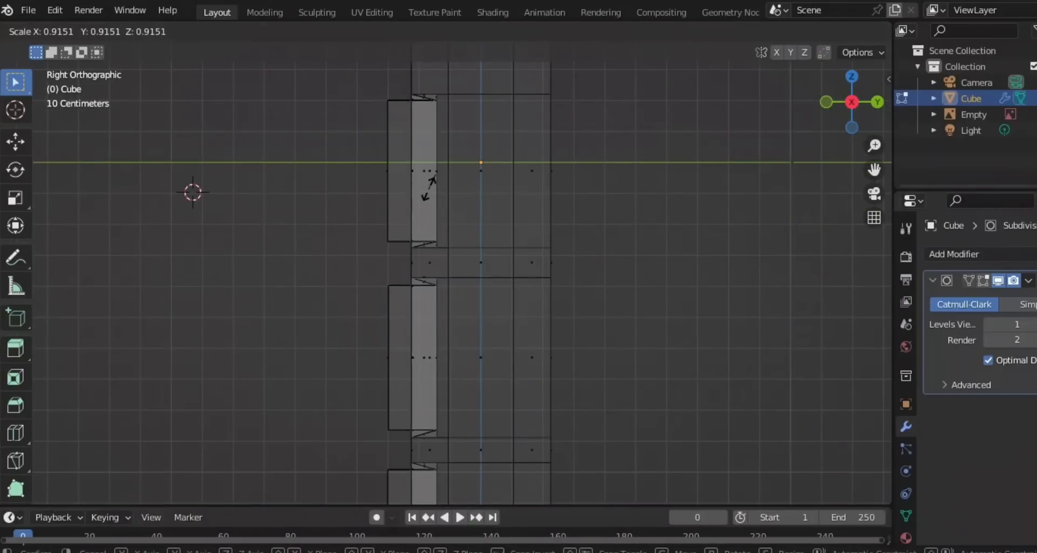
left_click(429, 188)
key("e")
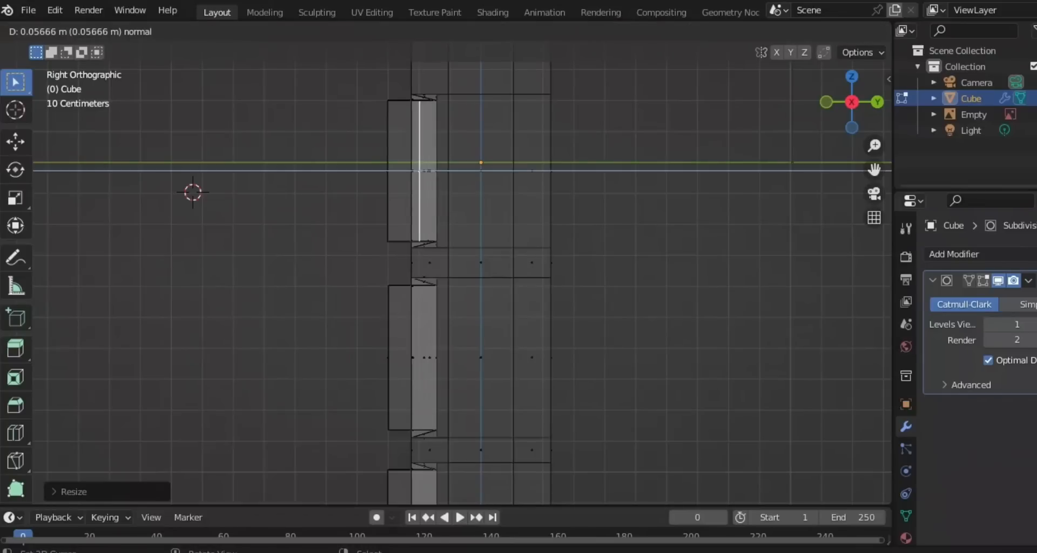
key("Return")
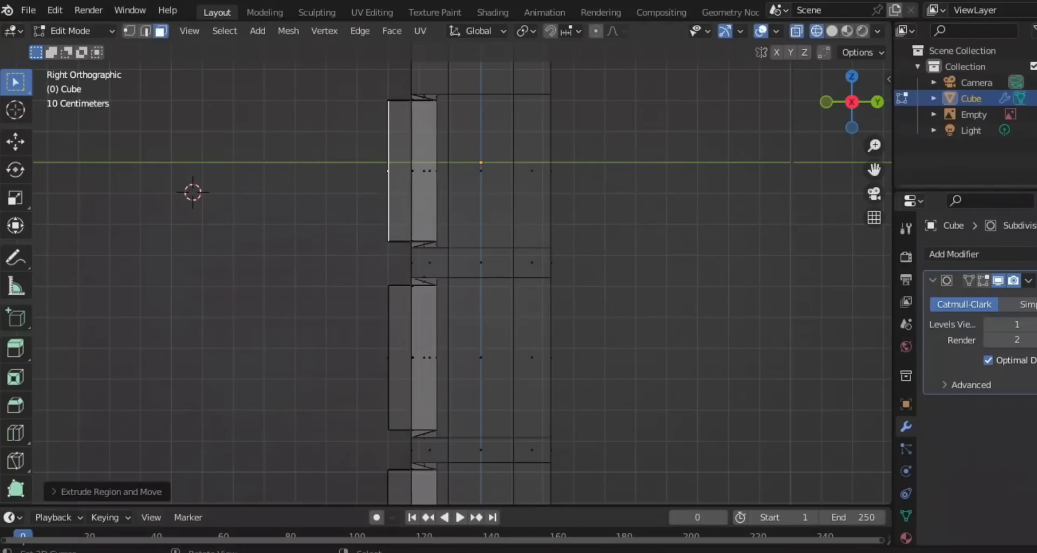
scroll(443, 271, "down", 2)
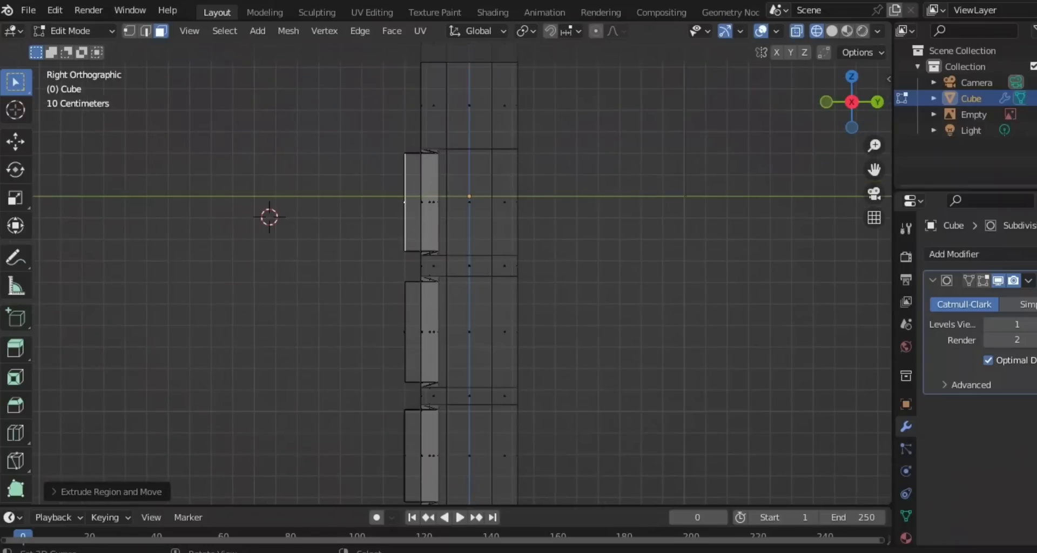
Select the second button face of the third column in the solid front view and show its row up close in right orthographic wireframe.
key("KP_1")
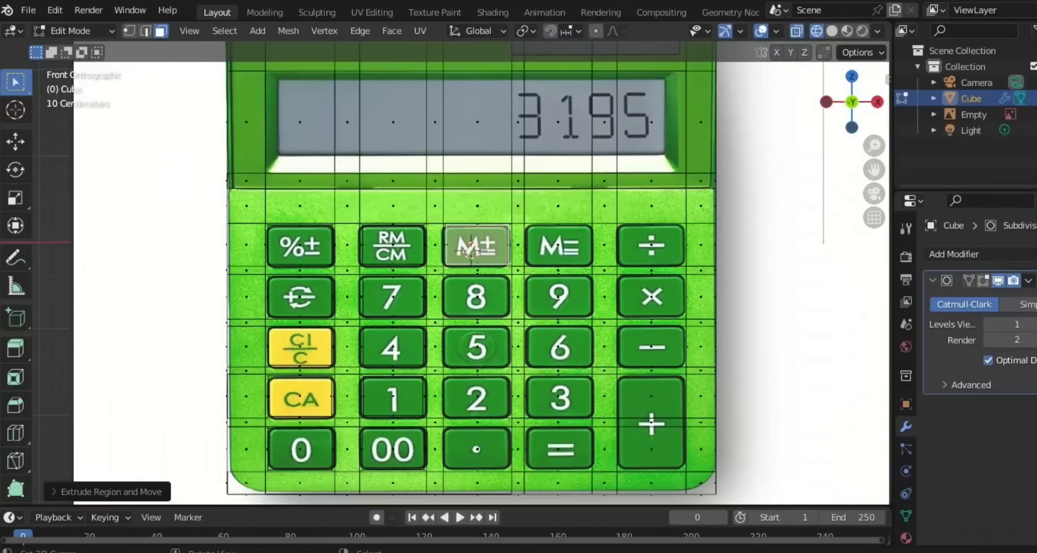
key("z")
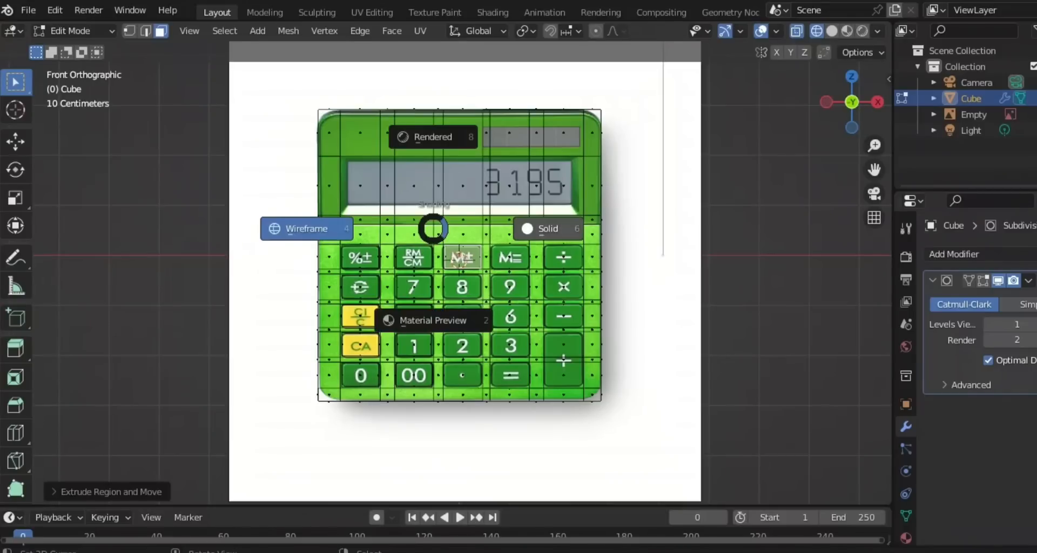
left_click(547, 229)
right_click(463, 287)
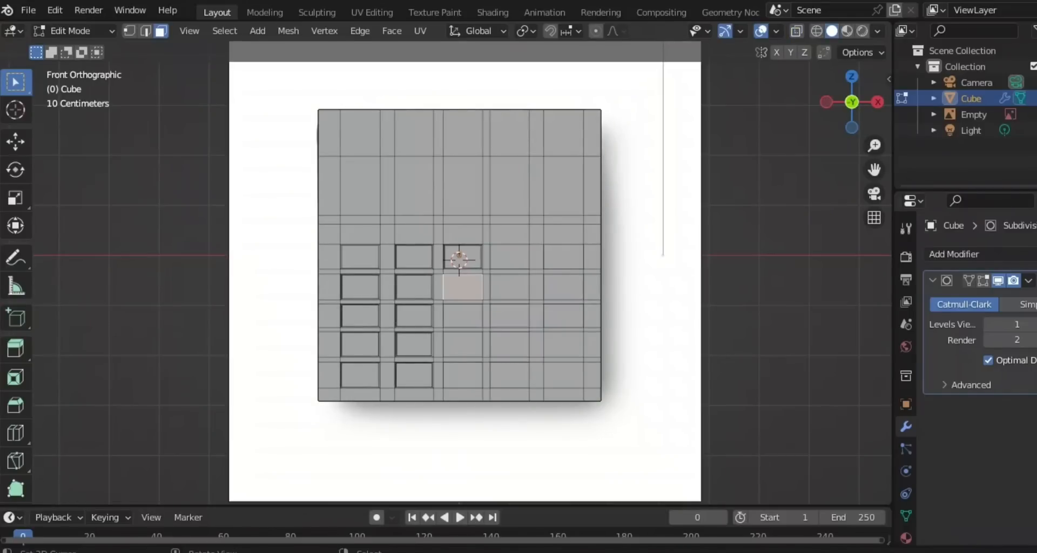
key("KP_3")
scroll(468, 248, "up", 3)
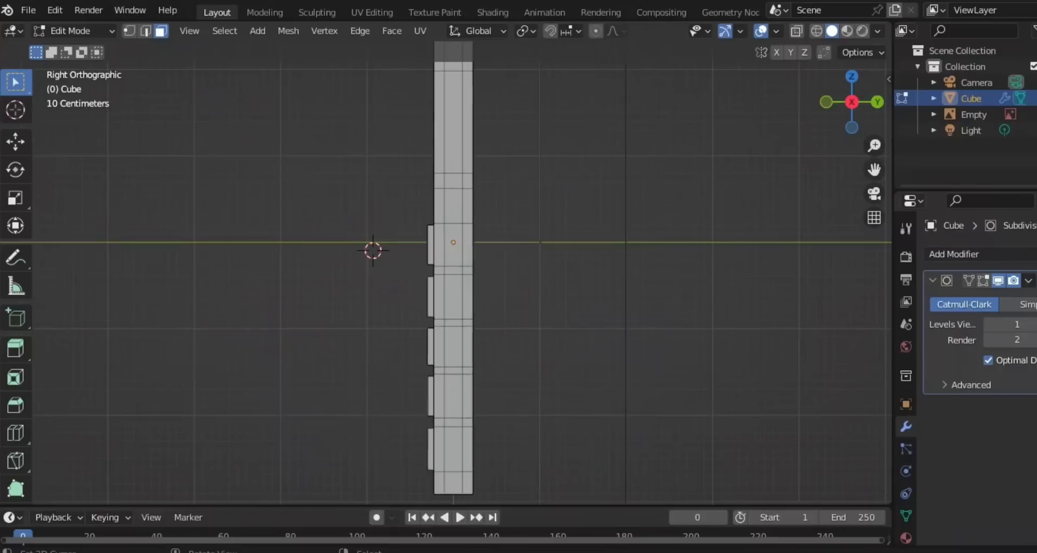
key("z")
left_click(357, 248)
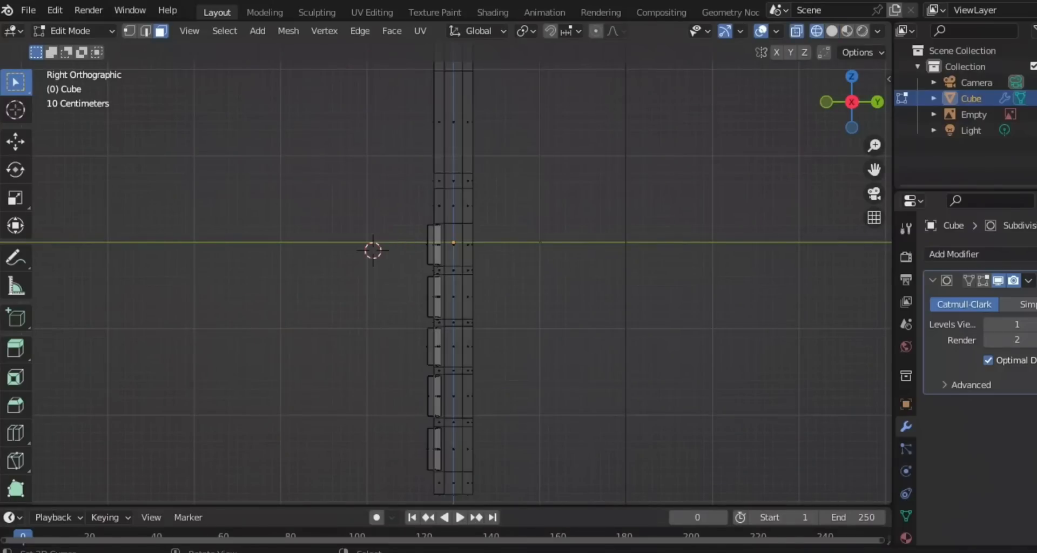
scroll(453, 303, "up", 6)
middle_click_drag(454, 303, 478, 150, "shift")
scroll(477, 150, "up", 1)
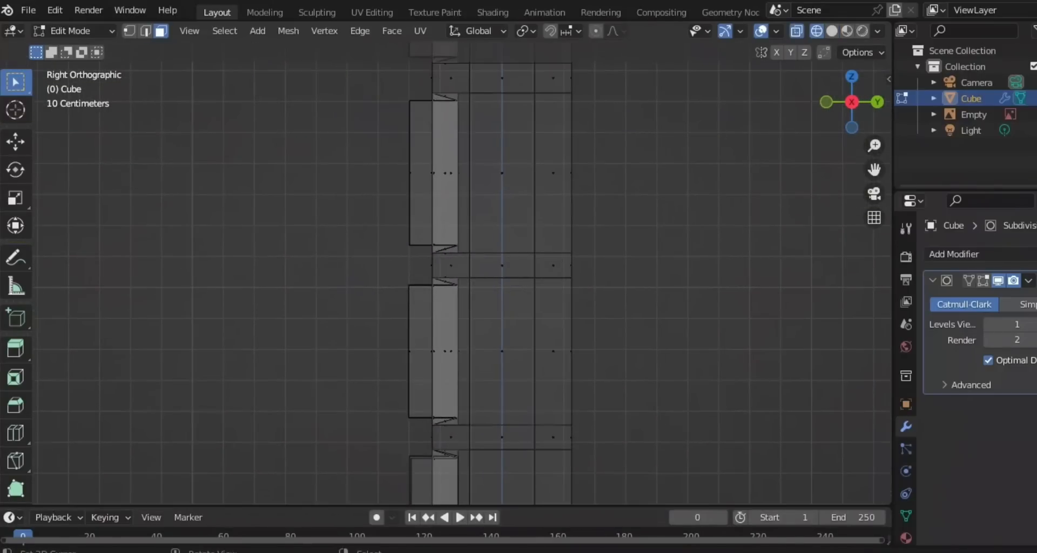
Scale down the second button face of the third column slightly and extrude it outward about 0.15 m.
key("s")
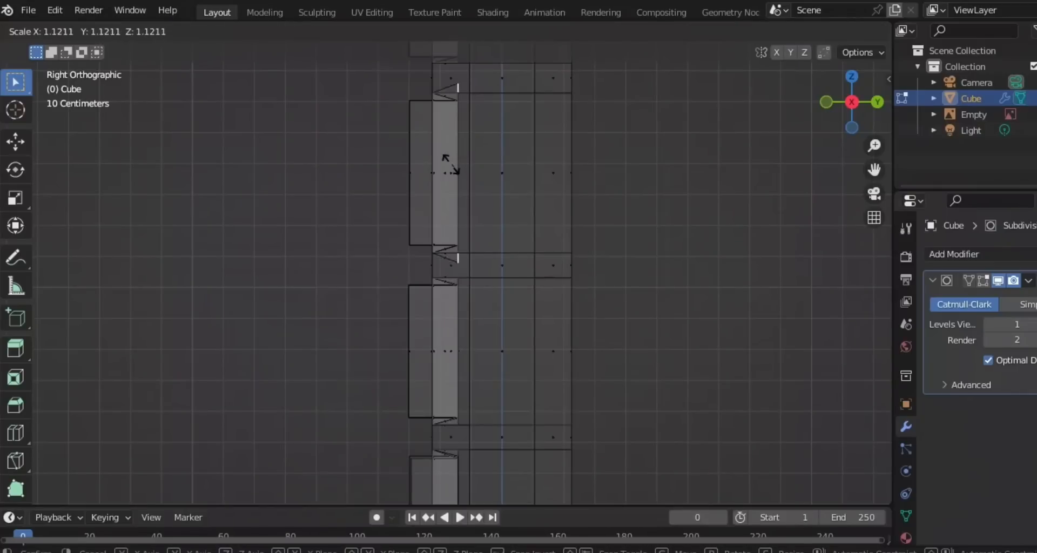
left_click(458, 168)
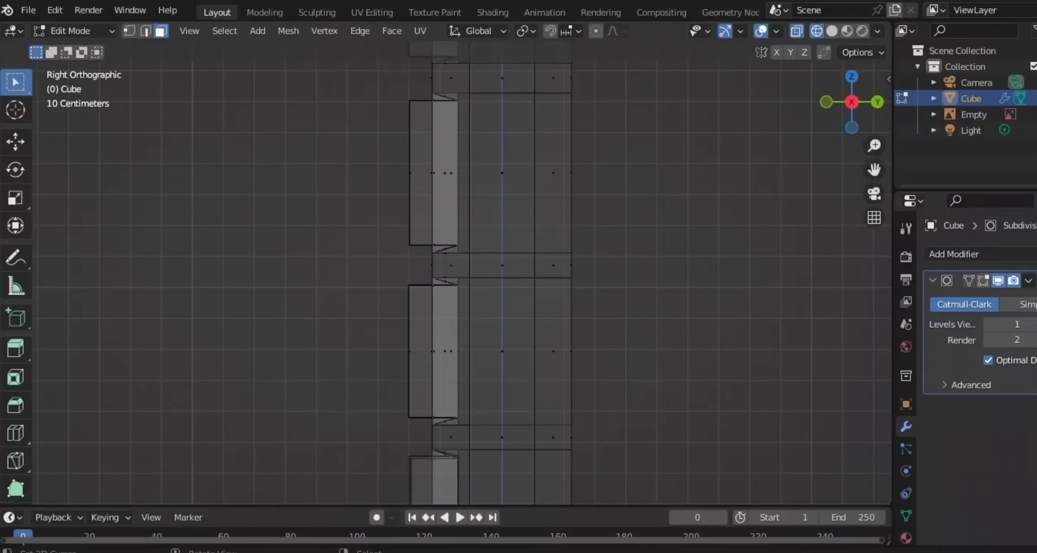
key("s")
left_click(580, 208)
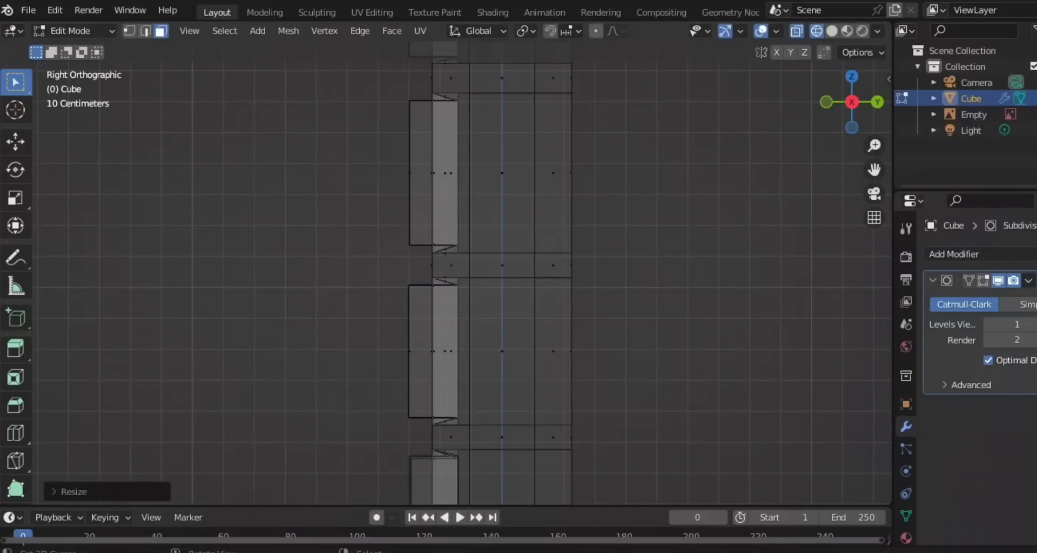
key("e")
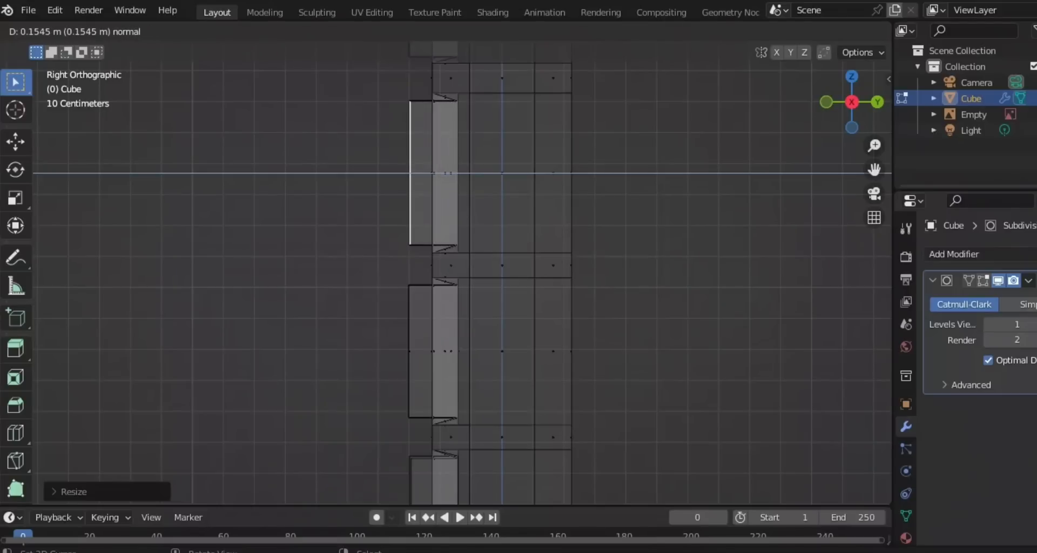
key("Return")
Select the third button face of the third column in the solid front view and show its row up close in right orthographic wireframe.
key("KP_1")
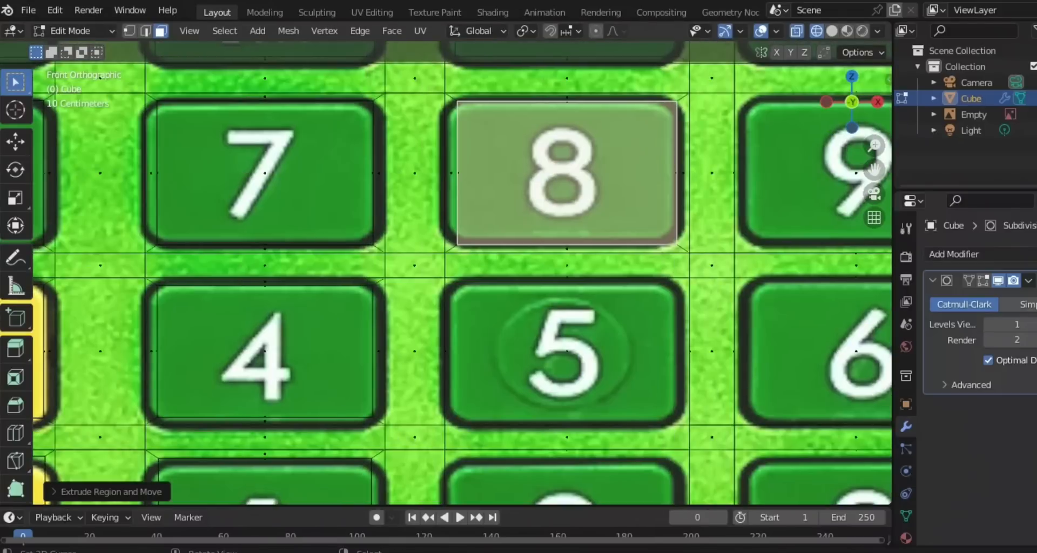
scroll(445, 273, "down", 7)
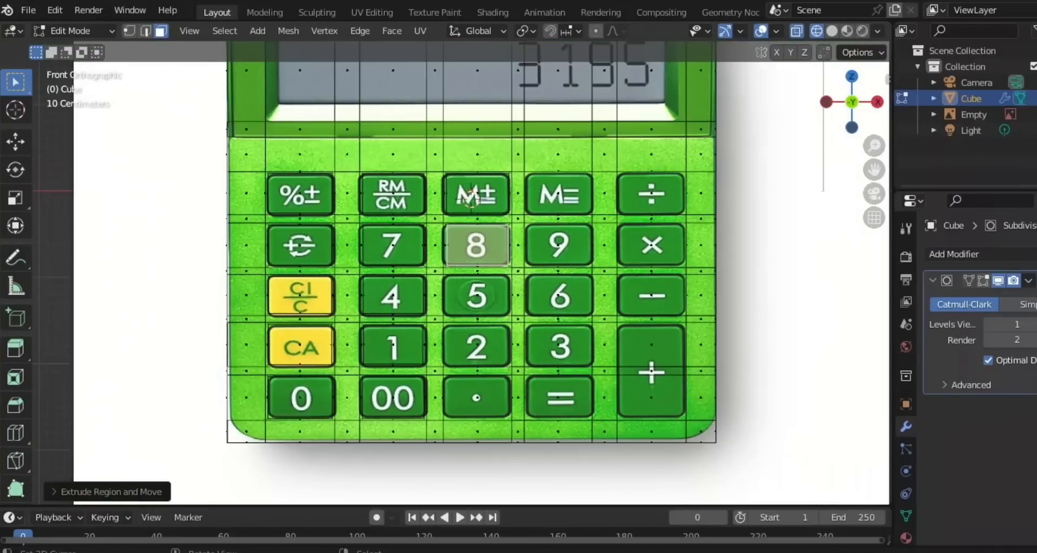
key("z")
left_click(675, 244)
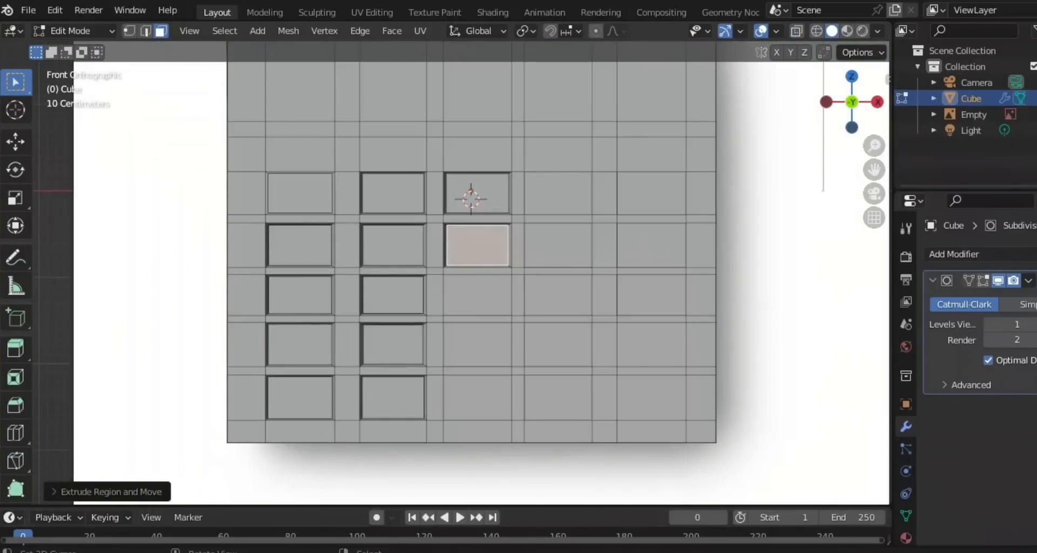
right_click(477, 294)
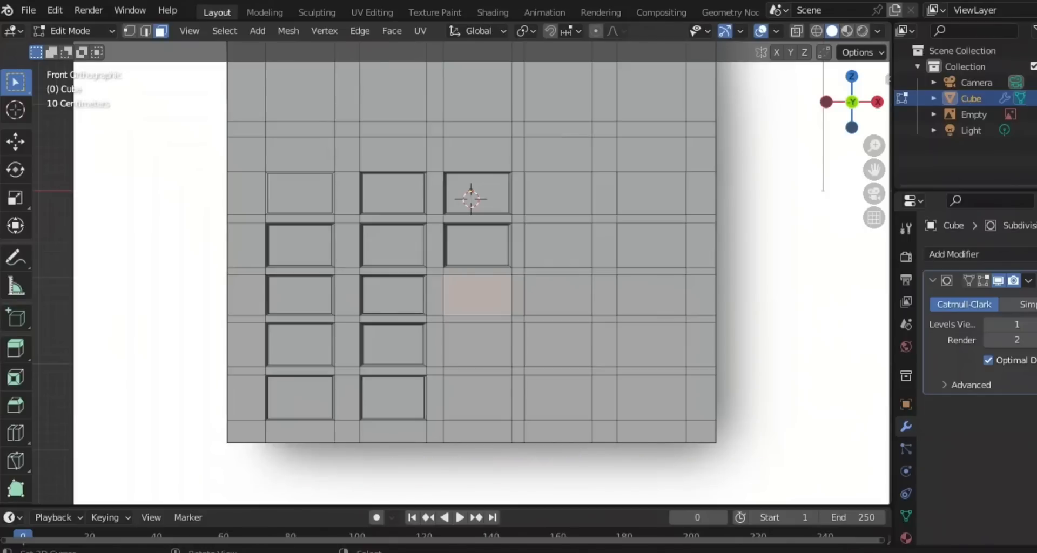
key("KP_3")
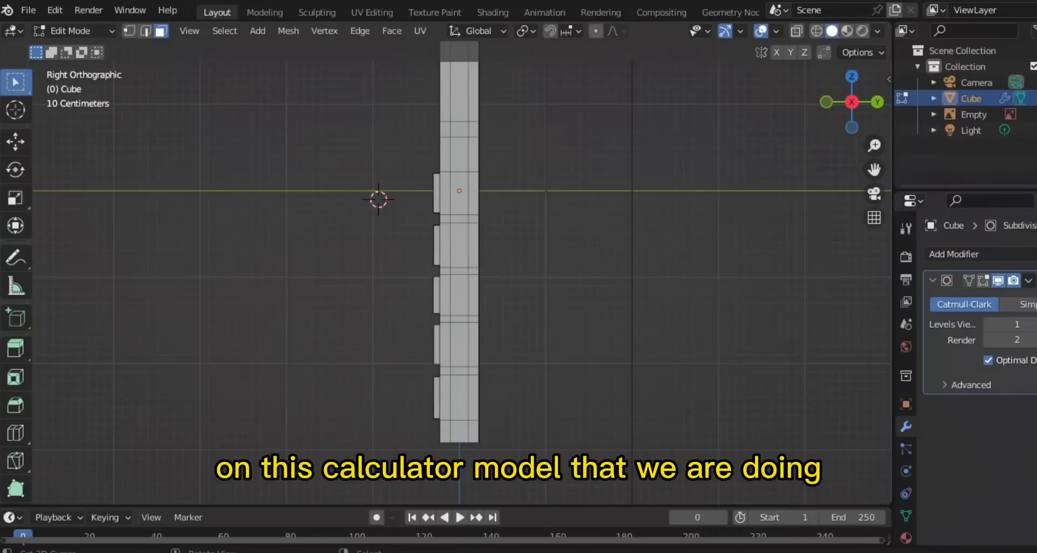
key("z")
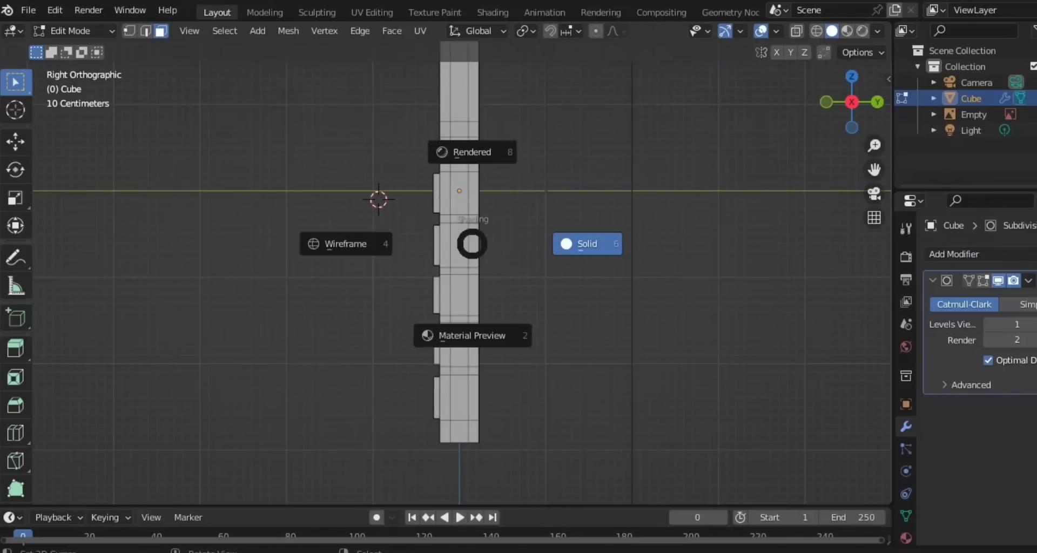
left_click(347, 243)
scroll(446, 273, "up", 4)
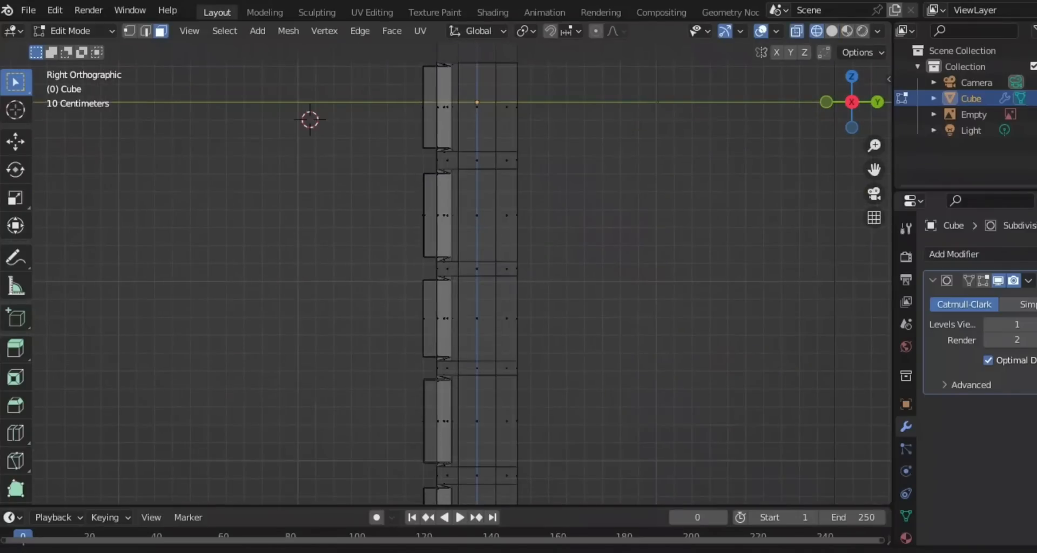
middle_click_drag(445, 272, 450, 161, "shift")
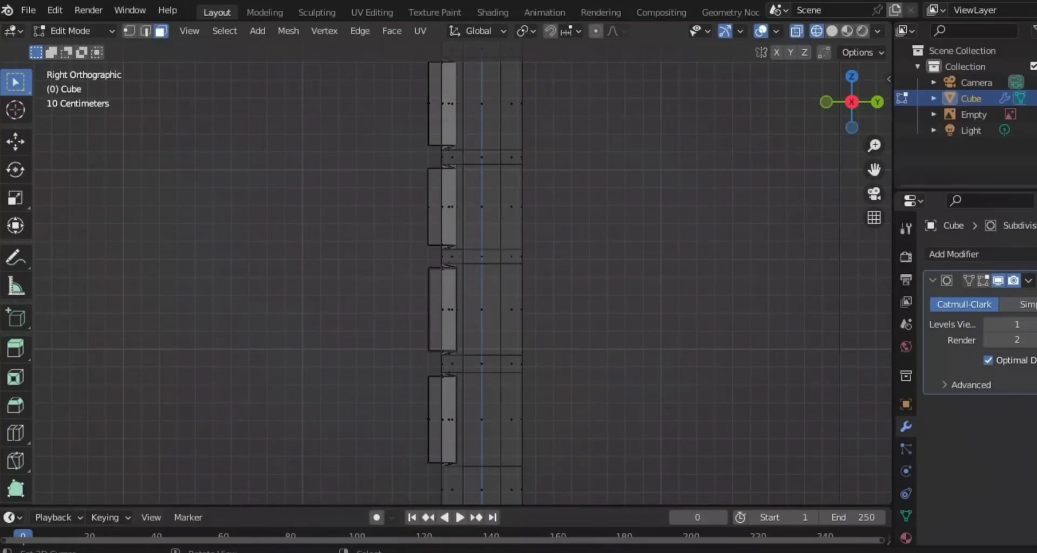
Scale down the third button face of the third column slightly and extrude it outward level with the raised buttons in its row.
key("s")
left_click(489, 267)
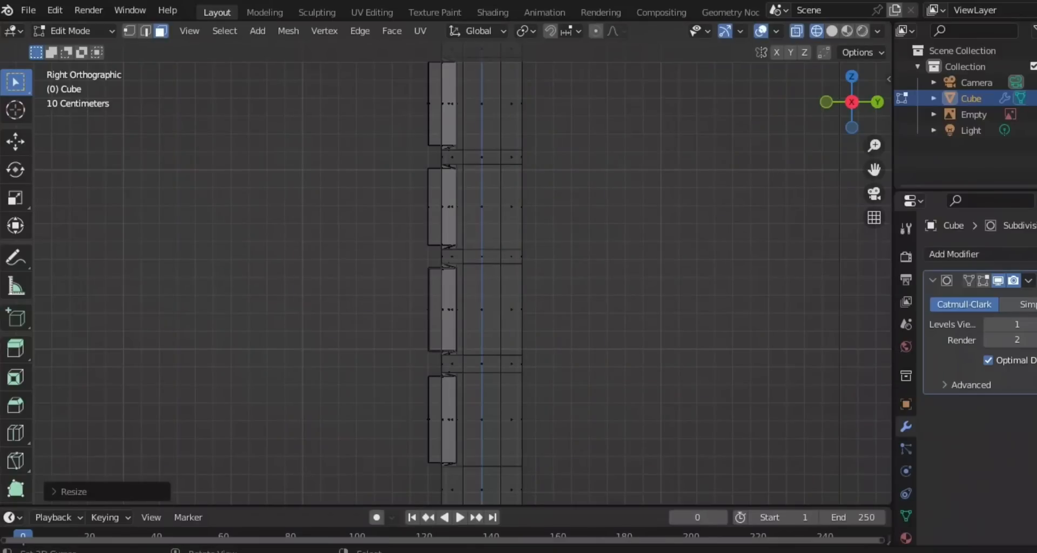
scroll(445, 201, "up", 3)
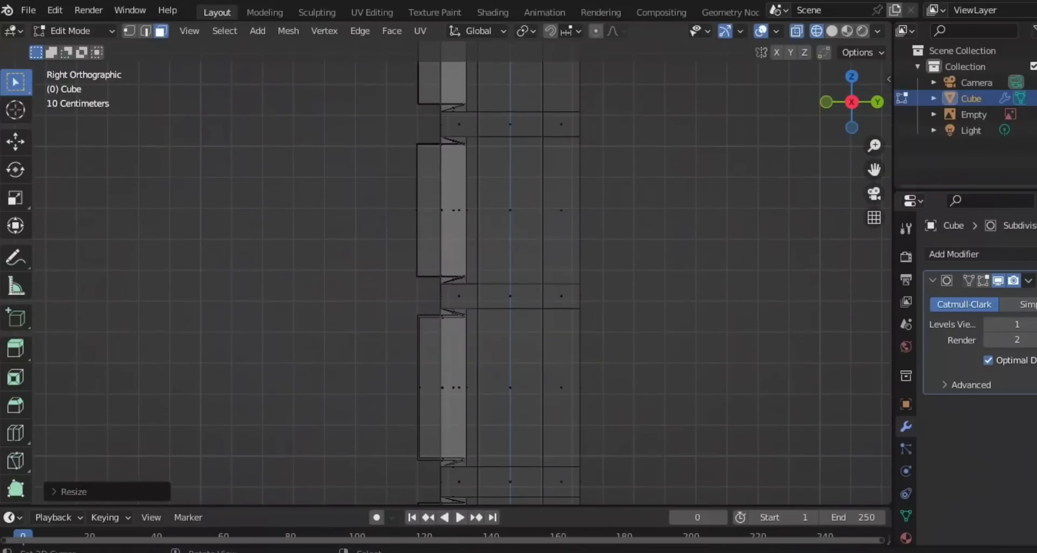
key("e")
left_click(442, 273)
scroll(443, 274, "down", 6)
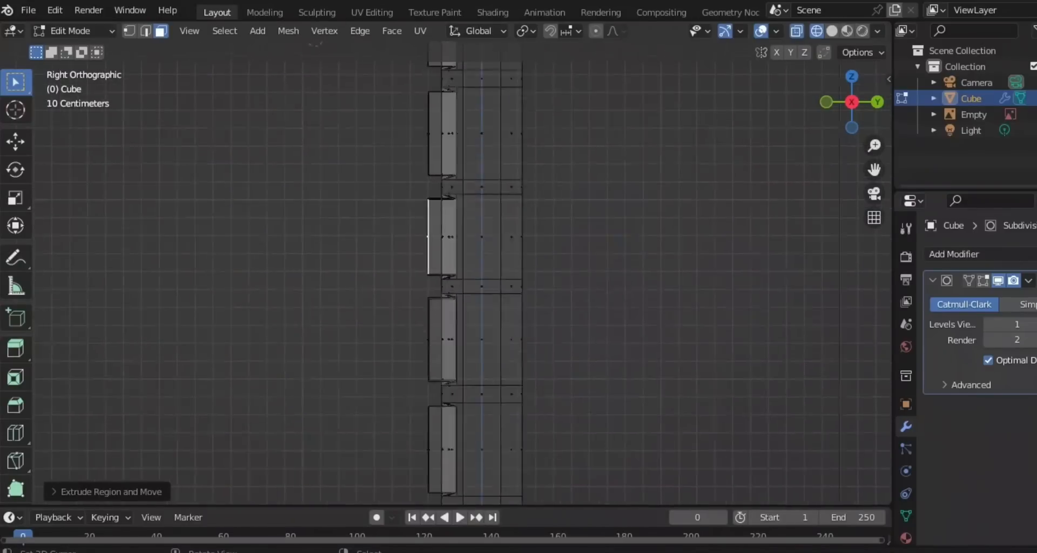
scroll(443, 274, "down", 2)
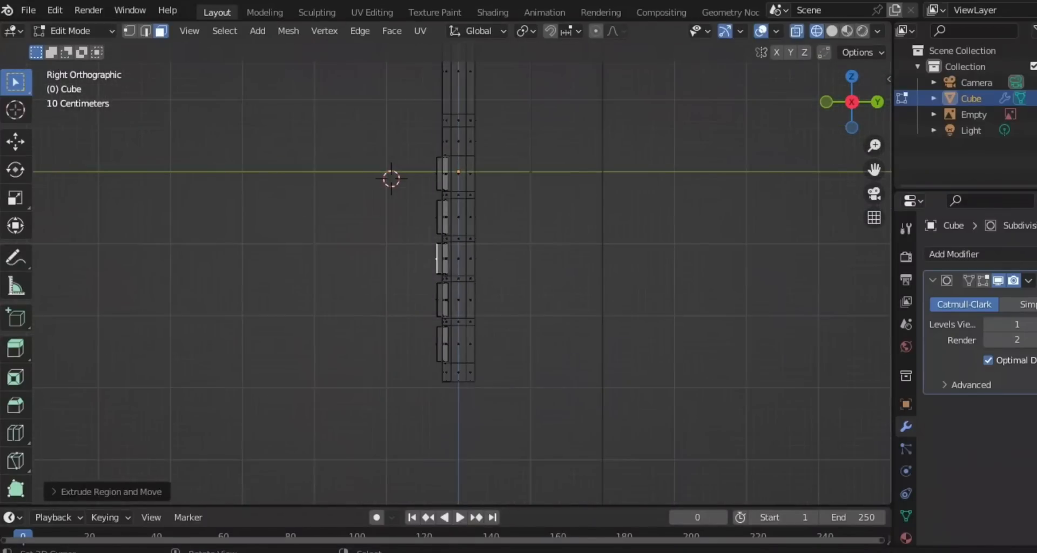
scroll(443, 274, "up", 7)
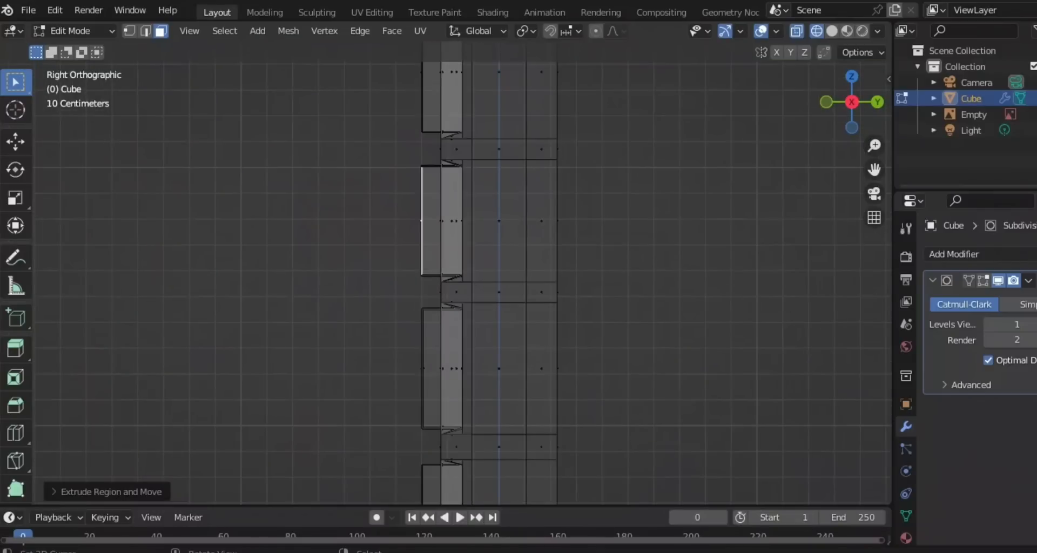
key("KP_1")
scroll(462, 273, "down", 8)
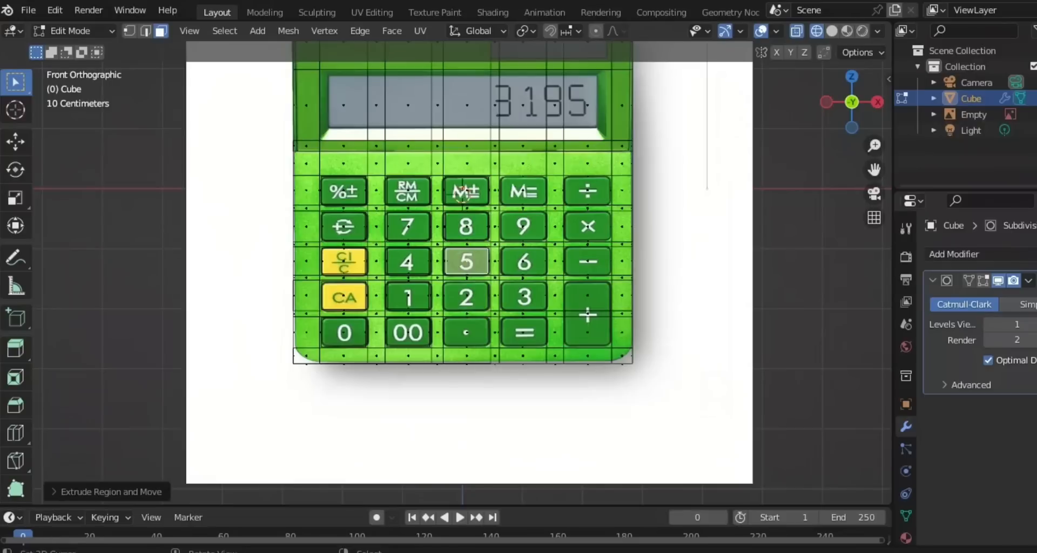
Select the fourth button face of the third column in the solid front view and show its row up close in right orthographic wireframe.
scroll(441, 275, "up", 3)
key("z")
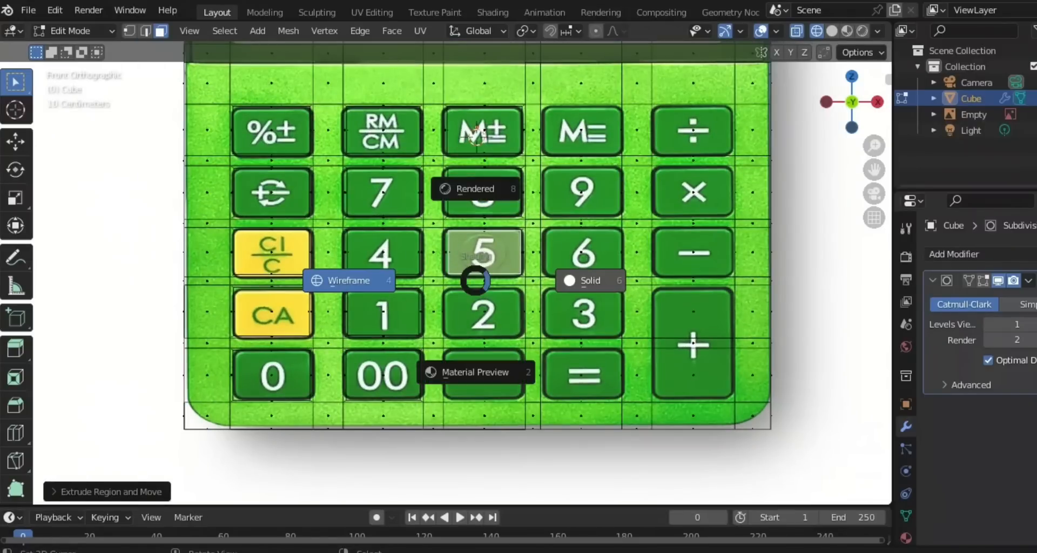
left_click(590, 280)
right_click(484, 311)
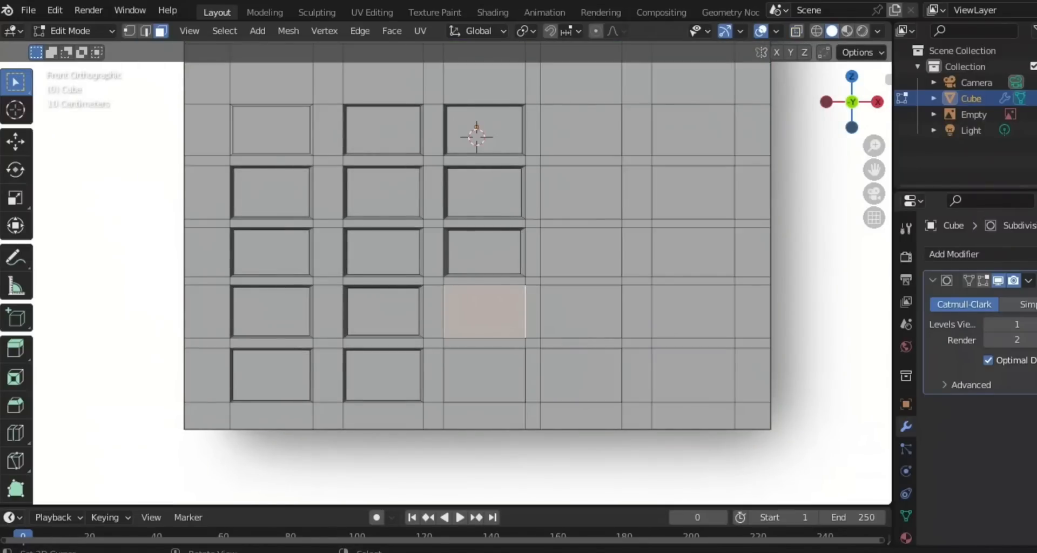
scroll(442, 276, "down", 2)
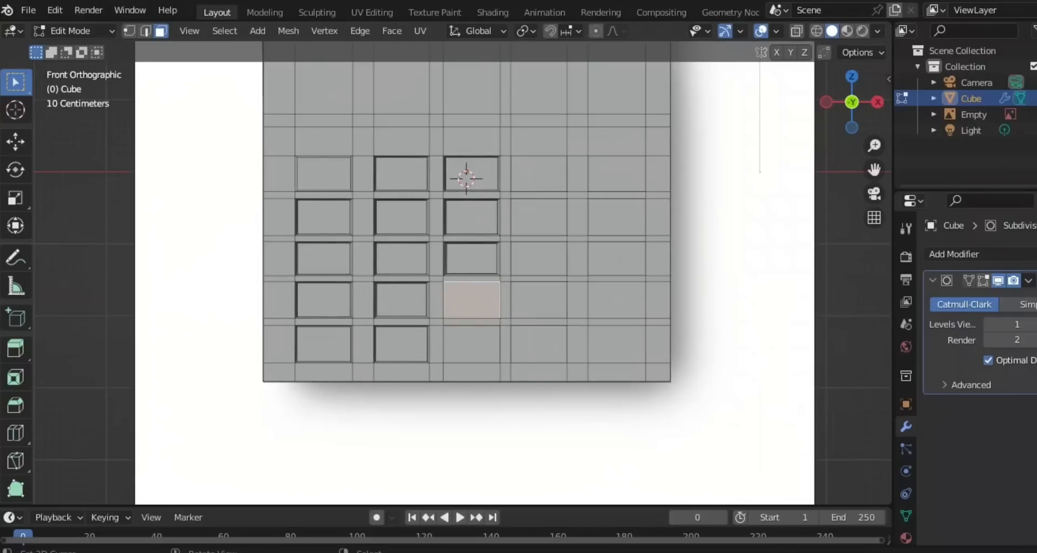
scroll(443, 273, "up", 2)
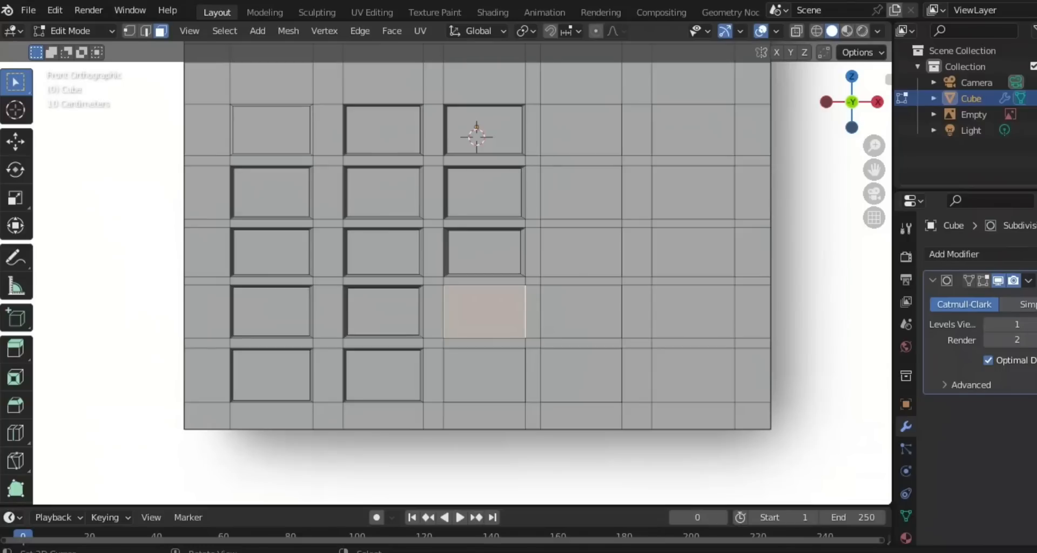
key("KP_3")
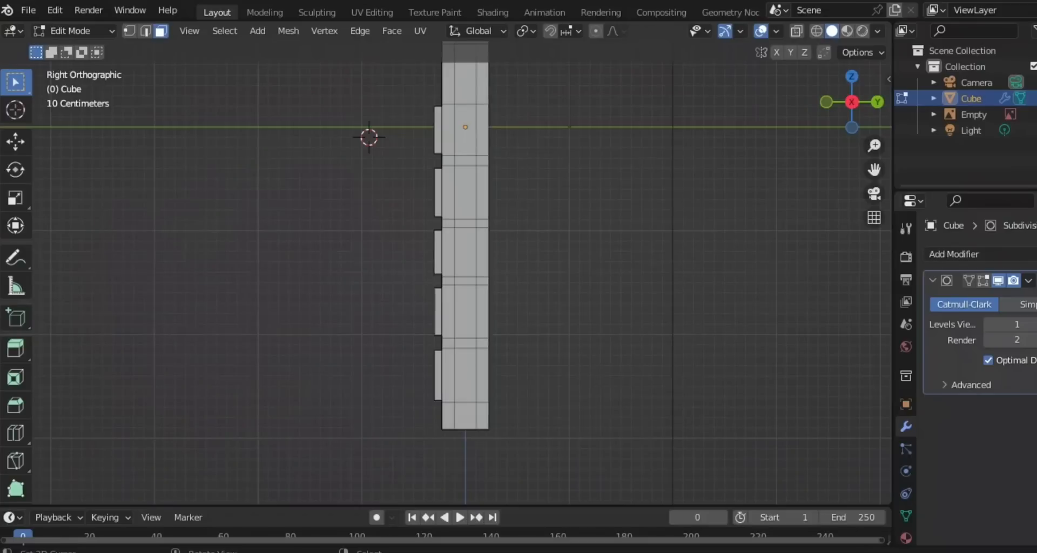
scroll(475, 309, "up", 2)
middle_click_drag(474, 309, 507, 190, "shift")
key("z")
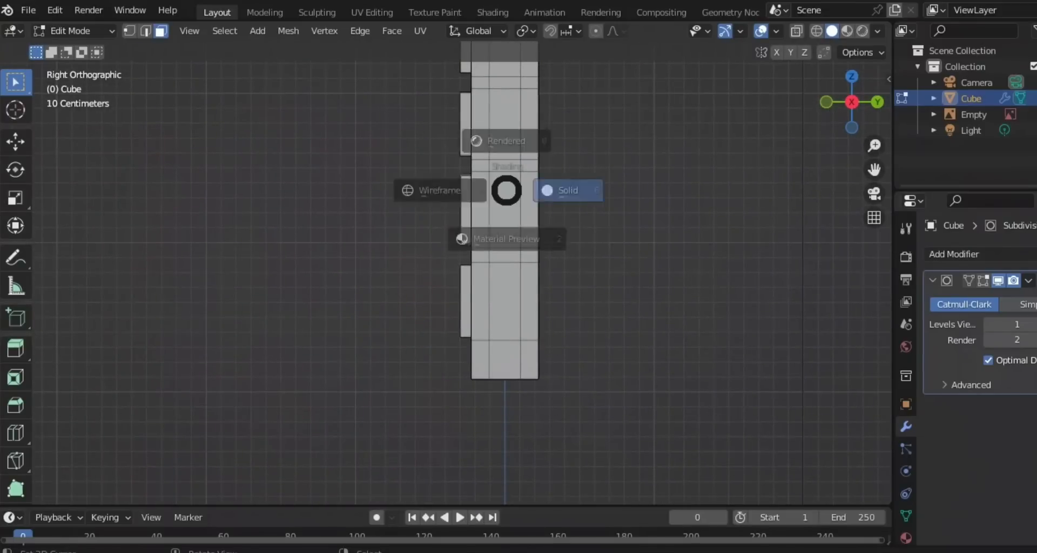
left_click(441, 190)
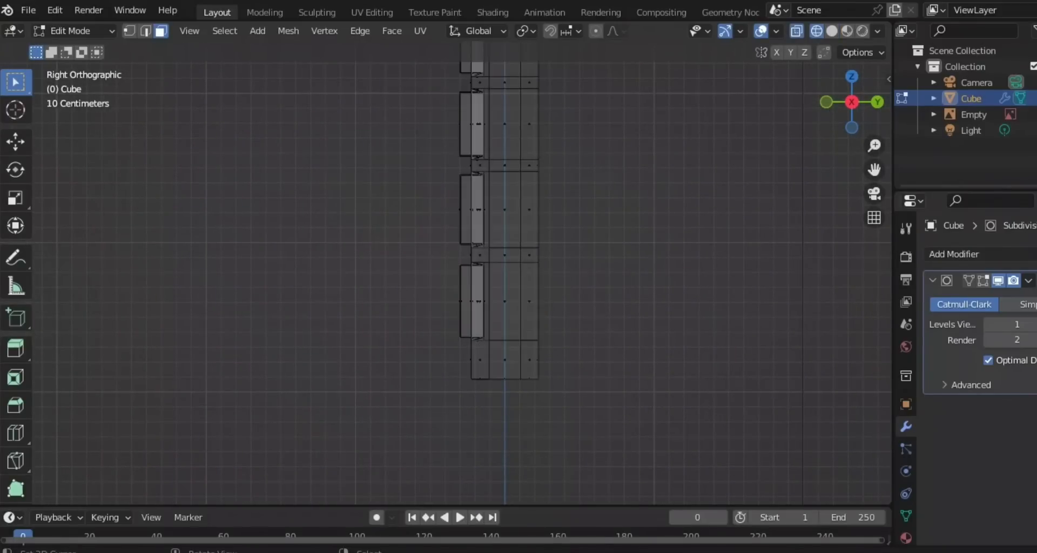
scroll(463, 273, "up", 3)
middle_click_drag(462, 272, 428, 345, "shift")
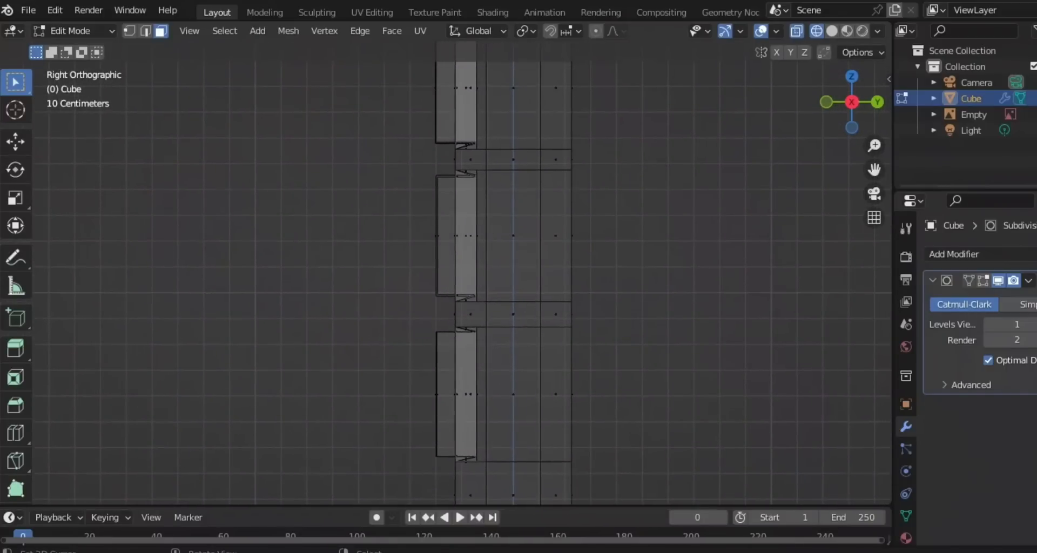
Scale down the fourth button face of the third column slightly and extrude it outward level with the raised buttons in its row.
key("s")
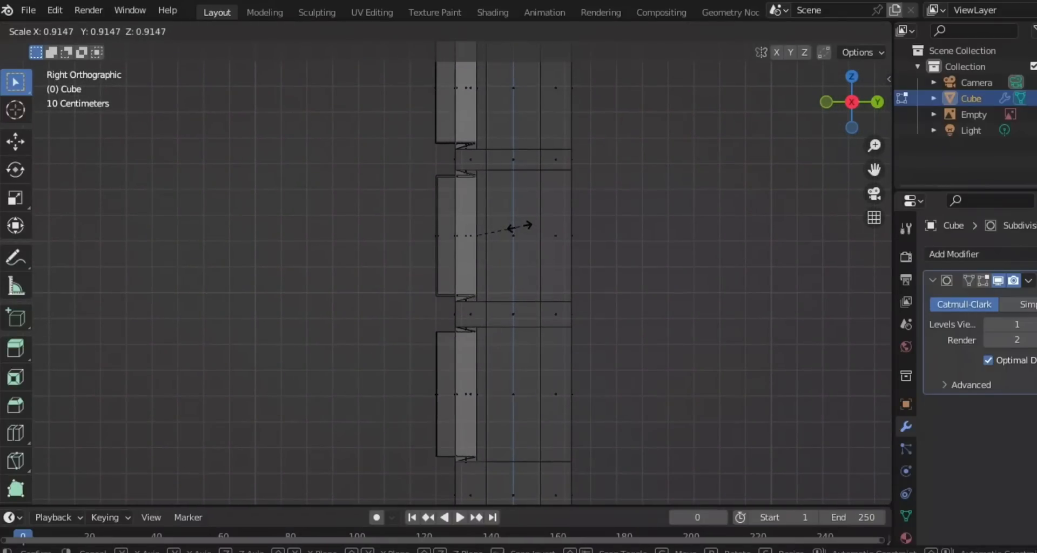
left_click(520, 227)
key("e")
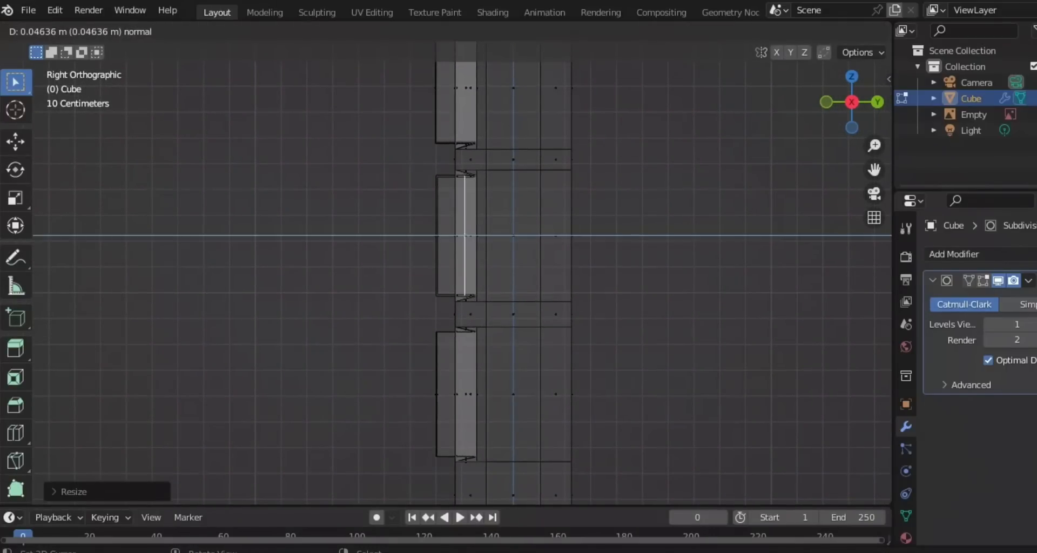
key("Return")
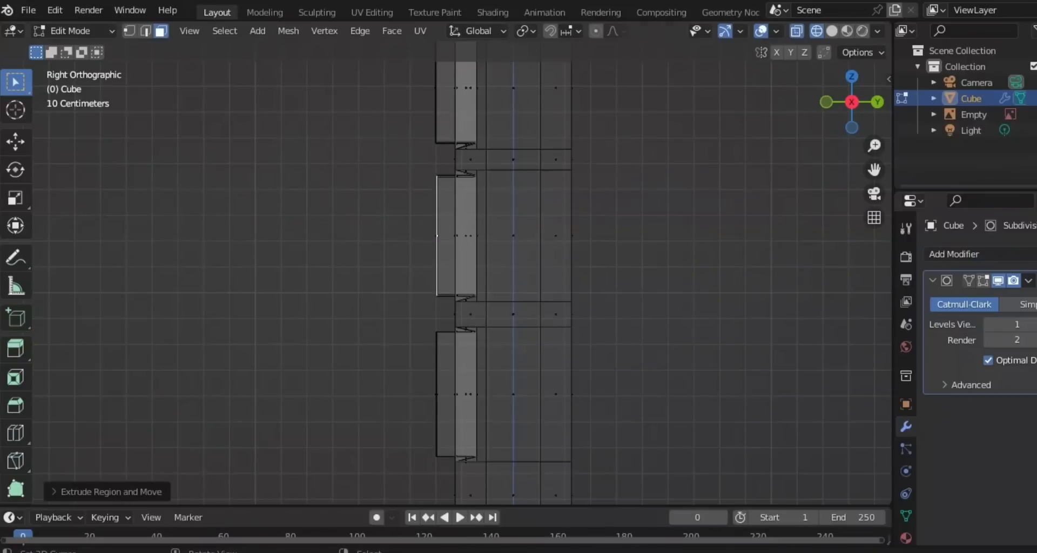
Select the bottom button face of the third column in the solid front view and show its row up close in right orthographic wireframe.
scroll(502, 270, "down", 1)
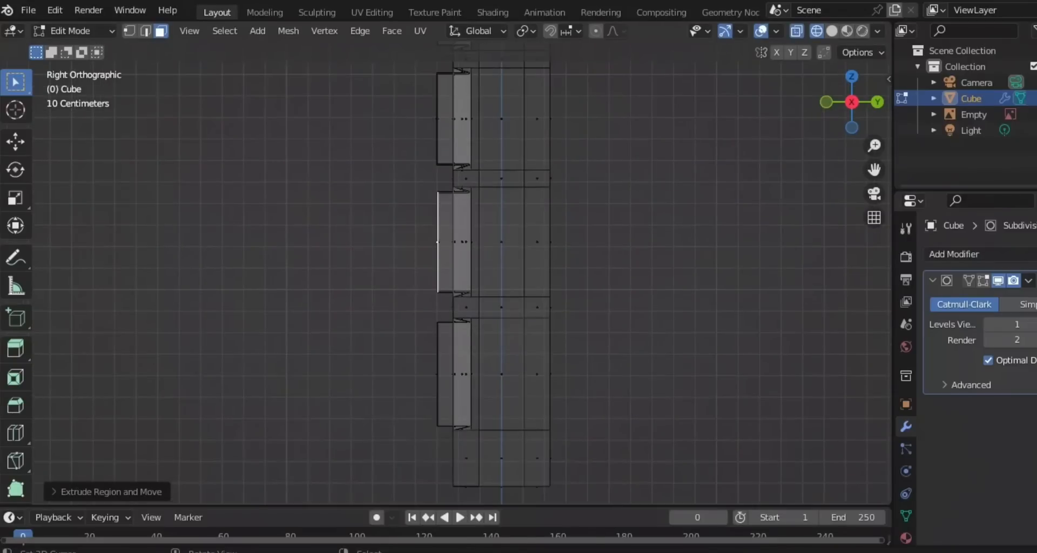
key("KP_1")
scroll(459, 259, "down", 3)
key("z")
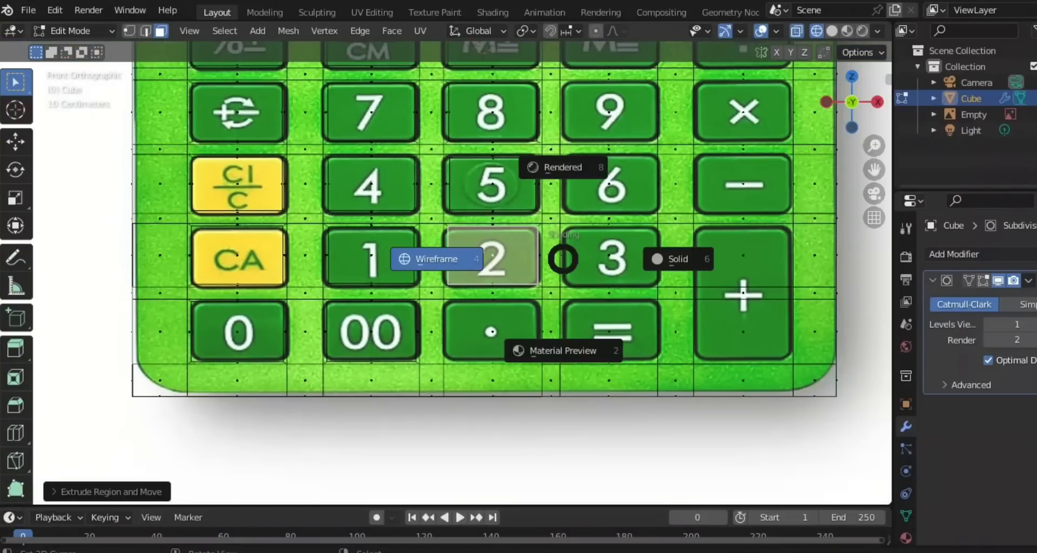
left_click(669, 259)
right_click(492, 332)
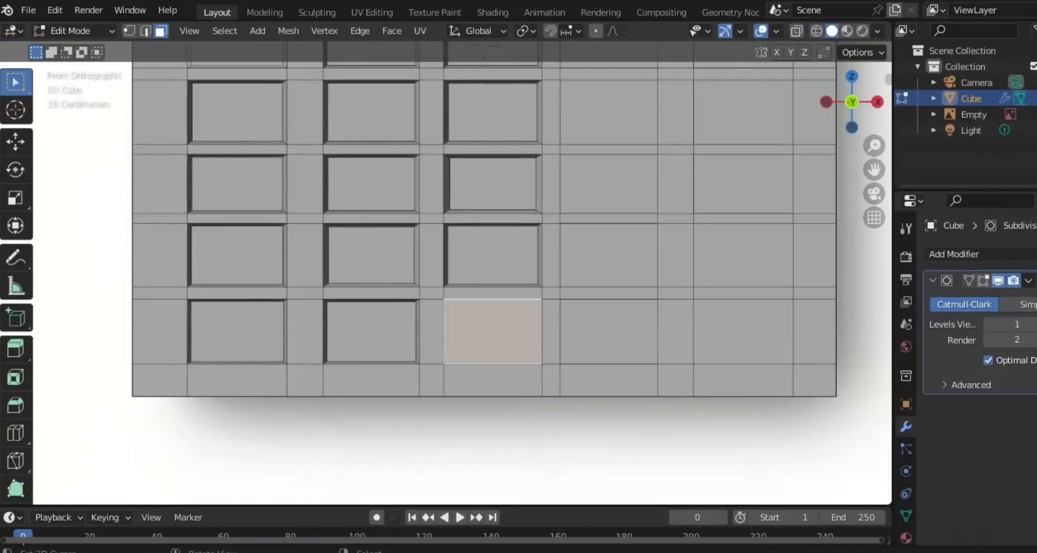
scroll(443, 272, "down", 3)
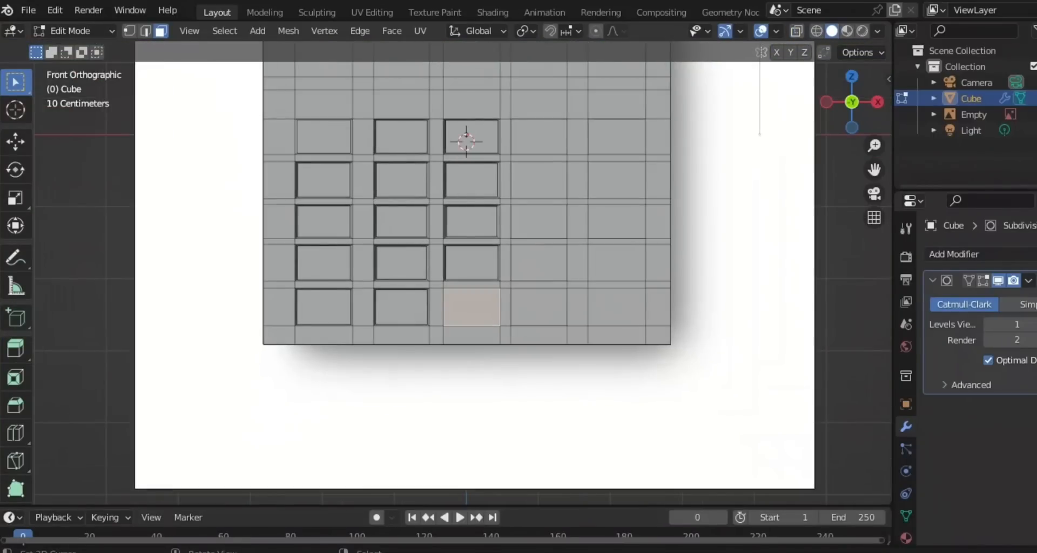
key("KP_3")
scroll(441, 272, "up", 4)
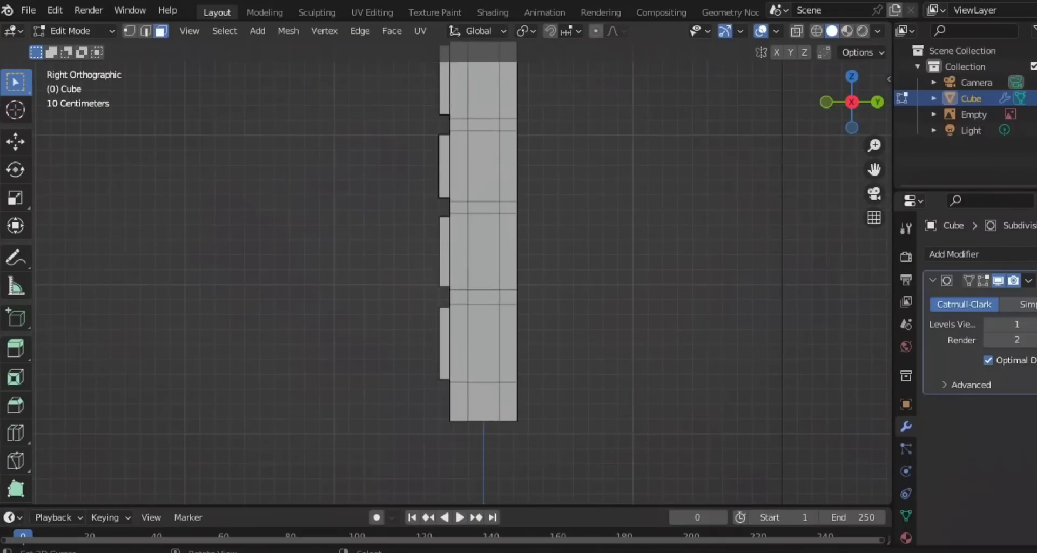
key("z")
left_click(389, 291)
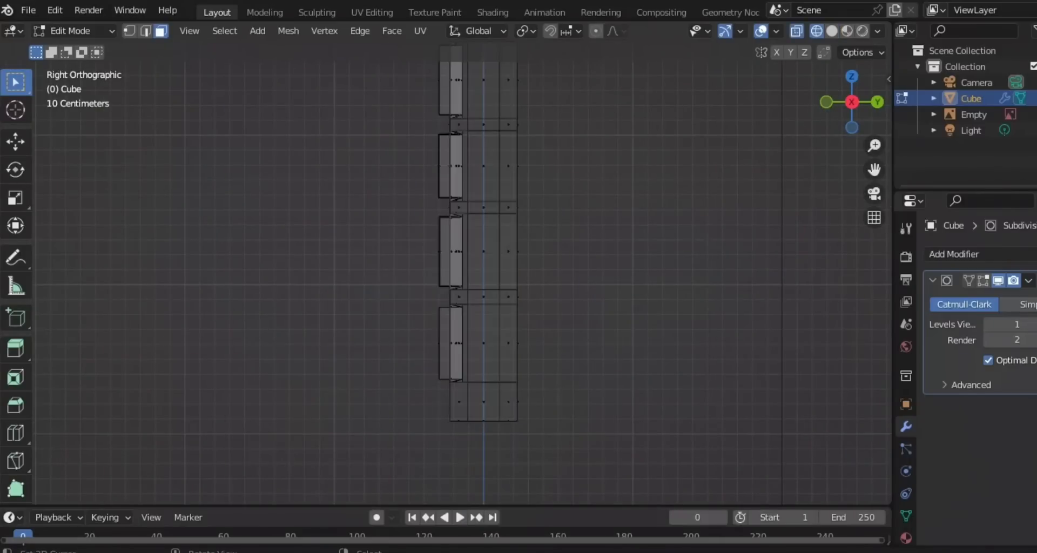
middle_click_drag(464, 318, 467, 260, "shift")
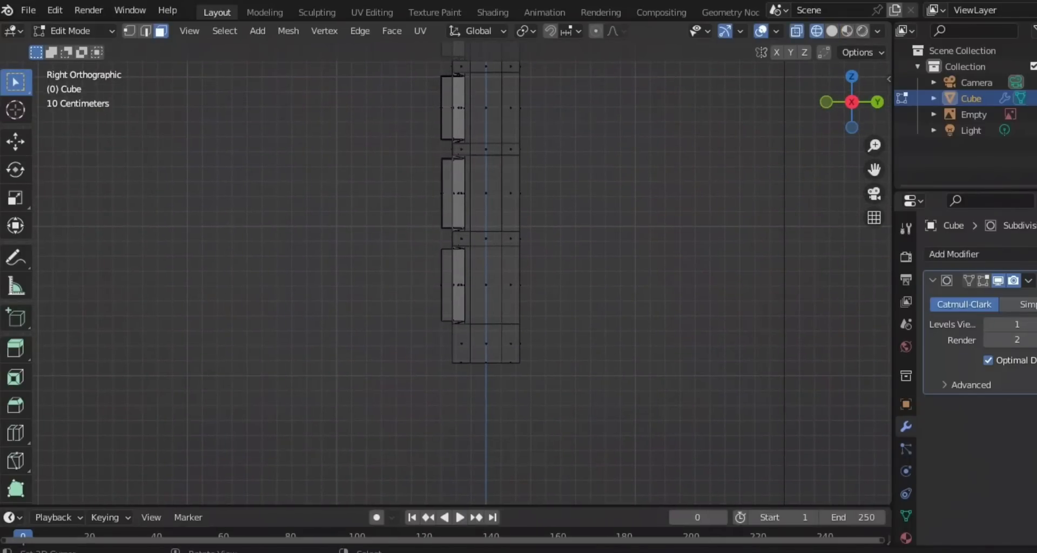
scroll(486, 270, "up", 3)
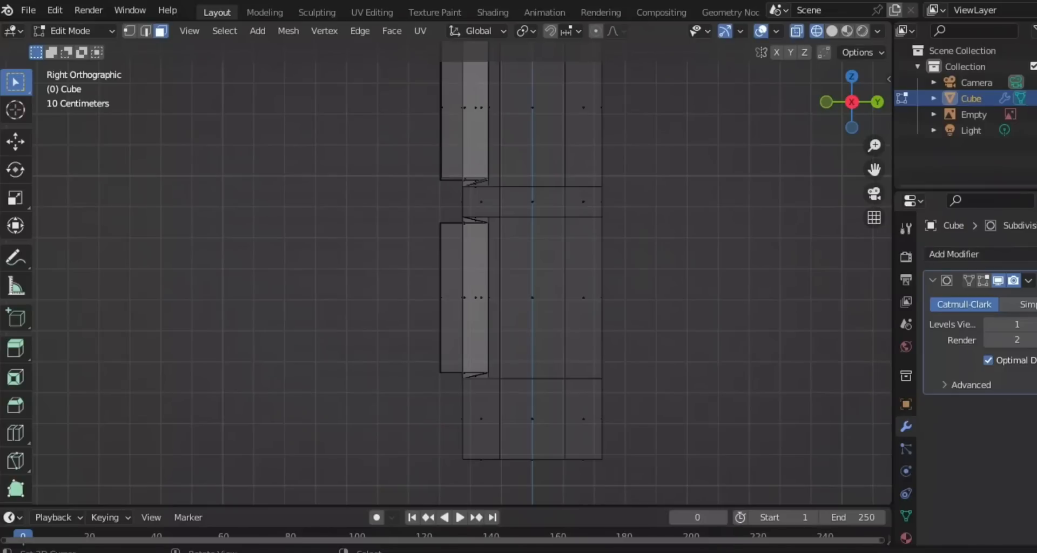
scroll(442, 273, "up", 1)
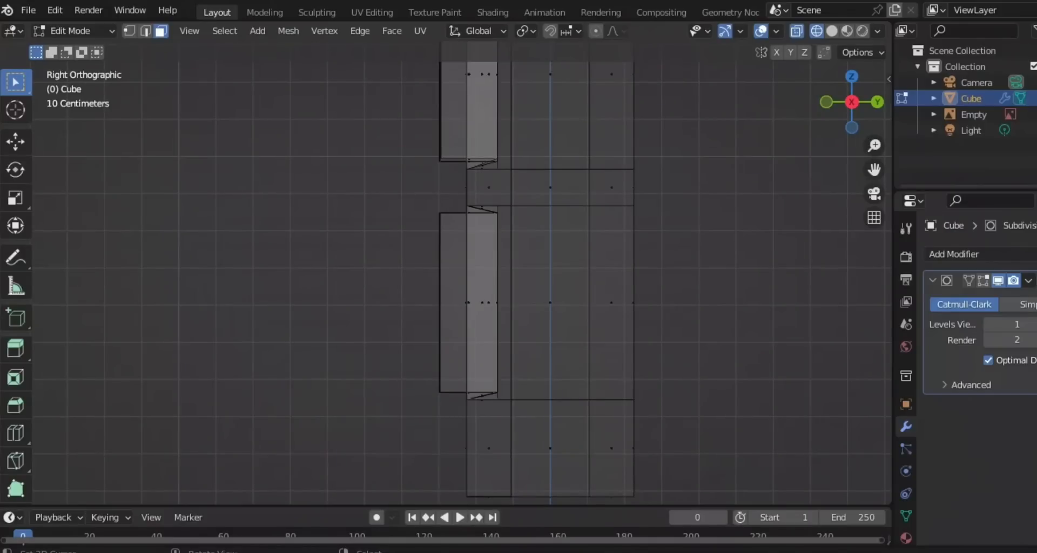
Scale down the bottom button face of the third column slightly and extrude it outward about 0.16 m.
key("s")
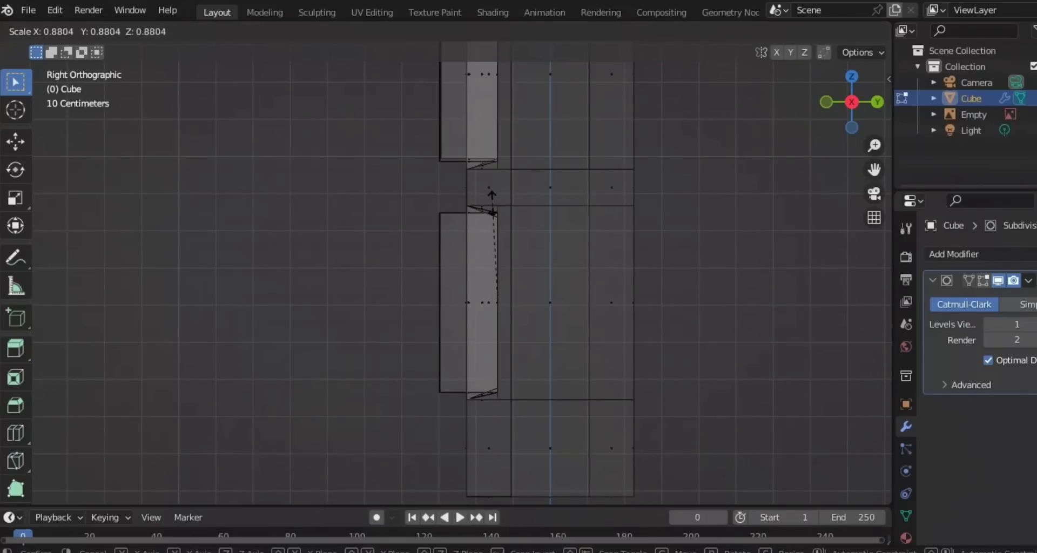
left_click(498, 198)
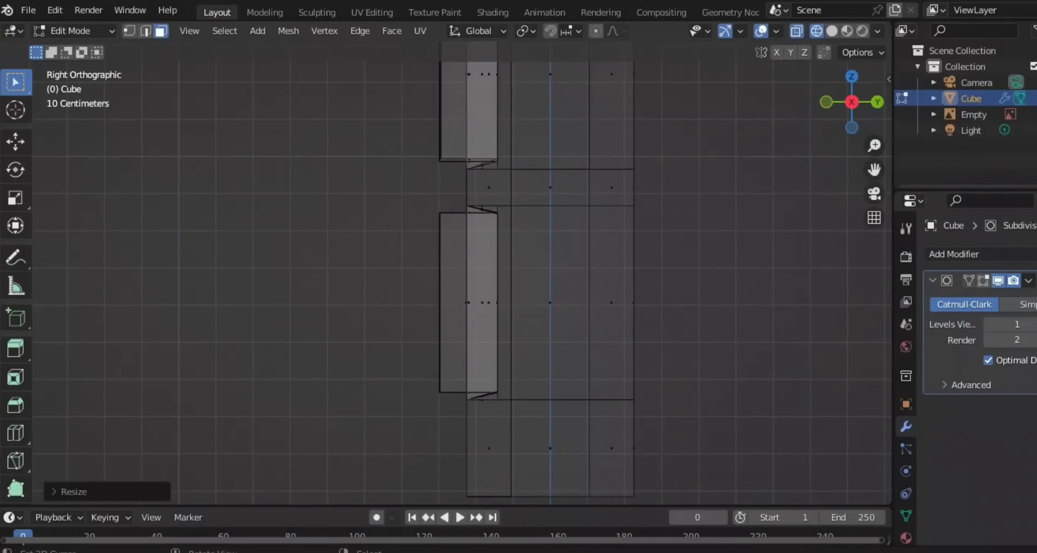
key("e")
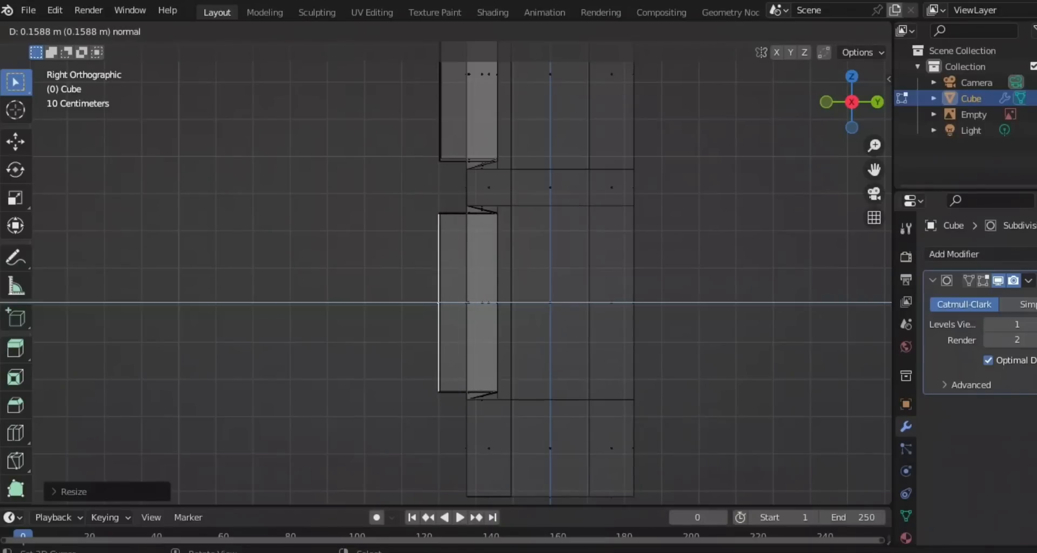
key("Return")
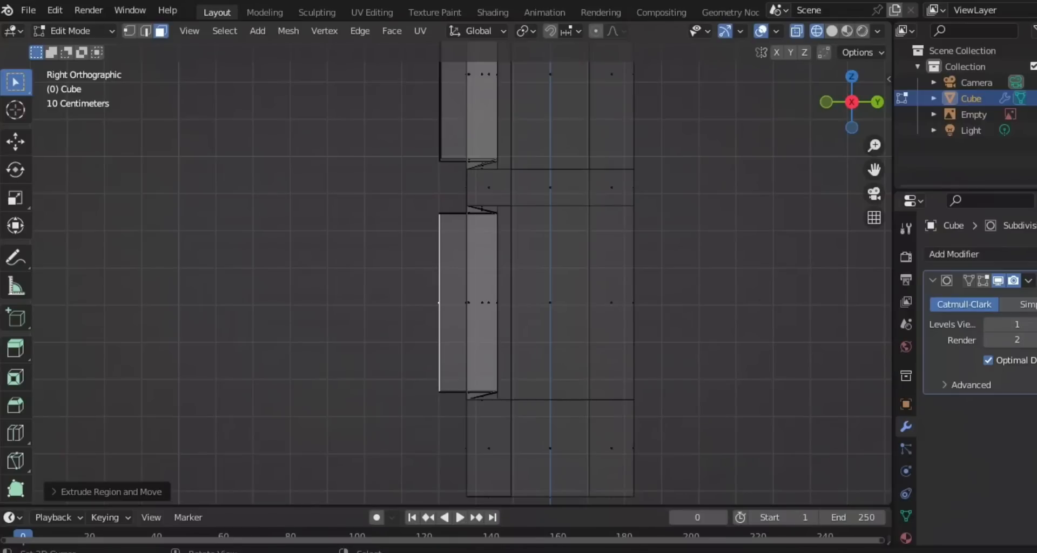
Return to the front view in solid shading and select the top button face of the fourth column.
scroll(462, 273, "down", 3)
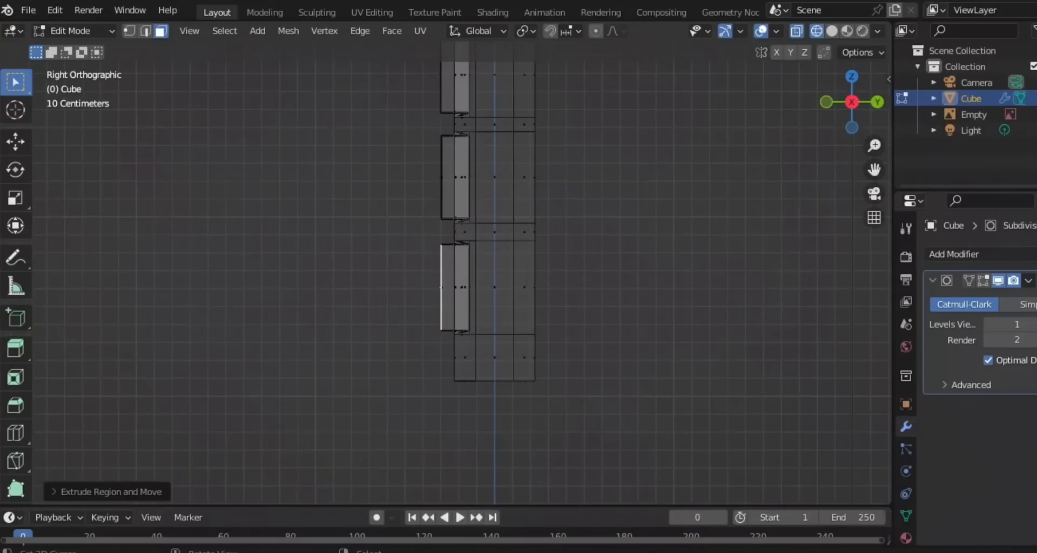
key("KP_1")
scroll(446, 273, "down", 7)
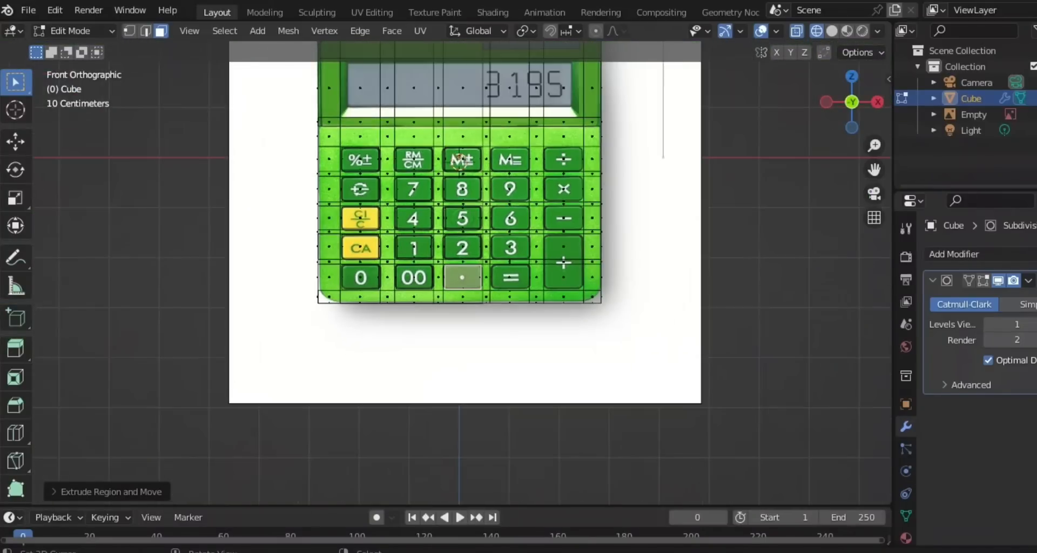
scroll(461, 273, "up", 2)
key("z")
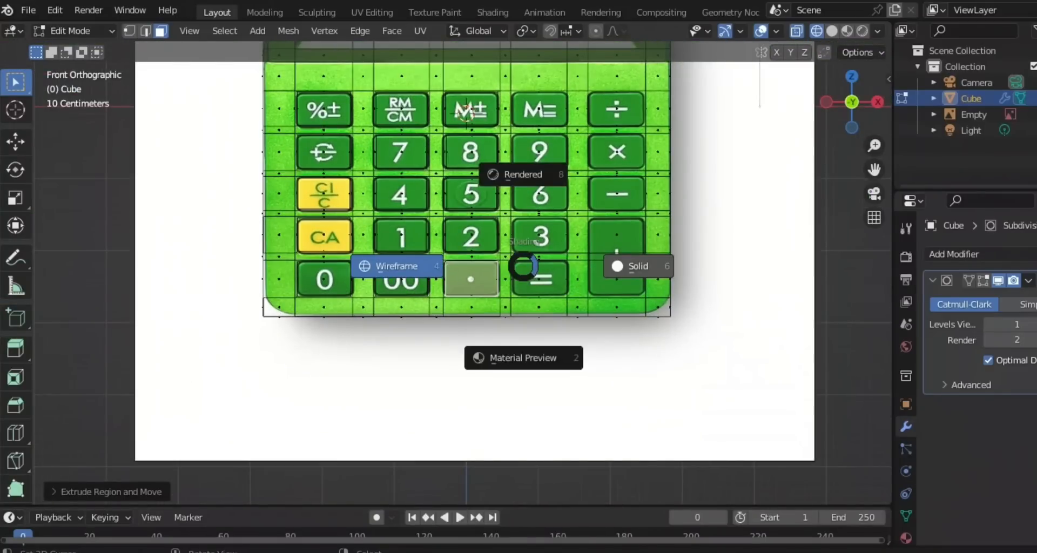
left_click(629, 261)
scroll(447, 272, "down", 2)
scroll(446, 272, "up", 2)
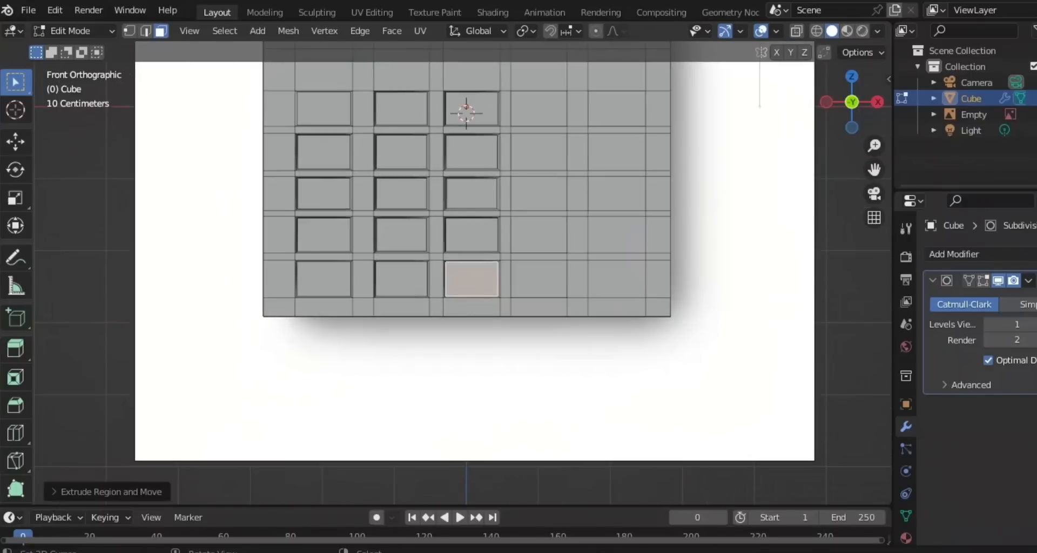
middle_click_drag(447, 272, 404, 349, "shift")
right_click(525, 169)
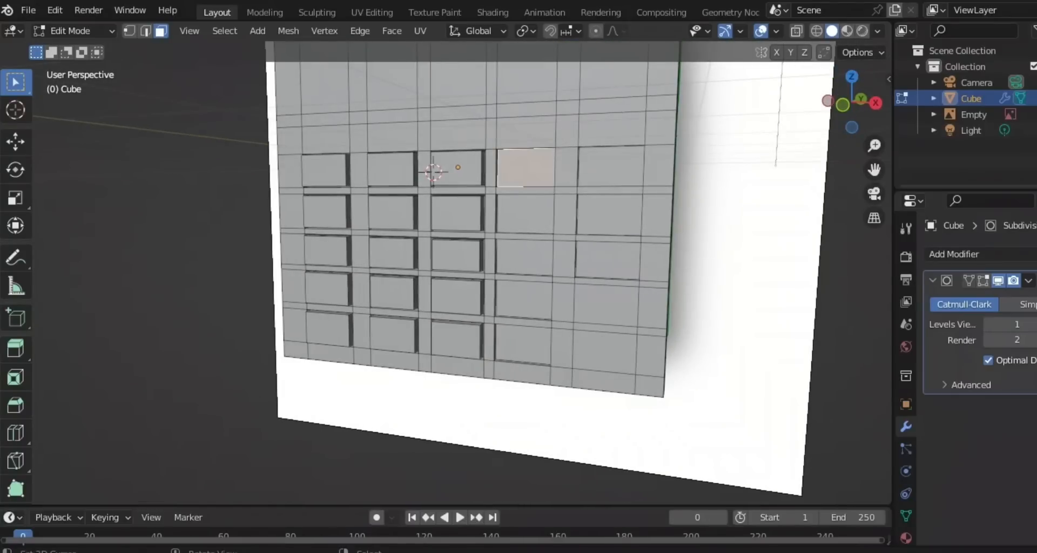
middle_click_drag(525, 169, 545, 170)
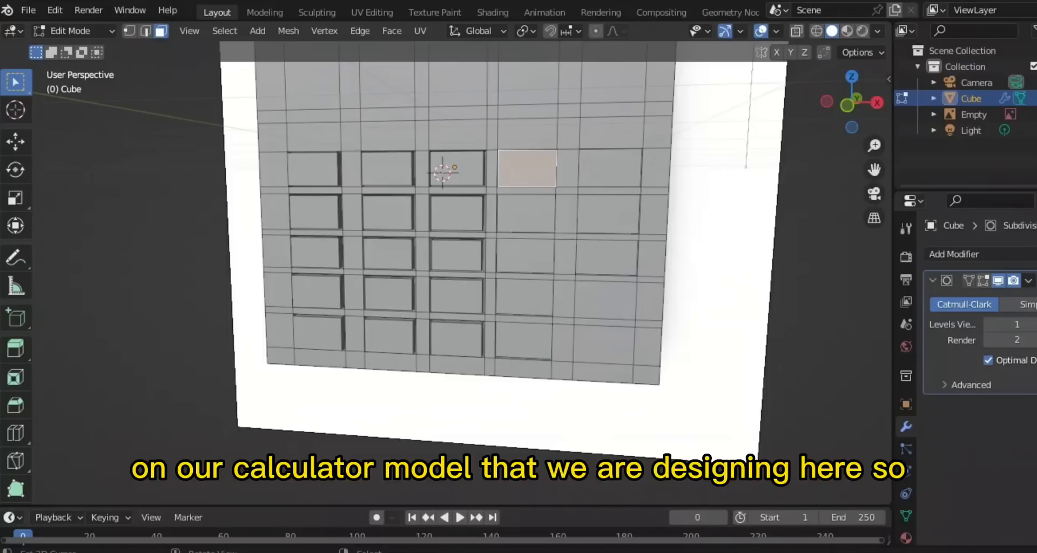
In right orthographic wireframe, scale down the top button face of the fourth column slightly and extrude it outward about 0.16 m.
key("KP_1")
scroll(463, 243, "up", 2)
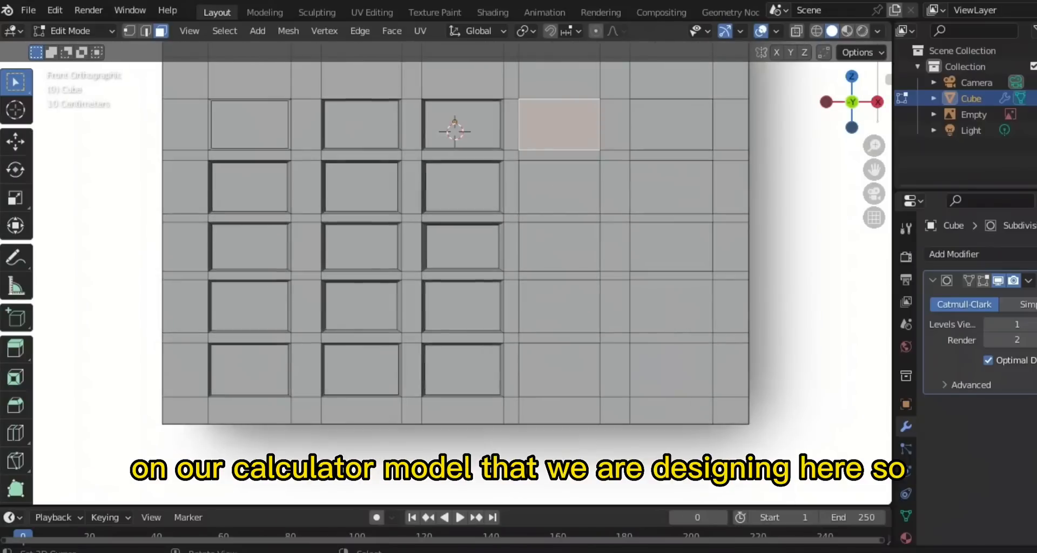
key("KP_3")
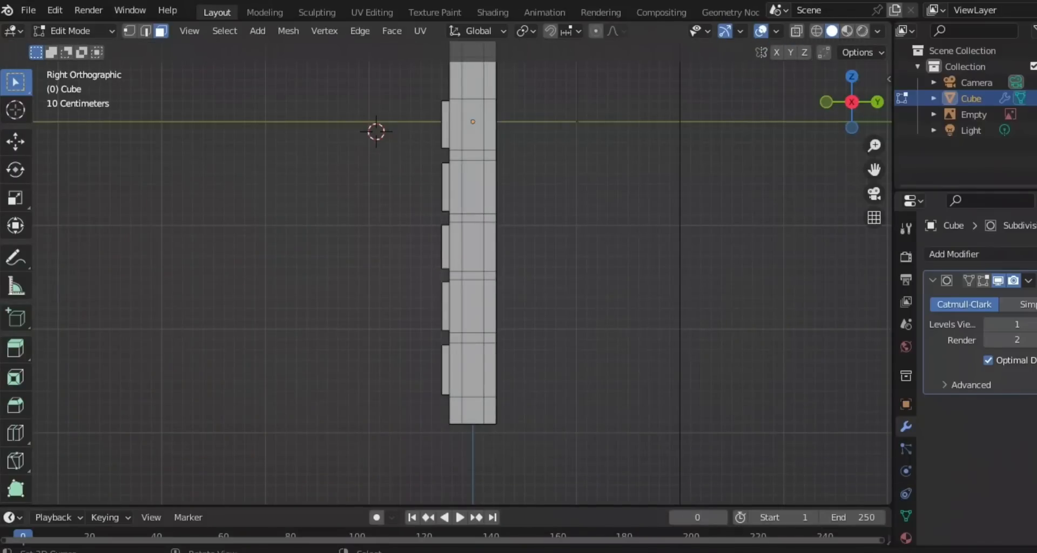
scroll(462, 273, "up", 2)
middle_click_drag(462, 227, 449, 316, "shift")
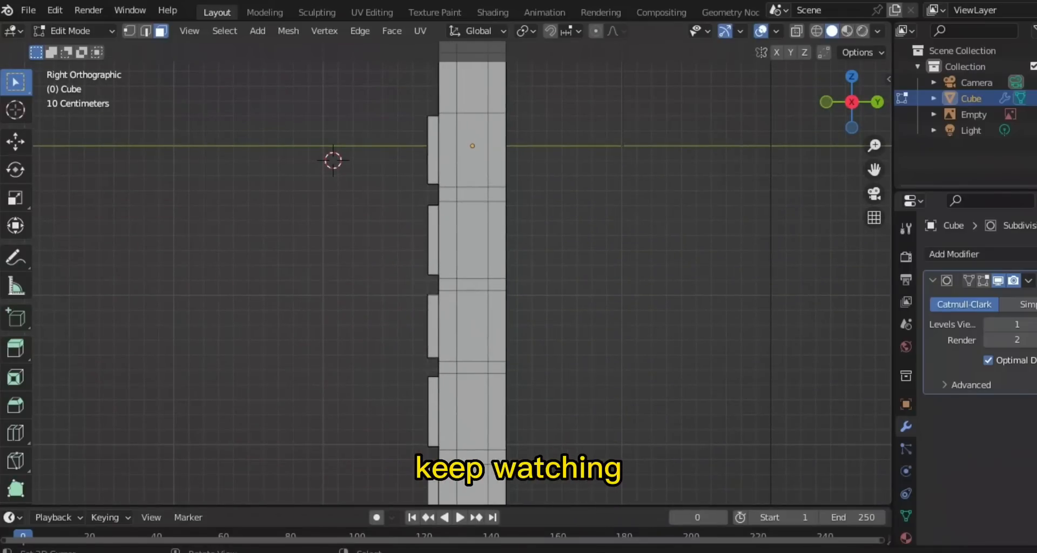
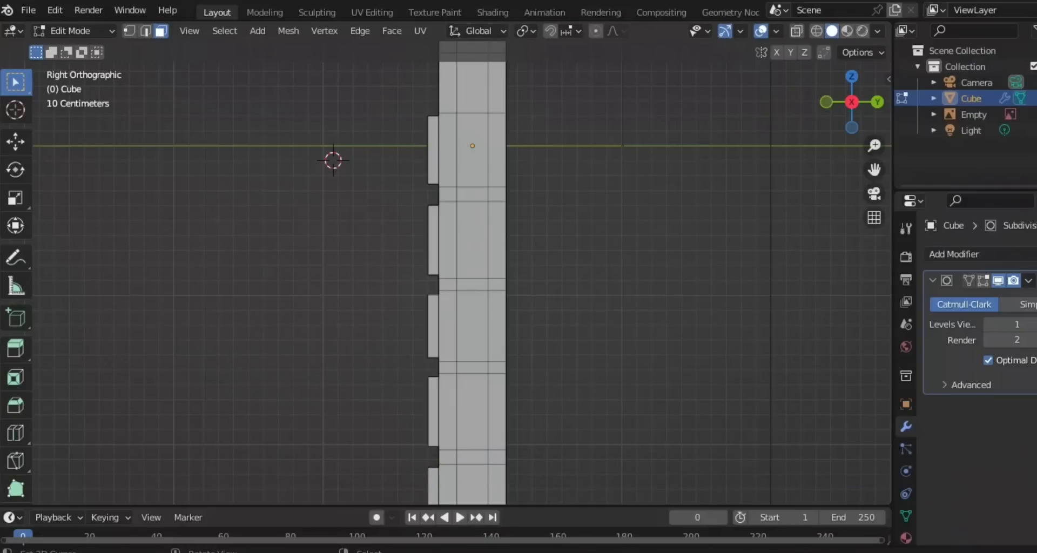
key("z")
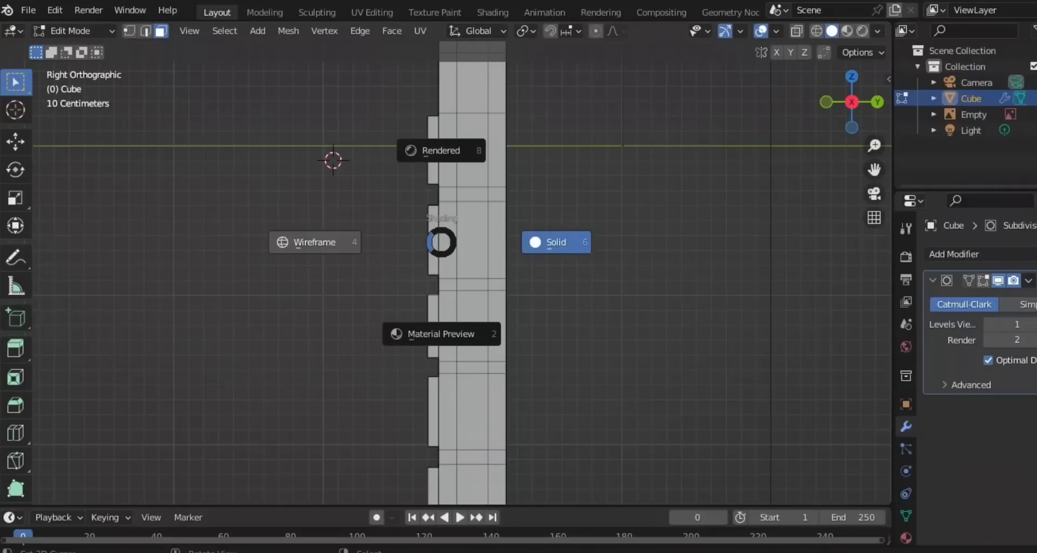
left_click(315, 242)
scroll(424, 181, "up", 4)
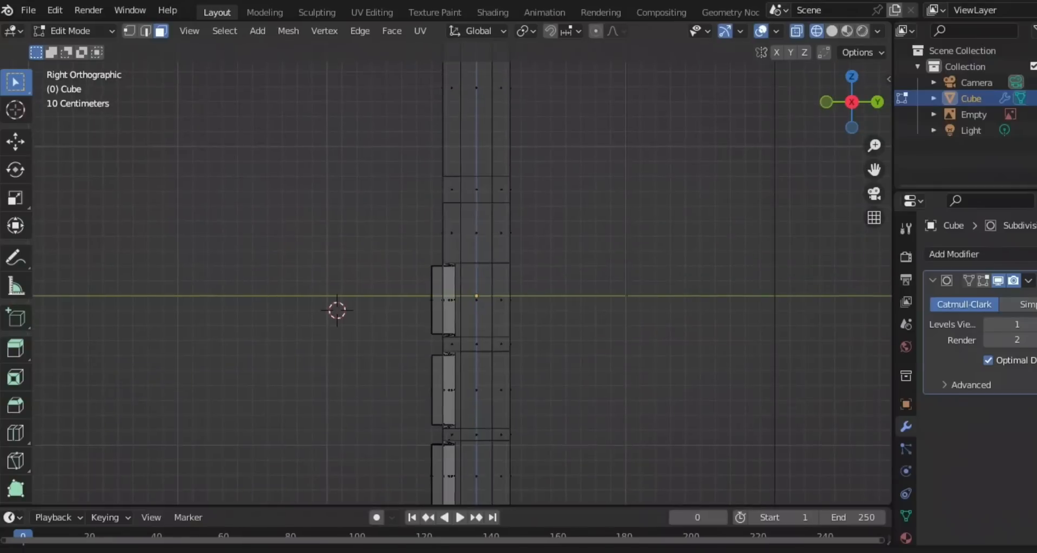
key("s")
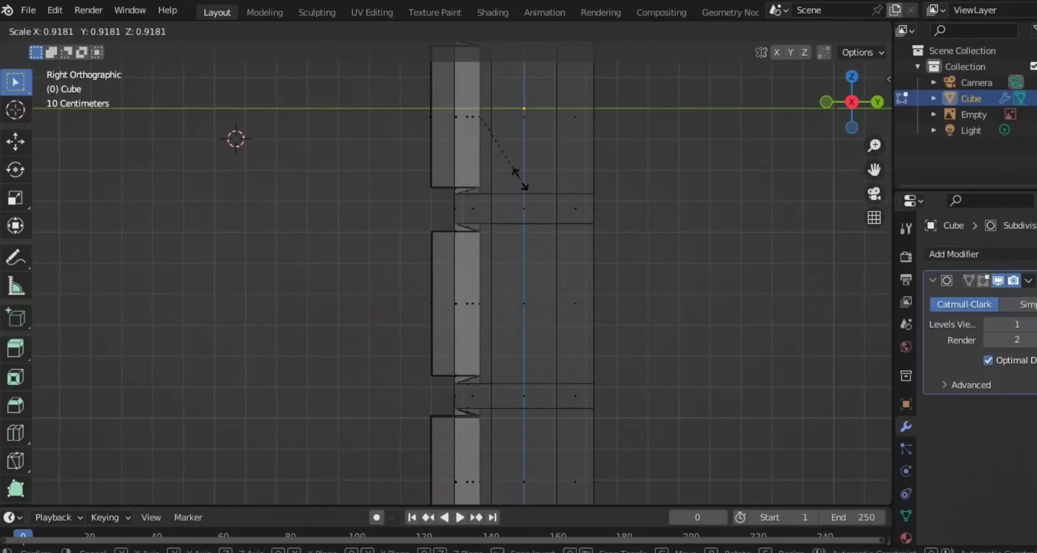
left_click(518, 185)
key("e")
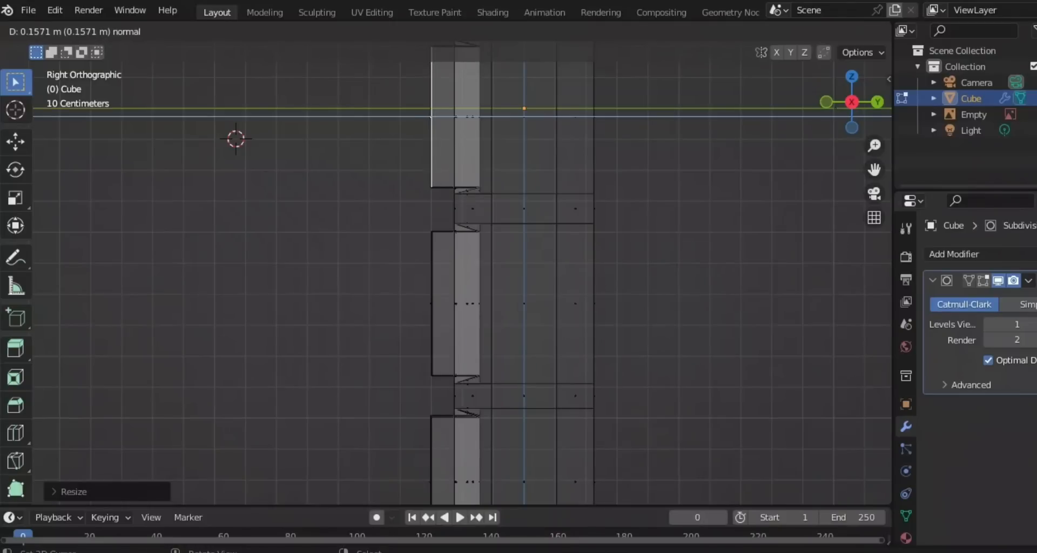
key("Return")
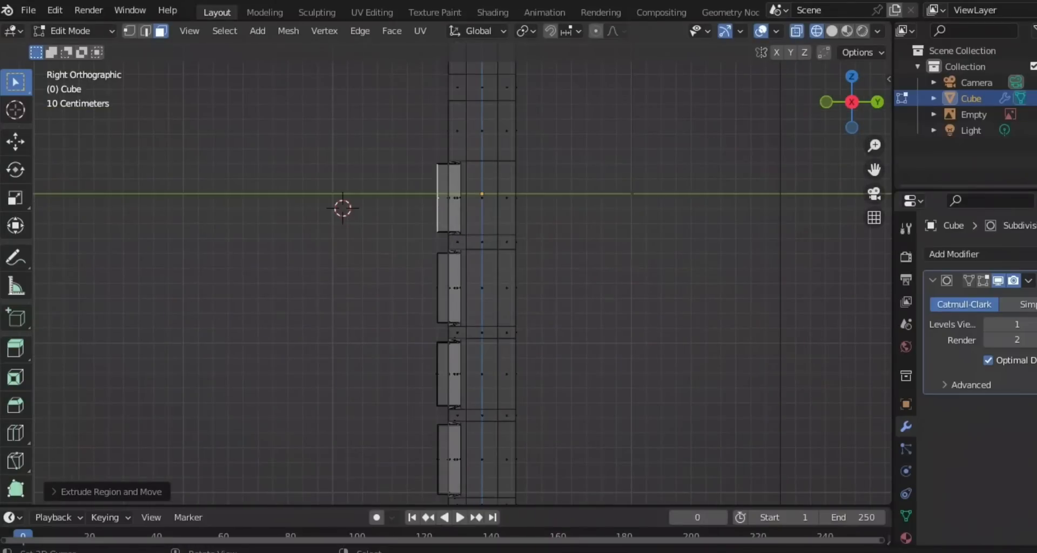
Select the second button face of the fourth column in the solid front view and show its row up close in right orthographic wireframe.
key("KP_1")
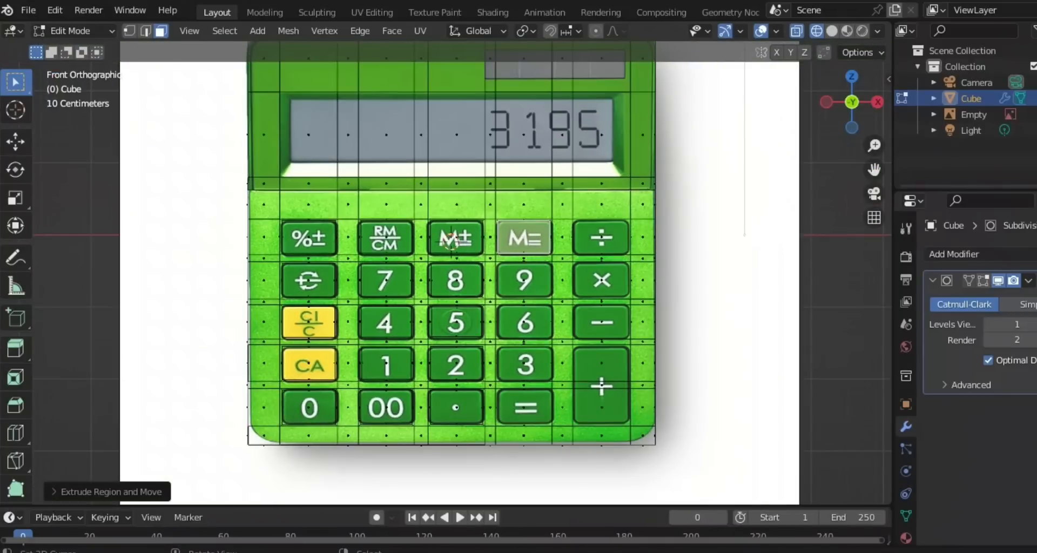
key("z")
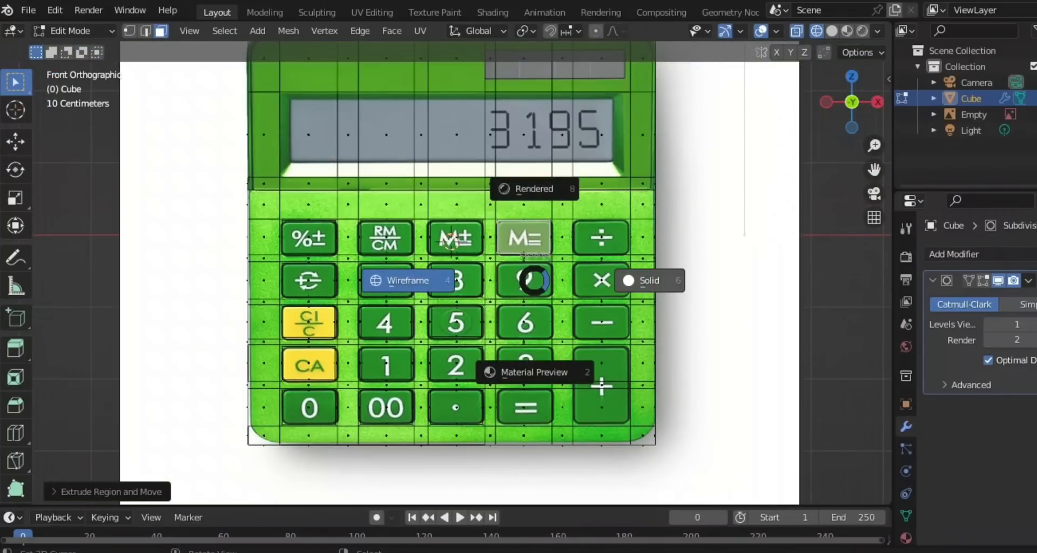
left_click(643, 280)
right_click(523, 280)
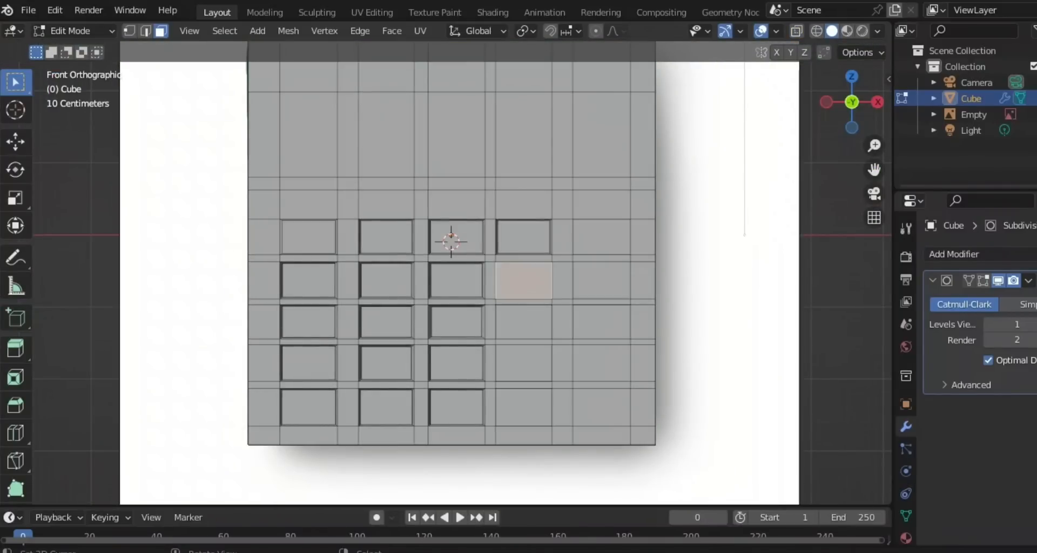
key("KP_3")
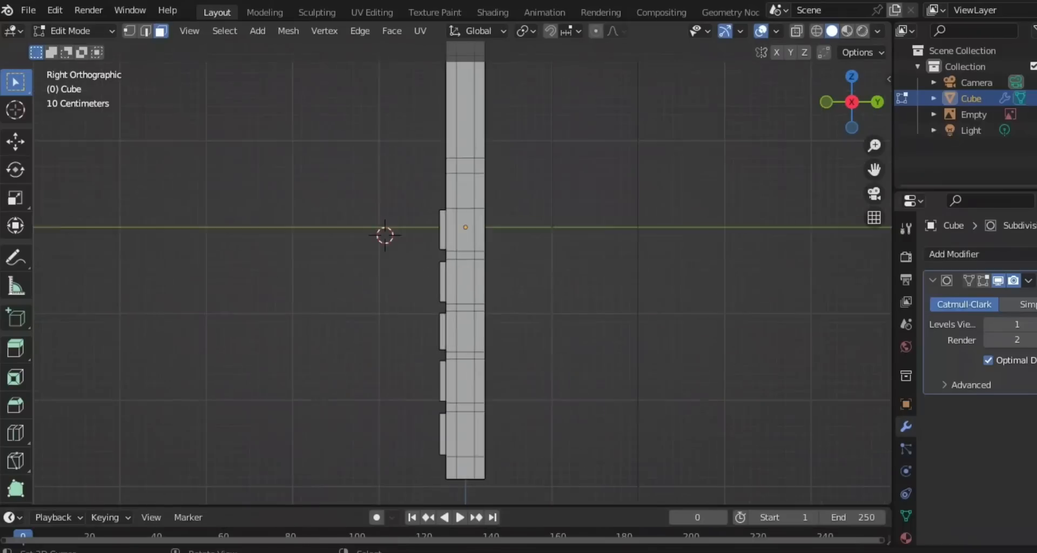
key("z")
left_click(367, 273)
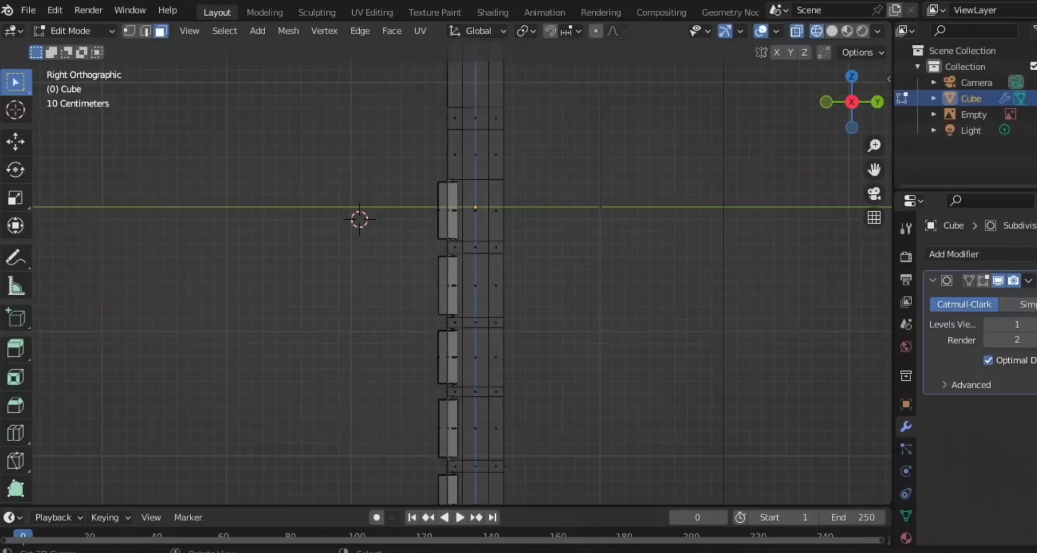
scroll(441, 278, "up", 5)
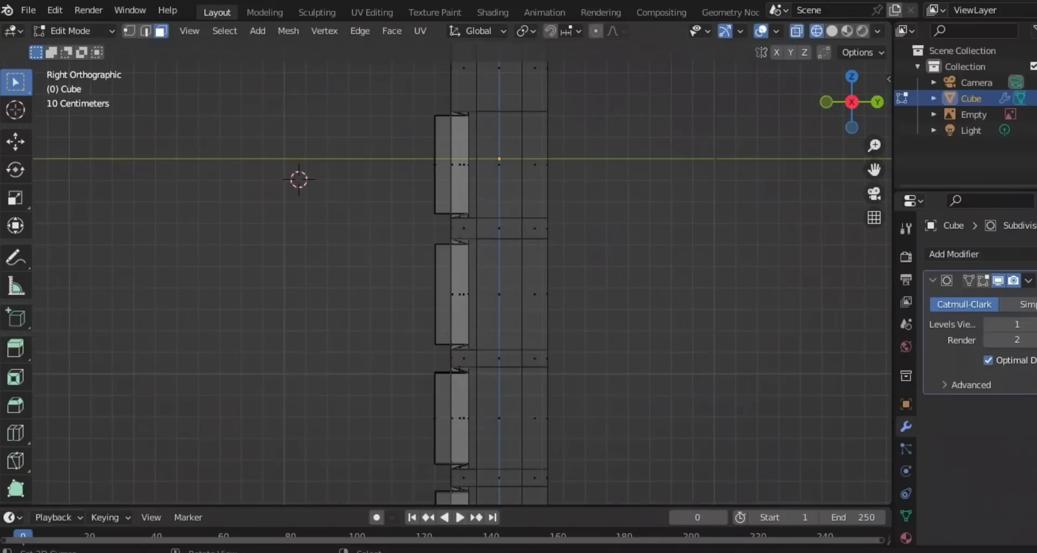
middle_click_drag(441, 278, 441, 212, "shift")
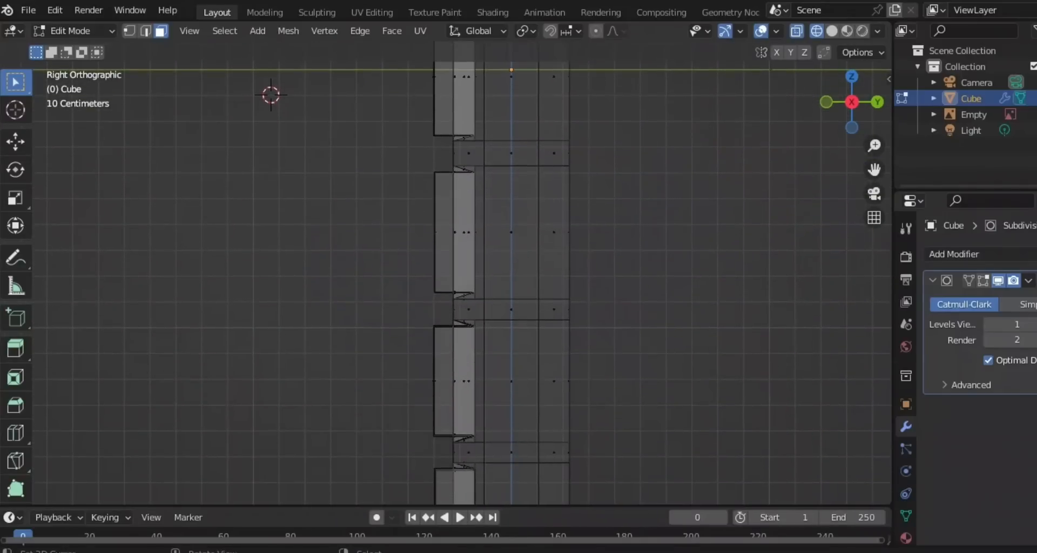
key("e")
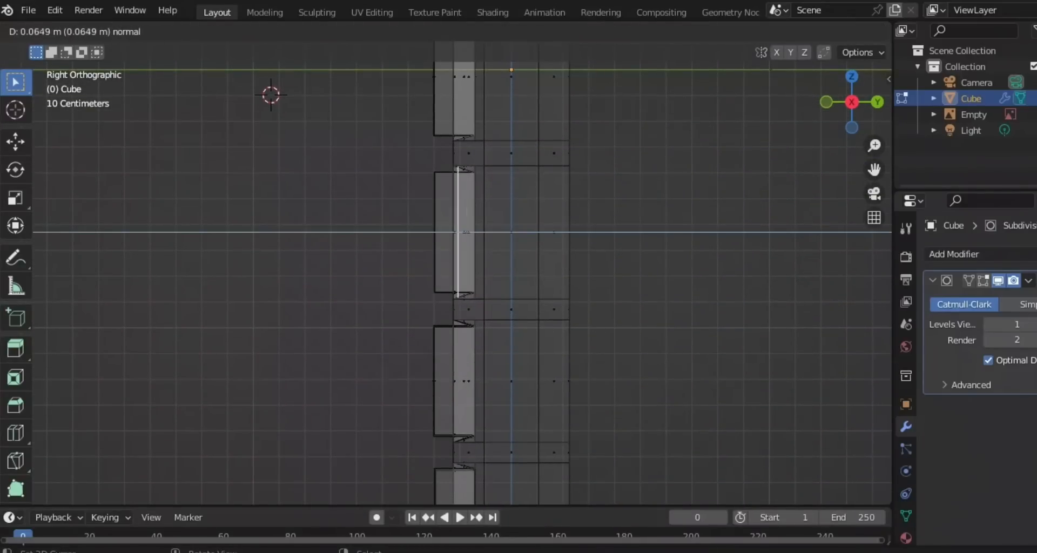
right_click(527, 225)
key("ctrl+z")
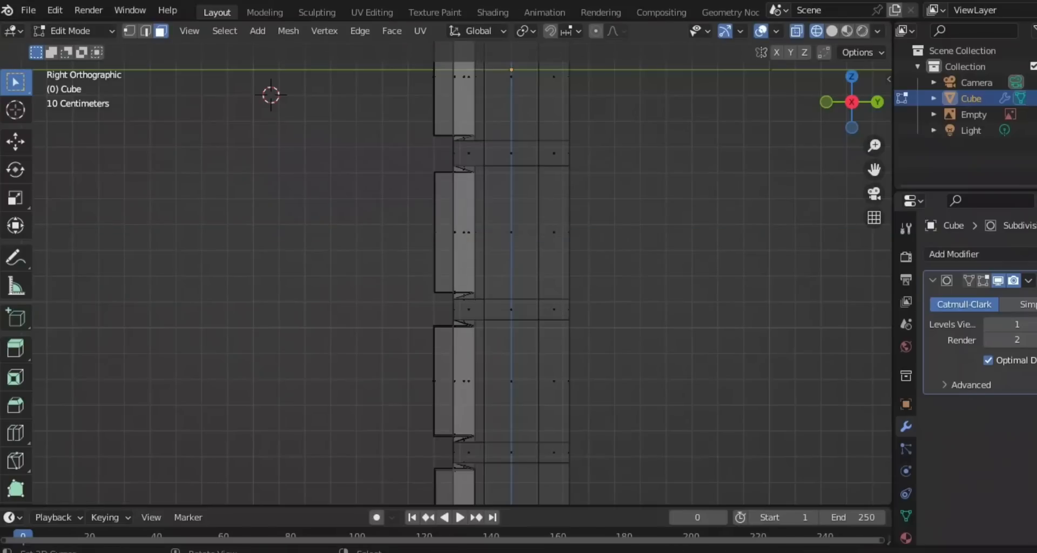
Scale down the second button face of the fourth column slightly and extrude it outward level with the raised buttons in its row.
key("s")
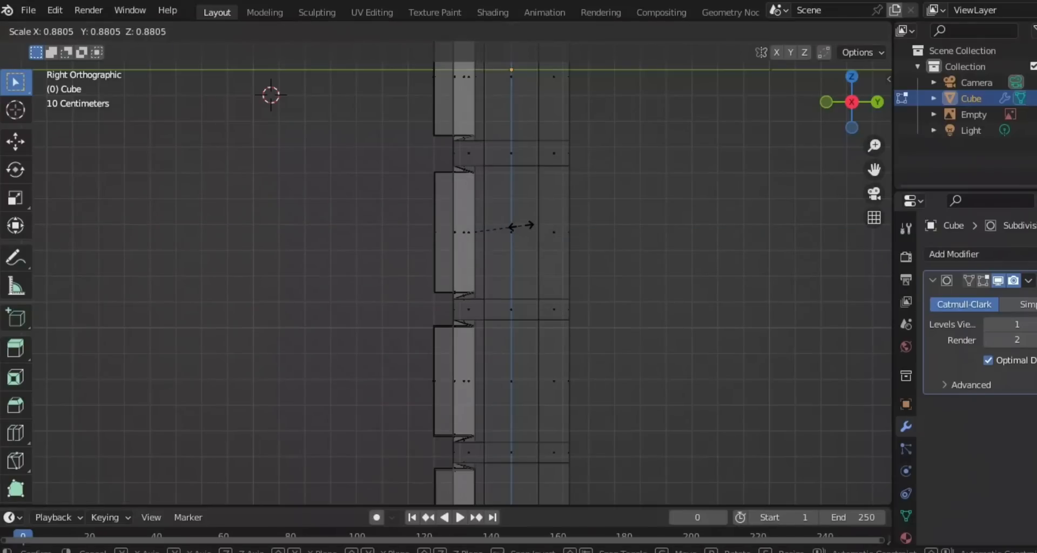
left_click(521, 225)
key("e")
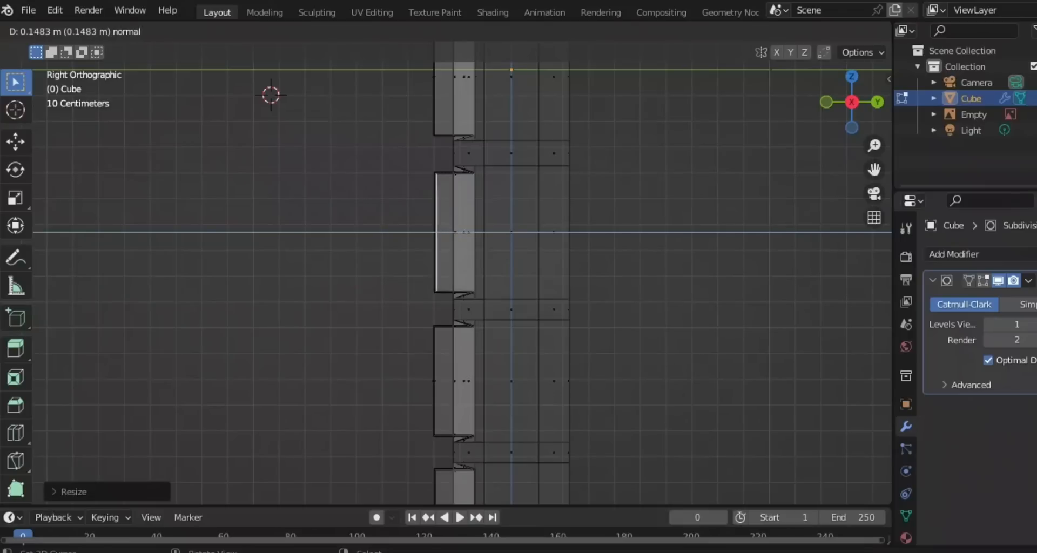
key("Return")
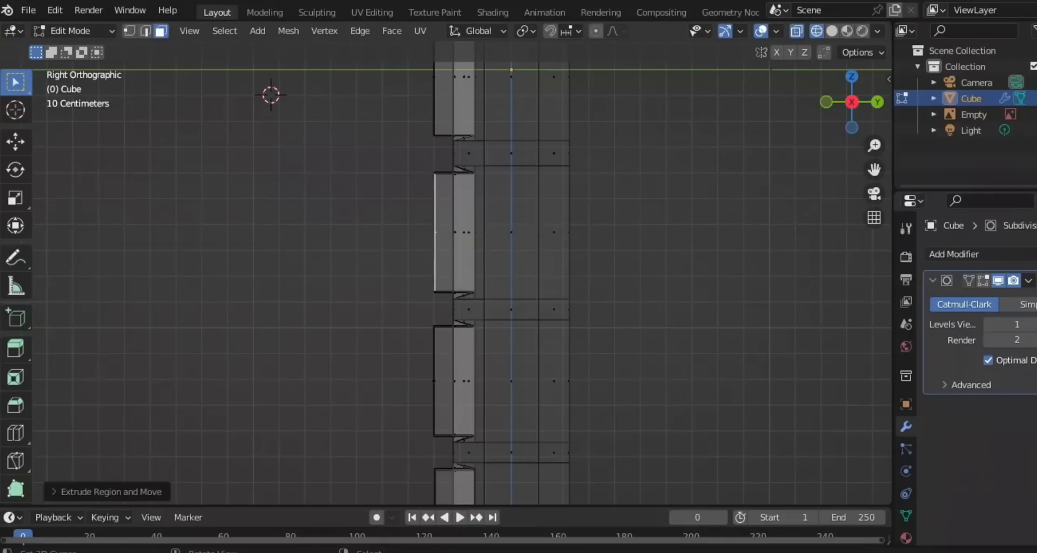
Return to the front view in solid shading and select the third button face of the fourth column.
scroll(445, 273, "down", 7)
scroll(445, 272, "up", 5)
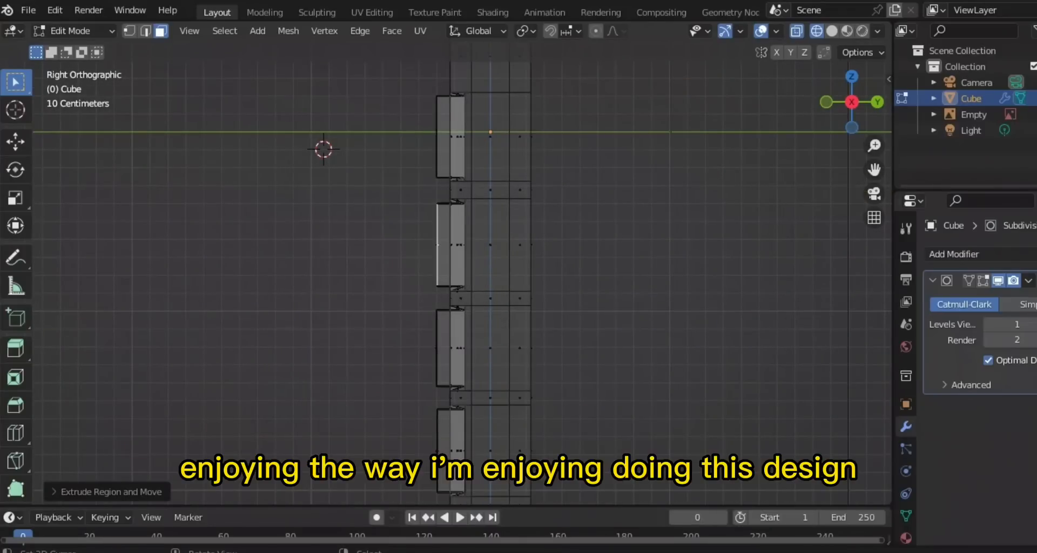
middle_click_drag(445, 273, 457, 196, "shift")
scroll(442, 274, "up", 3)
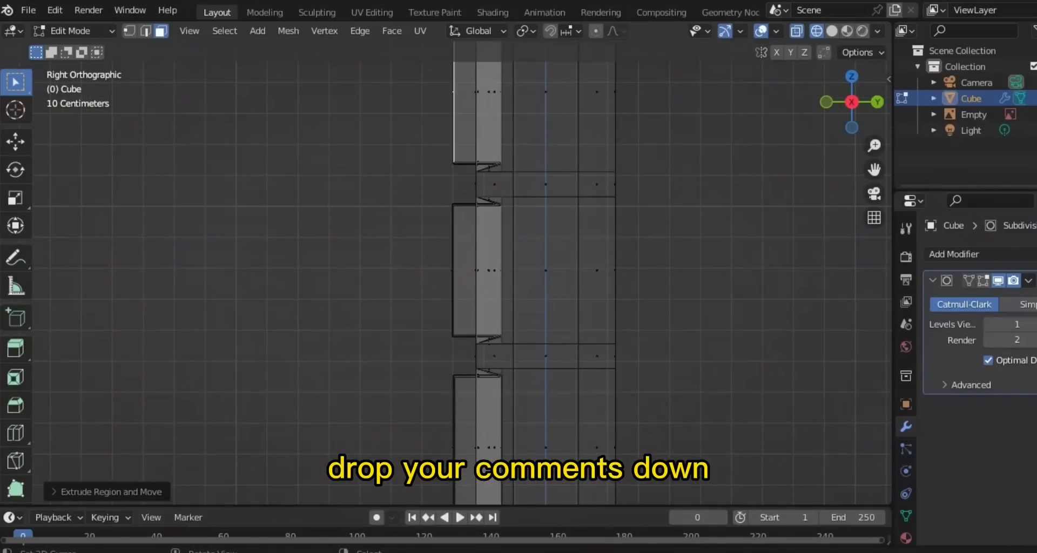
key("KP_1")
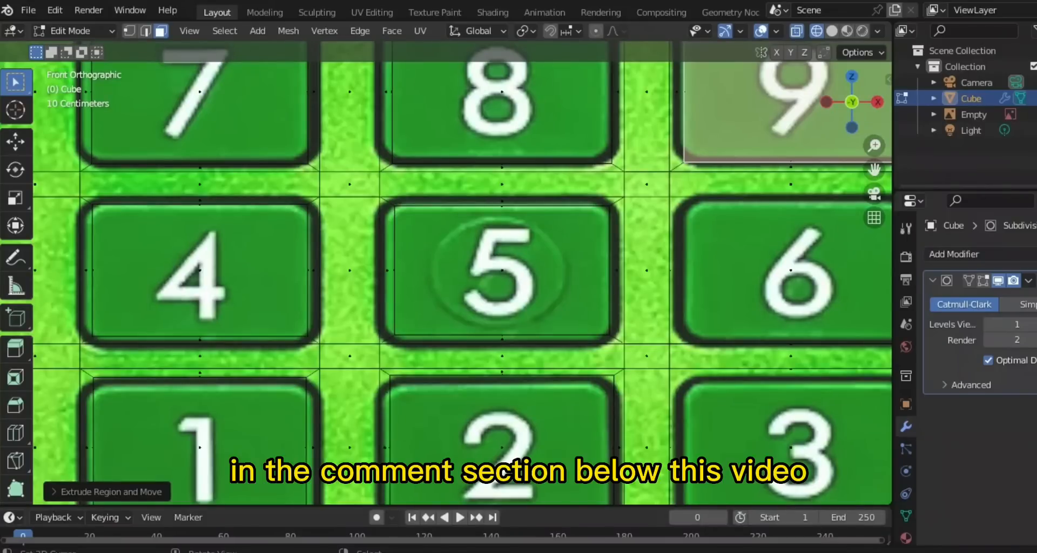
scroll(441, 273, "down", 4)
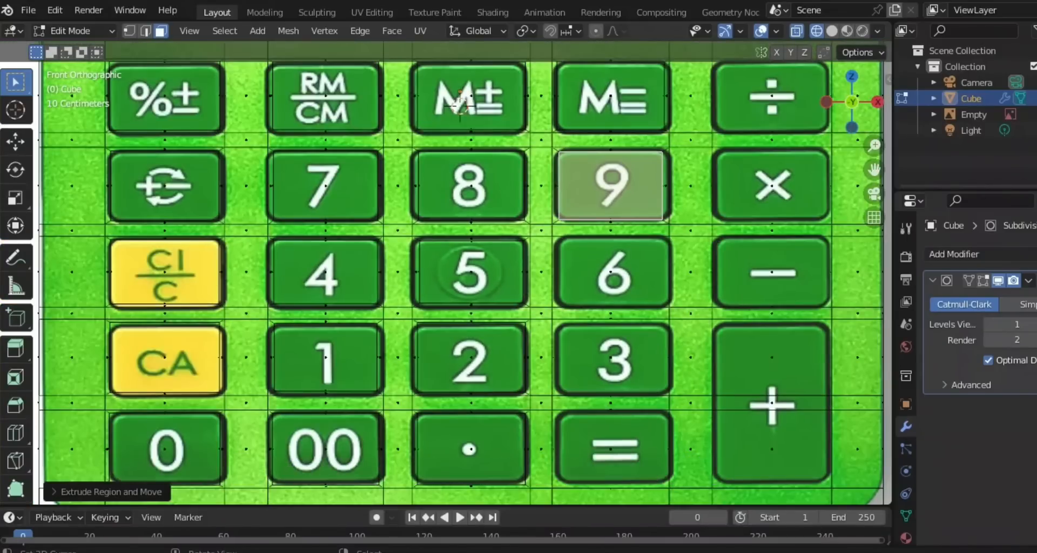
key("z")
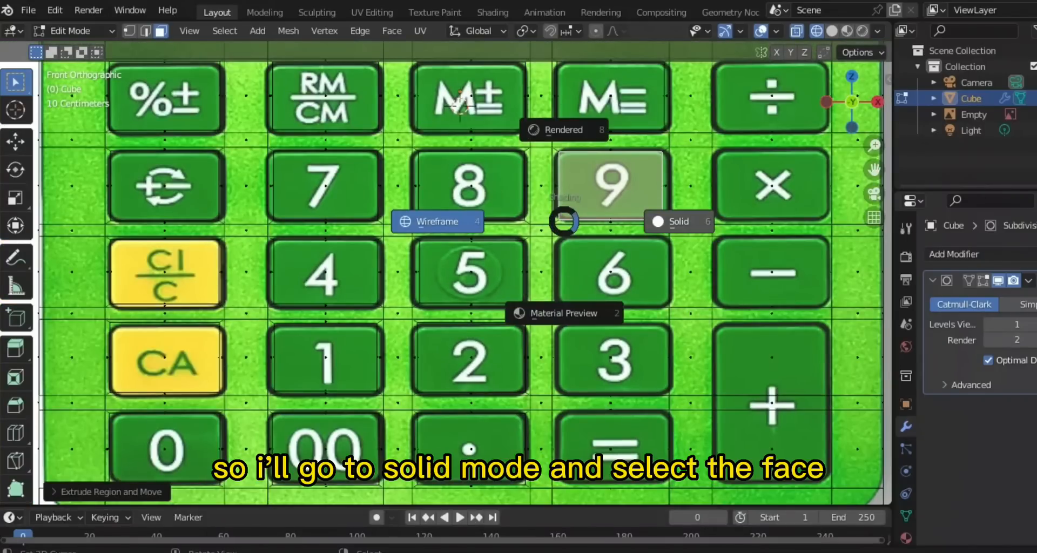
left_click(565, 222)
scroll(443, 272, "down", 3)
right_click(540, 272)
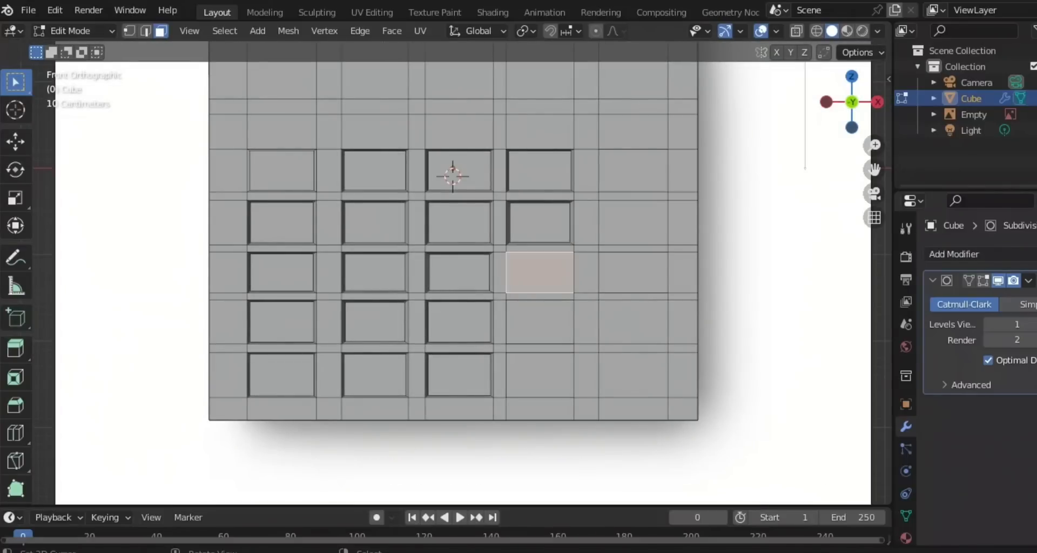
In right orthographic wireframe, scale down the selected third button face of the fourth column slightly.
key("KP_3")
scroll(486, 270, "up", 4)
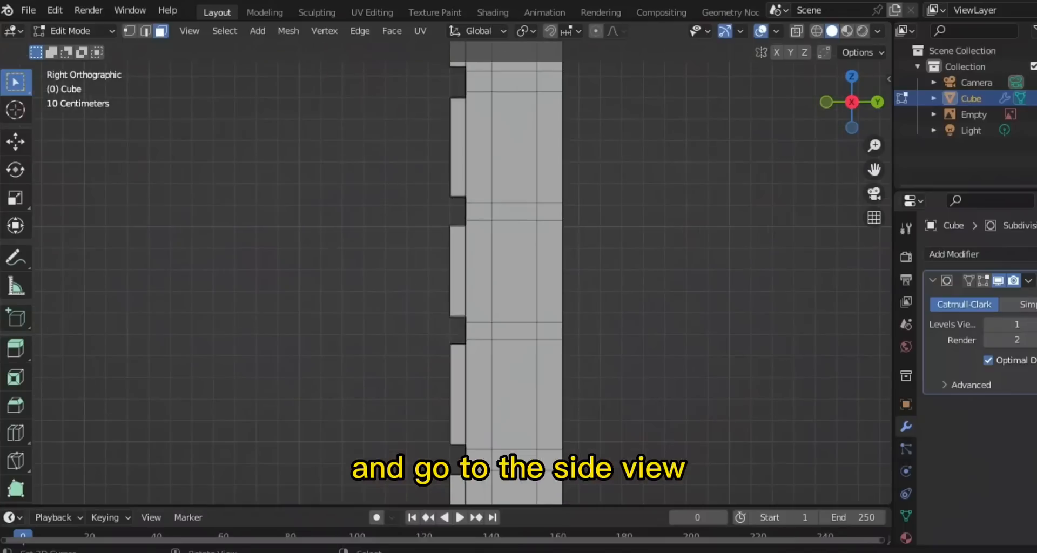
scroll(486, 270, "up", 2)
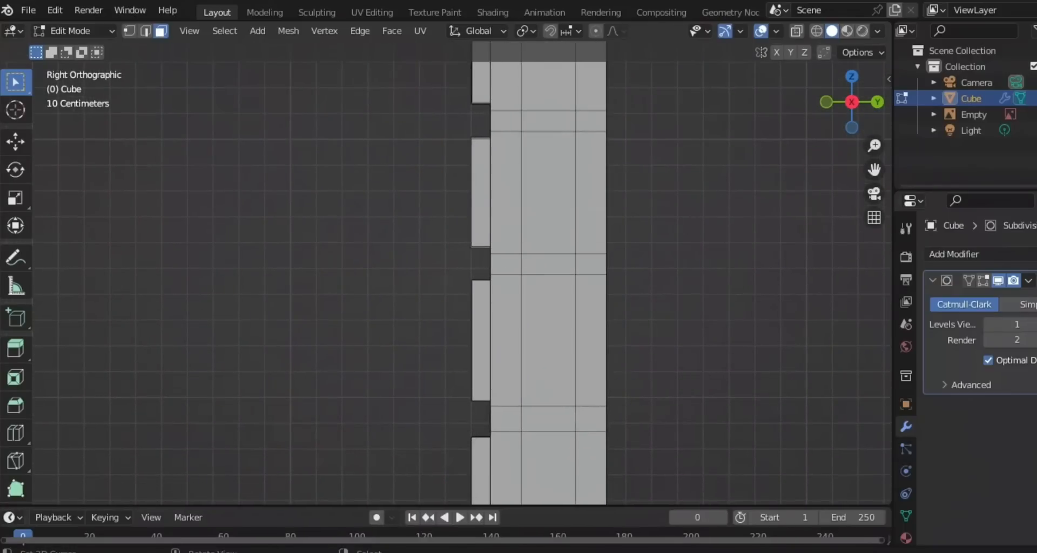
key("z")
left_click(410, 206)
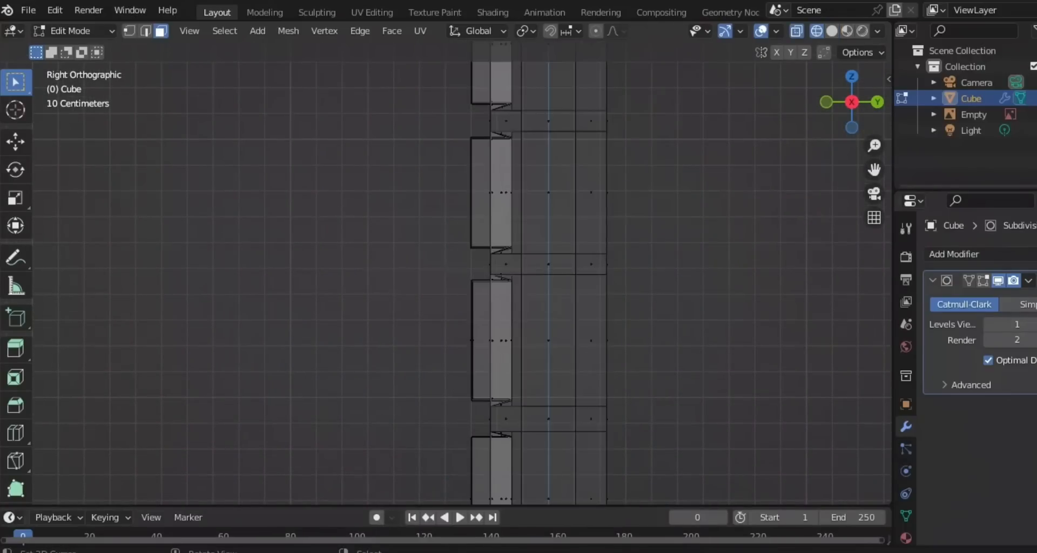
middle_click_drag(486, 335, 482, 191, "shift")
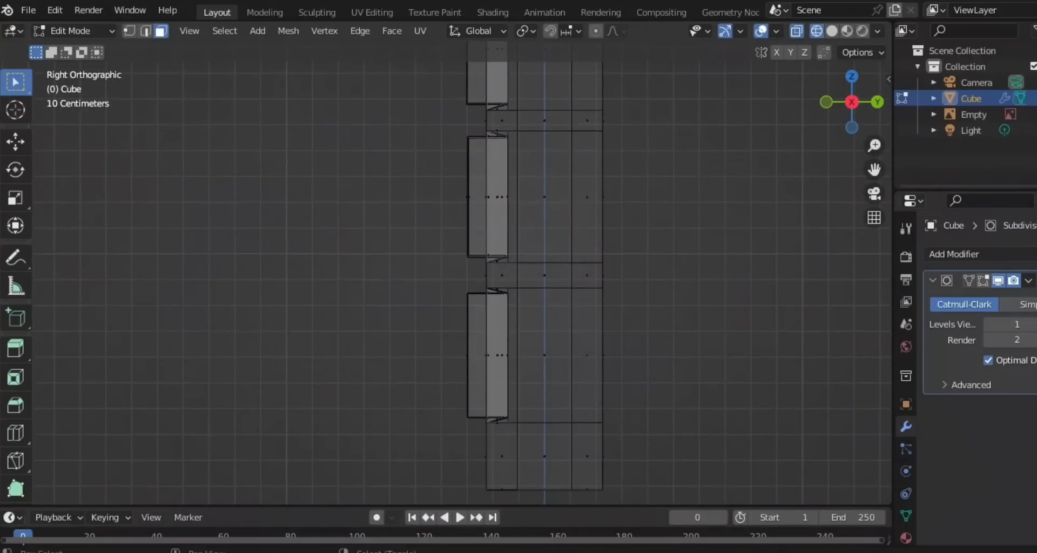
key("s")
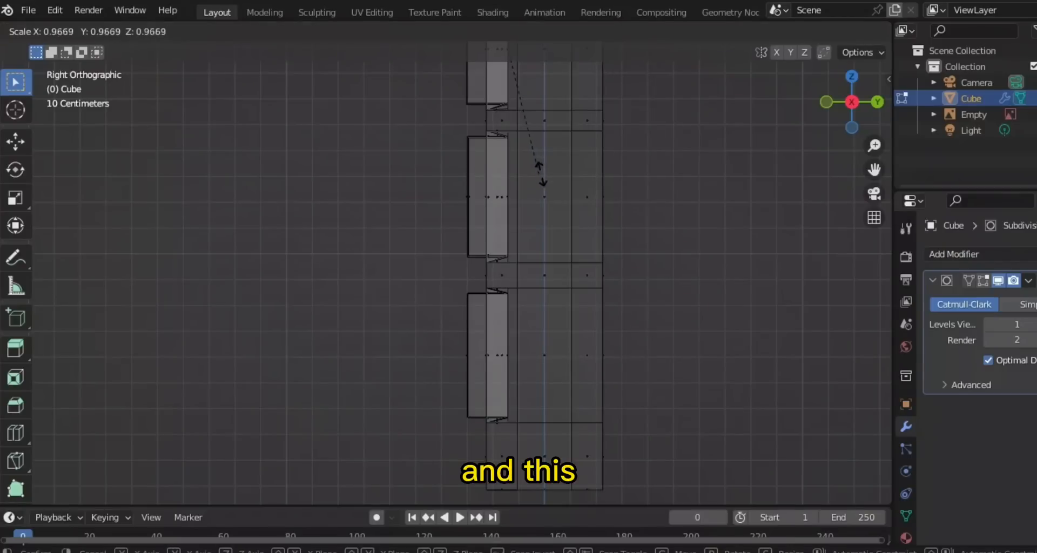
left_click(541, 158)
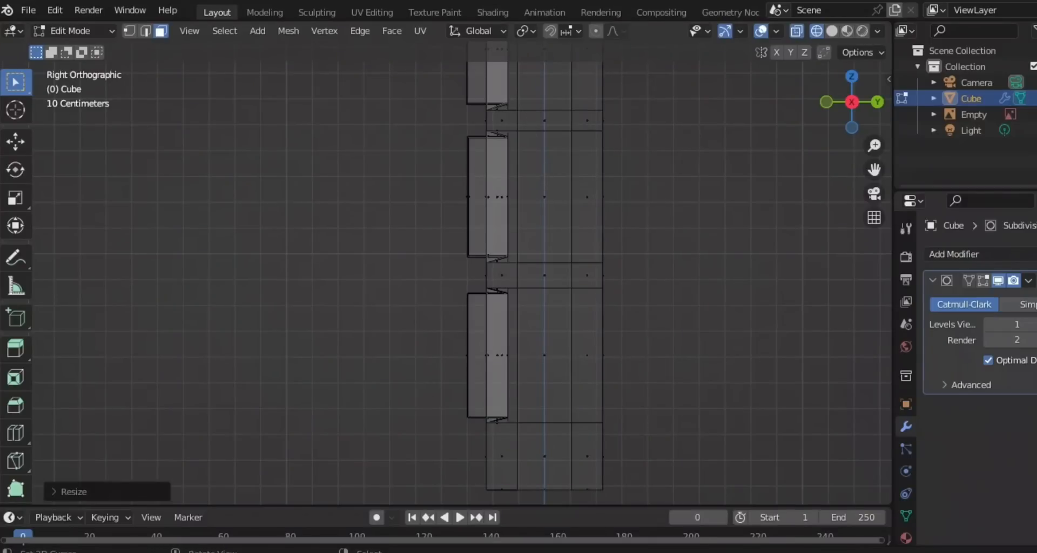
Extrude the third button face of the fourth column outward until it is level with the raised buttons in its row.
middle_click_drag(541, 159, 535, 336, "shift")
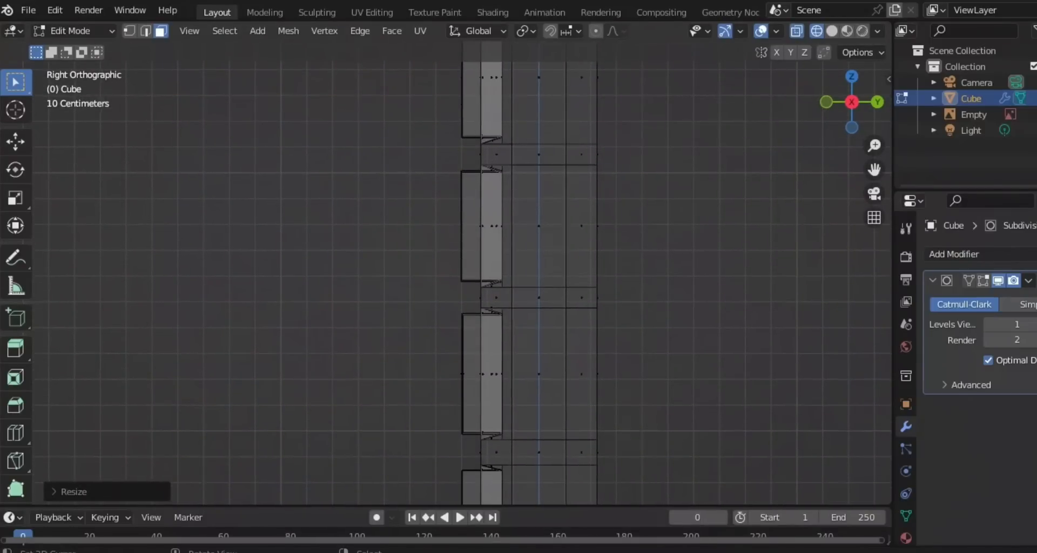
key("e")
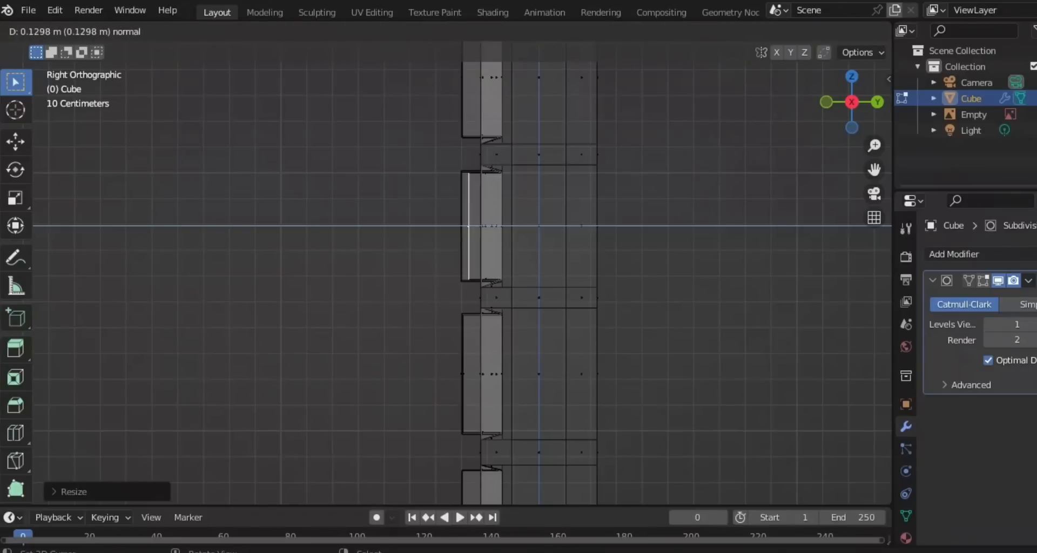
key("Return")
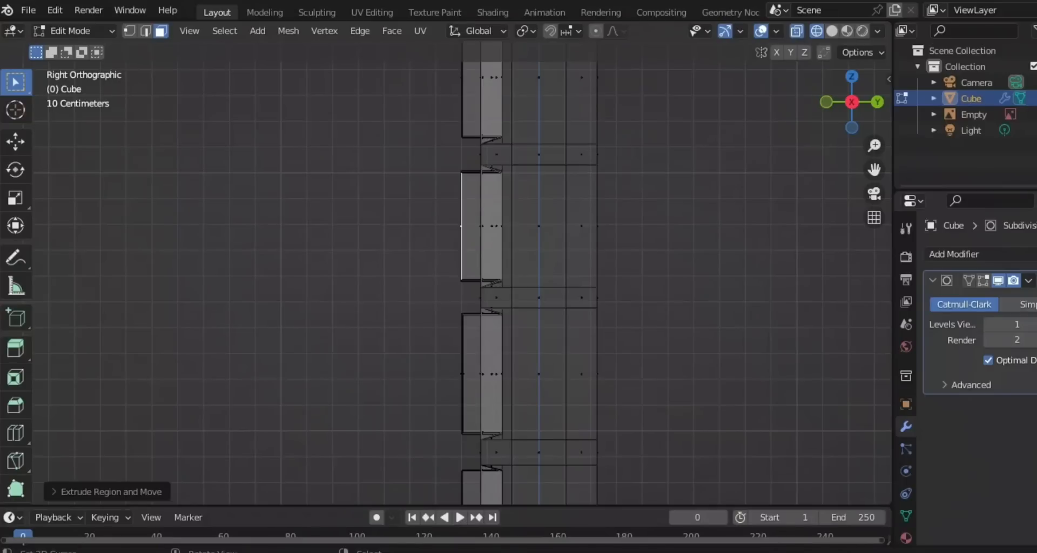
scroll(462, 272, "down", 7)
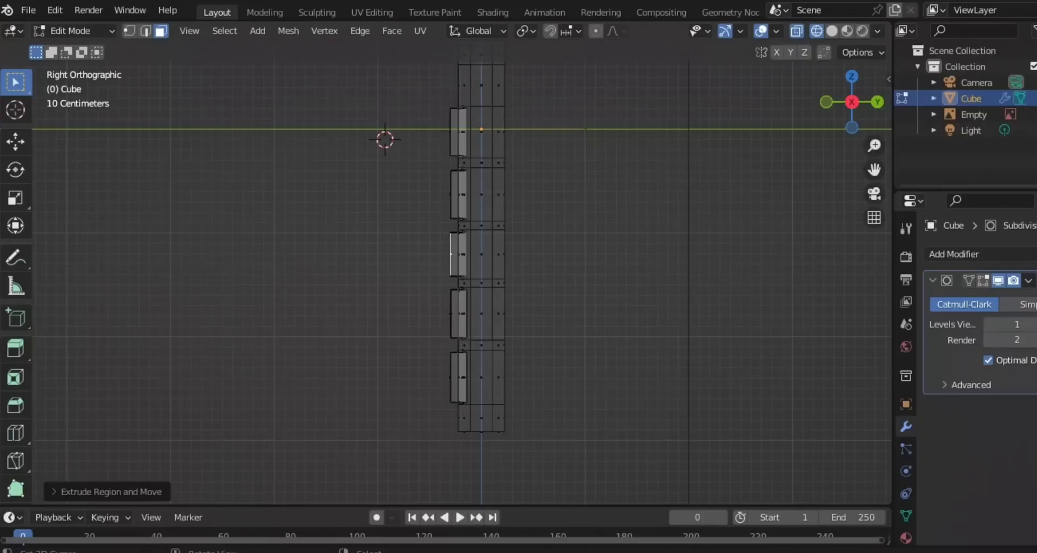
mouse_move(481, 281)
middle_mouse_down("shift")
mouse_move(481, 192)
mouse_move(464, 270)
middle_mouse_up("shift")
scroll(480, 273, "up", 5)
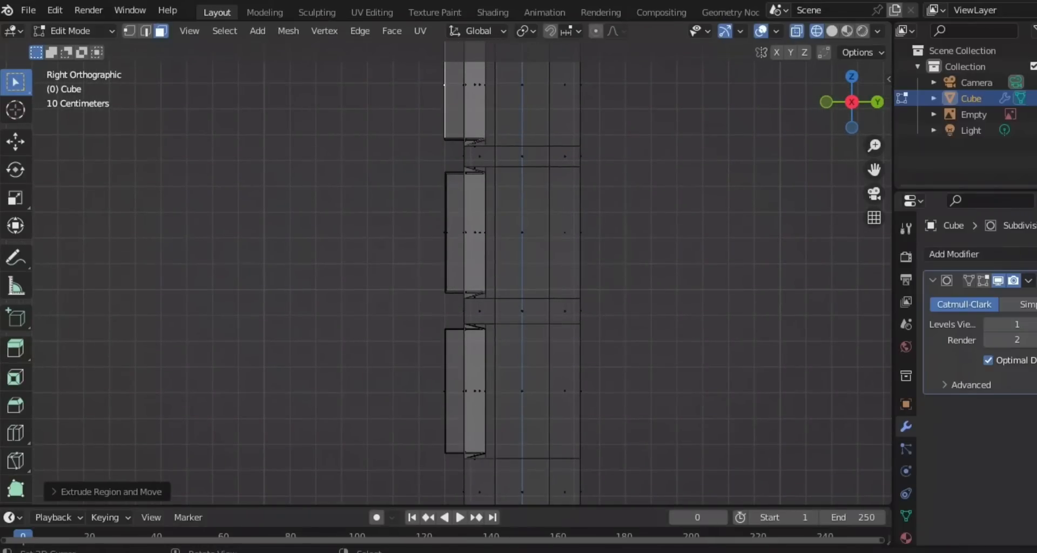
Return to the front view in solid shading and select the fourth button face of the fourth column.
key("KP_1")
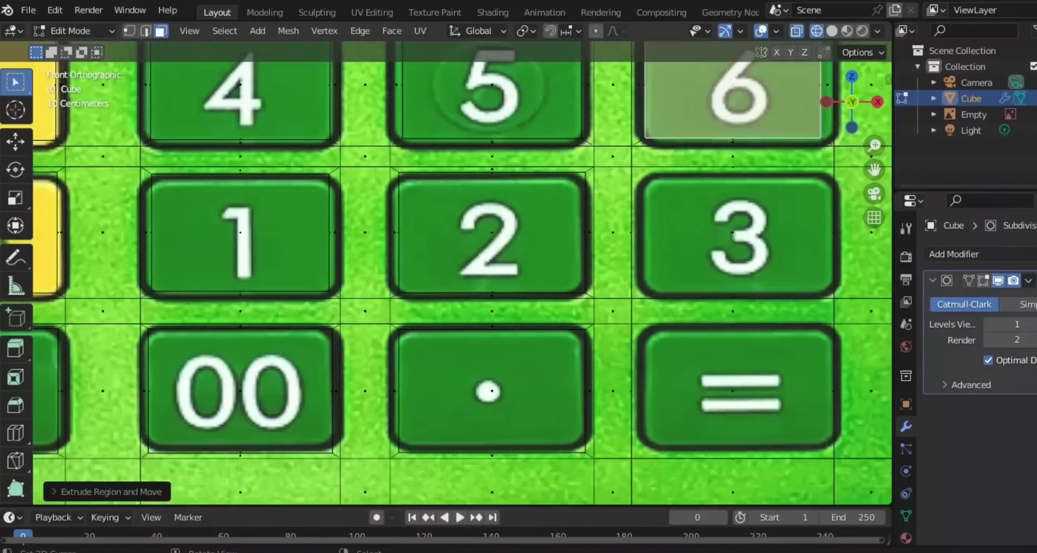
key("z")
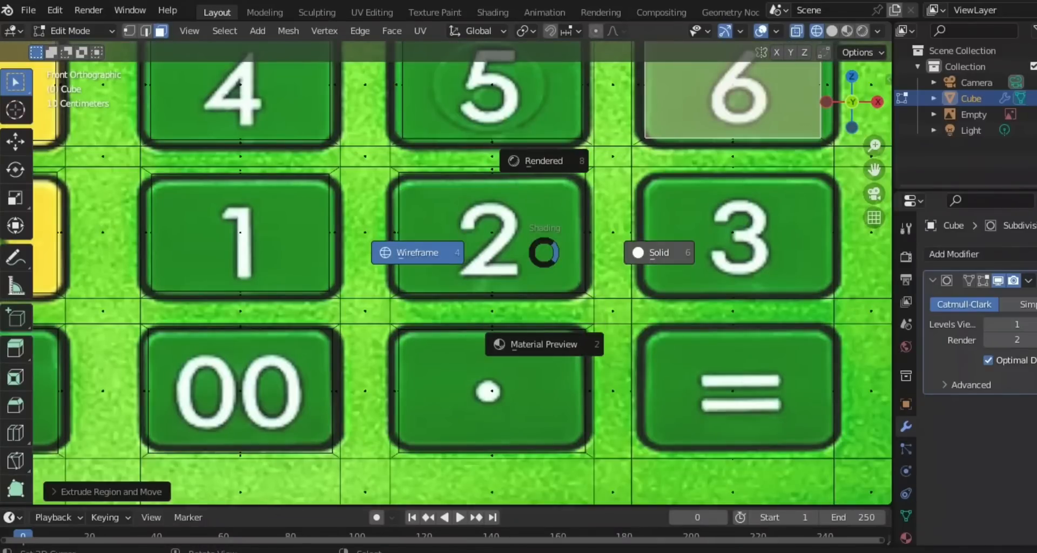
key("6")
scroll(451, 273, "down", 6)
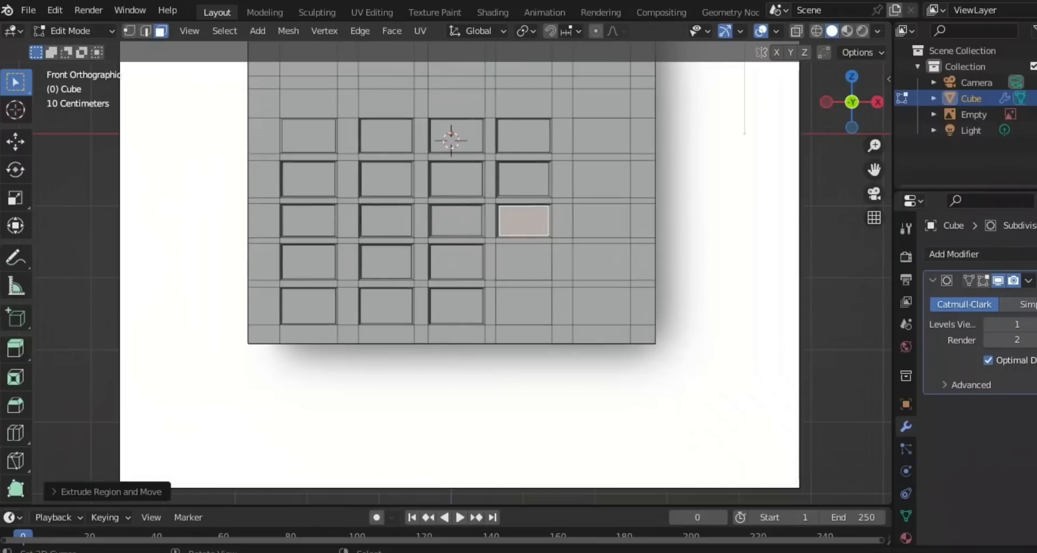
scroll(451, 273, "up", 3)
right_click(583, 253)
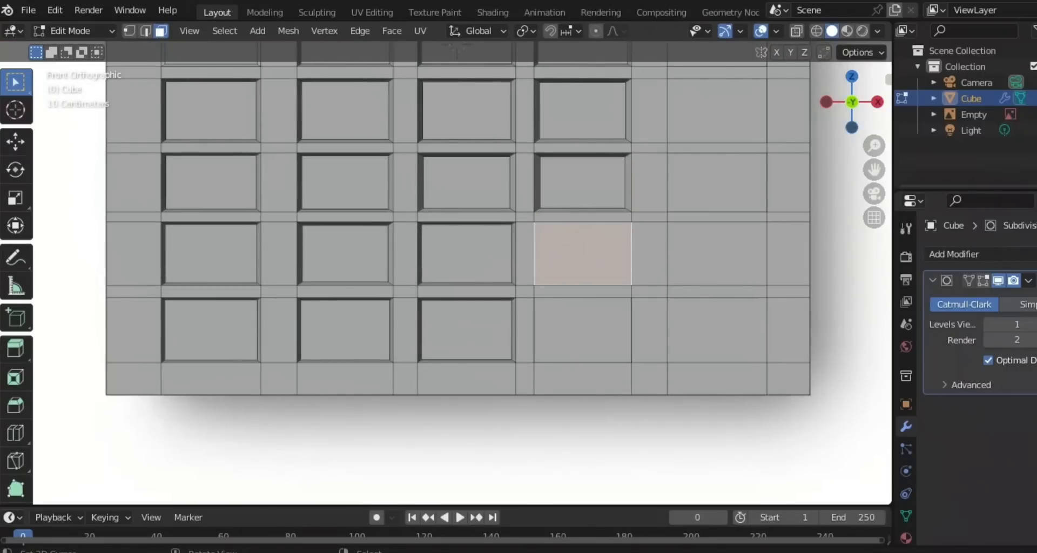
In right orthographic wireframe, scale down the fourth button face of the fourth column to about 0.9.
key("KP_3")
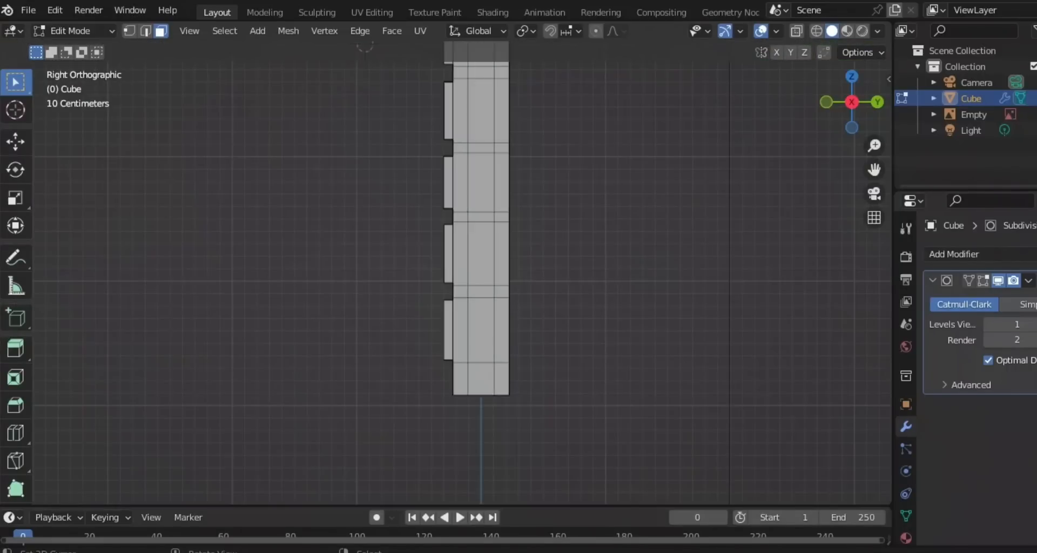
scroll(552, 241, "up", 5)
key("z")
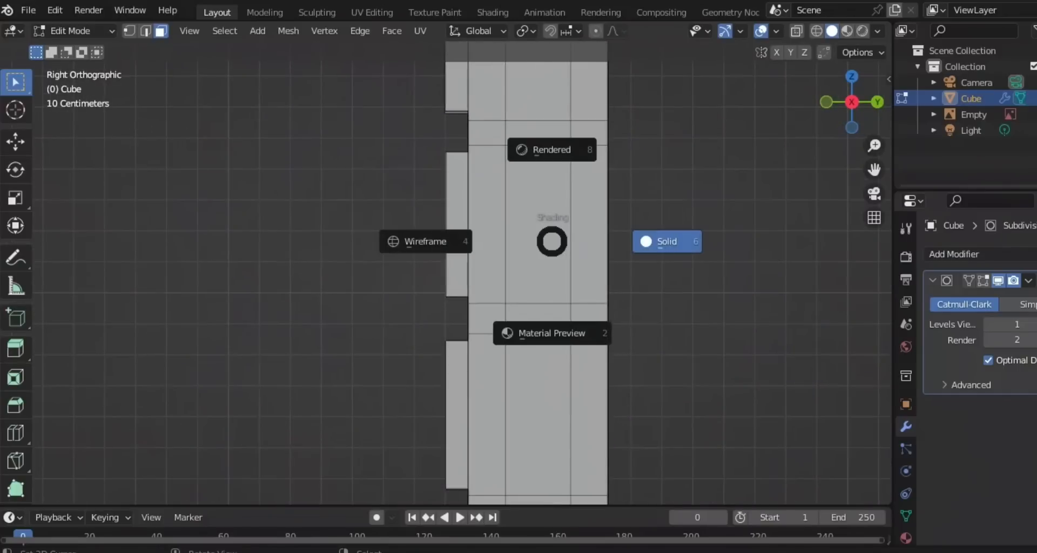
key("4")
scroll(442, 275, "up", 2)
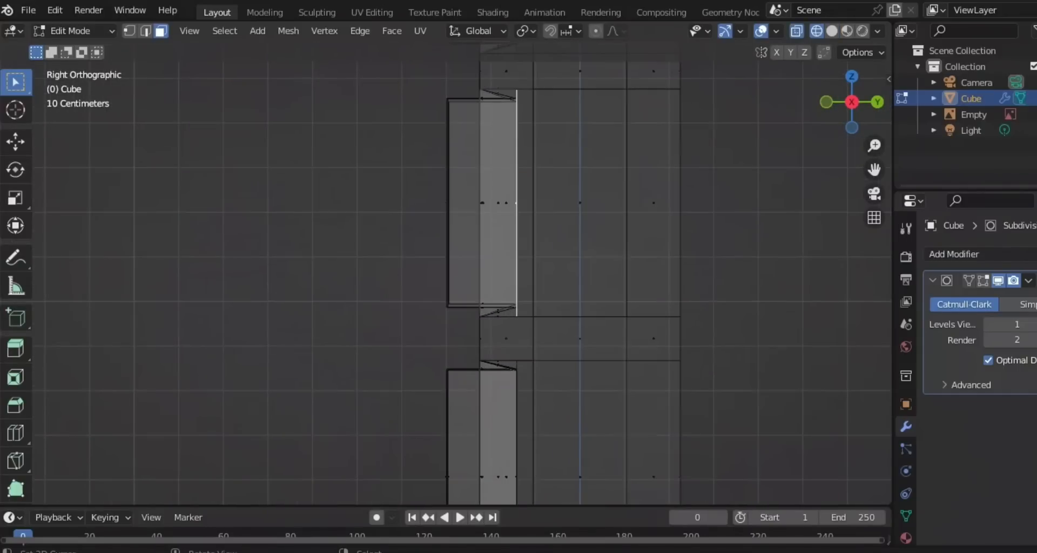
key("s")
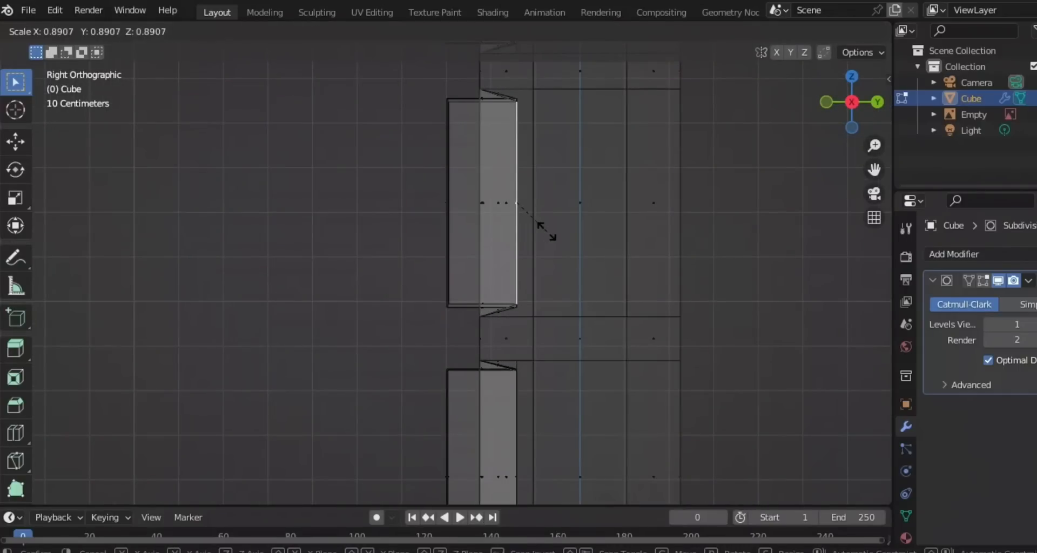
left_click(547, 231)
Extrude the fourth button face of the fourth column outward about 0.15 m, level with its row.
key("e")
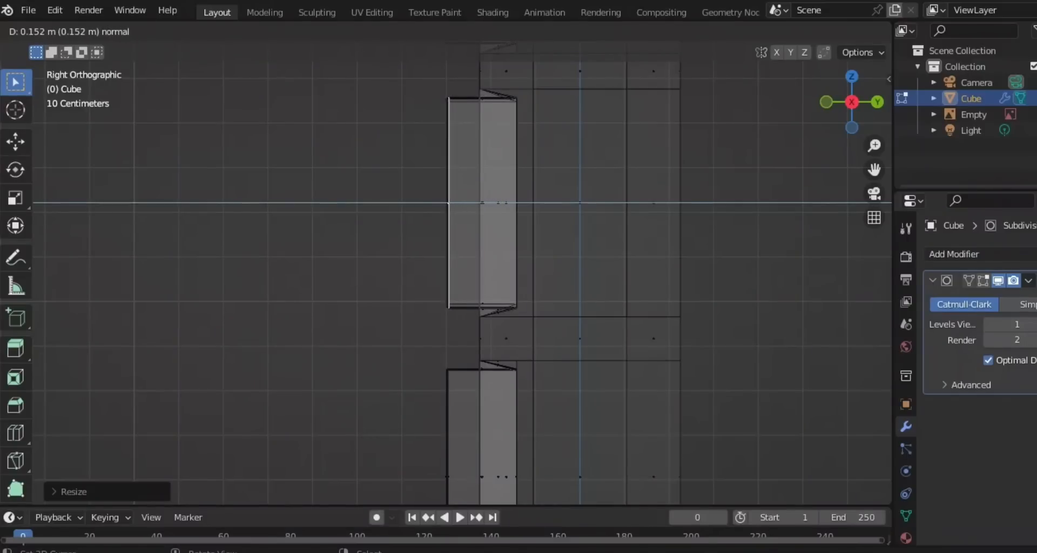
key("Return")
scroll(446, 275, "down", 5)
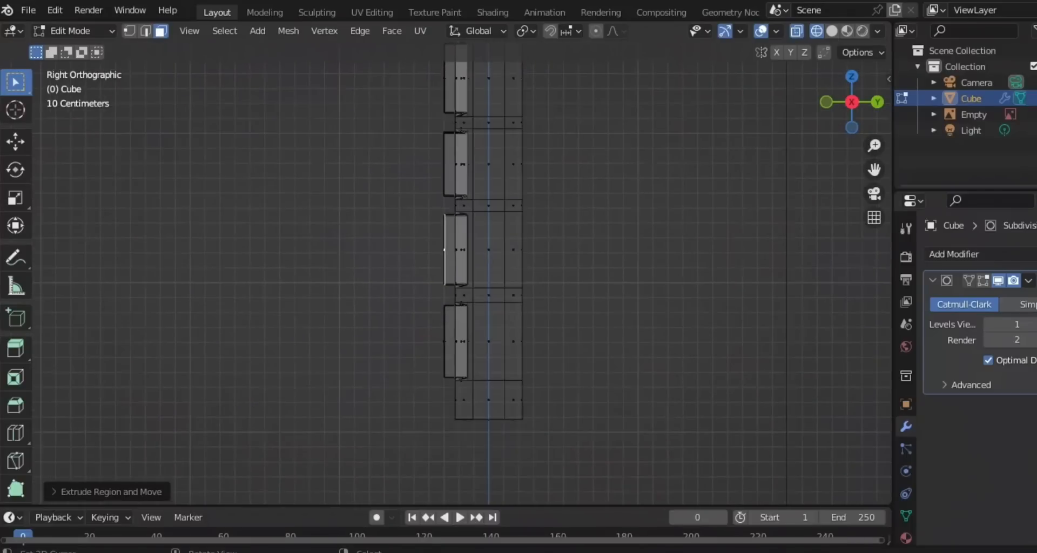
scroll(462, 276, "down", 2)
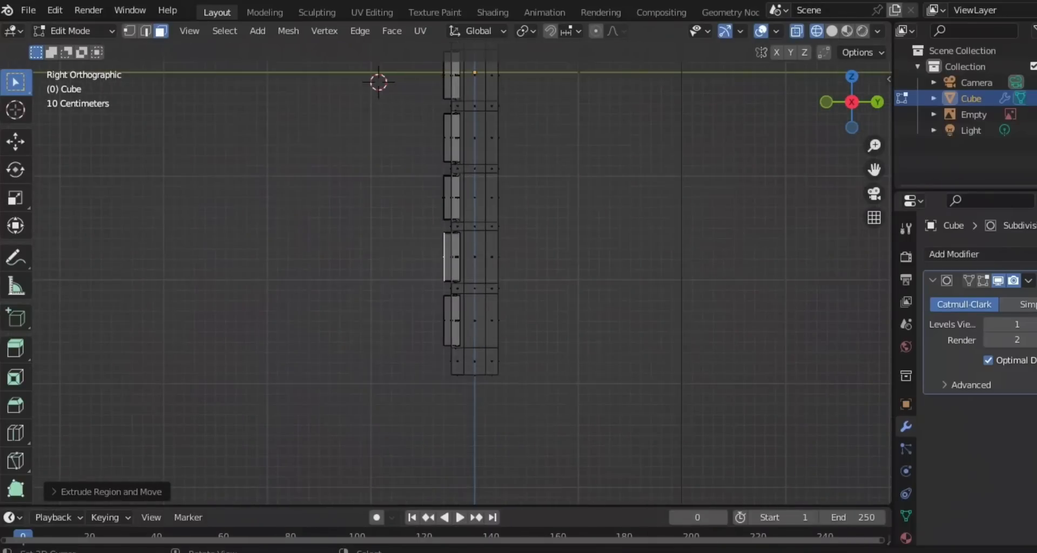
scroll(462, 275, "down", 1)
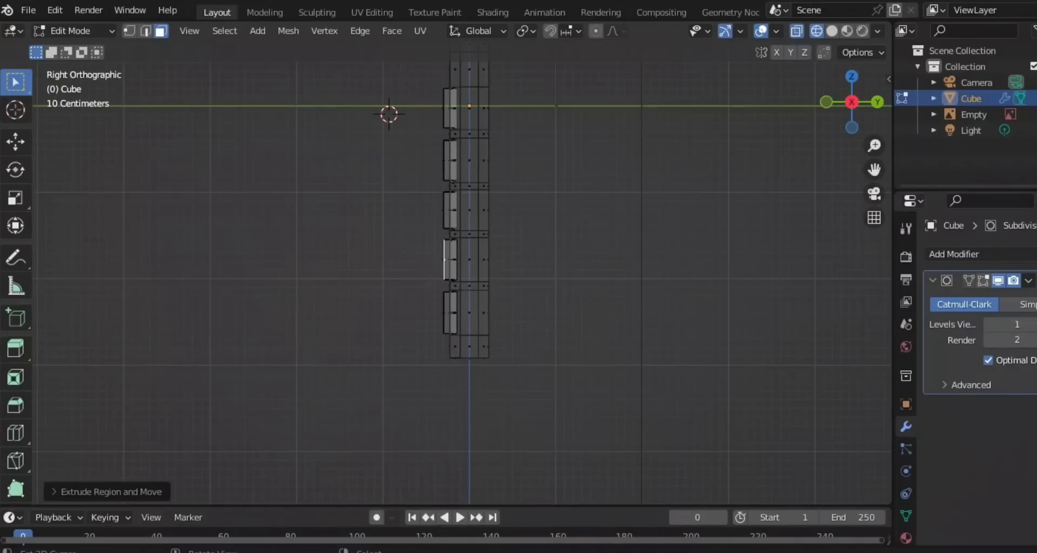
Select the bottom button face of the fourth column in the solid front view and switch to the right orthographic view.
key("KP_1")
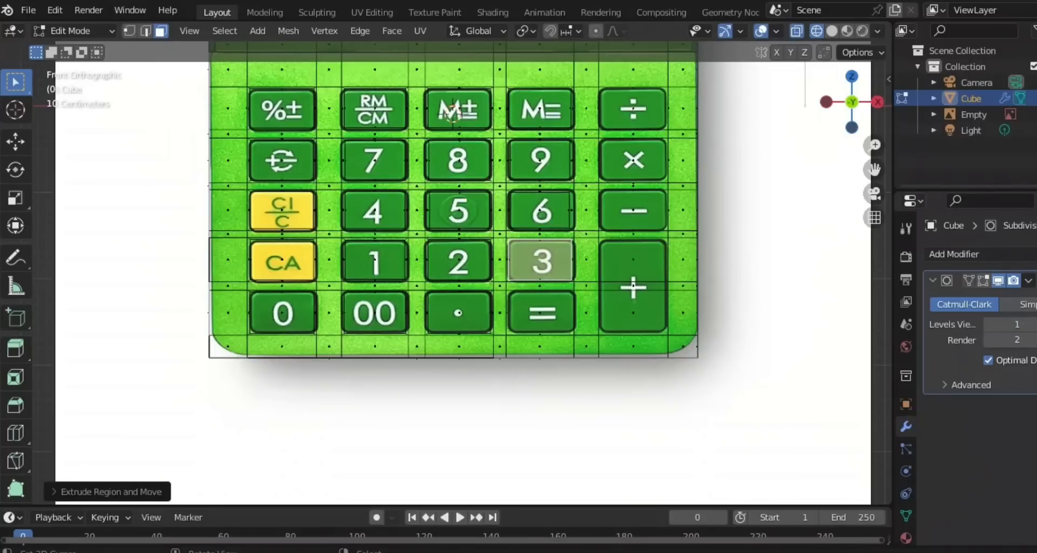
key("z")
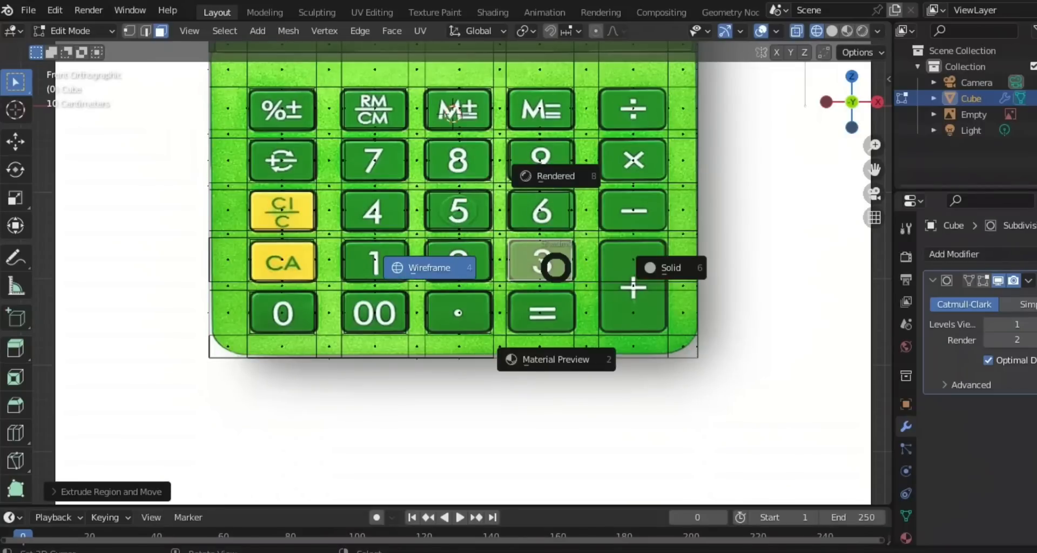
left_click(671, 267)
right_click(539, 312)
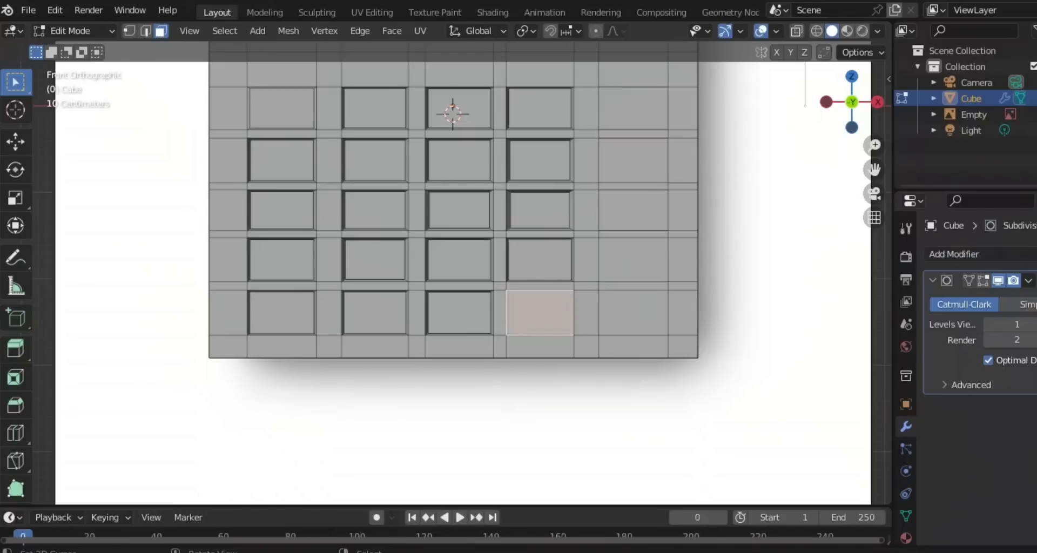
key("KP_3")
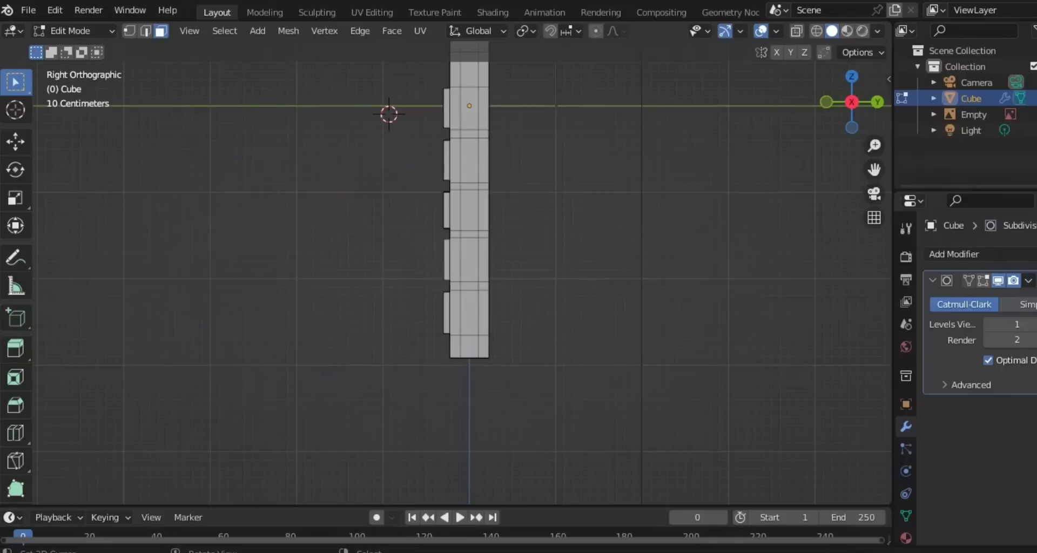
In the wireframe side view, scale the recessed face of the "=" button to about 0.92.
key("z")
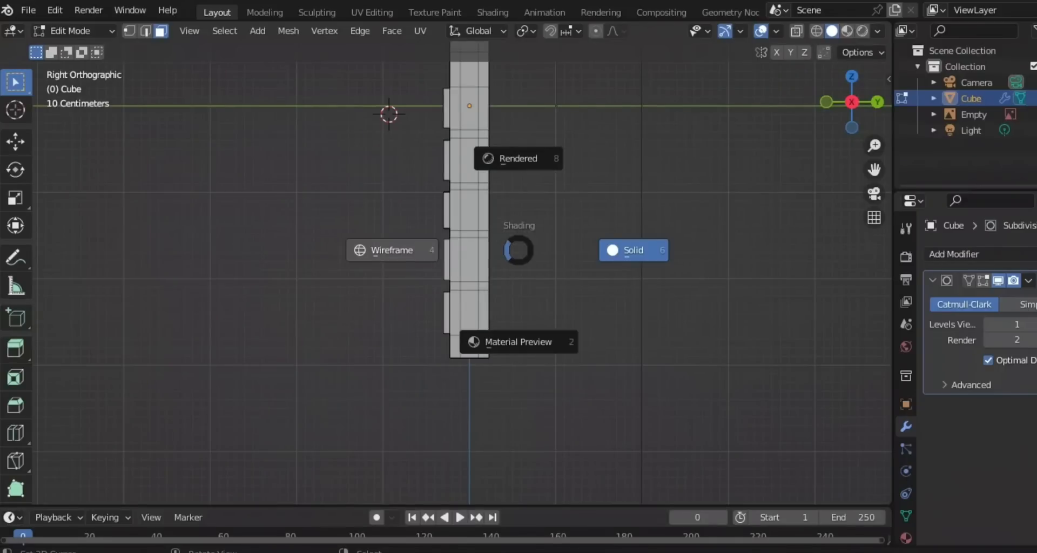
left_click(392, 250)
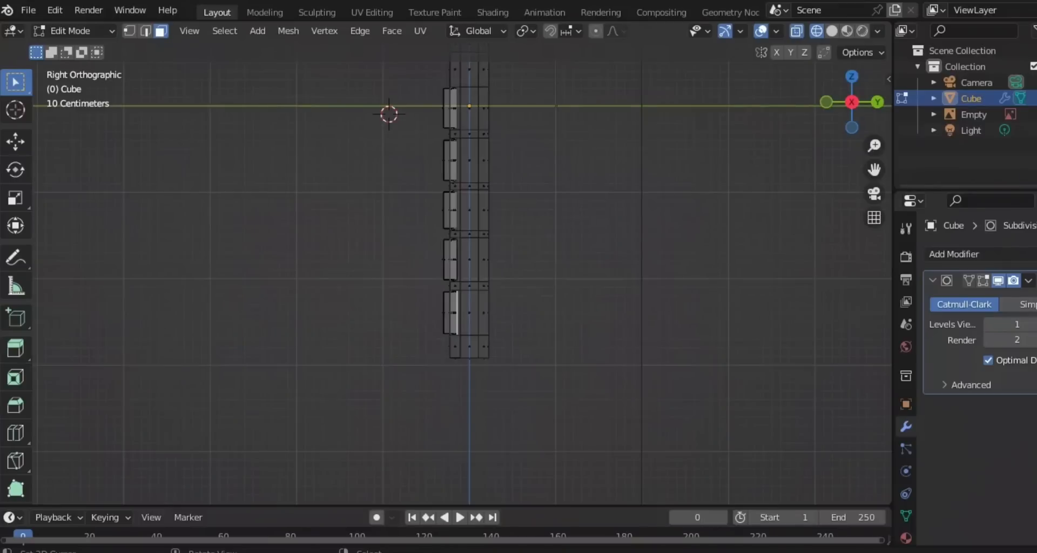
scroll(422, 70, "up", 8)
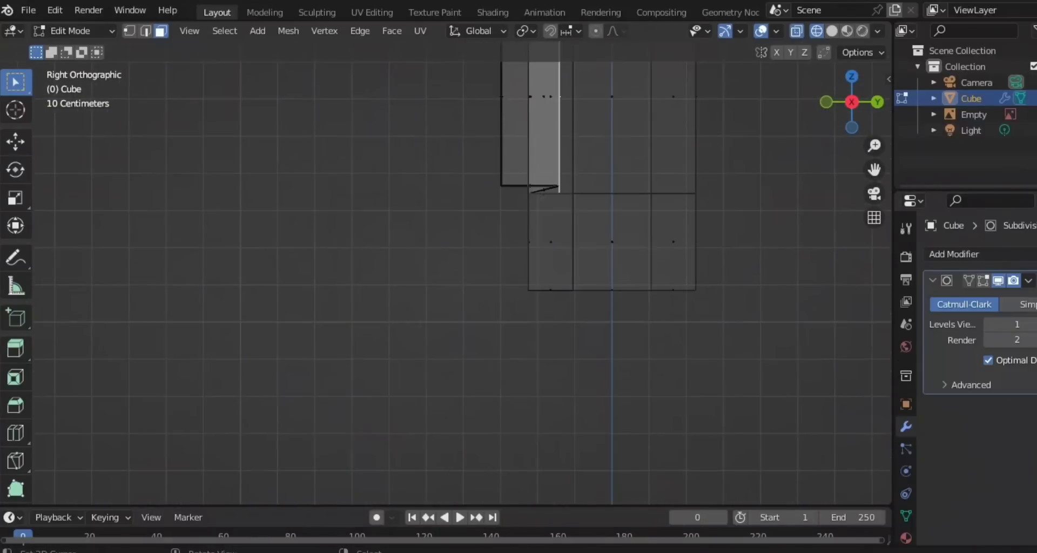
middle_click_drag(508, 216, 491, 249, "shift")
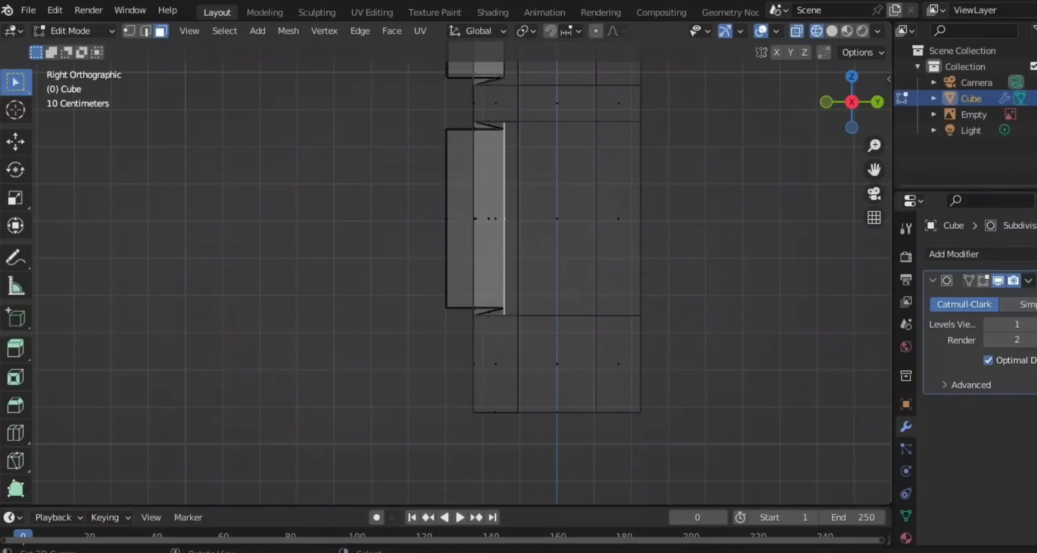
key("s")
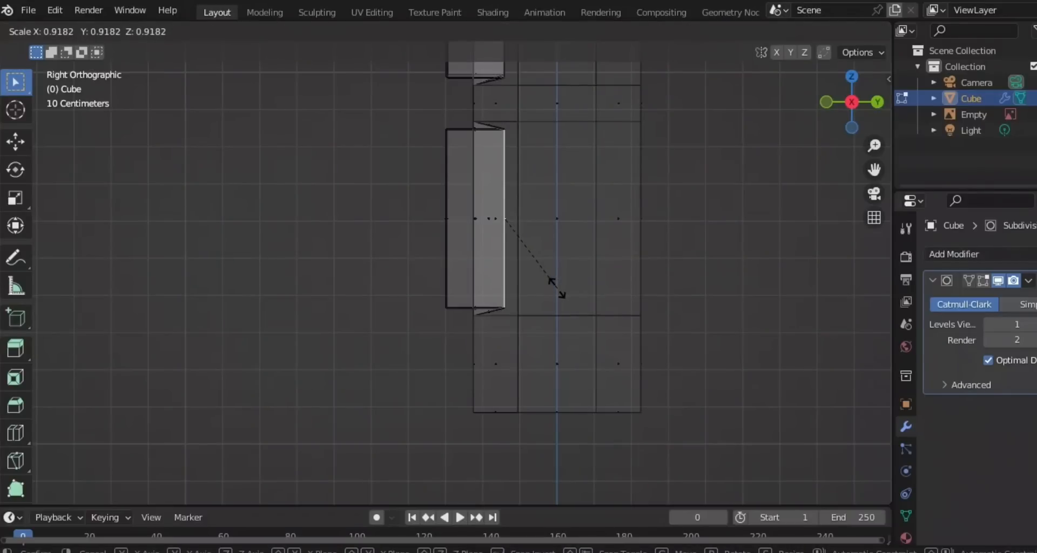
left_click(556, 287)
Extrude the scaled "=" button face outward about 0.15 m, level with the other raised buttons.
key("e")
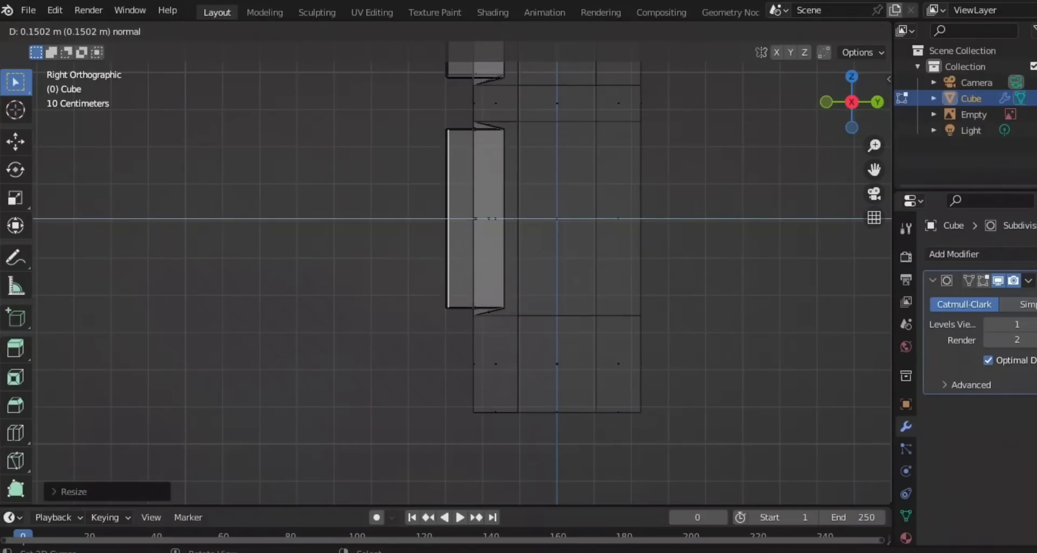
key("Return")
scroll(462, 270, "down", 5)
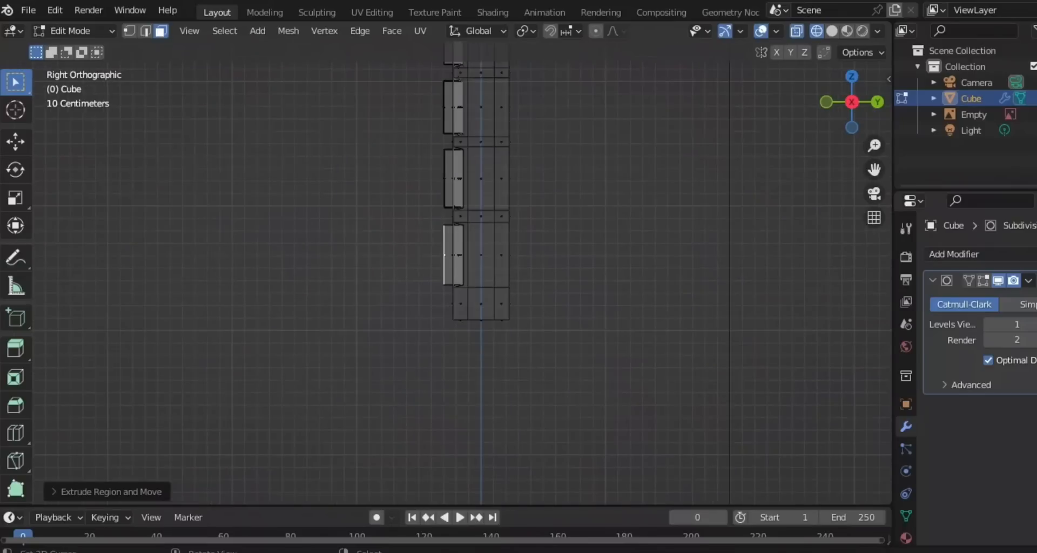
Select the recessed "÷" button face in the fifth column and scale it to about 0.90 in the wireframe side view.
key("KP_1")
scroll(454, 270, "down", 4)
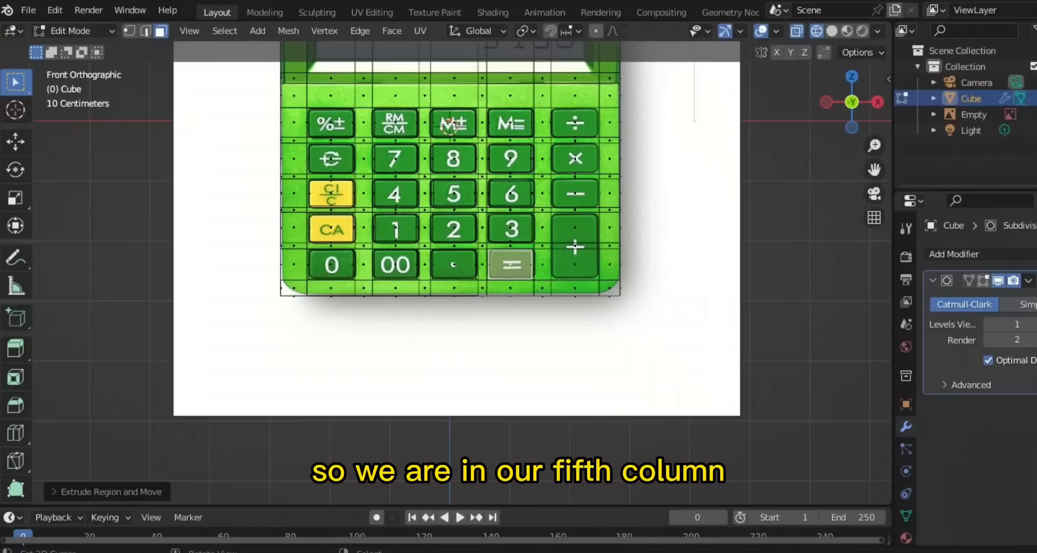
middle_click_drag(454, 216, 395, 283, "shift")
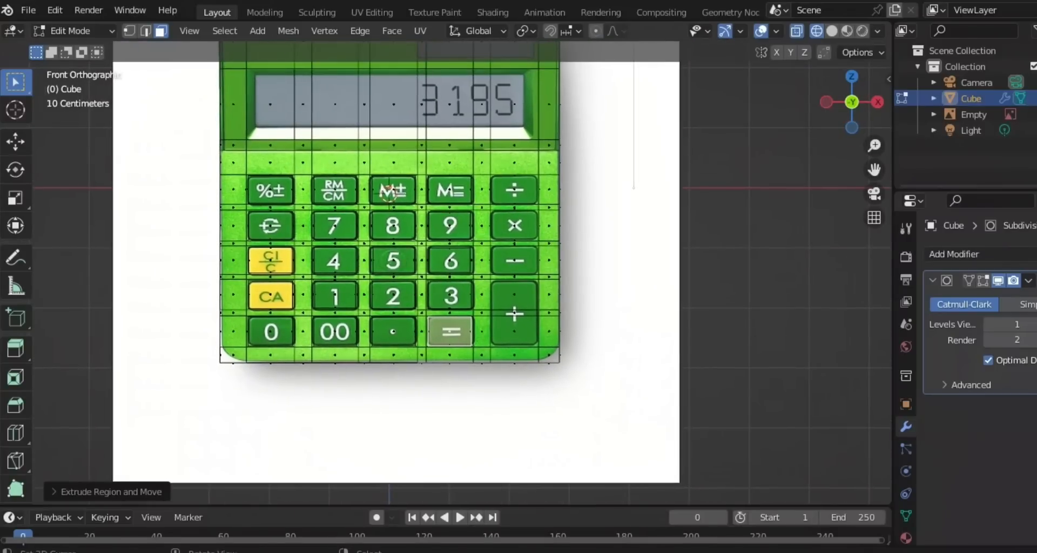
scroll(394, 282, "up", 3)
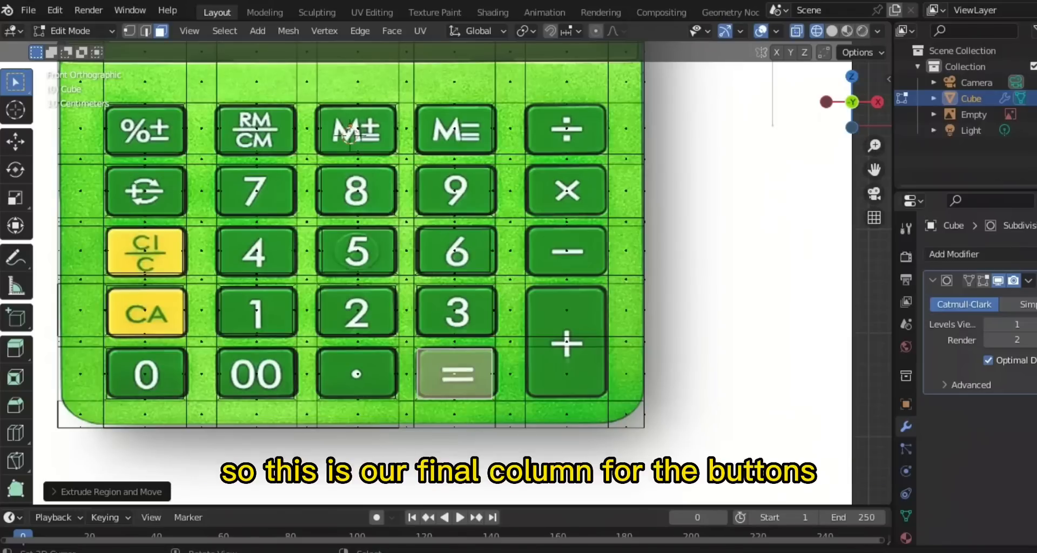
scroll(445, 273, "down", 3)
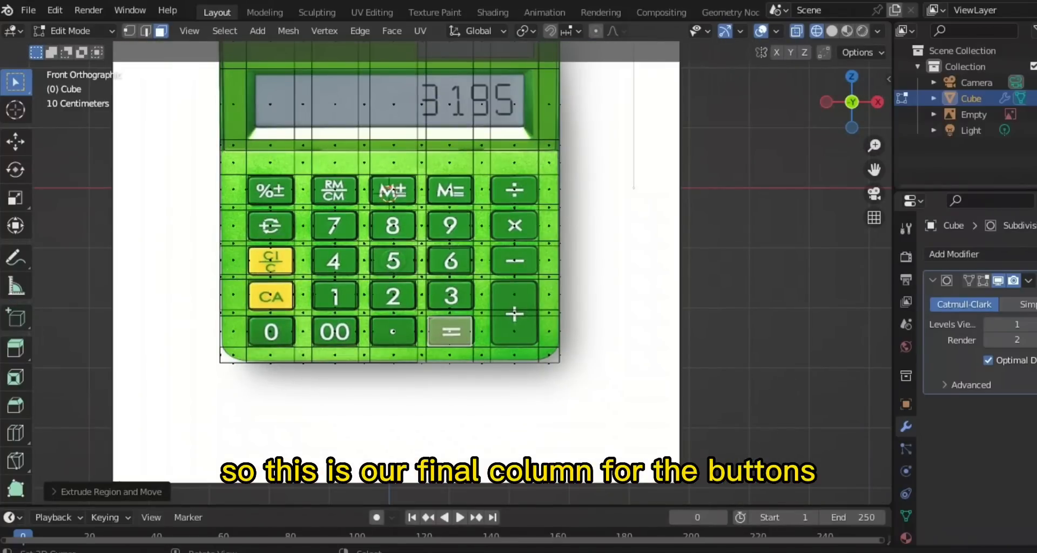
scroll(446, 273, "up", 3)
middle_click_drag(446, 274, 410, 314, "shift")
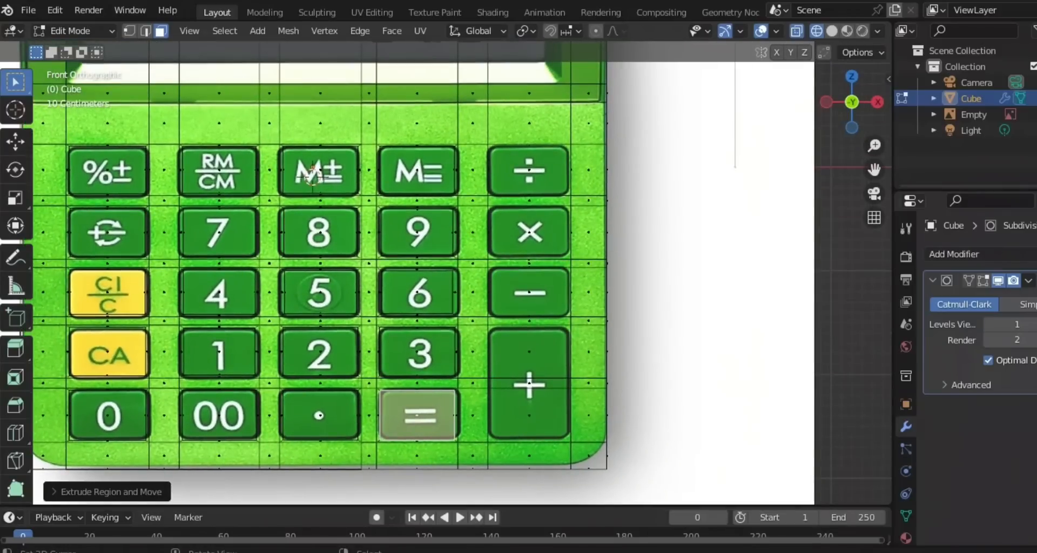
key("z")
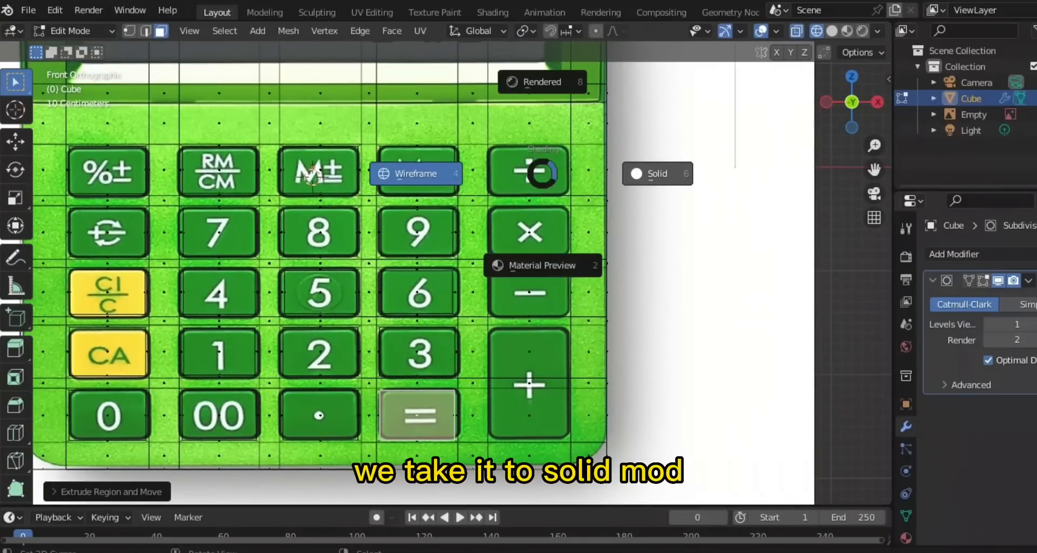
left_click(657, 174)
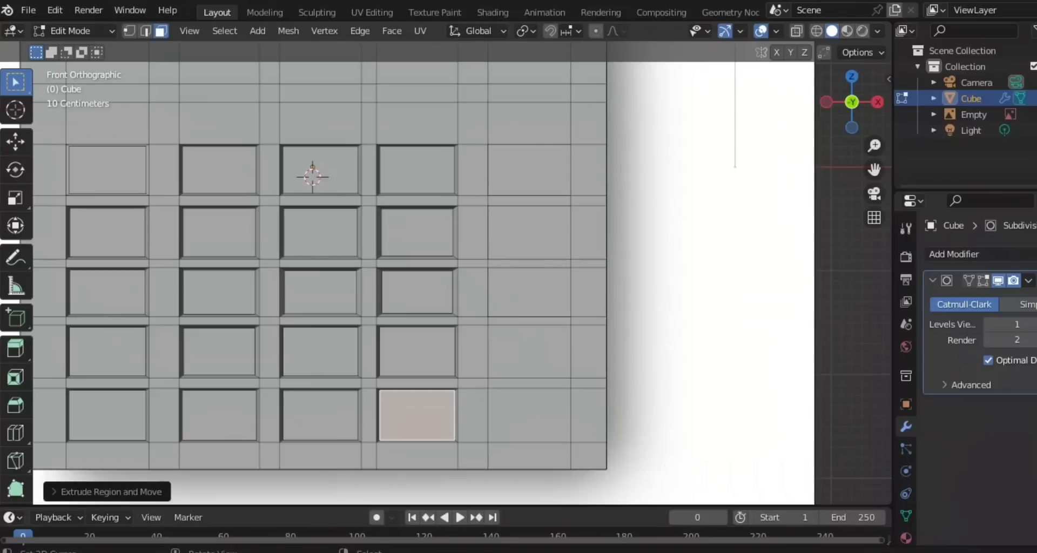
left_click(529, 170)
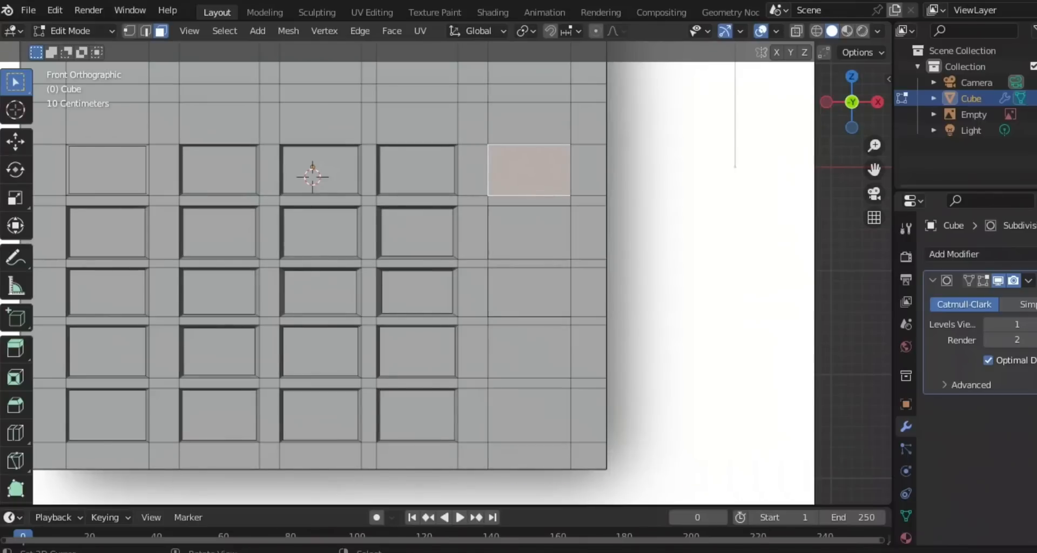
key("KP_3")
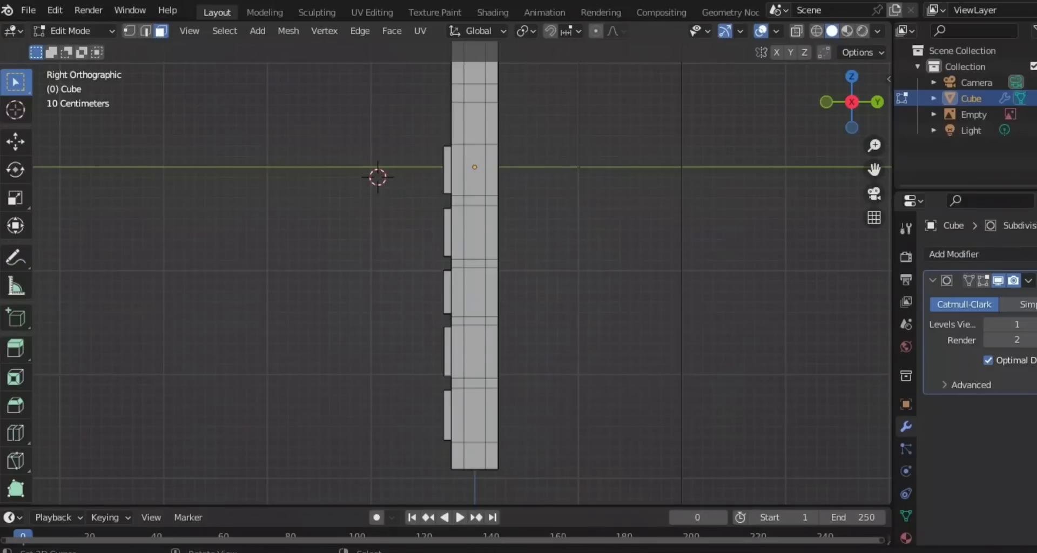
key("z")
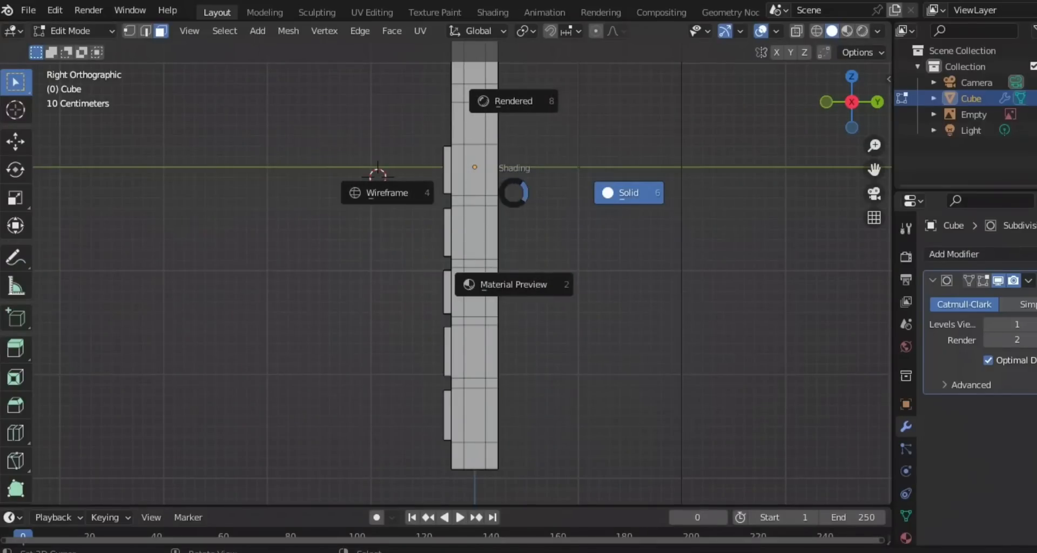
left_click(378, 175)
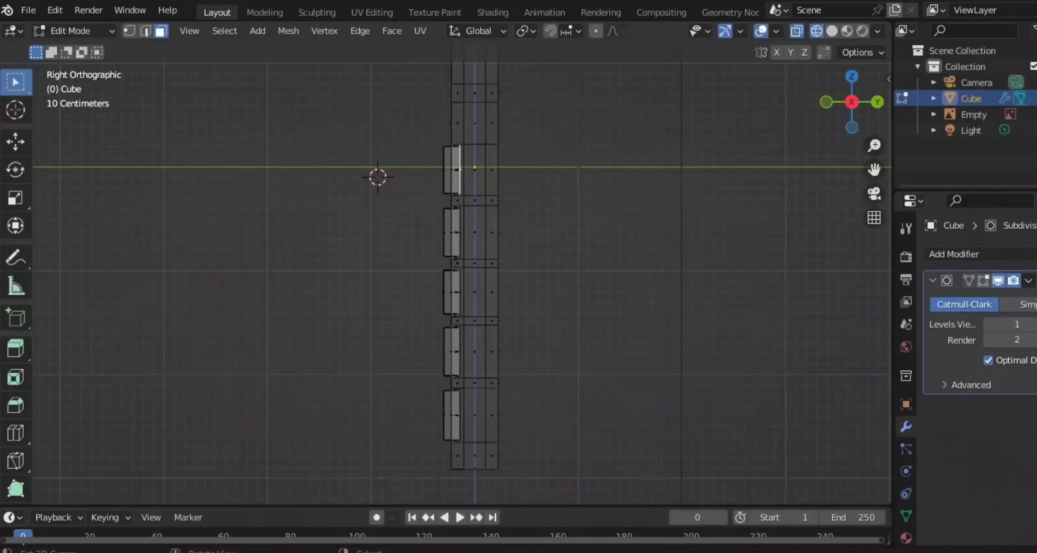
middle_click_drag(459, 216, 403, 399, "shift")
scroll(457, 234, "up", 6)
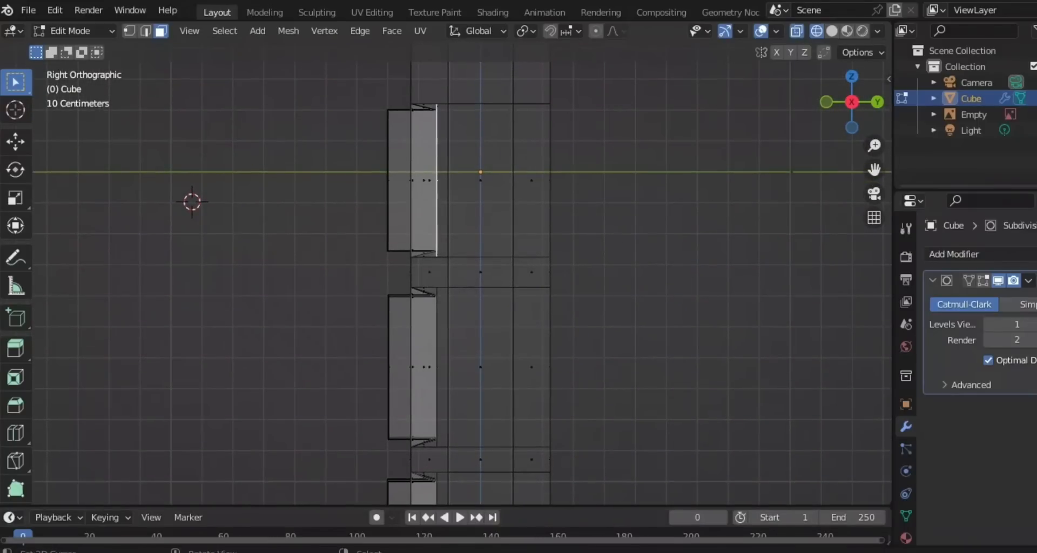
key("s")
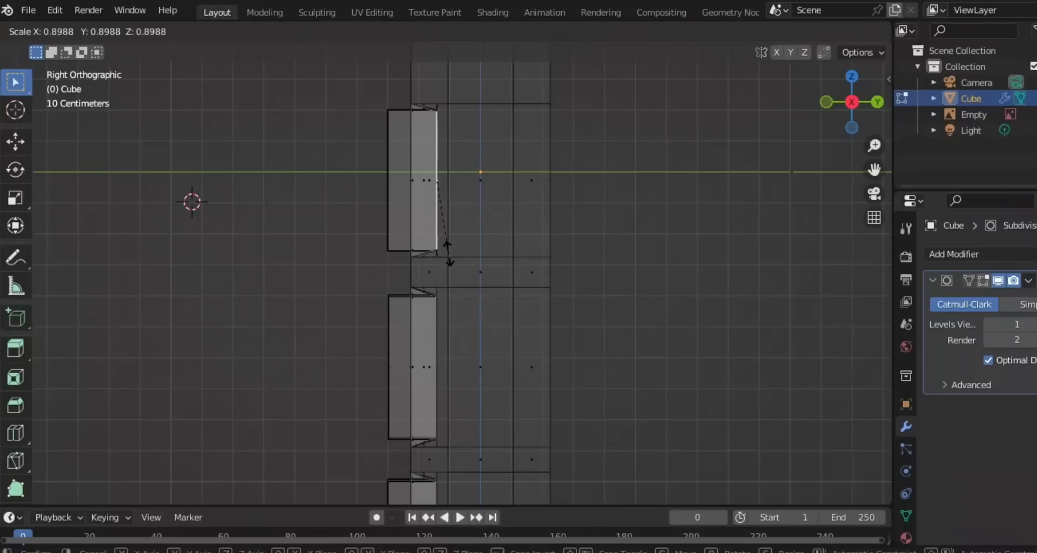
left_click(447, 253)
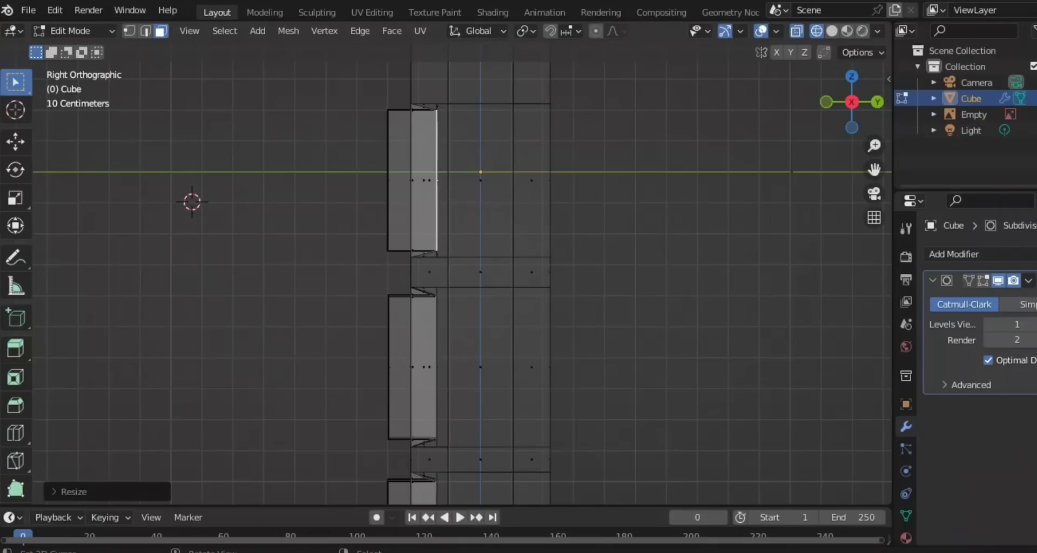
Extrude the "÷" button face outward about 0.15 m to match the neighbouring raised buttons.
key("e")
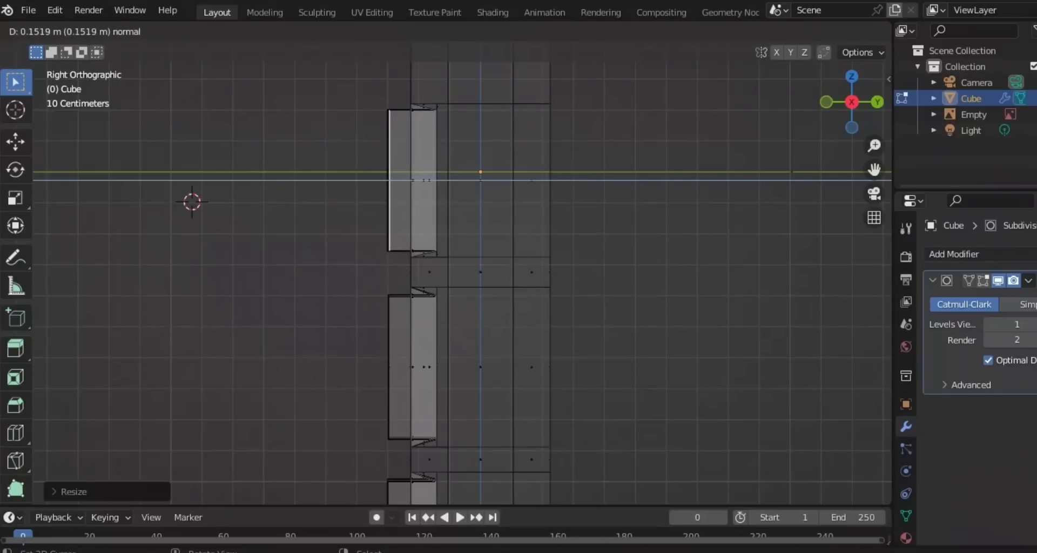
key("Return")
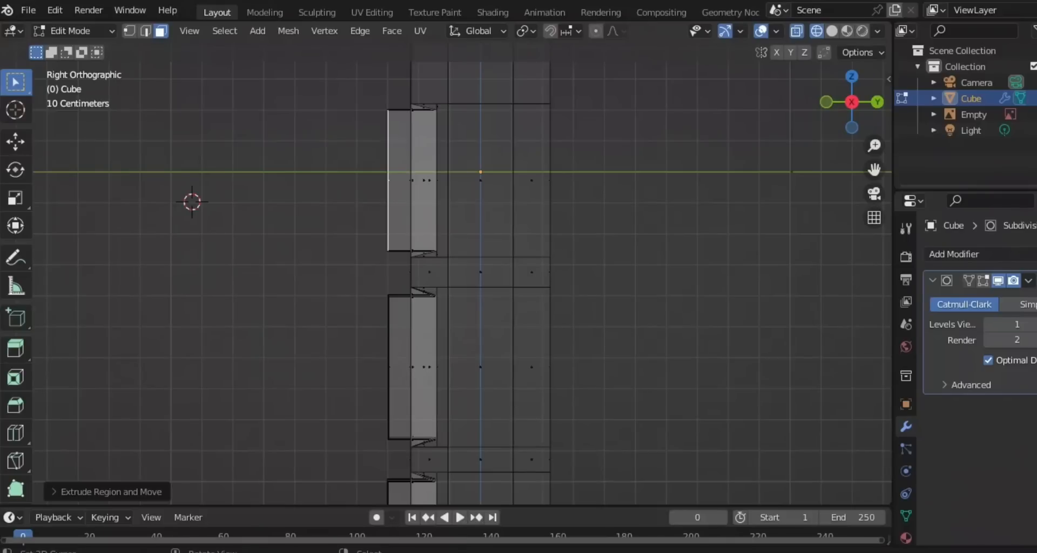
scroll(445, 273, "down", 3)
scroll(445, 272, "up", 2)
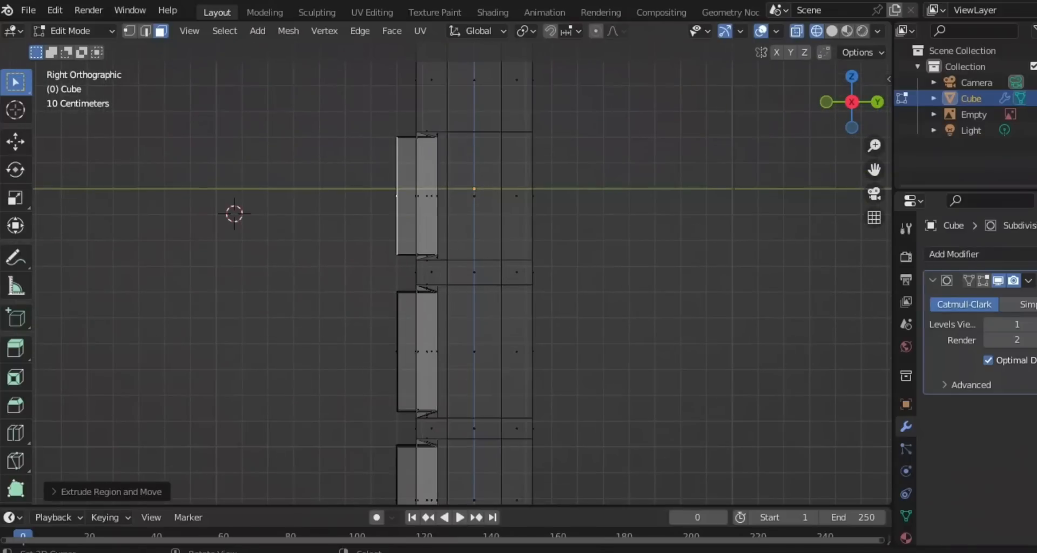
Select the recessed "×" button face below the "÷" button and scale it to about 0.88 in the wireframe side view.
key("KP_1")
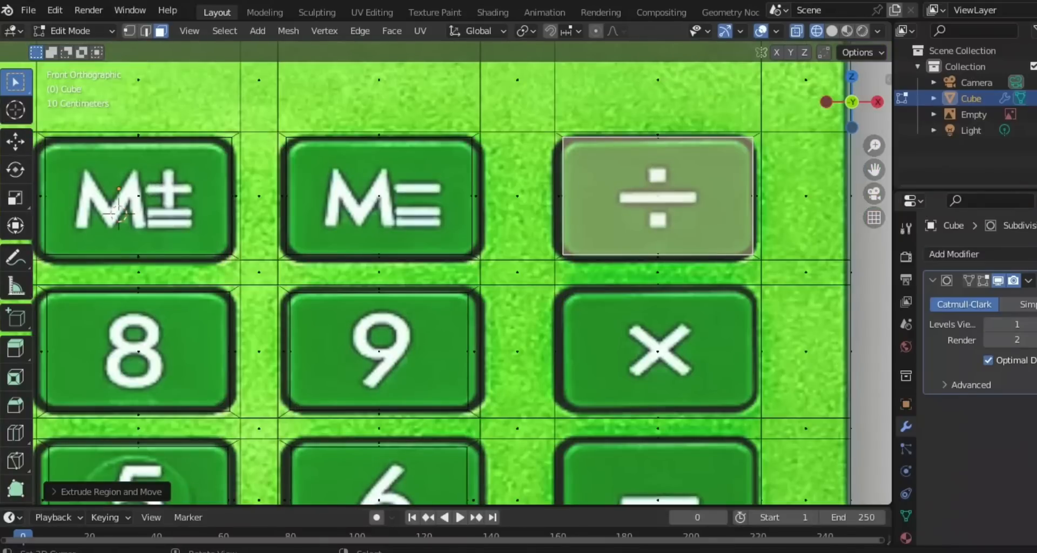
key("z")
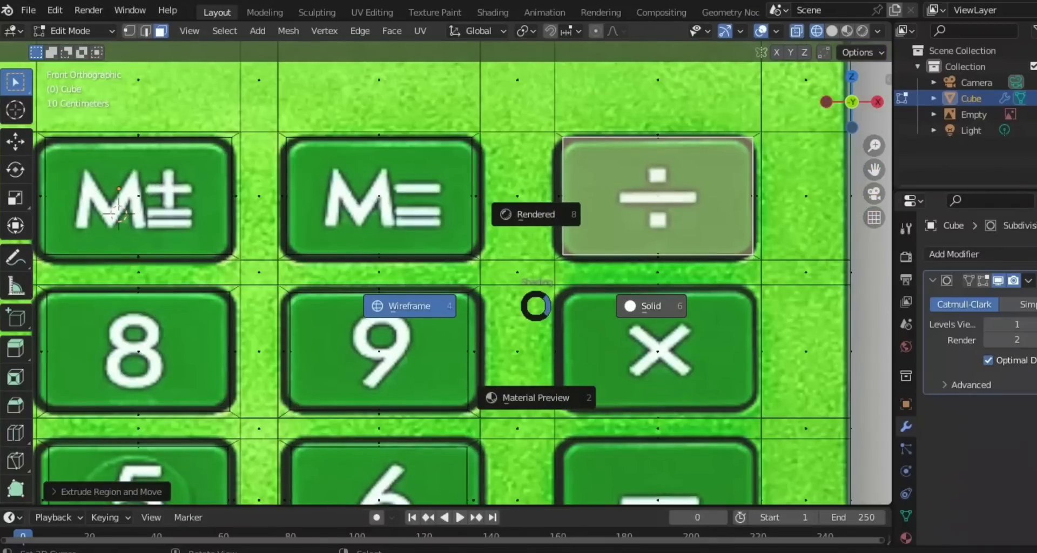
left_click(651, 305)
scroll(445, 272, "down", 4)
right_click(547, 311)
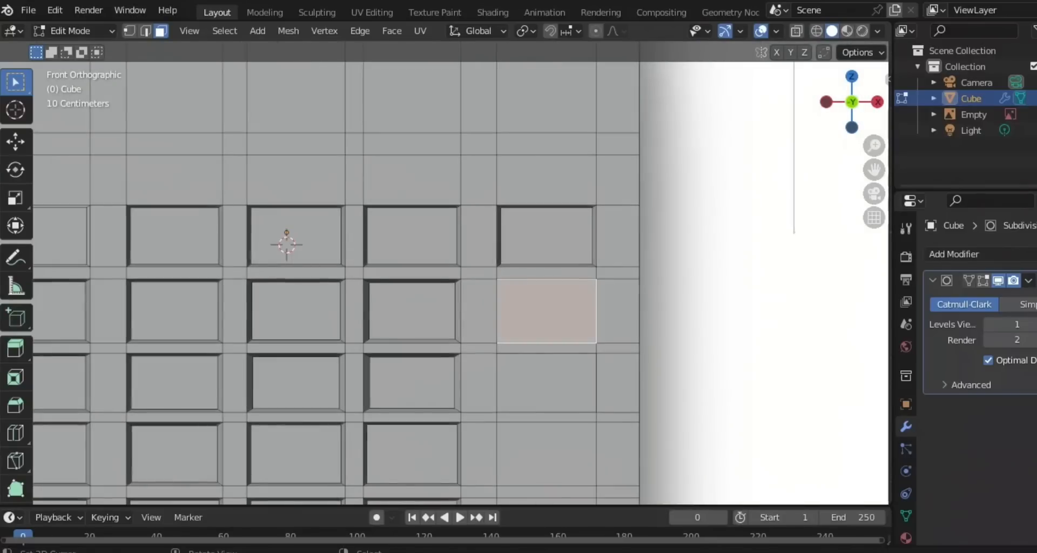
middle_click_drag(546, 311, 520, 283, "shift")
scroll(570, 207, "up", 1)
scroll(521, 283, "up", 1)
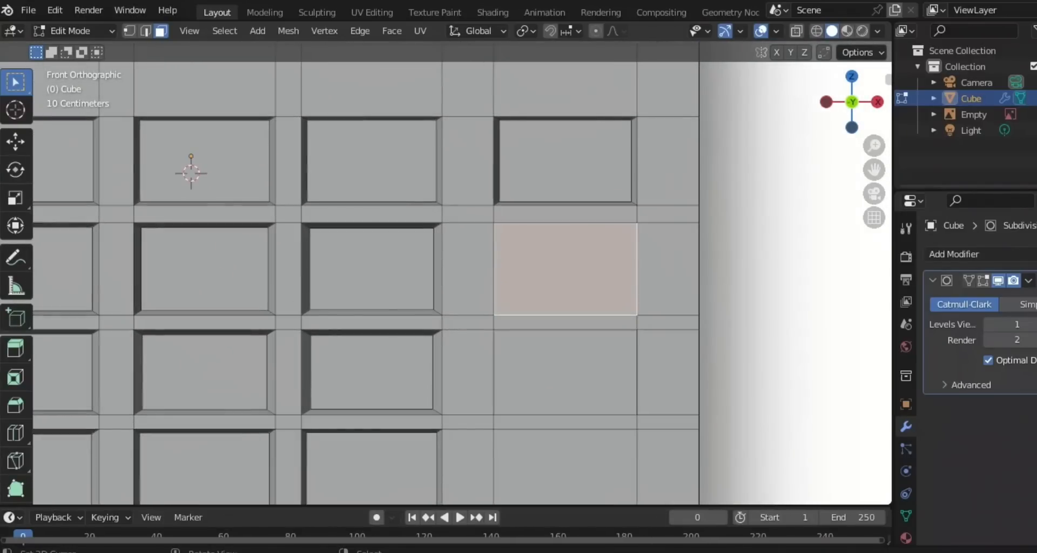
key("KP_3")
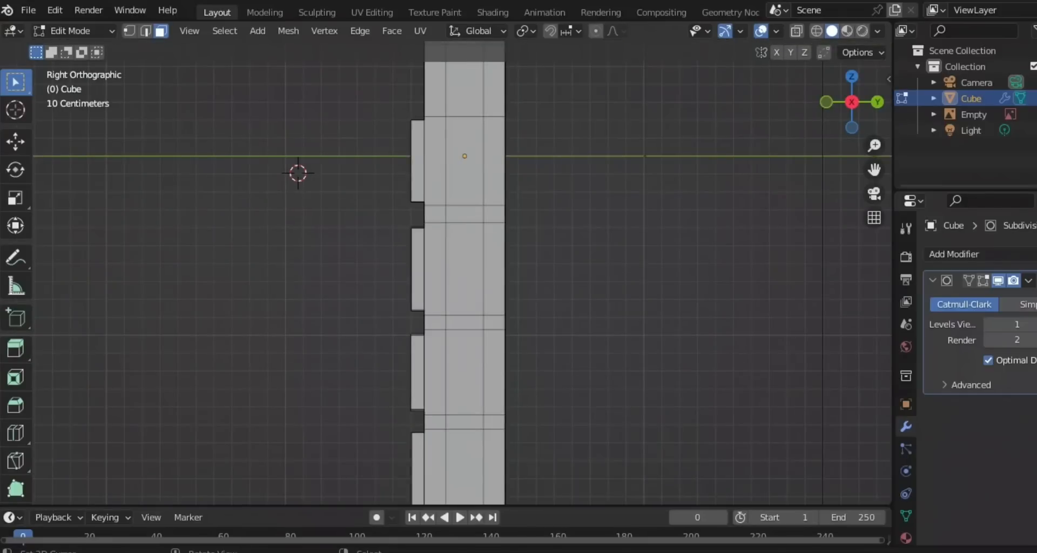
key("z")
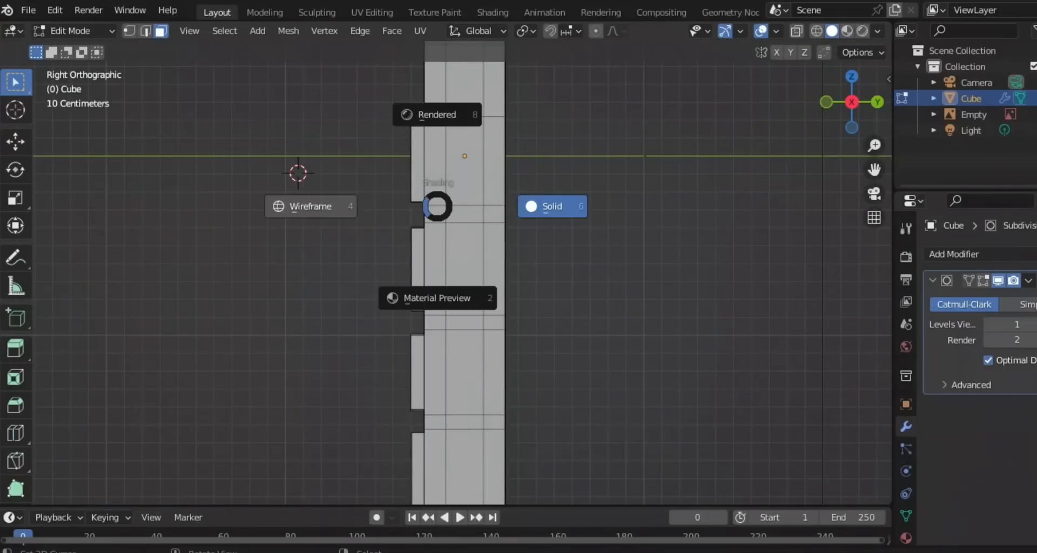
left_click(310, 207)
scroll(445, 273, "up", 5)
middle_click_drag(445, 266, 514, 199, "shift")
key("s")
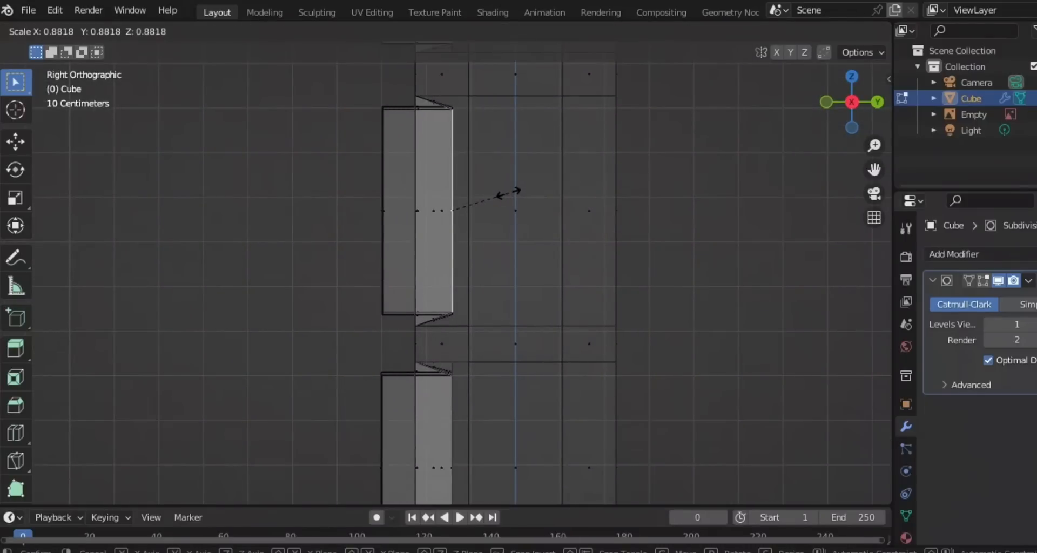
left_click(508, 193)
key("s")
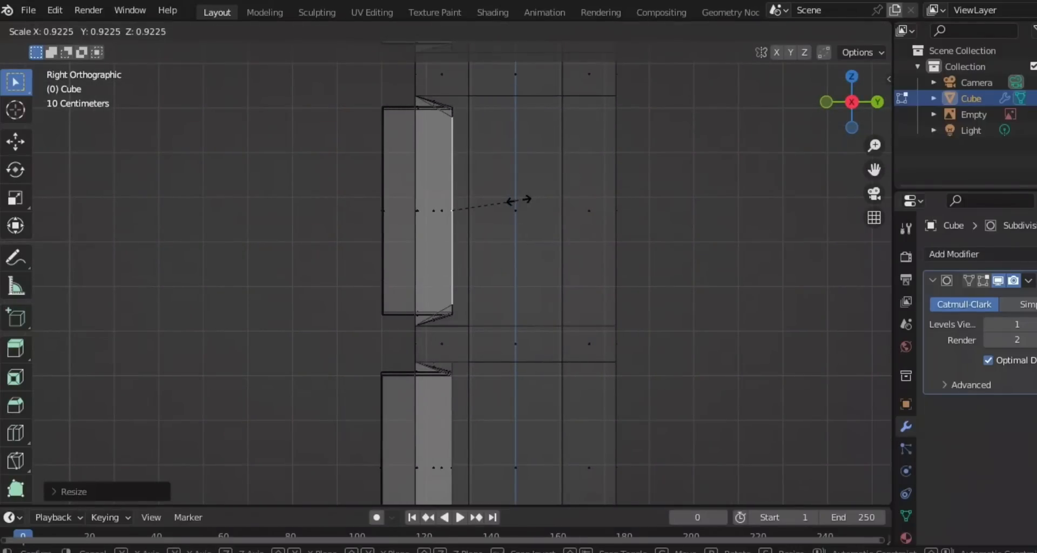
key("Escape")
Extrude the "×" button face outward until it is level with the neighbouring raised buttons.
key("e")
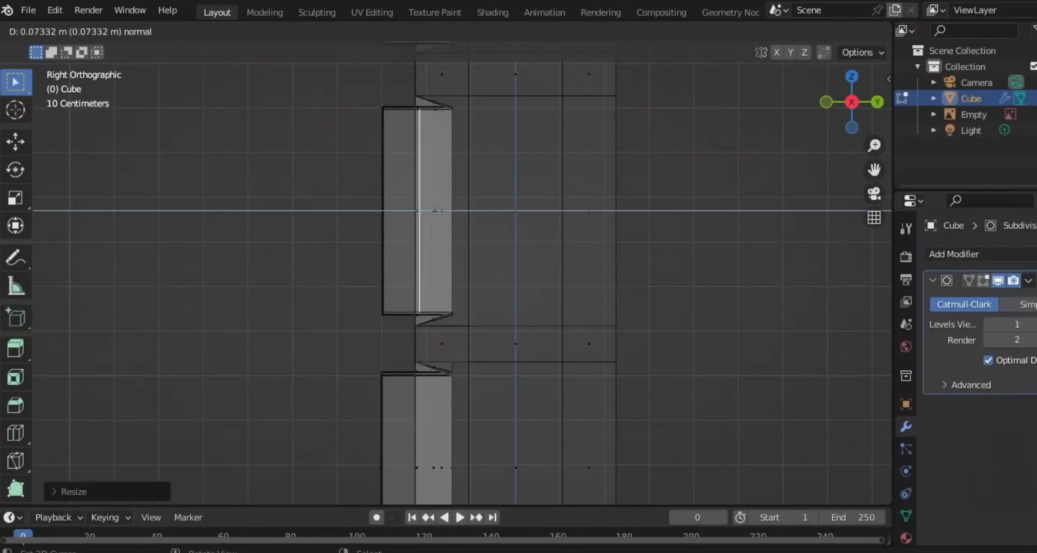
key("Return")
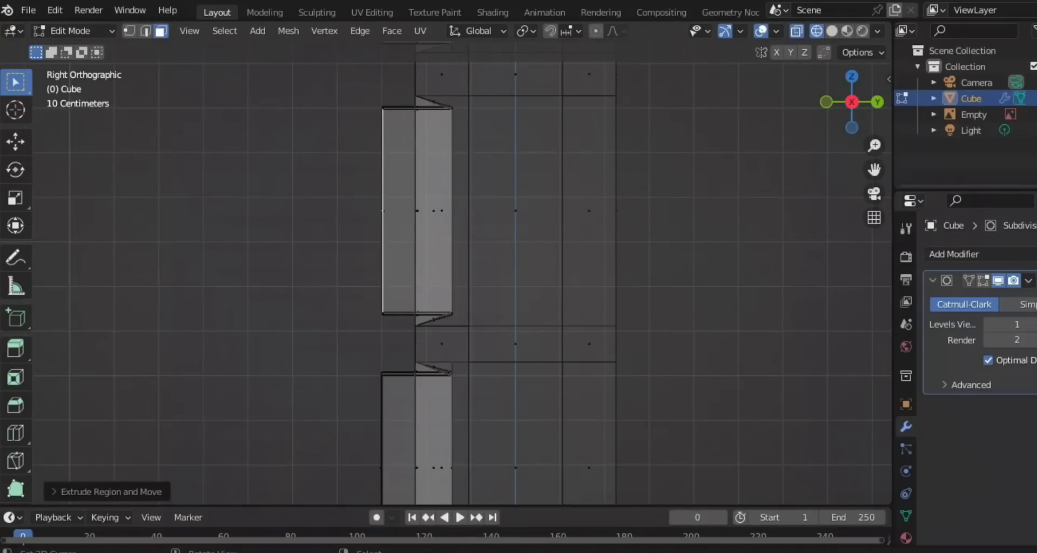
Select the recessed "−" button face below the "×" button and scale it to about 0.9 in the wireframe side view.
key("KP_1")
key("z")
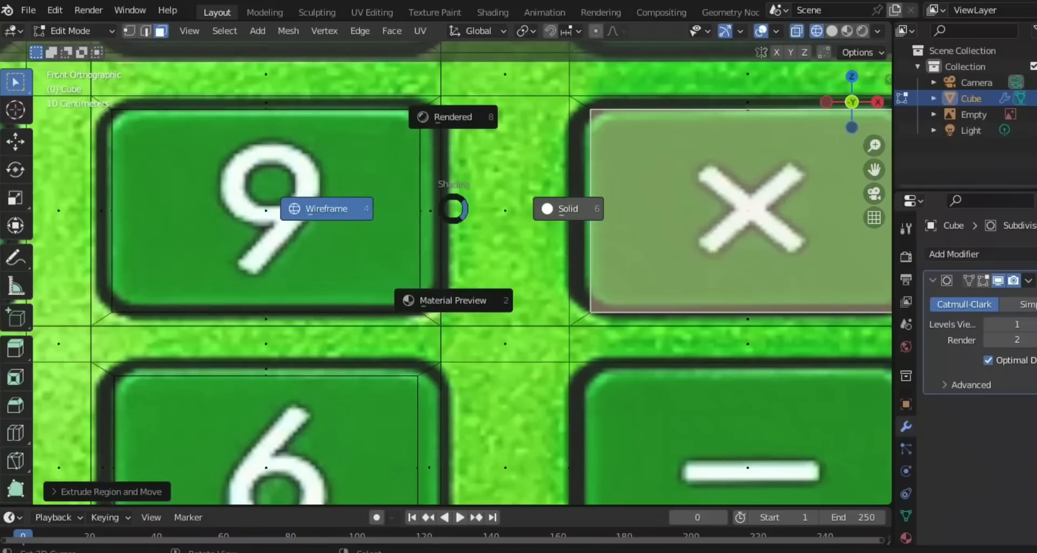
left_click(568, 208)
scroll(457, 212, "down", 7)
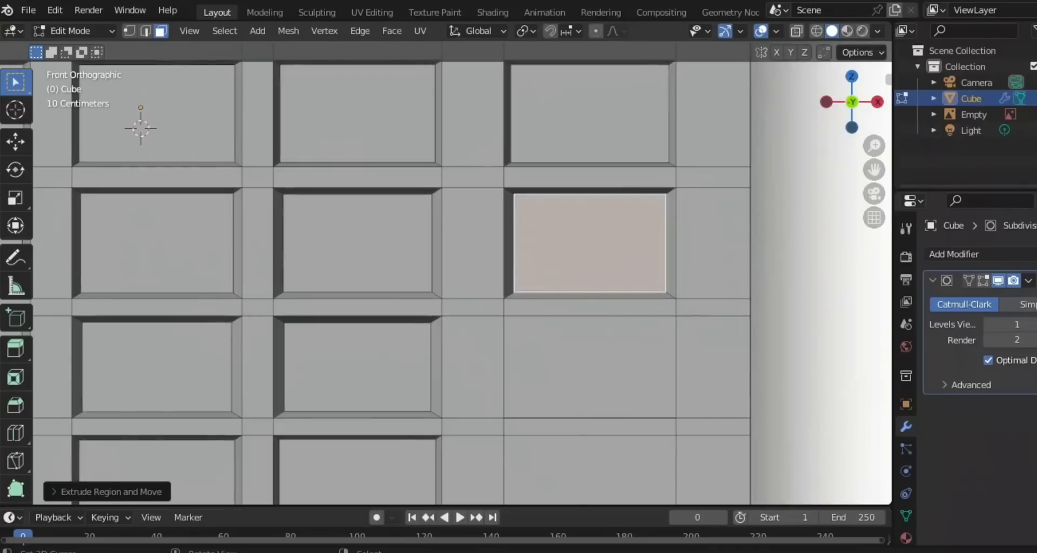
right_click(538, 283)
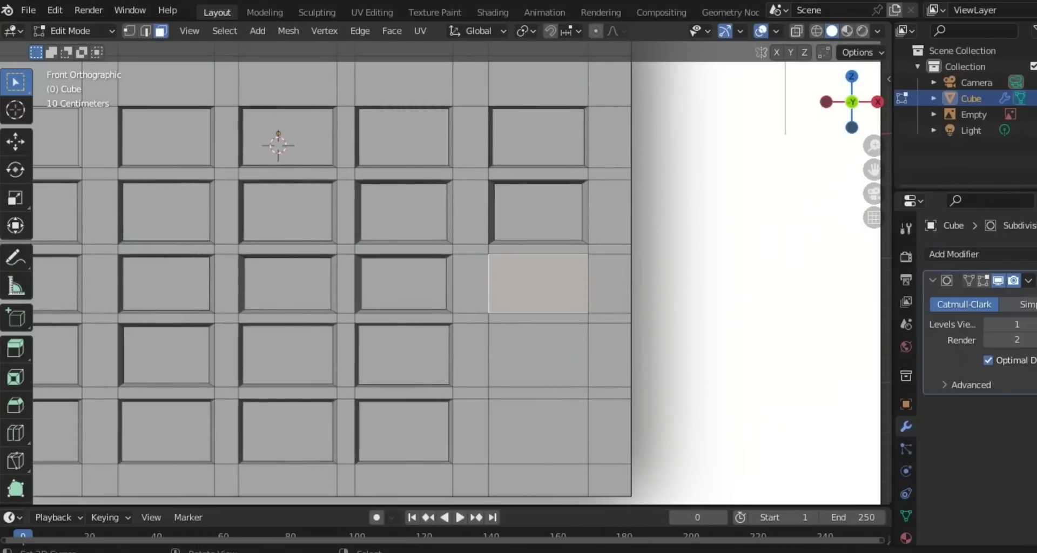
key("KP_3")
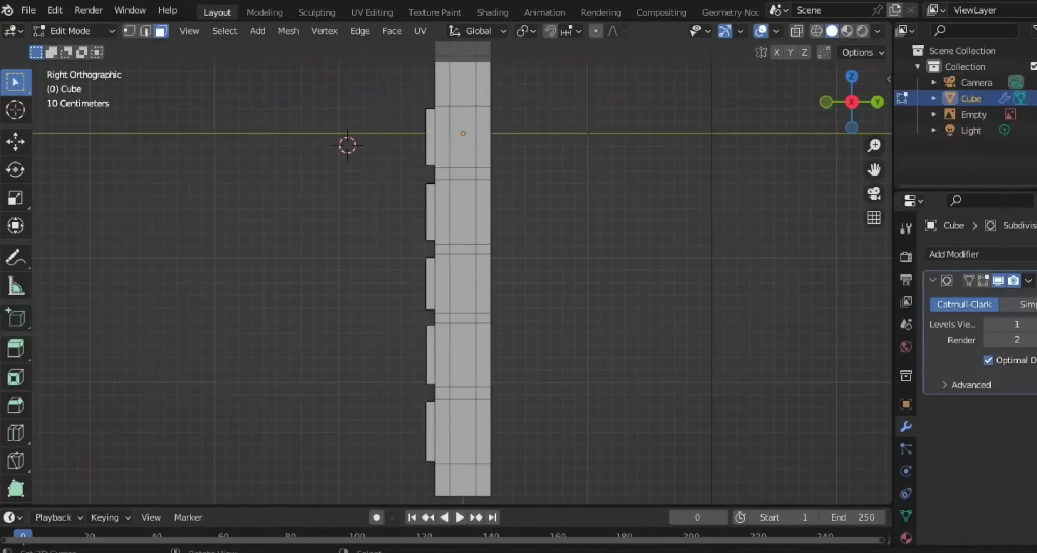
scroll(456, 270, "up", 6)
key("z")
key("z")
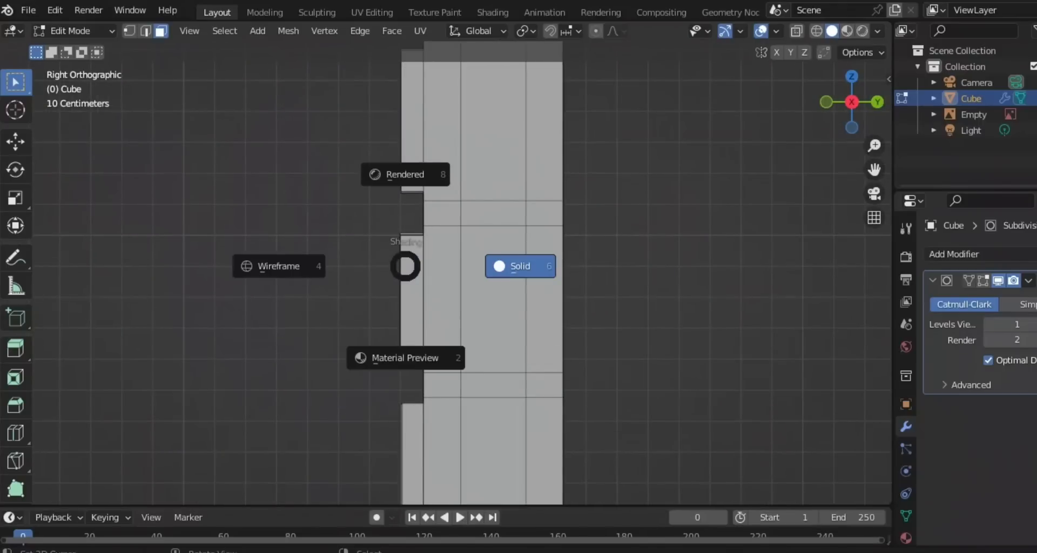
left_click(279, 266)
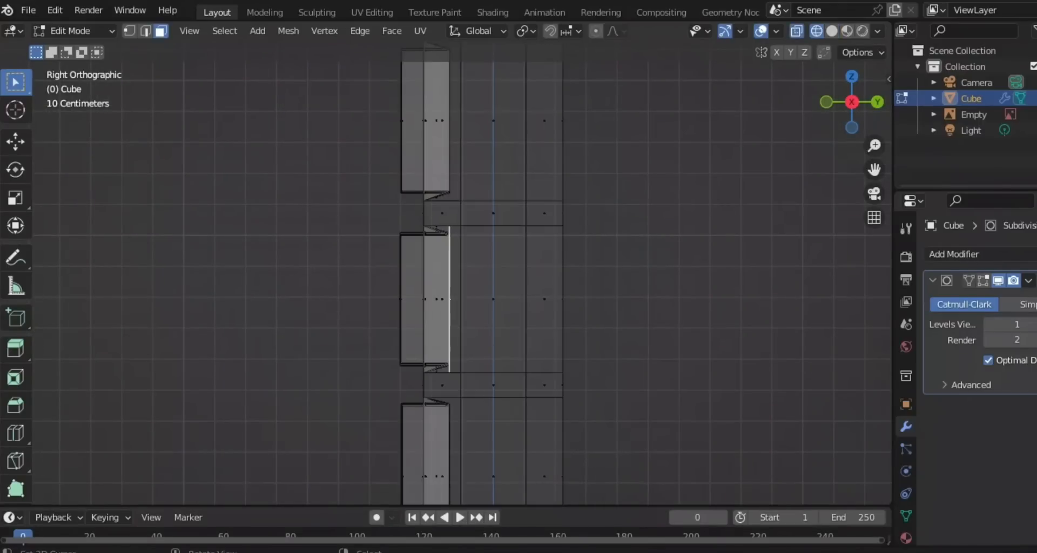
key("s")
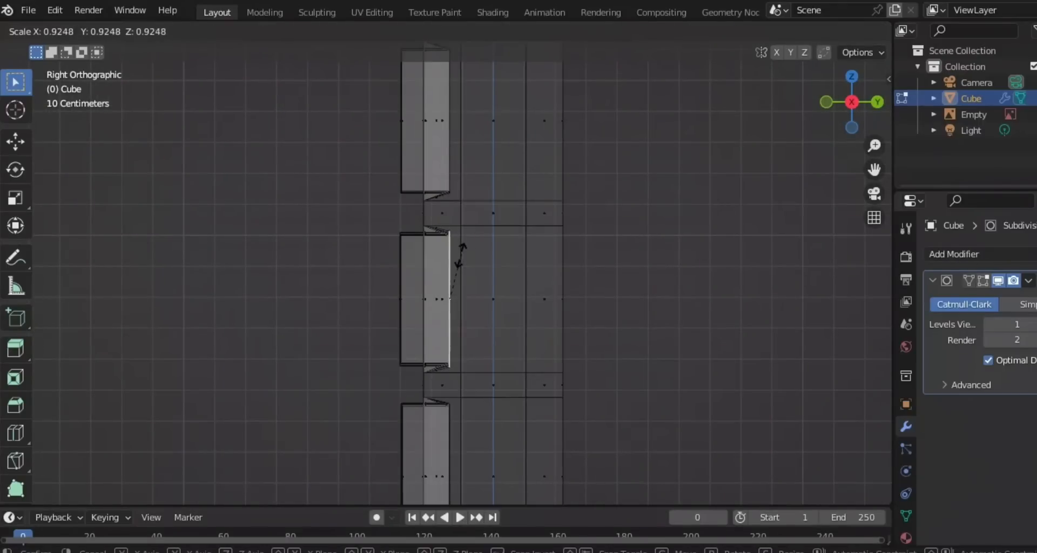
left_click(456, 256)
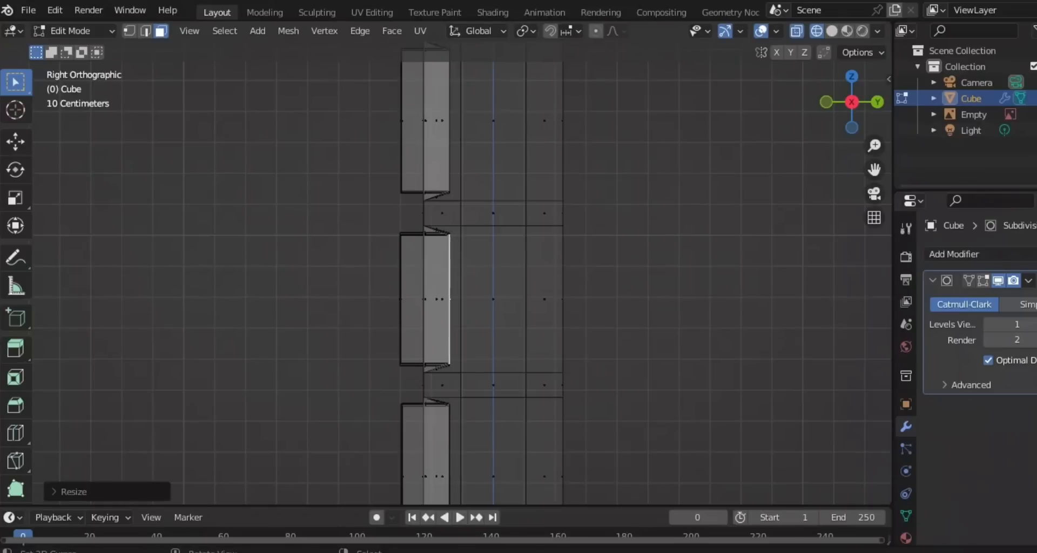
Extrude the "−" button face outward until it is level with the neighbouring raised buttons.
key("e")
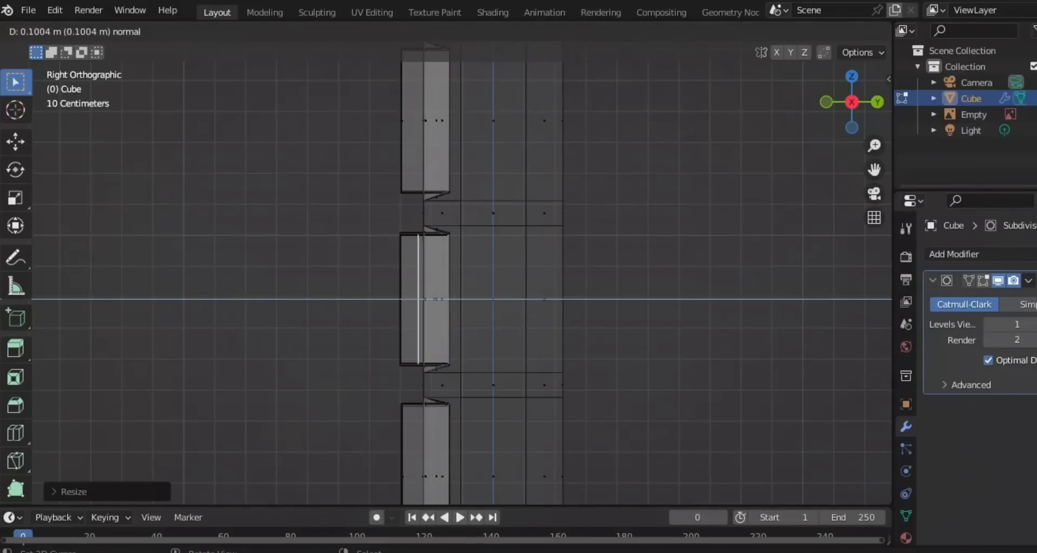
key("Return")
scroll(445, 273, "down", 4)
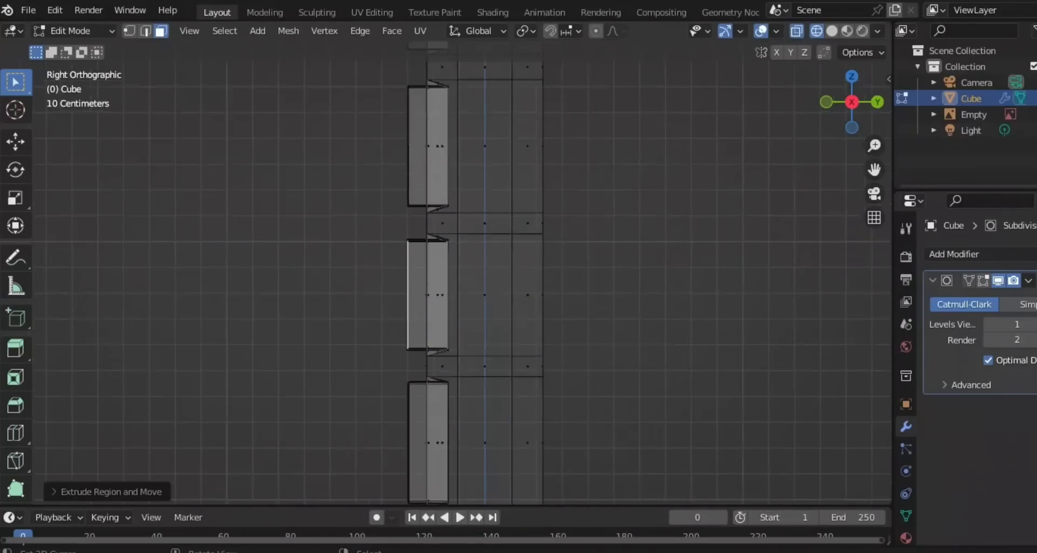
Select the three stacked faces that make up the tall "+" button at the bottom of the fifth column.
key("KP_1")
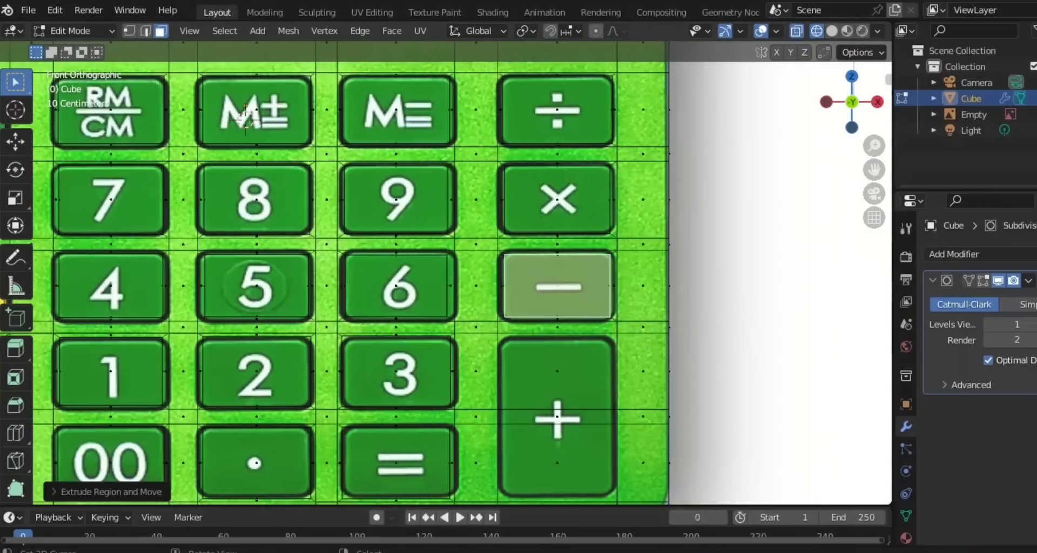
scroll(542, 344, "down", 2)
scroll(542, 344, "up", 2)
key("z")
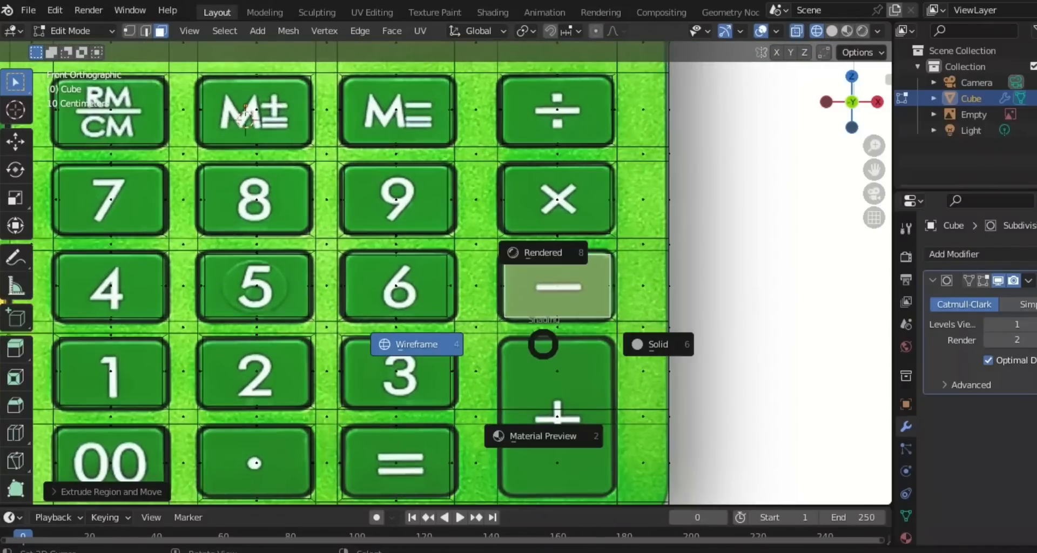
left_click(658, 344)
right_click(557, 371)
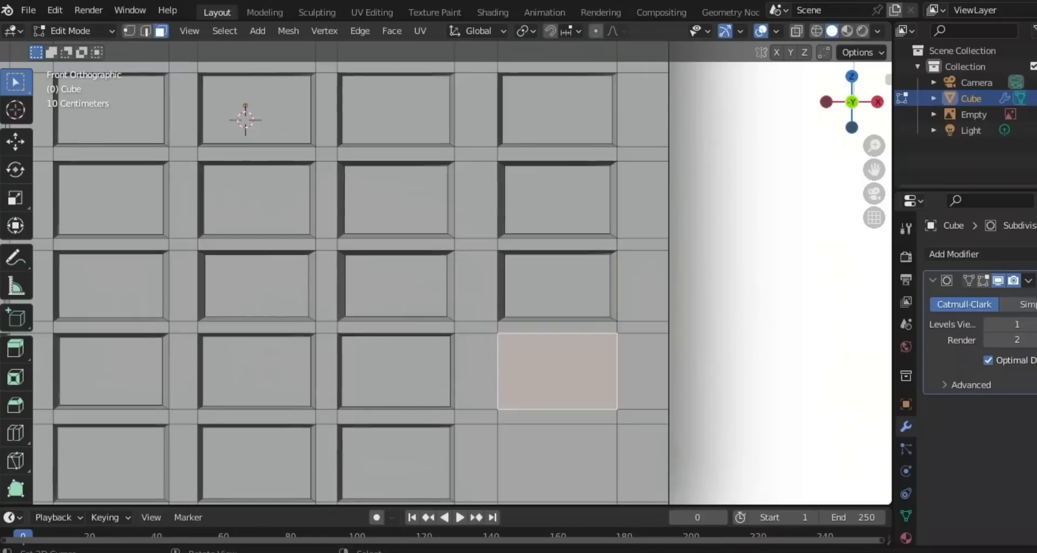
right_click(557, 417, "shift")
right_click(557, 463, "shift")
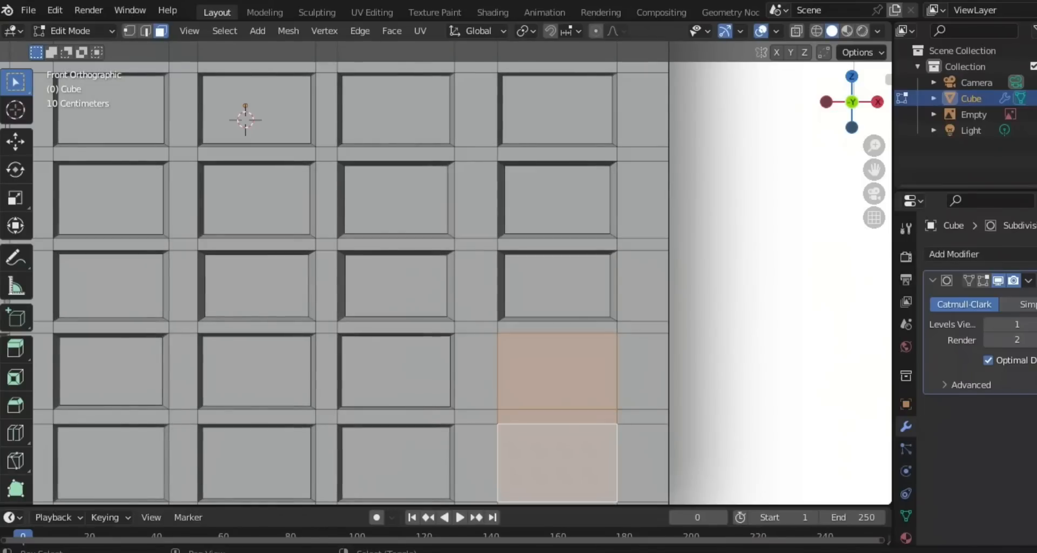
scroll(557, 463, "down", 3)
scroll(463, 283, "up", 2)
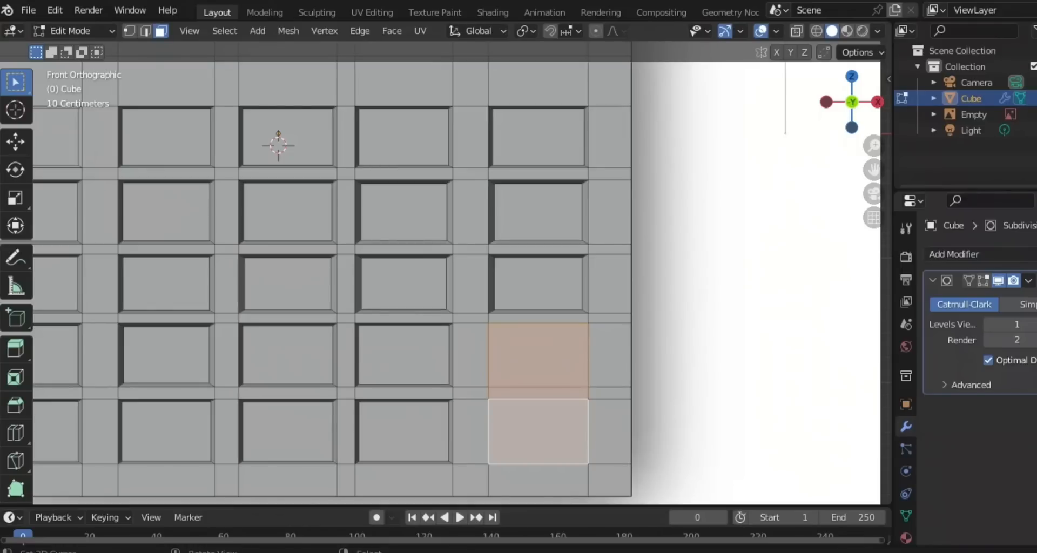
Extrude the "+" button faces inward about 0.083 m in the wireframe side view to match the depth of the other button recesses.
middle_click_drag(540, 356, 338, 342)
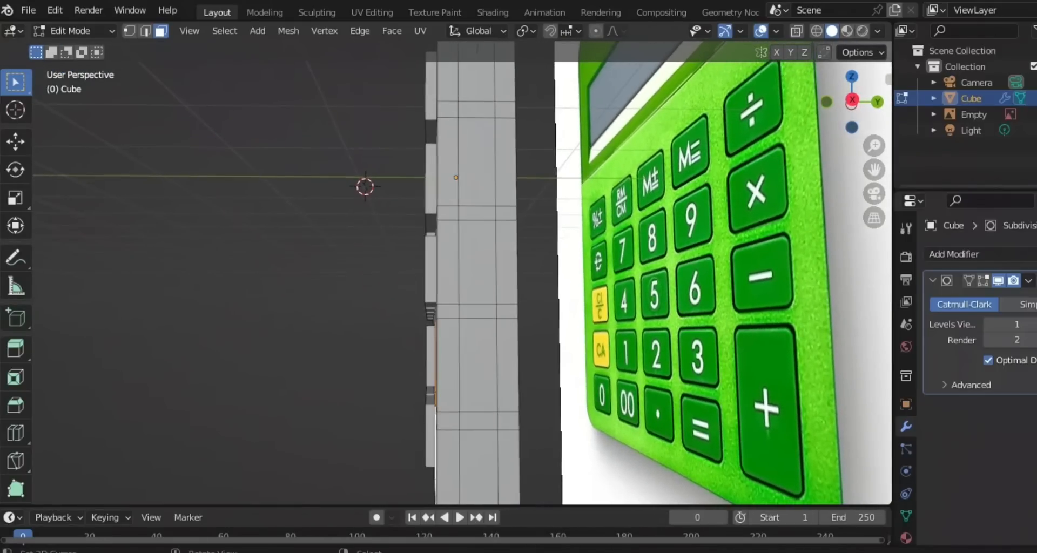
key("KP_3")
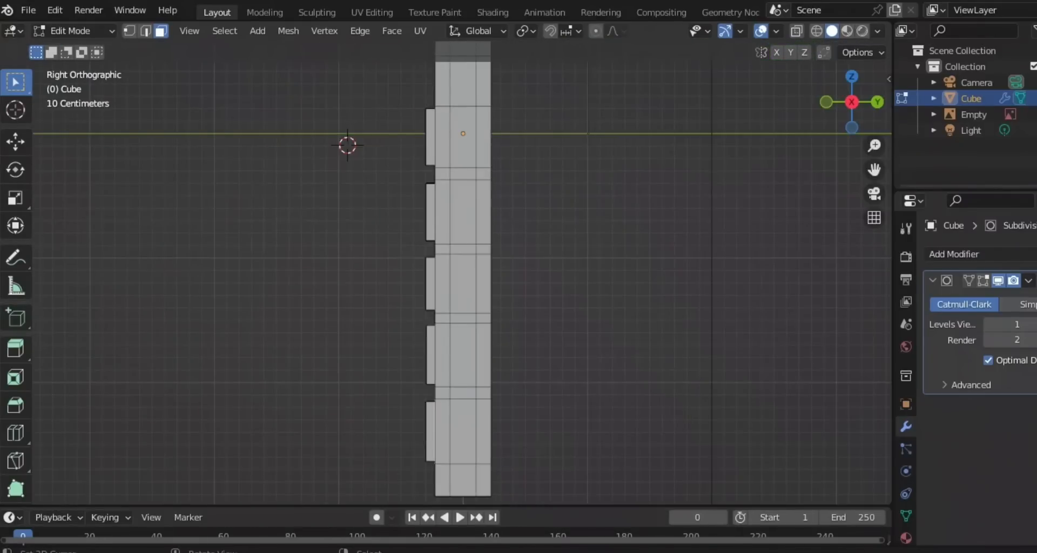
scroll(443, 267, "up", 3)
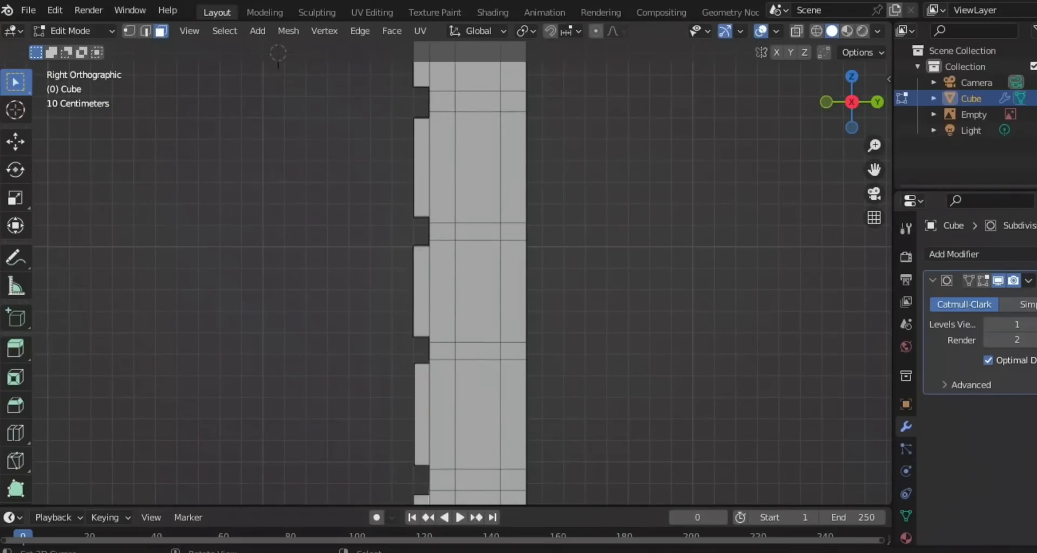
key("z")
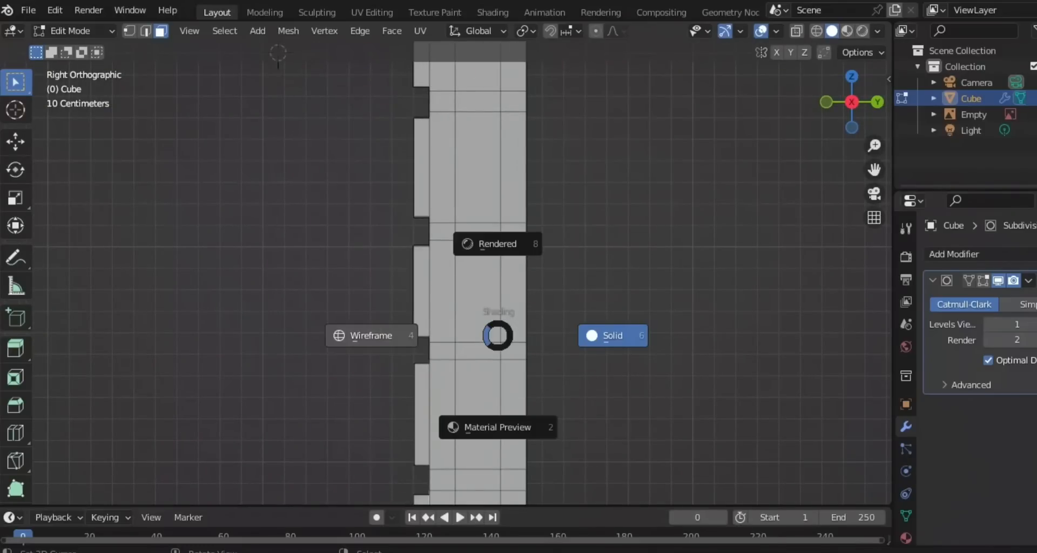
key("4")
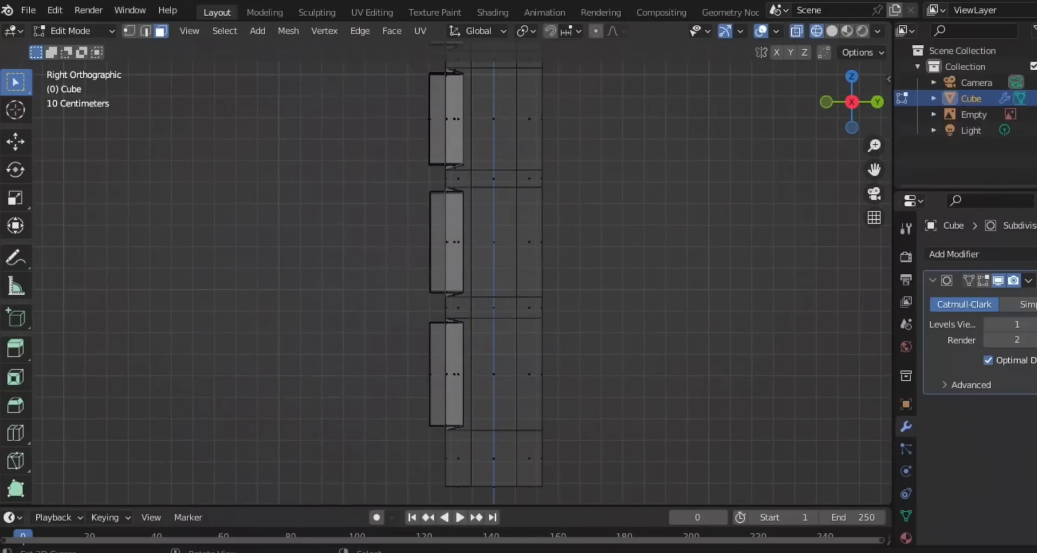
middle_click_drag(444, 287, 446, 250, "shift")
scroll(446, 265, "up", 1)
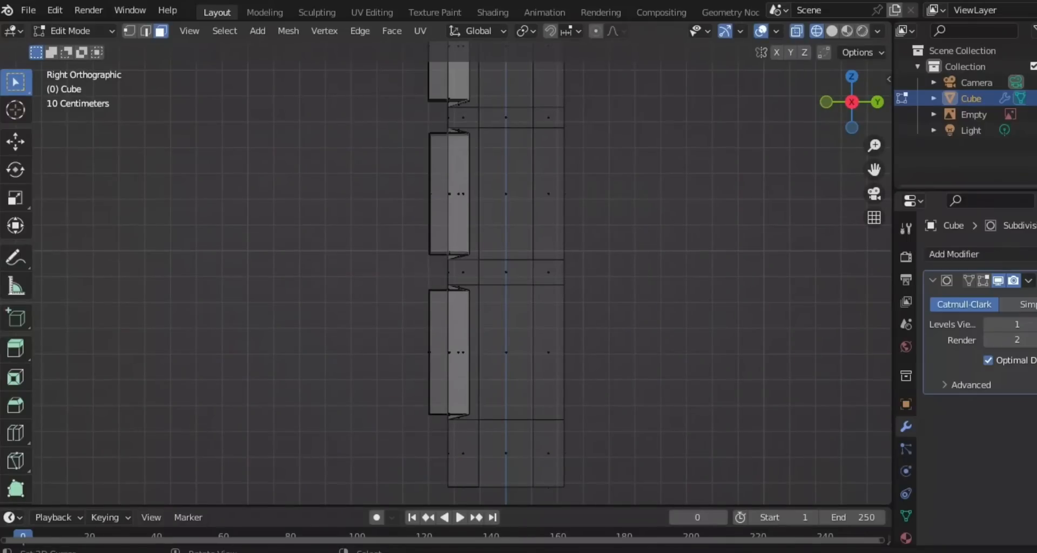
key("e")
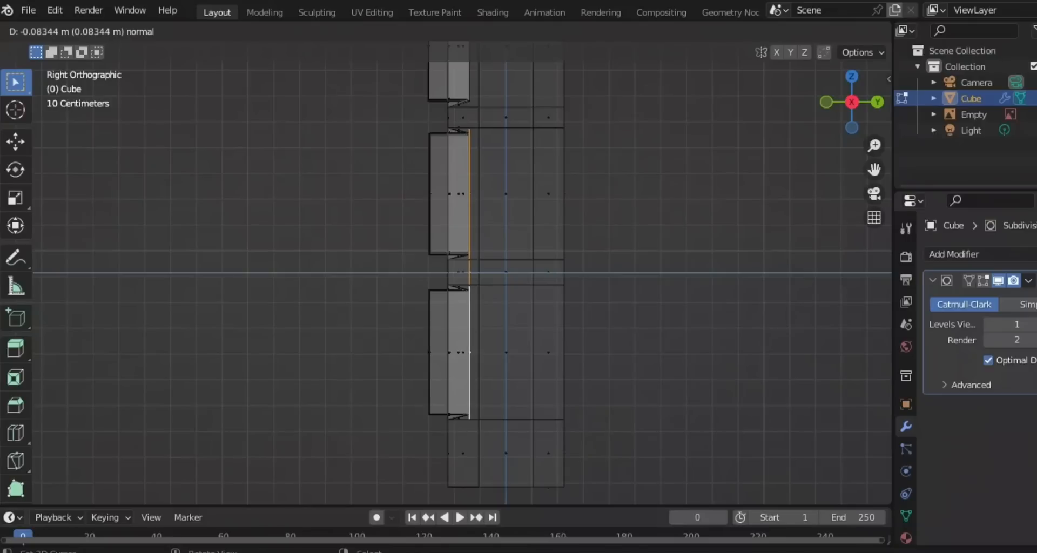
key("Return")
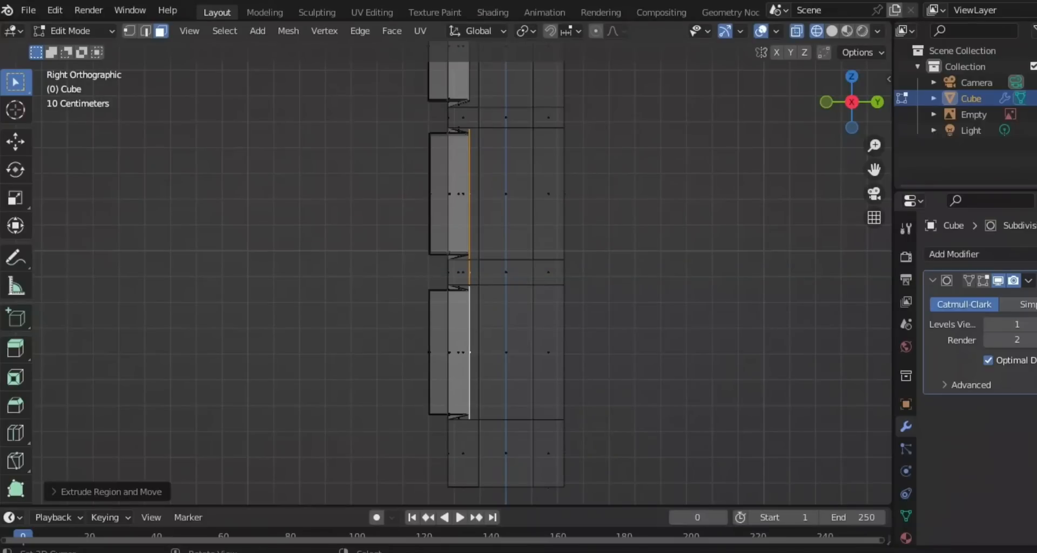
Scale the recessed "+" button faces to about 0.96 and extrude them outward about 0.15 m to match the neighbouring raised buttons.
key("s")
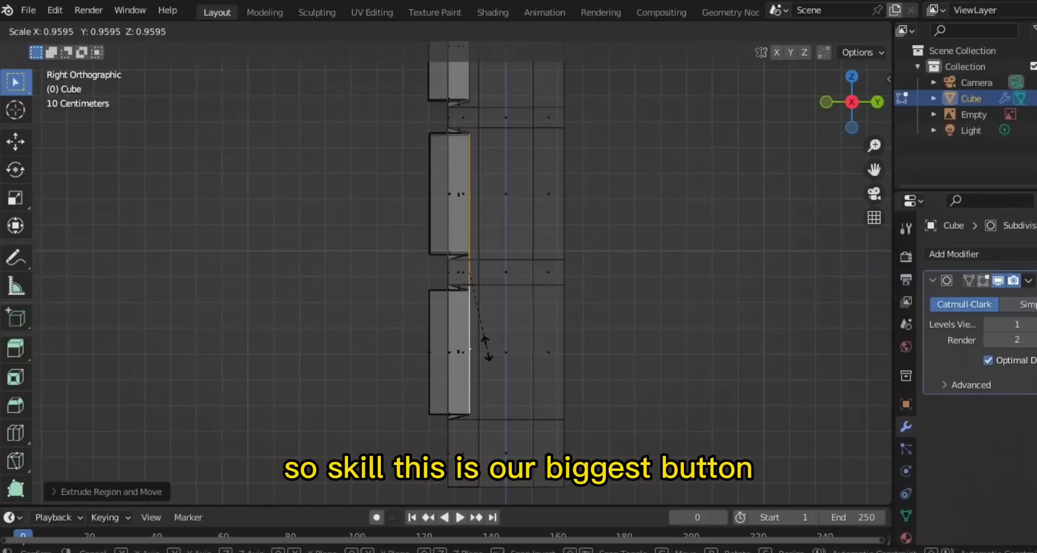
left_click(486, 351)
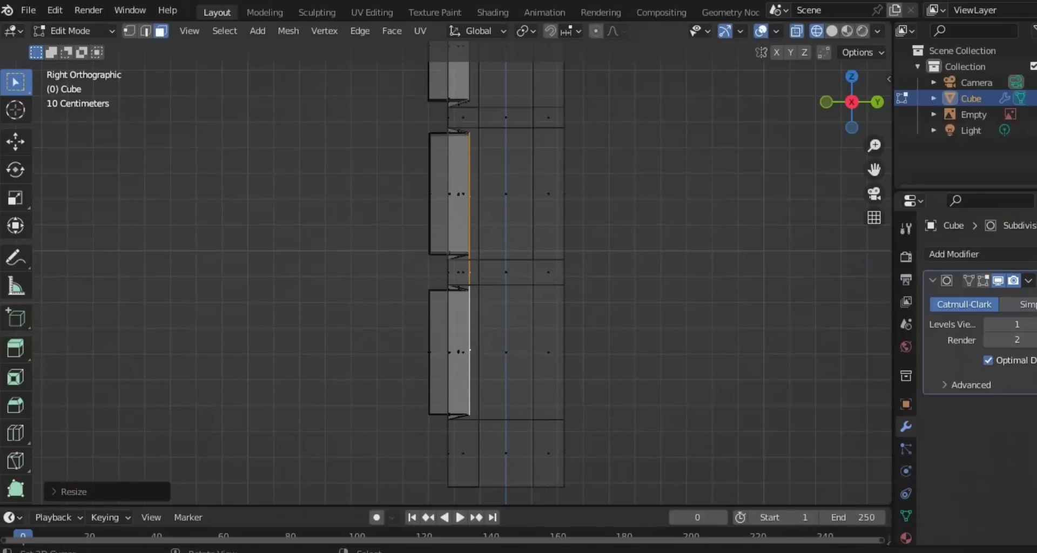
key("e")
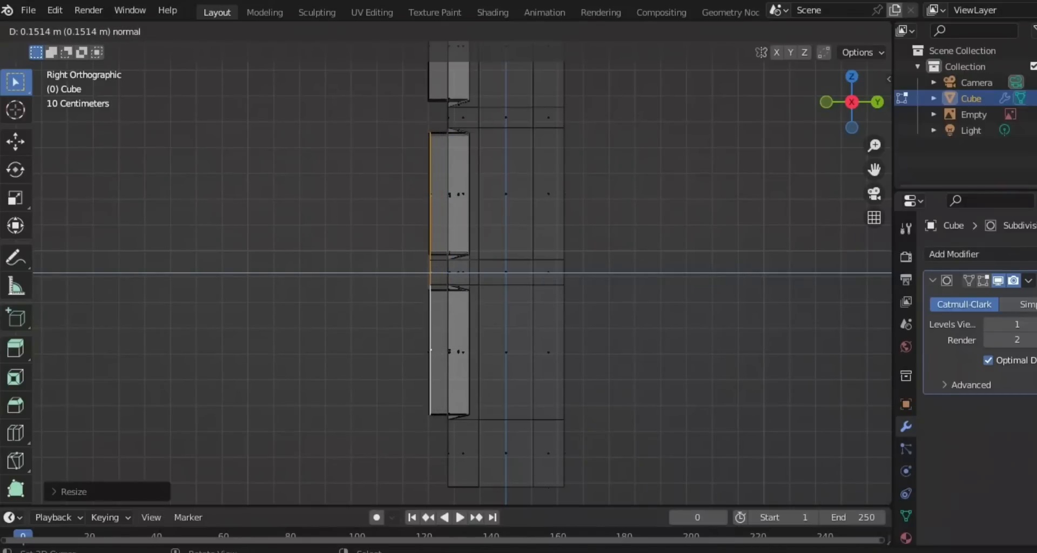
key("Return")
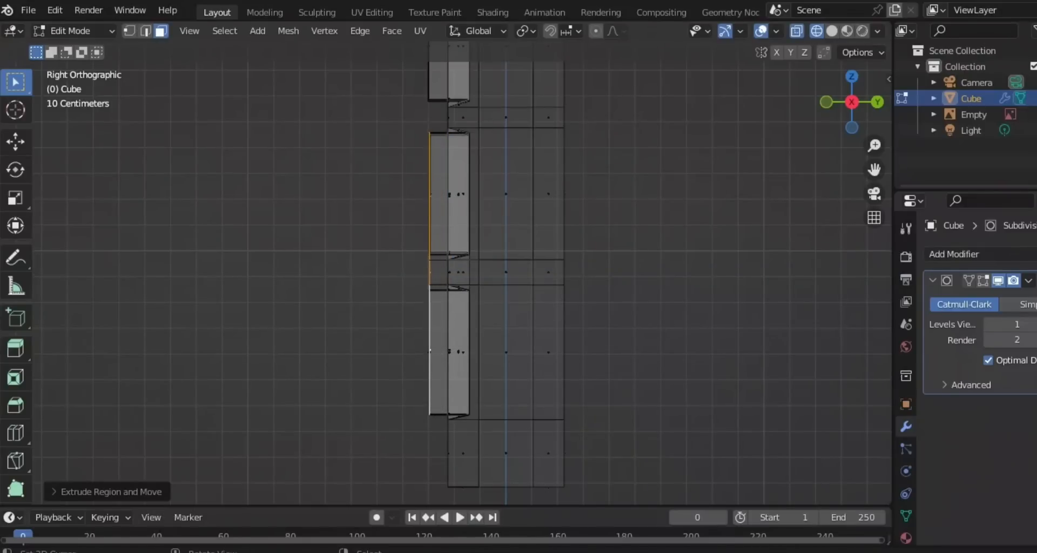
Examine the raised button grid in solid shading, from the front and at an angle.
middle_click_drag(481, 201, 592, 204)
key("z")
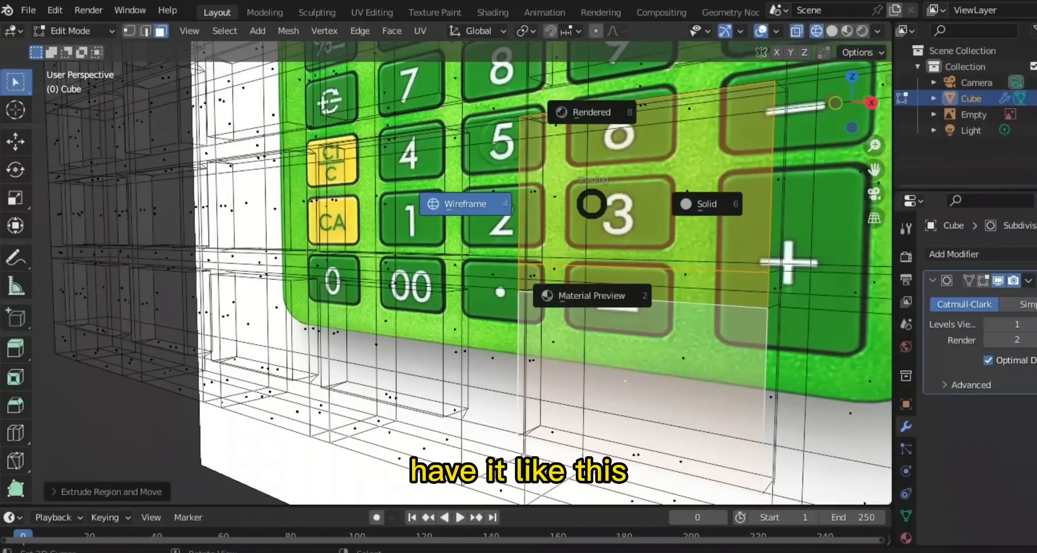
left_click(702, 204)
scroll(702, 204, "down", 4)
mouse_move(702, 204)
middle_mouse_down()
mouse_move(772, 243)
mouse_move(827, 232)
mouse_move(778, 251)
mouse_move(759, 189)
mouse_move(761, 205)
middle_mouse_up()
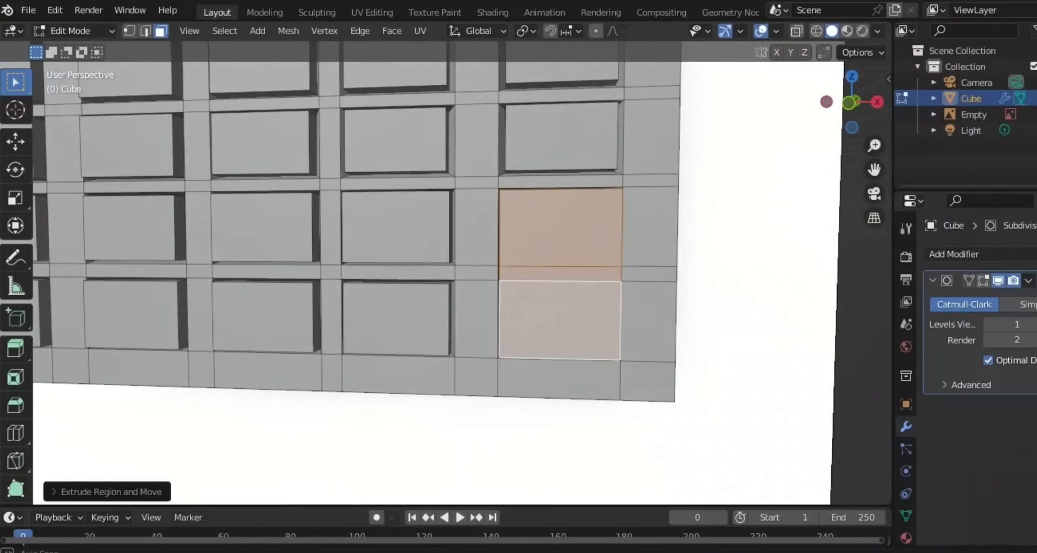
key("KP_1")
scroll(462, 273, "down", 4)
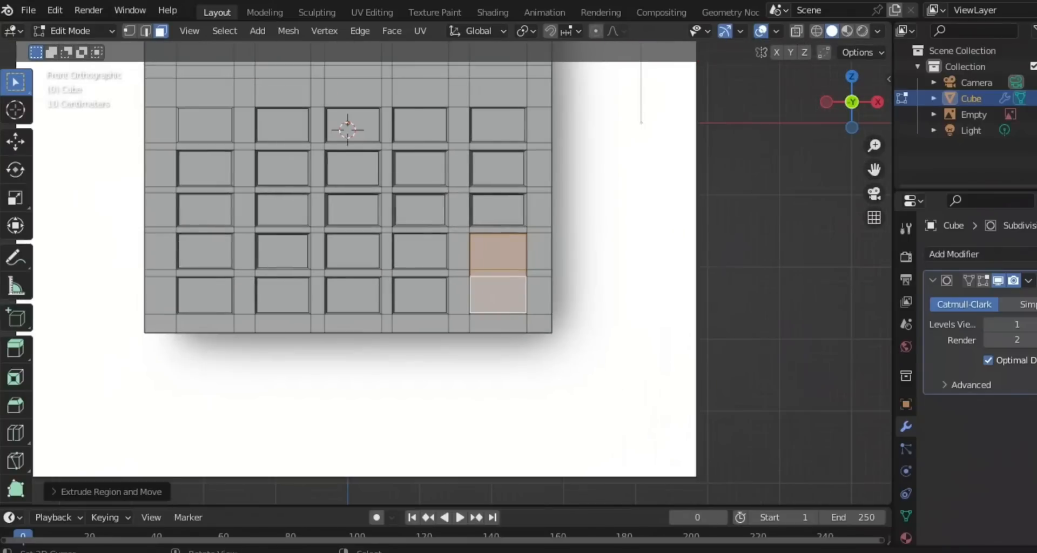
scroll(446, 273, "down", 2)
scroll(446, 273, "down", 3)
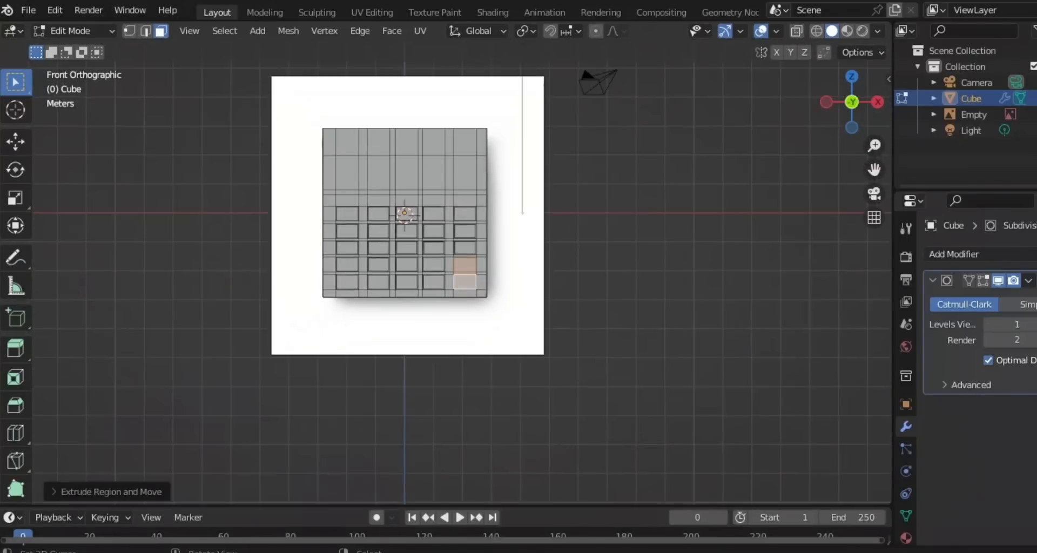
scroll(445, 273, "up", 2)
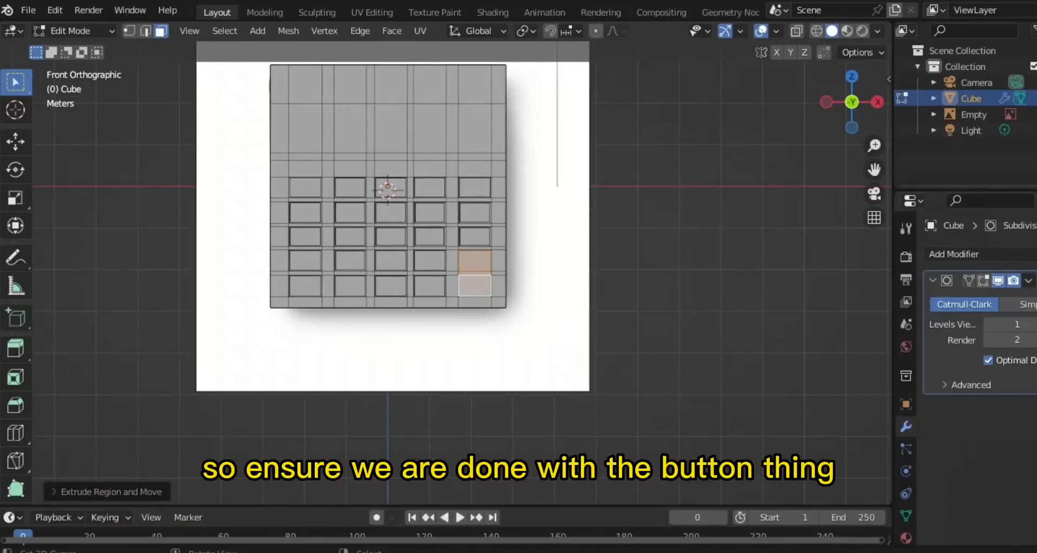
scroll(445, 273, "up", 1)
scroll(446, 273, "down", 2)
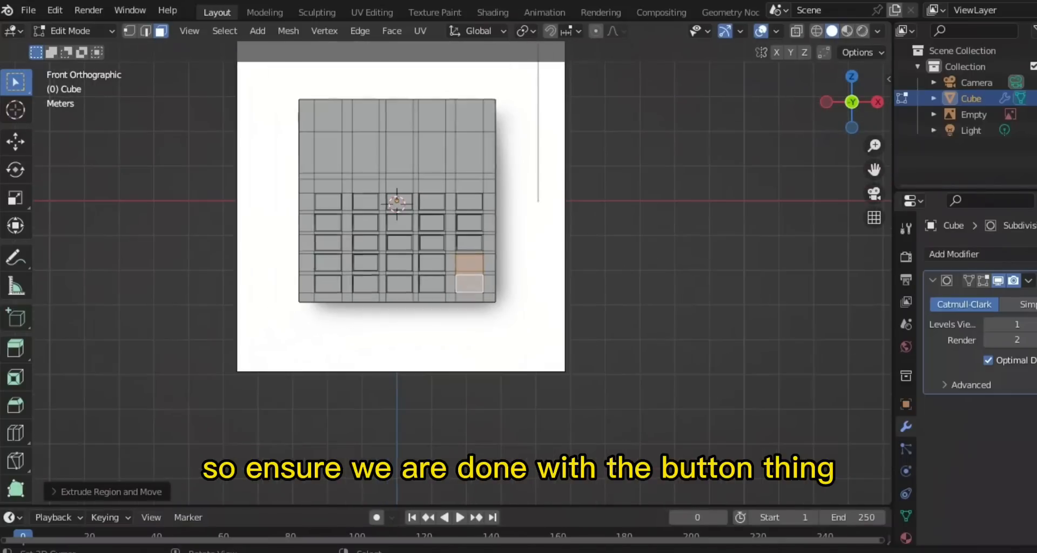
scroll(443, 273, "up", 2)
scroll(445, 273, "down", 1)
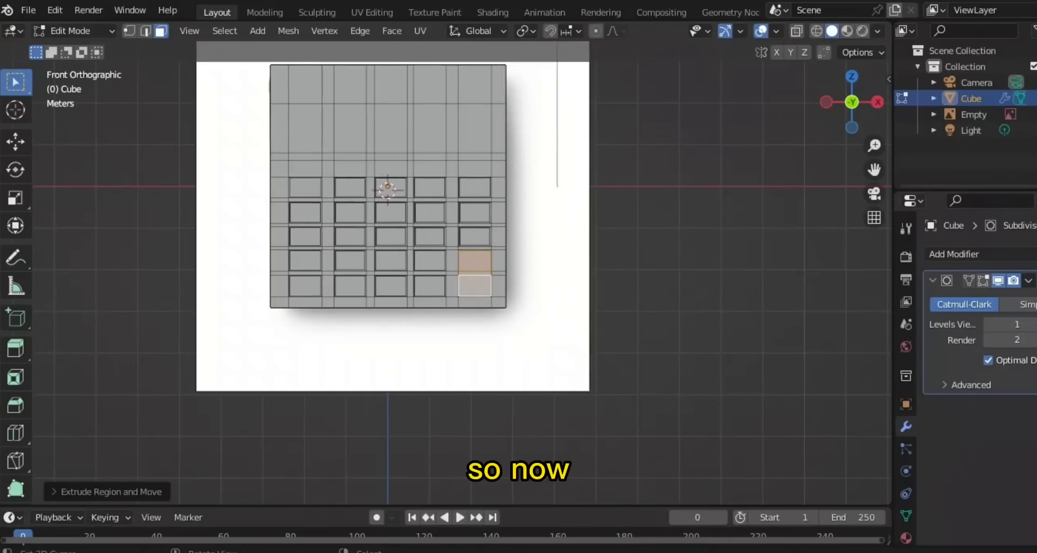
middle_click_drag(476, 270, 489, 294)
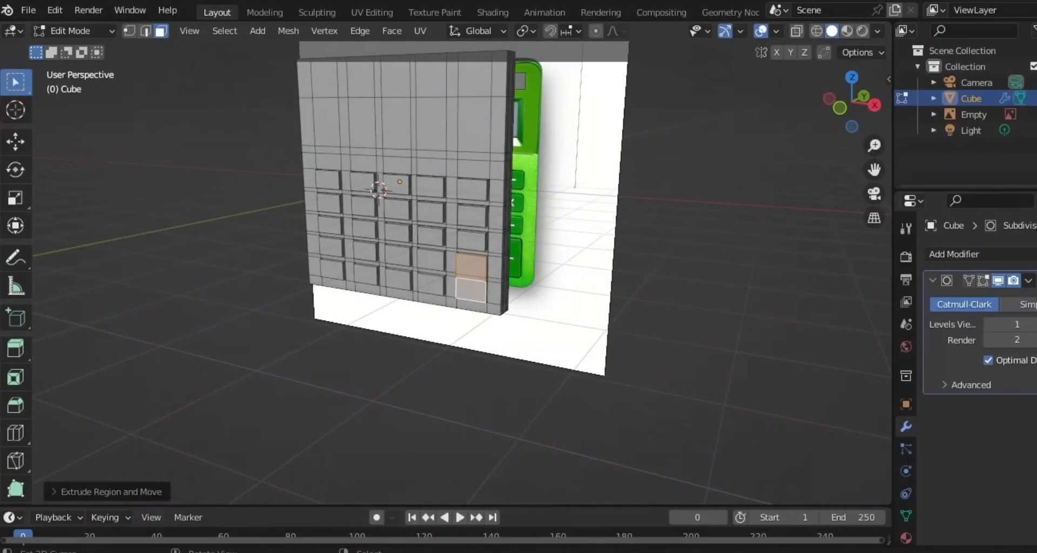
Select the full row of front faces covering the calculator's display area, just above the button section.
right_click(498, 125)
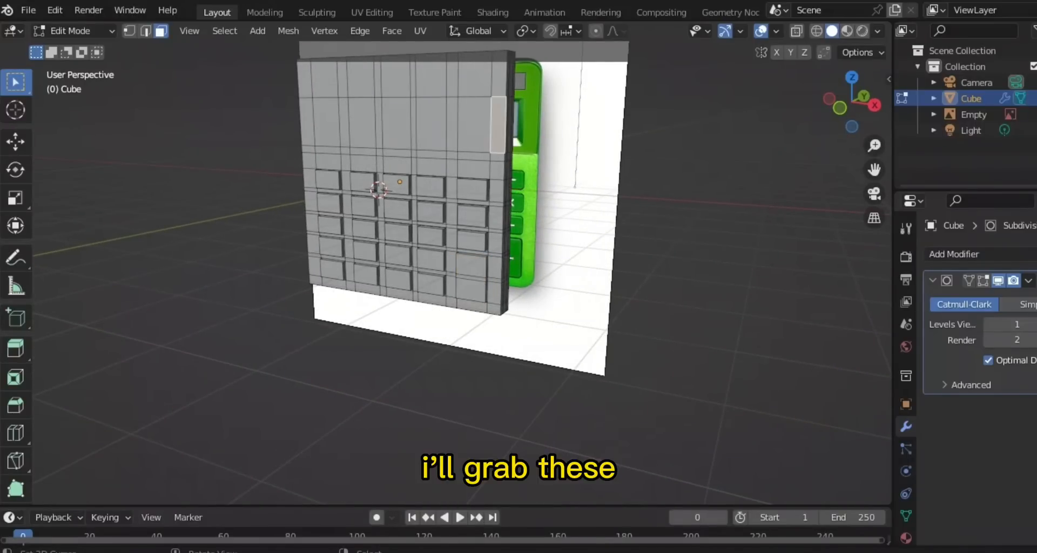
right_click(474, 125)
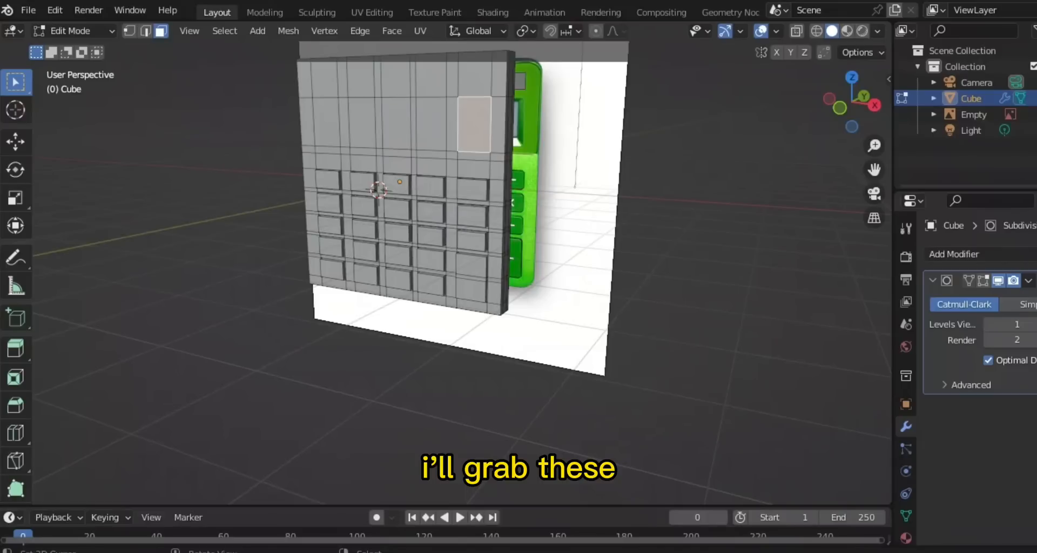
right_click(497, 125, "shift")
right_click(430, 124, "shift")
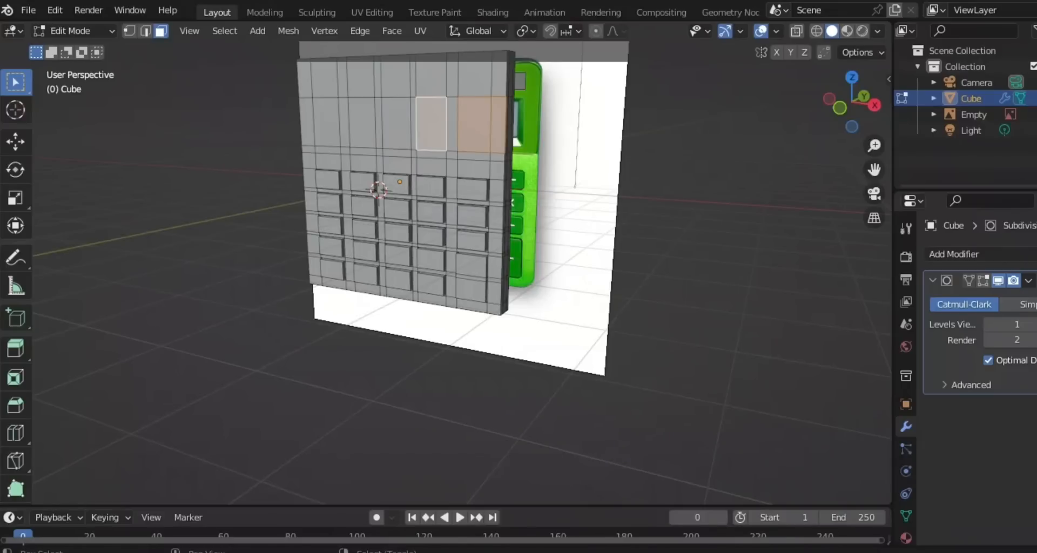
right_click(452, 125, "shift")
right_click(414, 125, "shift")
right_click(397, 123, "shift")
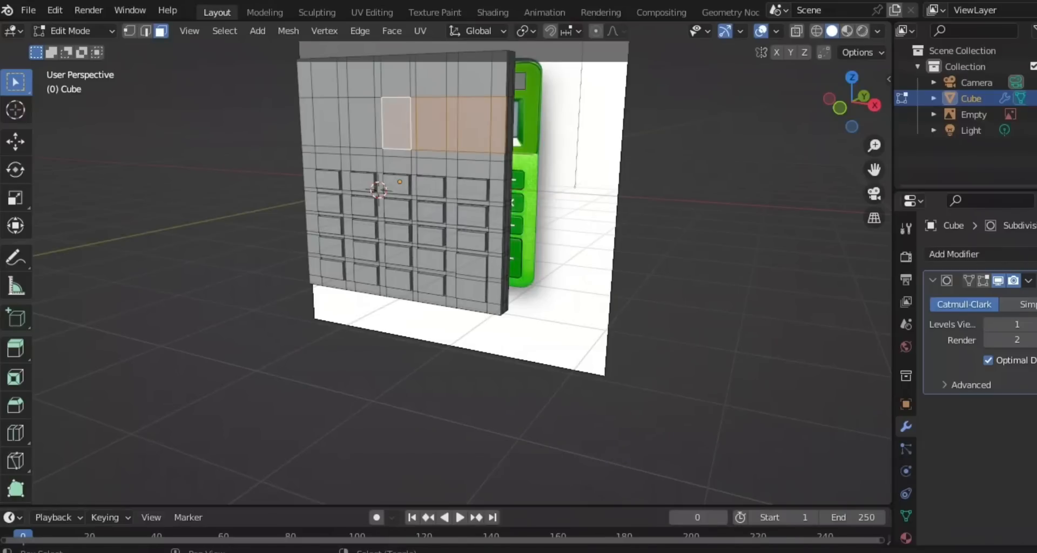
right_click(379, 124, "shift")
right_click(365, 123, "shift")
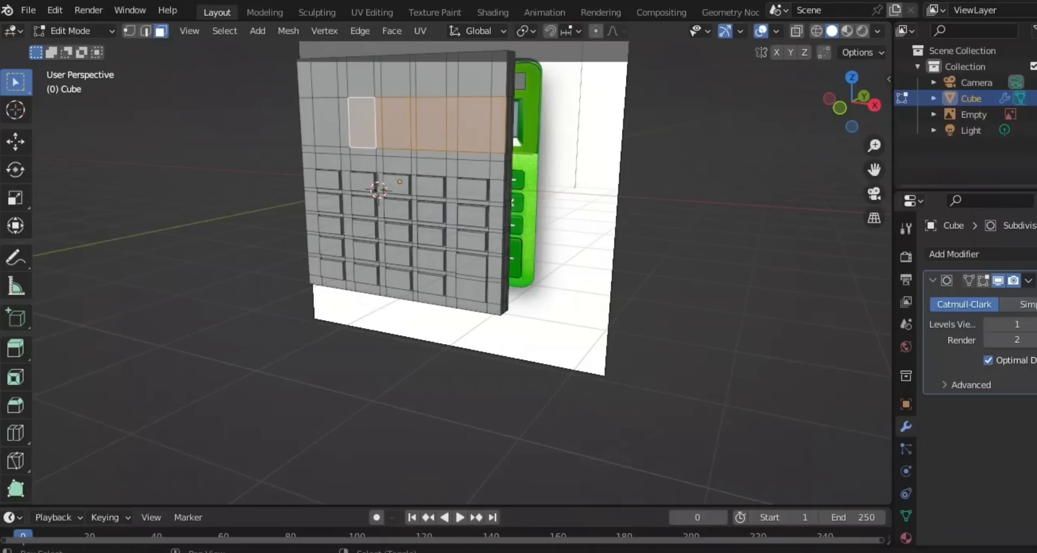
right_click(344, 122, "shift")
right_click(326, 122, "shift")
right_click(305, 122, "shift")
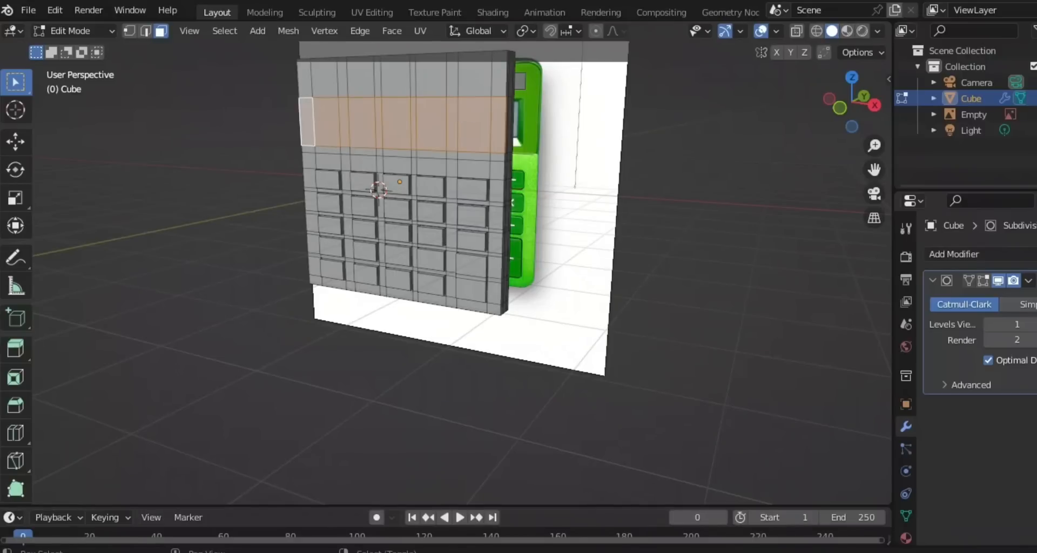
Add the entire uppermost row of front faces above the display row to the selection.
right_click(305, 78, "shift")
right_click(324, 79, "shift")
right_click(341, 79, "shift")
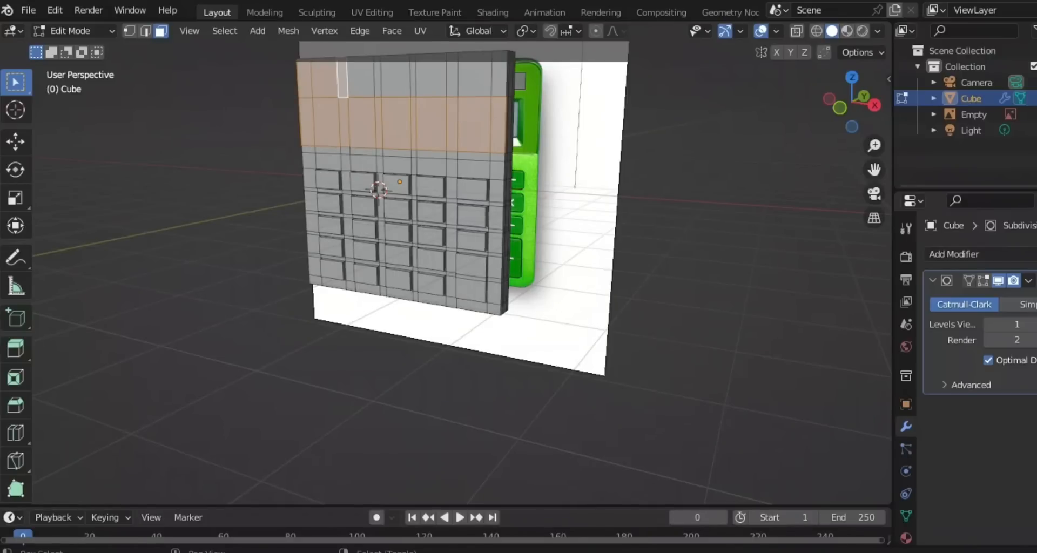
right_click(360, 79, "shift")
right_click(396, 79, "shift")
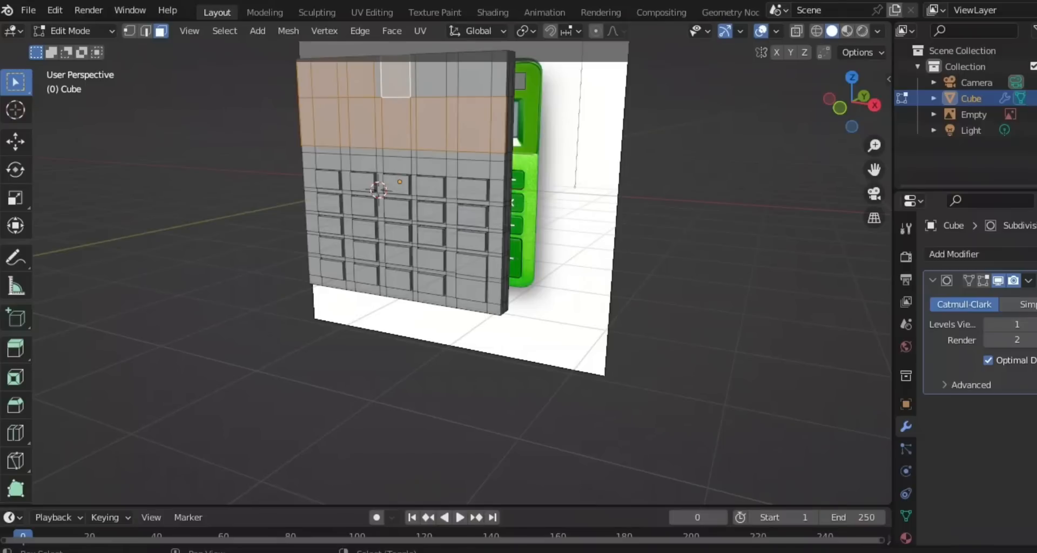
right_click(431, 79, "shift")
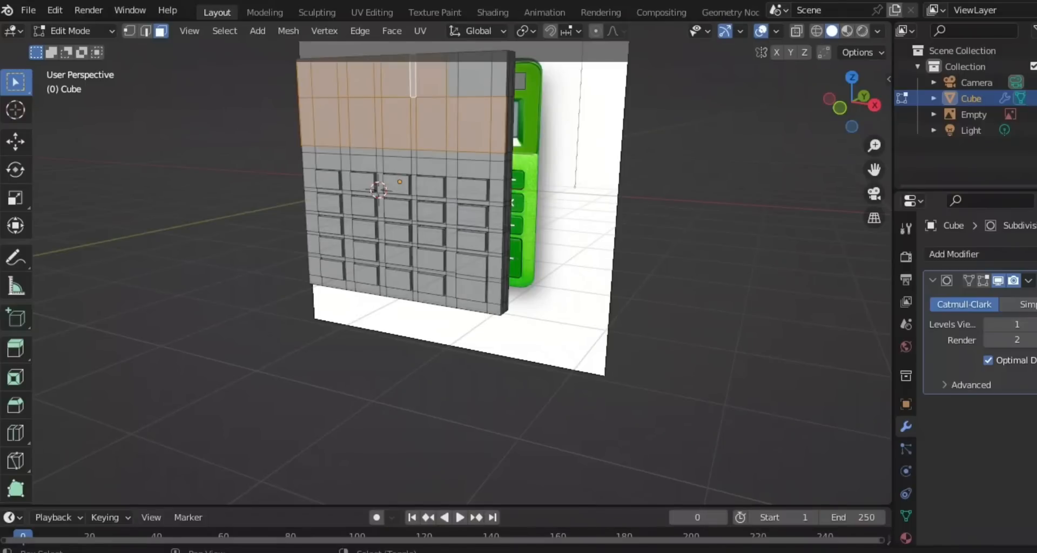
right_click(474, 79, "shift")
right_click(499, 79, "shift")
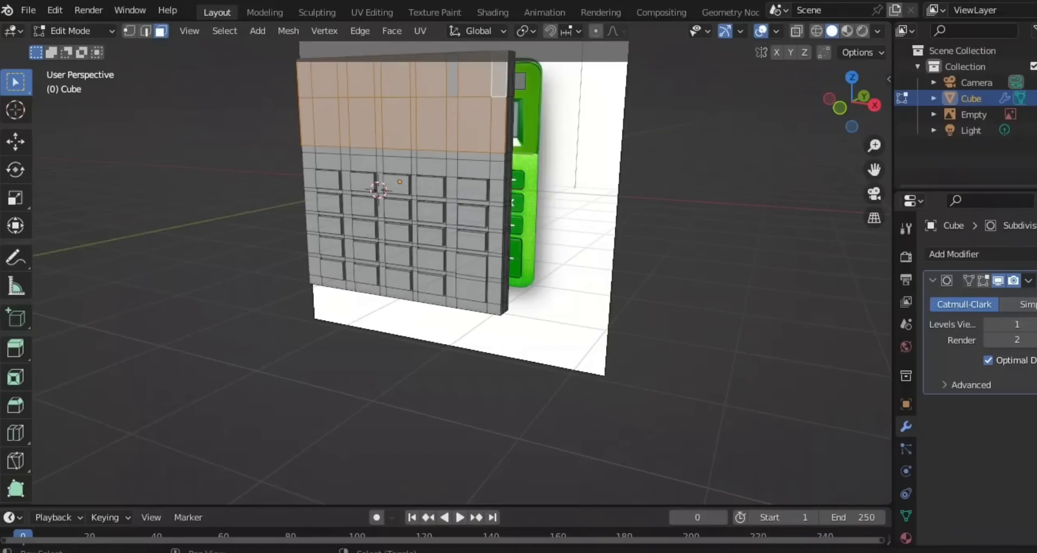
right_click(453, 79, "shift")
Add the two front-edge faces on the +X side of the screen section to the selection.
middle_click_drag(453, 79, 357, 89)
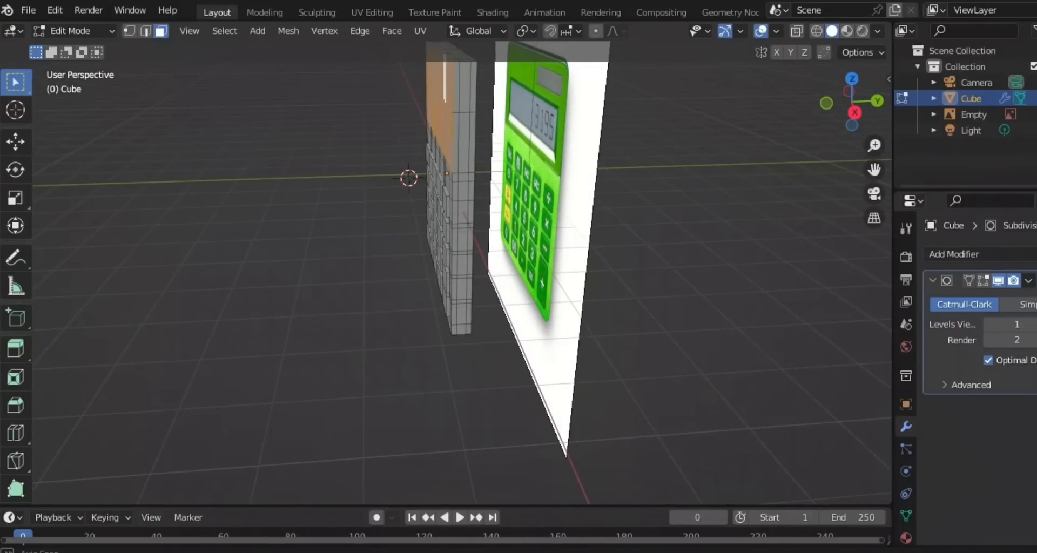
middle_click_drag(356, 90, 336, 169, "shift")
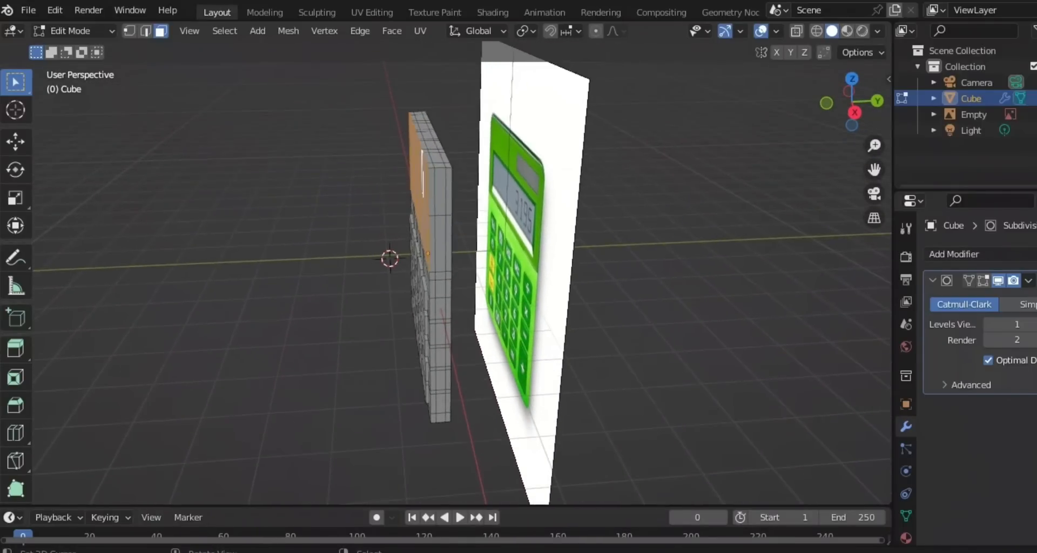
scroll(337, 169, "up", 3)
right_click(421, 208, "shift")
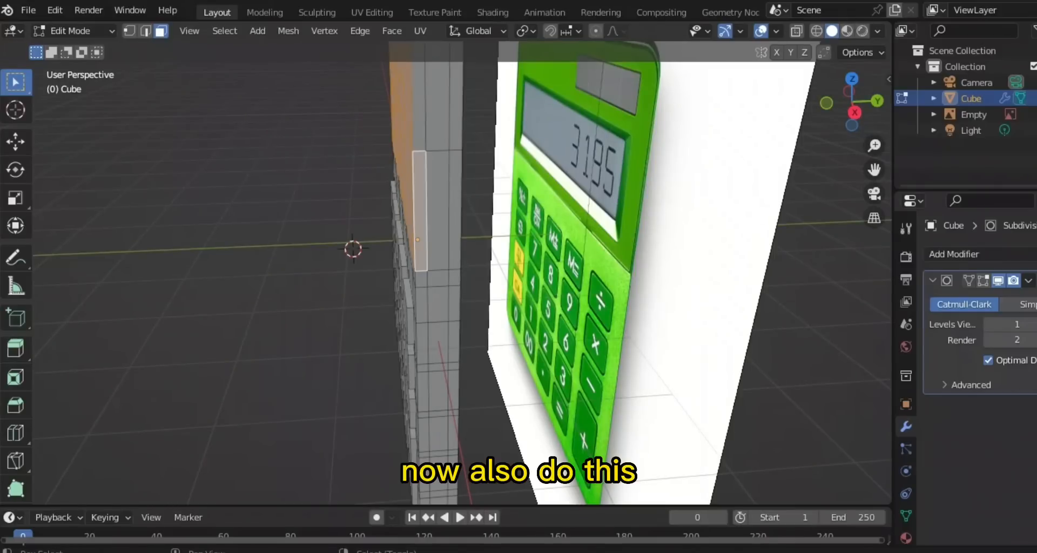
right_click(419, 111, "shift")
Extend the selection with every front-edge face along the top side of the calculator body, from one end to the other.
middle_click_drag(419, 111, 464, 195)
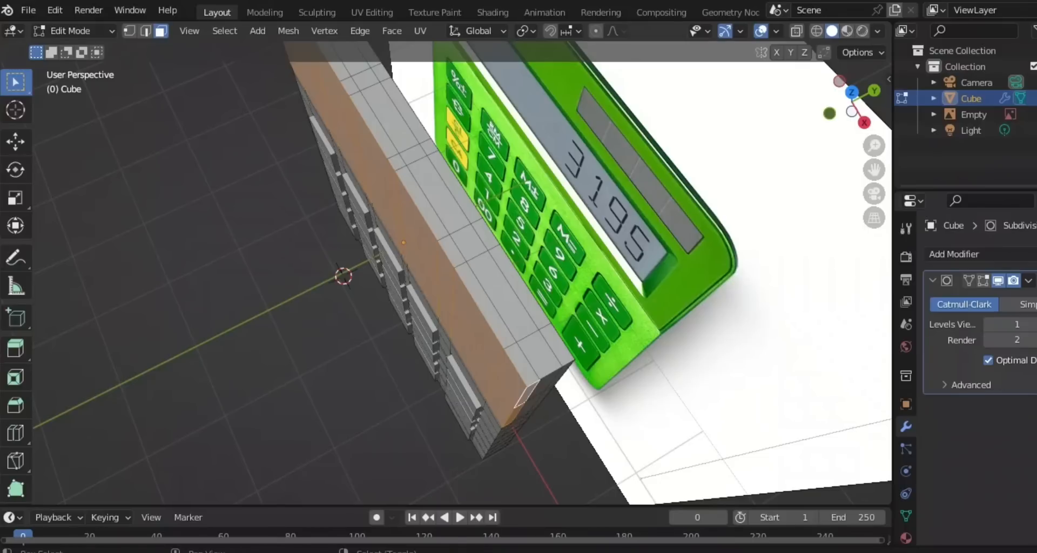
right_click(521, 365, "shift")
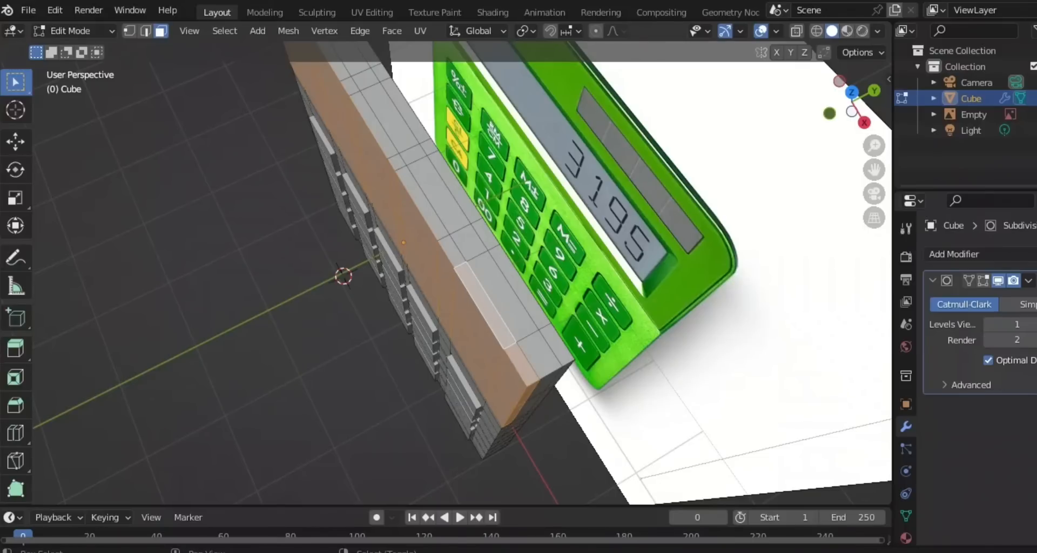
left_click(452, 251, "shift")
left_click(436, 195, "shift")
left_click(436, 195, "shift")
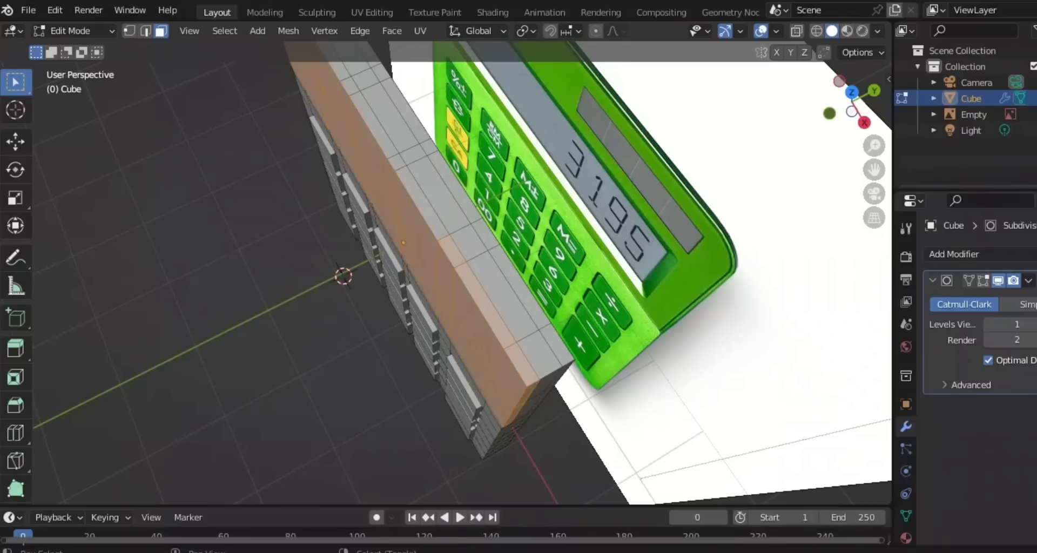
left_click(422, 203, "shift")
left_click(397, 162, "shift")
left_click(373, 125, "shift")
left_click(350, 85, "shift")
left_click(336, 64, "shift")
middle_click_drag(346, 102, 619, 91)
middle_click_drag(619, 125, 636, 58, "shift")
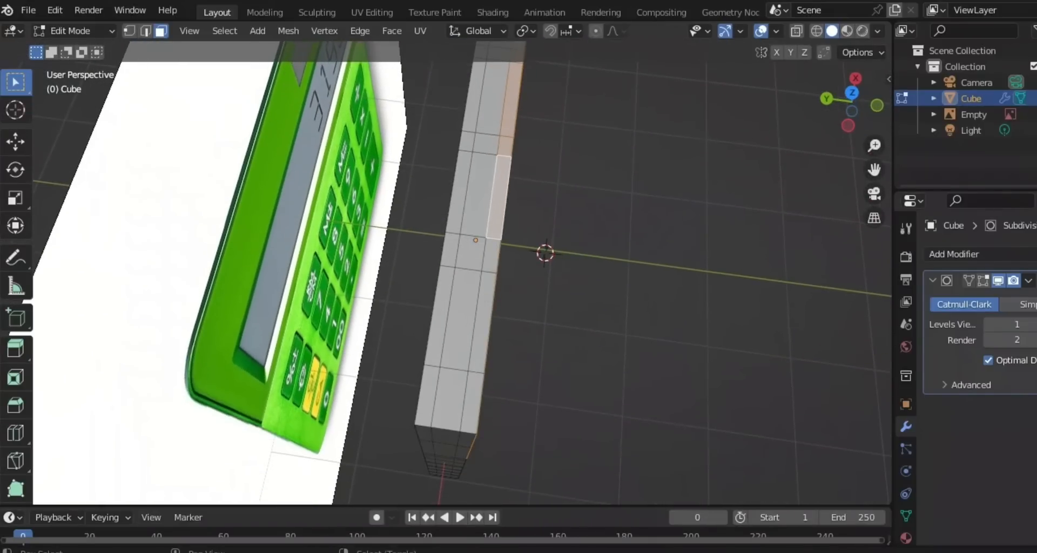
left_click(491, 255, "shift")
left_click(484, 321, "shift")
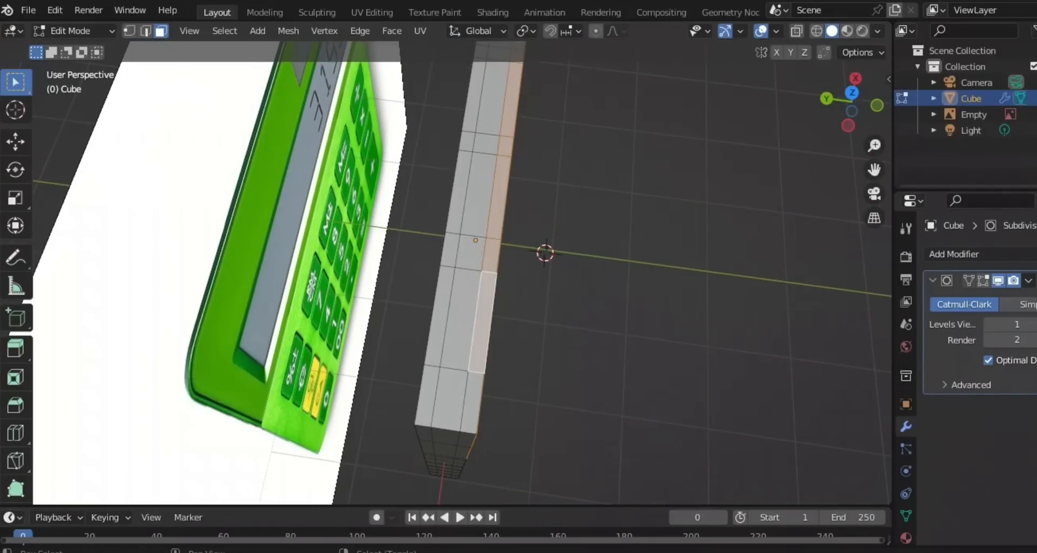
left_click(474, 400, "shift")
Add the two front-edge faces on the -X side of the screen section and show the body in right orthographic view.
middle_click_drag(476, 397, 475, 368)
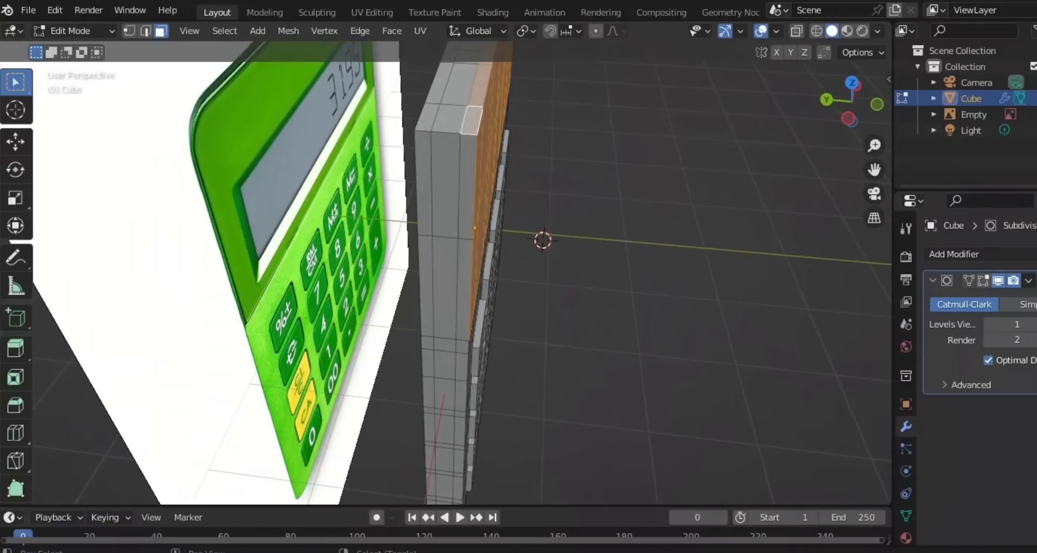
left_click(468, 180, "shift")
left_click(464, 289, "shift")
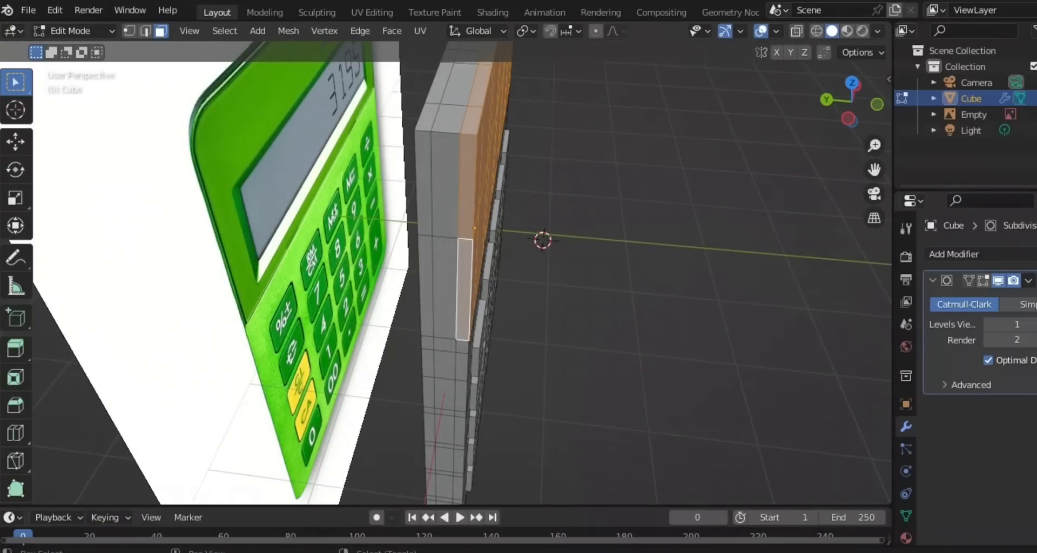
middle_click_drag(464, 292, 226, 492)
key("KP_3")
scroll(282, 248, "up", 2)
scroll(462, 284, "up", 2)
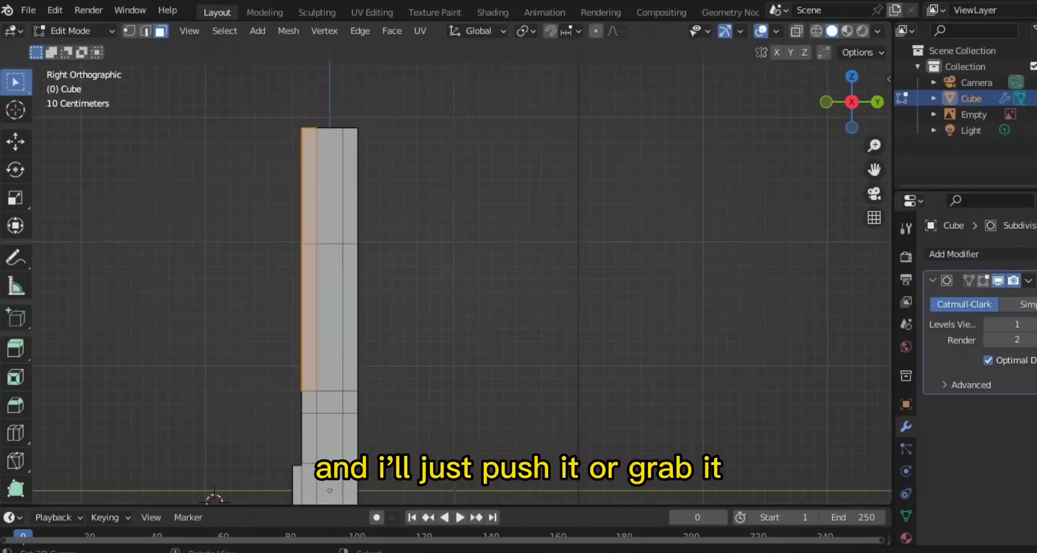
key("g")
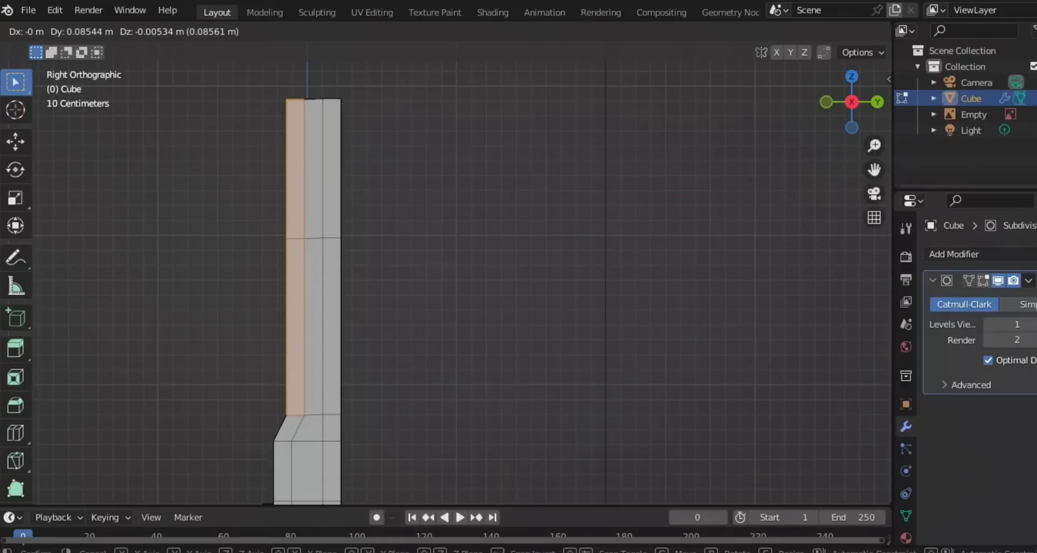
key("Escape")
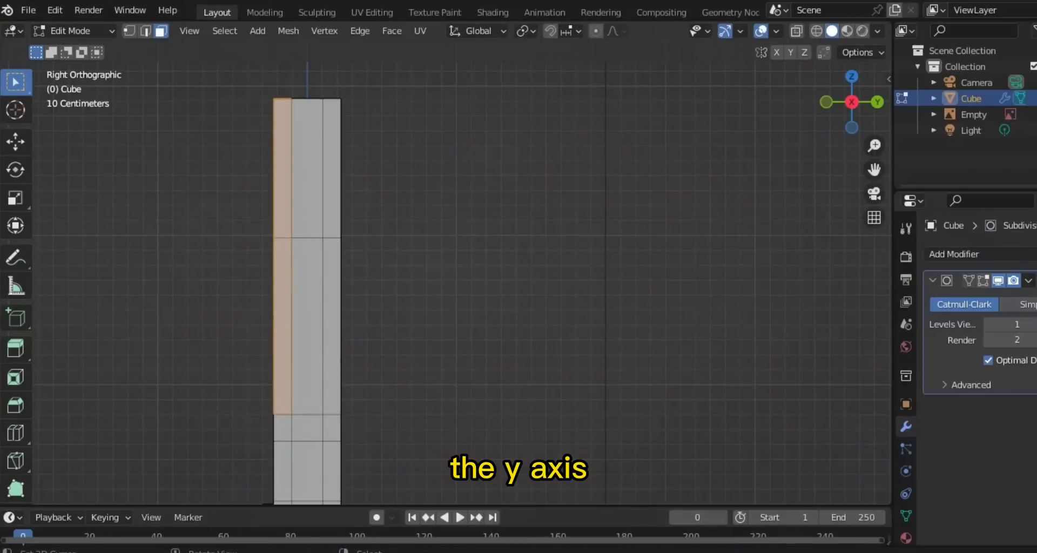
key("g")
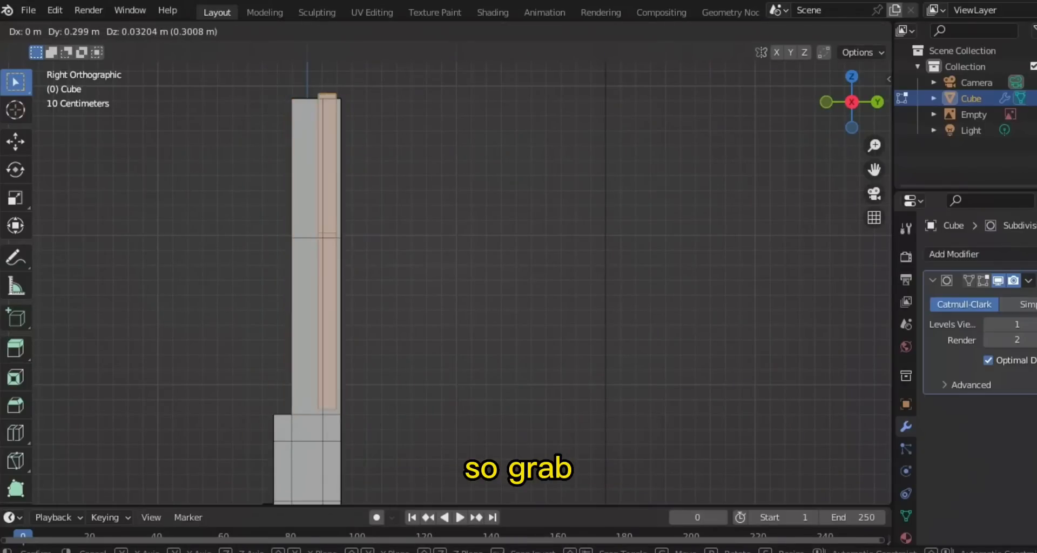
key("Escape")
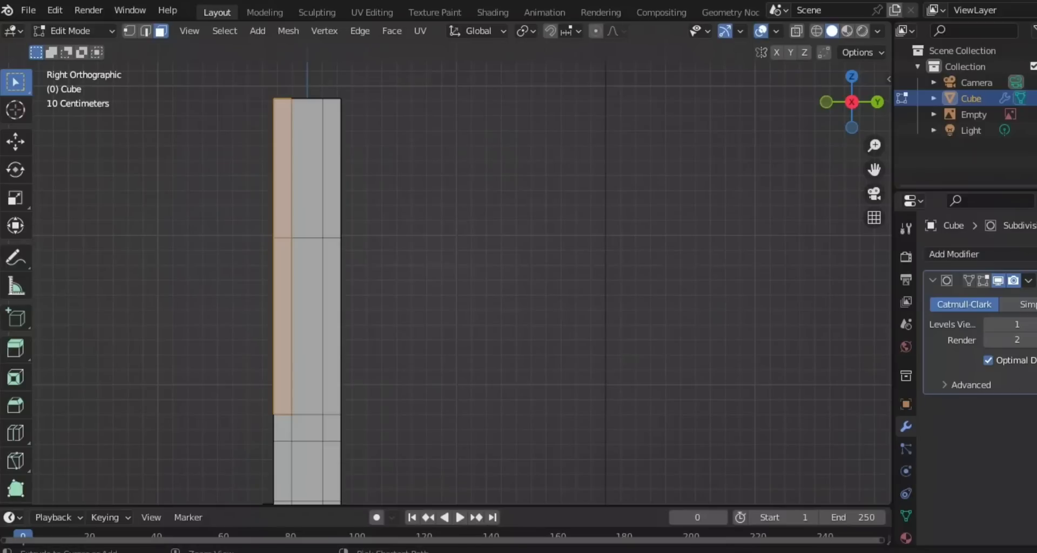
key("g")
key("Escape")
Move the selected screen-section faces about 0.12 m along the Y axis, recessing them behind the button section.
key("g")
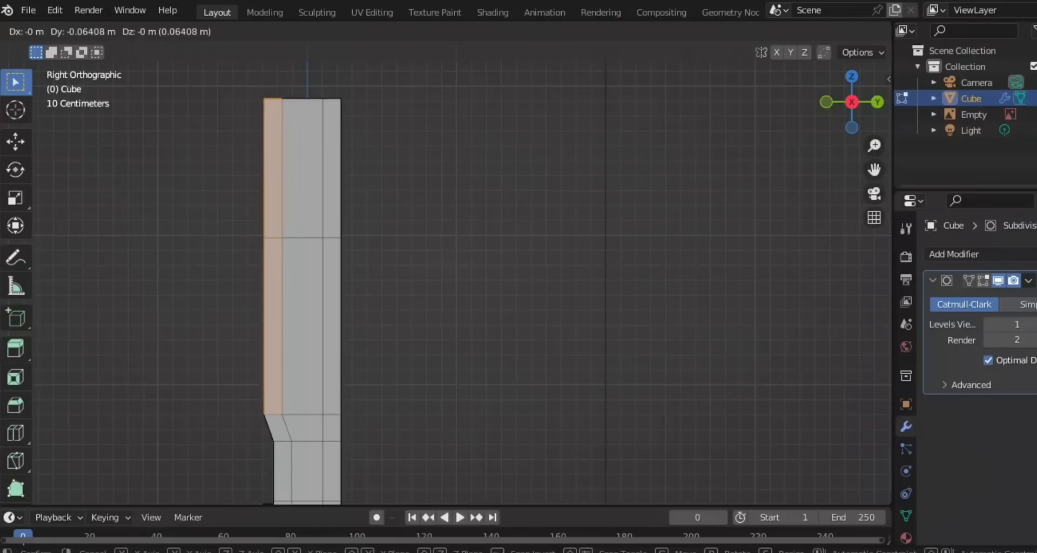
key("y")
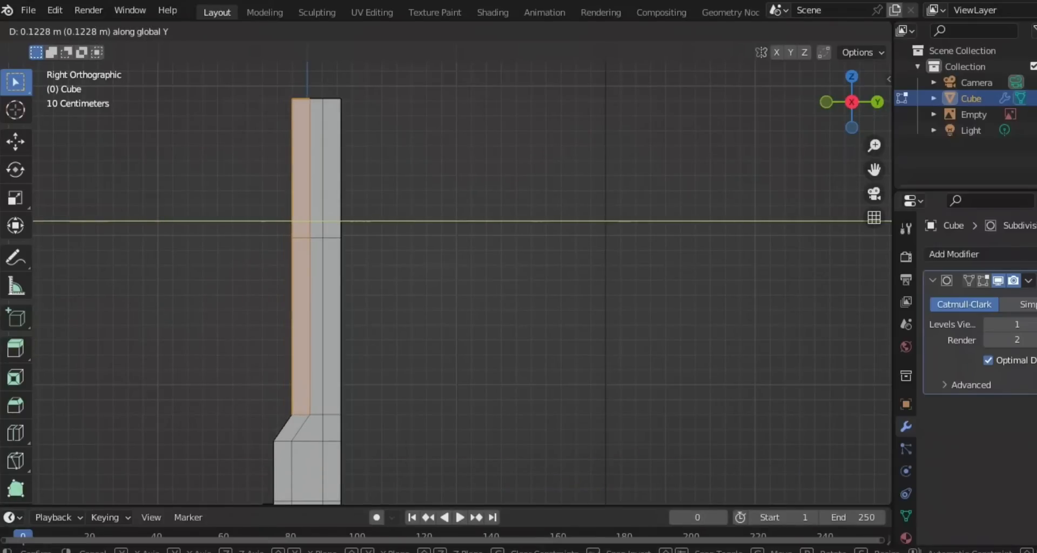
left_click(463, 273)
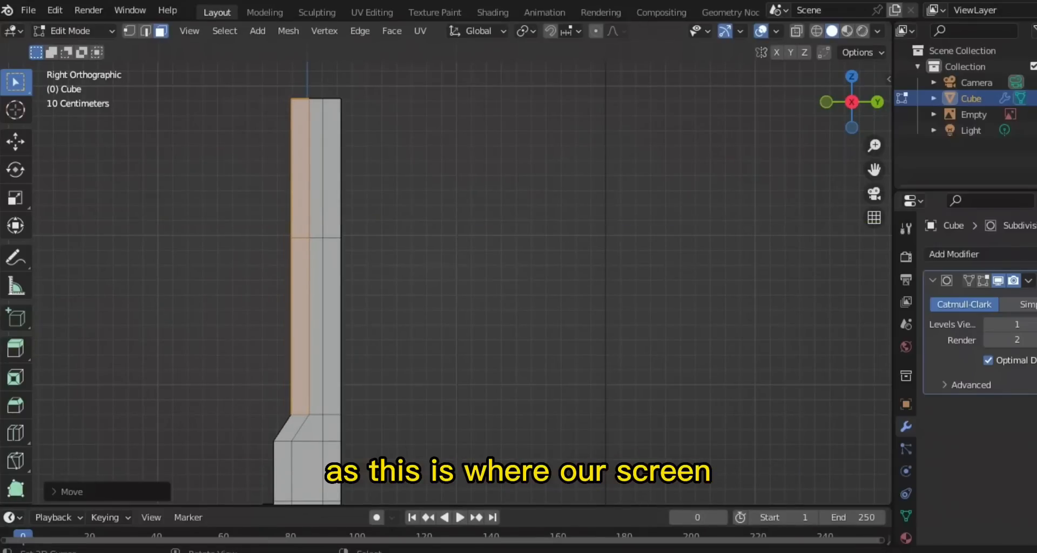
Display the calculator in front orthographic view with wireframe shading so the reference image shows through.
scroll(463, 273, "down", 3)
middle_click_drag(463, 273, 568, 270)
scroll(621, 272, "down", 4)
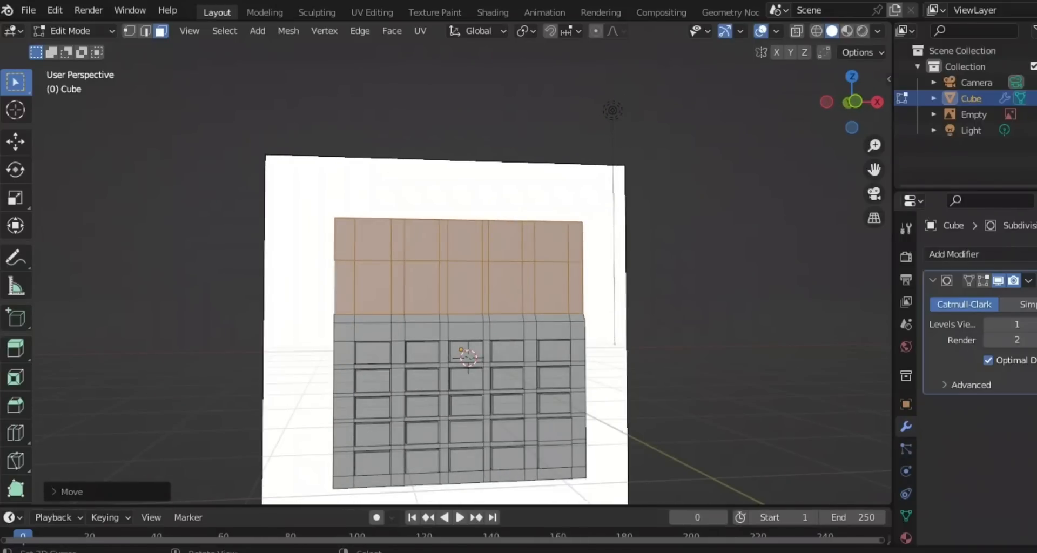
key("KP_1")
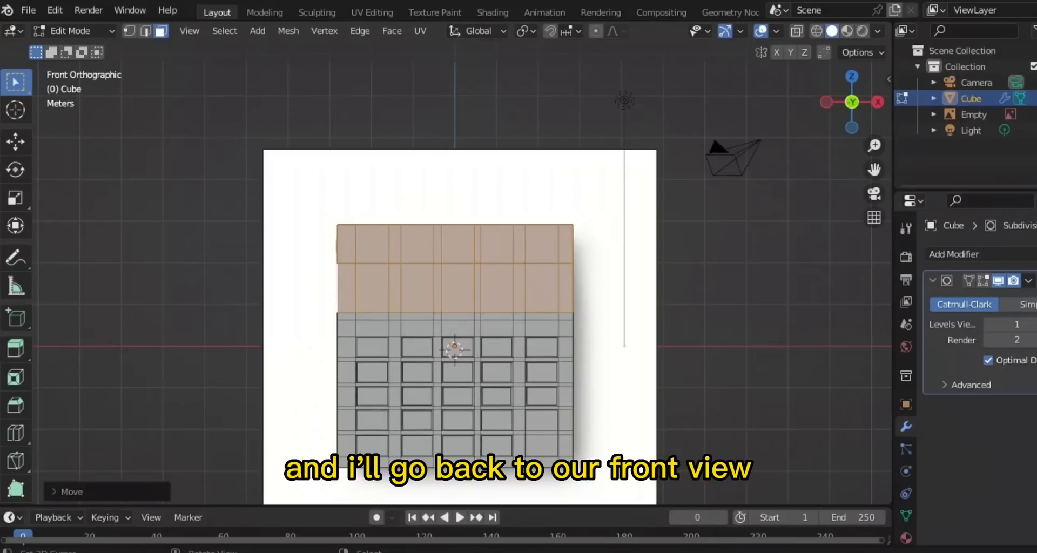
key("z")
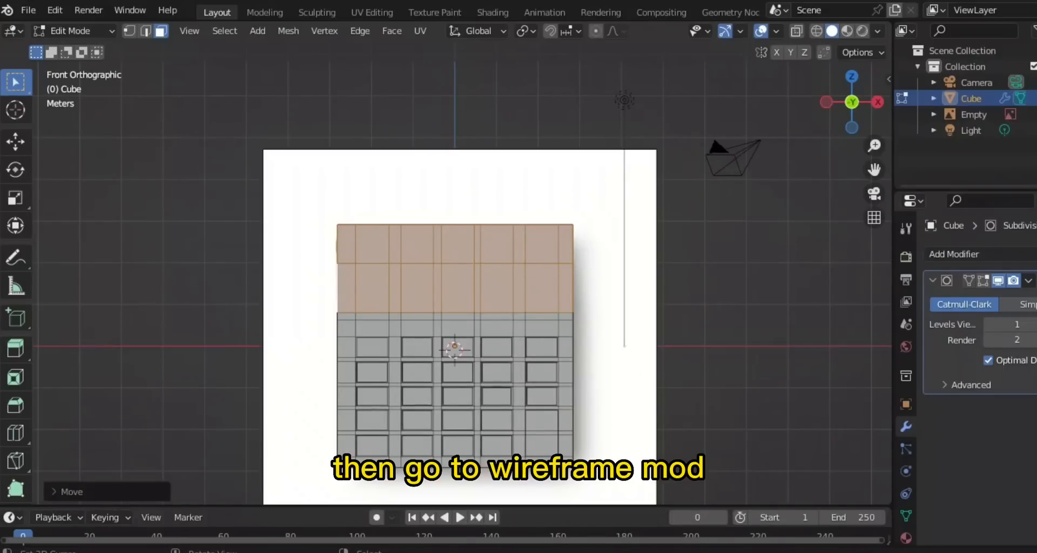
key("z")
left_click(238, 254)
scroll(324, 281, "down", 1)
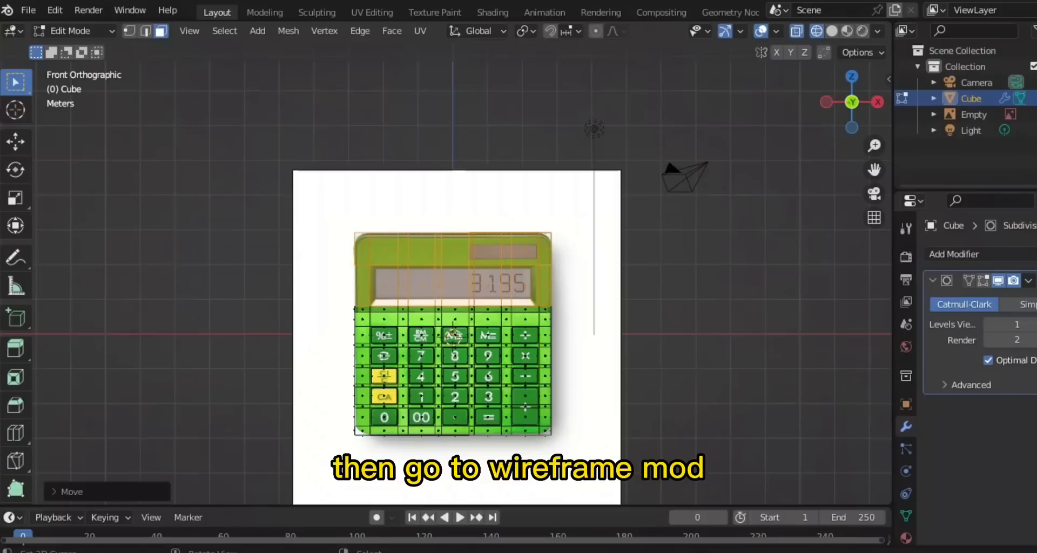
Add a horizontal loop cut across the display row and slide it to the display's lower edge, above the white strip.
middle_click_drag(324, 281, 336, 213, "shift")
scroll(445, 273, "up", 4)
middle_click_drag(459, 270, 429, 306, "shift")
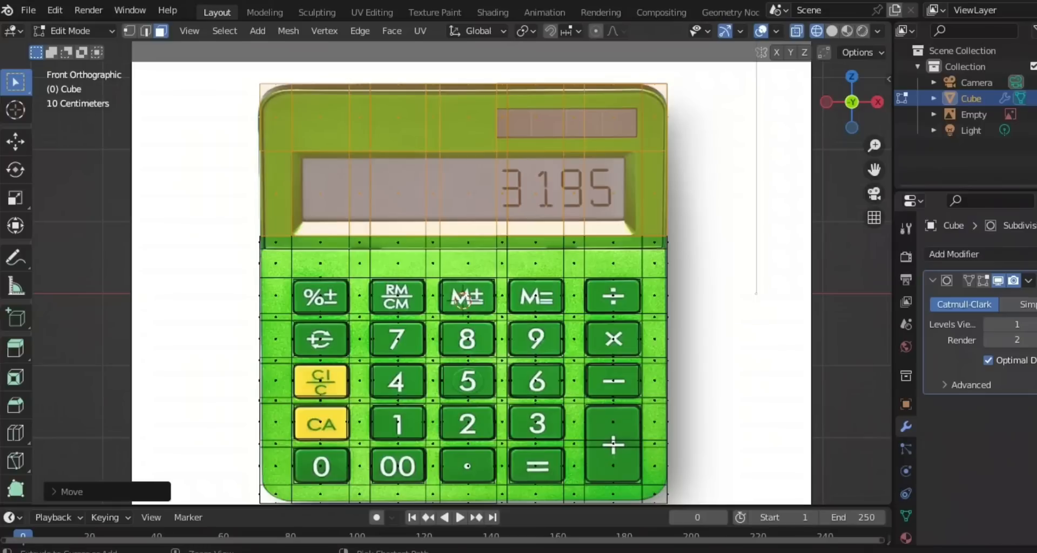
key("ctrl+r")
left_click(347, 157)
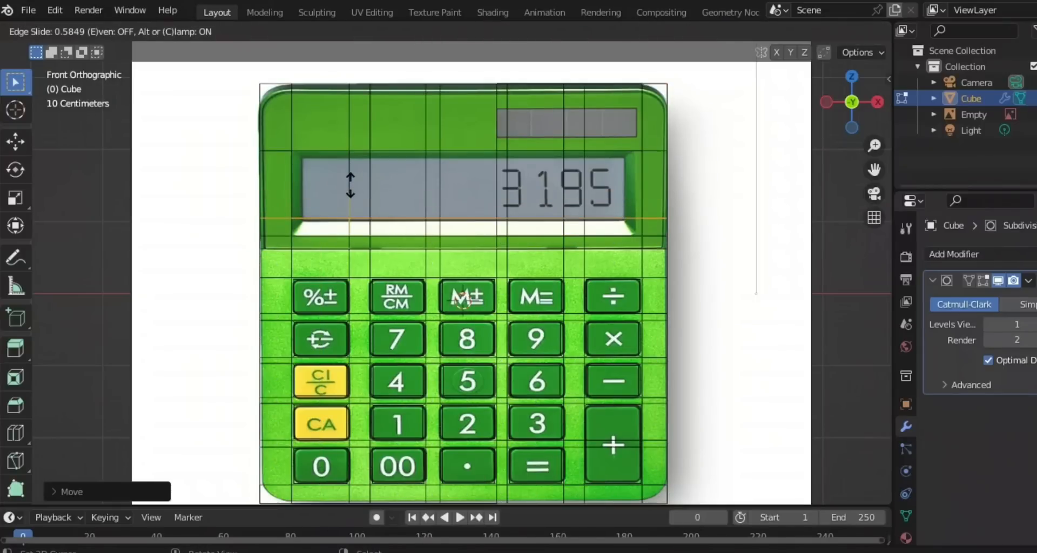
left_click(350, 186)
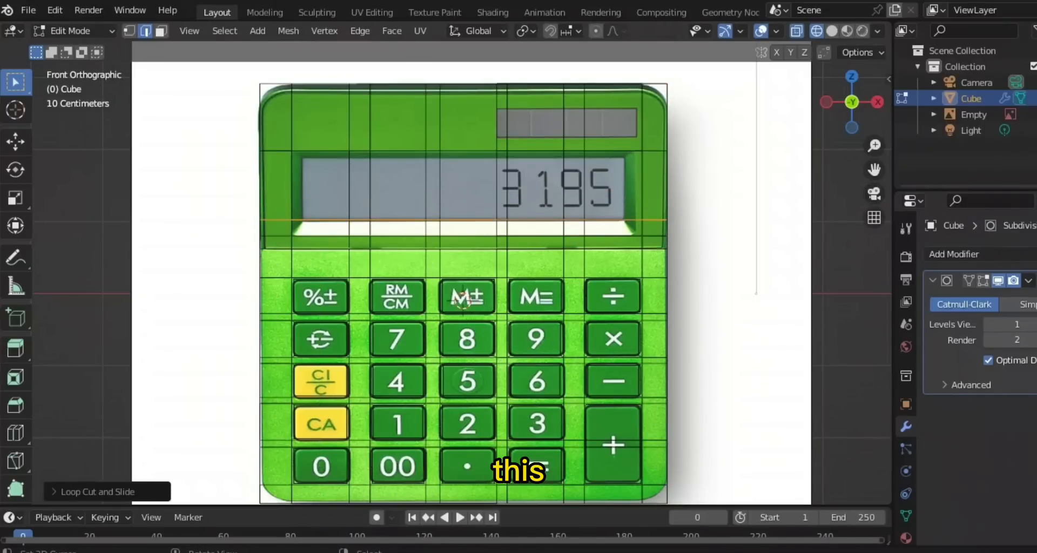
Add a horizontal loop cut through the display row and slide it to the display's upper edge.
key("ctrl+r")
left_click(353, 161)
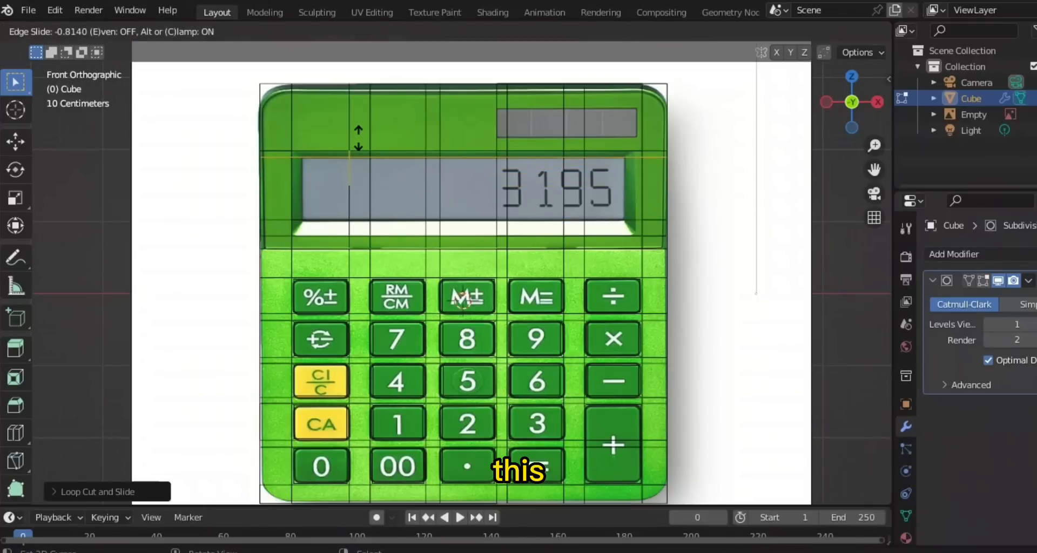
left_click(358, 138)
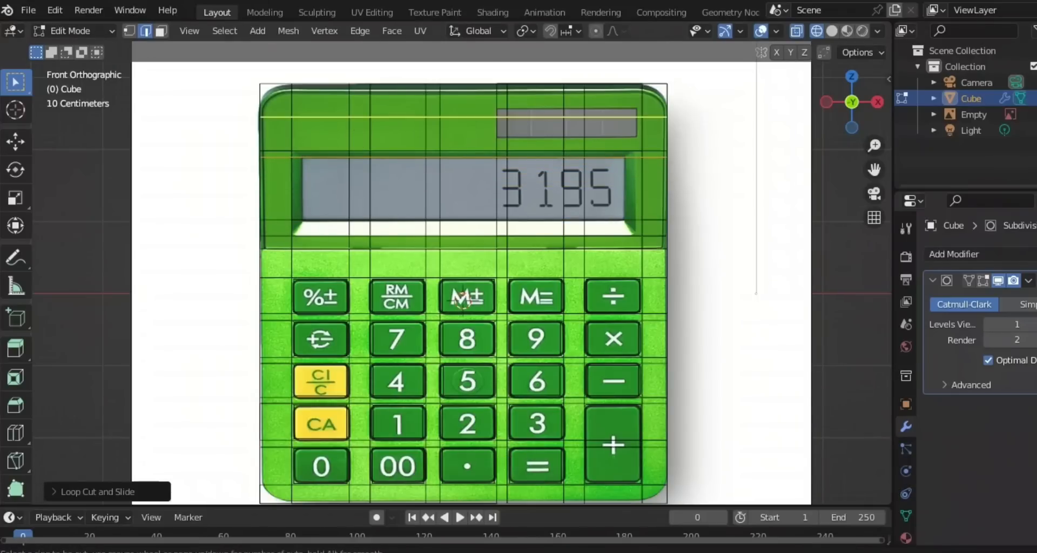
Add vertical loop cuts at the display's left and right edges, clearing the selection at the end.
key("ctrl+r")
left_click(323, 93)
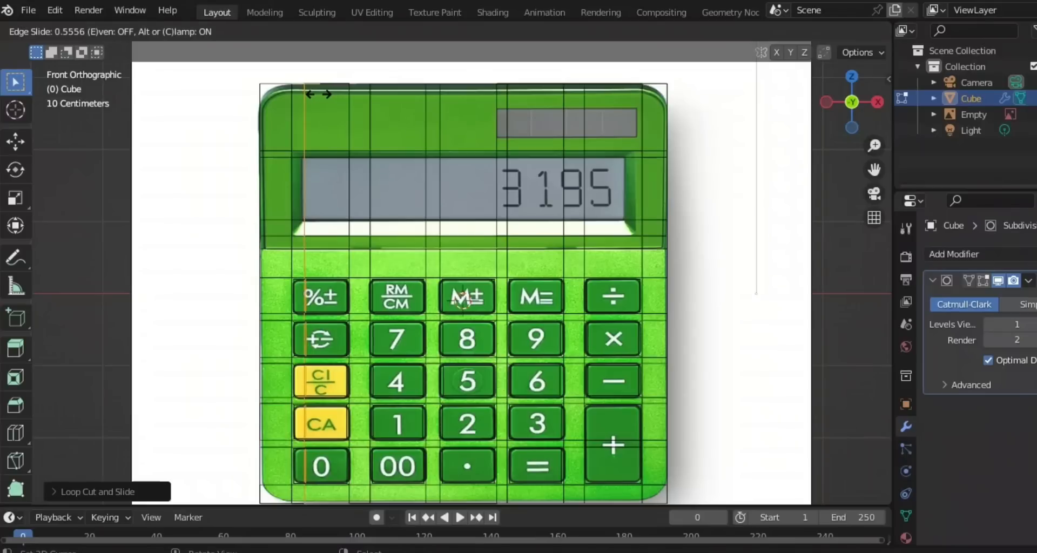
left_click(316, 95)
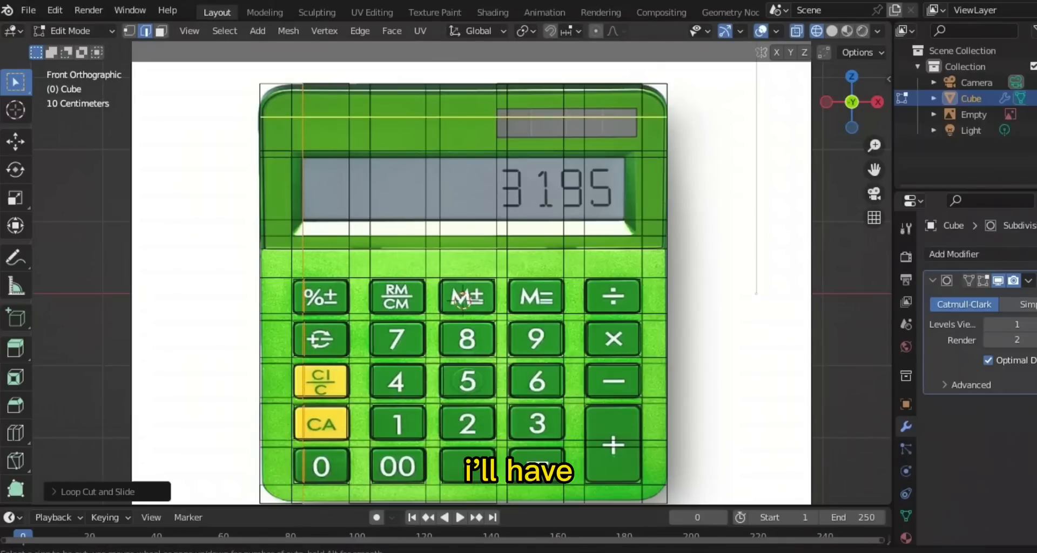
left_click_drag(615, 90, 637, 94)
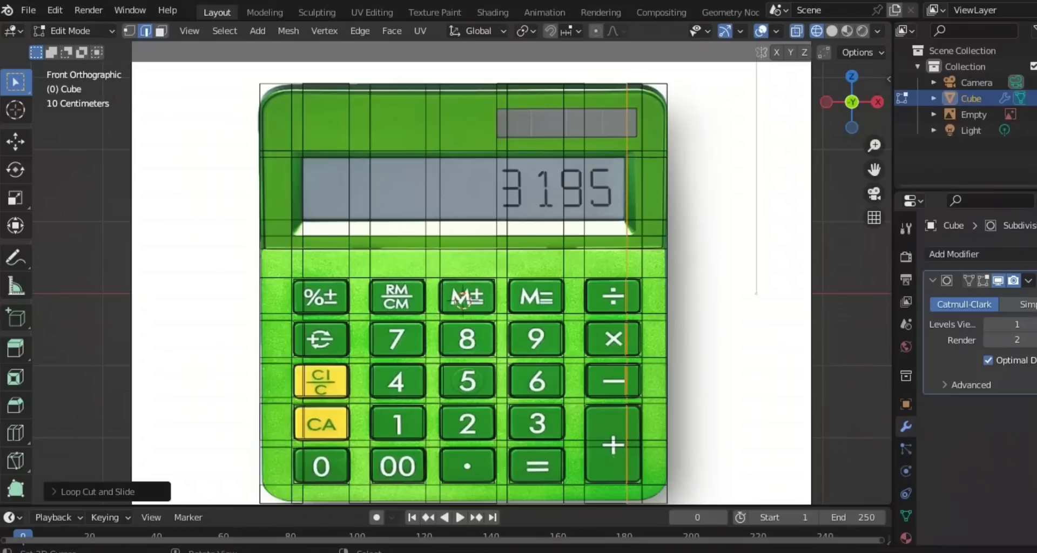
key("alt+a")
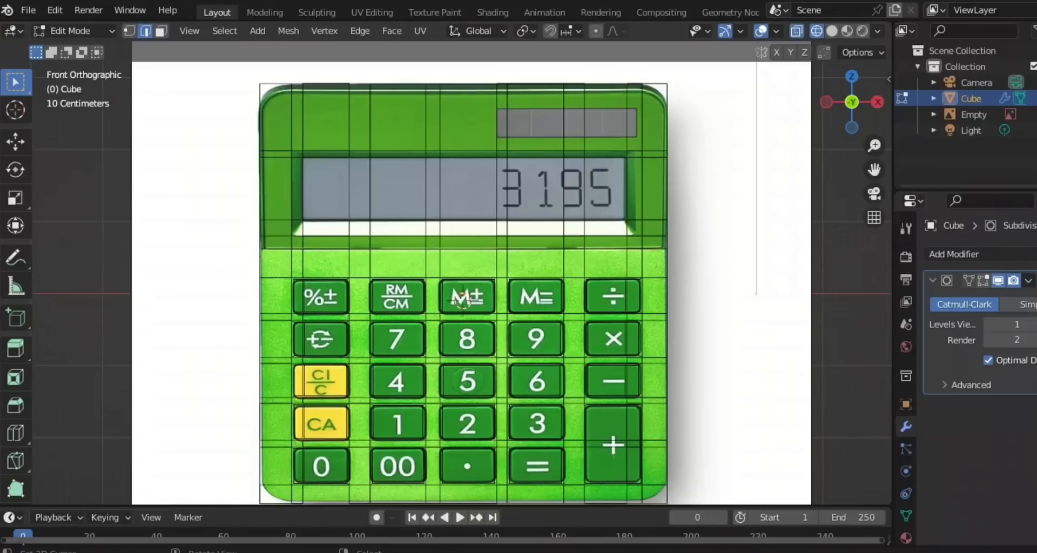
Switch to face selection and select the whole row of faces covering the grey display area.
key("3")
left_click(326, 189)
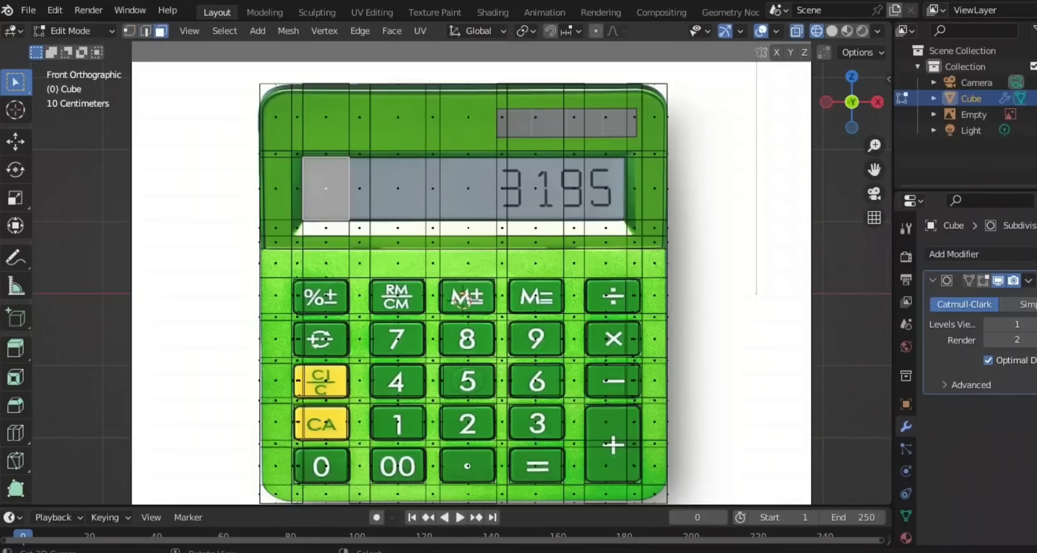
left_click(359, 188, "shift")
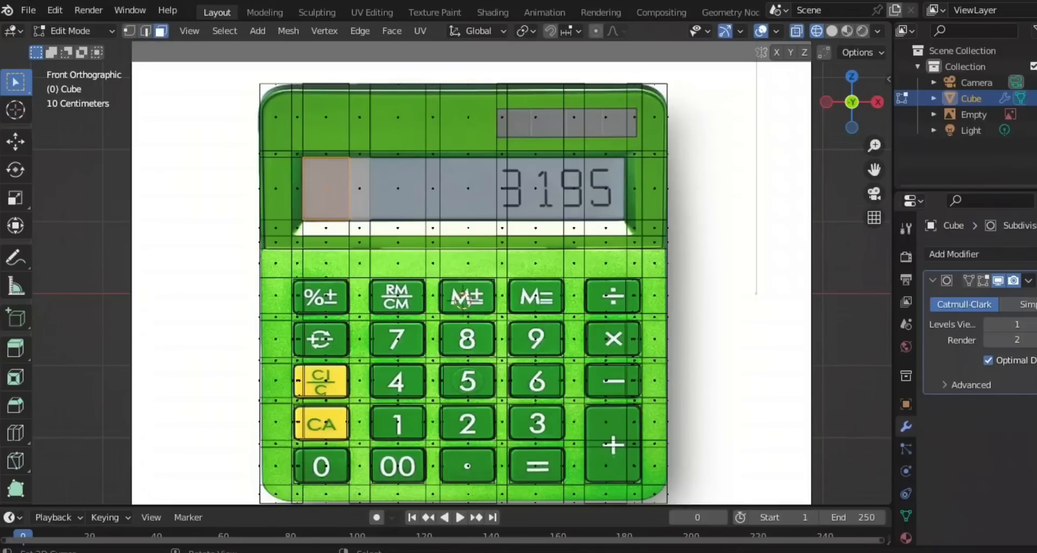
left_click(359, 188, "shift")
left_click(398, 188, "shift")
left_click(434, 188, "shift")
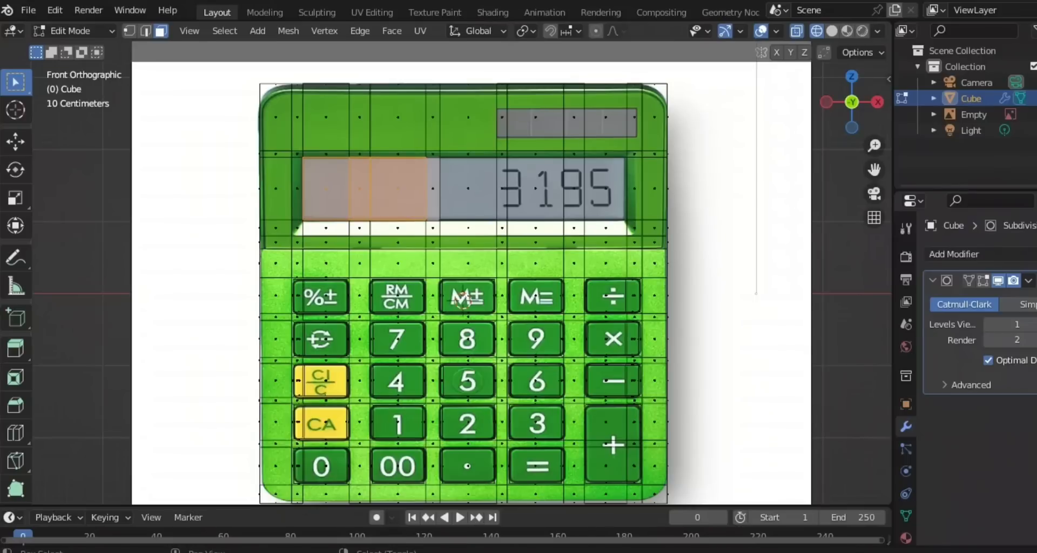
left_click(467, 188, "shift")
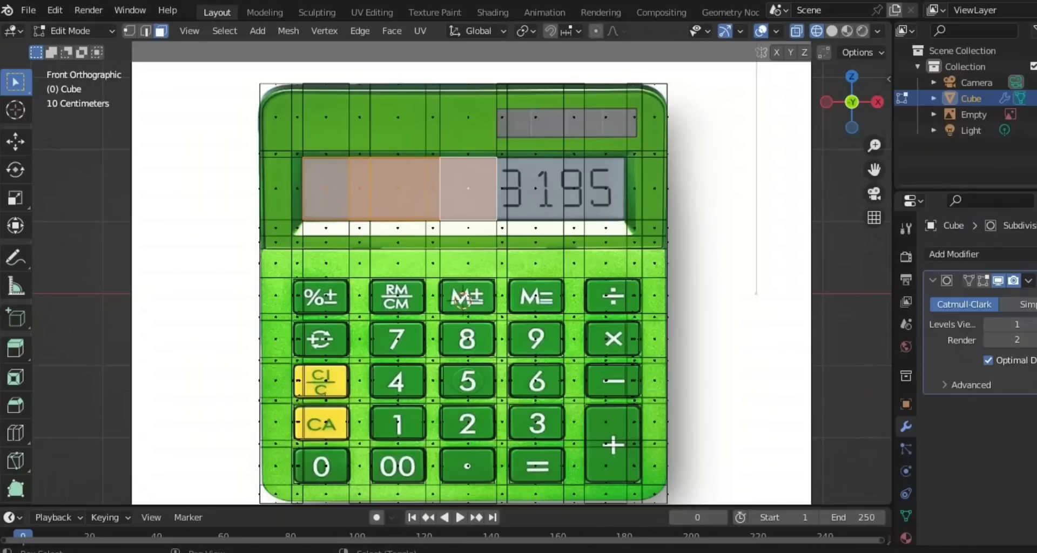
left_click(502, 188, "shift")
left_click(536, 188, "shift")
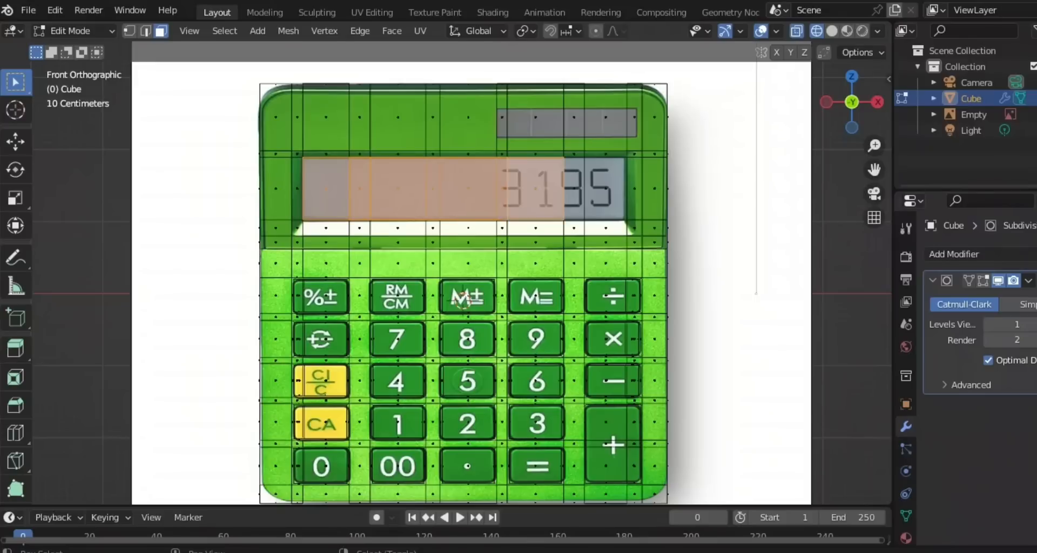
left_click(574, 188, "shift")
left_click(606, 188, "shift")
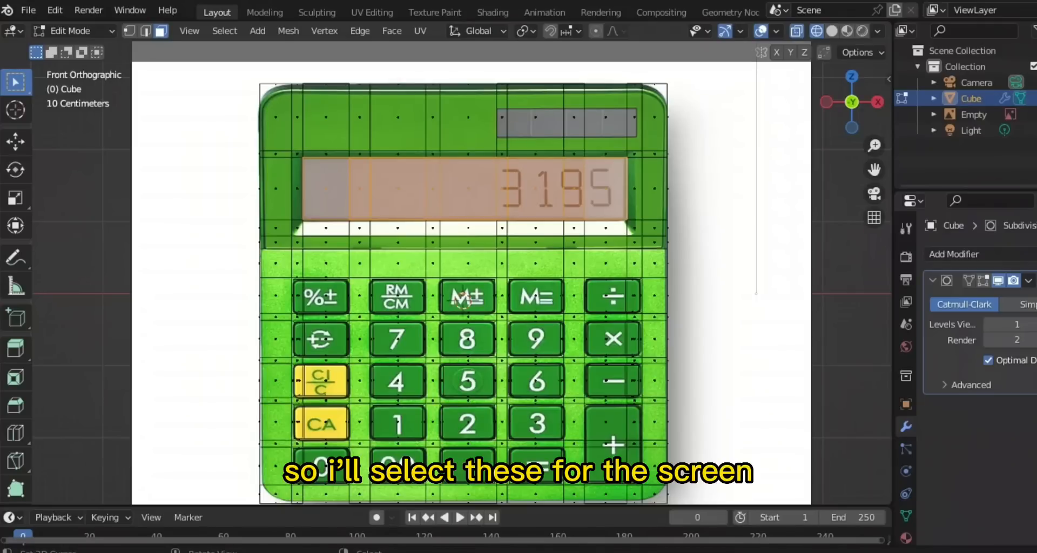
Switch to vertex selection and examine the display selection from the right side and from above.
key("KP_3")
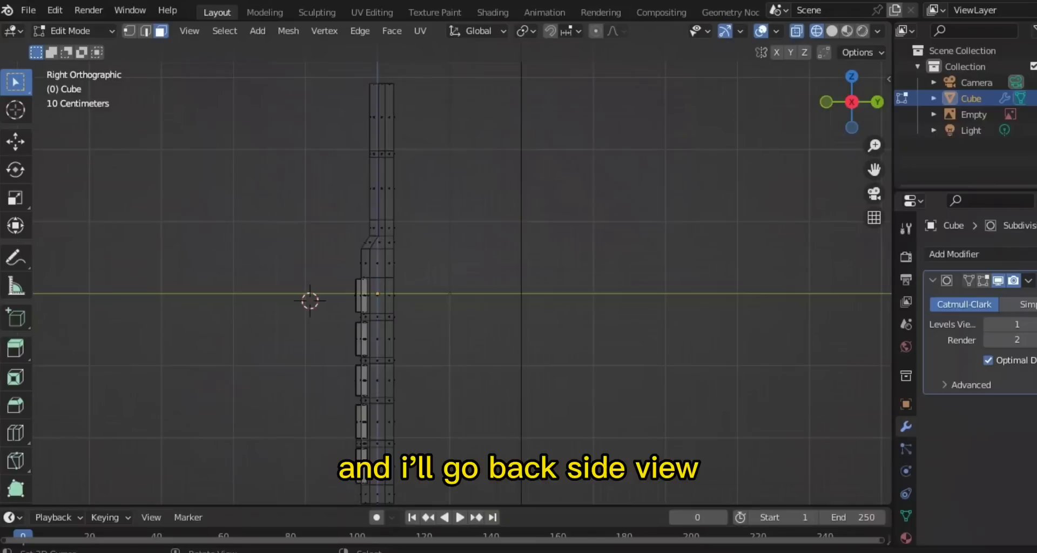
scroll(443, 276, "up", 2)
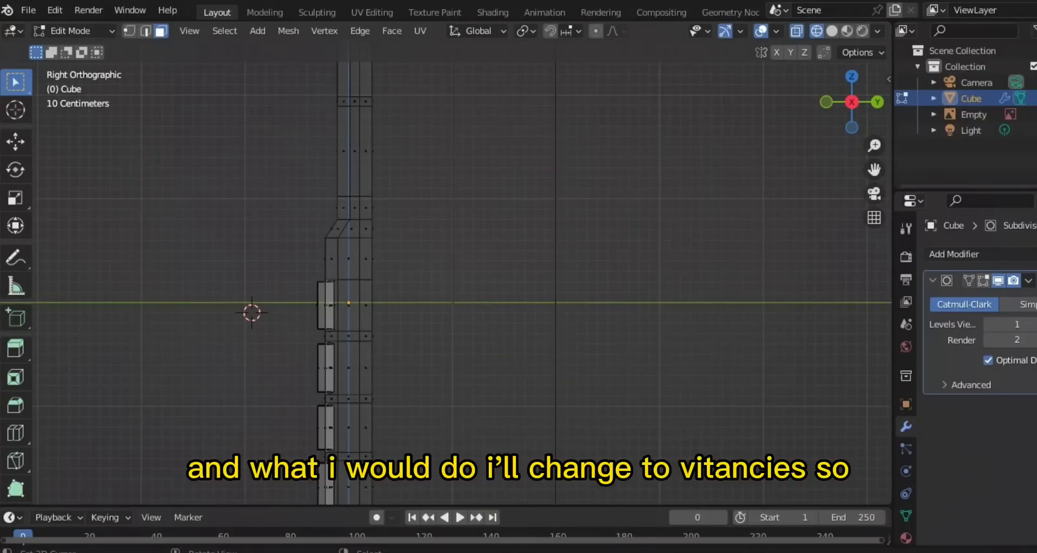
left_click(128, 31)
scroll(446, 273, "down", 3)
middle_click_drag(446, 272, 469, 292)
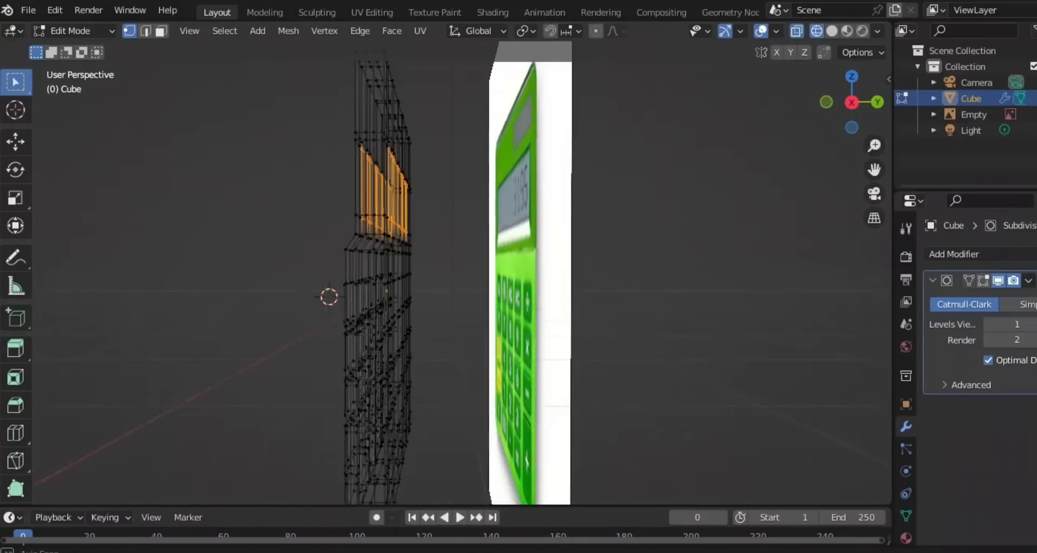
middle_click_drag(459, 281, 374, 393)
key("c")
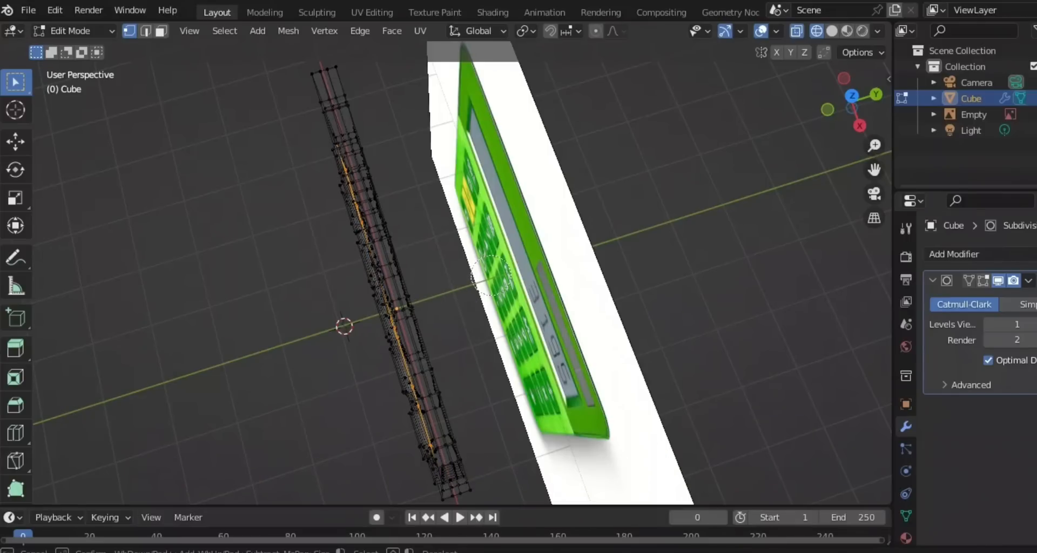
key("Escape")
Add the four missing vertices of the front display faces, two above and two below, to the selection.
middle_click_drag(473, 277, 573, 225)
middle_click_drag(480, 349, 510, 349)
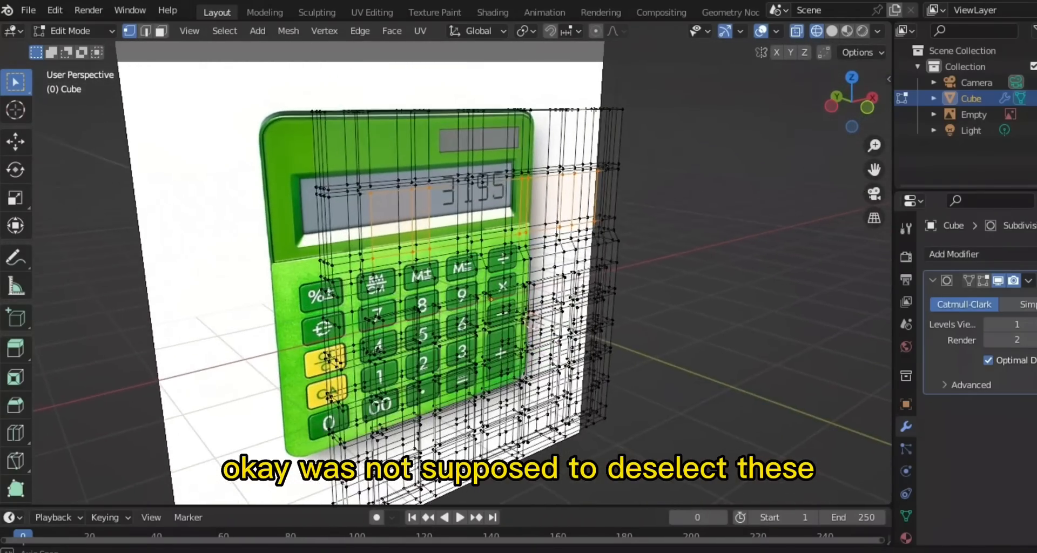
scroll(510, 349, "up", 3)
left_click(519, 99, "shift")
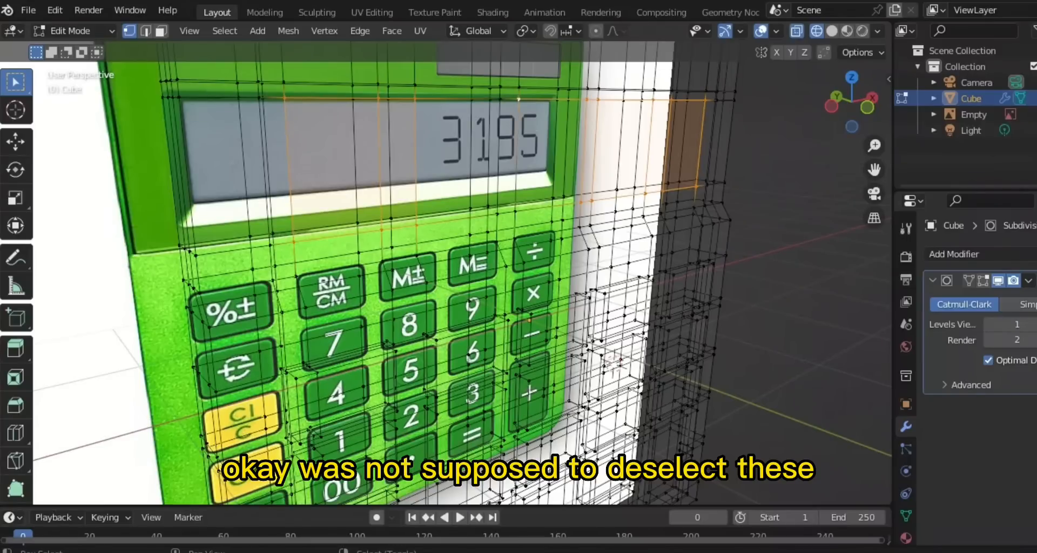
left_click(515, 212, "shift")
left_click(497, 214, "shift")
left_click(497, 99, "shift")
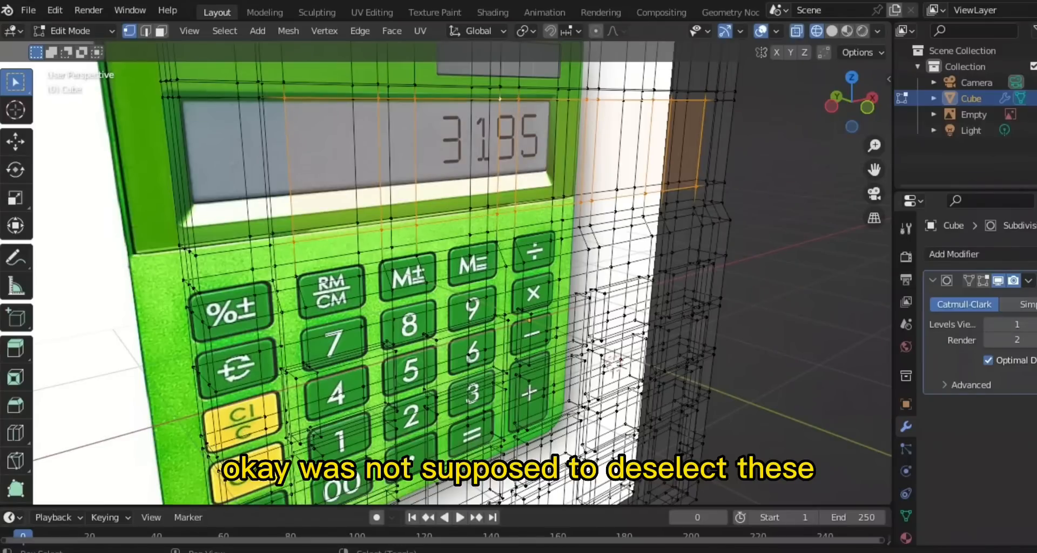
In right orthographic view, move the selected display vertices about 0.058 m along the Y axis into the body.
middle_click_drag(497, 100, 423, 102)
scroll(475, 110, "down", 5)
key("alt+a")
key("KP_3")
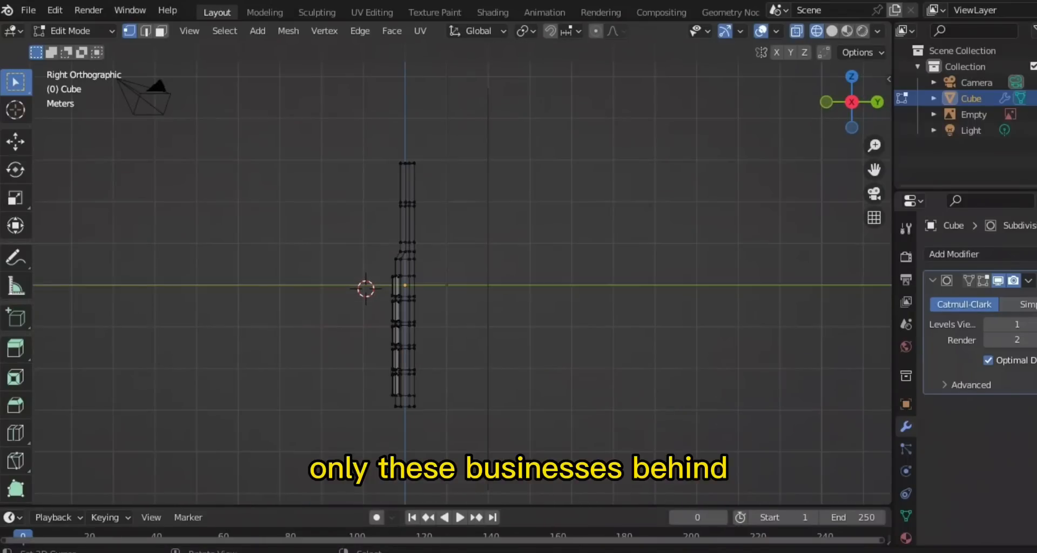
scroll(447, 273, "up", 5)
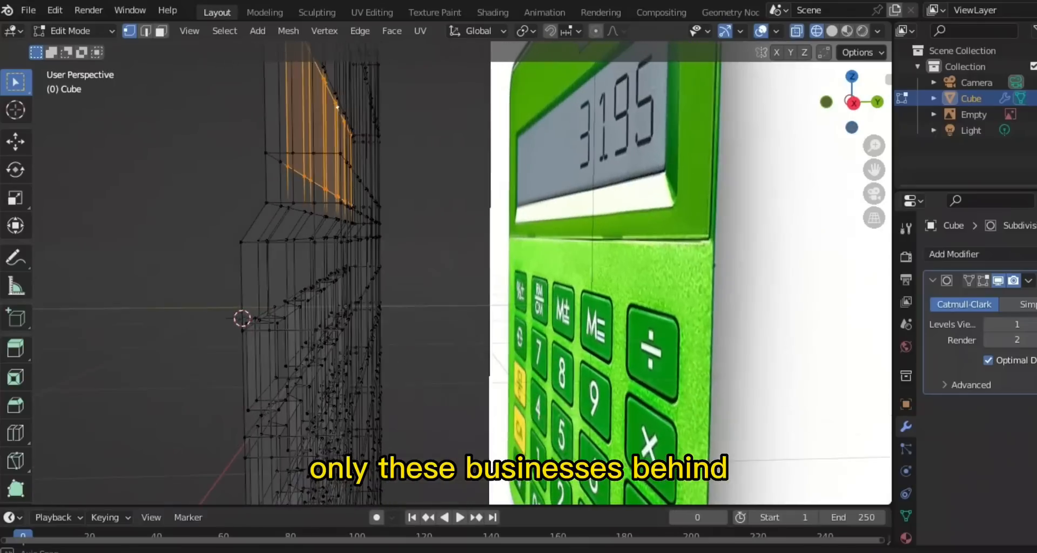
middle_click_drag(422, 102, 402, 97)
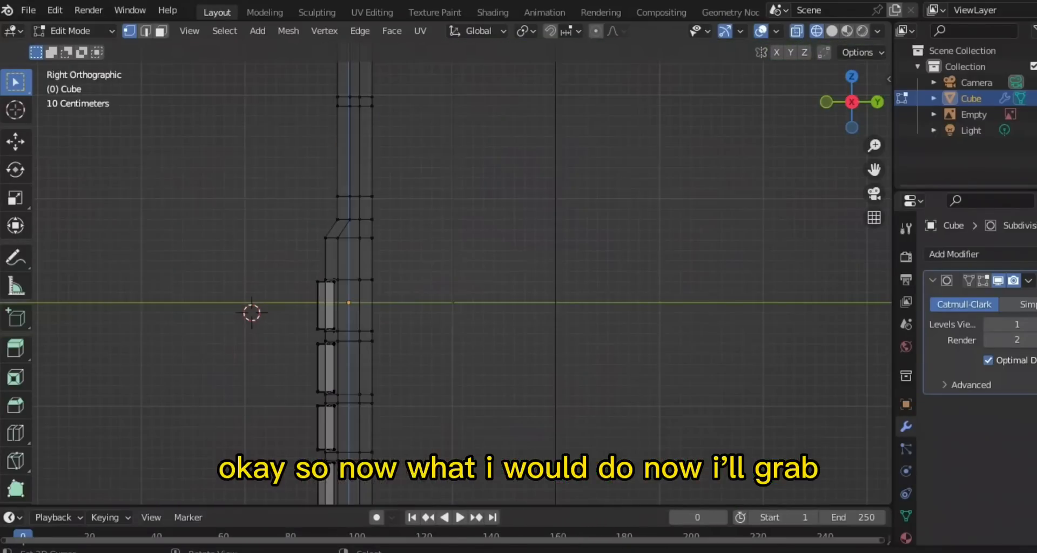
scroll(462, 280, "down", 2)
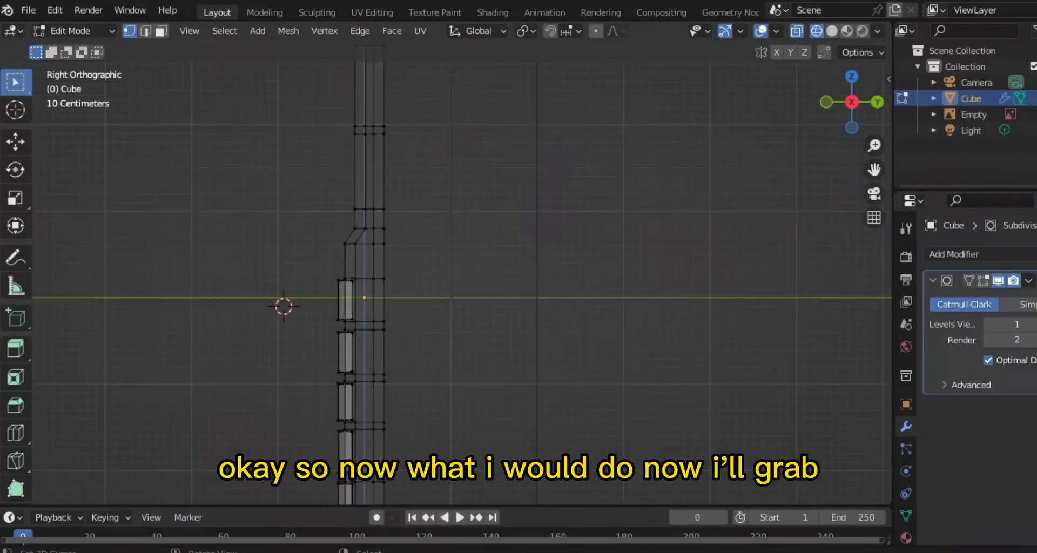
scroll(448, 273, "up", 3)
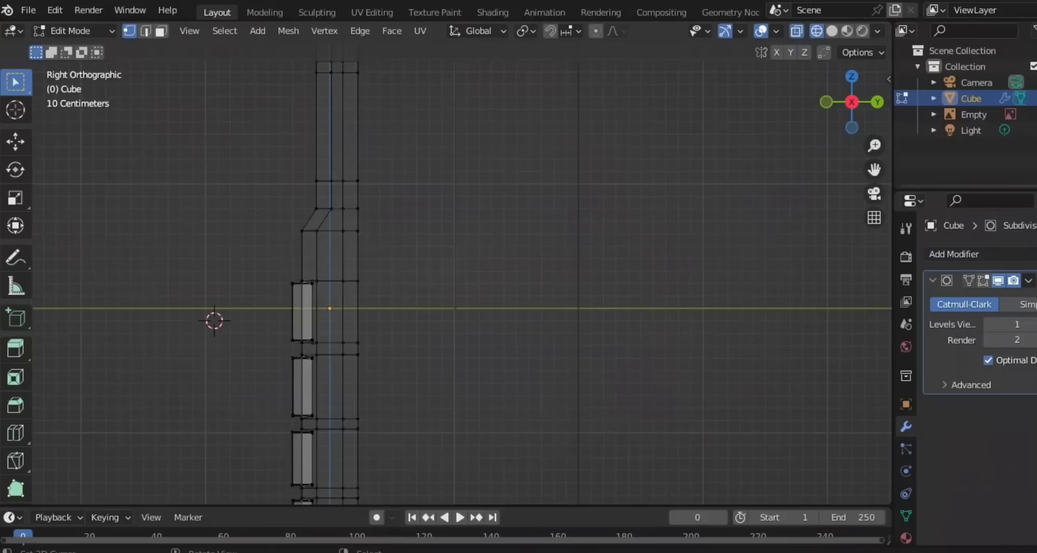
middle_click_drag(449, 243, 493, 343, "shift")
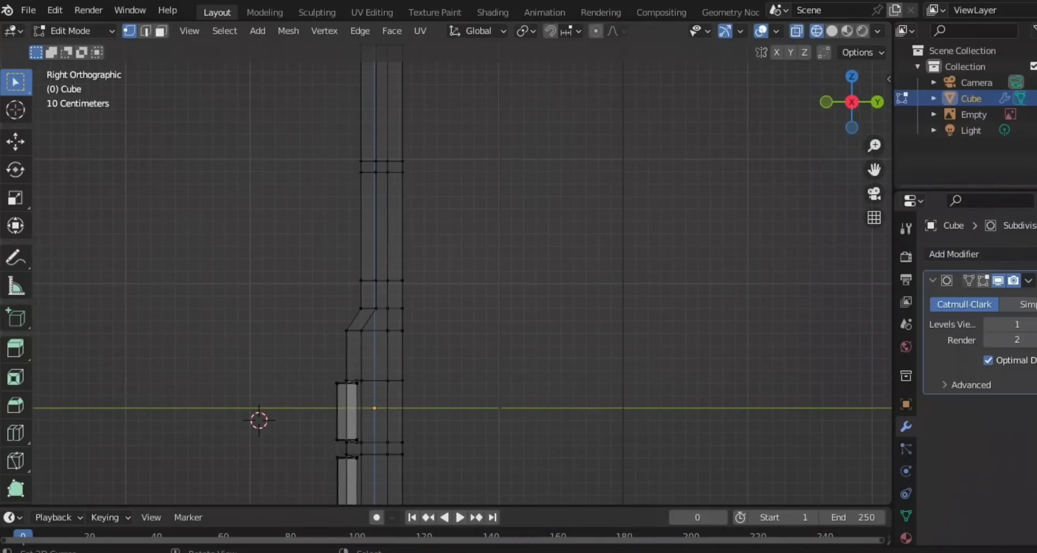
key("g")
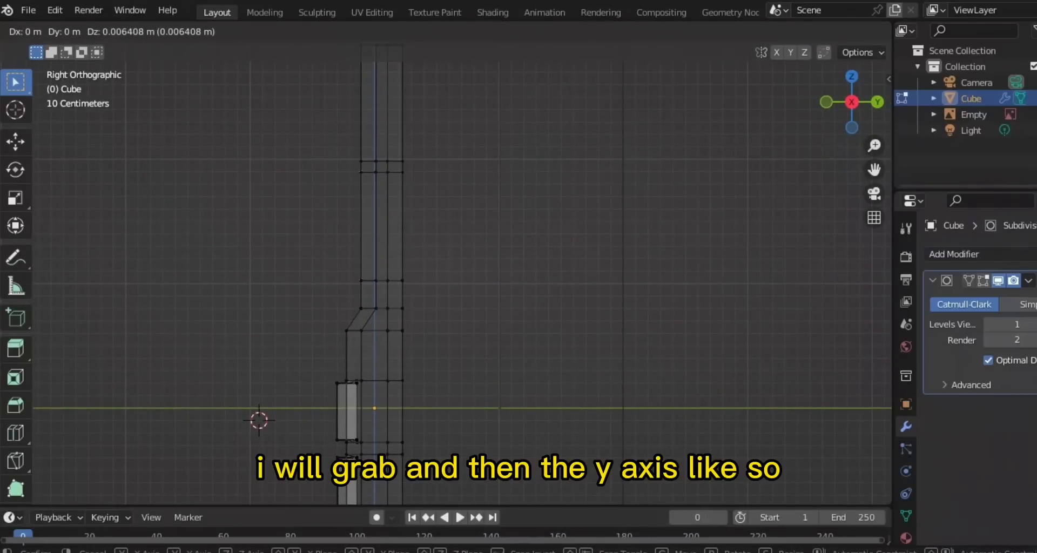
key("y")
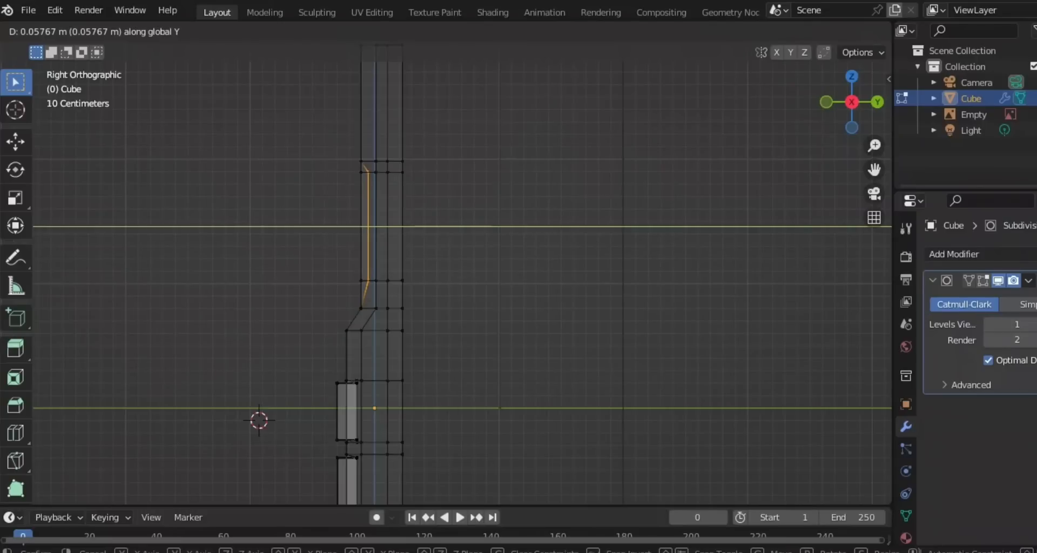
key("Return")
Extrude the recessed display faces about 0.015 m further into the body and check the result in perspective.
scroll(443, 273, "up", 4)
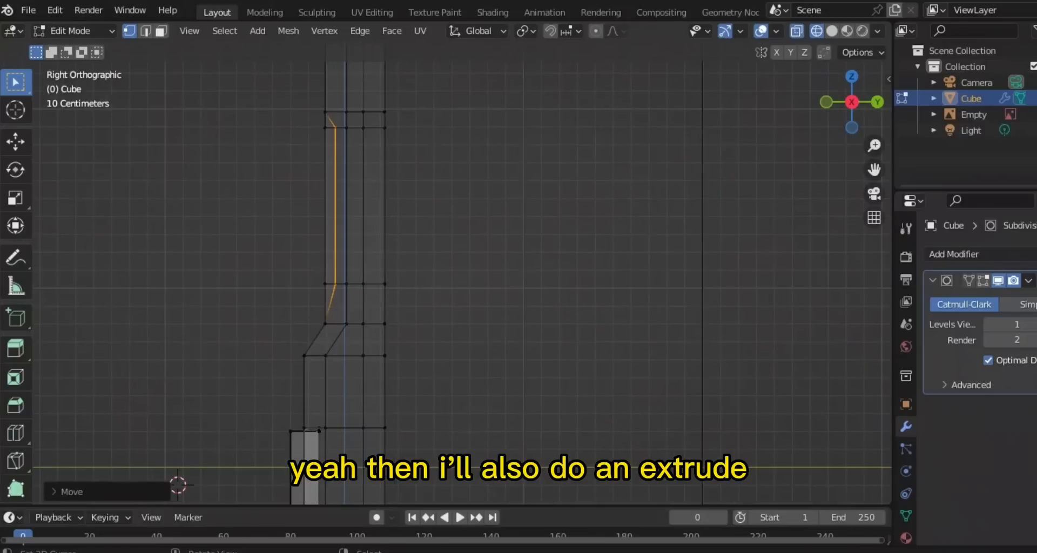
key("e")
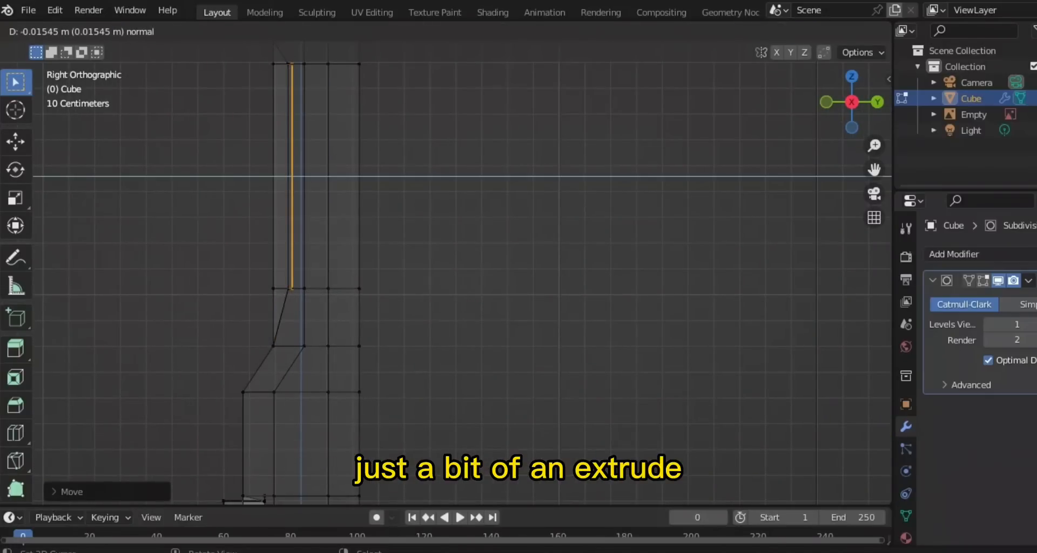
key("Return")
scroll(461, 272, "down", 7)
mouse_move(443, 272)
middle_mouse_down()
mouse_move(502, 287)
mouse_move(534, 270)
mouse_move(589, 276)
mouse_move(448, 283)
middle_mouse_up()
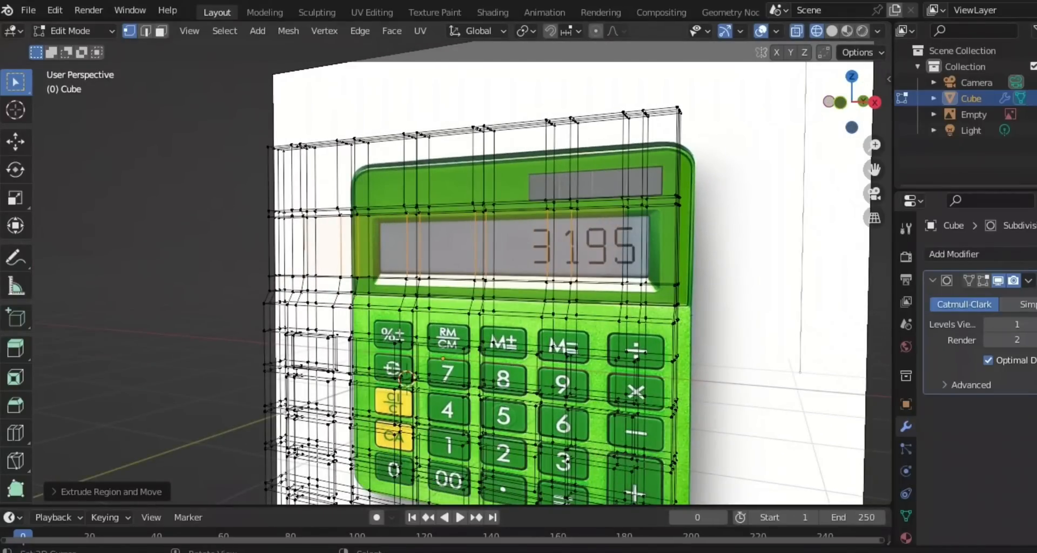
middle_click_drag(449, 283, 429, 281)
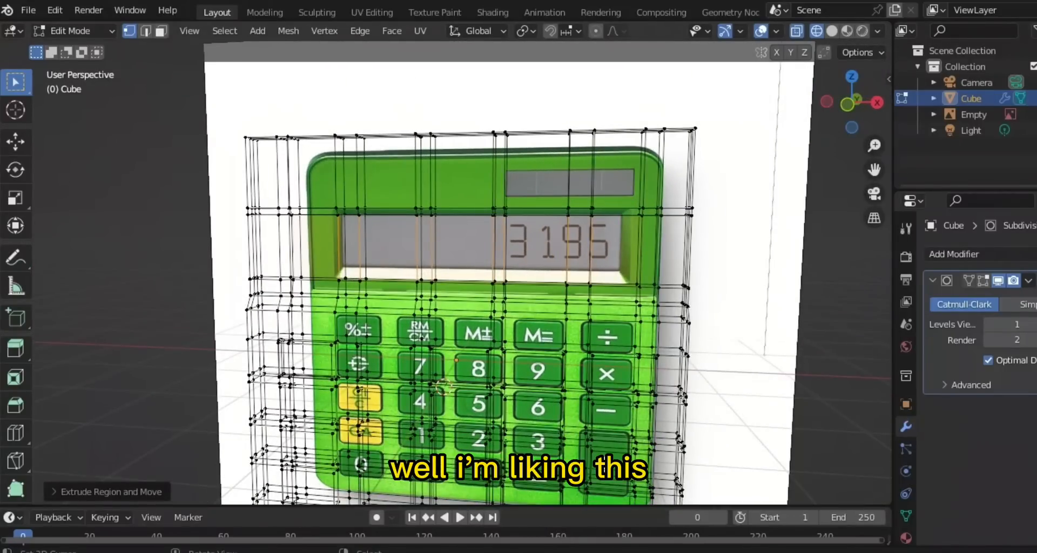
In front orthographic view, add two horizontal loop cuts aligned with the solar panel's upper and lower edges.
key("KP_1")
scroll(443, 278, "up", 1)
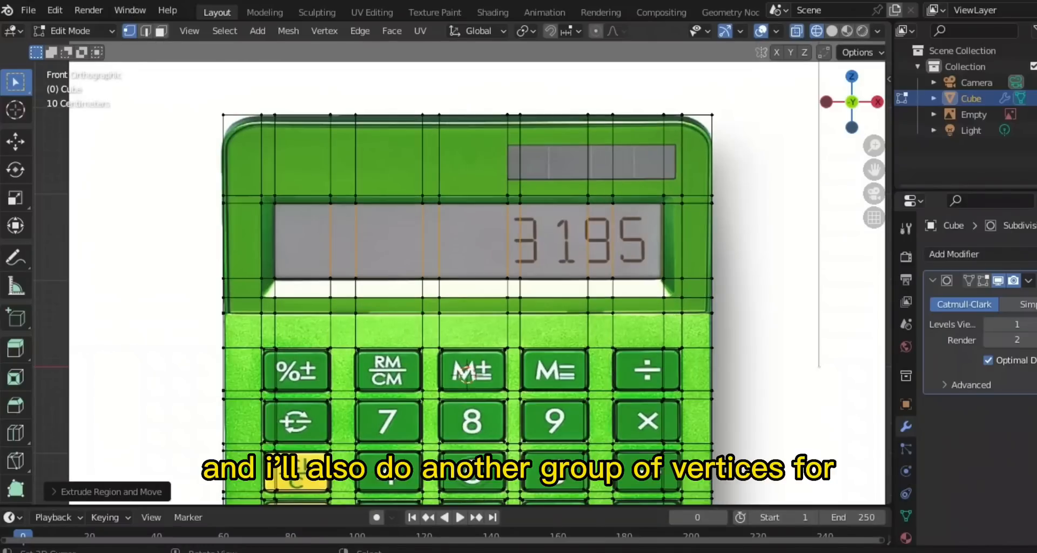
key("ctrl+r")
left_click(618, 151)
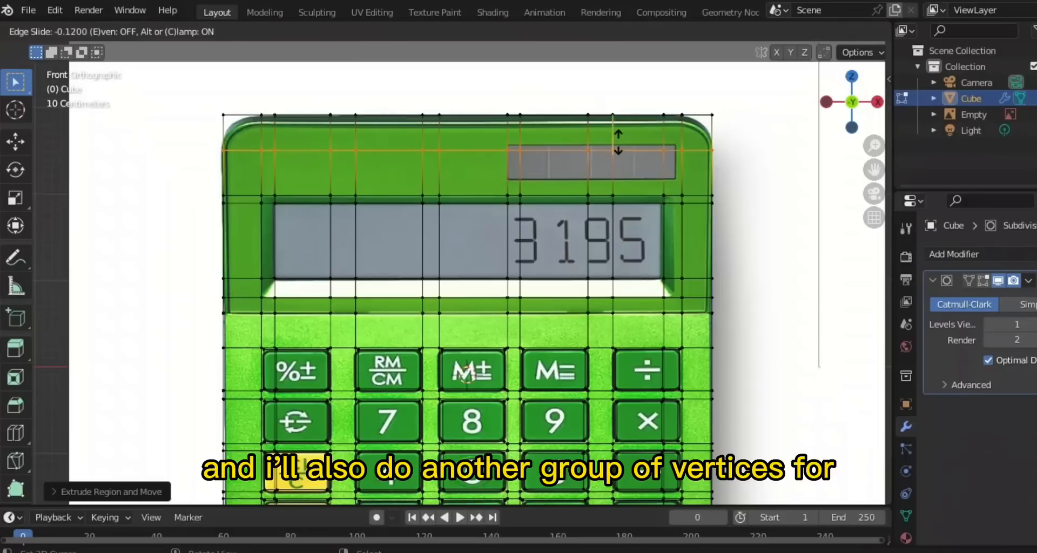
left_click(618, 138)
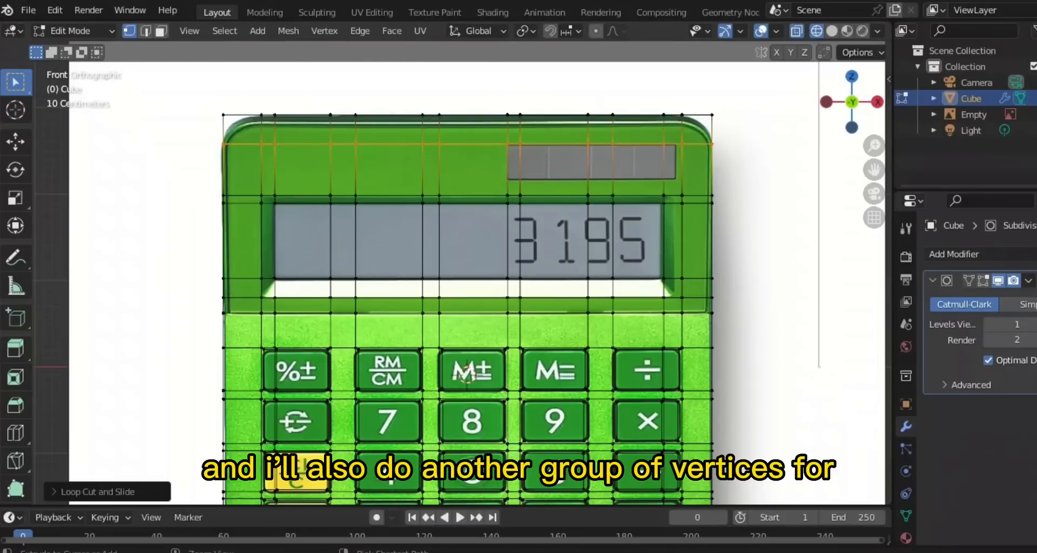
key("ctrl+r")
left_click(618, 162)
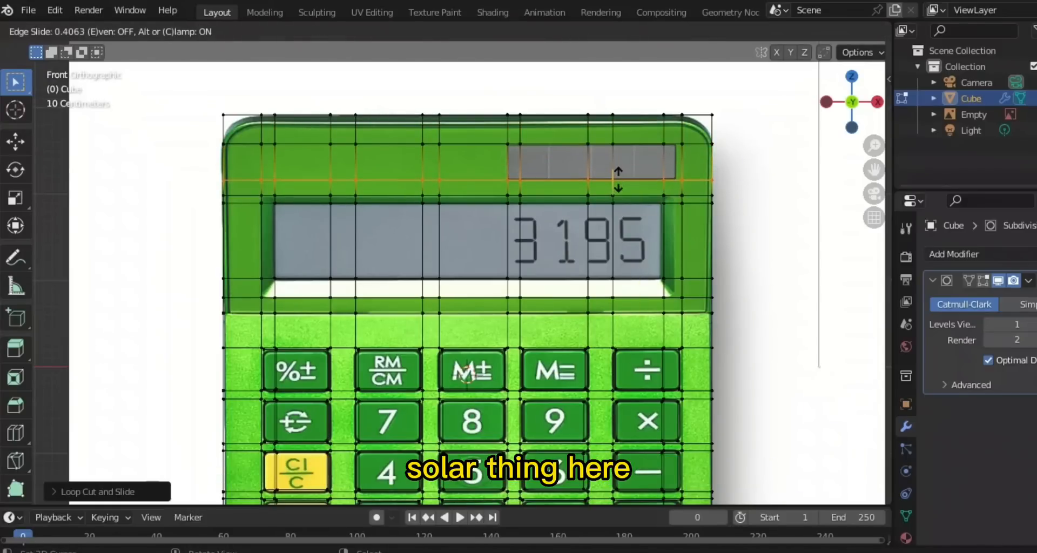
left_click(617, 176)
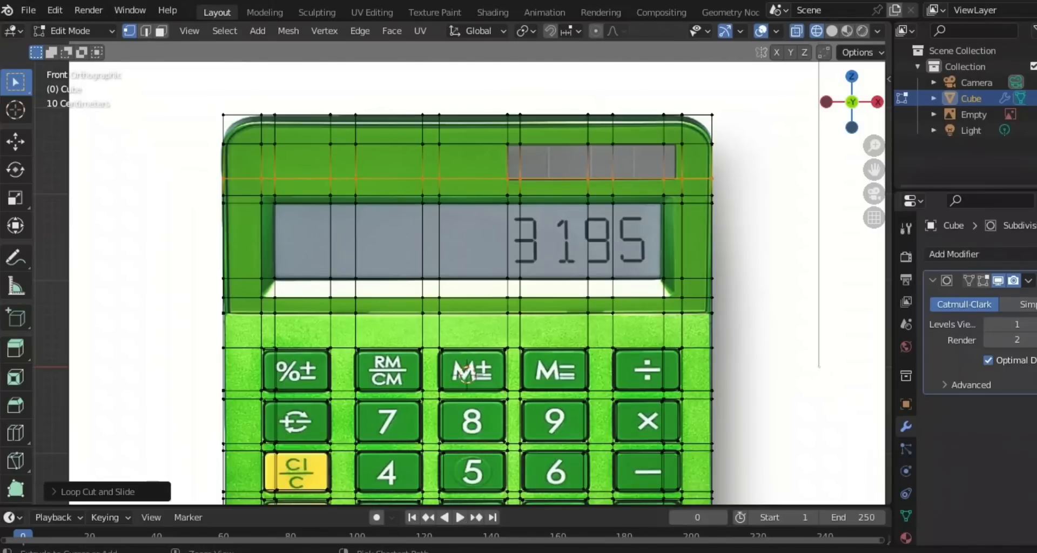
Add a vertical loop cut aligned with the outer right edge of the solar panel.
key("ctrl+r")
left_click(673, 116)
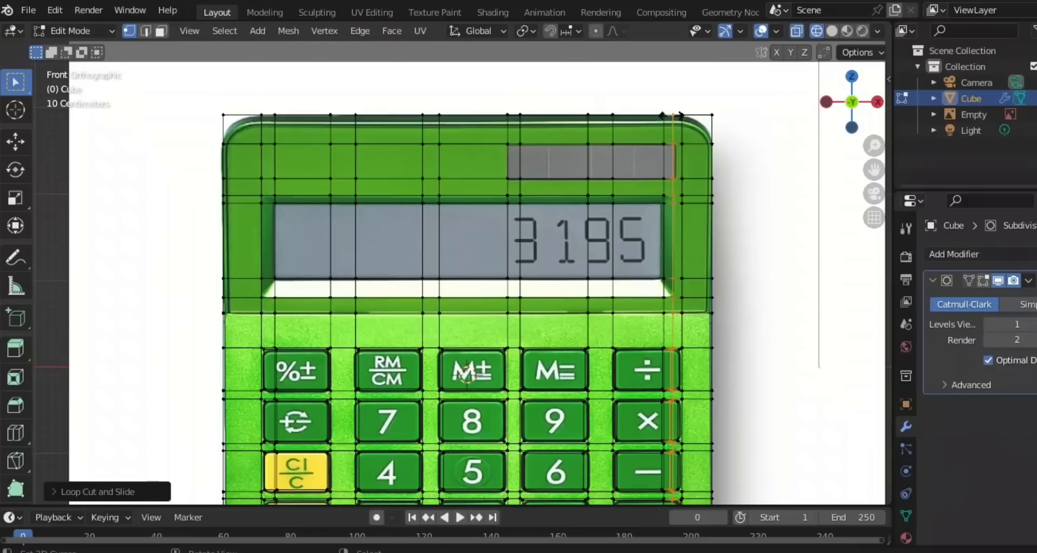
left_click(672, 115)
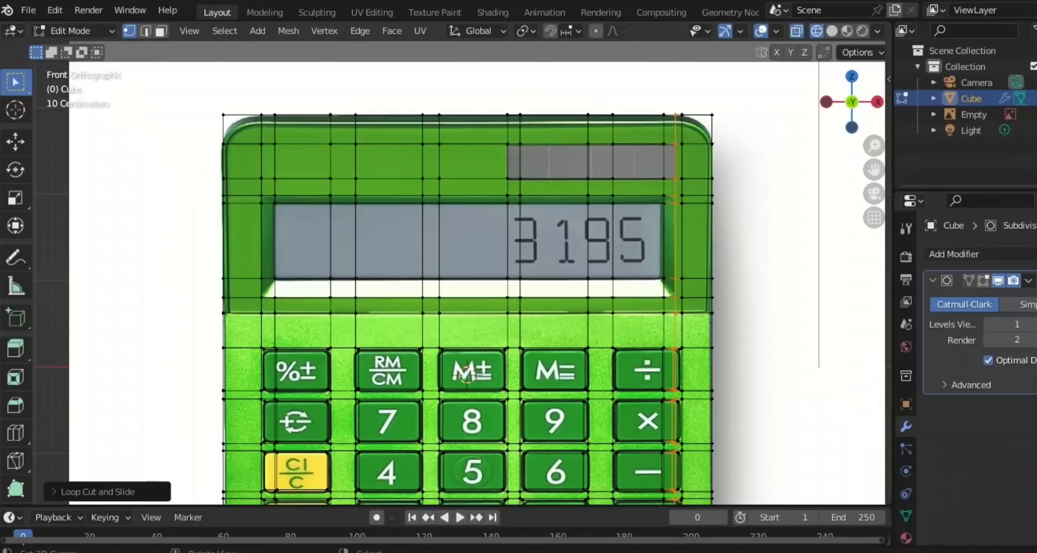
Select only the front-face vertices outlining the solar panel, deselecting the ones behind them in right orthographic view.
key("alt+a")
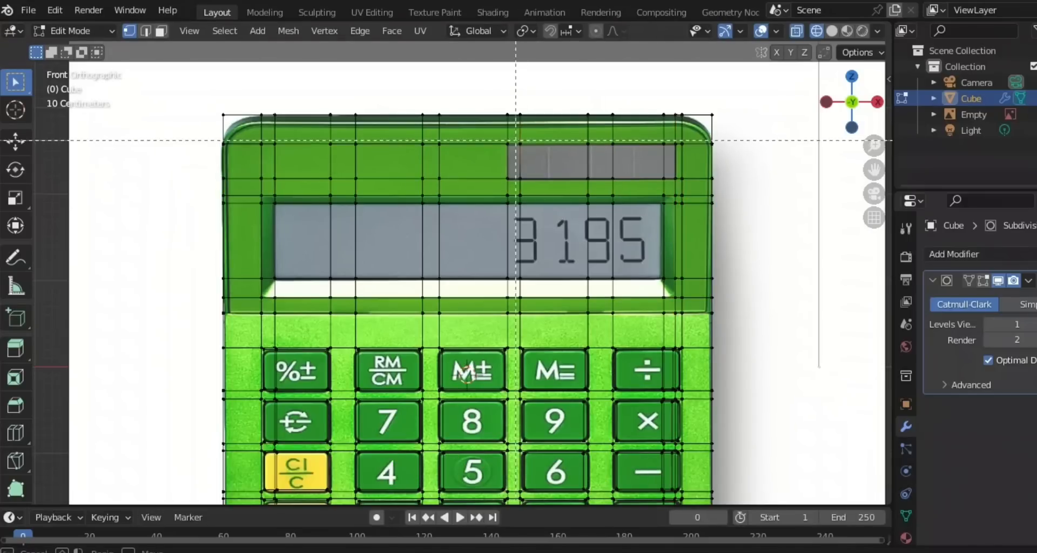
left_click_drag(502, 140, 677, 184)
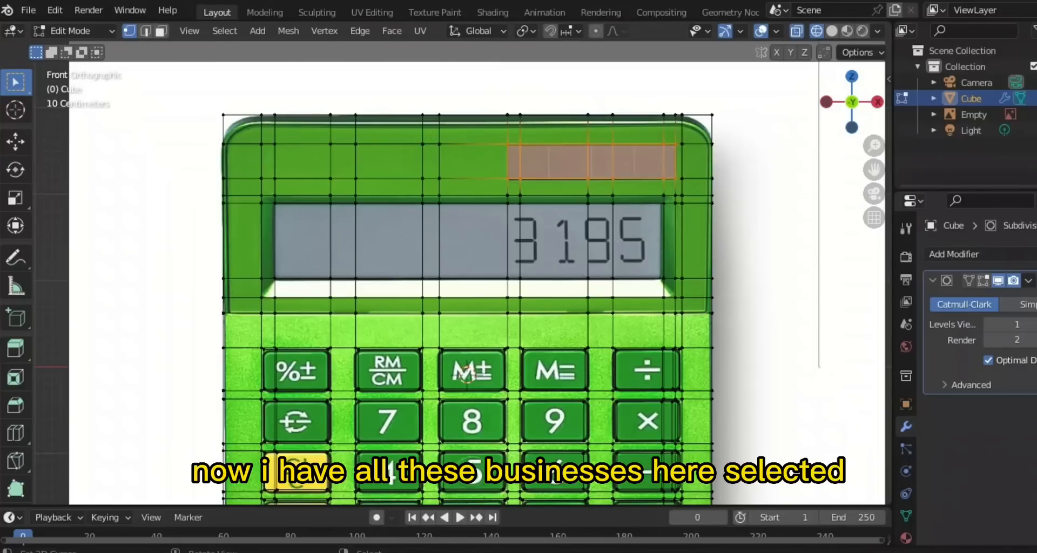
middle_click_drag(678, 184, 486, 198)
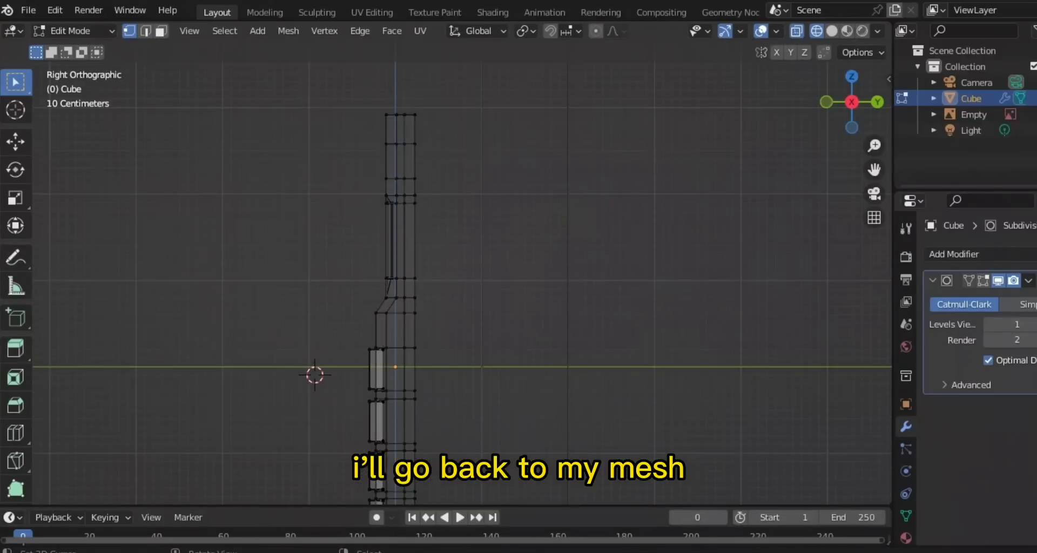
scroll(443, 271, "up", 4)
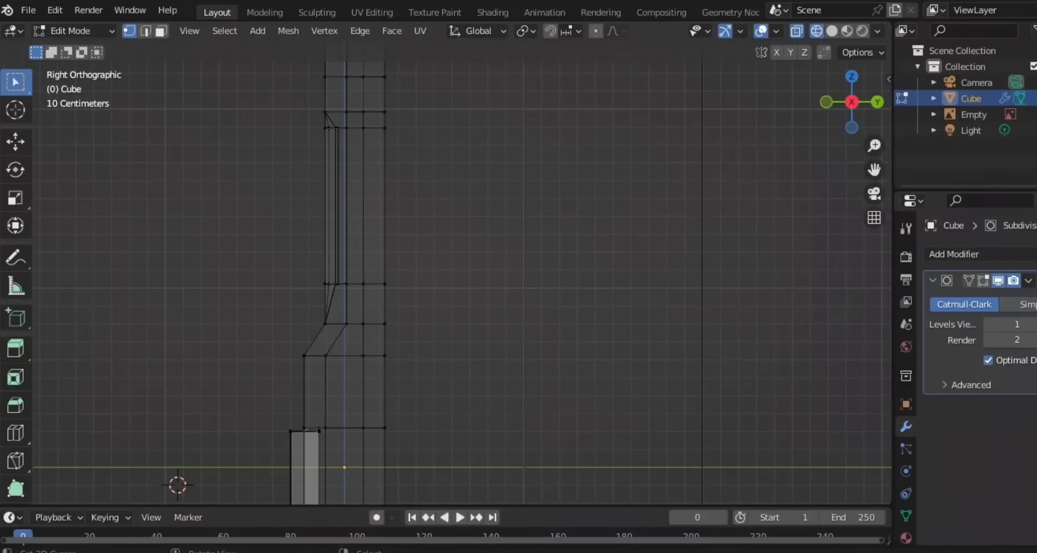
scroll(449, 259, "down", 3)
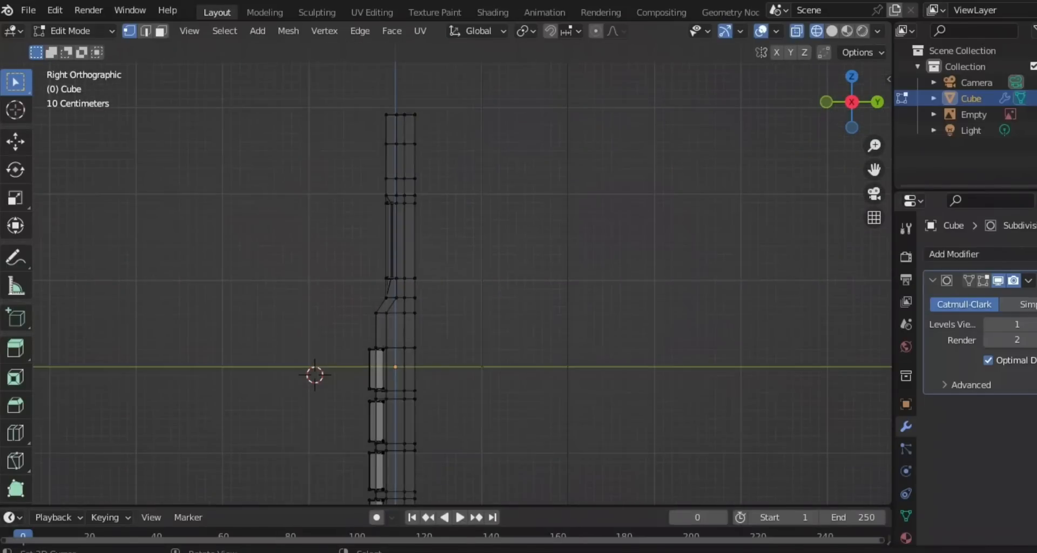
scroll(449, 258, "up", 1)
scroll(443, 273, "down", 2)
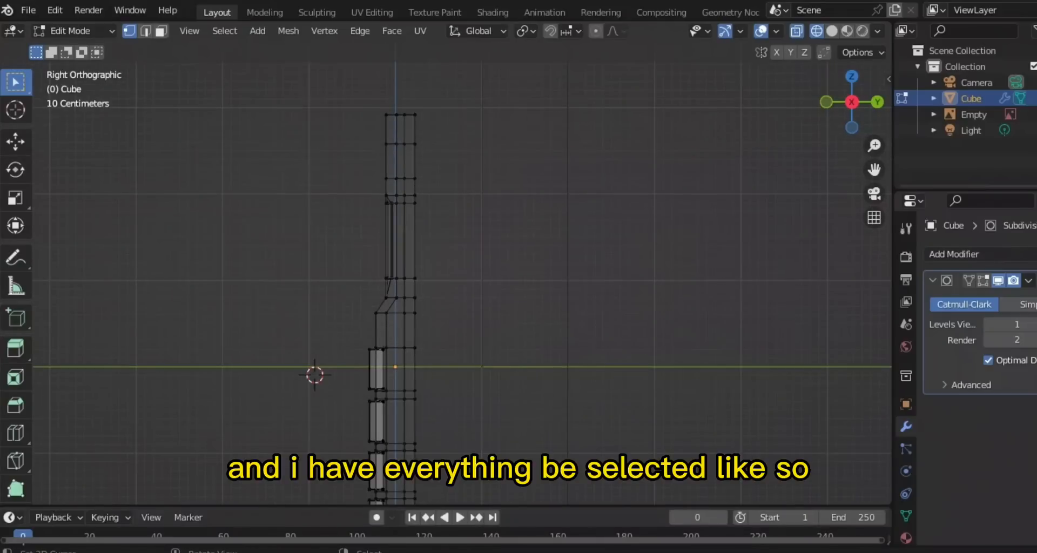
key("b")
left_click_drag(445, 63, 392, 215)
middle_click_drag(392, 215, 397, 288)
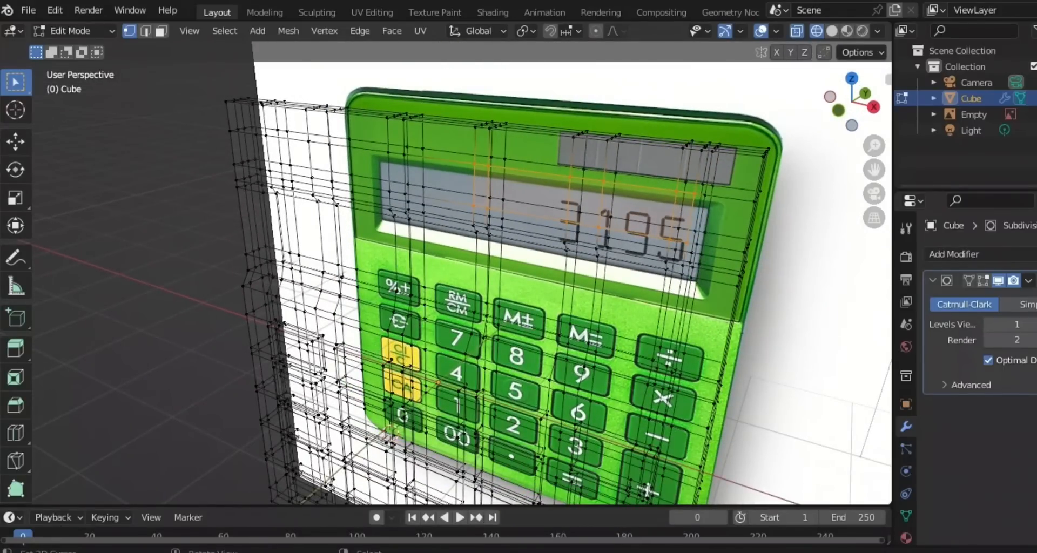
key("KP_3")
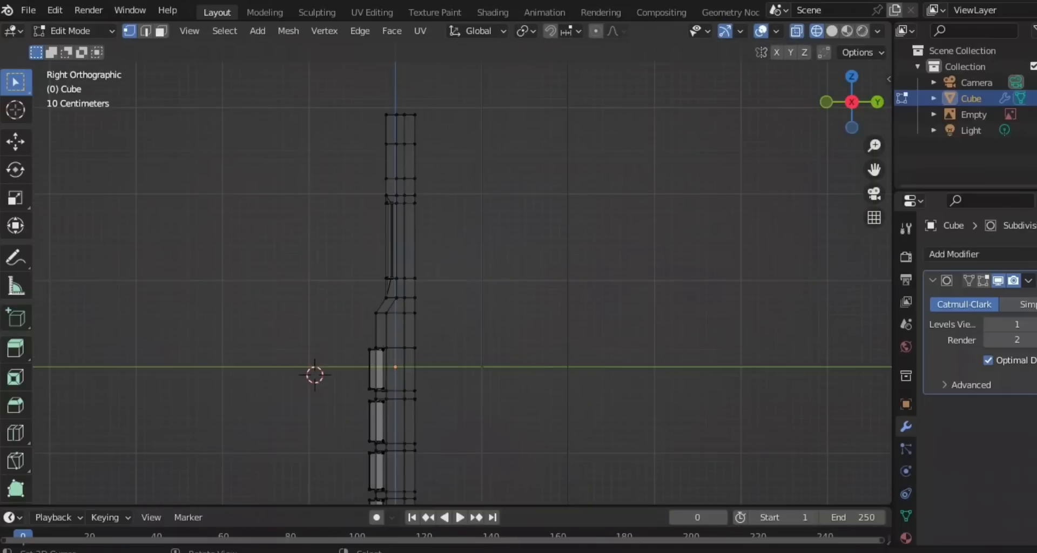
key("KP_1")
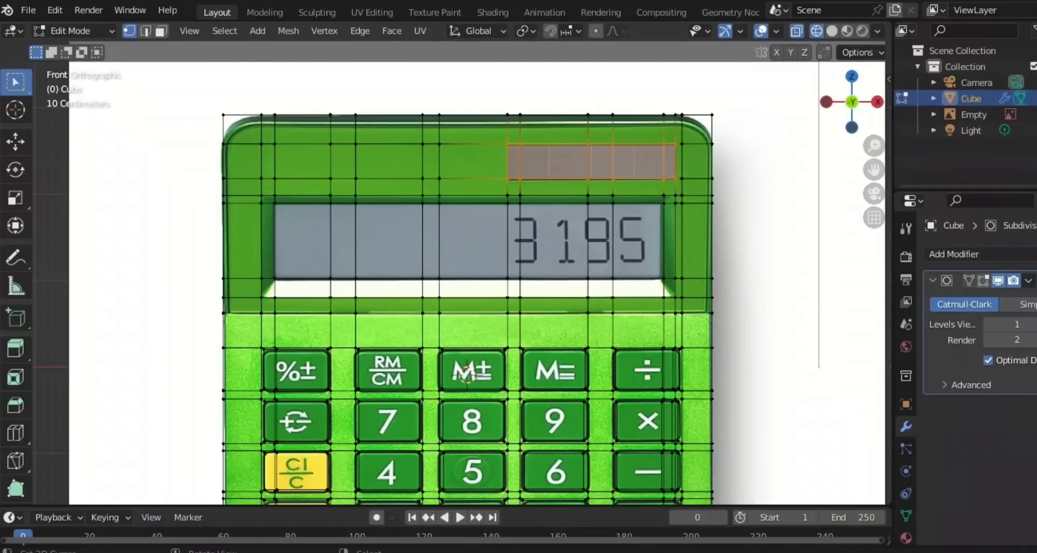
Extrude the solar panel faces in place, scale them to about 0.973, and scale them along Z to about 0.953.
scroll(446, 272, "up", 4)
middle_click_drag(469, 272, 394, 332, "shift")
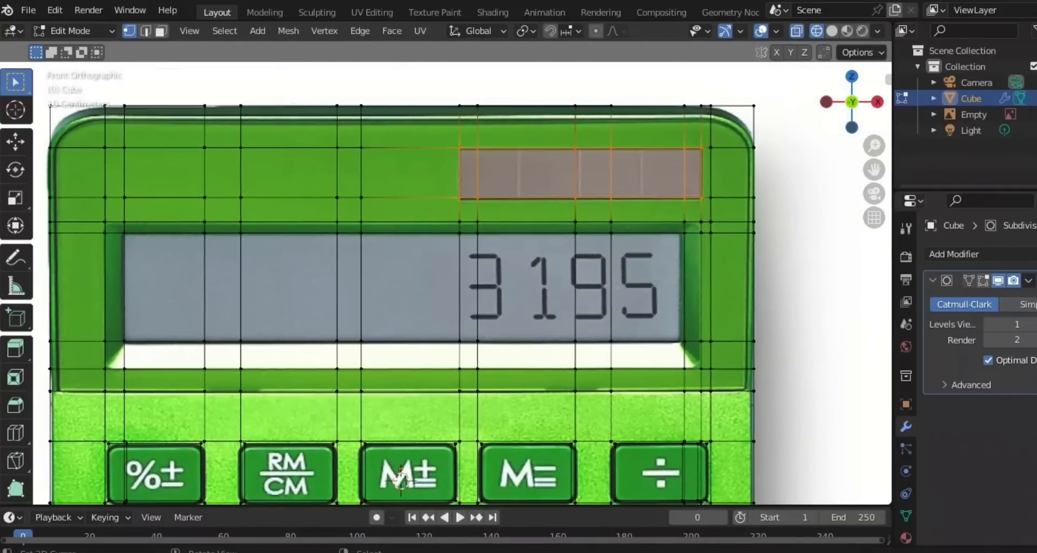
scroll(446, 272, "up", 1)
middle_click_drag(469, 273, 417, 321, "shift")
scroll(446, 272, "up", 2)
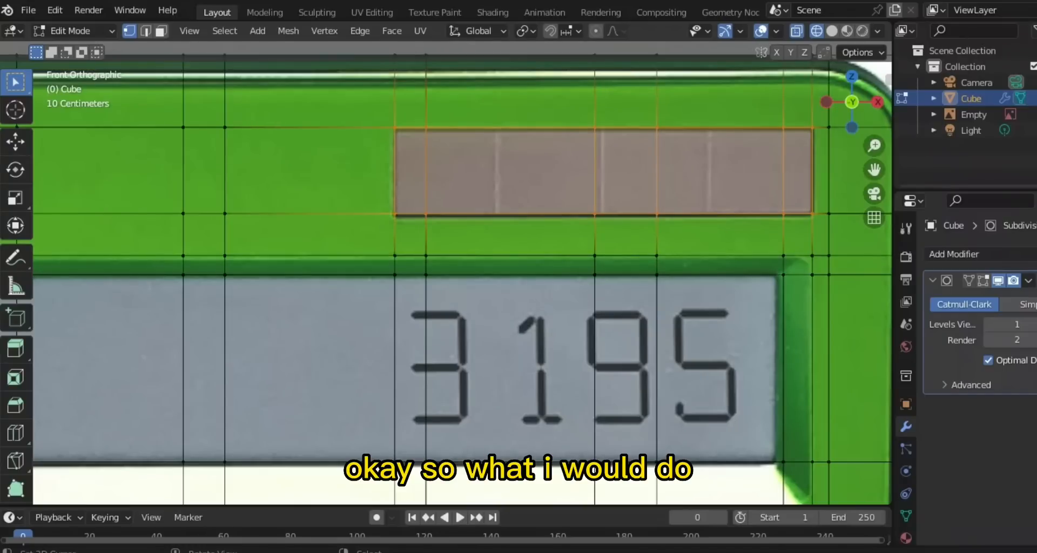
key("e")
right_click(816, 201)
key("s")
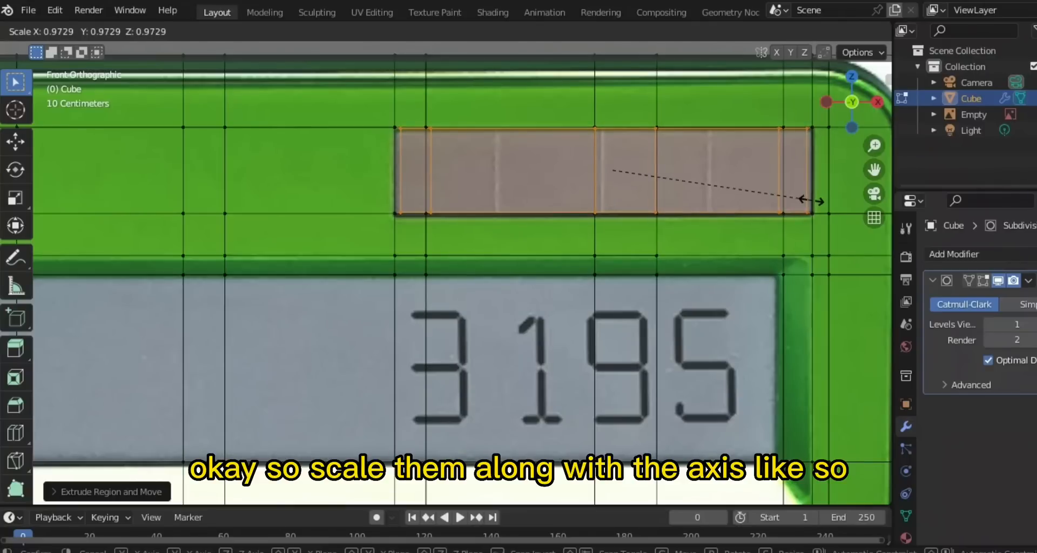
left_click(810, 200)
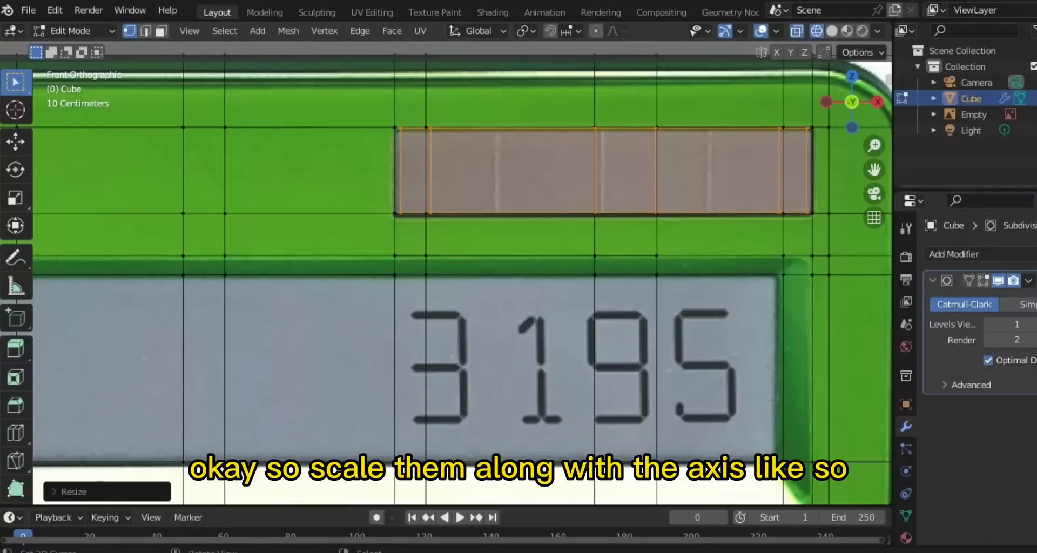
key("s")
key("z")
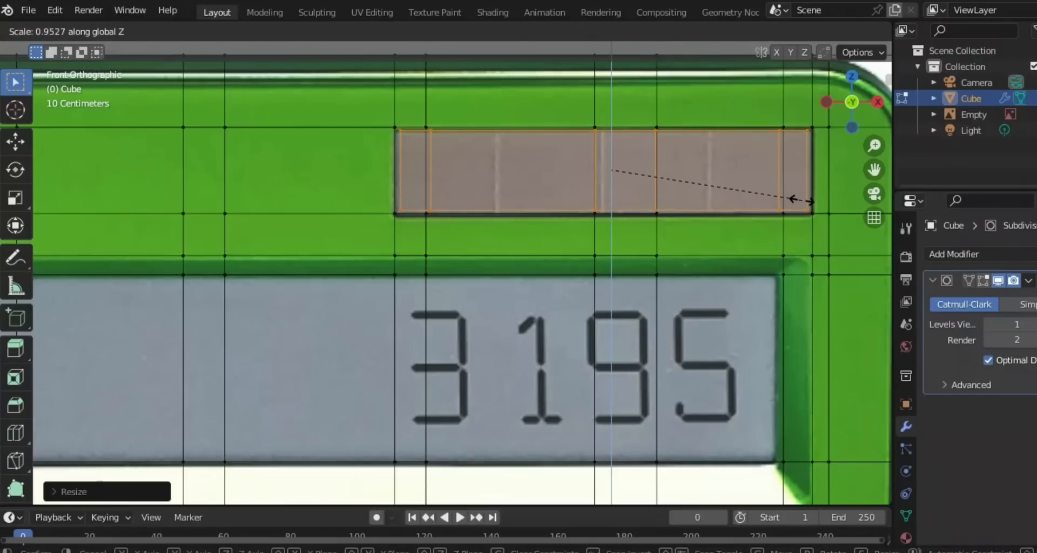
left_click(800, 201)
In right orthographic view, extrude the solar panel faces about 0.01 m into the body.
key("KP_3")
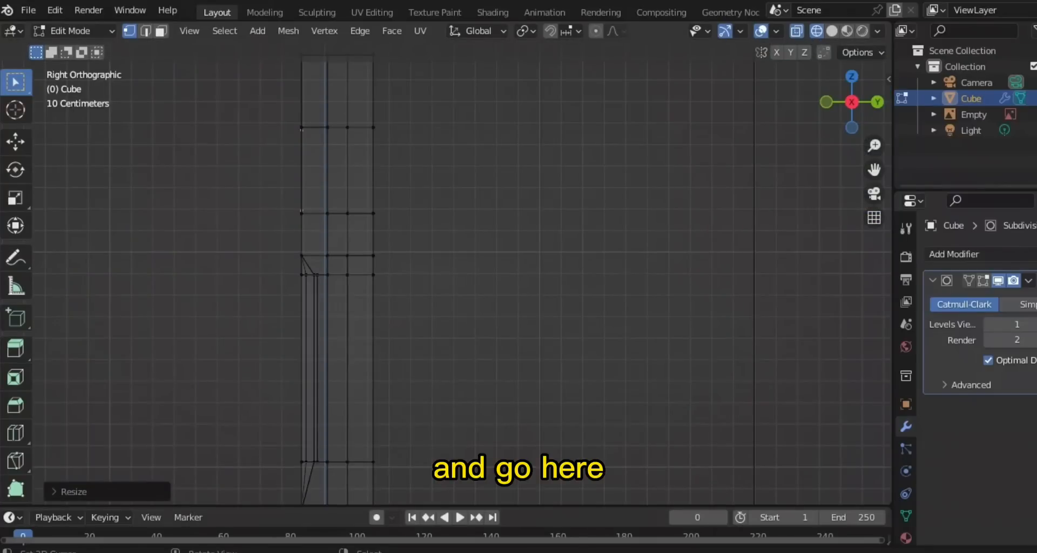
scroll(448, 270, "up", 2)
middle_click_drag(447, 271, 488, 325, "shift")
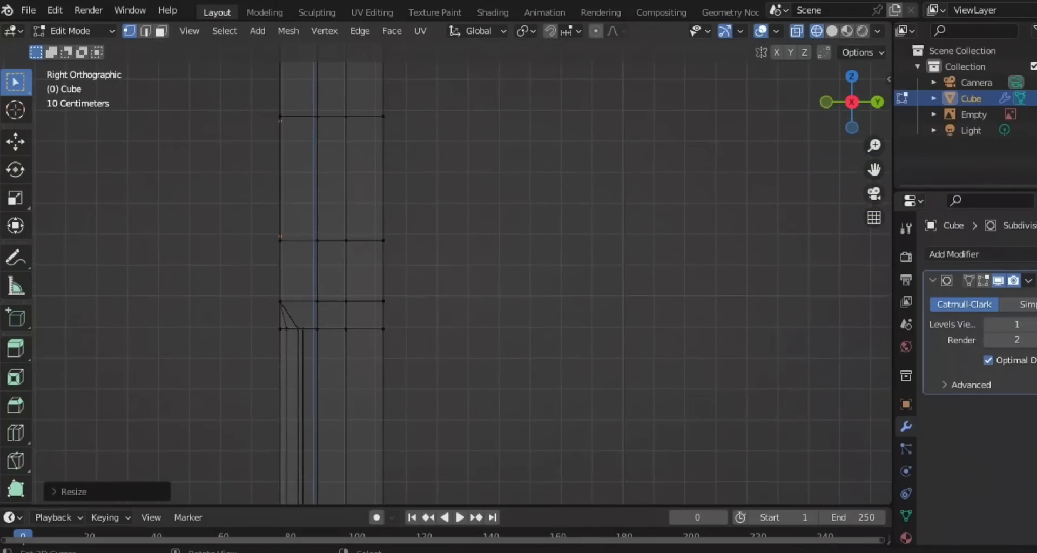
scroll(447, 272, "up", 2)
key("e")
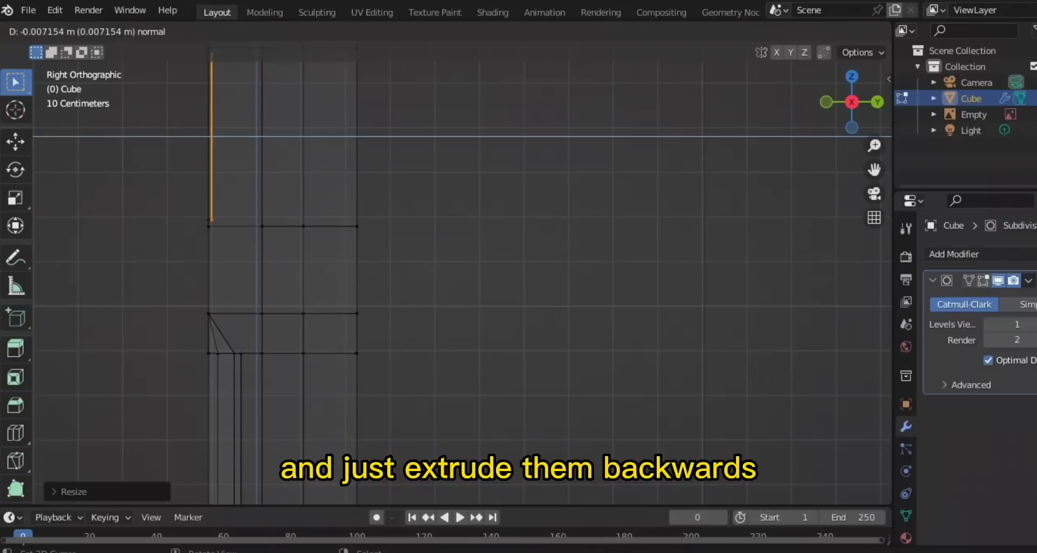
key("Return")
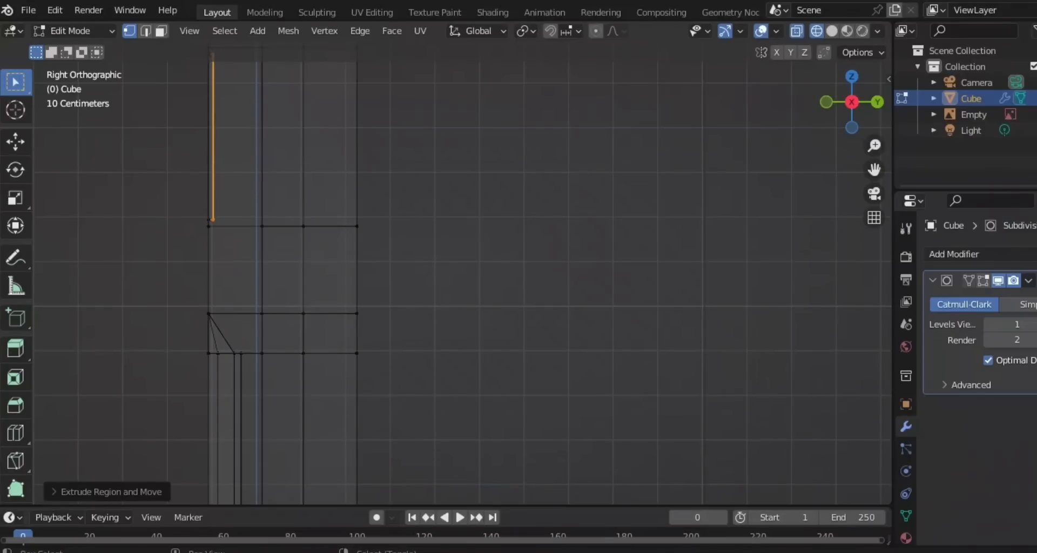
Scale the recessed solar panel faces down slightly and extrude them about 0.018 m back outward.
middle_click_drag(447, 271, 495, 350, "shift")
key("s")
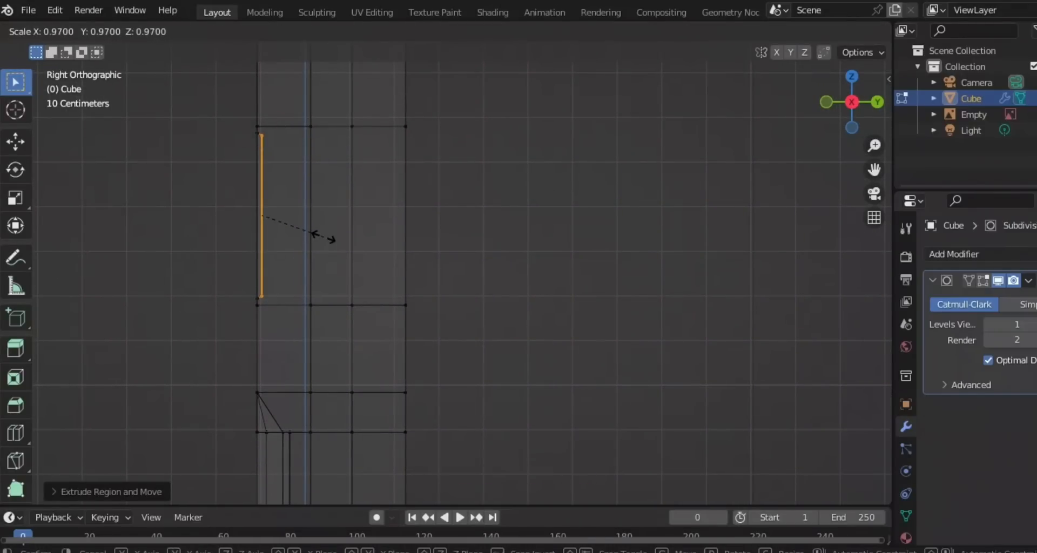
key("Return")
key("e")
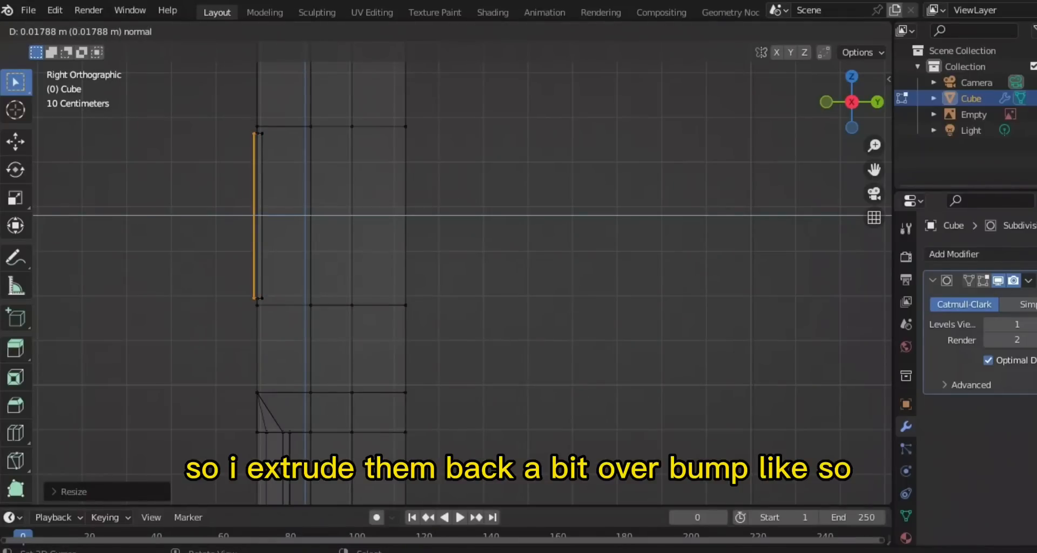
key("Return")
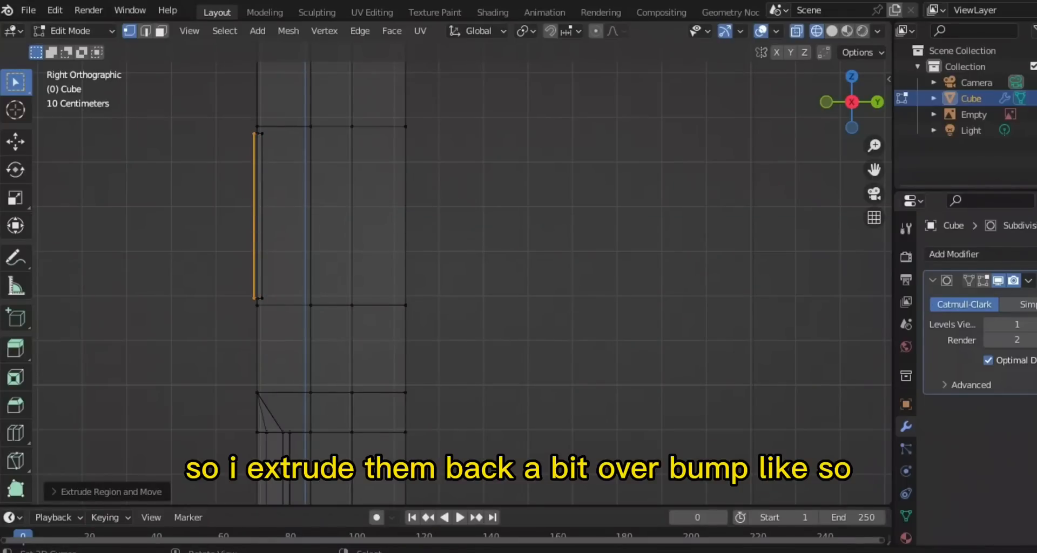
Examine the extruded solar panel in perspective and against the reference image in front orthographic view.
scroll(462, 273, "down", 3)
middle_click_drag(462, 273, 557, 278)
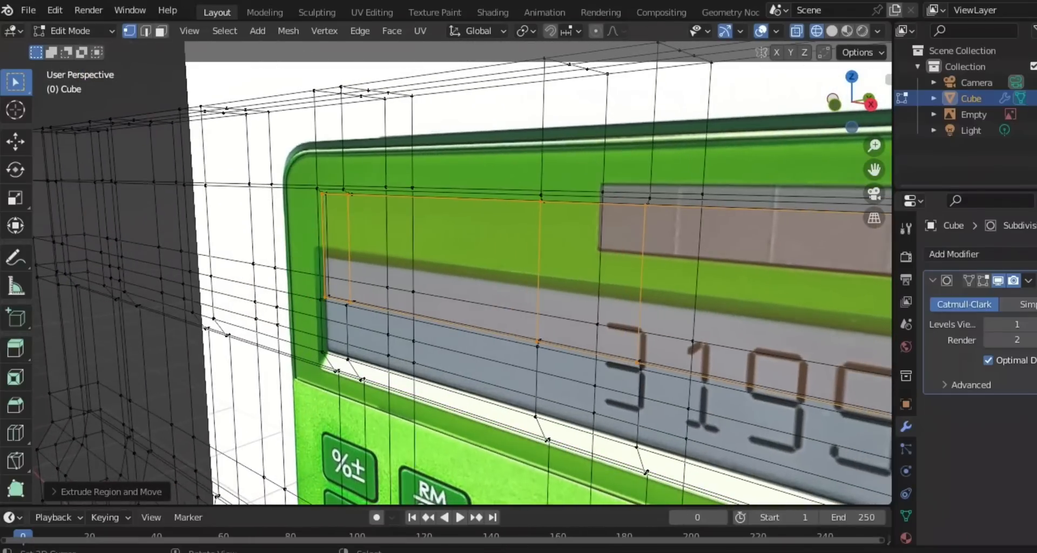
key("KP_1")
scroll(462, 273, "down", 3)
scroll(461, 272, "down", 5)
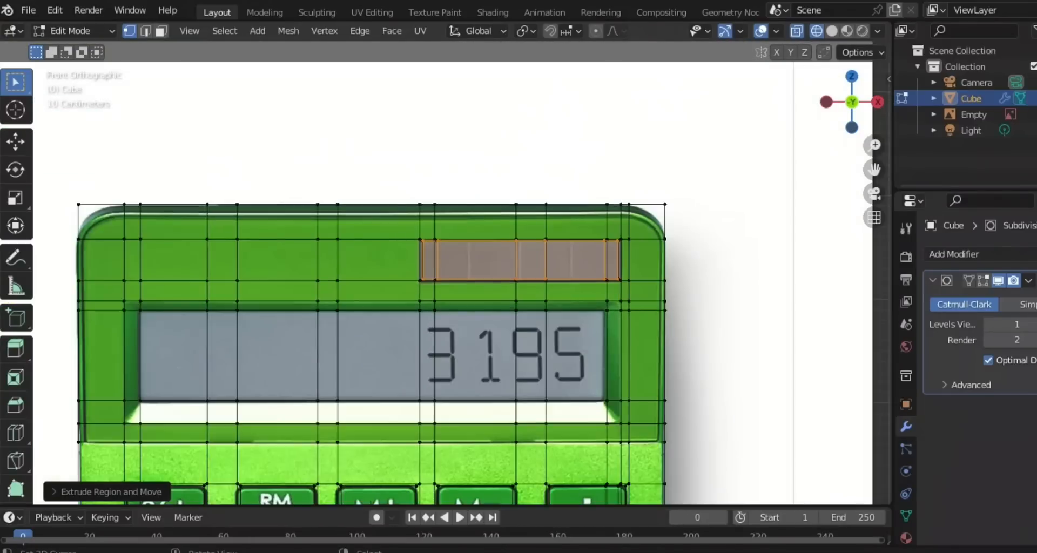
scroll(462, 273, "up", 3)
scroll(462, 273, "down", 3)
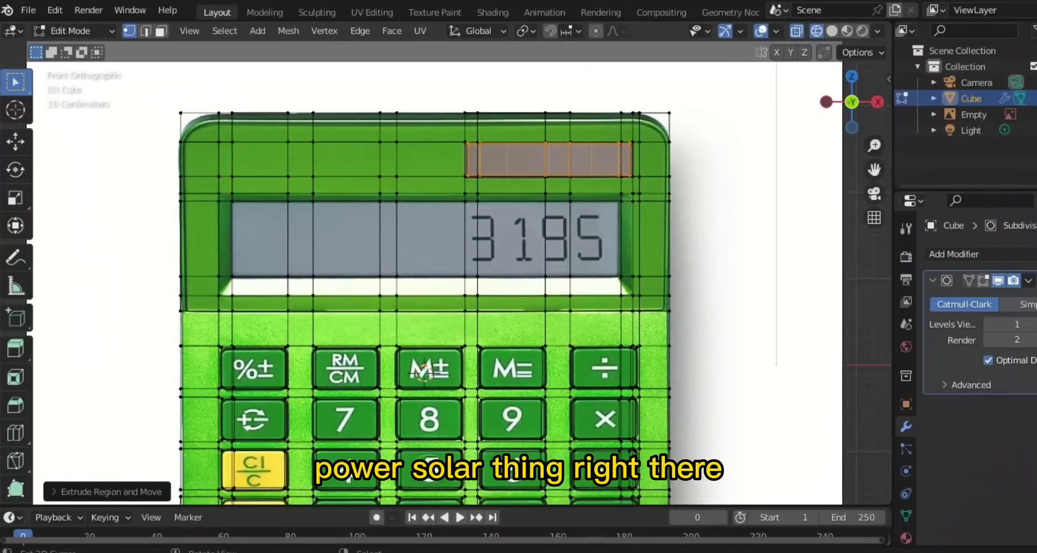
scroll(441, 273, "down", 2)
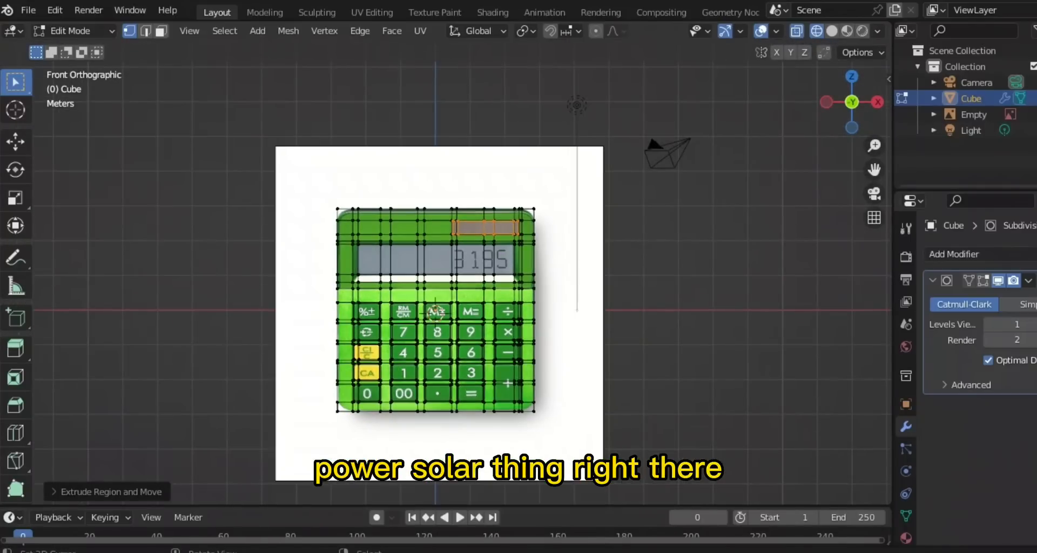
scroll(441, 273, "up", 3)
scroll(441, 274, "down", 1)
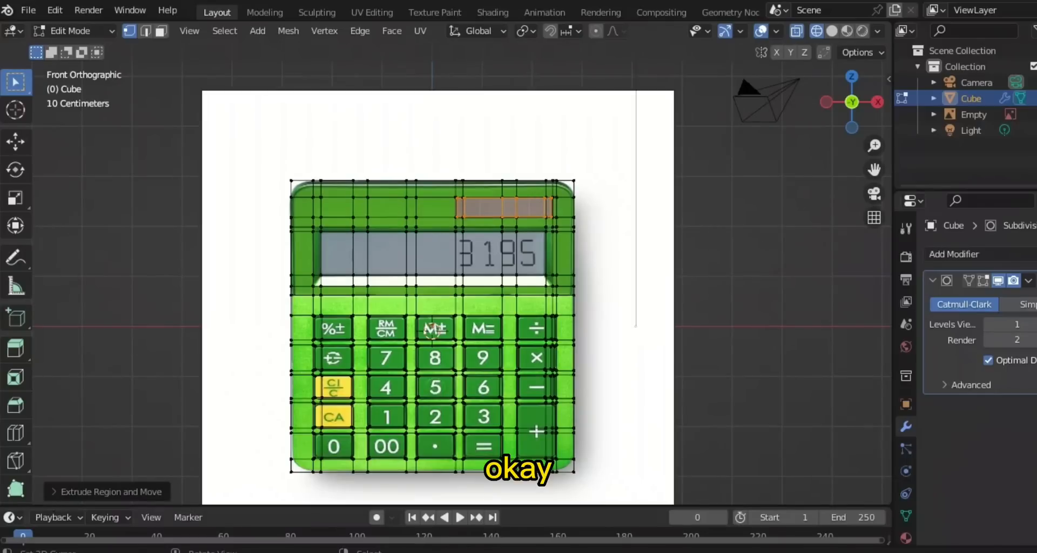
Examine the subdivided calculator in object mode with solid shading, from the front and in perspective.
middle_click_drag(441, 273, 463, 172, "shift")
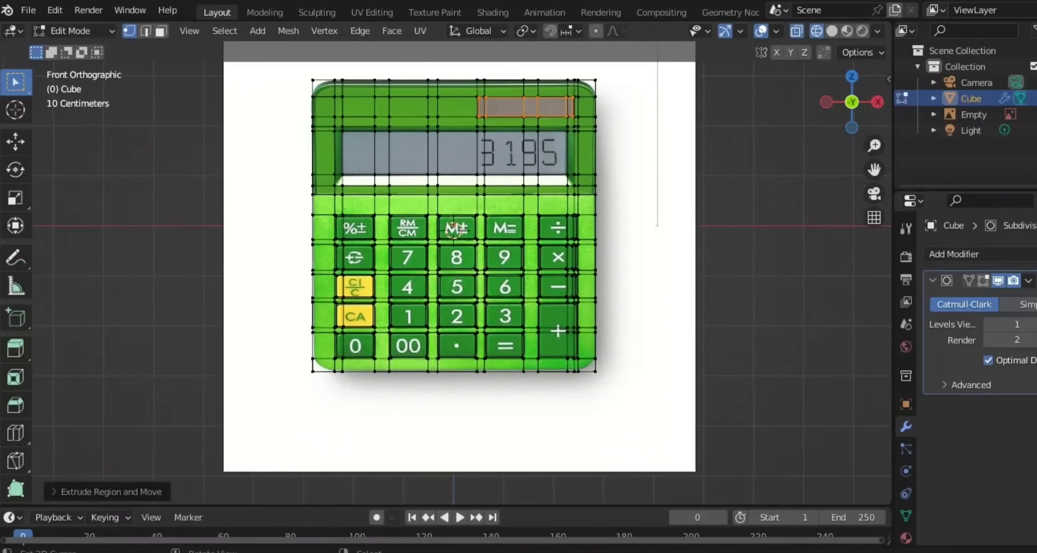
key("z")
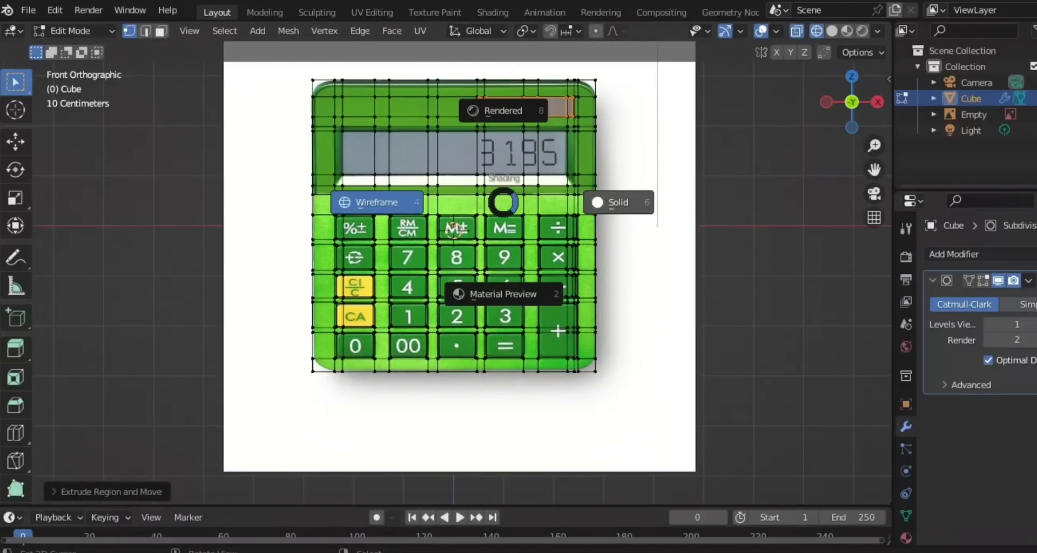
left_click(617, 202)
key("Tab")
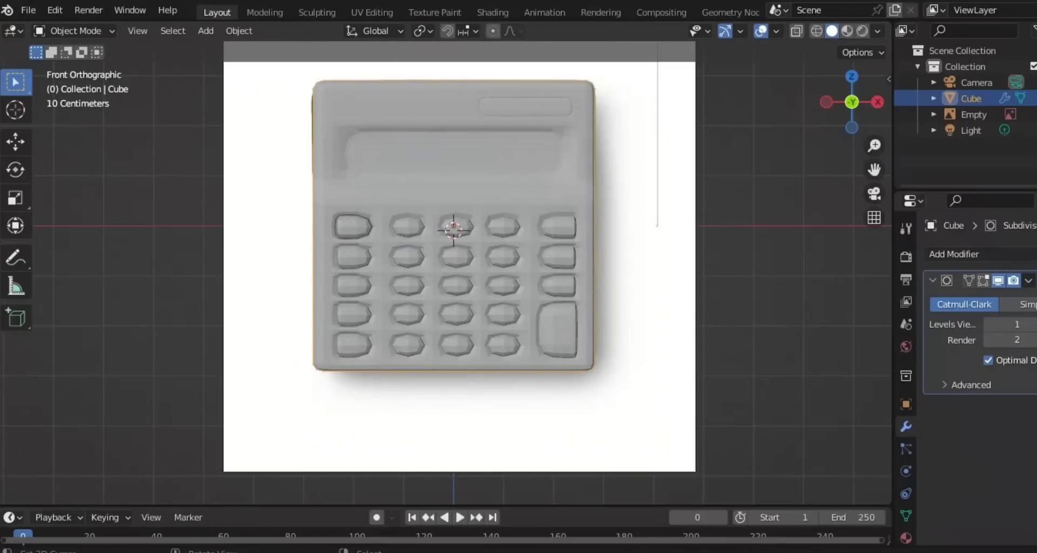
scroll(446, 270, "down", 3)
scroll(446, 270, "up", 3)
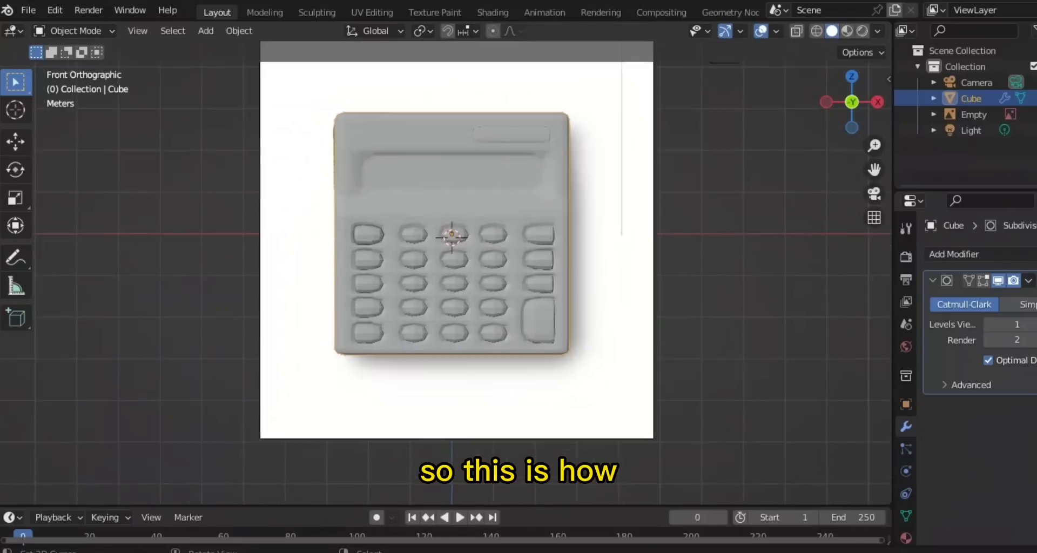
middle_click_drag(446, 270, 345, 289)
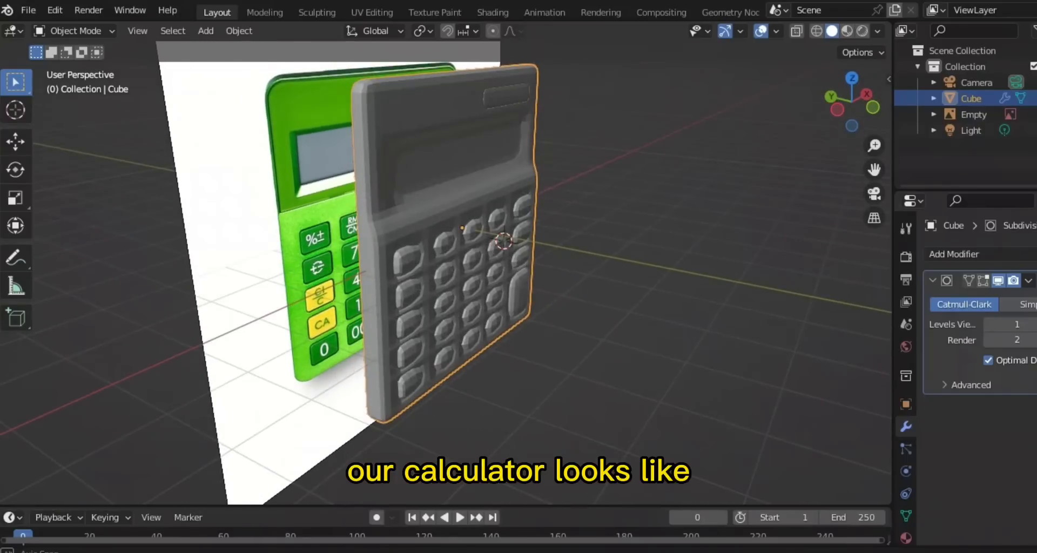
middle_click_drag(508, 270, 489, 287)
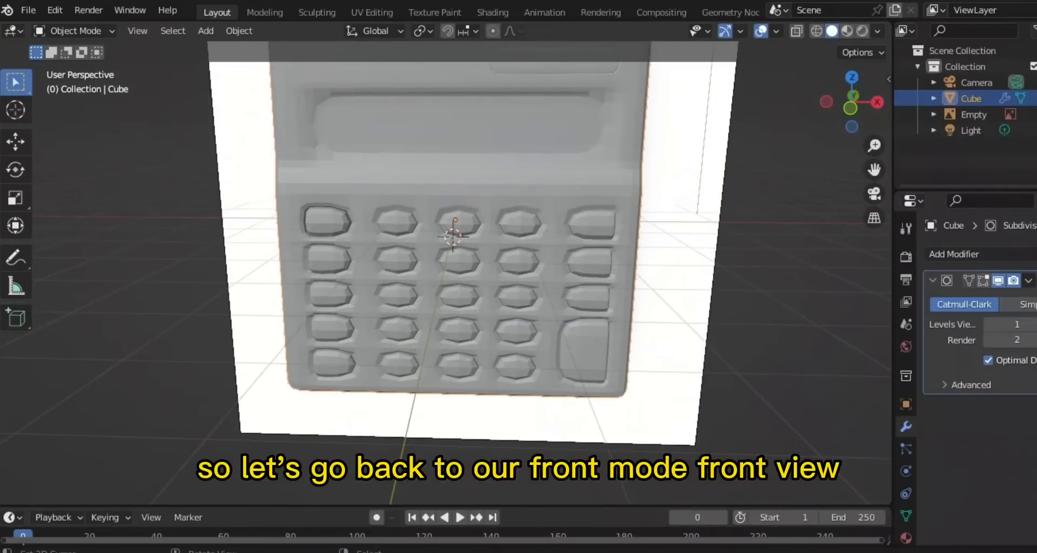
Compare the calculator mesh with the reference image in front orthographic view using wireframe shading.
key("KP_1")
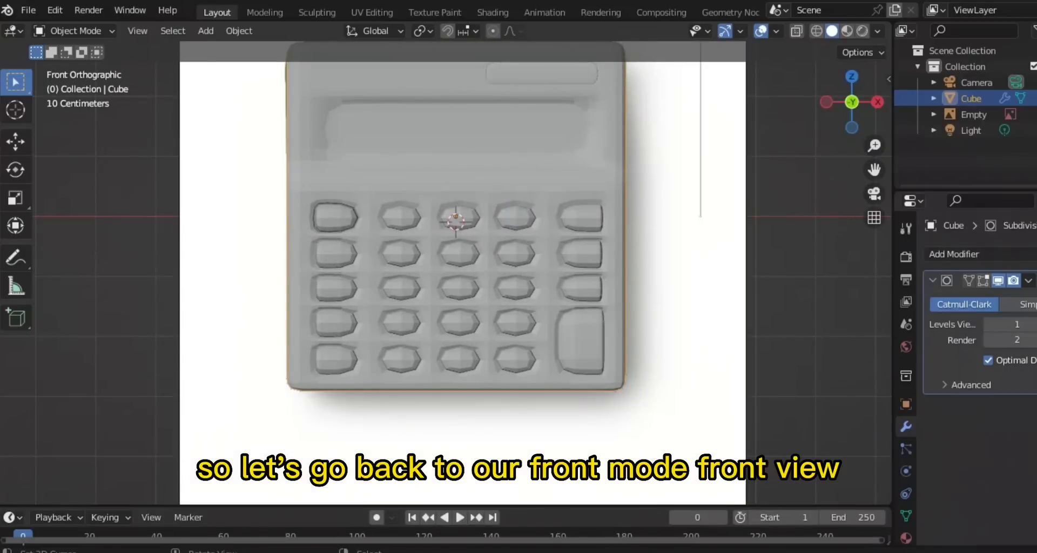
key("Tab")
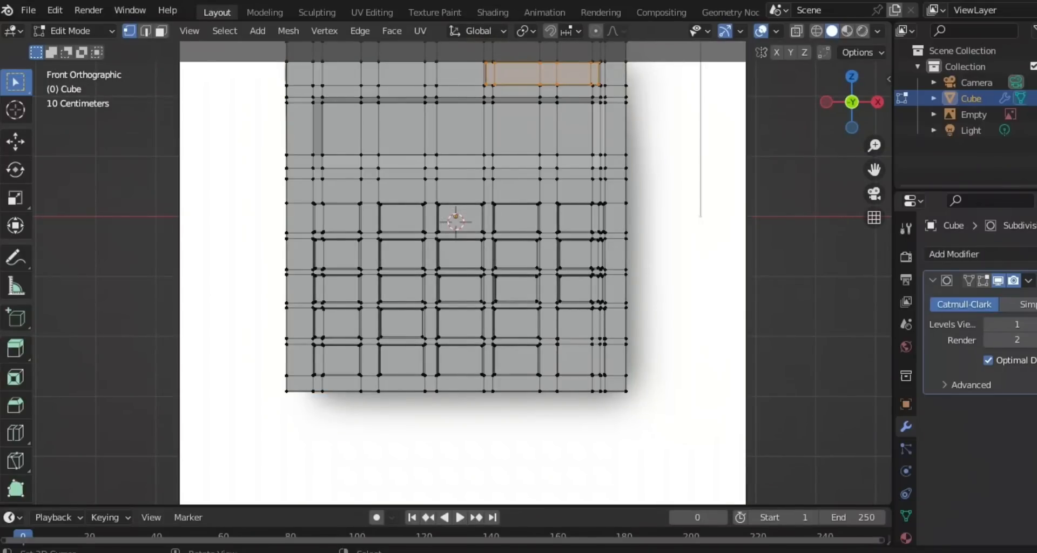
key("Tab")
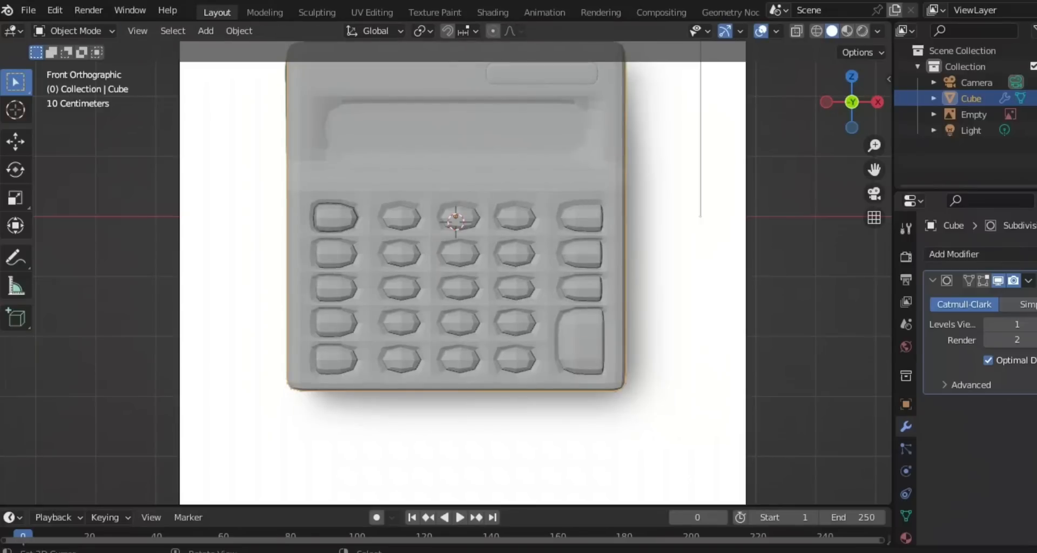
key("Tab")
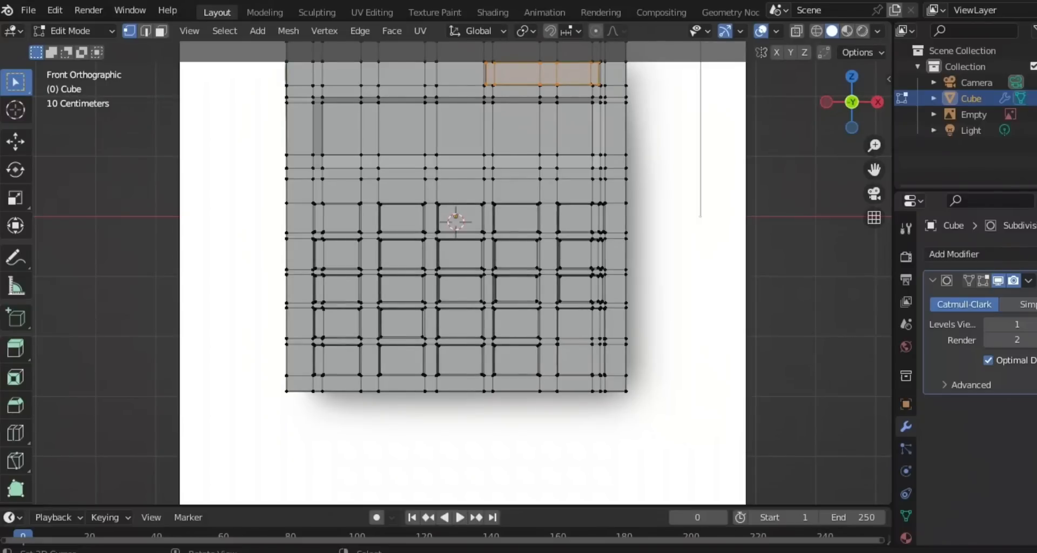
key("z")
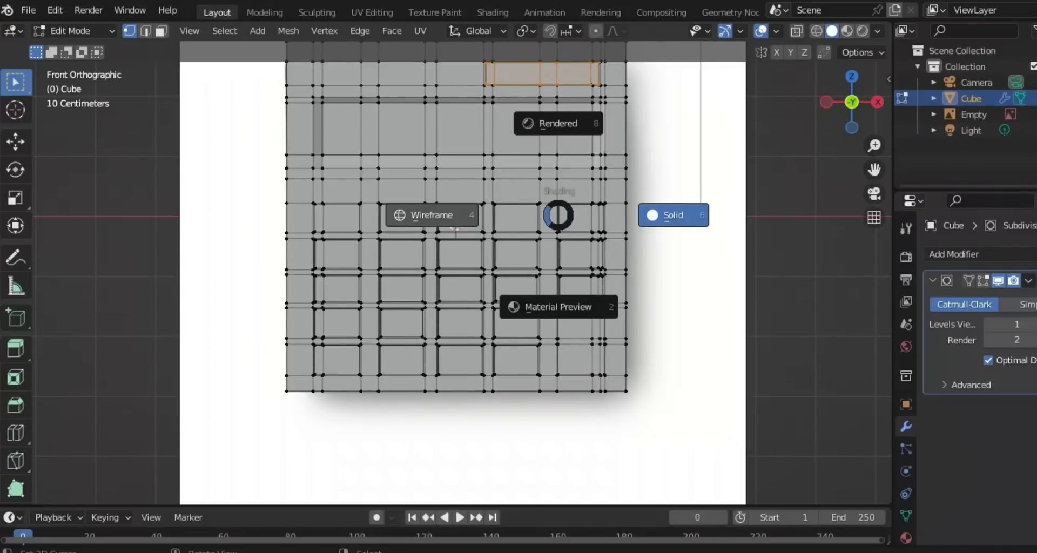
left_click(431, 215)
key("Tab")
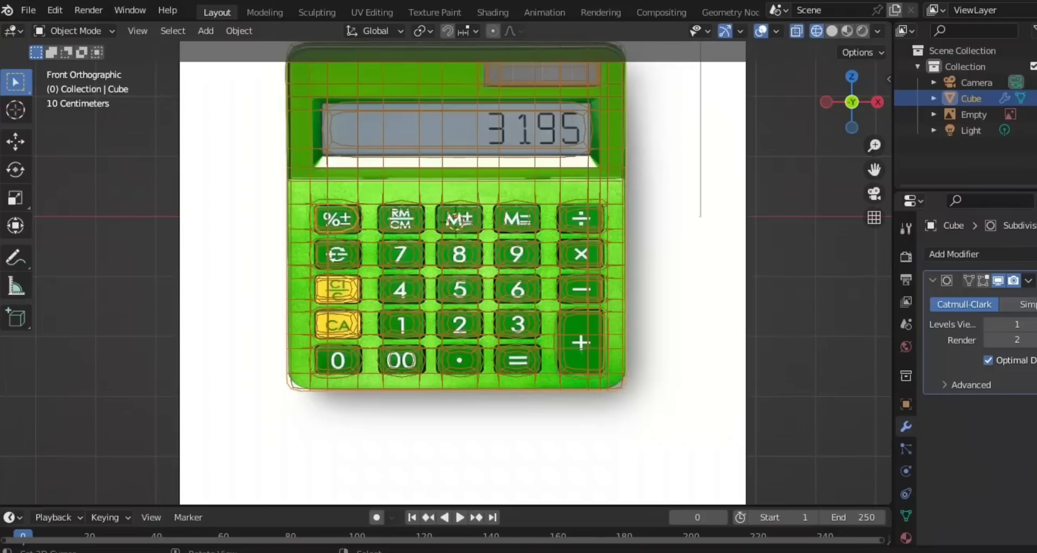
key("Tab")
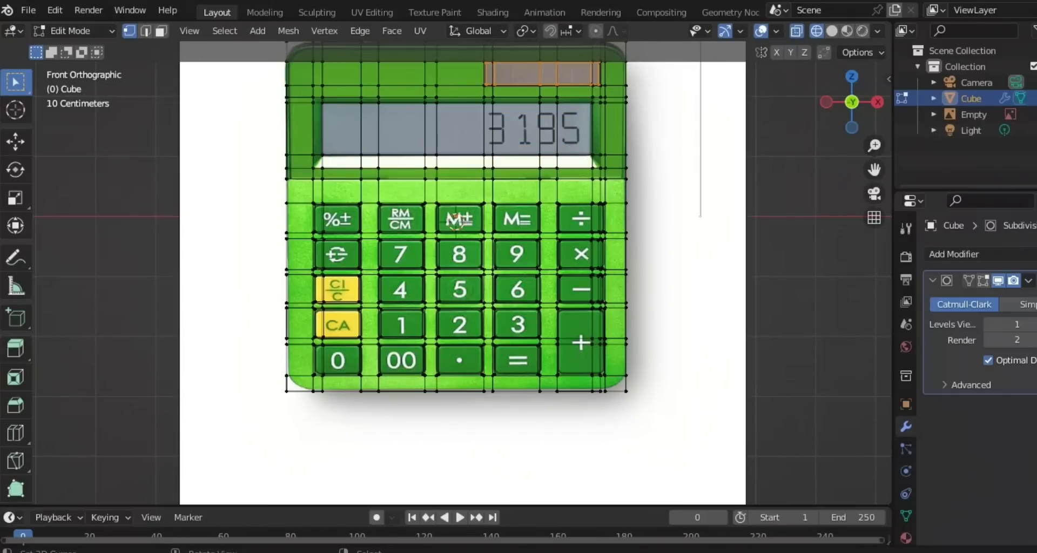
Clear the solar panel selection and switch to face selection for the calculator mesh.
key("alt+a")
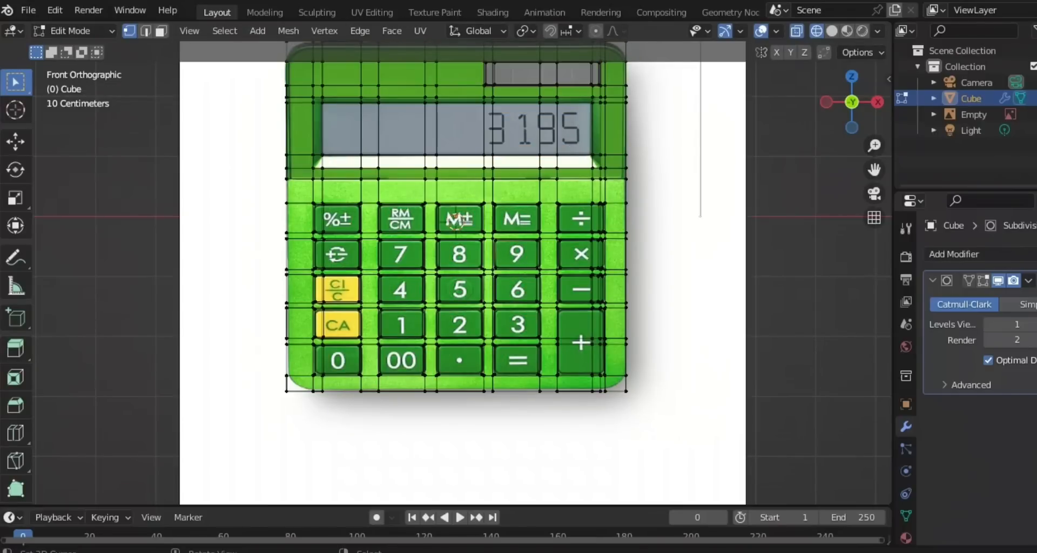
key("3")
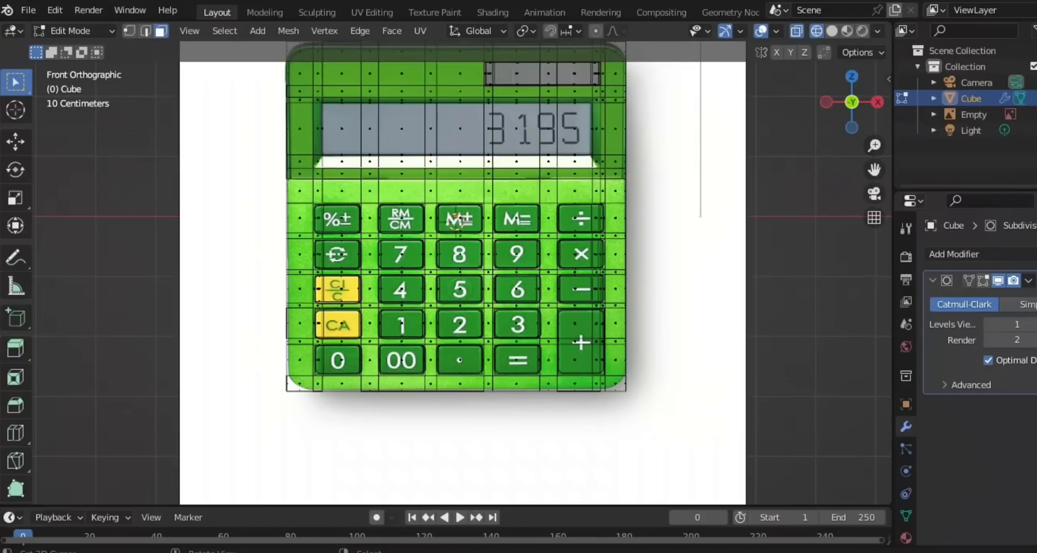
scroll(456, 232, "down", 4)
scroll(456, 232, "up", 1)
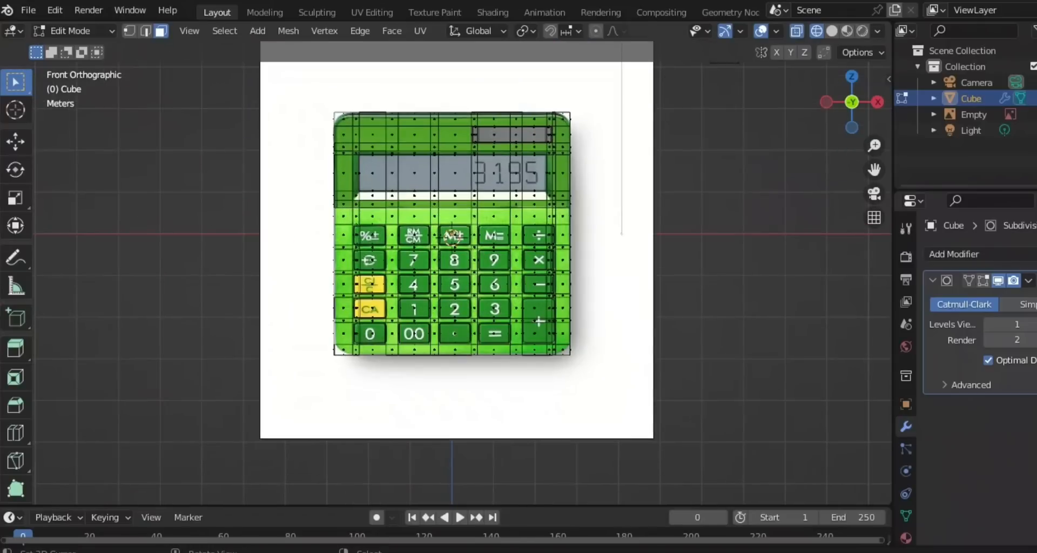
key("Tab")
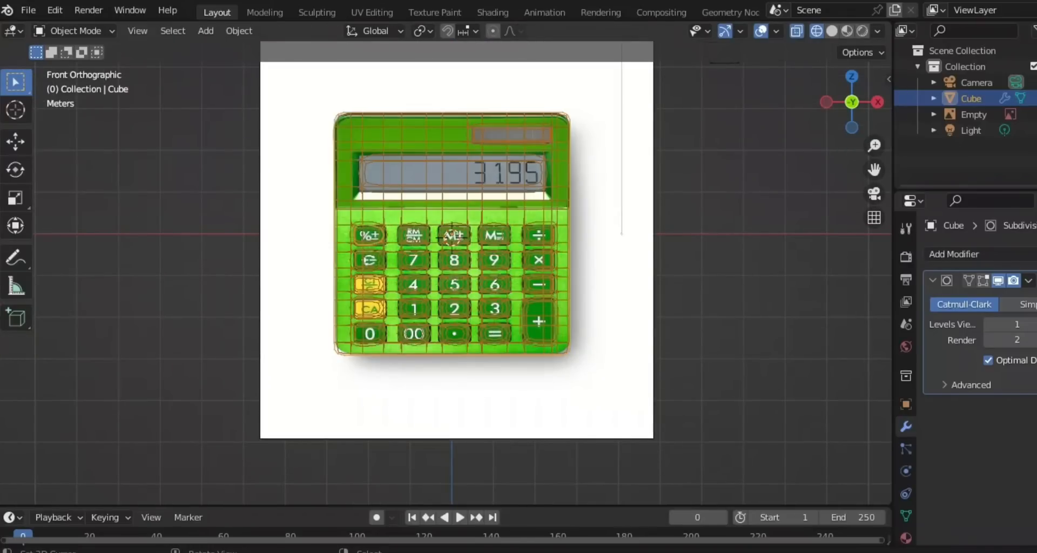
key("Tab")
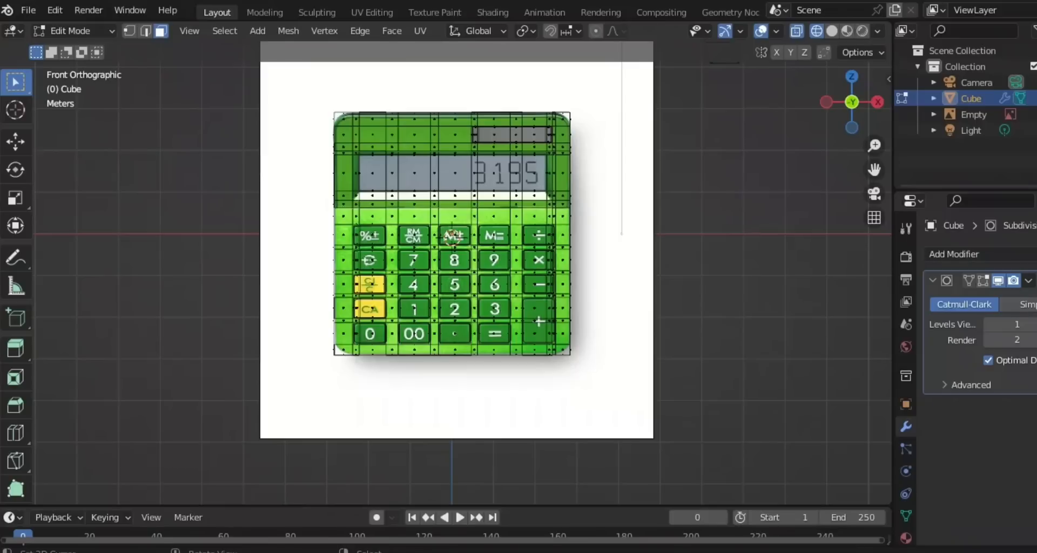
Return to solid shading and select the front face of the second key in the top row.
key("z")
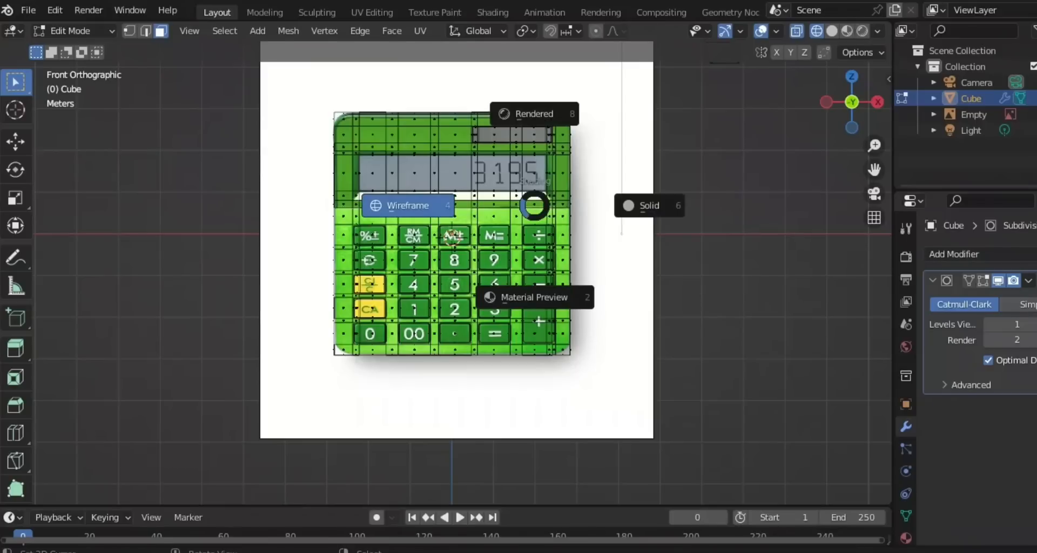
left_click(650, 205)
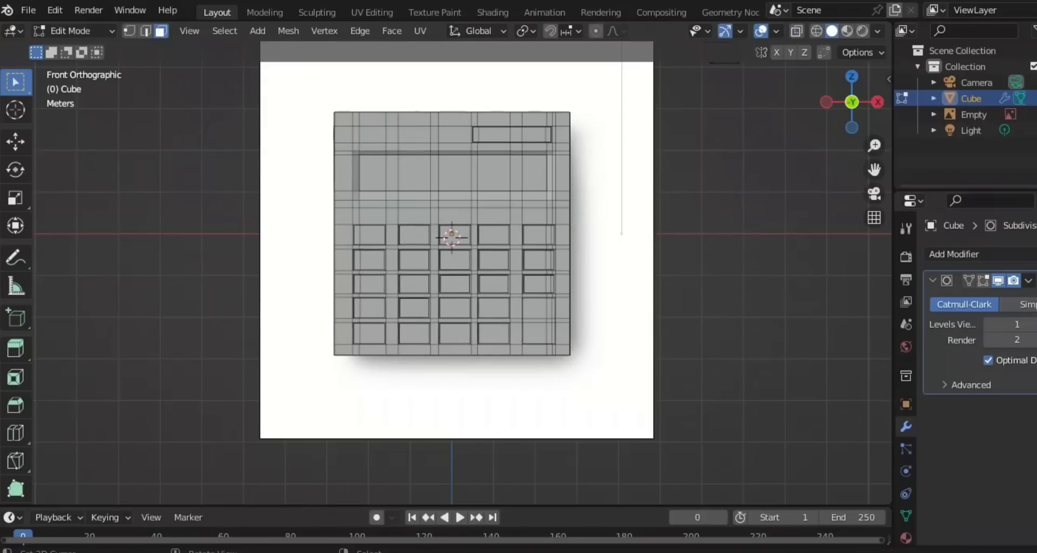
scroll(451, 273, "up", 2)
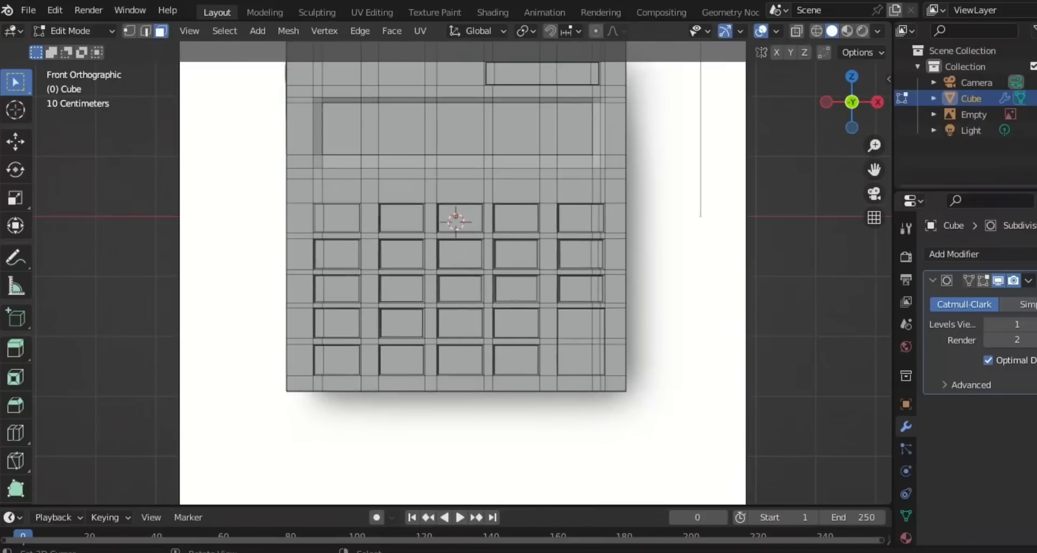
right_click(517, 218)
right_click(402, 218)
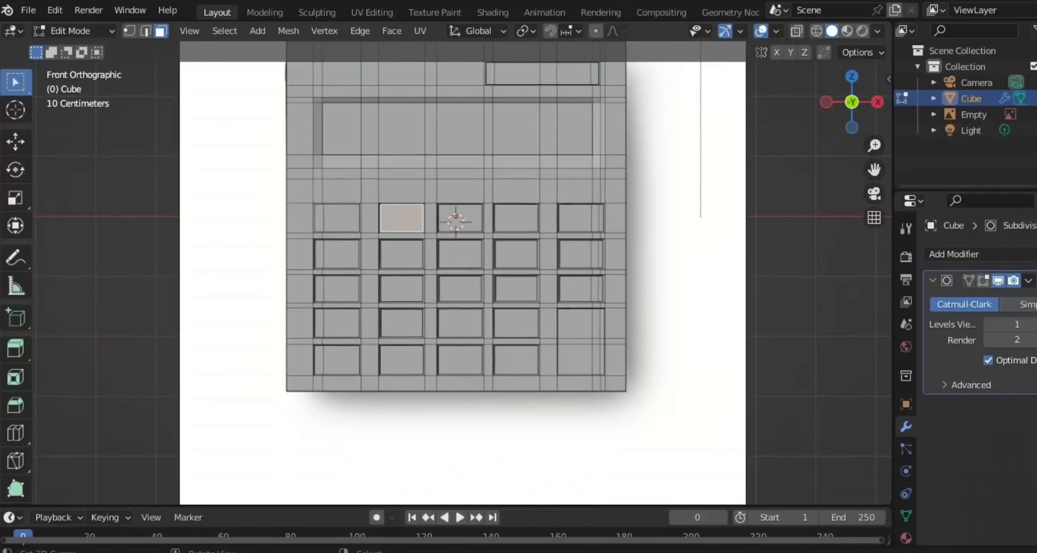
scroll(452, 273, "down", 3)
scroll(452, 272, "up", 1)
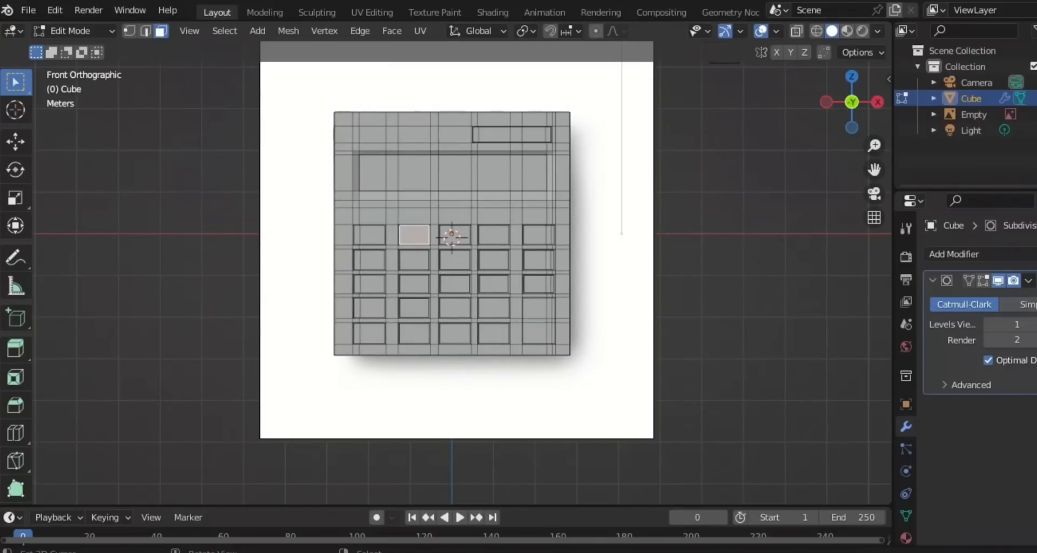
Apply Shade Smooth to the calculator object in object mode.
middle_click_drag(451, 272, 418, 273)
key("Tab")
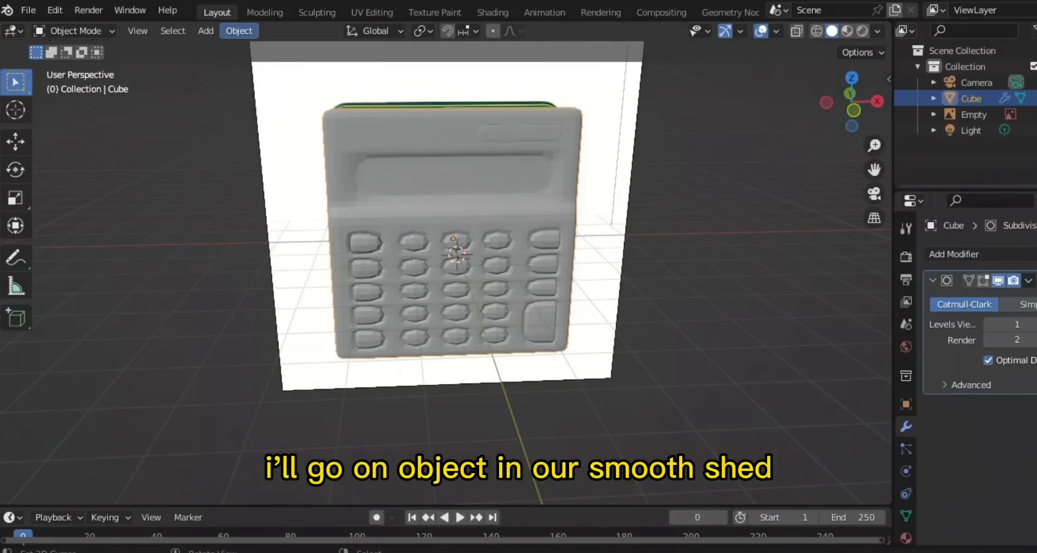
left_click(238, 31)
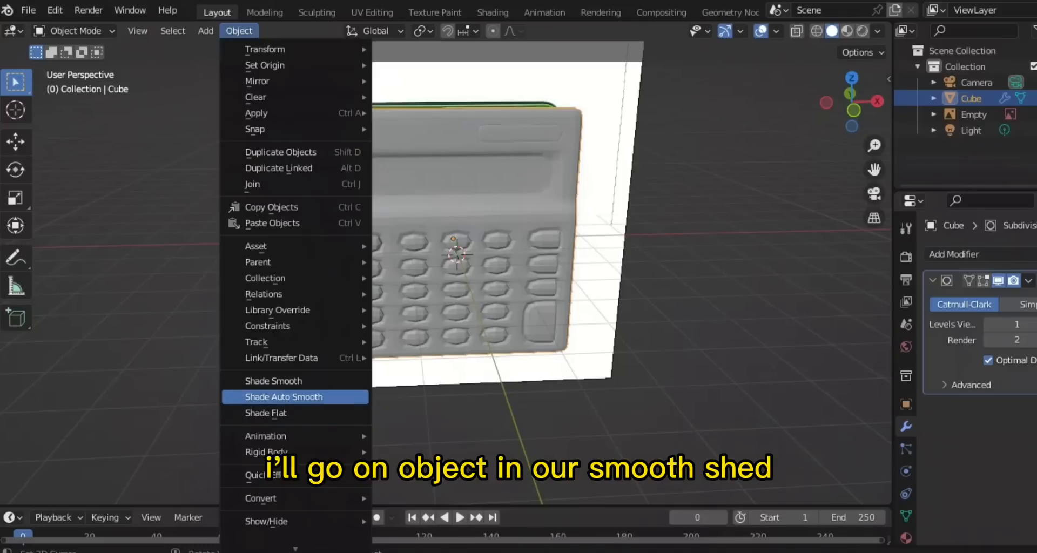
left_click(295, 381)
Examine the smooth-shaded calculator from the side and front, and check its keys up close.
middle_click_drag(432, 303, 65, 289)
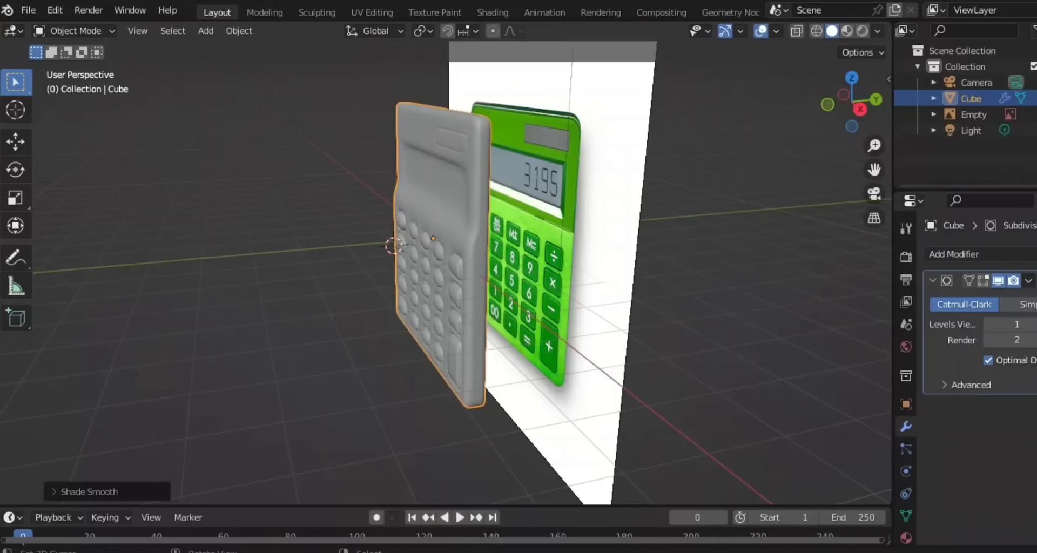
middle_click_drag(421, 280, 558, 248)
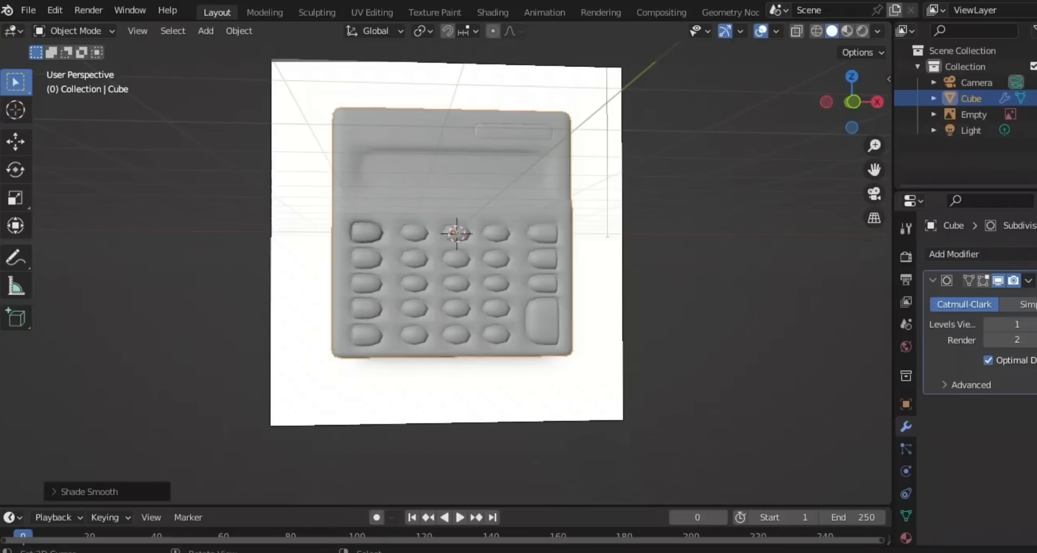
scroll(441, 275, "up", 3)
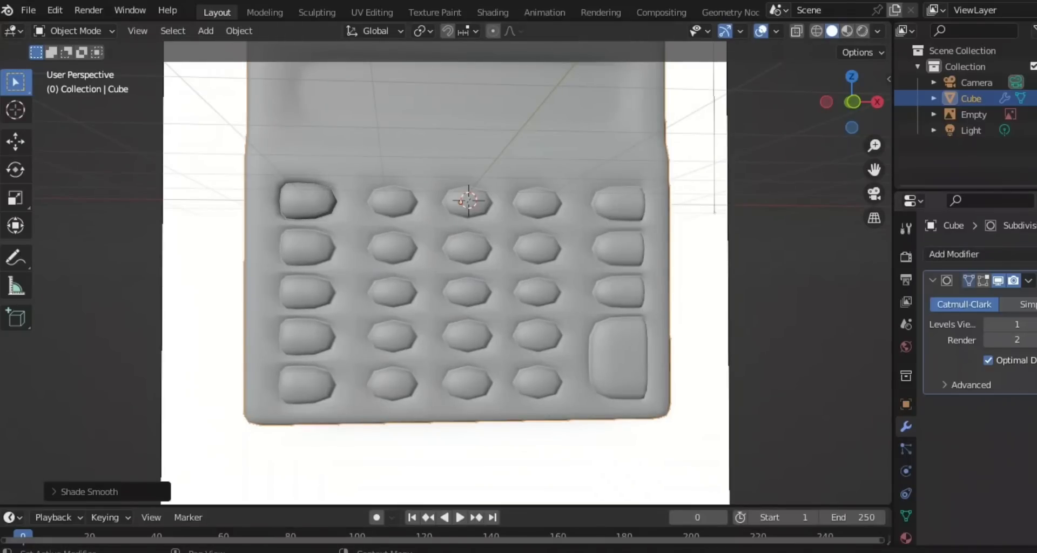
key("Tab")
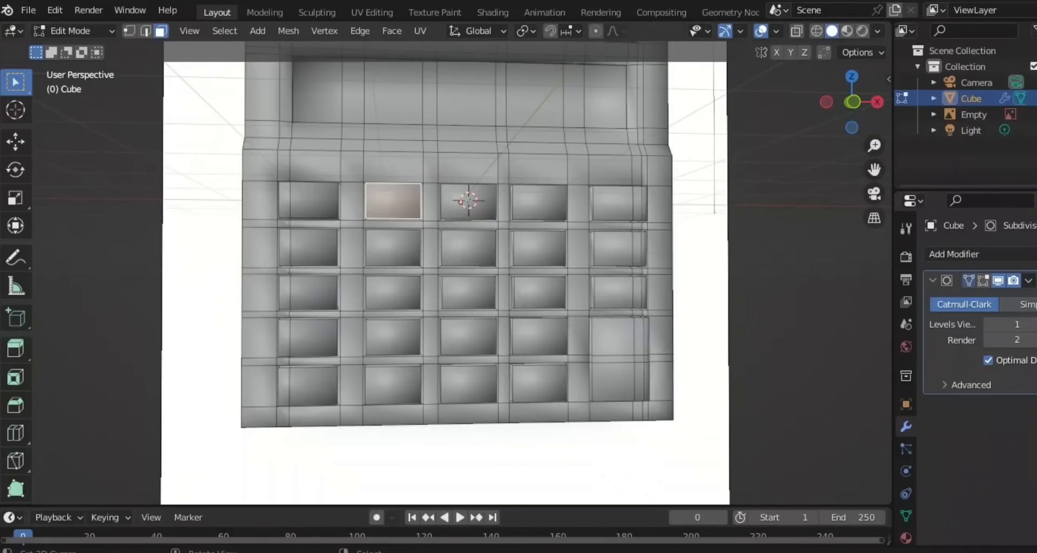
key("Tab")
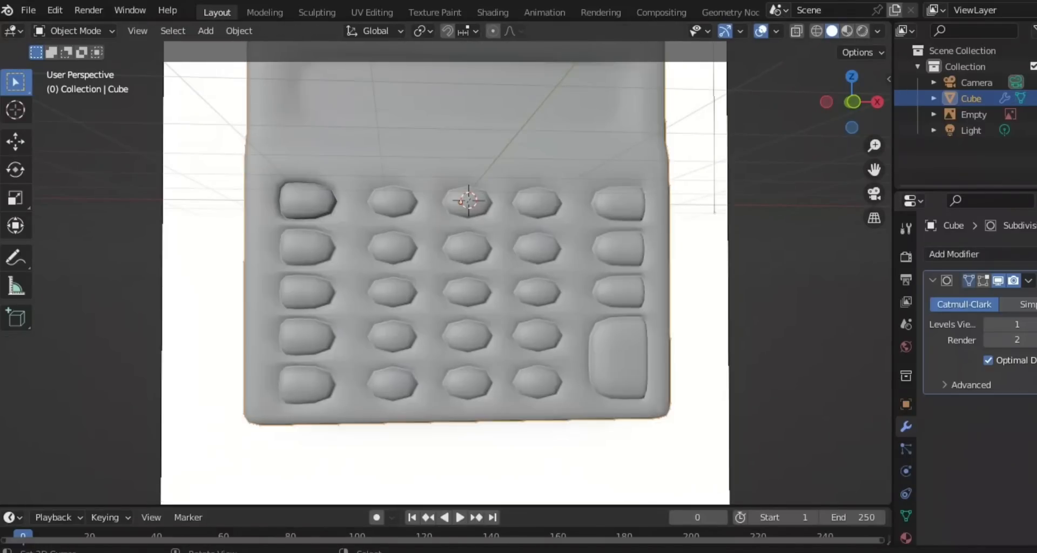
scroll(446, 272, "down", 4)
scroll(446, 273, "up", 2)
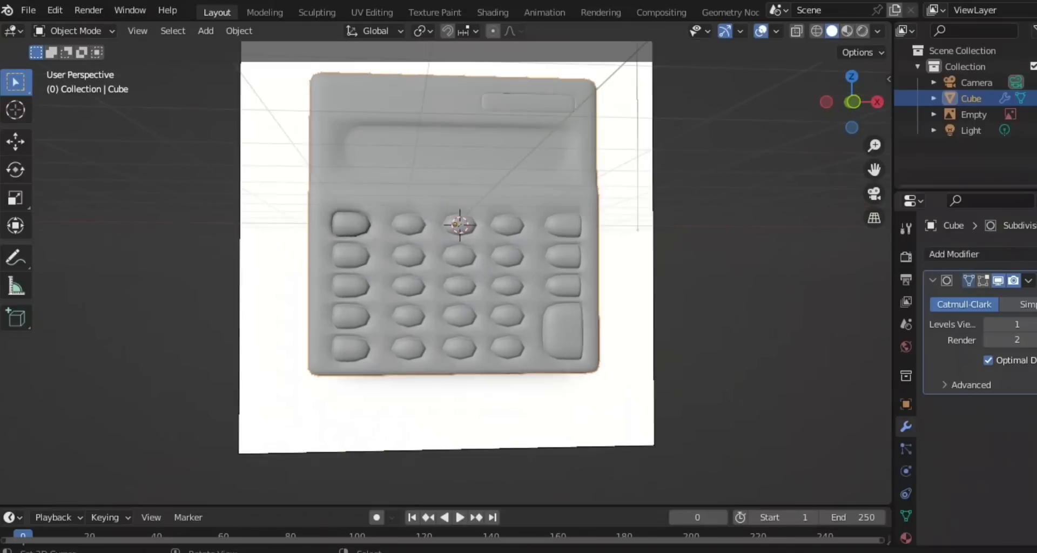
Switch to vertex selection and enable the Subdivision modifier's edit mode and on-cage display on the calculator mesh.
key("Tab")
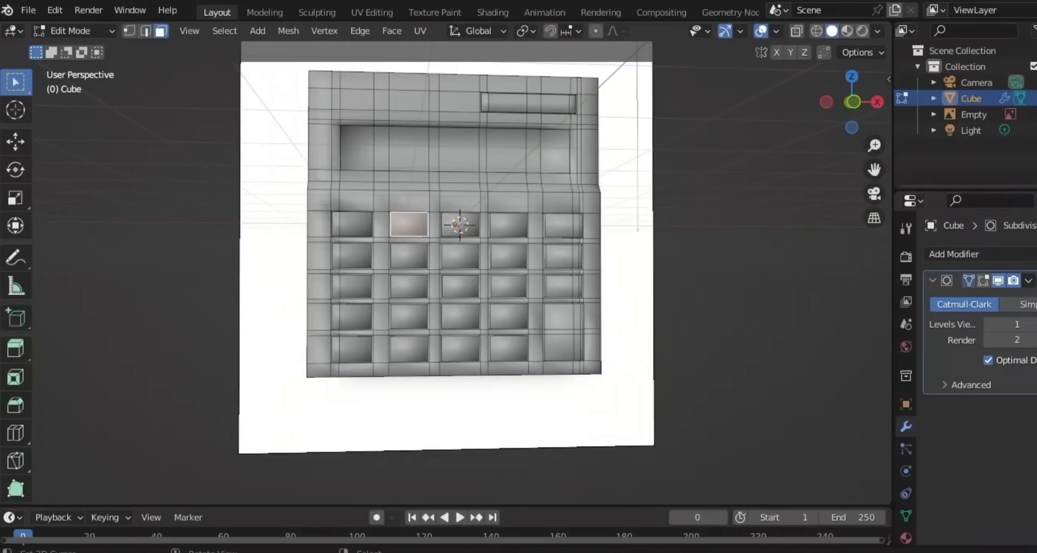
key("1")
mouse_move(446, 273)
middle_mouse_down()
mouse_move(365, 272)
mouse_move(442, 273)
middle_mouse_up()
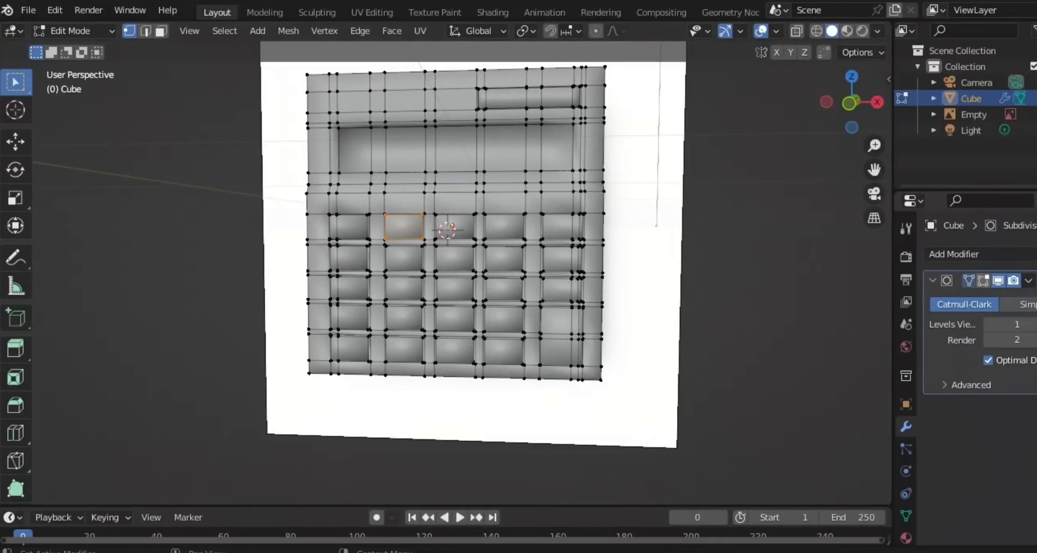
left_click(983, 281)
left_click(968, 281)
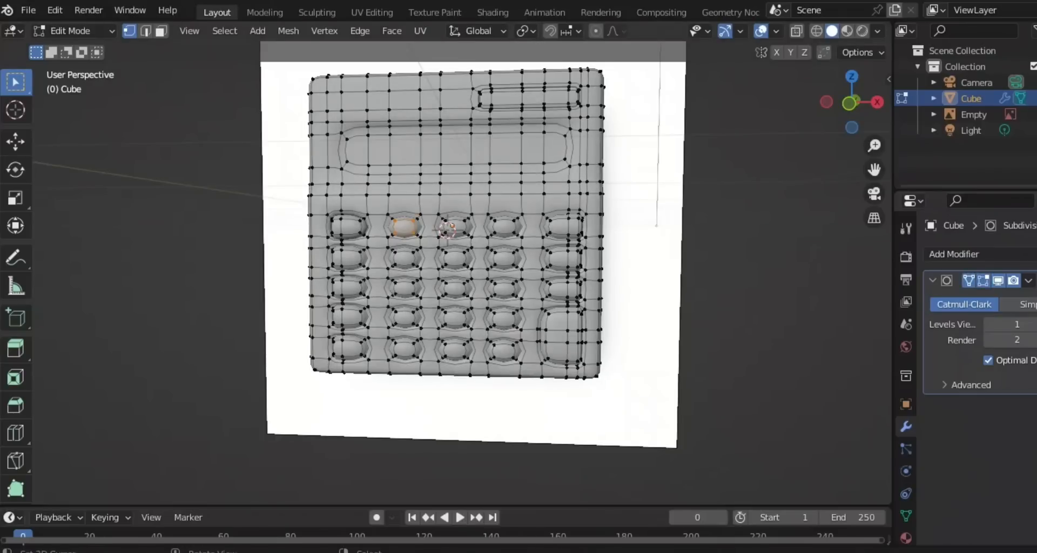
scroll(441, 271, "up", 7)
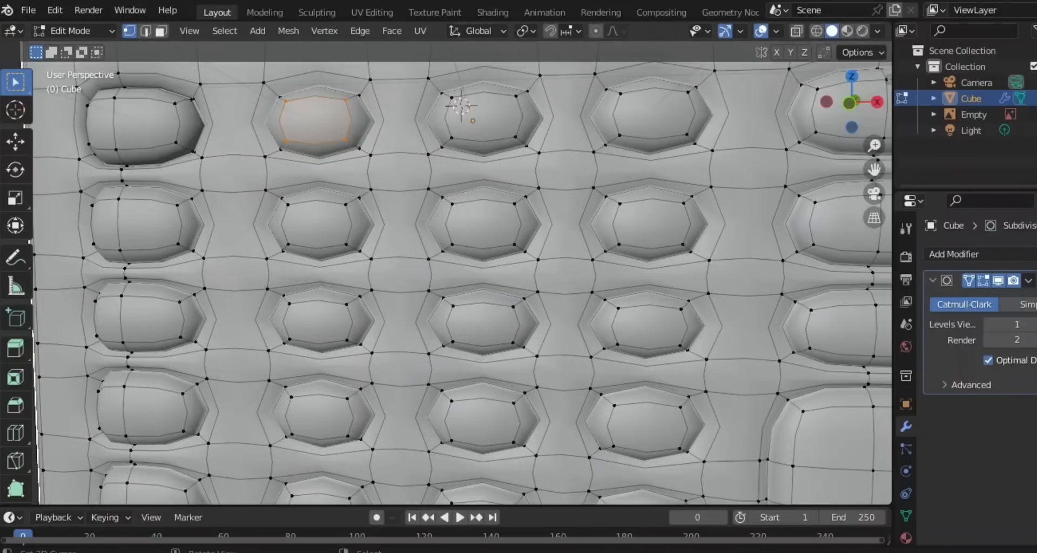
Raise the Subdivision modifier's viewport level to 2.
scroll(439, 281, "down", 3)
scroll(440, 281, "down", 2)
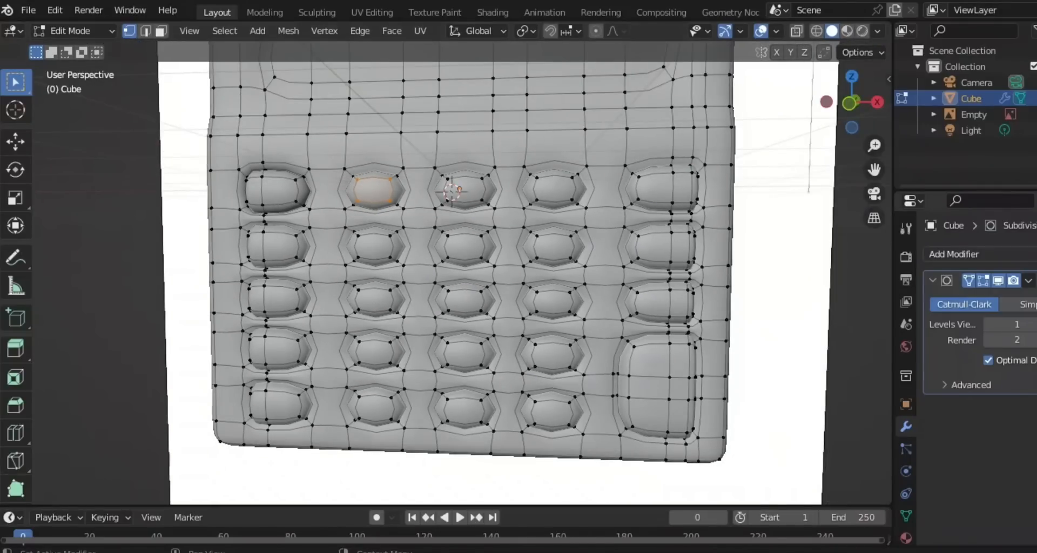
left_click(1034, 324)
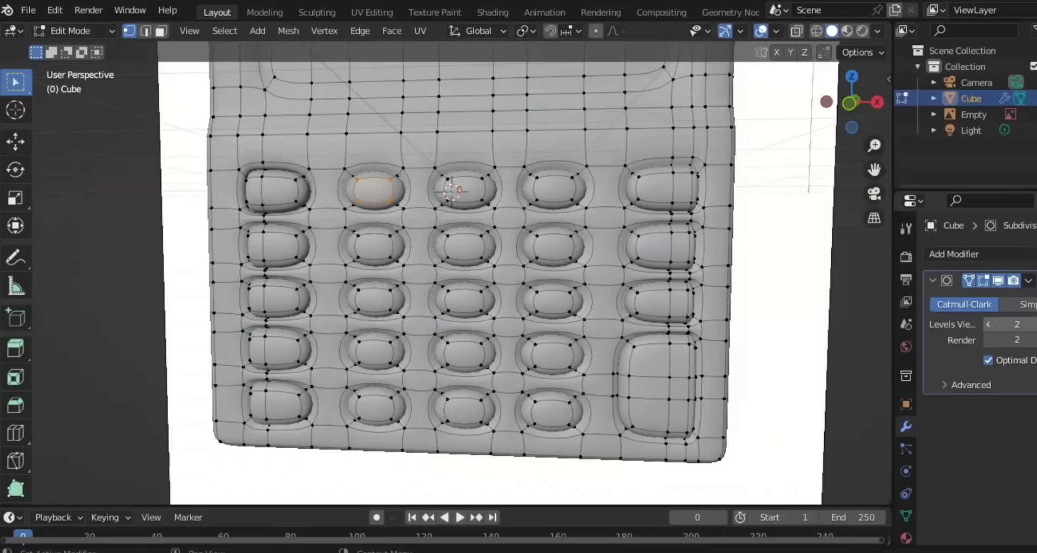
scroll(440, 275, "down", 1)
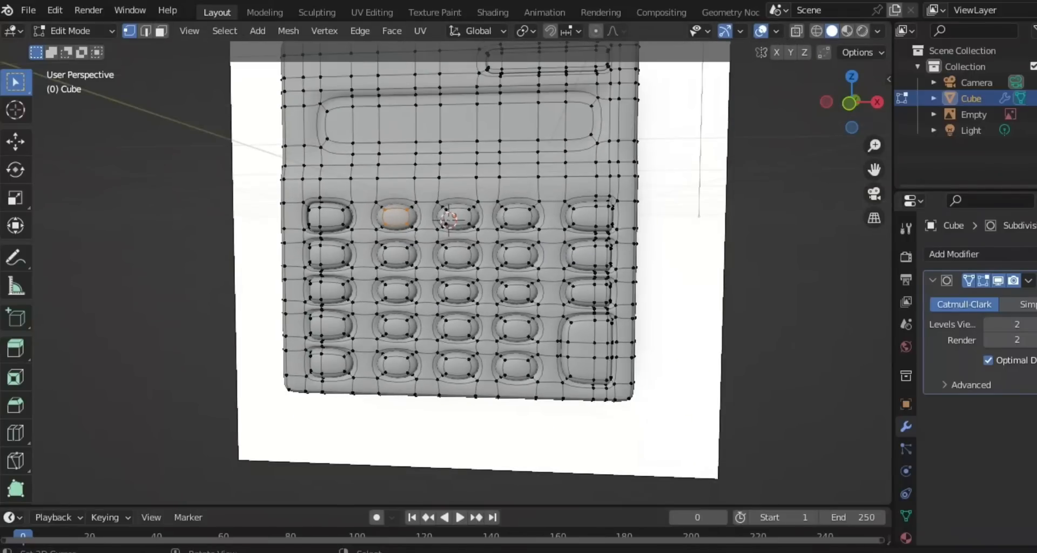
scroll(439, 275, "up", 2)
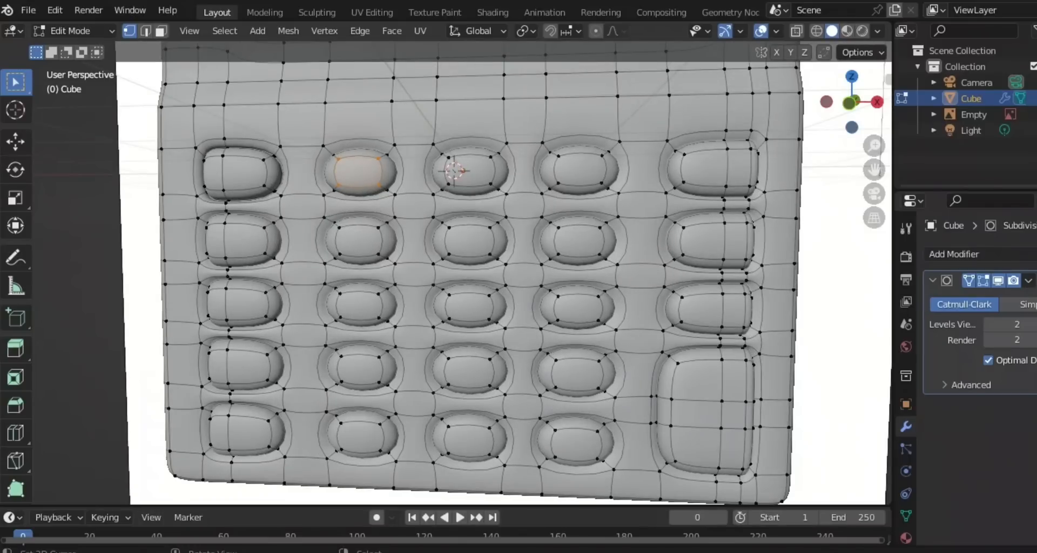
Add two vertical loop cuts through the fourth key column, one near the keys' left edges and one near their right edges.
key("ctrl+r")
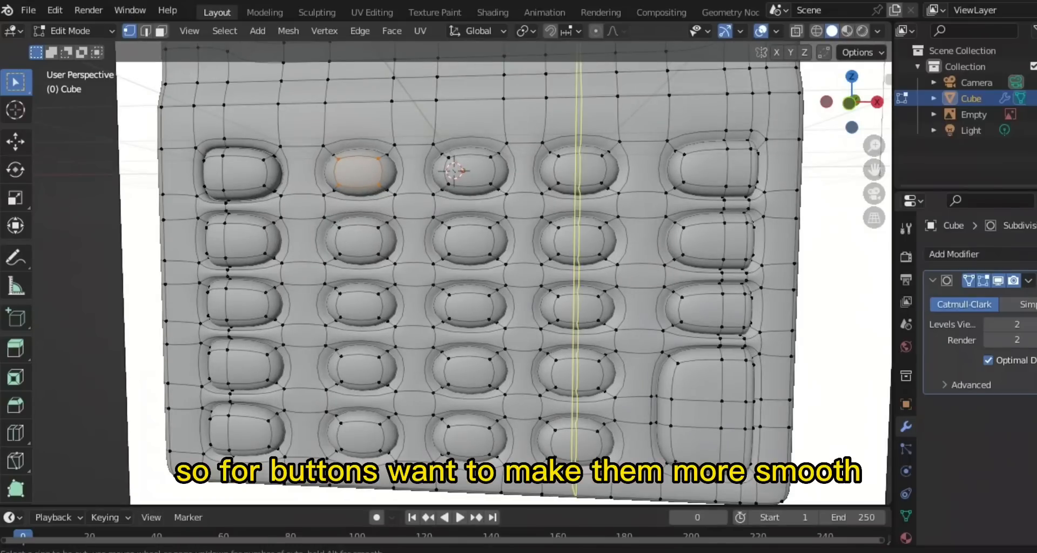
left_click(573, 139)
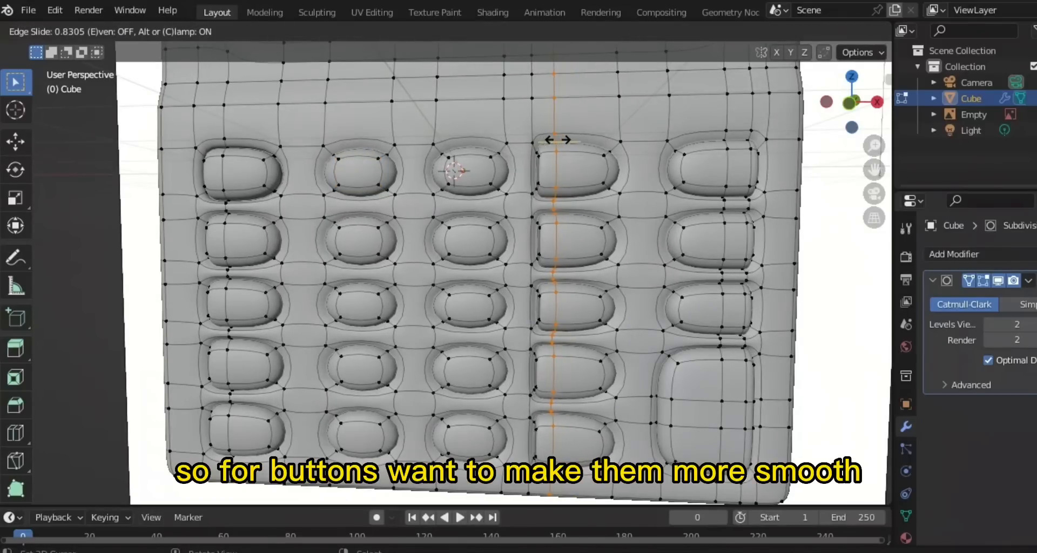
left_click(557, 140)
key("ctrl+r")
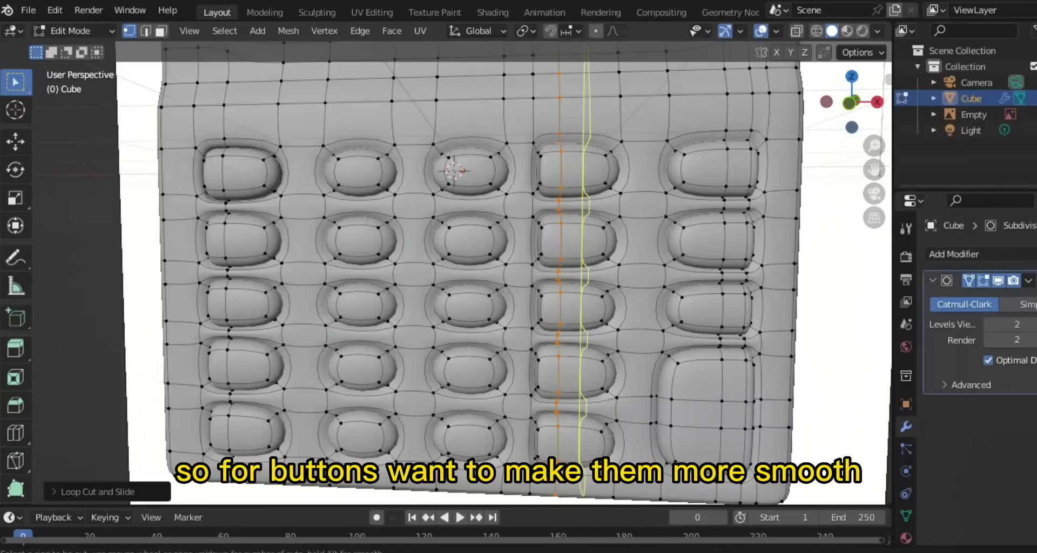
left_click(594, 139)
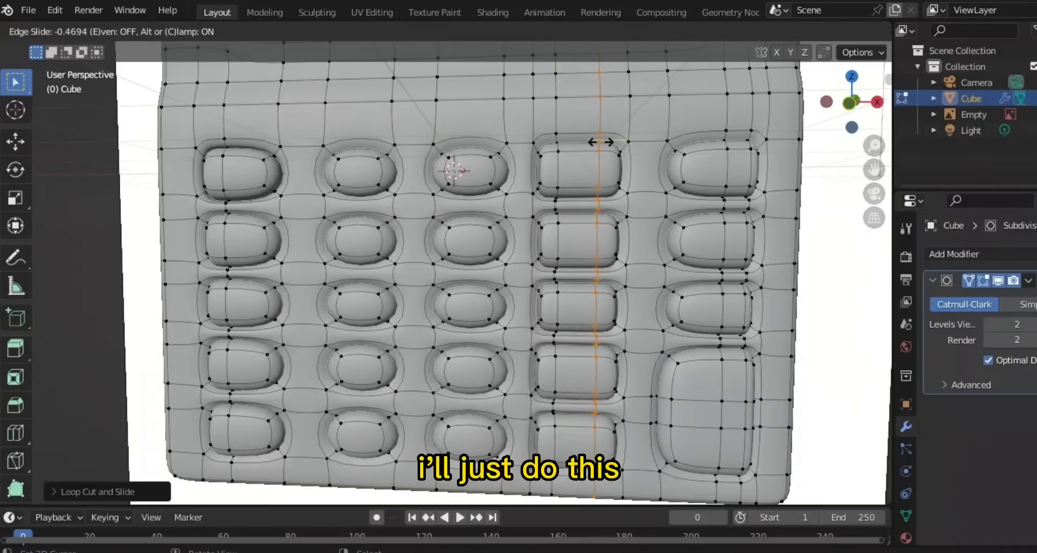
left_click(601, 141)
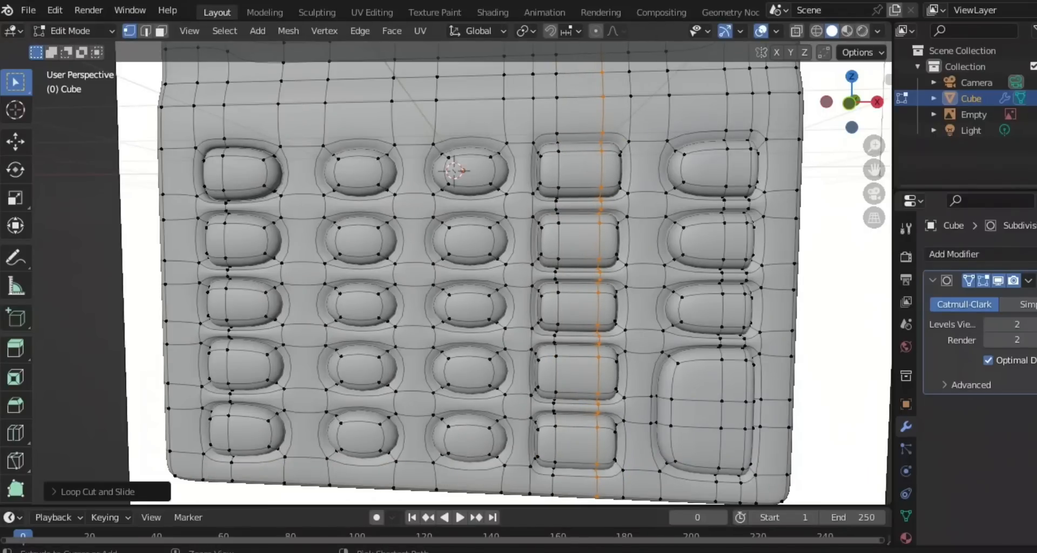
Add vertical loop cuts near the right and left edges of the keys in the third column.
key("ctrl+r")
left_click(475, 142)
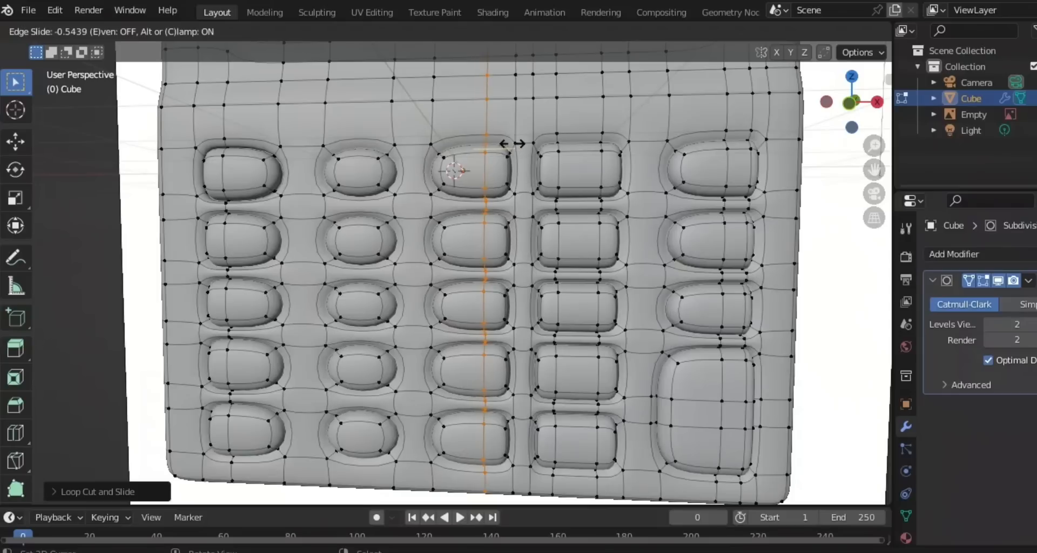
left_click(519, 144)
key("ctrl+r")
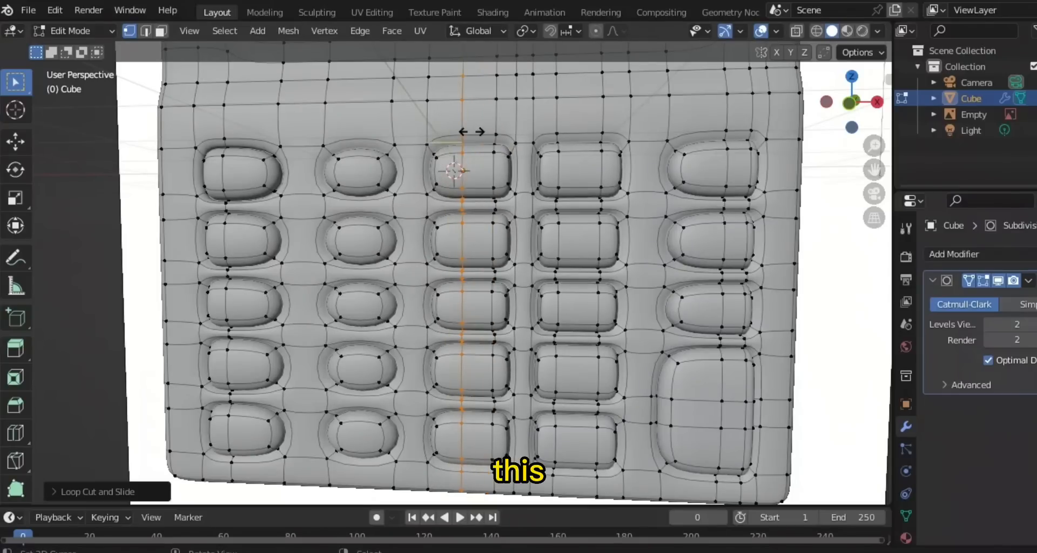
left_click(463, 135)
left_click(463, 135)
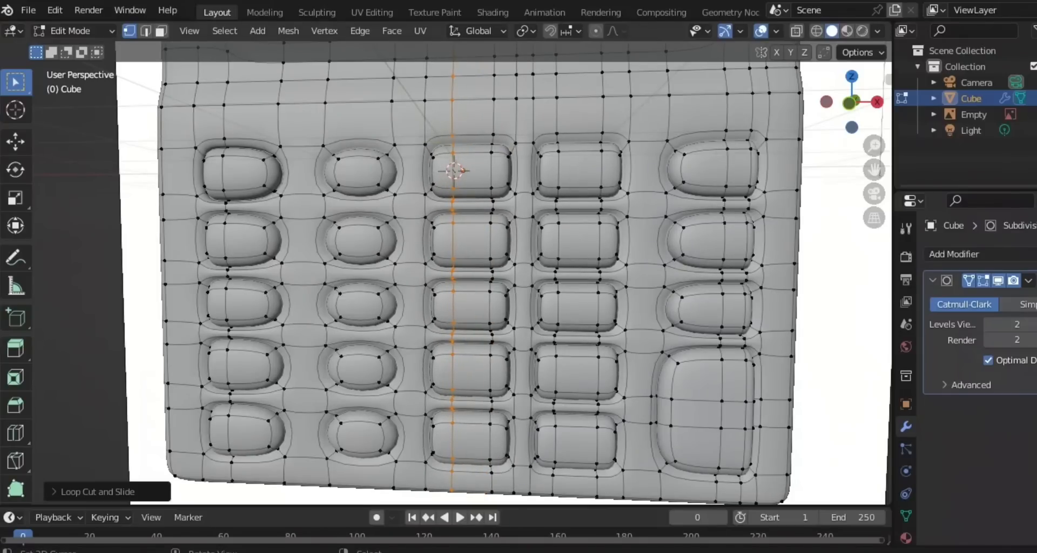
In front view, add vertical loop cuts near the right and left edges of the keys in the second column.
key("KP_1")
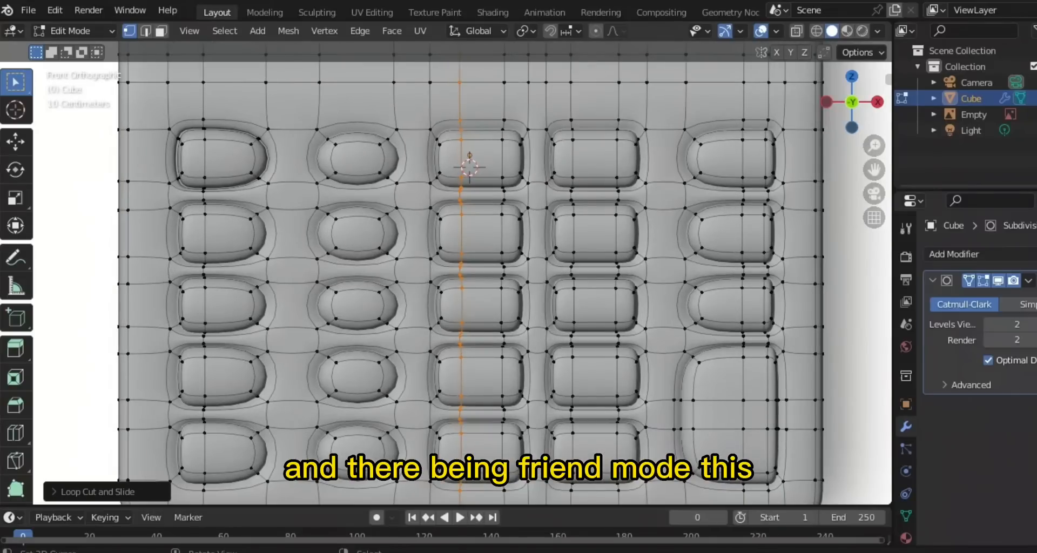
key("ctrl+r")
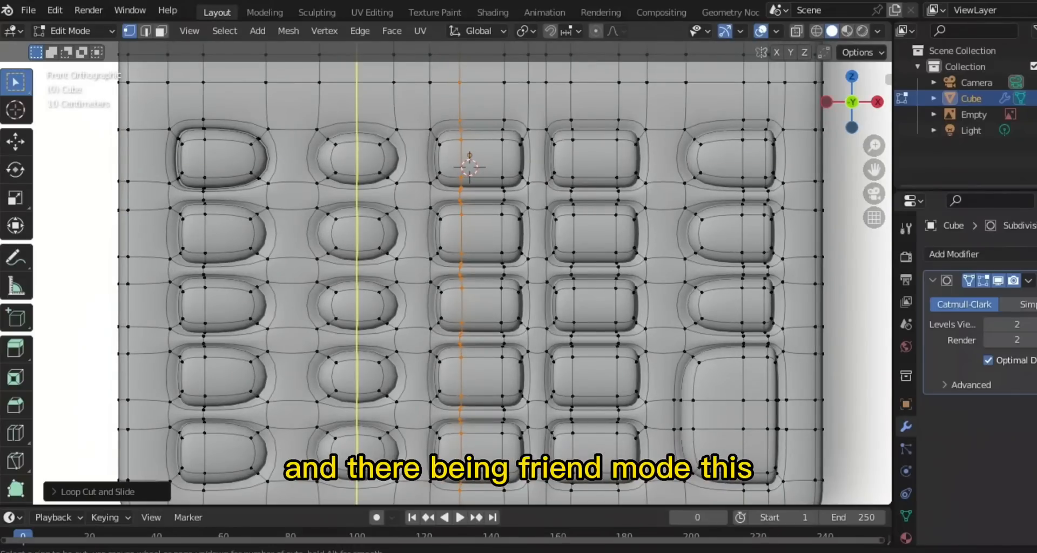
left_click(357, 142)
left_click(382, 146)
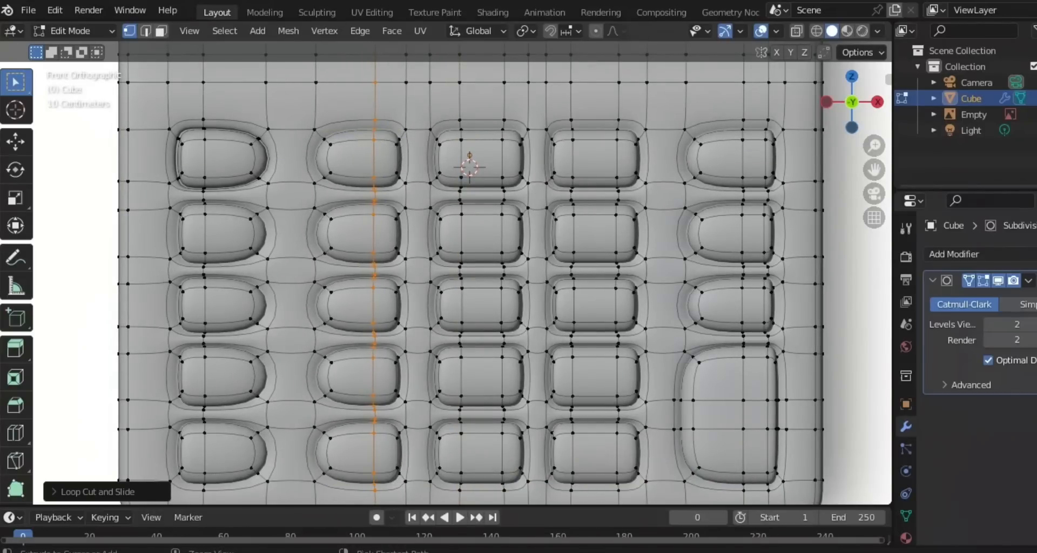
key("ctrl+r")
left_click(349, 138)
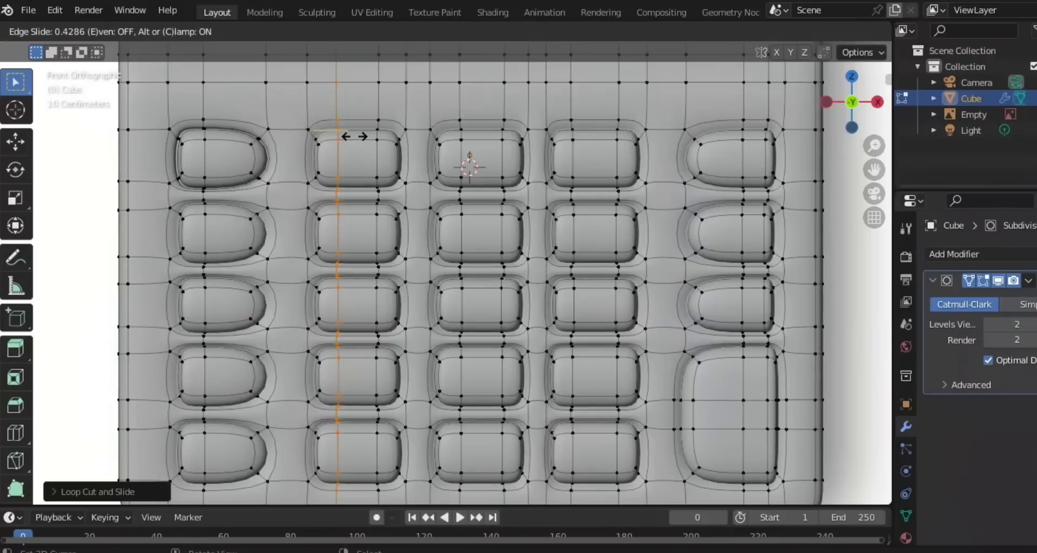
left_click(354, 136)
Add a vertical loop cut near the right edges of the first key column and another near the left edges of the fifth column.
key("ctrl+r")
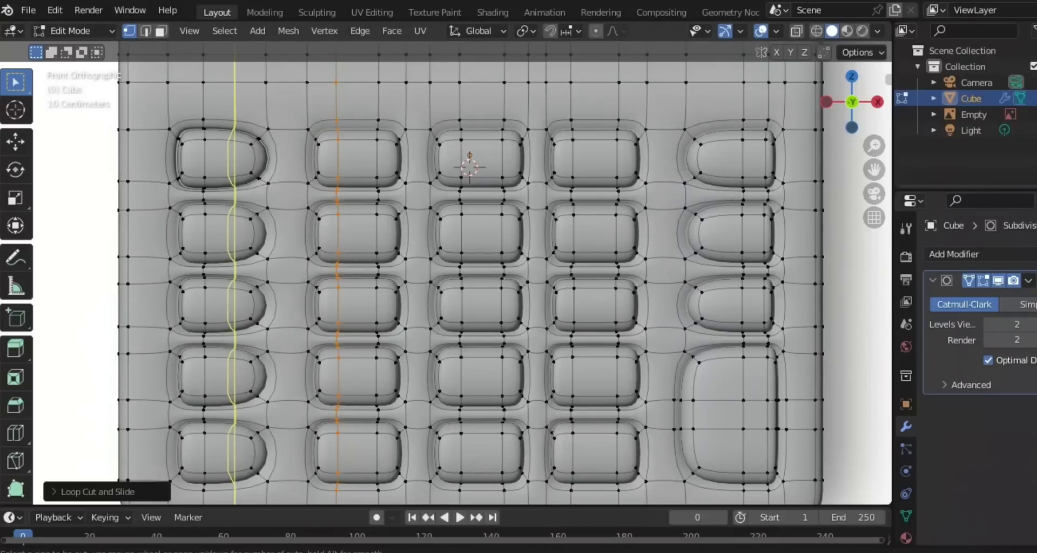
left_click(236, 130)
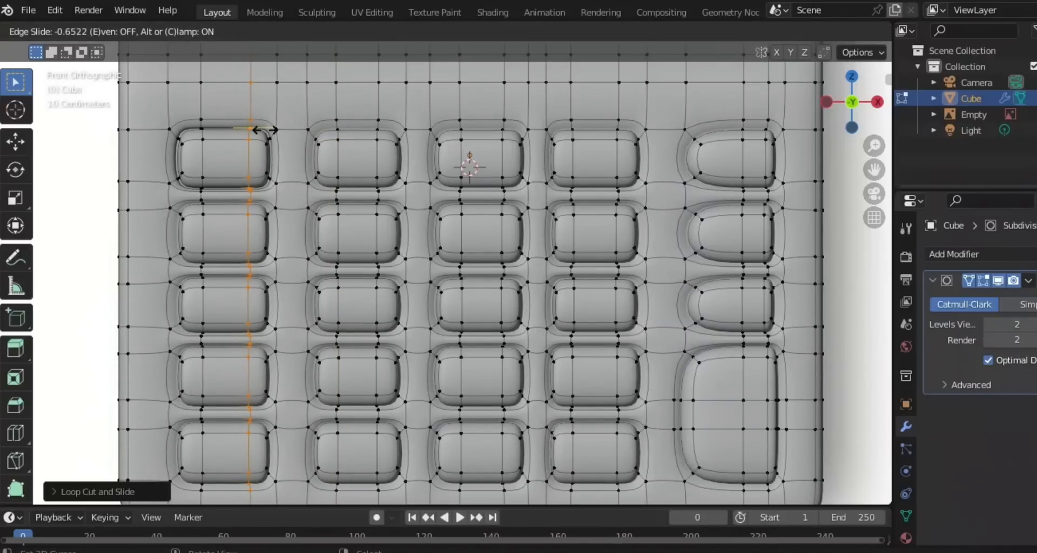
left_click(252, 129)
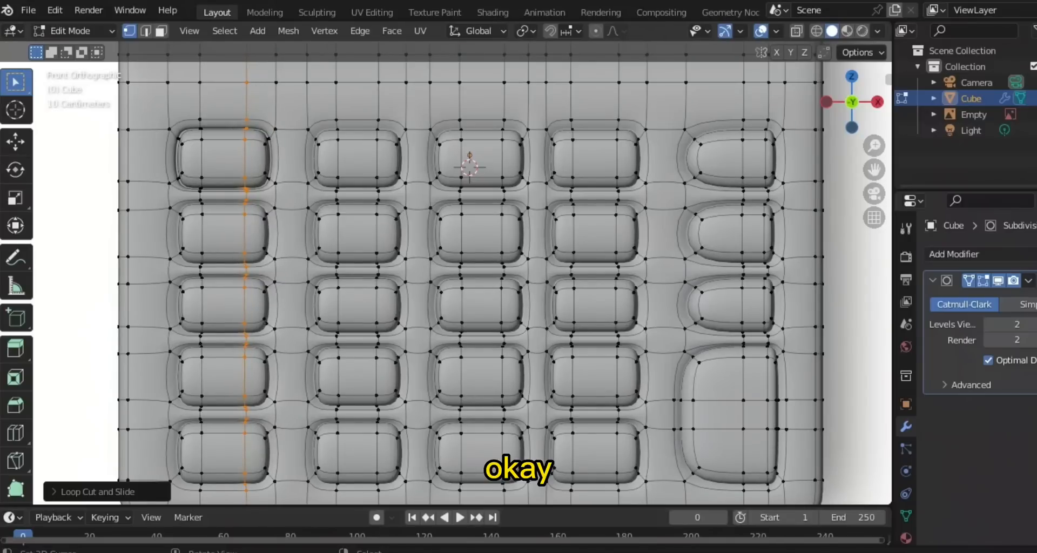
key("ctrl+r")
left_click(714, 142)
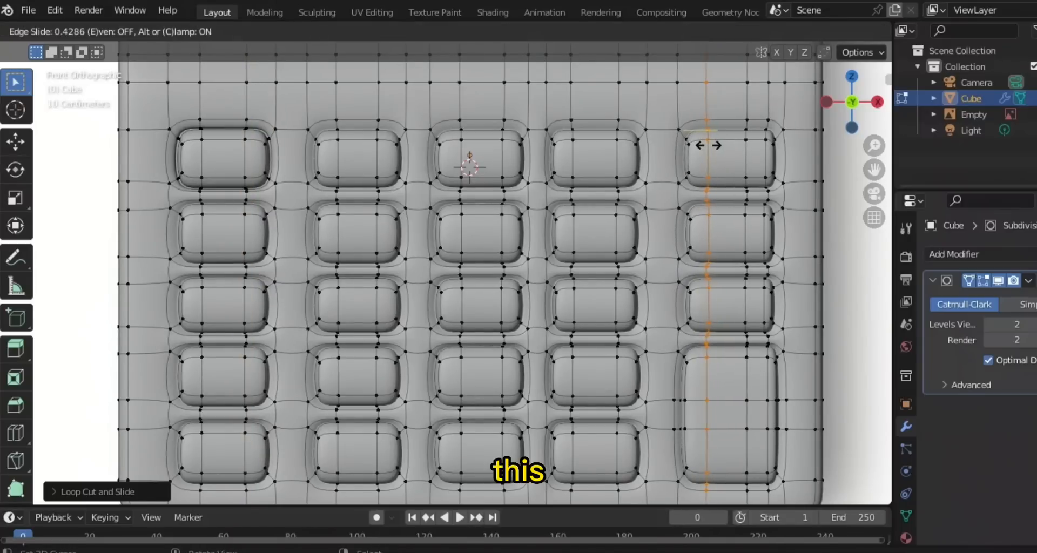
left_click(708, 145)
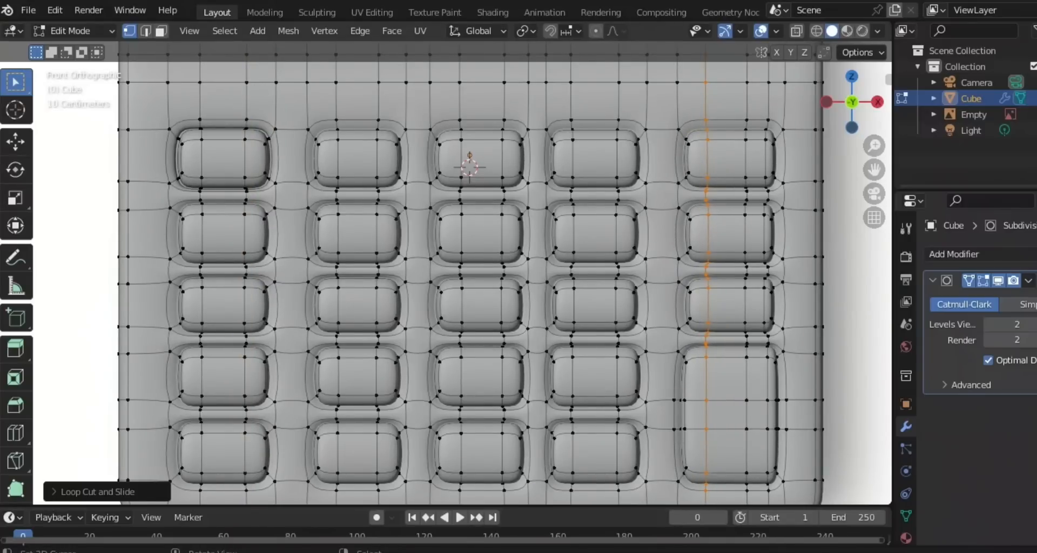
Move the fifth column's new edge loop about 0.038 m along the negative X axis.
scroll(462, 272, "down", 3)
scroll(462, 272, "up", 2)
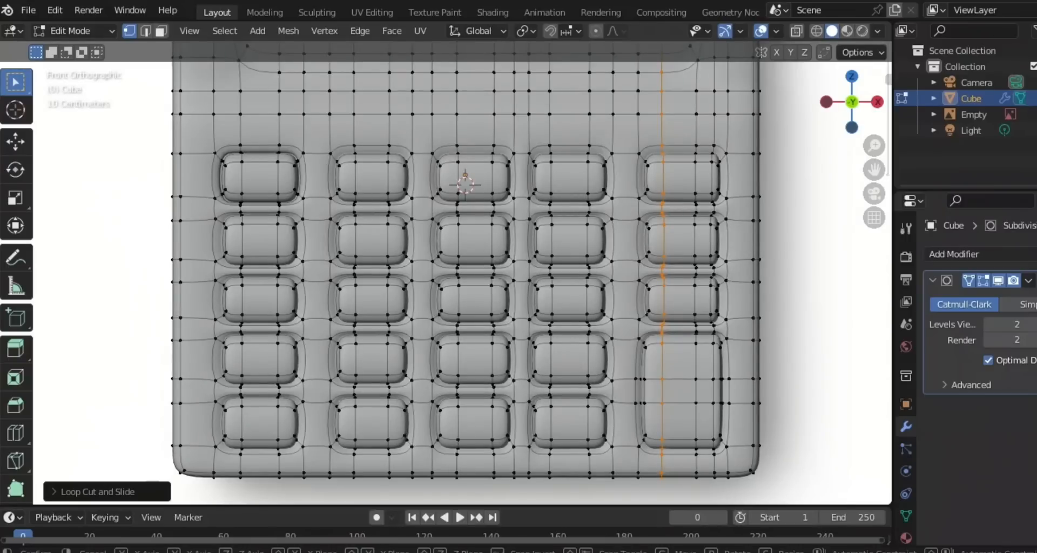
key("g")
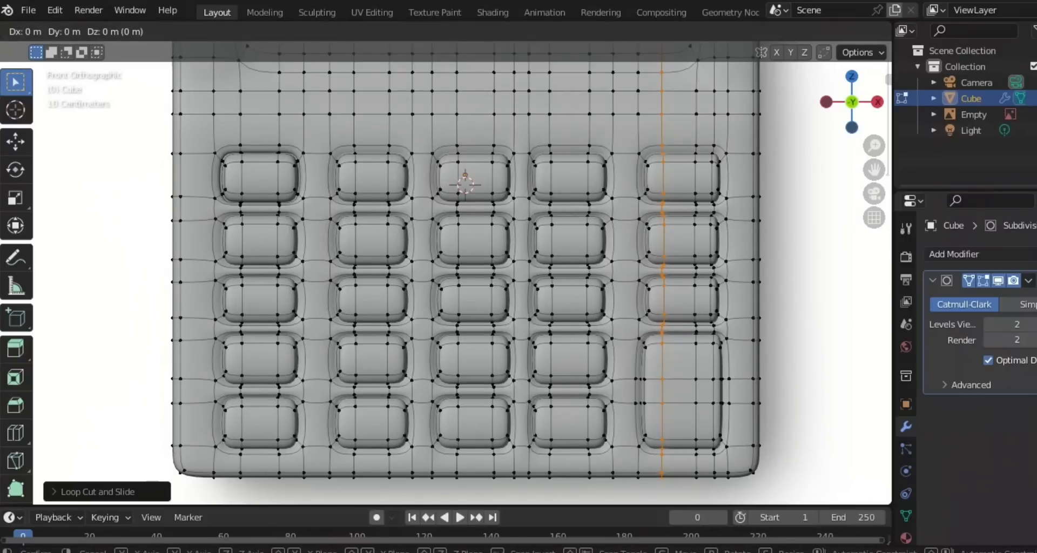
key("x")
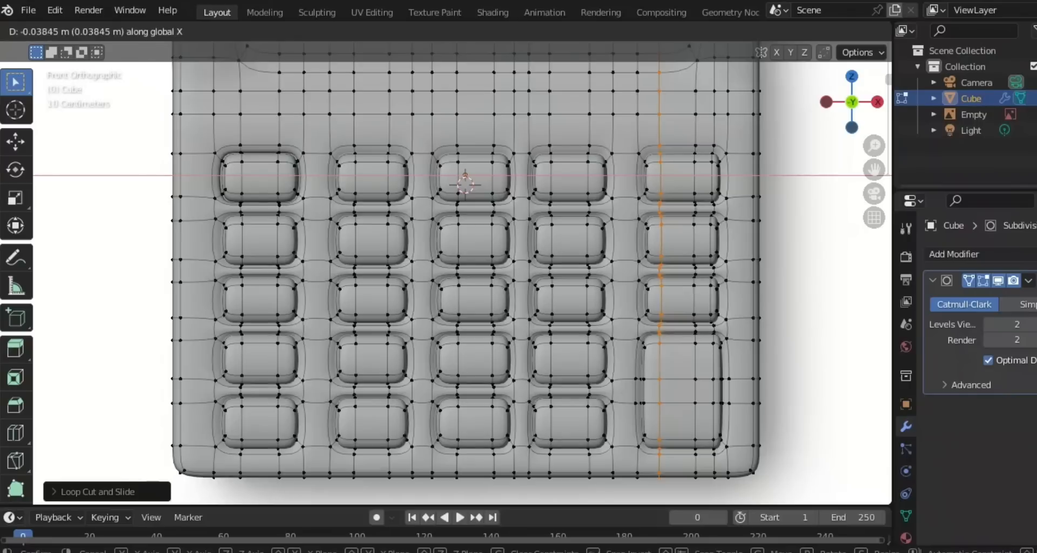
key("Return")
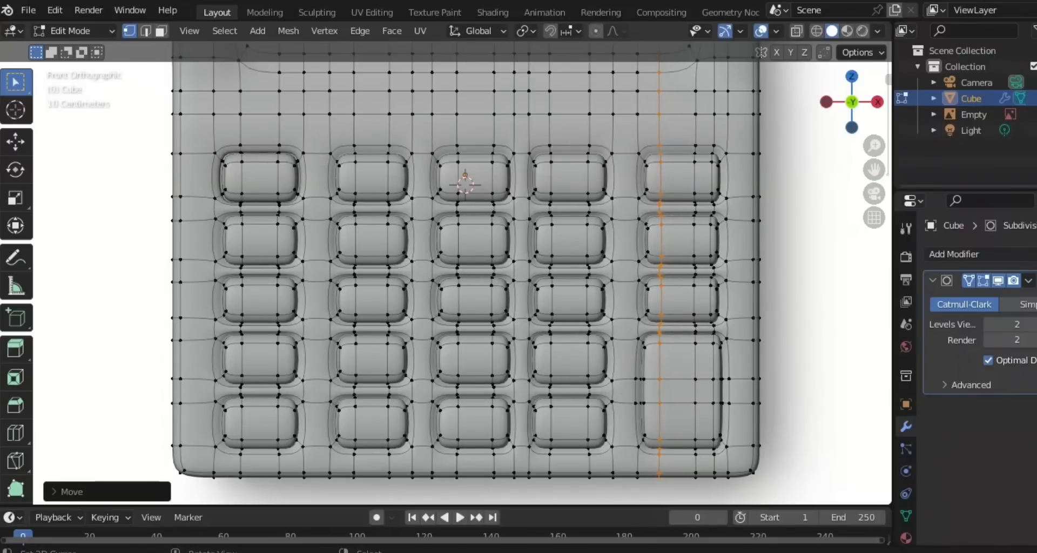
Add vertical loop cuts just inside the left and right ends of the wide display recess above the keys.
scroll(464, 260, "down", 5)
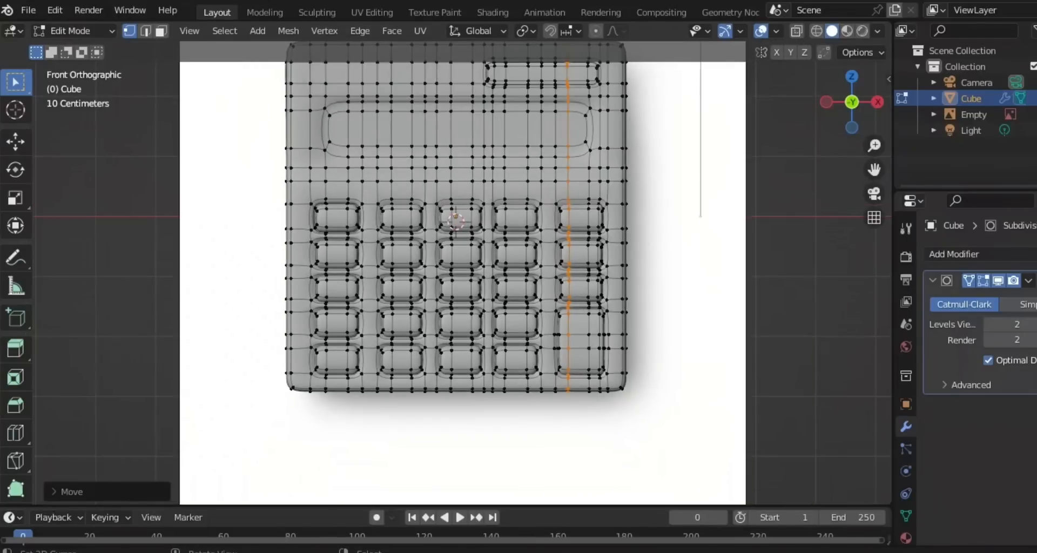
scroll(454, 265, "up", 1)
middle_click_drag(453, 260, 463, 332, "shift")
scroll(454, 276, "up", 2)
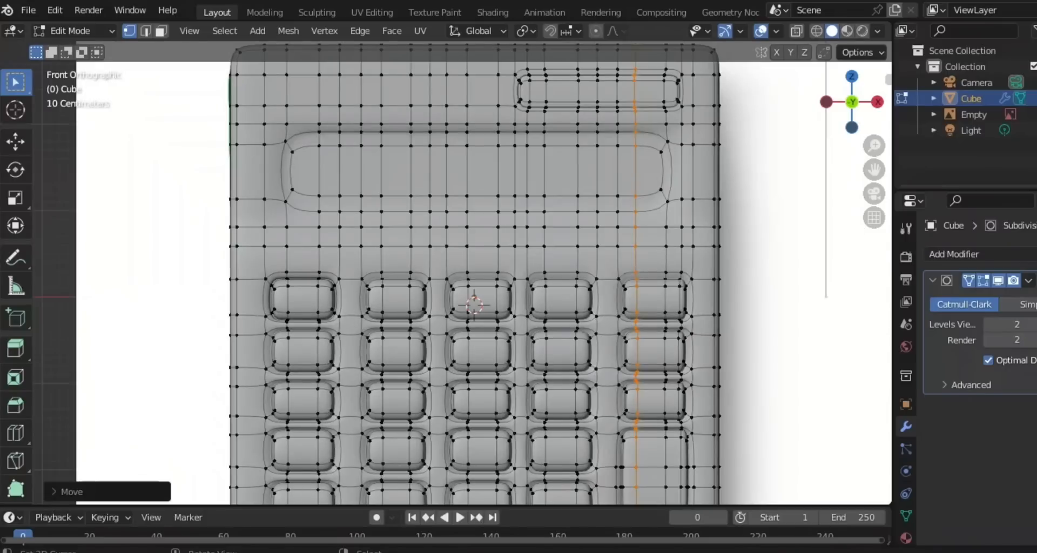
left_click(288, 108, "alt")
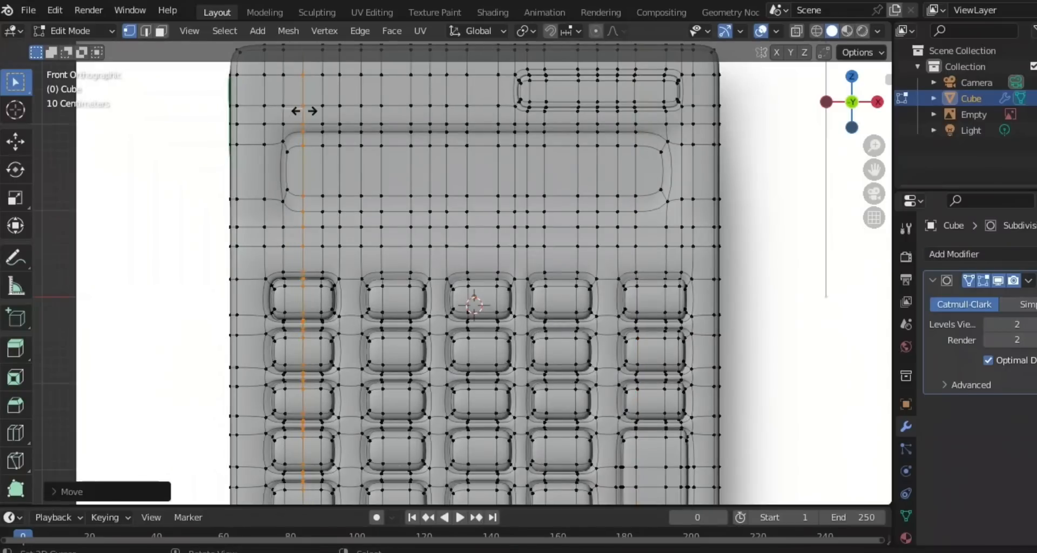
key("g")
key("g")
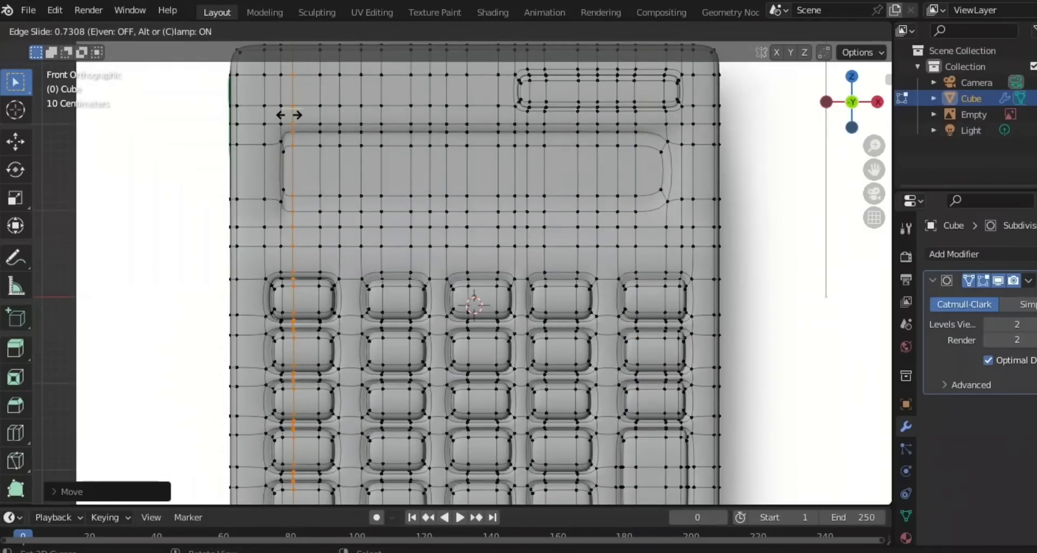
left_click(289, 115)
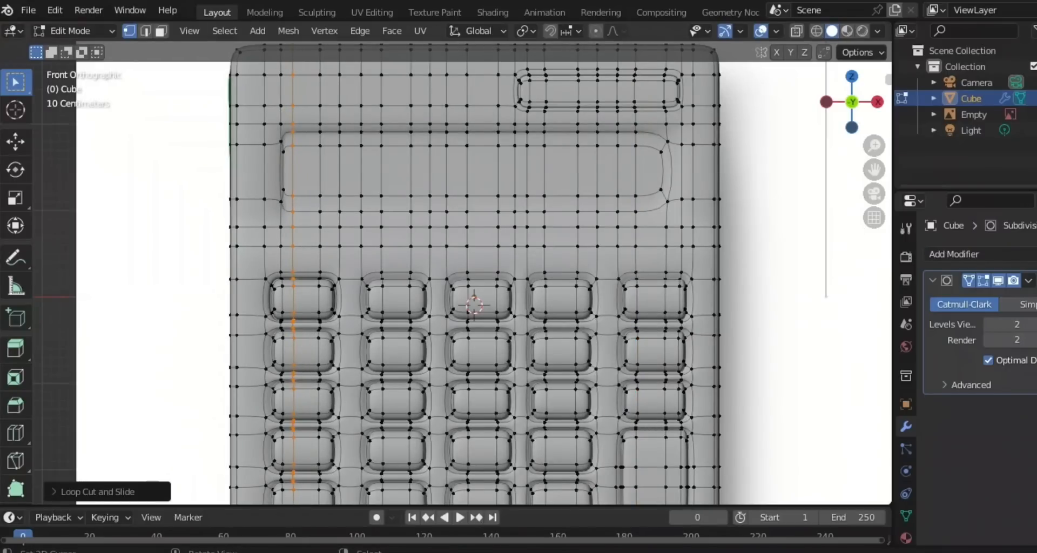
key("ctrl+r")
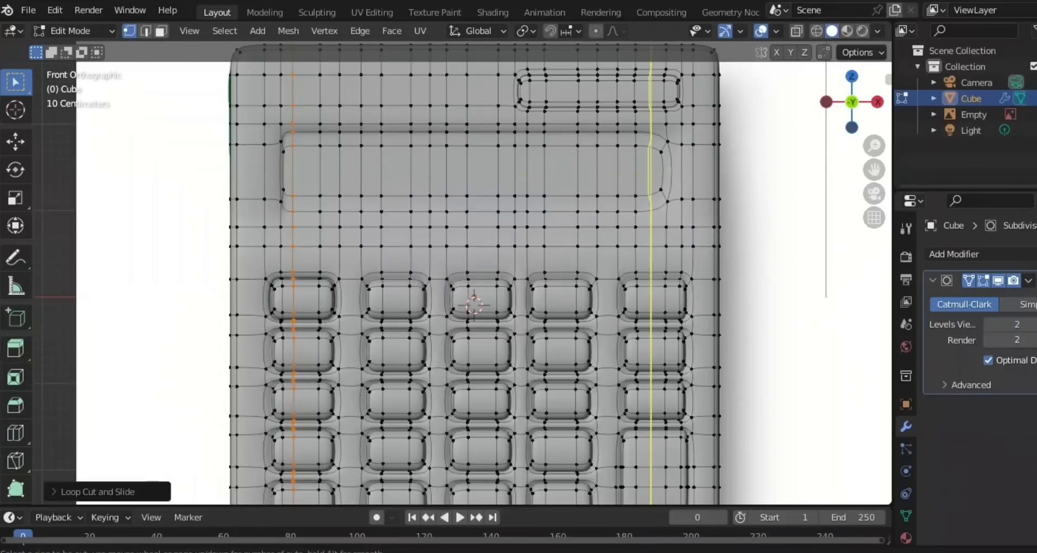
left_click(659, 157)
left_click(656, 156)
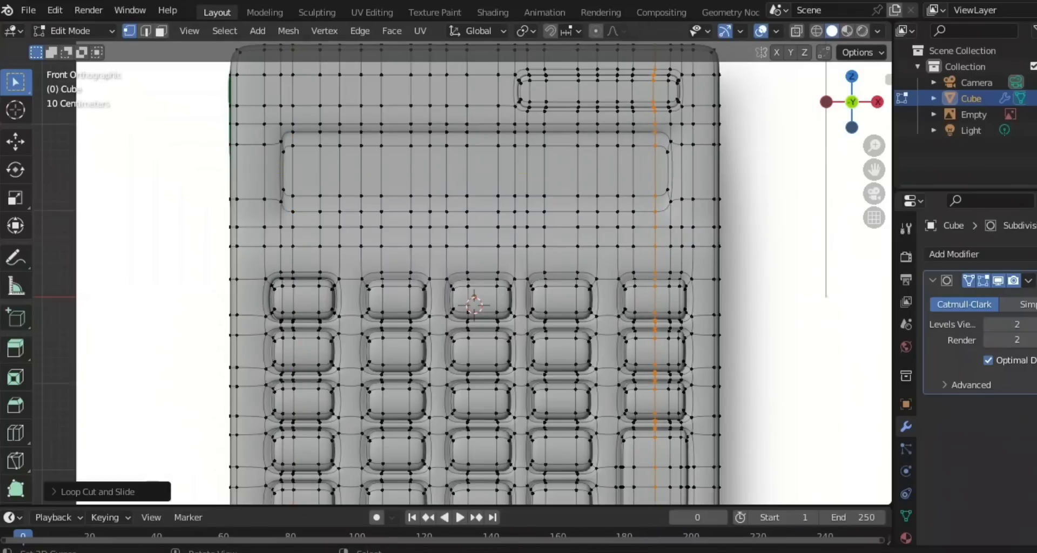
Add two horizontal loop cuts across the wide display recess, one in its upper part and one in its lower part.
key("ctrl+r")
left_click(676, 171)
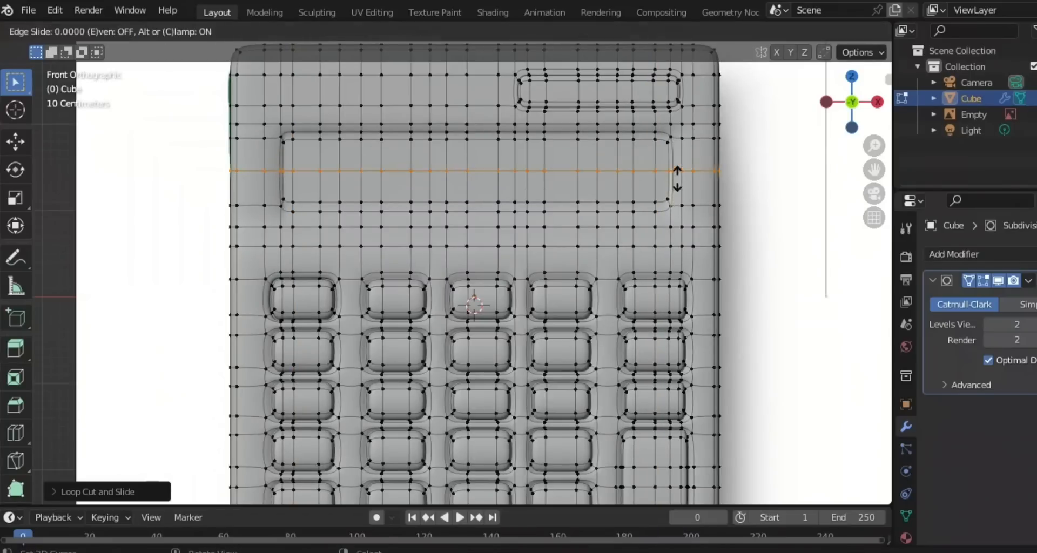
left_click(679, 173)
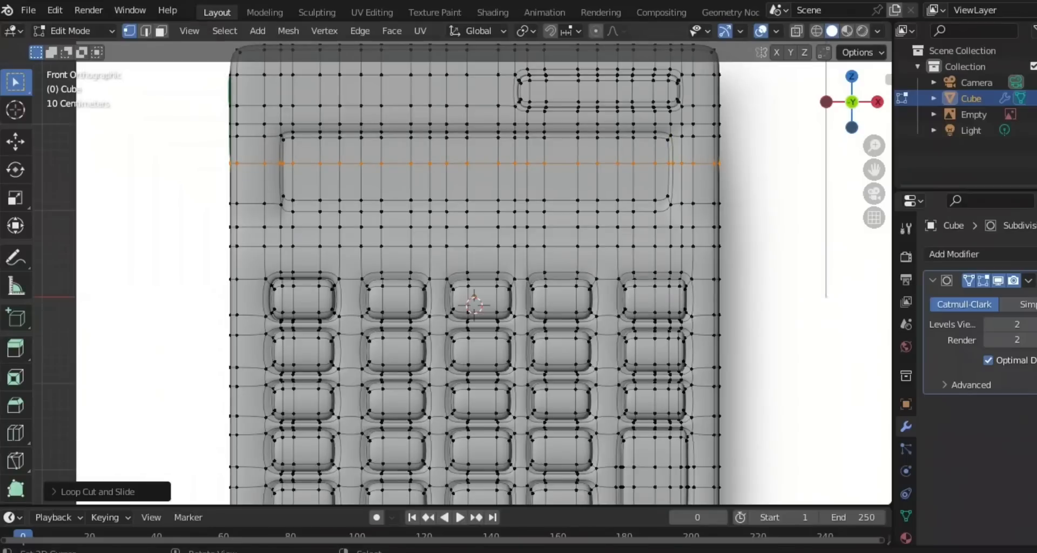
key("ctrl+r")
left_click(673, 183)
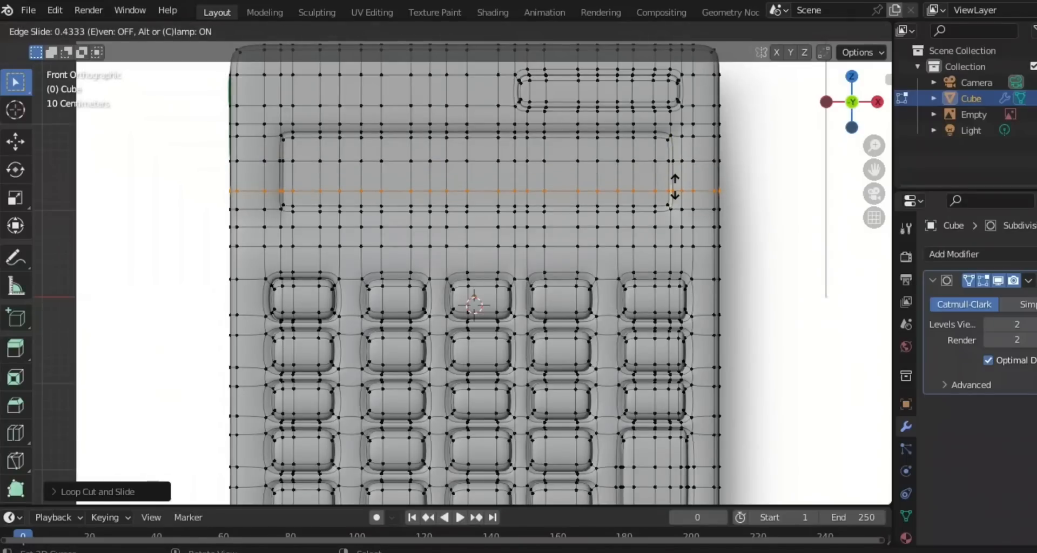
left_click(675, 194)
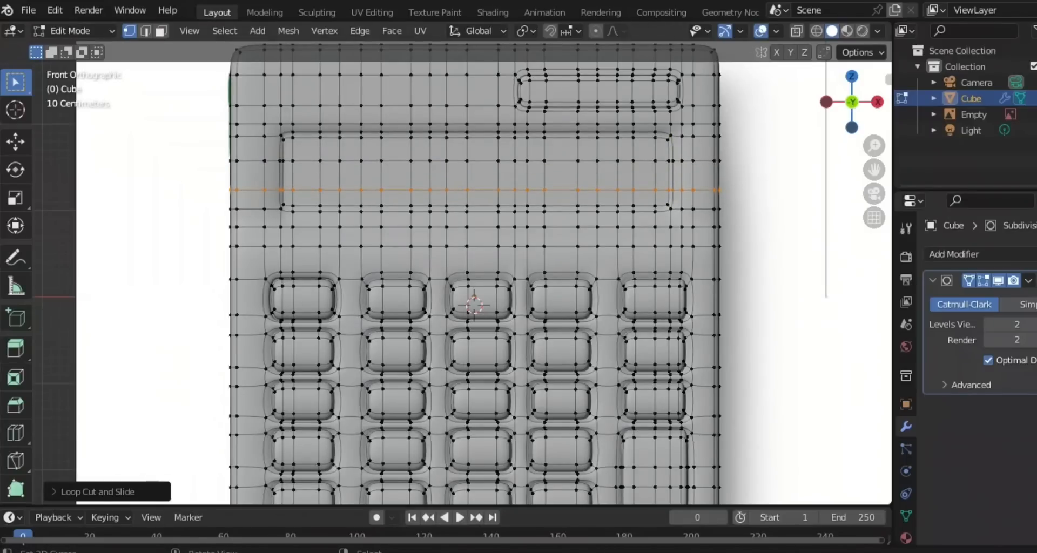
Add two horizontal loop cuts through the small rectangular recess above the display, one just below and one above its mid-height.
key("ctrl+r")
left_click(674, 91)
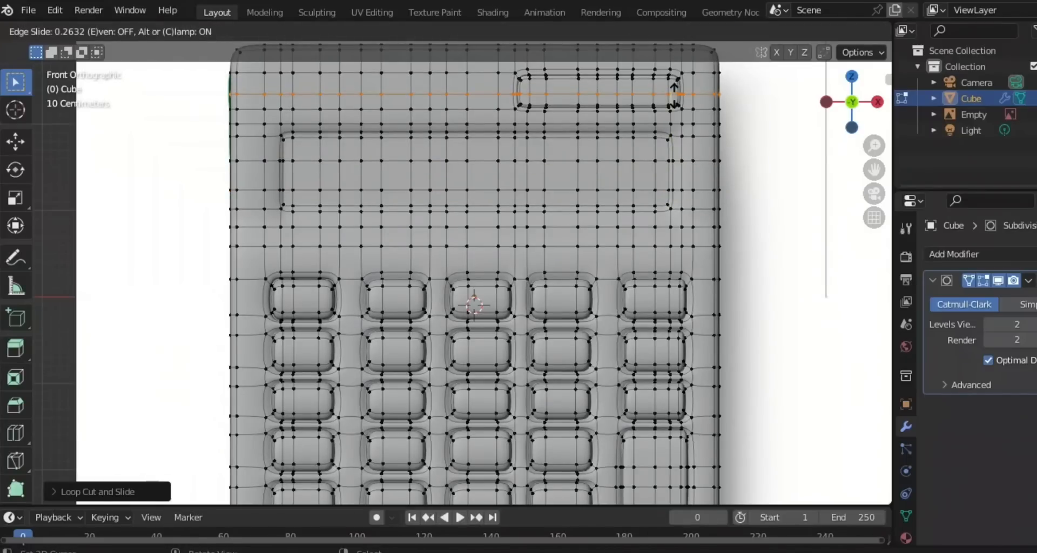
left_click(674, 95)
key("ctrl+r")
left_click(678, 84)
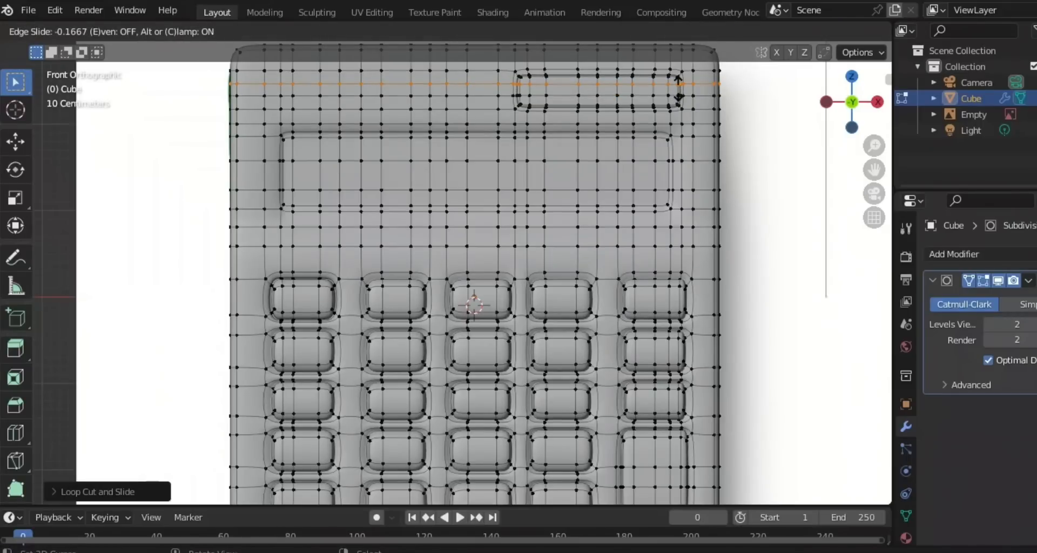
left_click(680, 82)
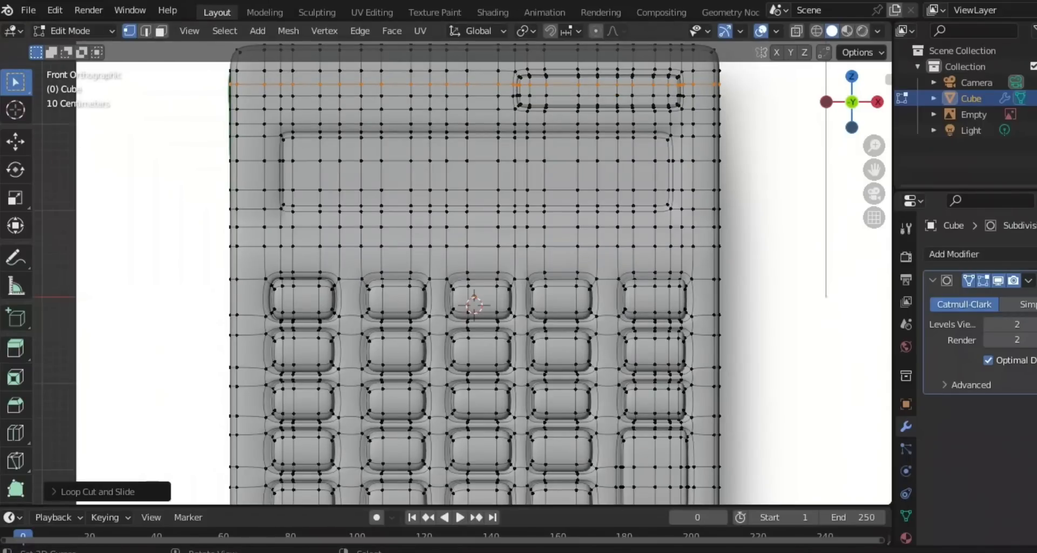
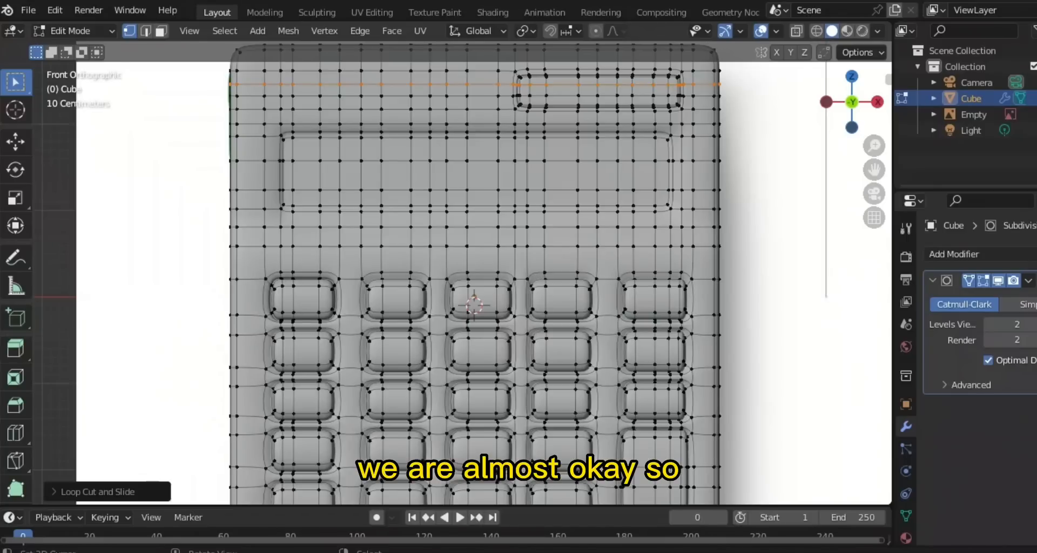
Switch to Object Mode and examine the subdivided calculator's keys and overall shape in front view.
scroll(474, 281, "down", 2)
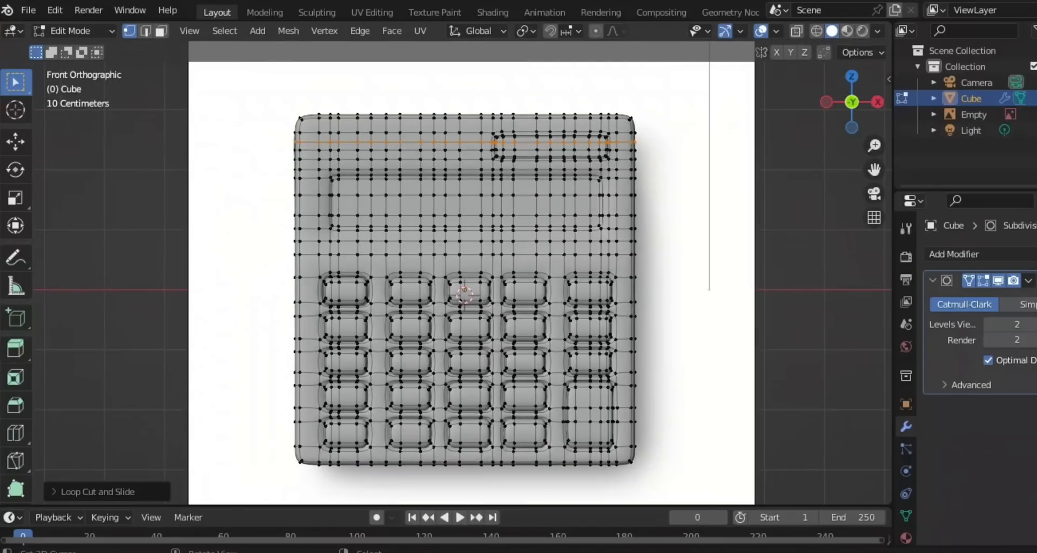
middle_click_drag(486, 270, 503, 314)
key("Tab")
scroll(459, 264, "down", 1)
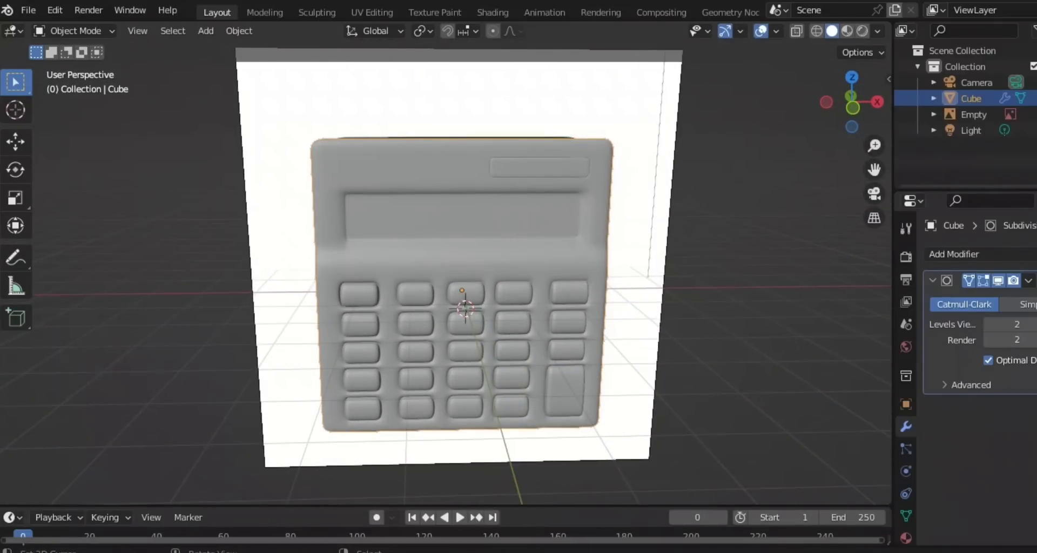
key("KP_1")
scroll(459, 303, "up", 2)
middle_click_drag(459, 302, 498, 193, "shift")
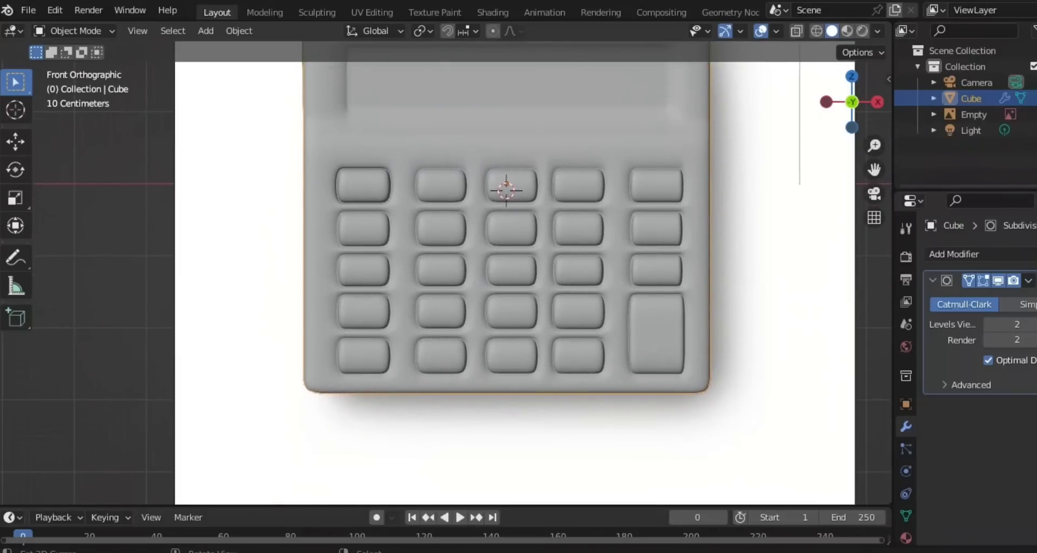
scroll(445, 273, "down", 1)
scroll(445, 273, "up", 3)
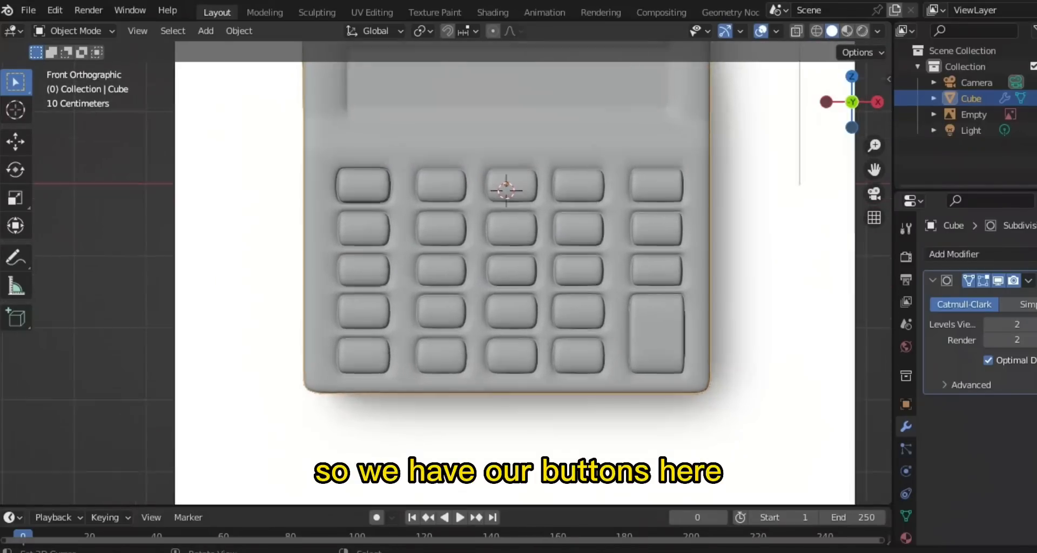
middle_click_drag(445, 273, 382, 300, "shift")
scroll(441, 267, "down", 6)
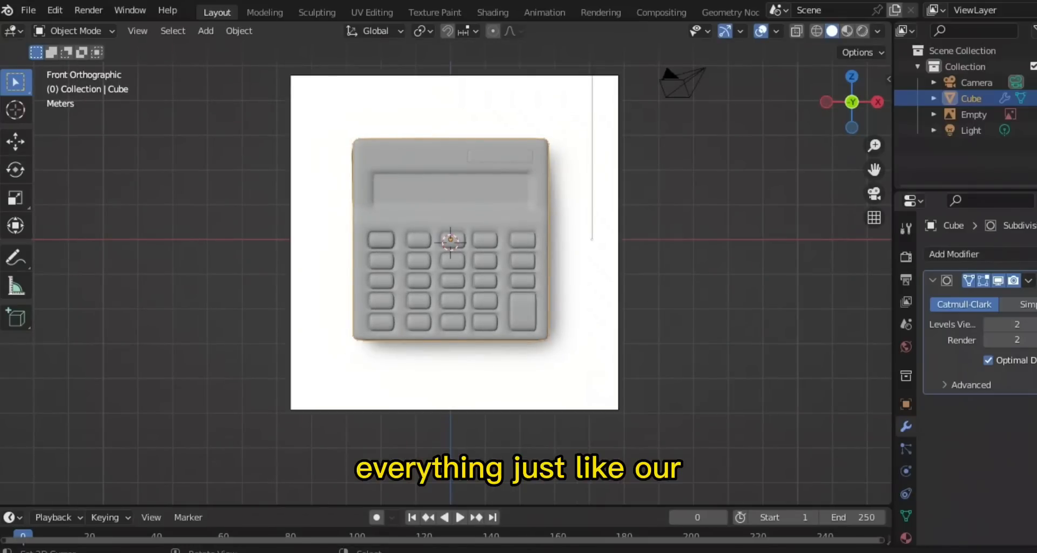
Compare the smoothed calculator with the green reference image from several angles, ending in front view.
middle_click_drag(451, 265, 573, 313)
middle_click_drag(367, 302, 454, 313)
scroll(446, 259, "up", 2)
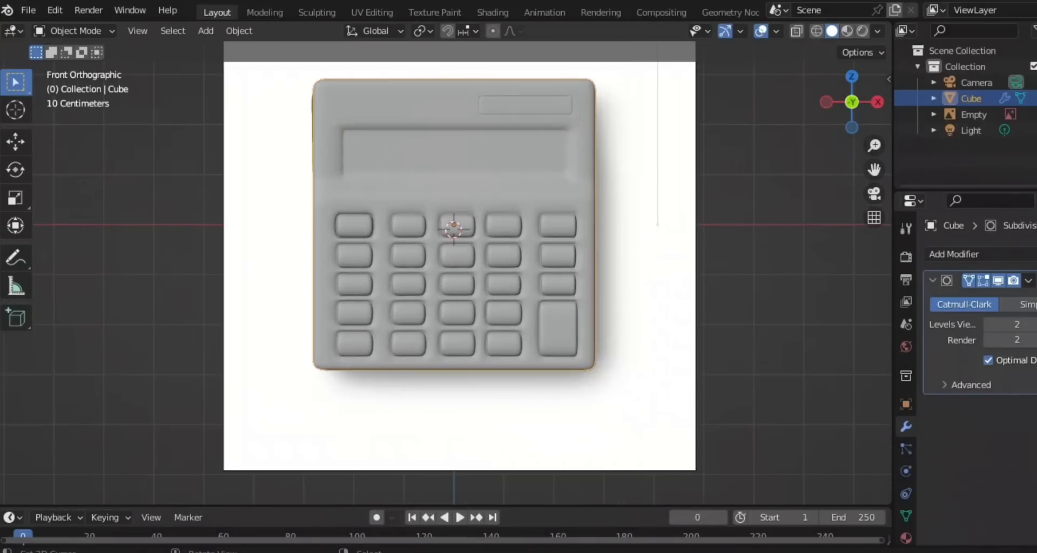
middle_click_drag(454, 270, 491, 244, "shift")
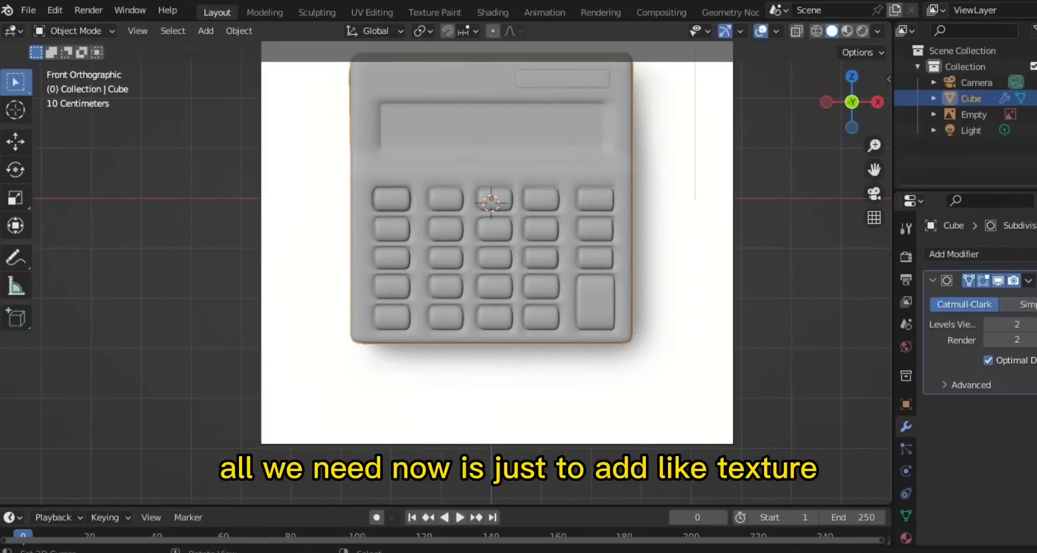
scroll(442, 272, "down", 2)
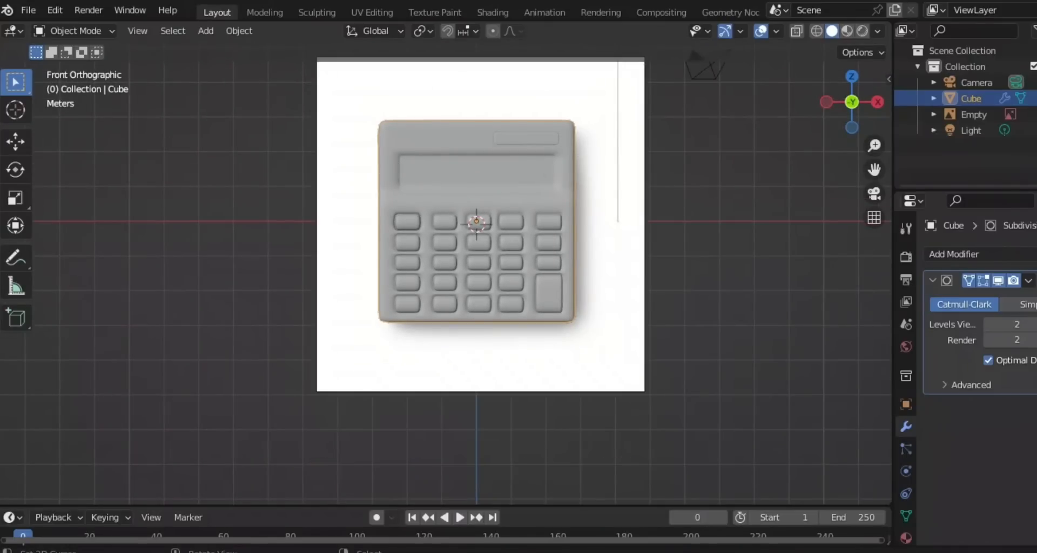
scroll(443, 272, "up", 4)
scroll(443, 272, "down", 2)
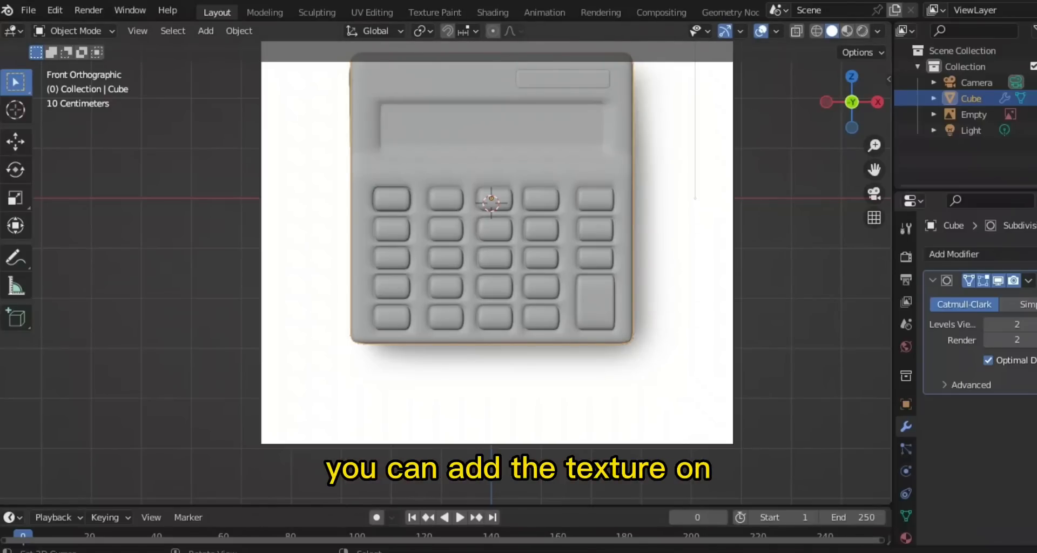
scroll(490, 273, "down", 3)
scroll(489, 272, "up", 2)
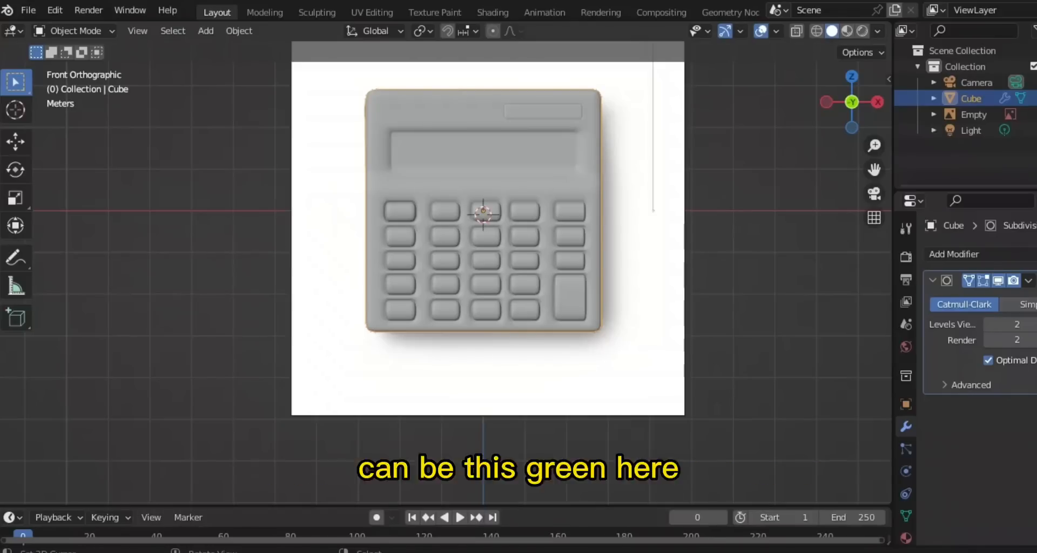
middle_click_drag(540, 243, 459, 278)
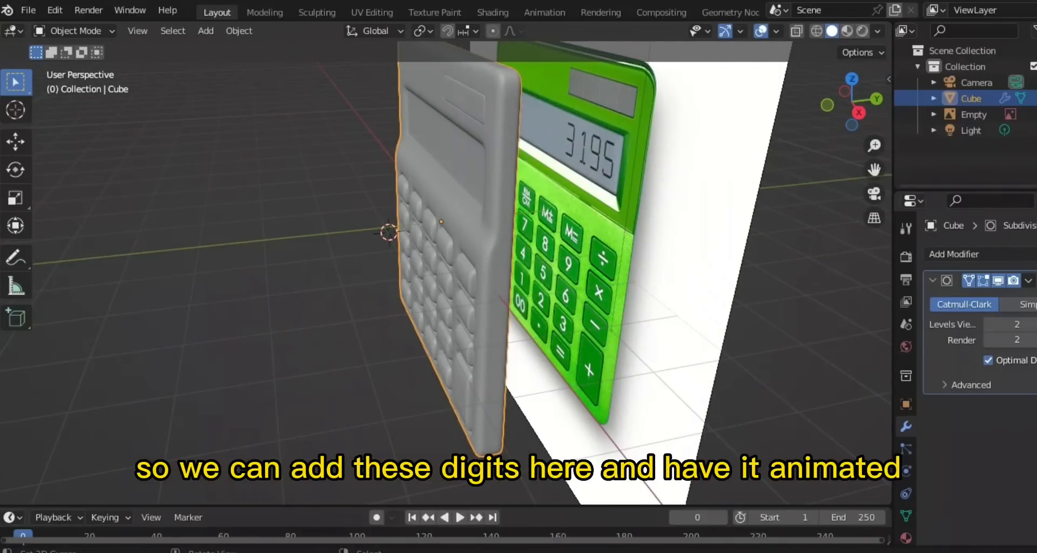
scroll(446, 270, "down", 3)
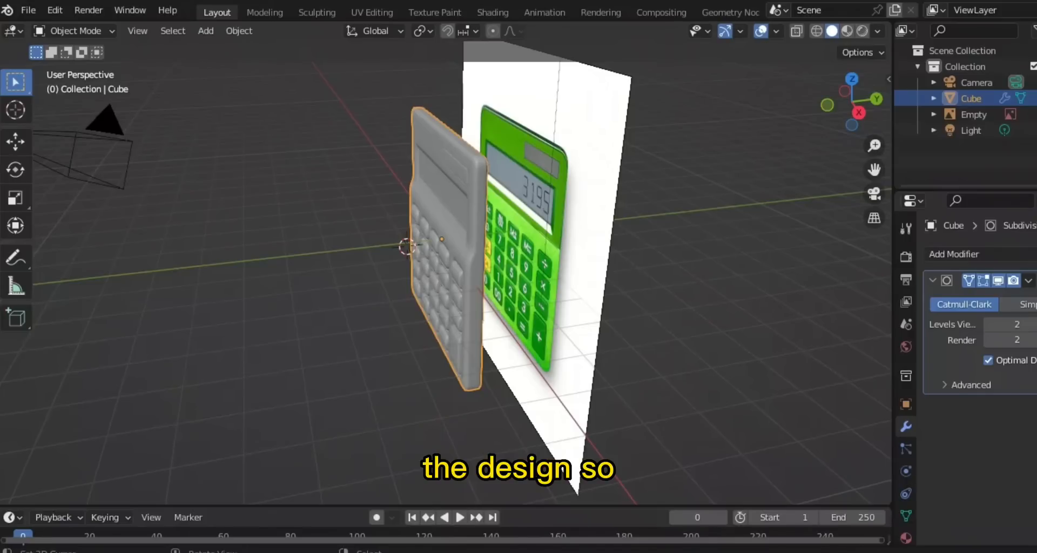
middle_click_drag(459, 270, 540, 254)
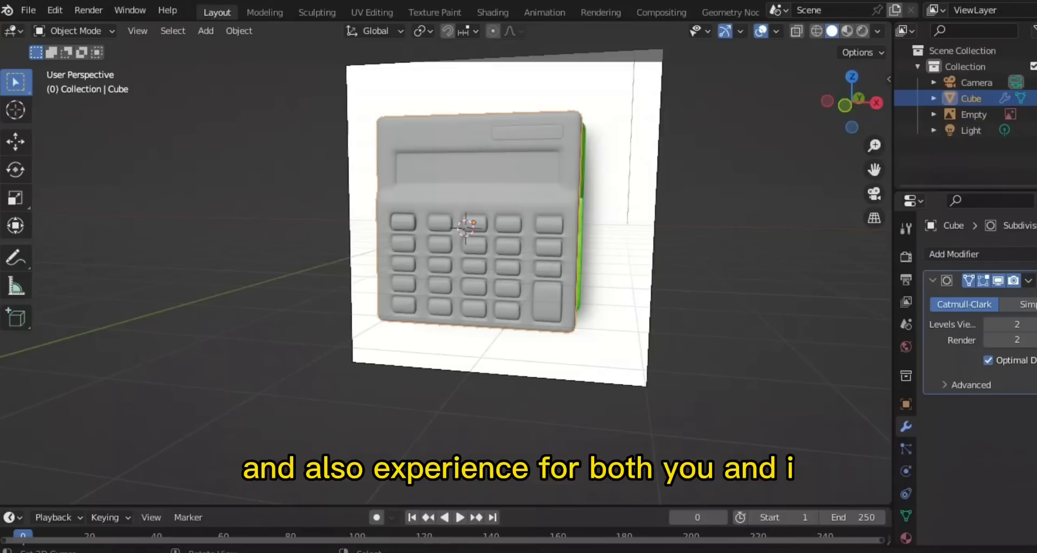
scroll(464, 273, "down", 1)
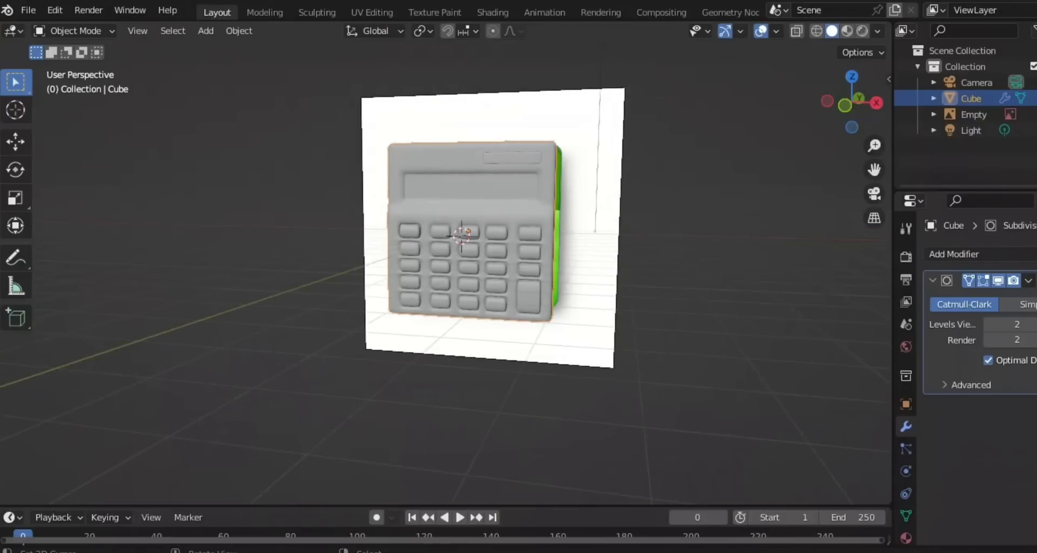
scroll(465, 272, "up", 3)
middle_click_drag(465, 272, 546, 272)
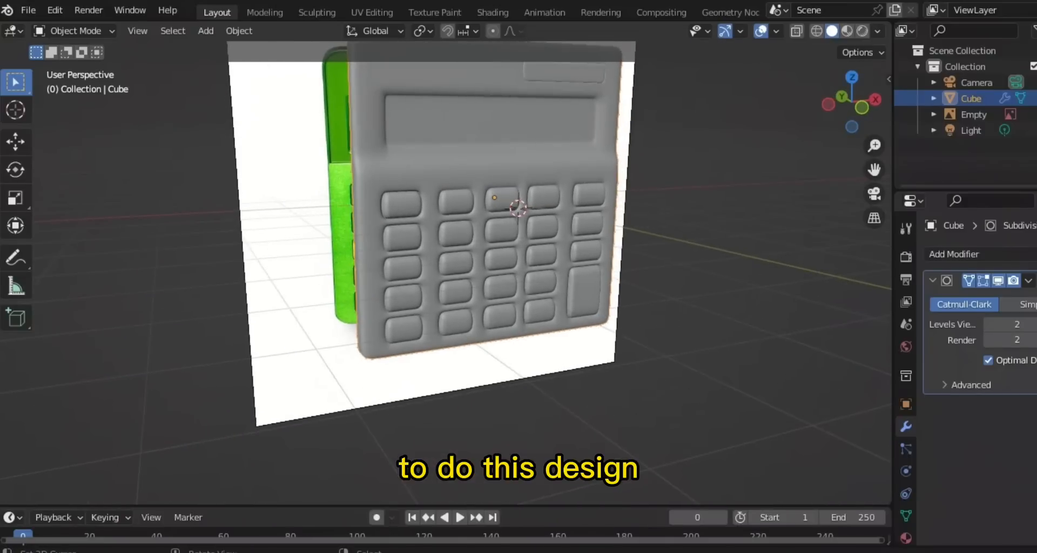
key("KP_1")
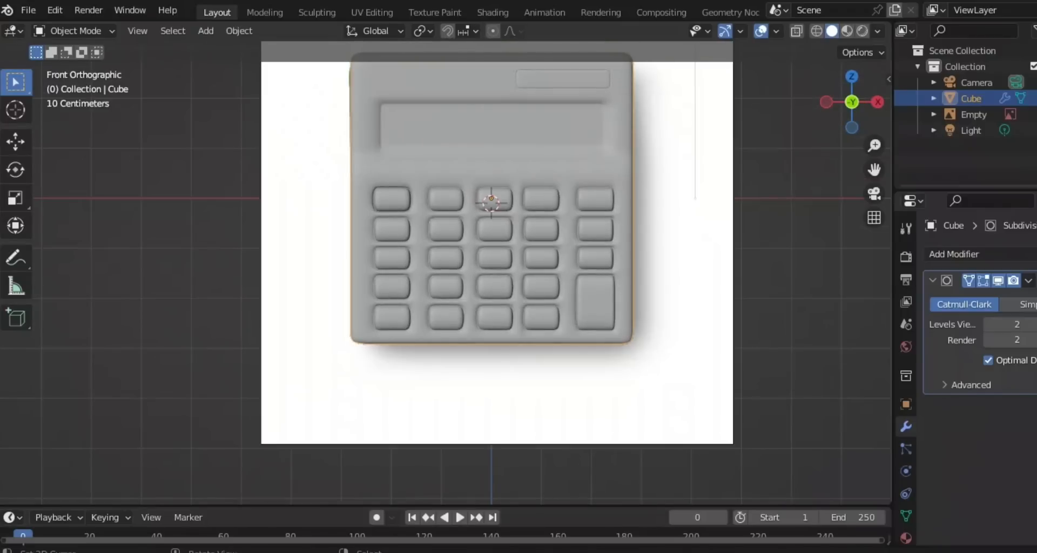
In Edit Mode, add horizontal loop cuts just inside the upper and lower edges of the wide display recess.
scroll(552, 172, "up", 3)
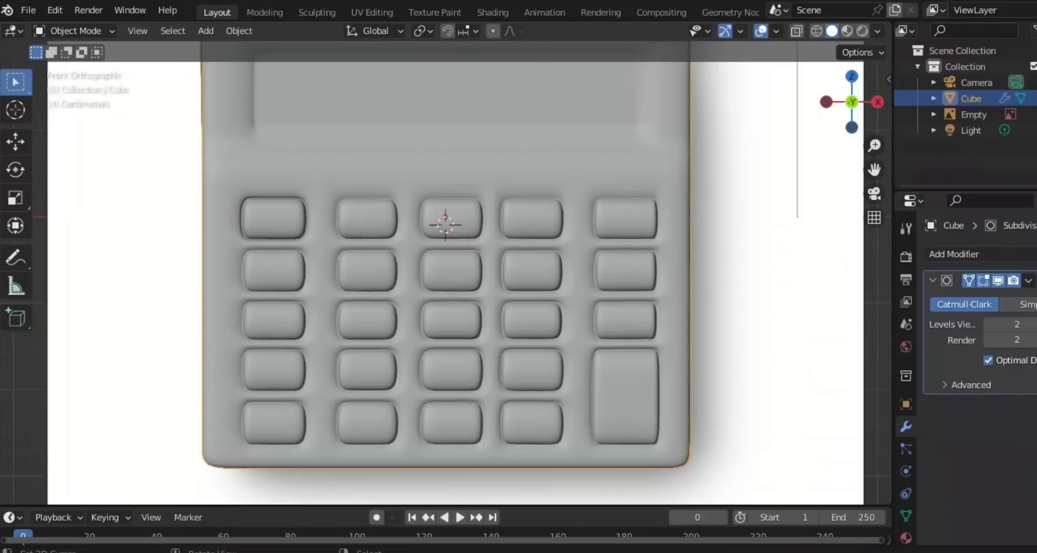
middle_click_drag(553, 171, 539, 248, "shift")
key("Tab")
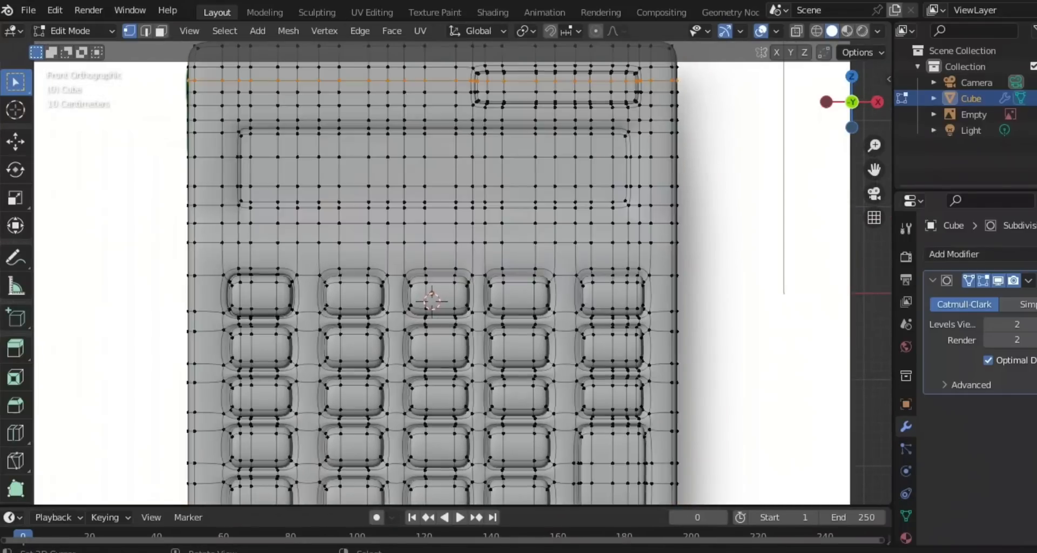
key("ctrl")
key("ctrl+r")
left_click(645, 144)
left_click(646, 144)
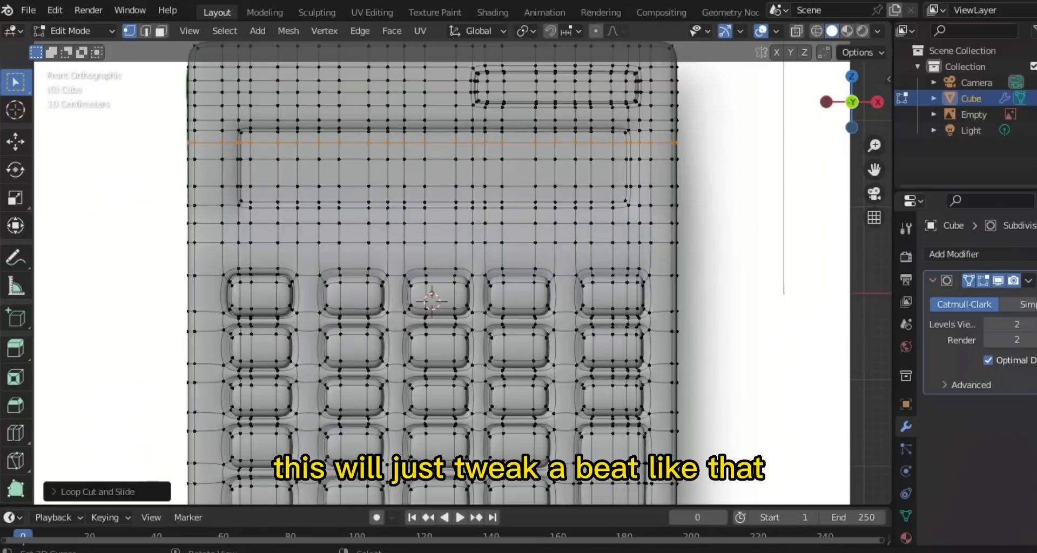
key("ctrl+r")
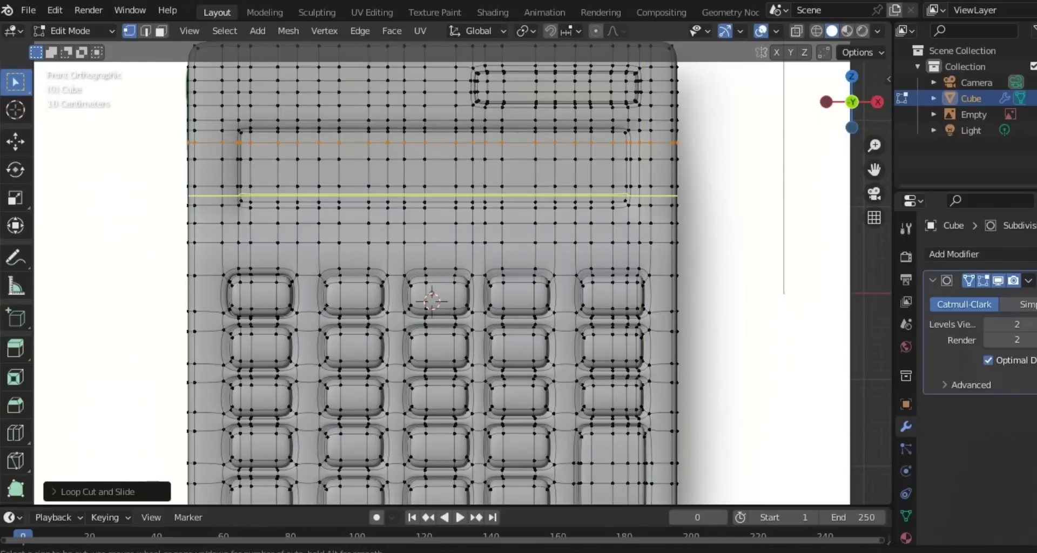
left_click(643, 198)
left_click(643, 198)
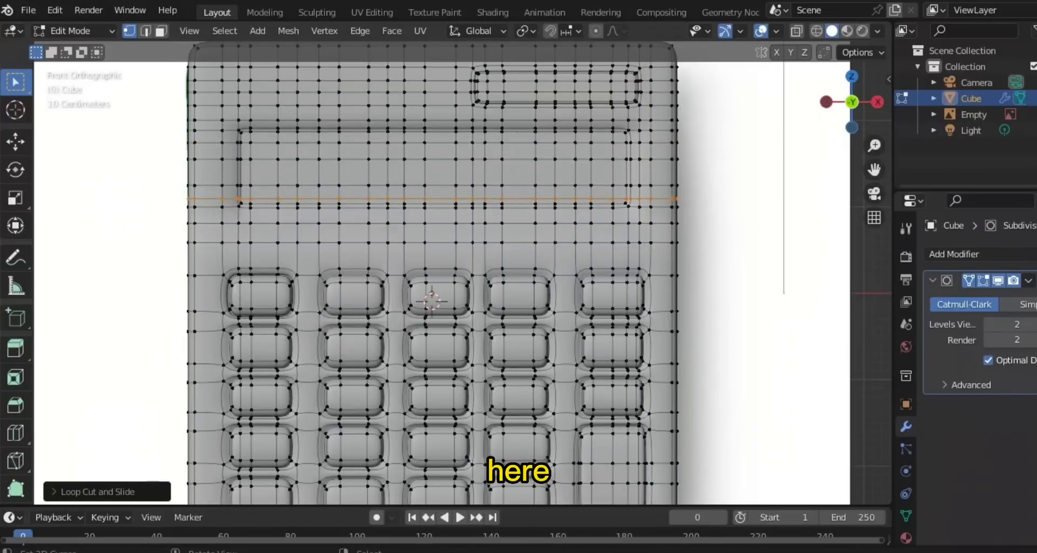
Return to Object Mode and examine how the display recess edges look with subdivision in front view.
scroll(642, 198, "down", 3)
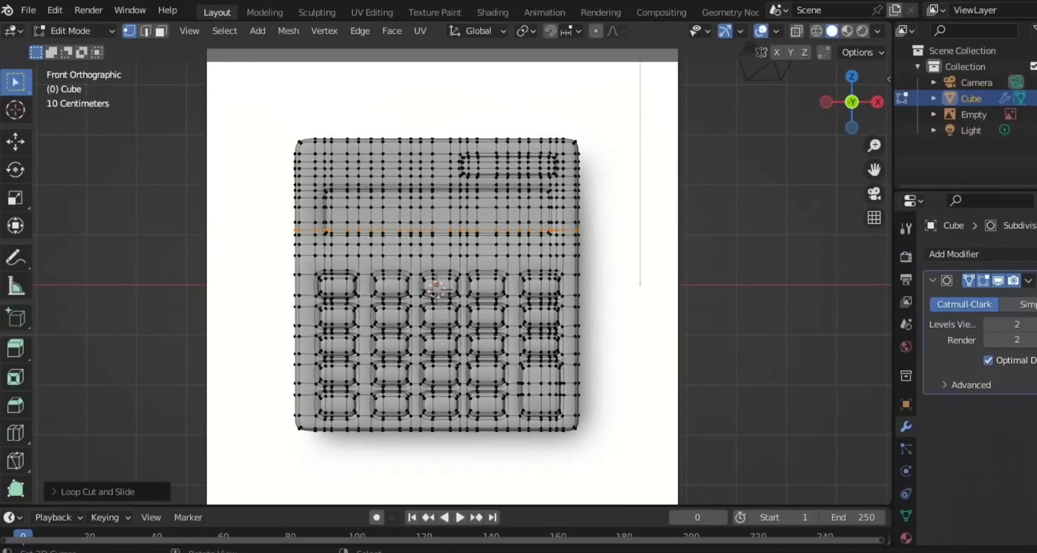
key("Tab")
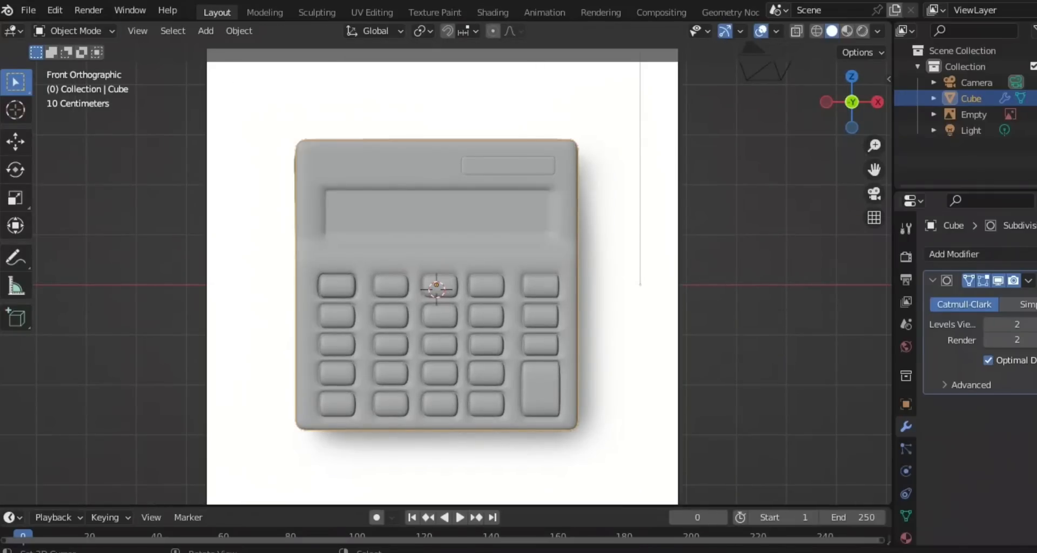
scroll(439, 281, "down", 2)
scroll(438, 281, "up", 3)
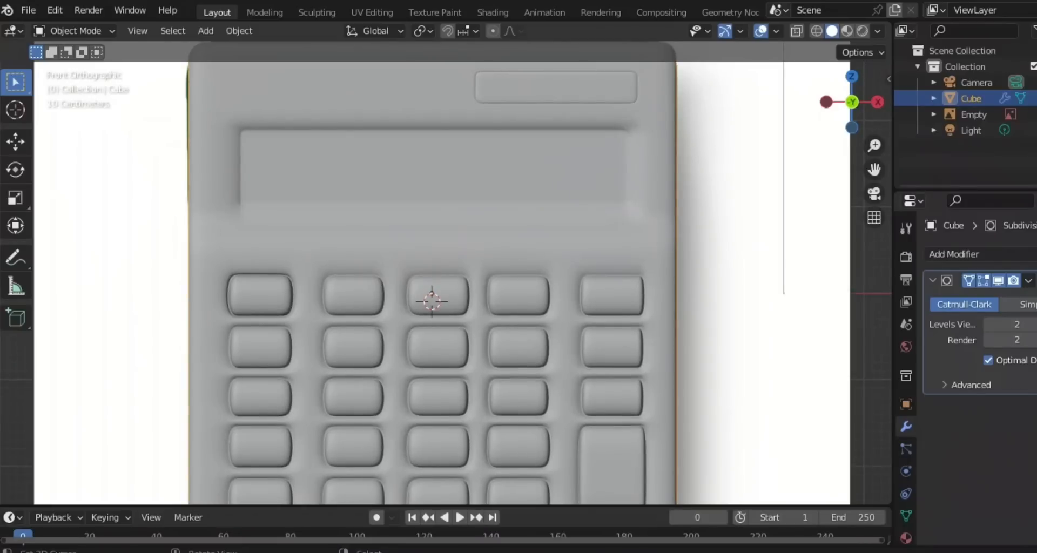
scroll(439, 281, "down", 1)
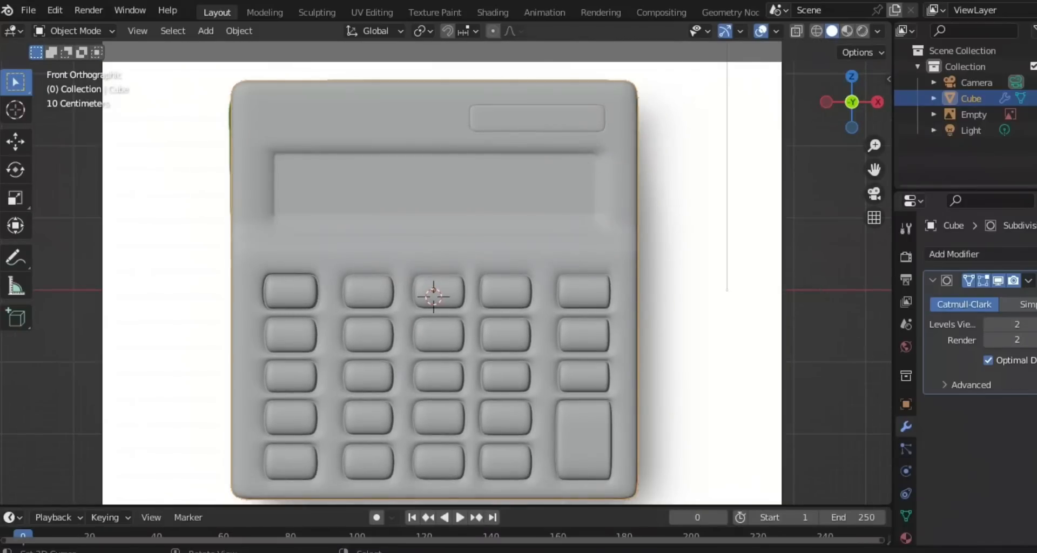
scroll(438, 281, "down", 1)
scroll(438, 281, "up", 1)
In Edit Mode, add two more horizontal loop cuts tight inside the upper and lower edges of the wide display recess.
middle_click_drag(439, 281, 373, 281)
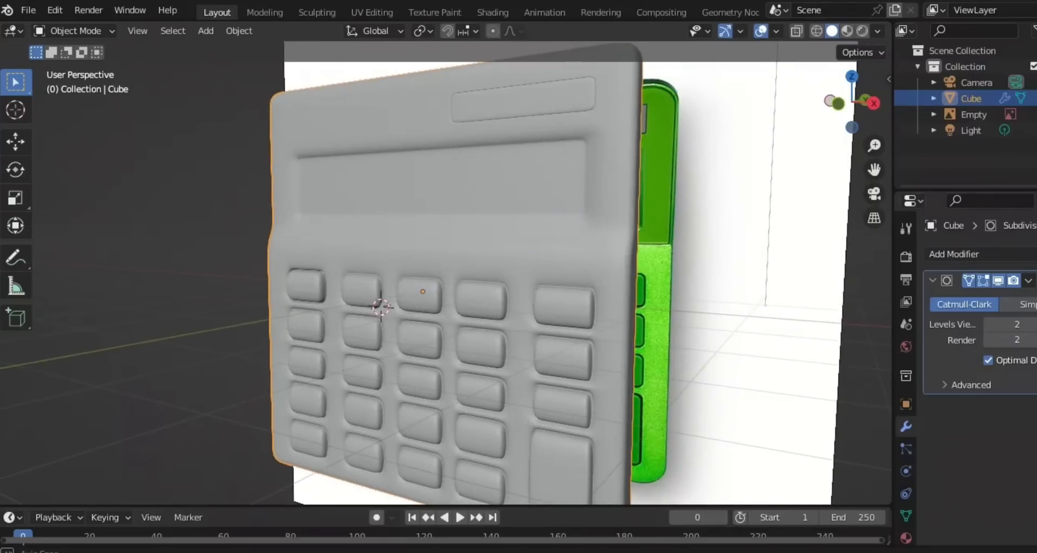
key("Tab")
scroll(448, 270, "up", 3)
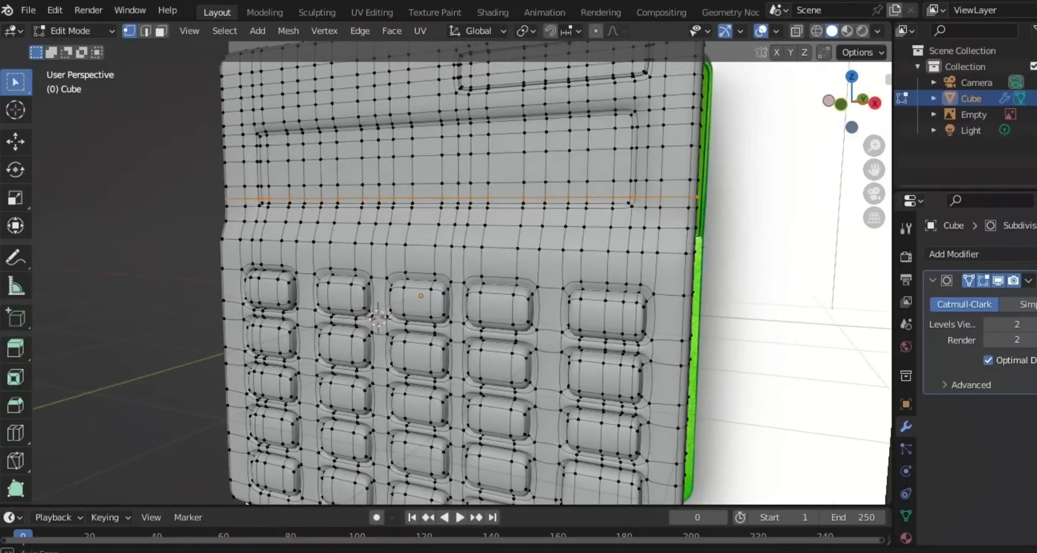
key("KP_1")
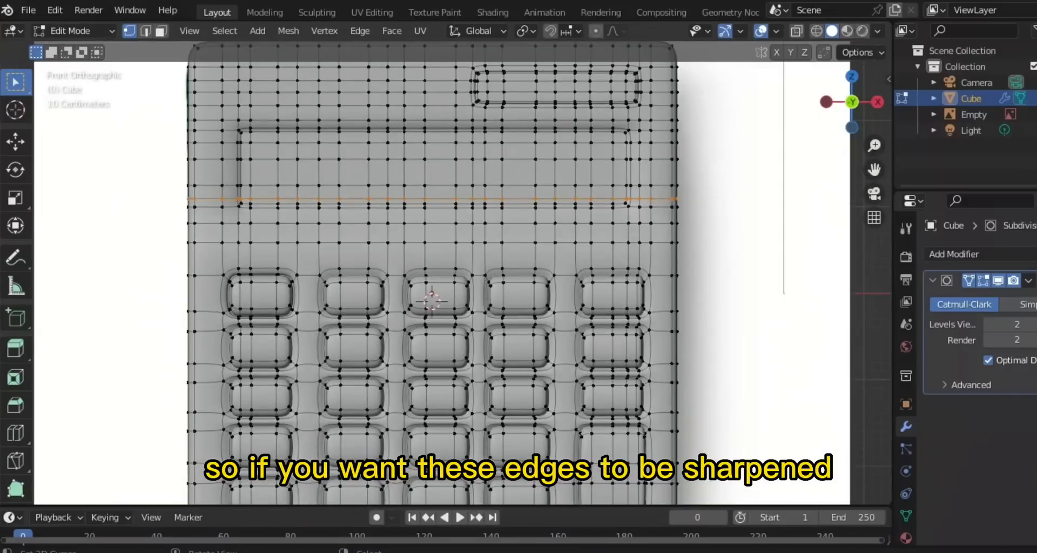
key("ctrl+r")
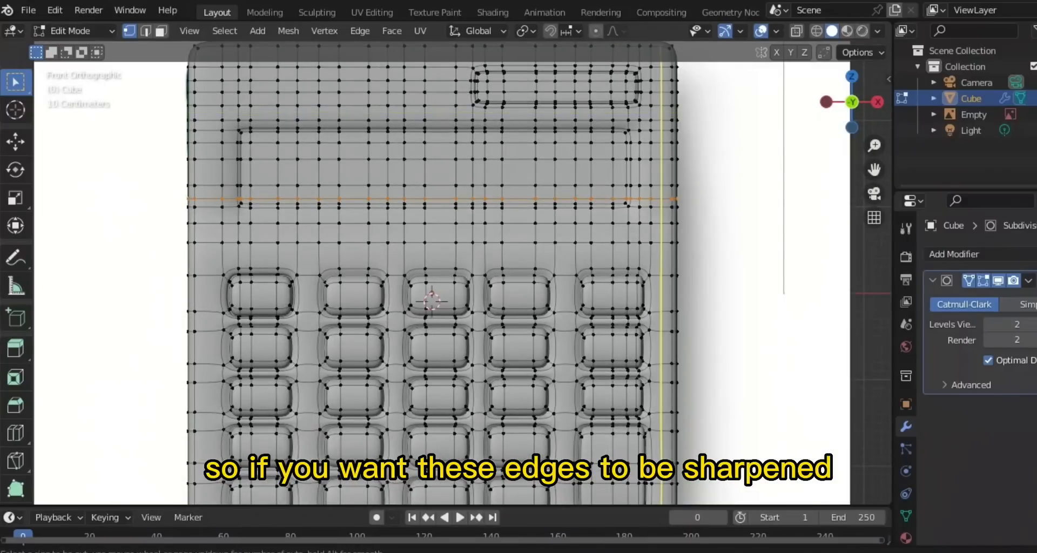
left_click(648, 137)
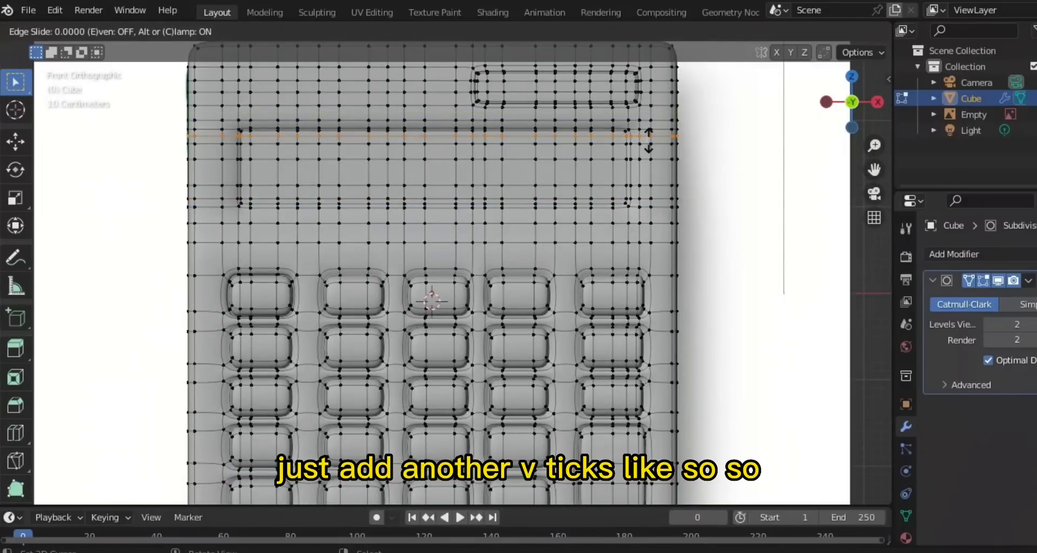
left_click(648, 134)
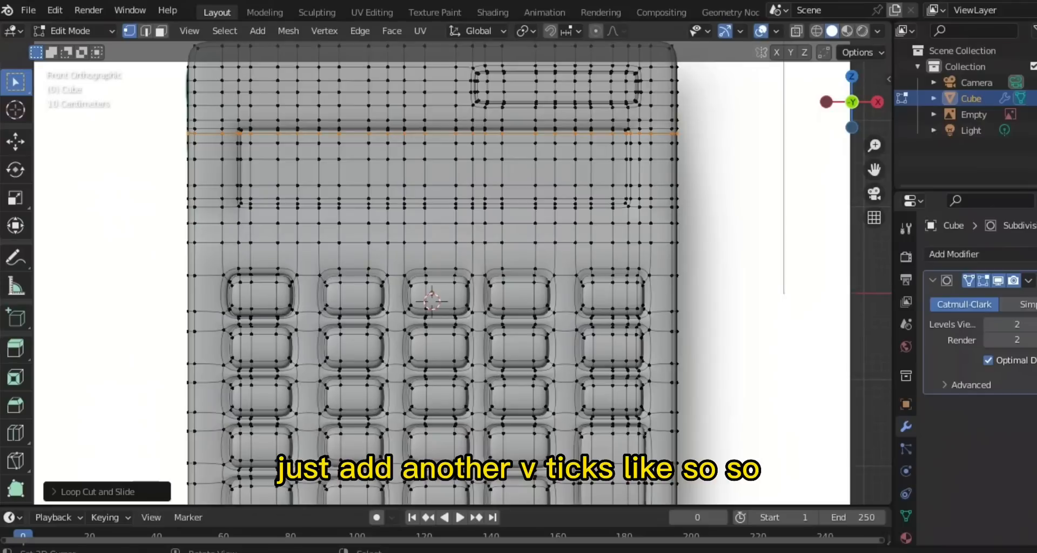
key("ctrl+r")
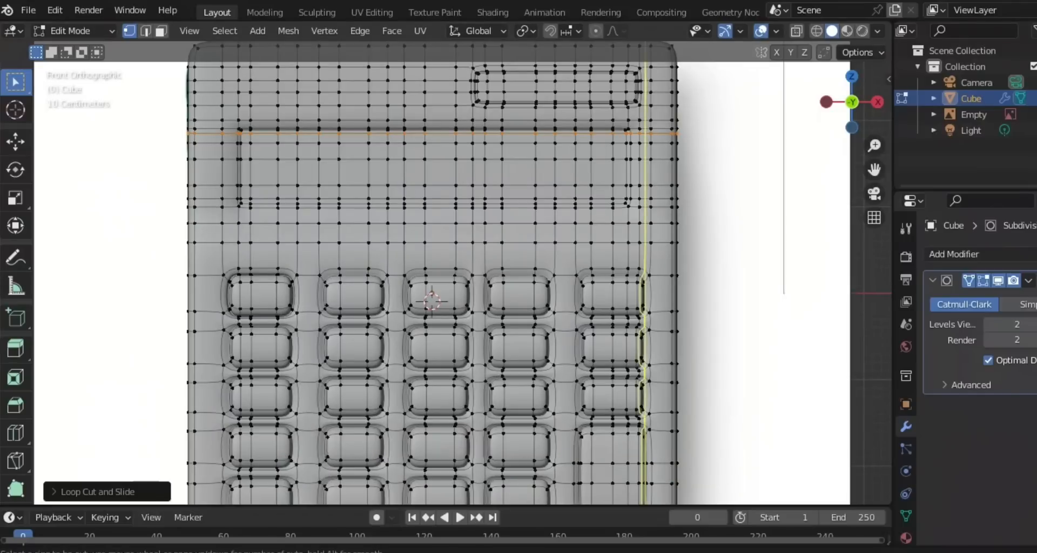
left_click(636, 194)
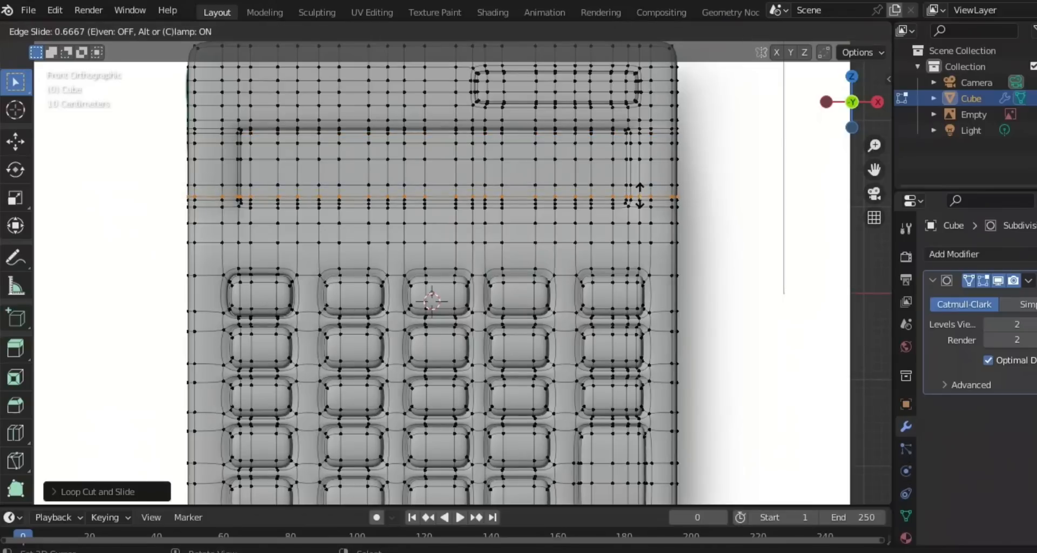
left_click(640, 196)
Add vertical loop cuts just inside the right and left edges of the display recess.
key("ctrl+r")
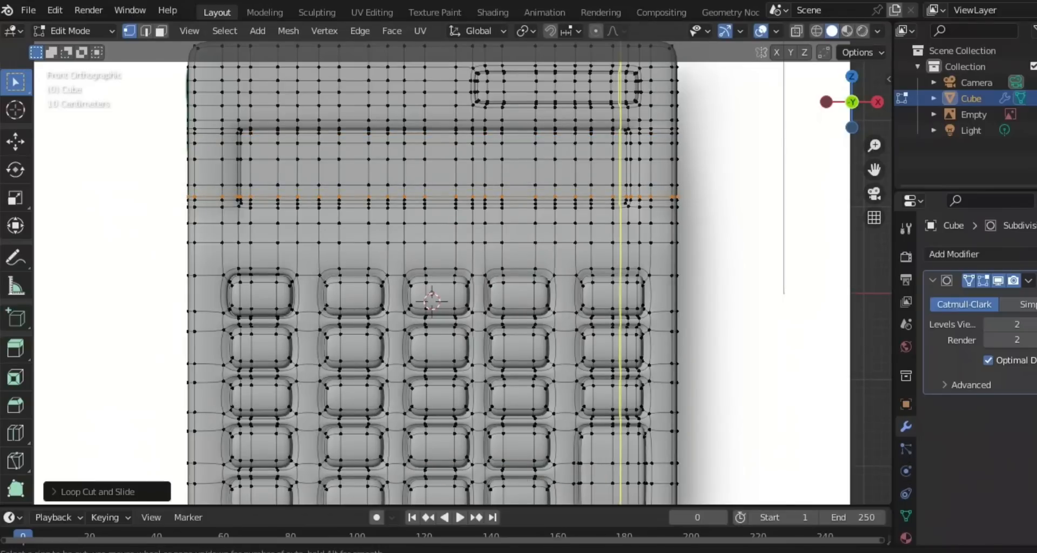
left_click(621, 144)
left_click(622, 144)
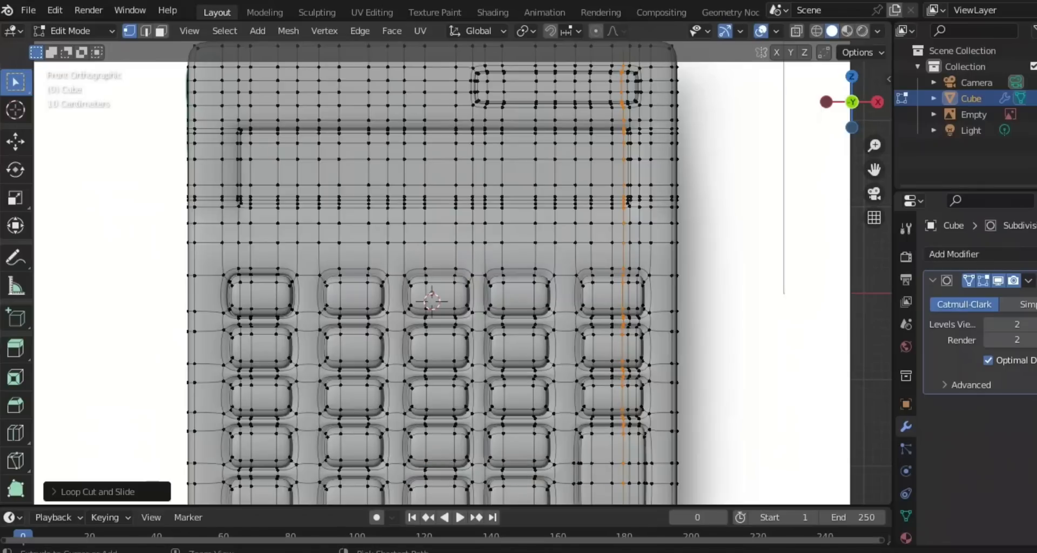
key("ctrl+r")
left_click(244, 135)
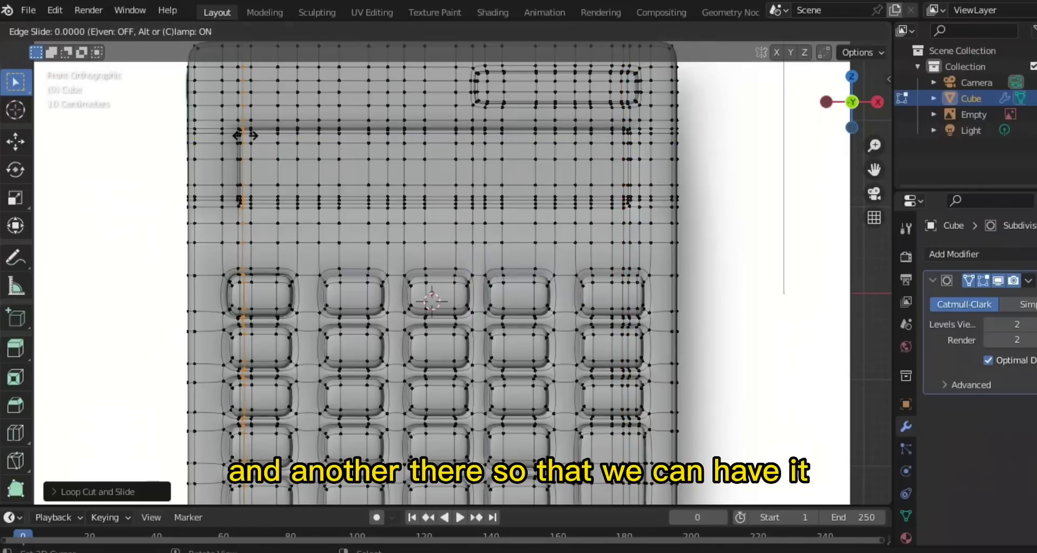
left_click(244, 135)
Return to Object Mode and examine the sharpened display recess from several angles, ending in front view.
key("Tab")
scroll(244, 135, "down", 1)
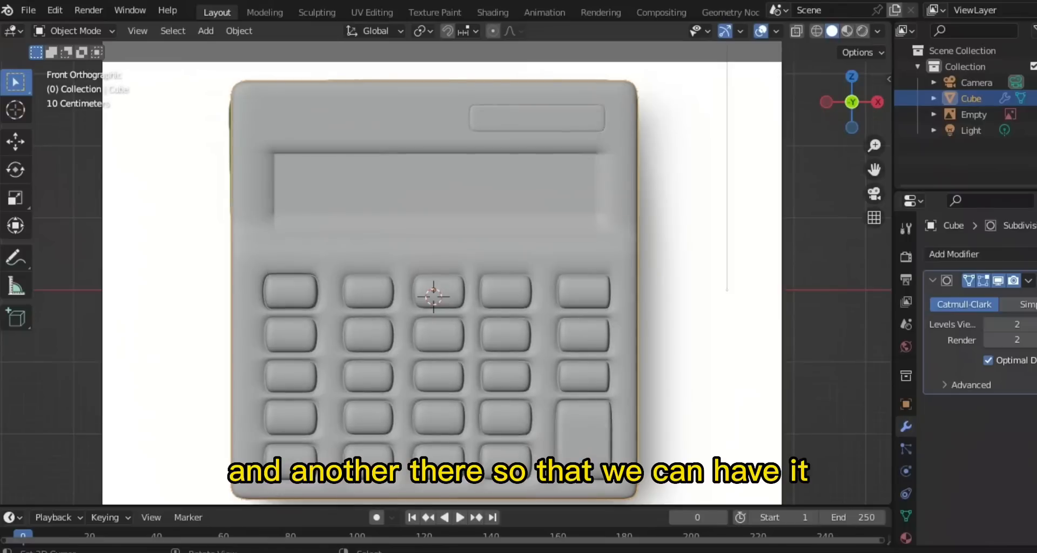
scroll(443, 273, "down", 1)
mouse_move(442, 273)
middle_mouse_down()
mouse_move(376, 274)
mouse_move(513, 273)
mouse_move(459, 273)
middle_mouse_up()
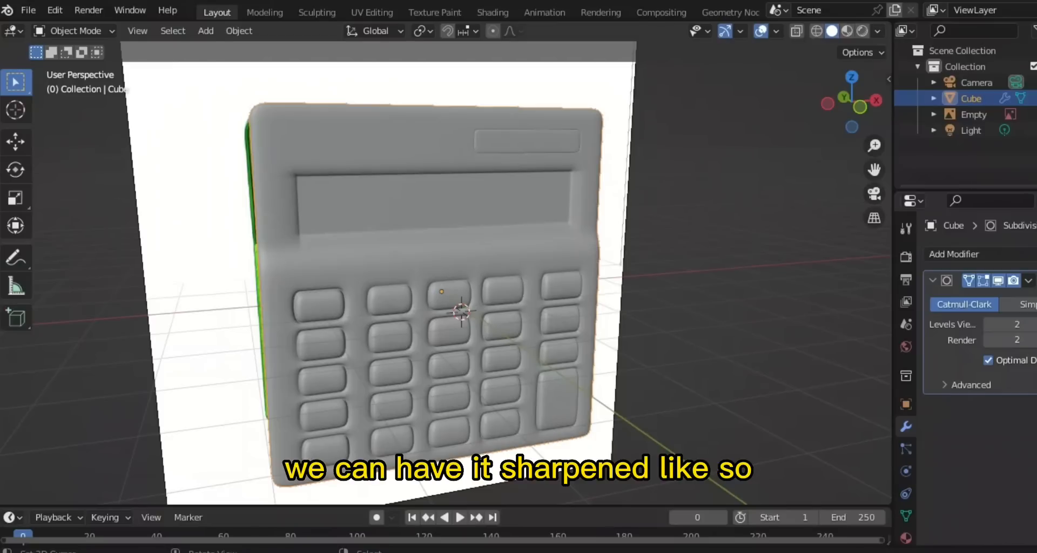
scroll(459, 272, "down", 3)
scroll(459, 273, "up", 3)
middle_click_drag(459, 272, 483, 289)
key("KP_1")
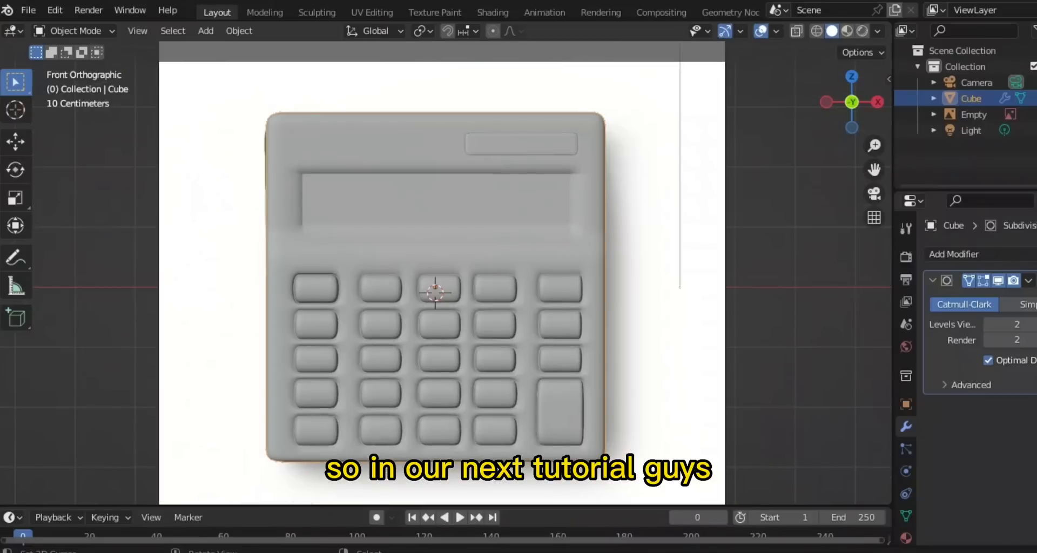
scroll(421, 276, "down", 2)
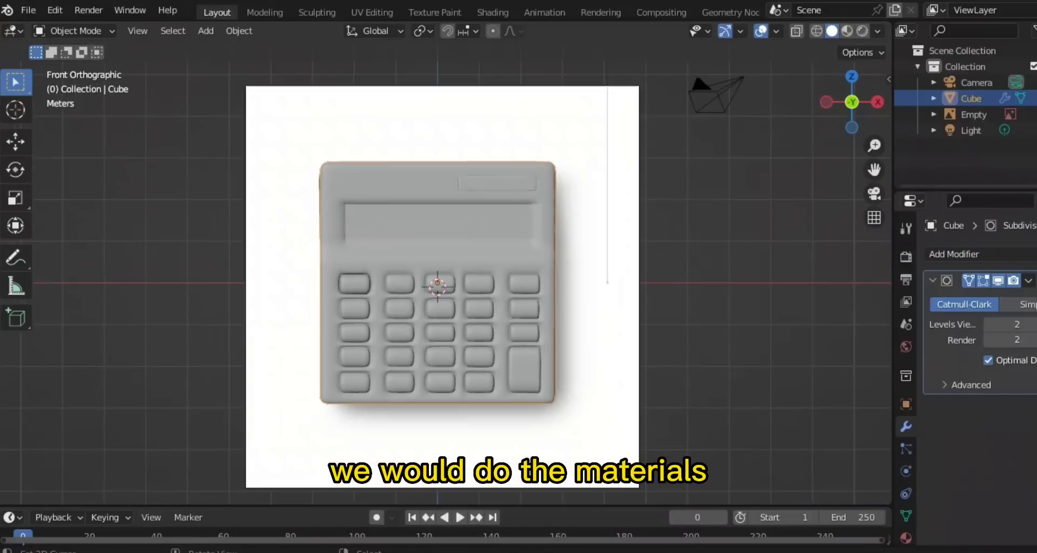
middle_click_drag(432, 286, 472, 230, "shift")
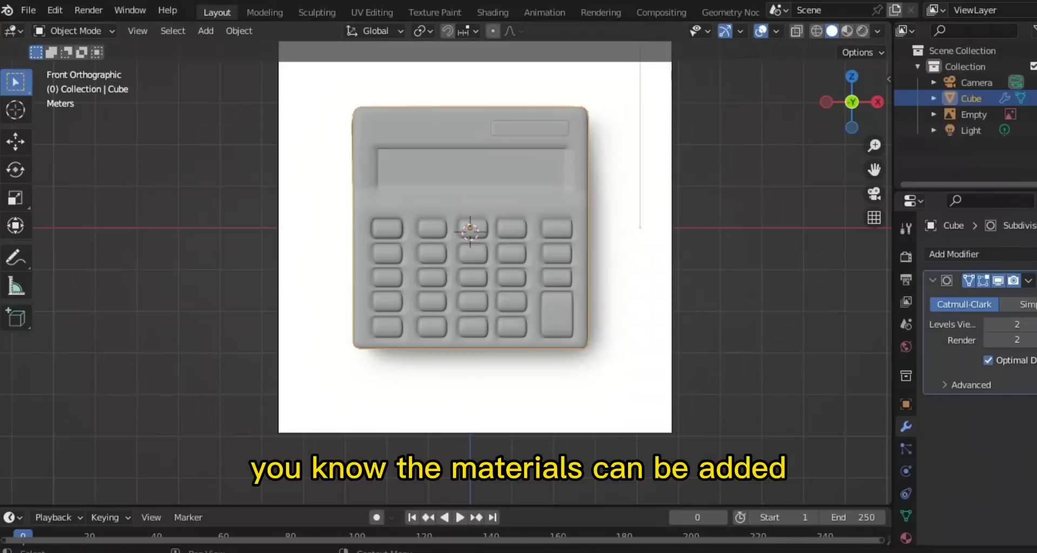
Turn off node use for the calculator's material and set its base color to green with hue 0.333, saturation 1.000 and value 0.800.
left_click(954, 253)
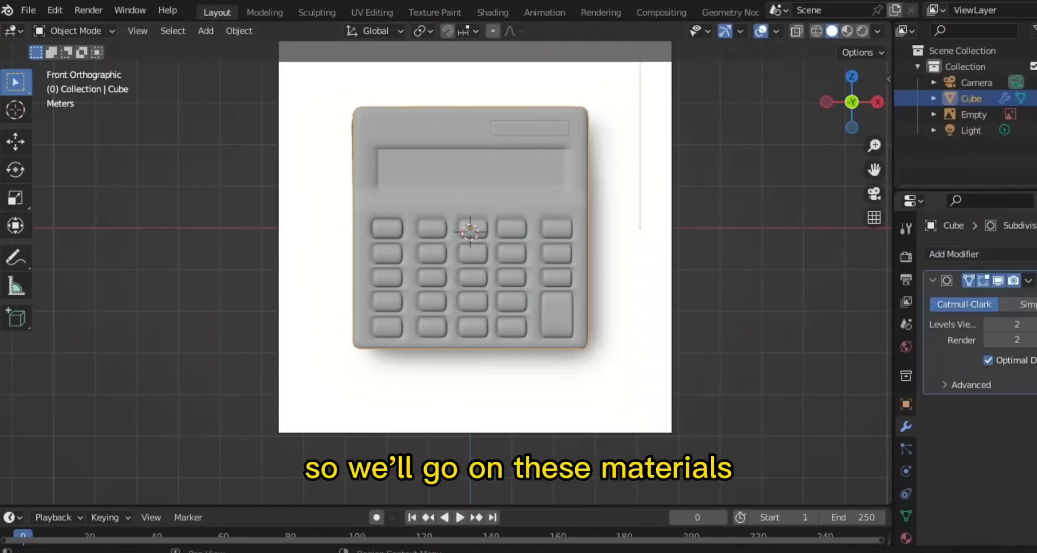
left_click(905, 538)
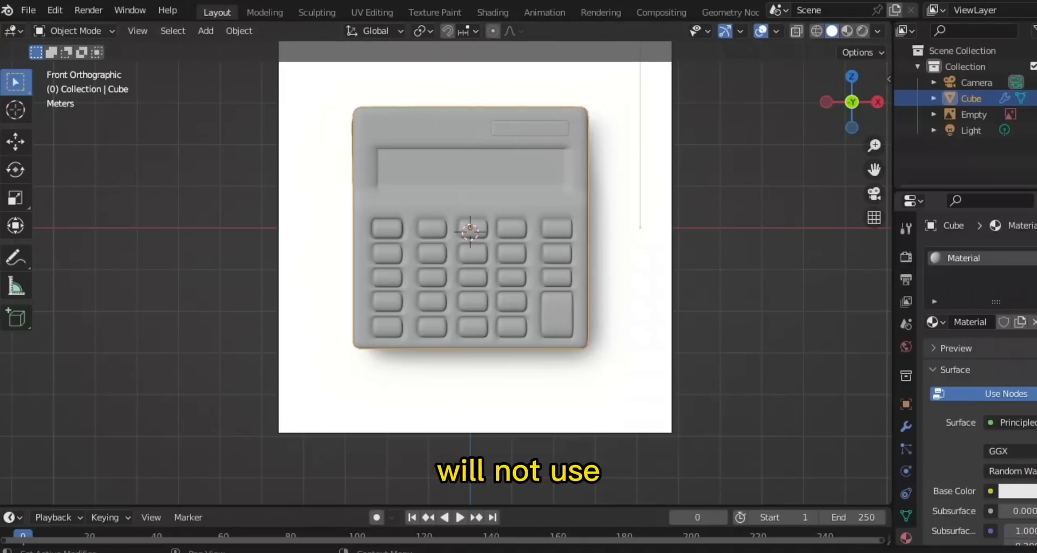
left_click(1006, 394)
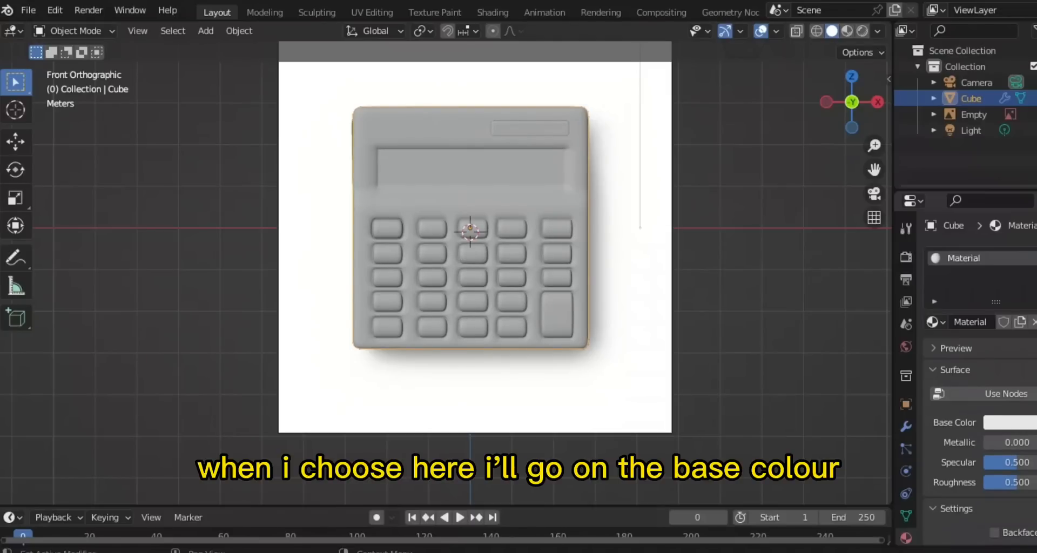
left_click(1009, 422)
mouse_move(972, 255)
left_mouse_down()
mouse_move(985, 270)
mouse_move(914, 230)
mouse_move(918, 221)
left_mouse_up()
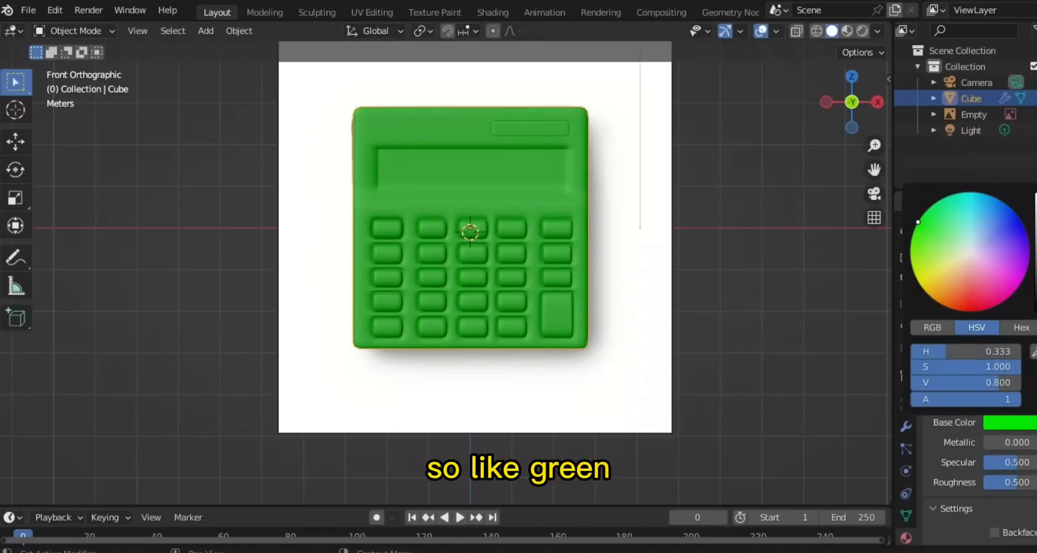
scroll(445, 273, "down", 2)
scroll(445, 273, "up", 1)
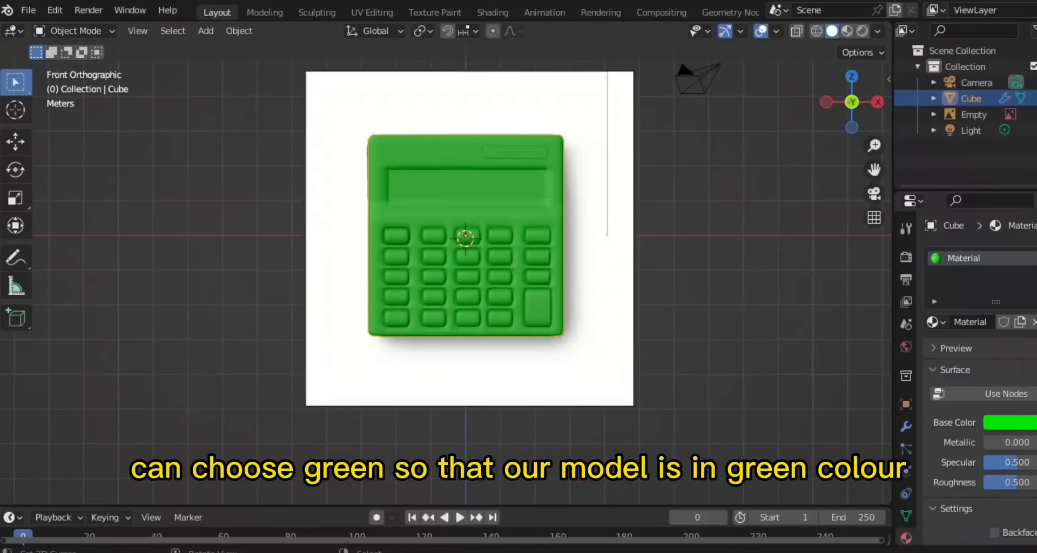
middle_click_drag(445, 273, 405, 293)
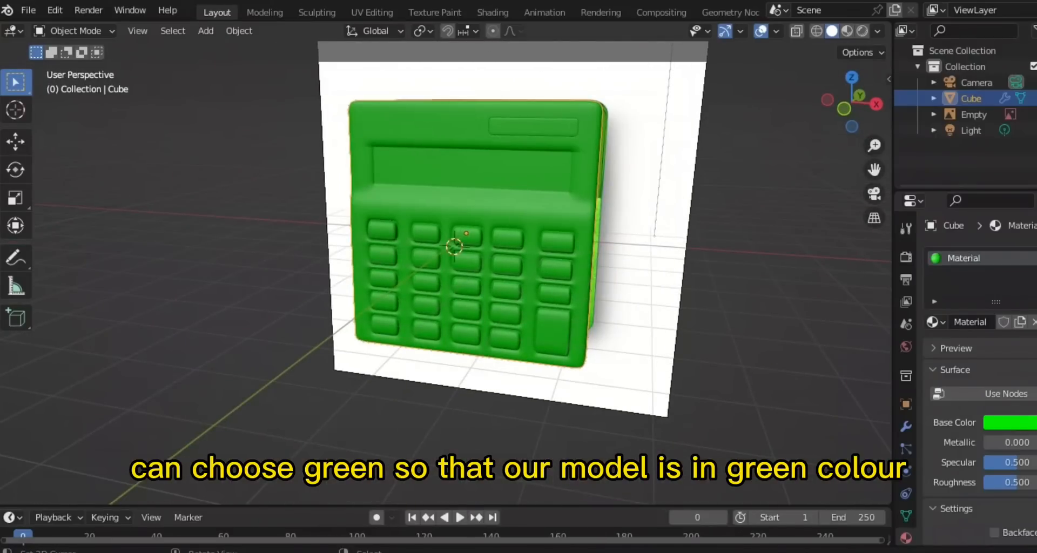
middle_click_drag(405, 294, 437, 292)
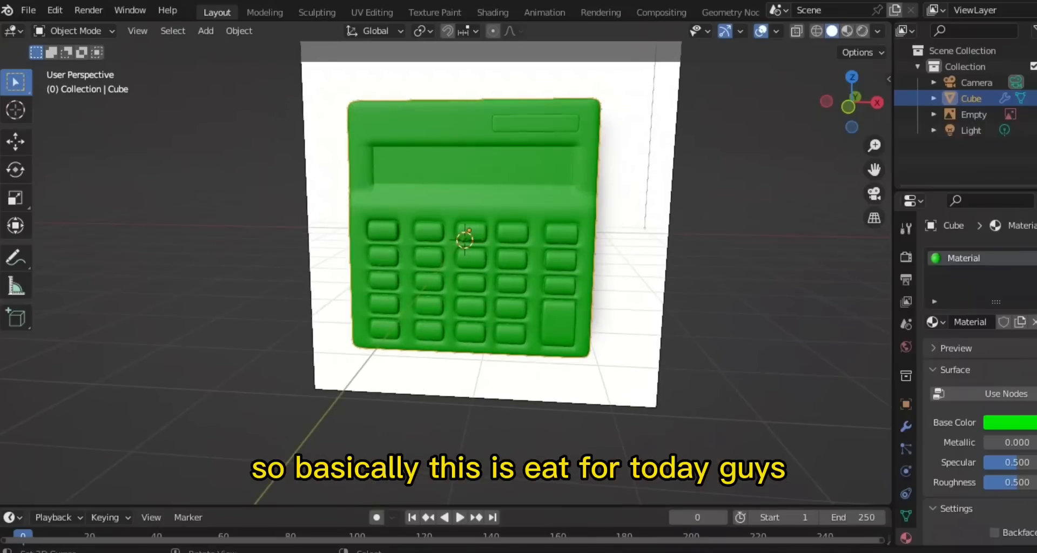